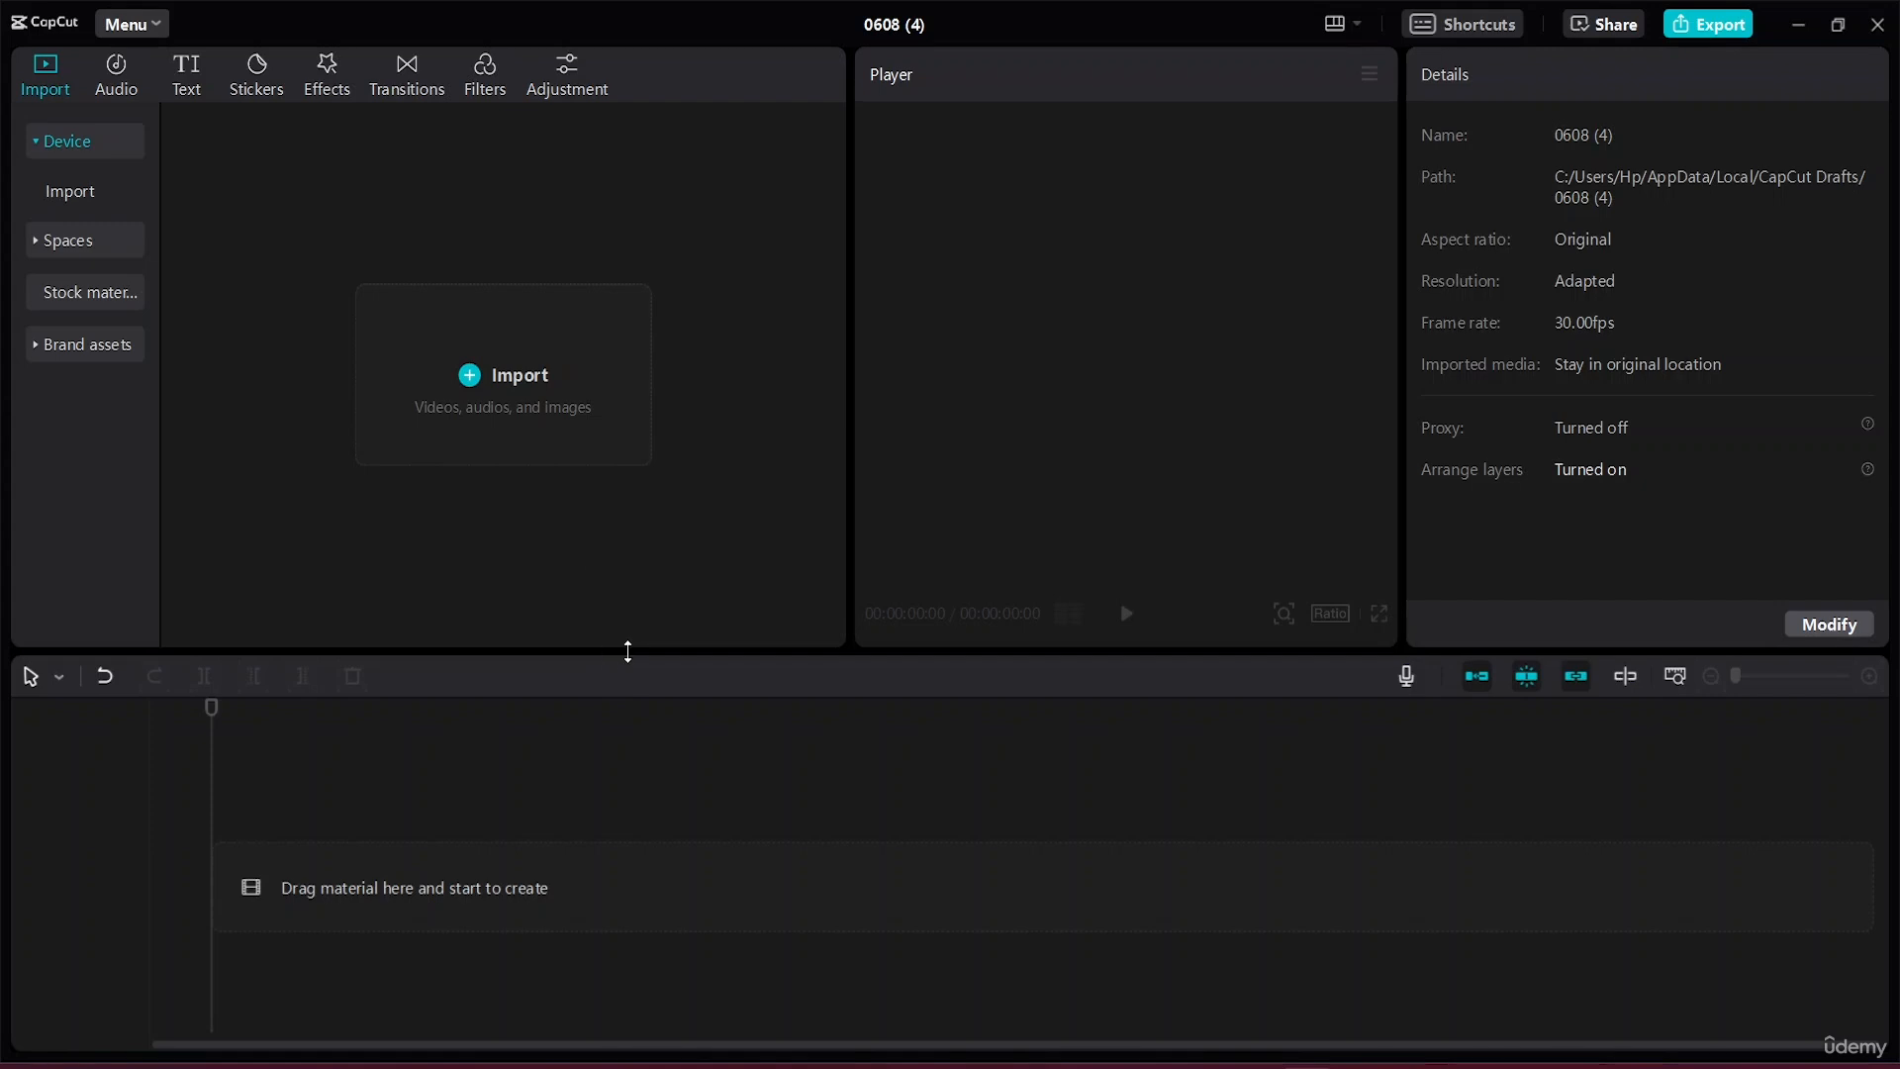
Import the videos 2795748-uhd_3840_2160_25fps, 4100357-uhd_4096_2160_25fps, 4540332-uhd_3840_2160_25fps and 6740240-hd_1920_1080_25fps into the project.
{"action": "left_click", "coordinate": [475, 372]}
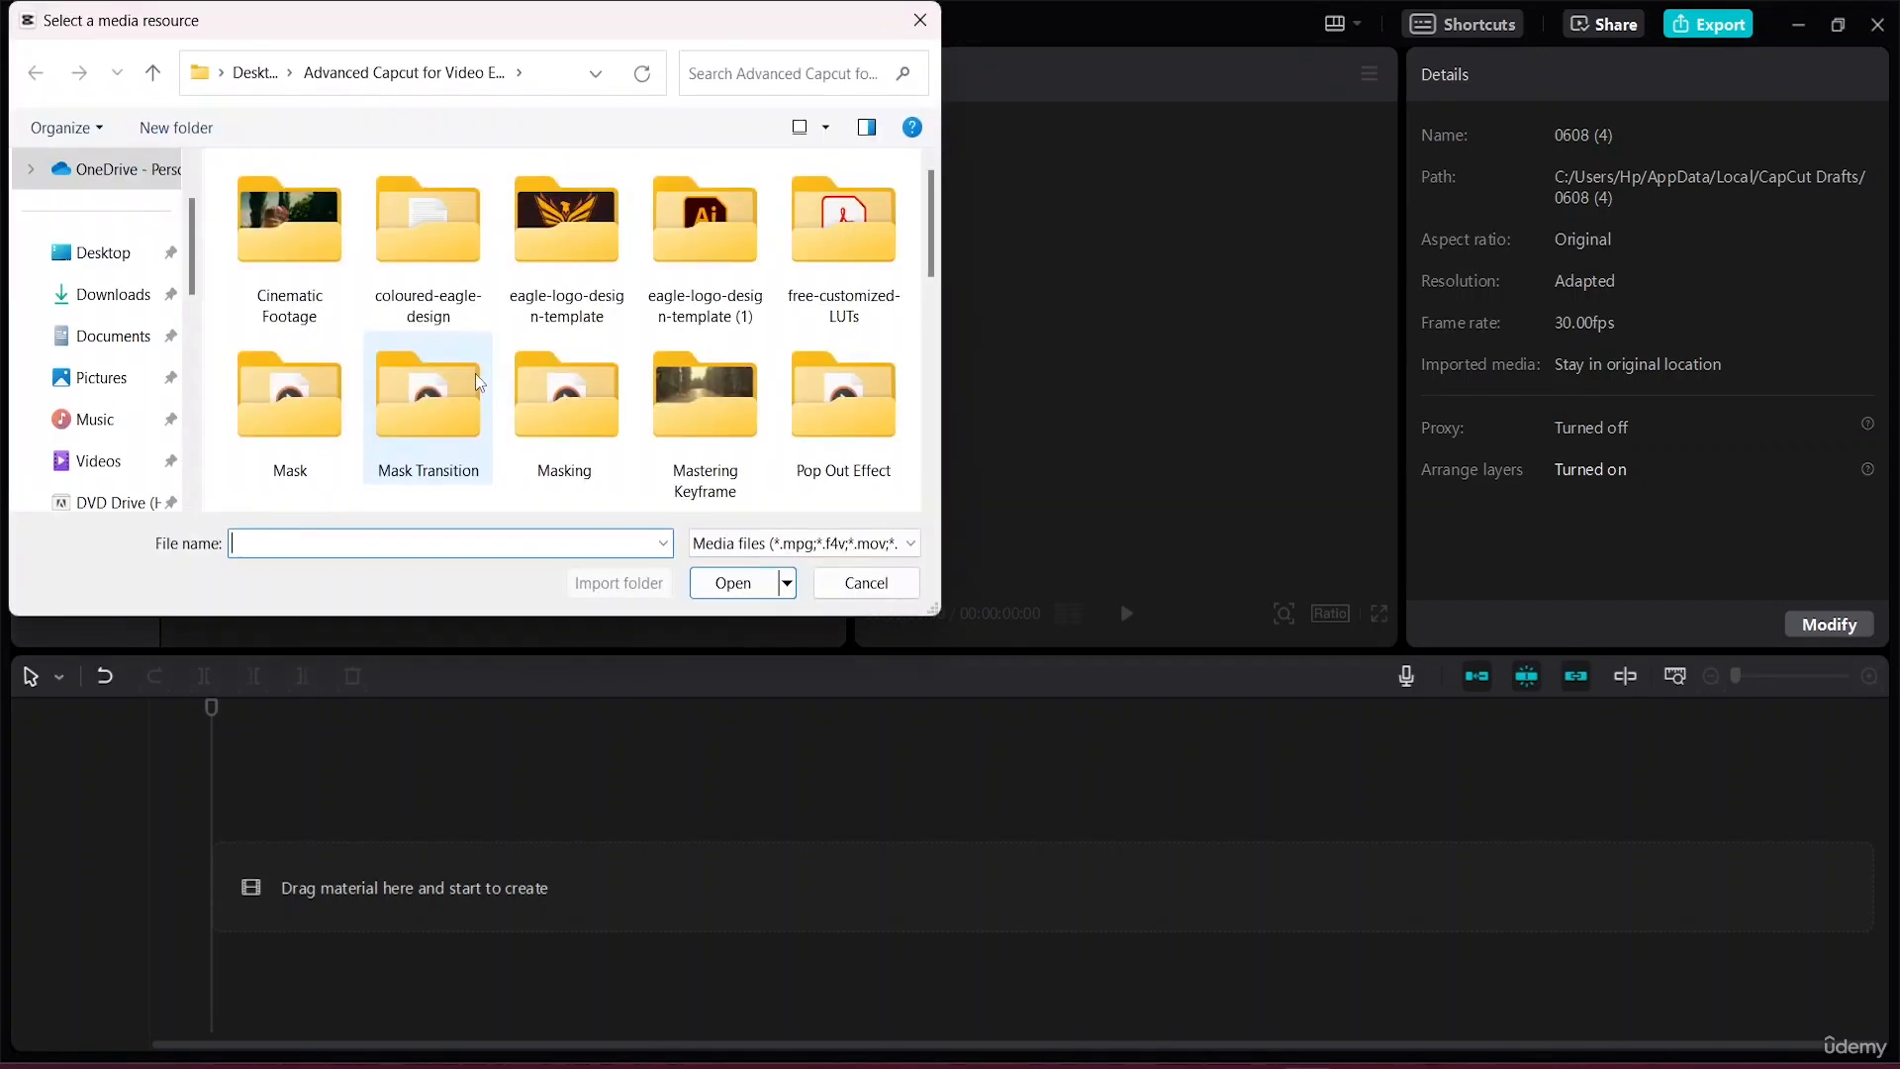
{"action": "scroll", "coordinate": [482, 349], "scroll_direction": "down", "scroll_amount": 3}
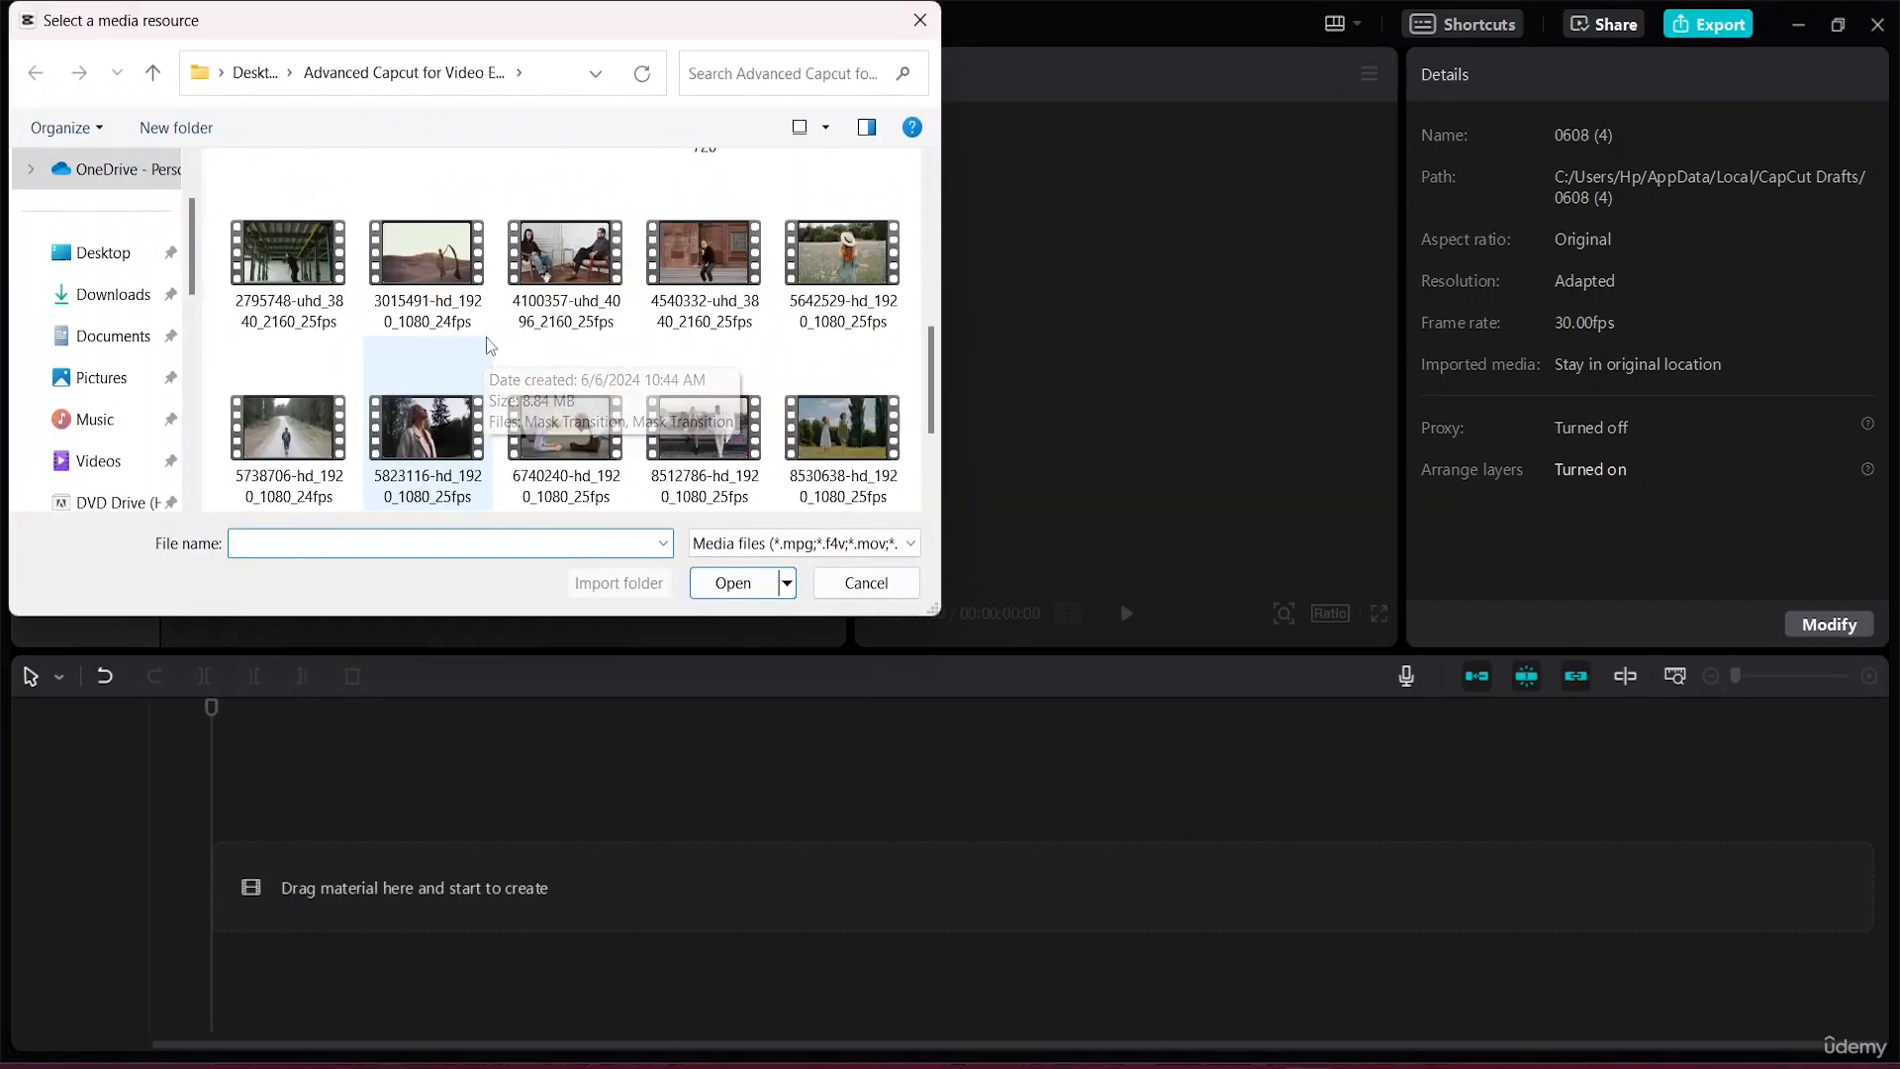
{"action": "left_click", "coordinate": [713, 269]}
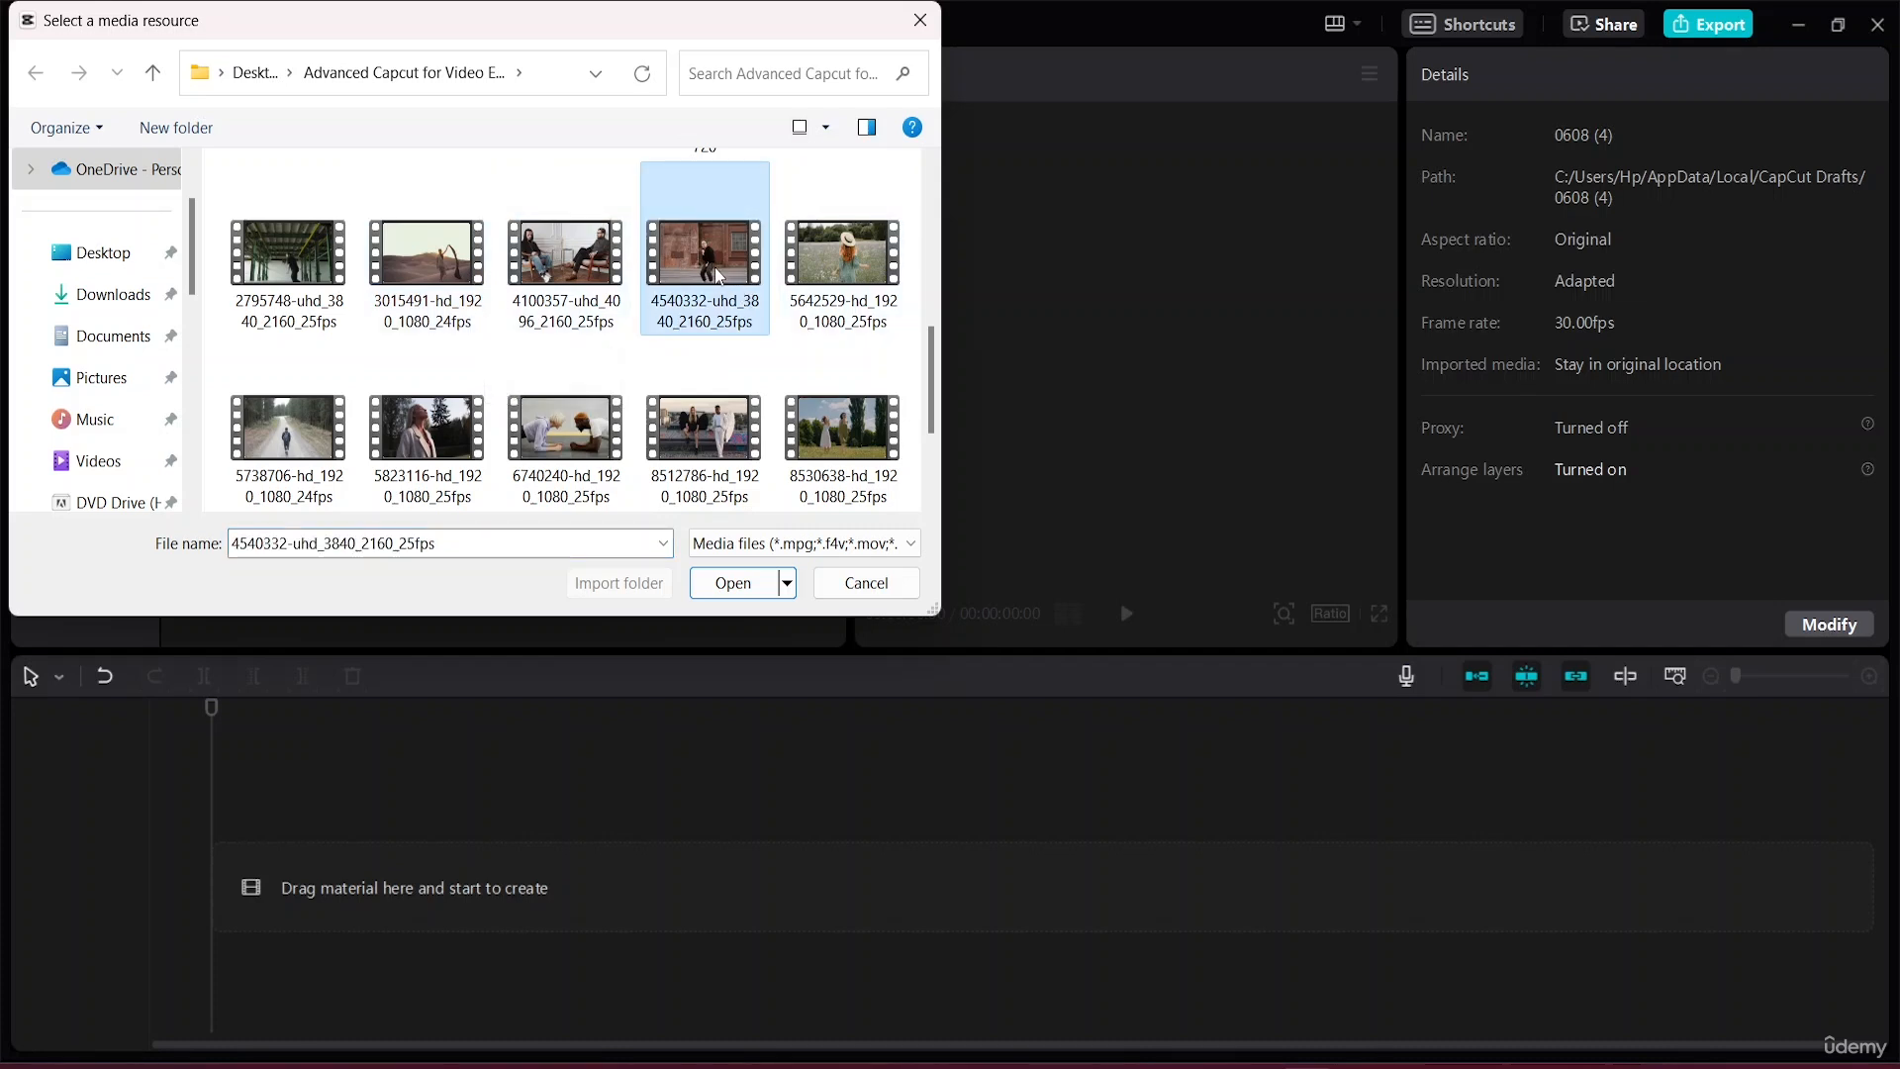
{"action": "left_click", "coordinate": [567, 425], "text": "ctrl"}
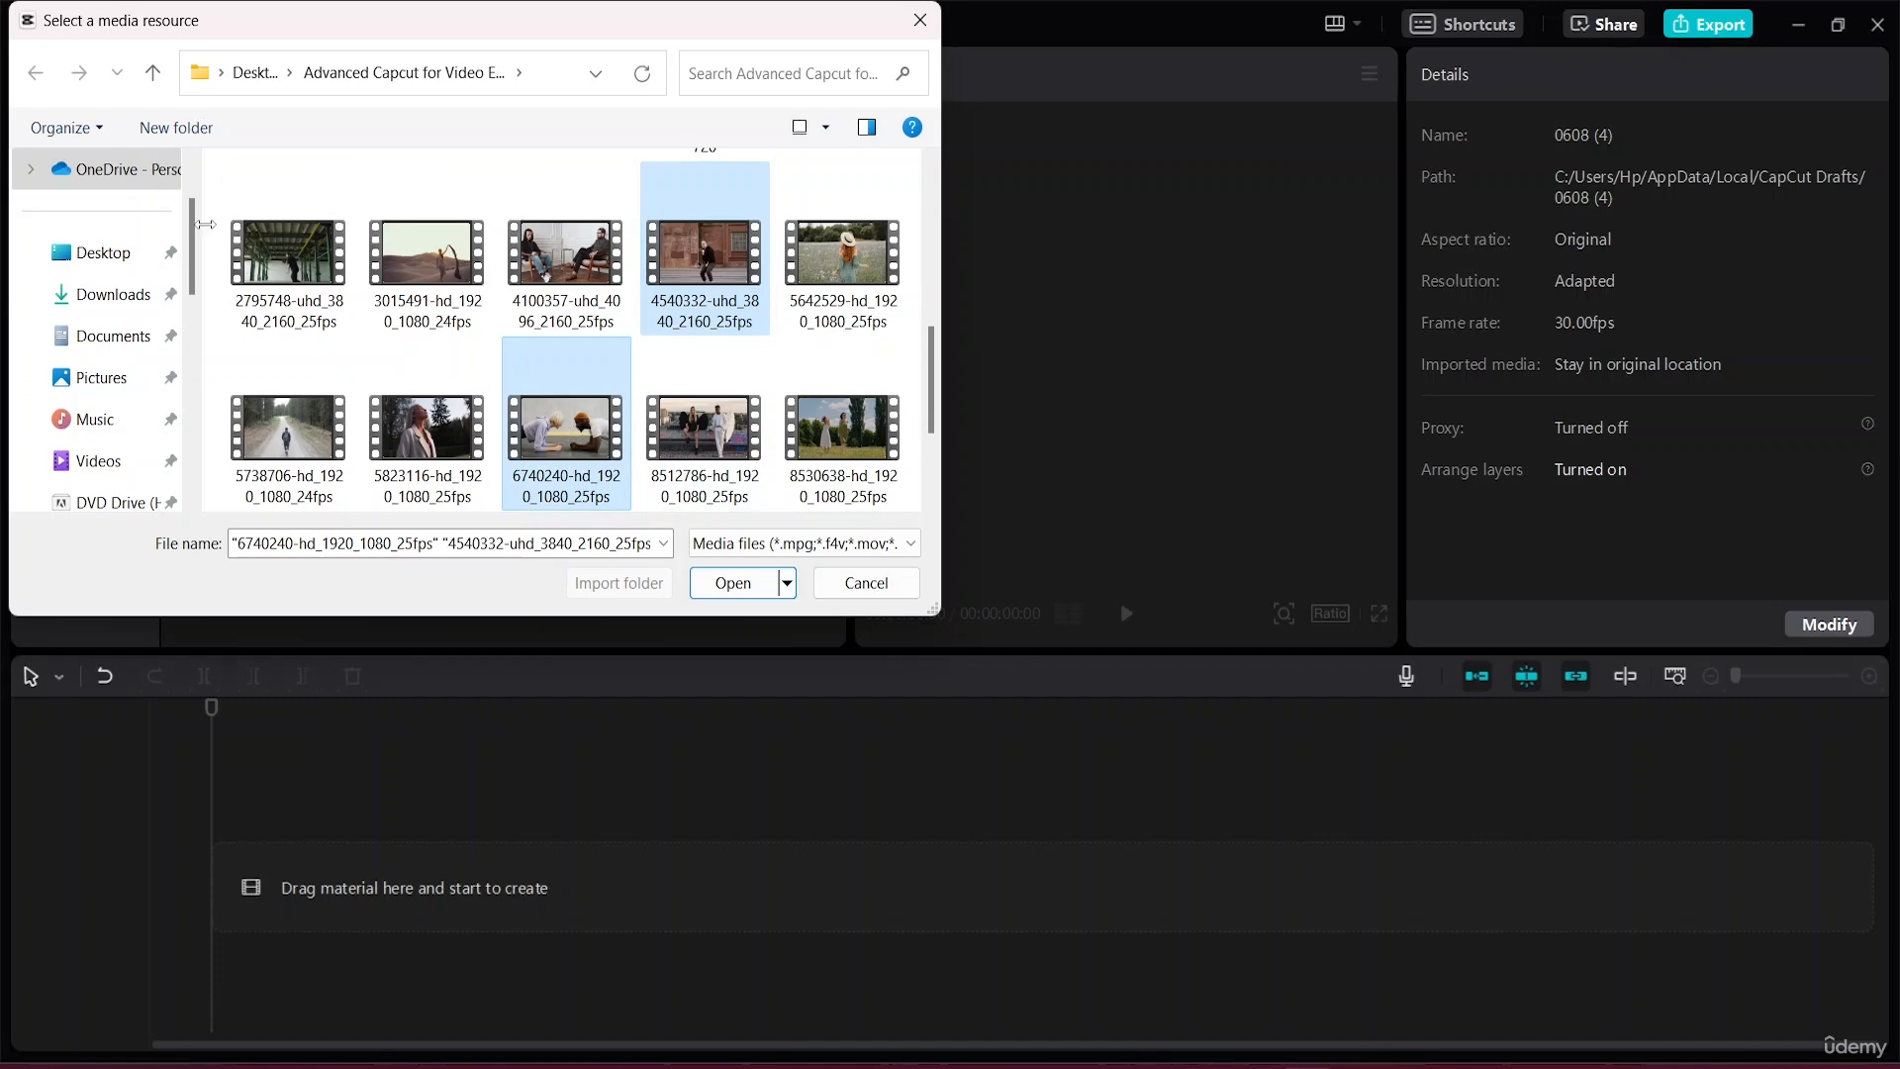
{"action": "left_click", "coordinate": [311, 246], "text": "ctrl"}
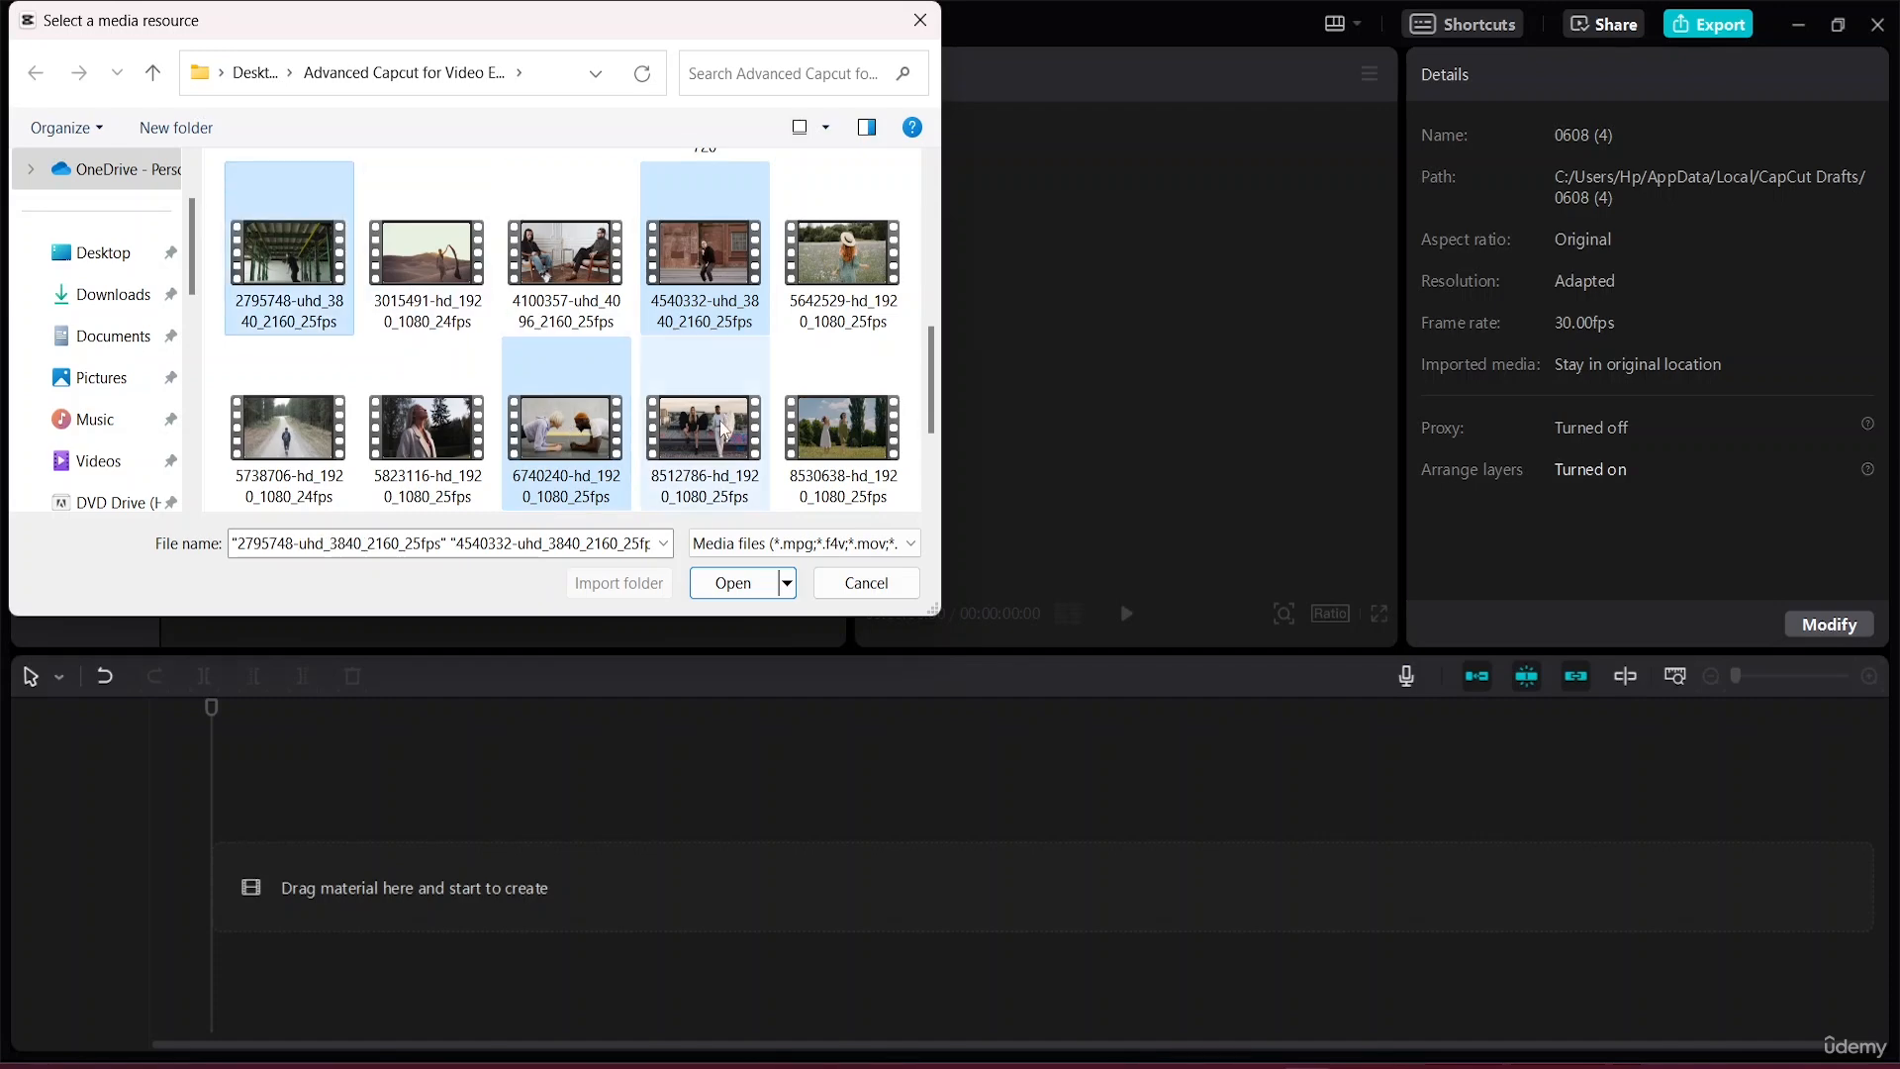
{"action": "left_click", "coordinate": [572, 287], "text": "ctrl"}
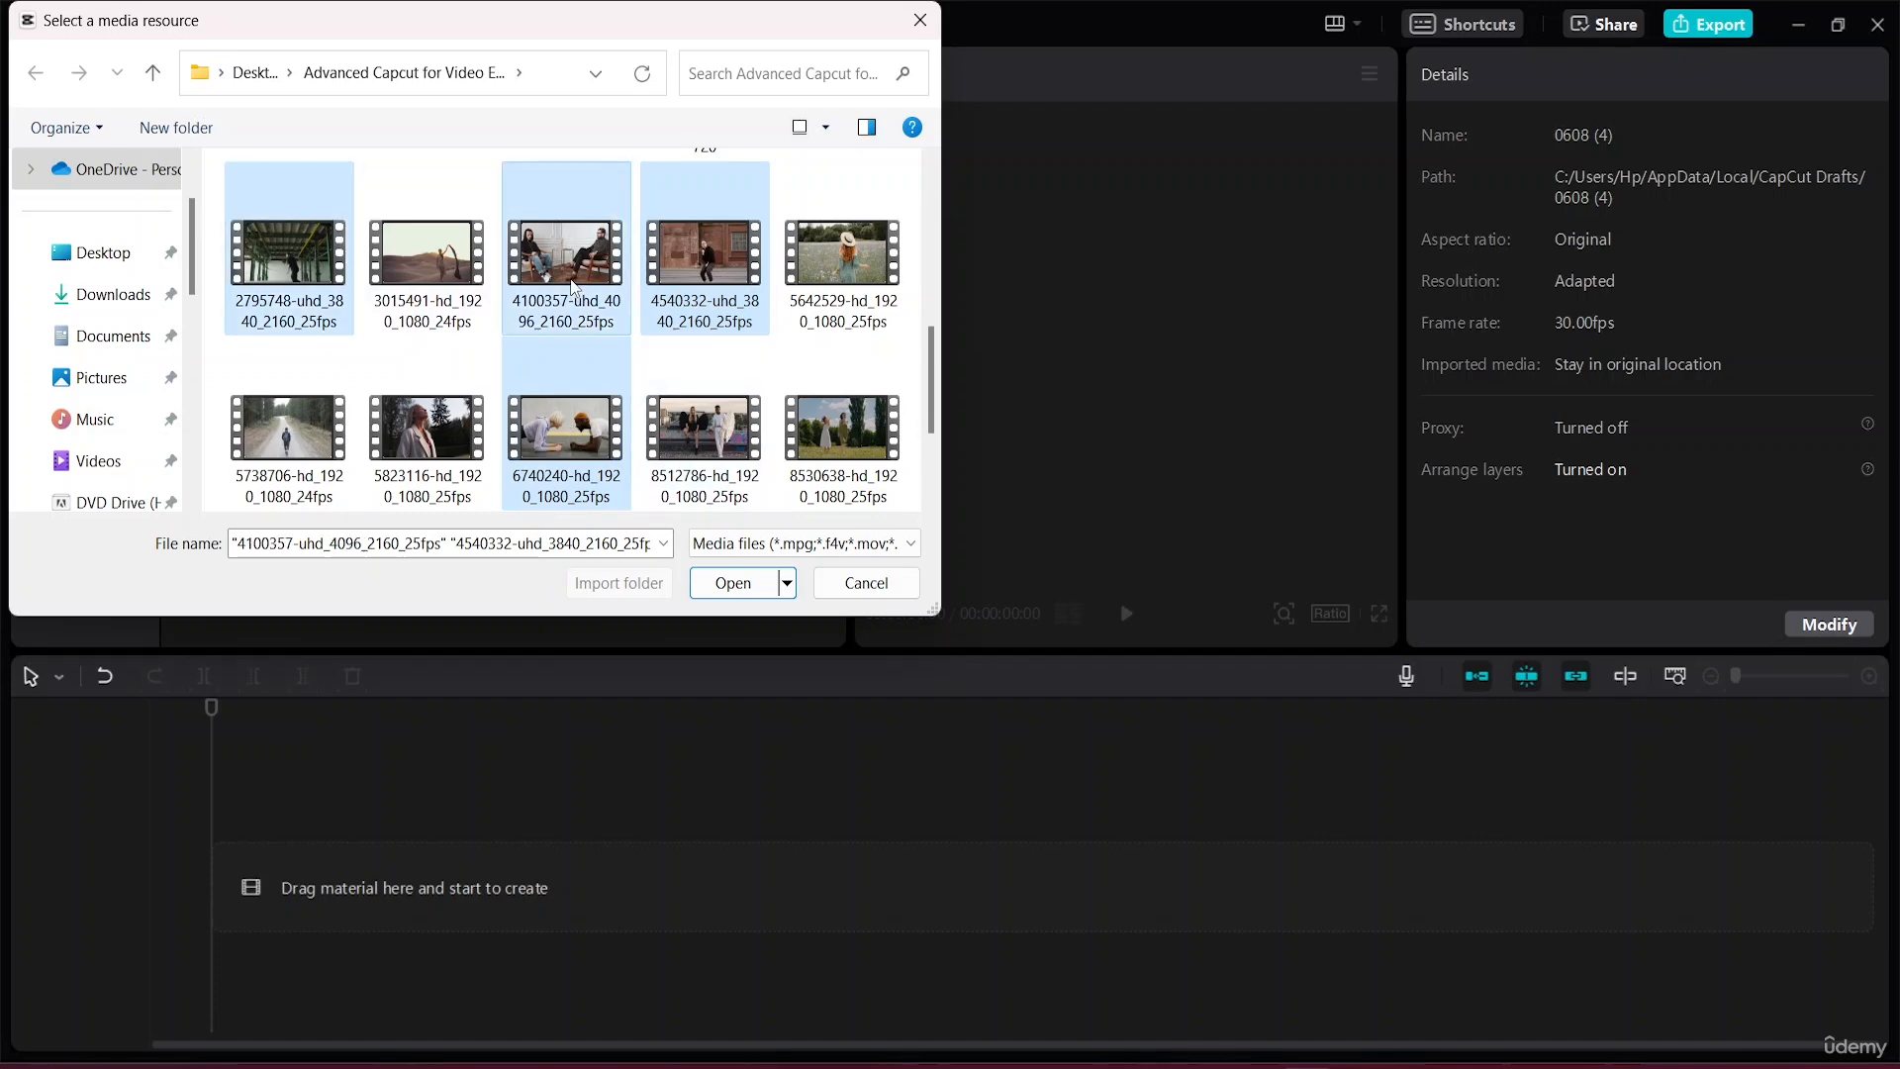
{"action": "left_click", "coordinate": [733, 583]}
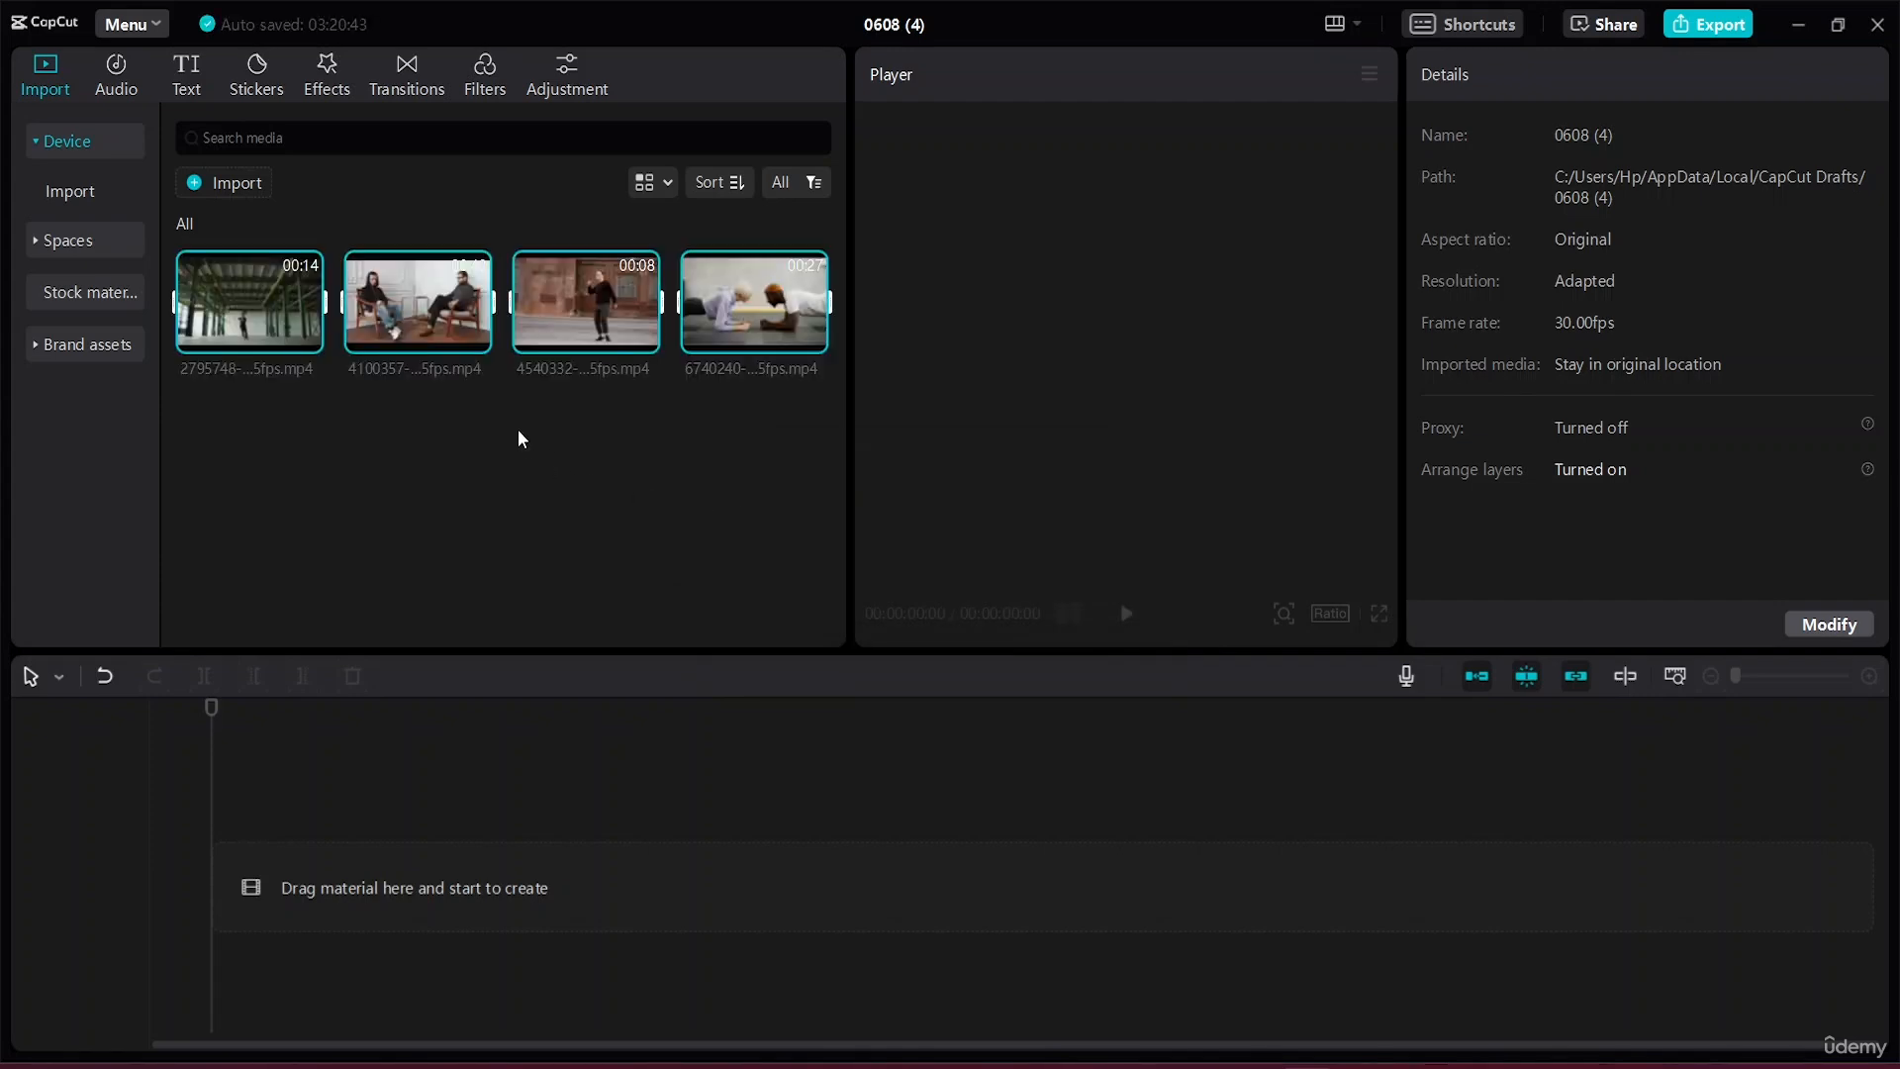
{"action": "mouse_move", "coordinate": [485, 331]}
{"action": "left_click", "coordinate": [451, 423]}
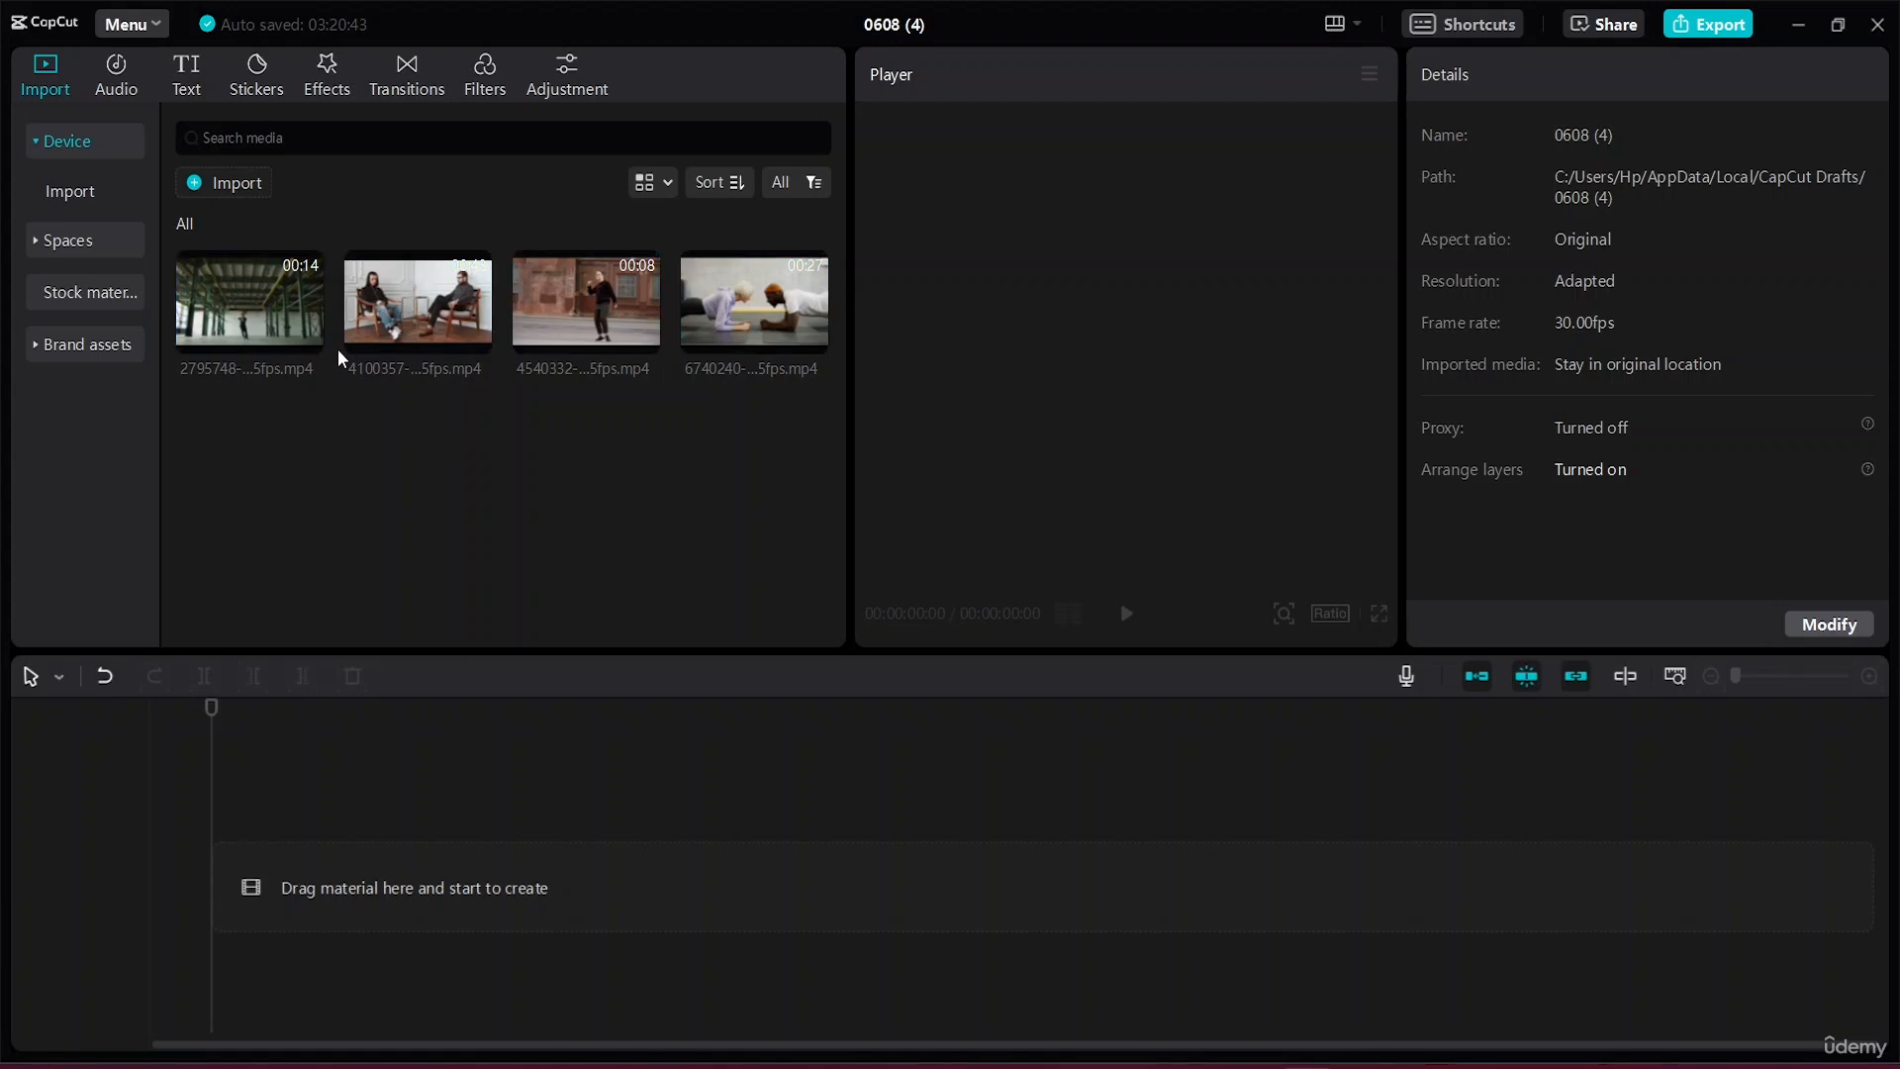
Preview the warehouse and brick-wall dance clips, and place the brick-wall clip 4540332 at the start of the timeline.
{"action": "left_click", "coordinate": [246, 317]}
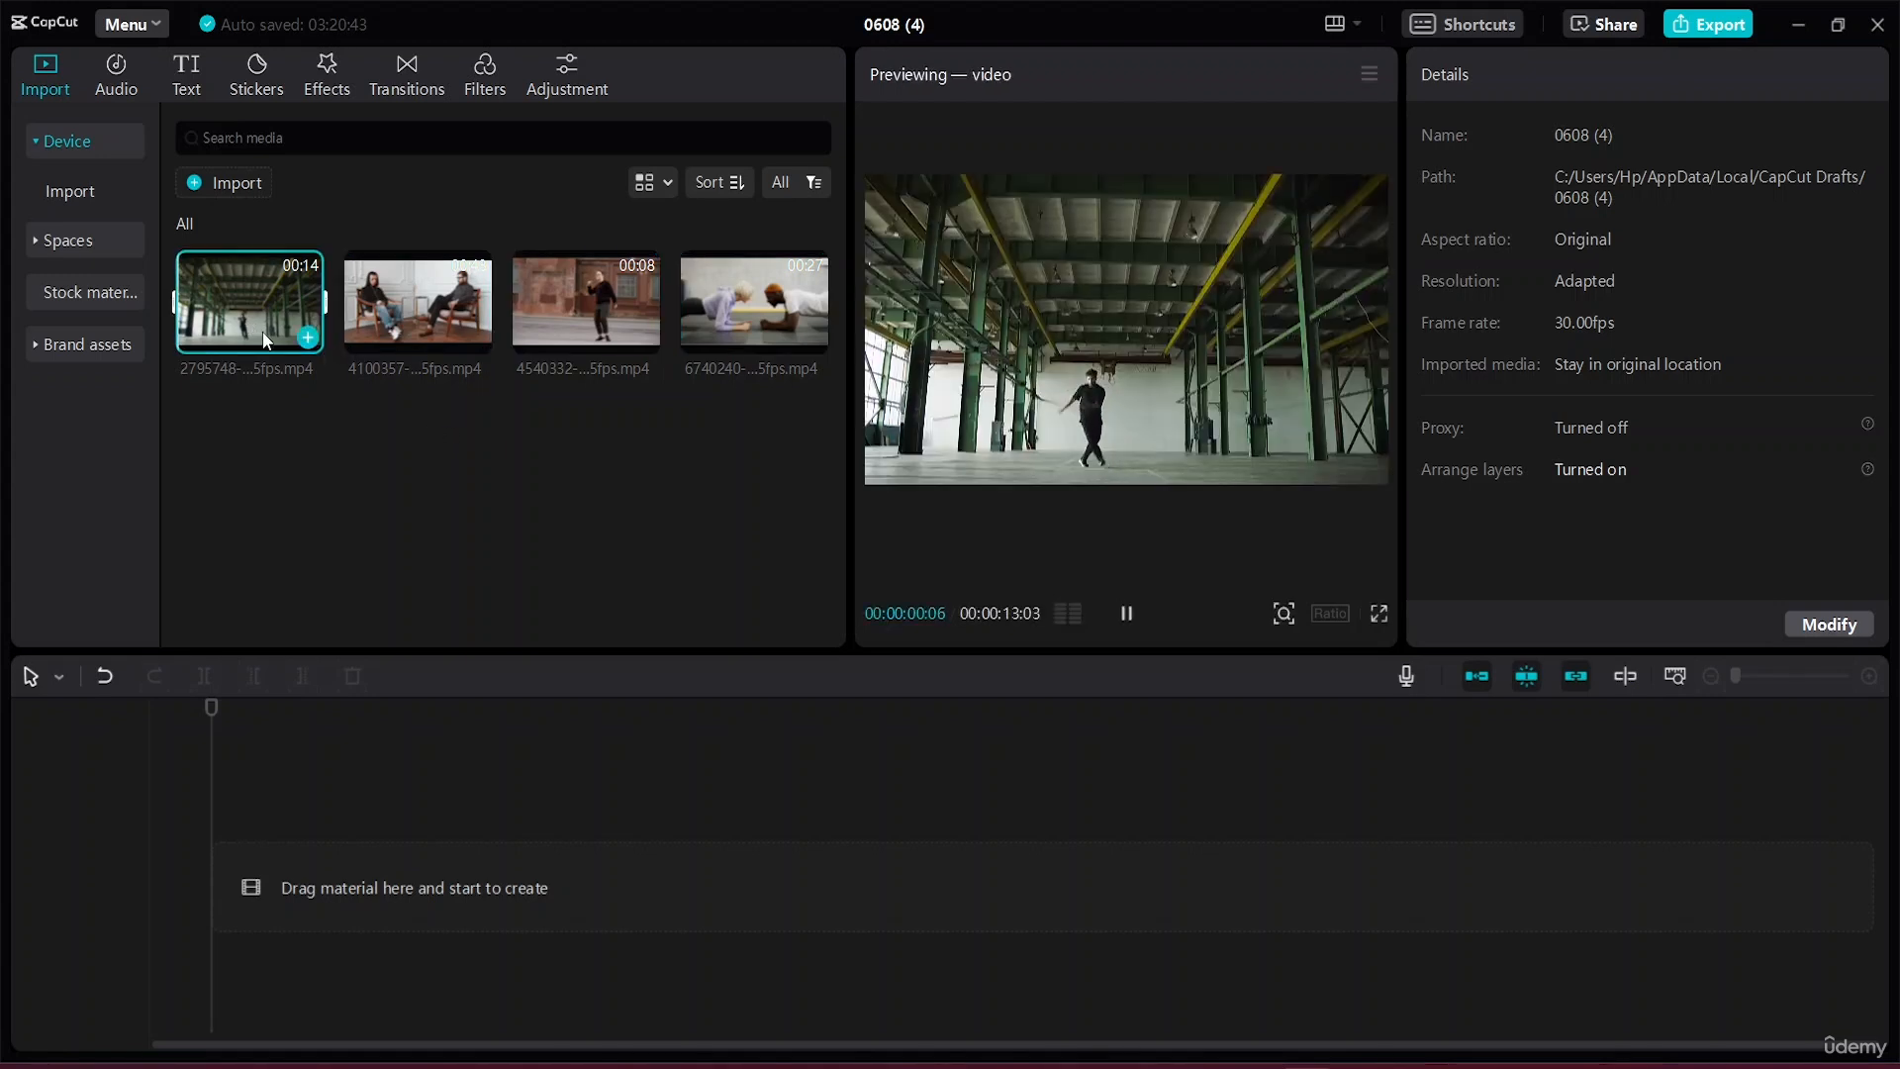
{"action": "left_click", "coordinate": [603, 293]}
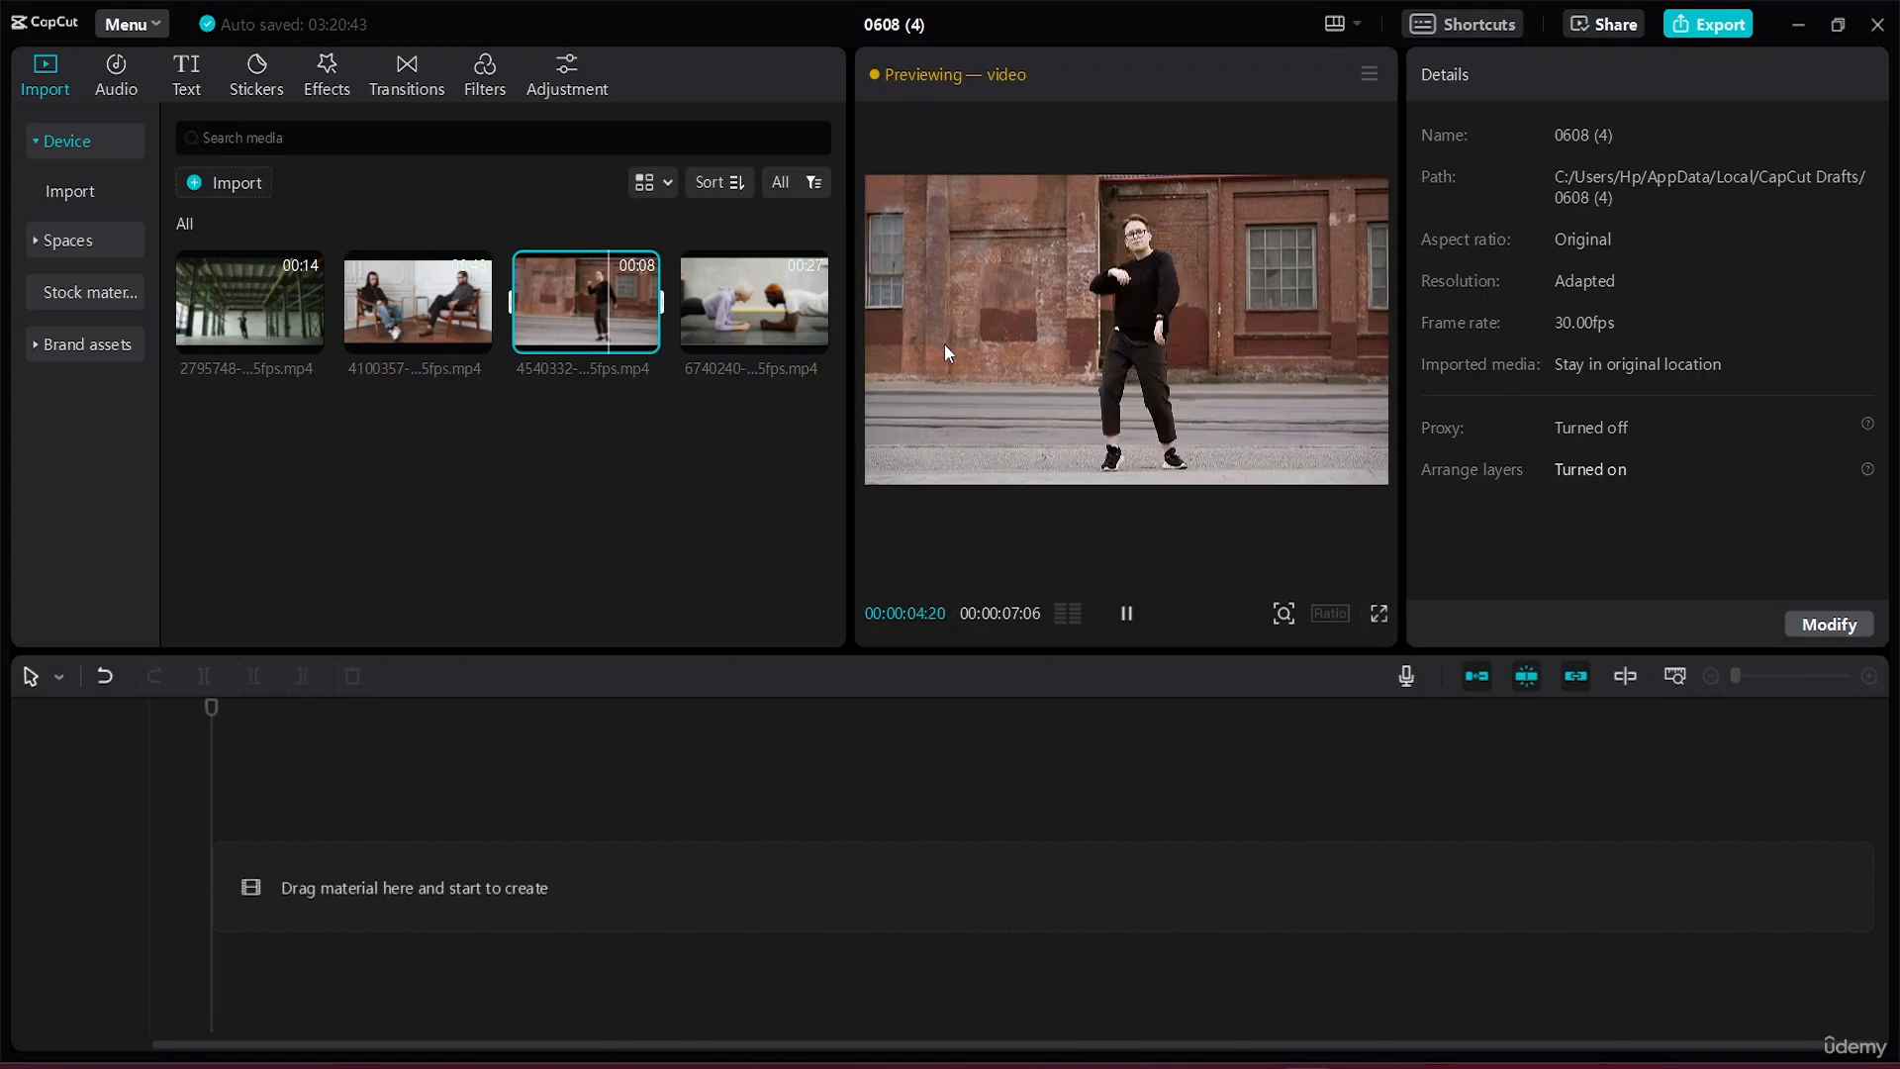
{"action": "left_click_drag", "start_coordinate": [556, 315], "coordinate": [227, 876]}
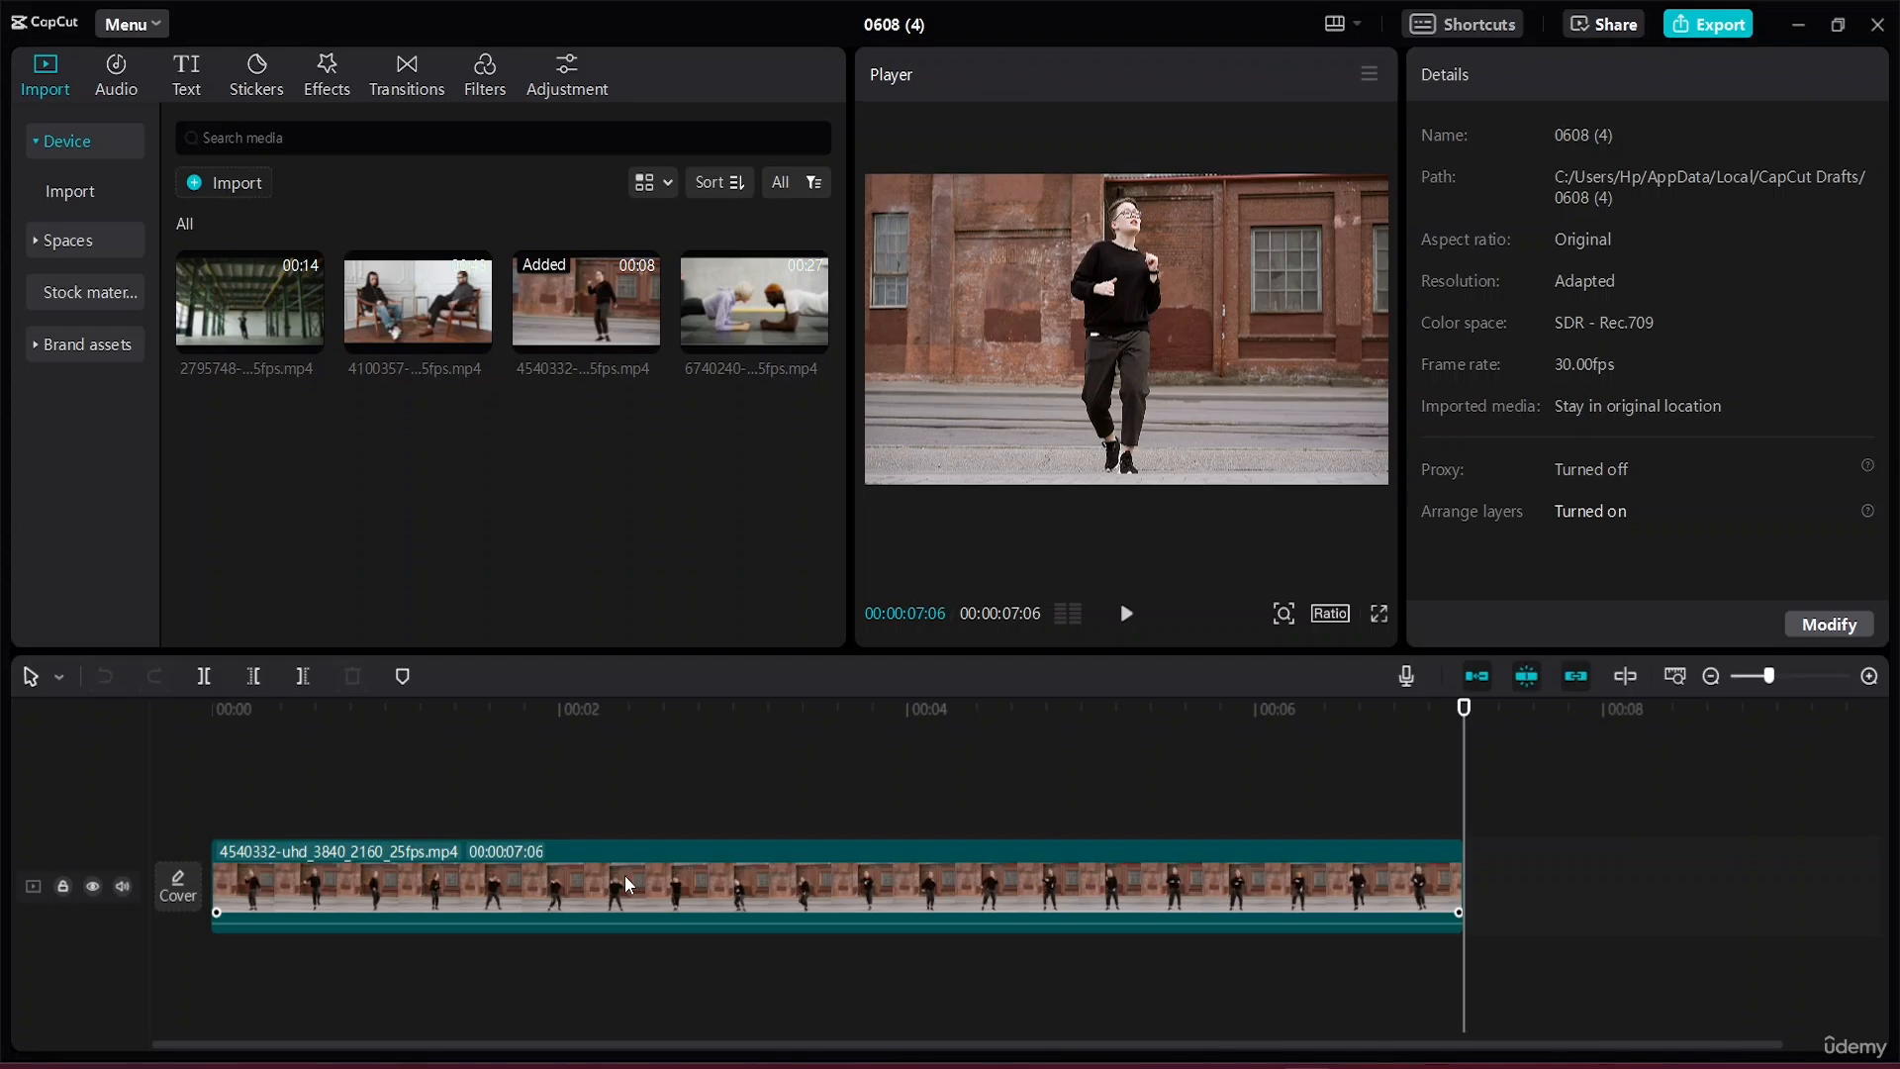
Duplicate the brick-wall dance clip onto a new track directly above the original, aligned with its start.
{"action": "left_click", "coordinate": [1030, 849]}
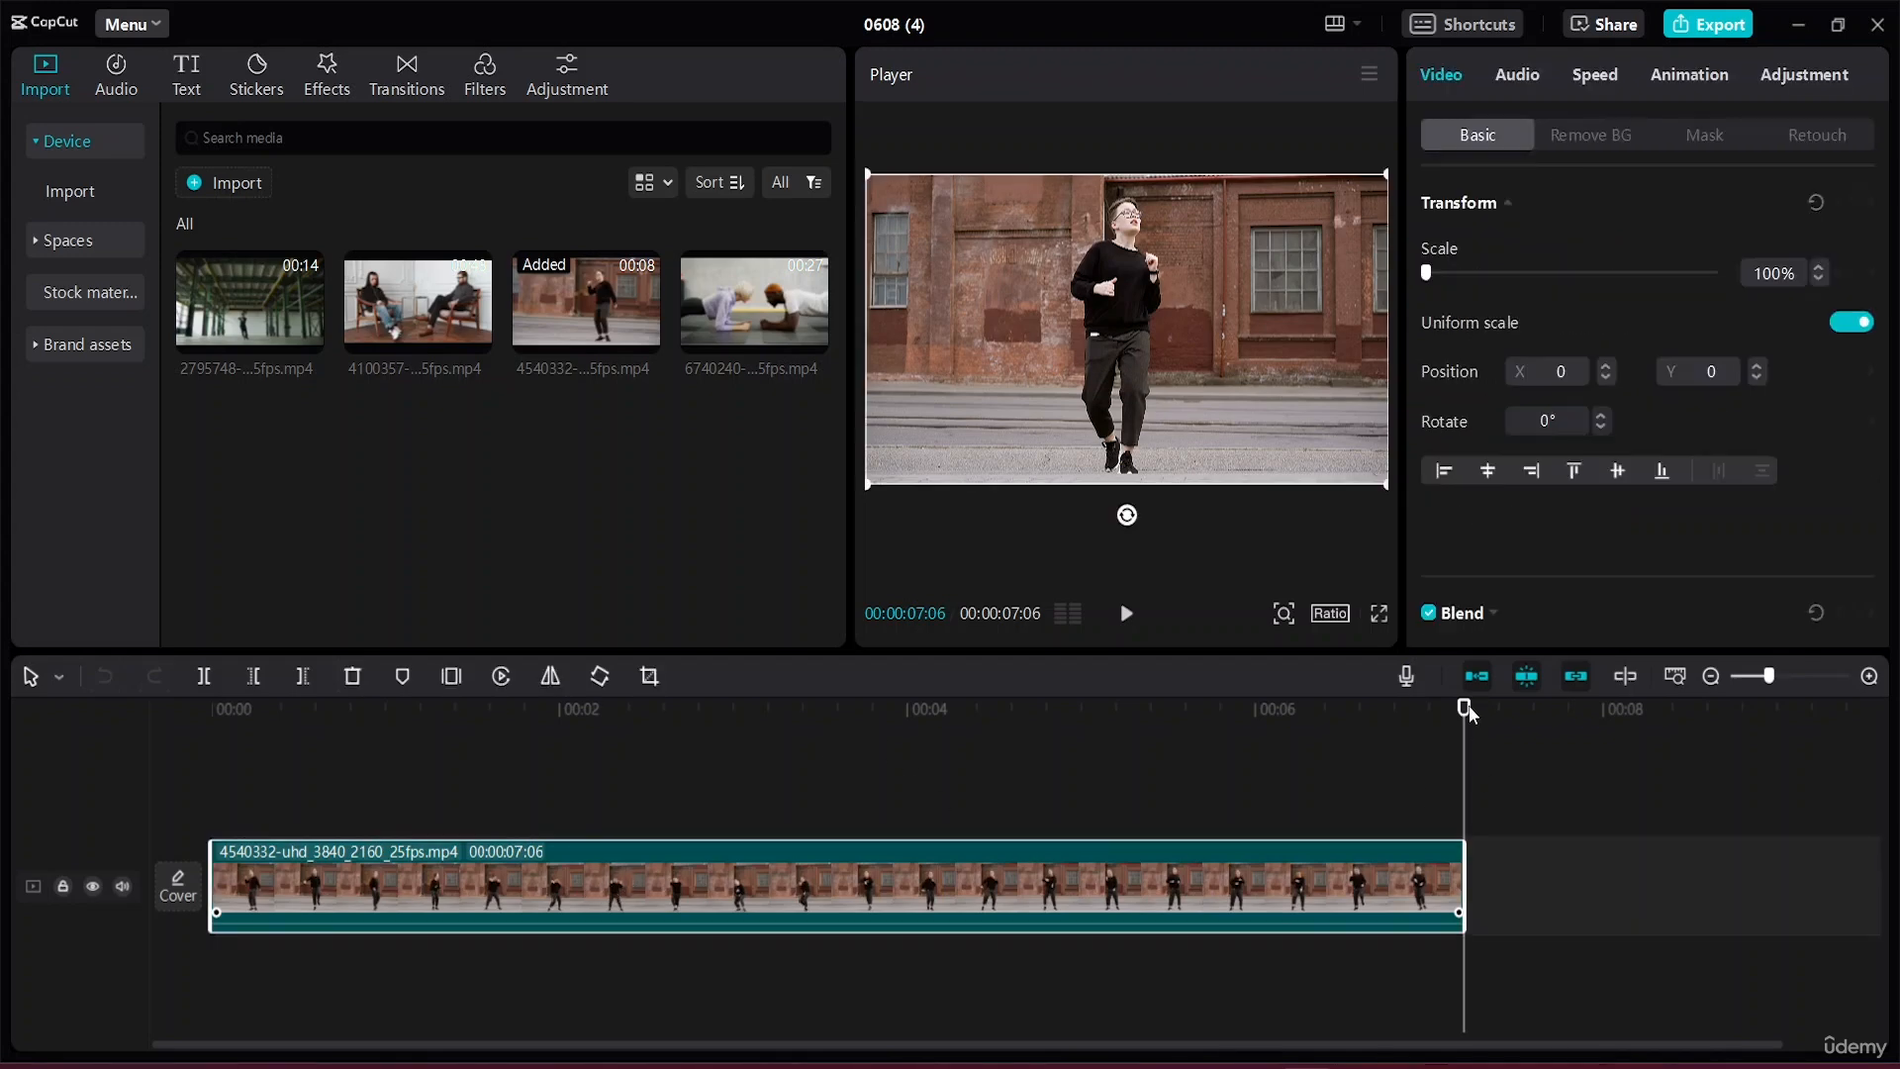
{"action": "left_click_drag", "start_coordinate": [1468, 711], "coordinate": [1184, 710]}
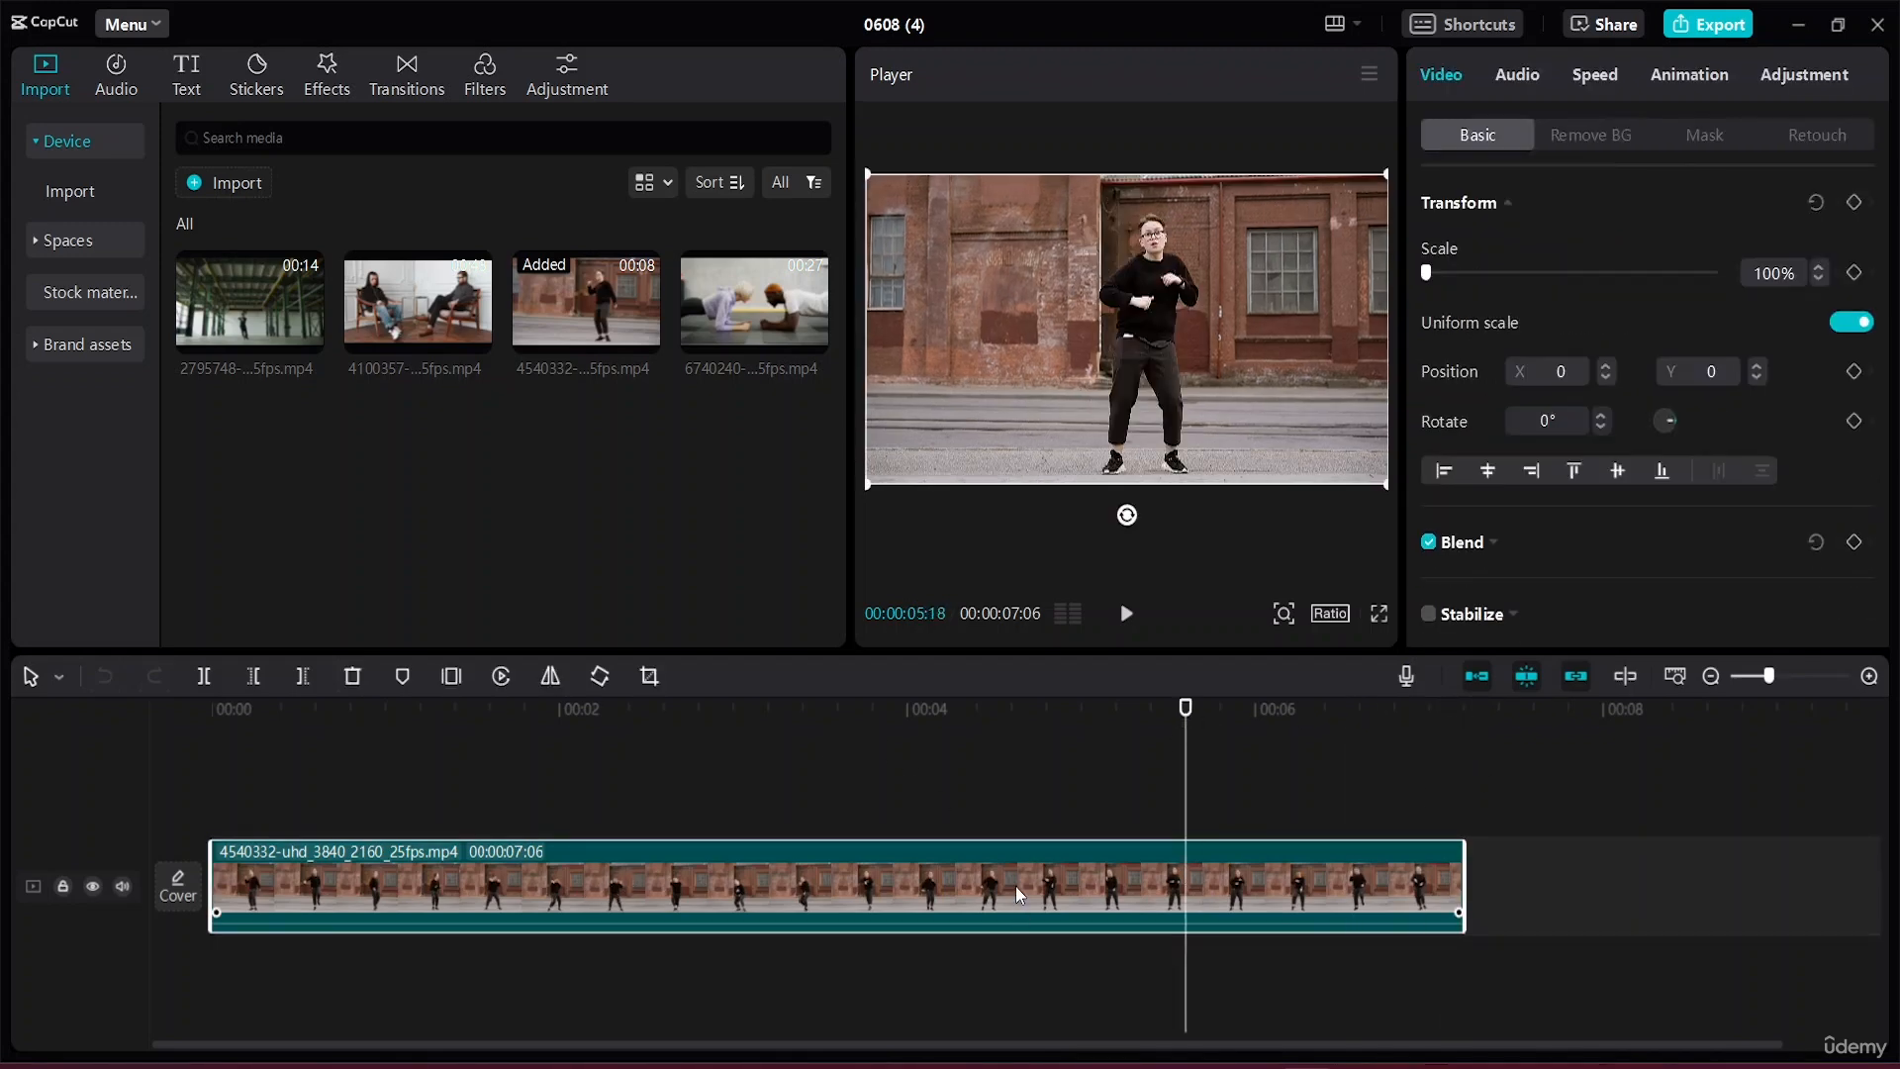
{"action": "left_click_drag", "start_coordinate": [1007, 876], "coordinate": [997, 773]}
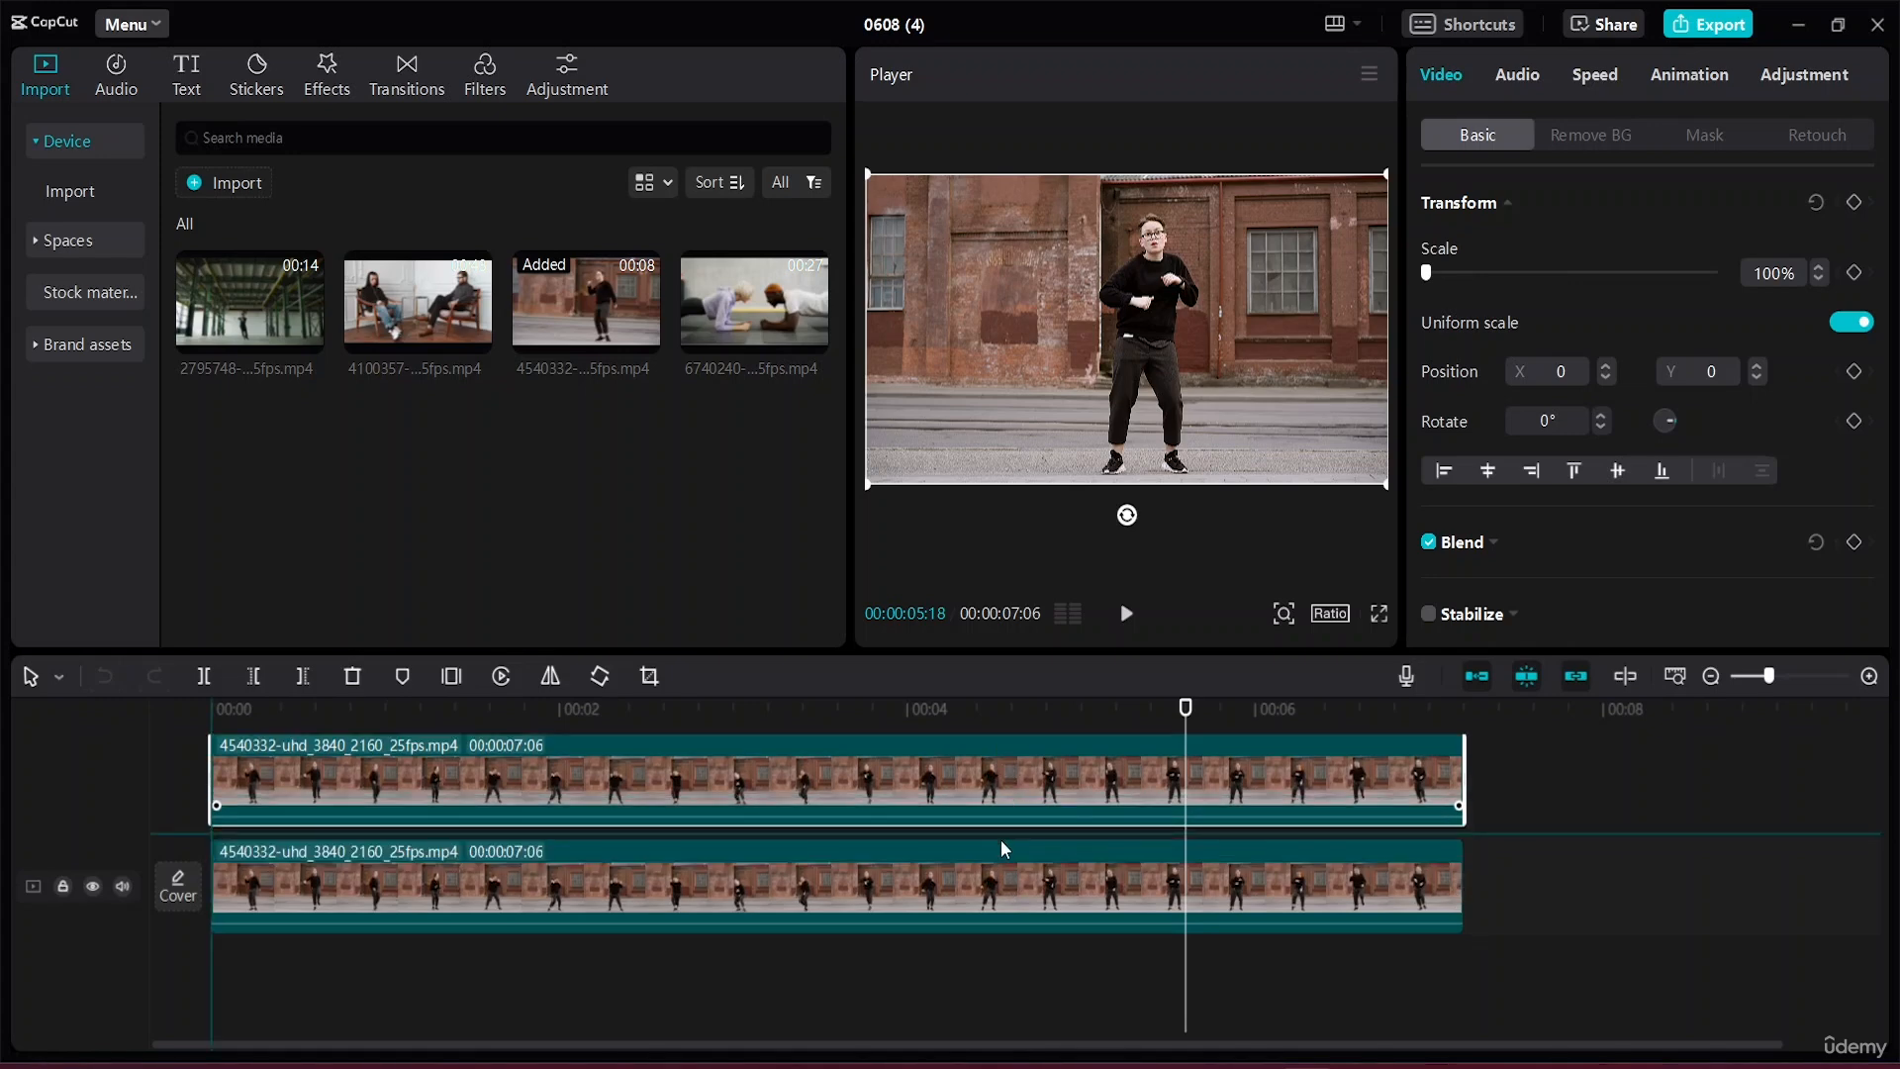
Return the playhead to the start and apply automatic background removal to the upper clip.
{"action": "left_click_drag", "start_coordinate": [1185, 714], "coordinate": [40, 719]}
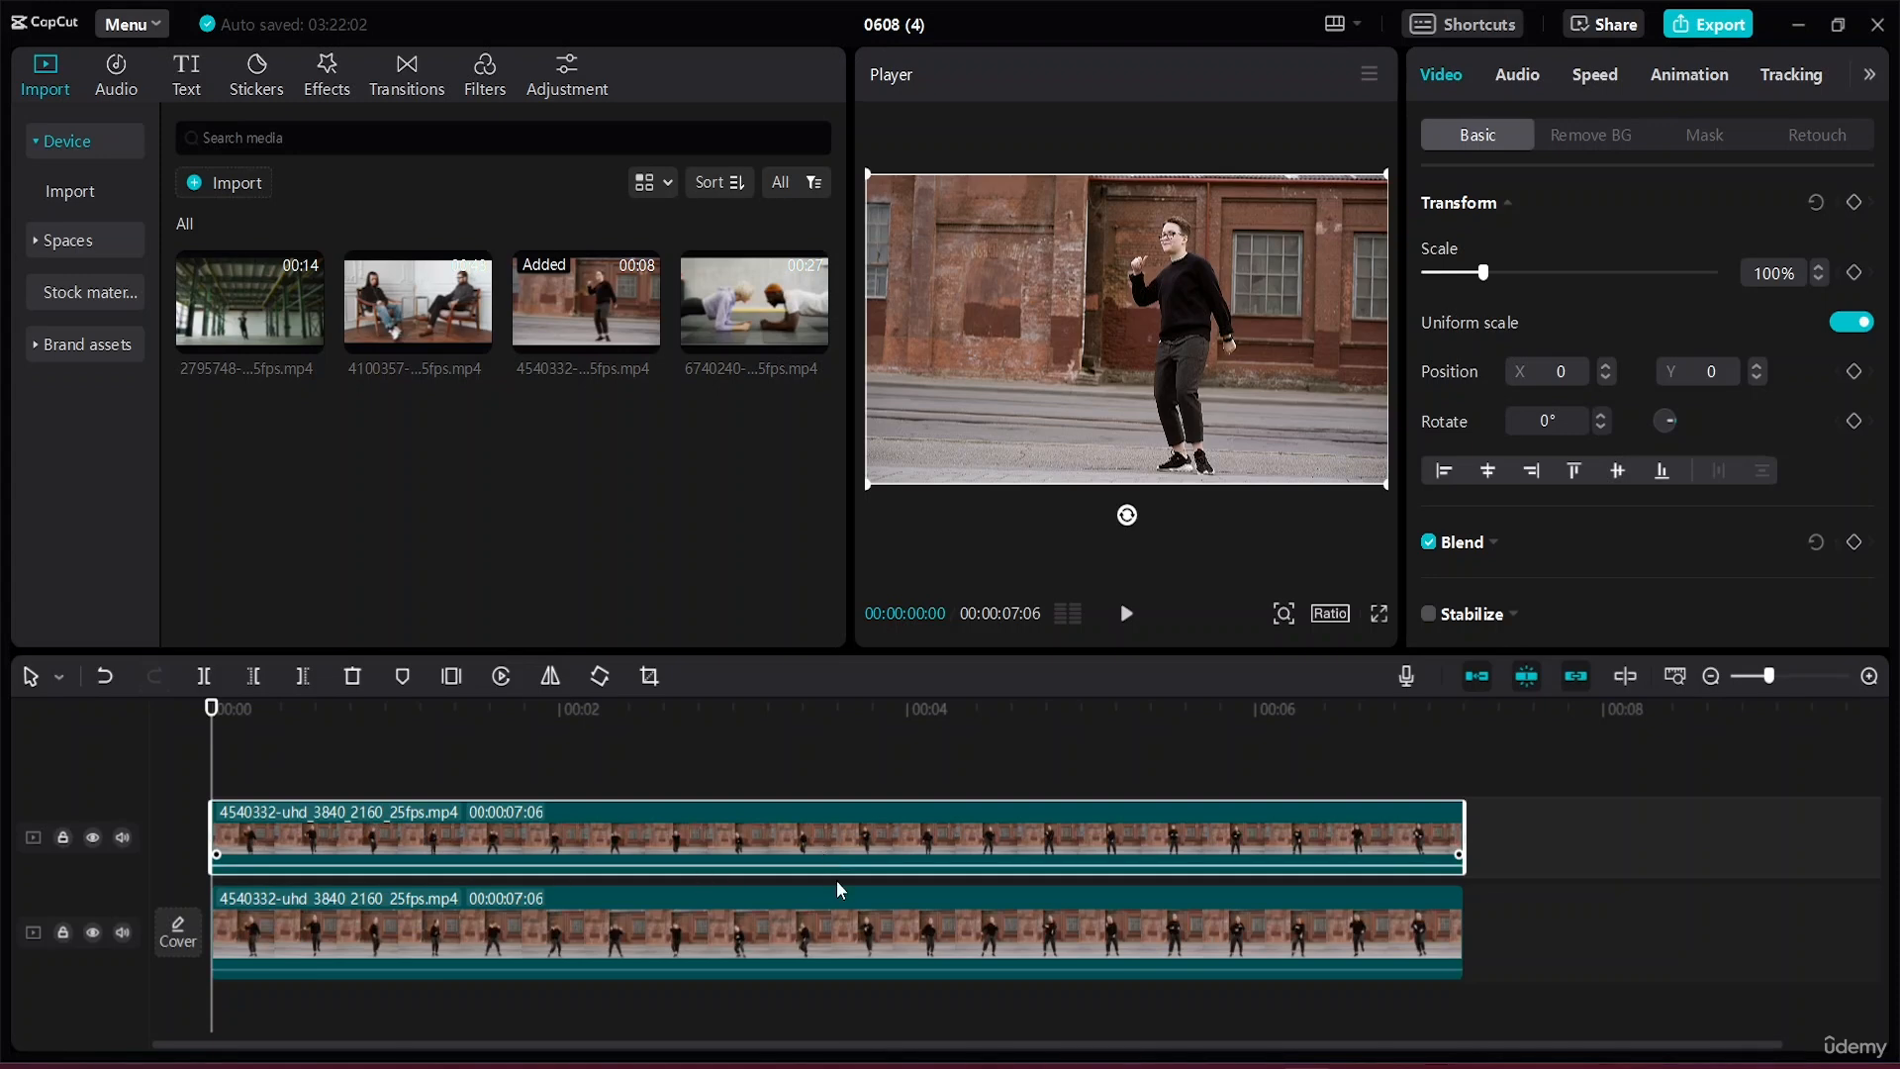
{"action": "left_click", "coordinate": [1603, 136]}
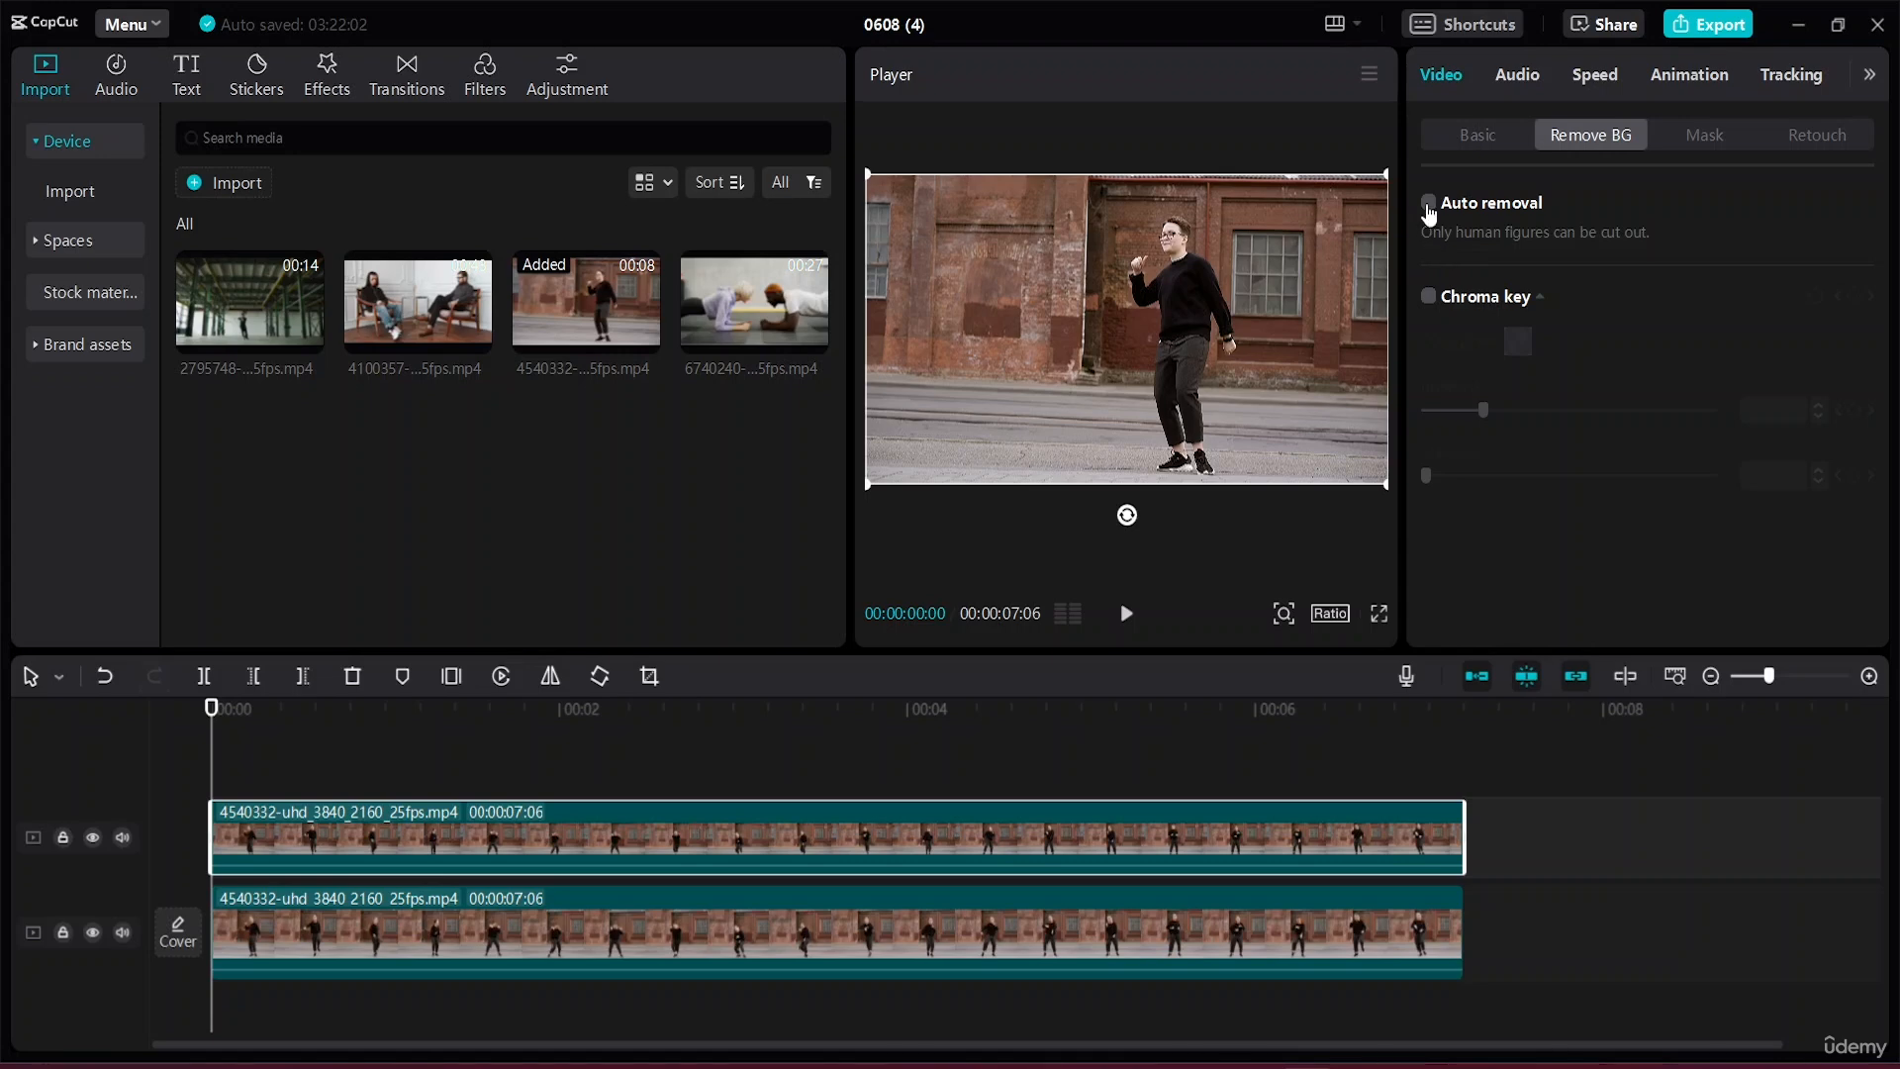
{"action": "left_click", "coordinate": [1428, 205]}
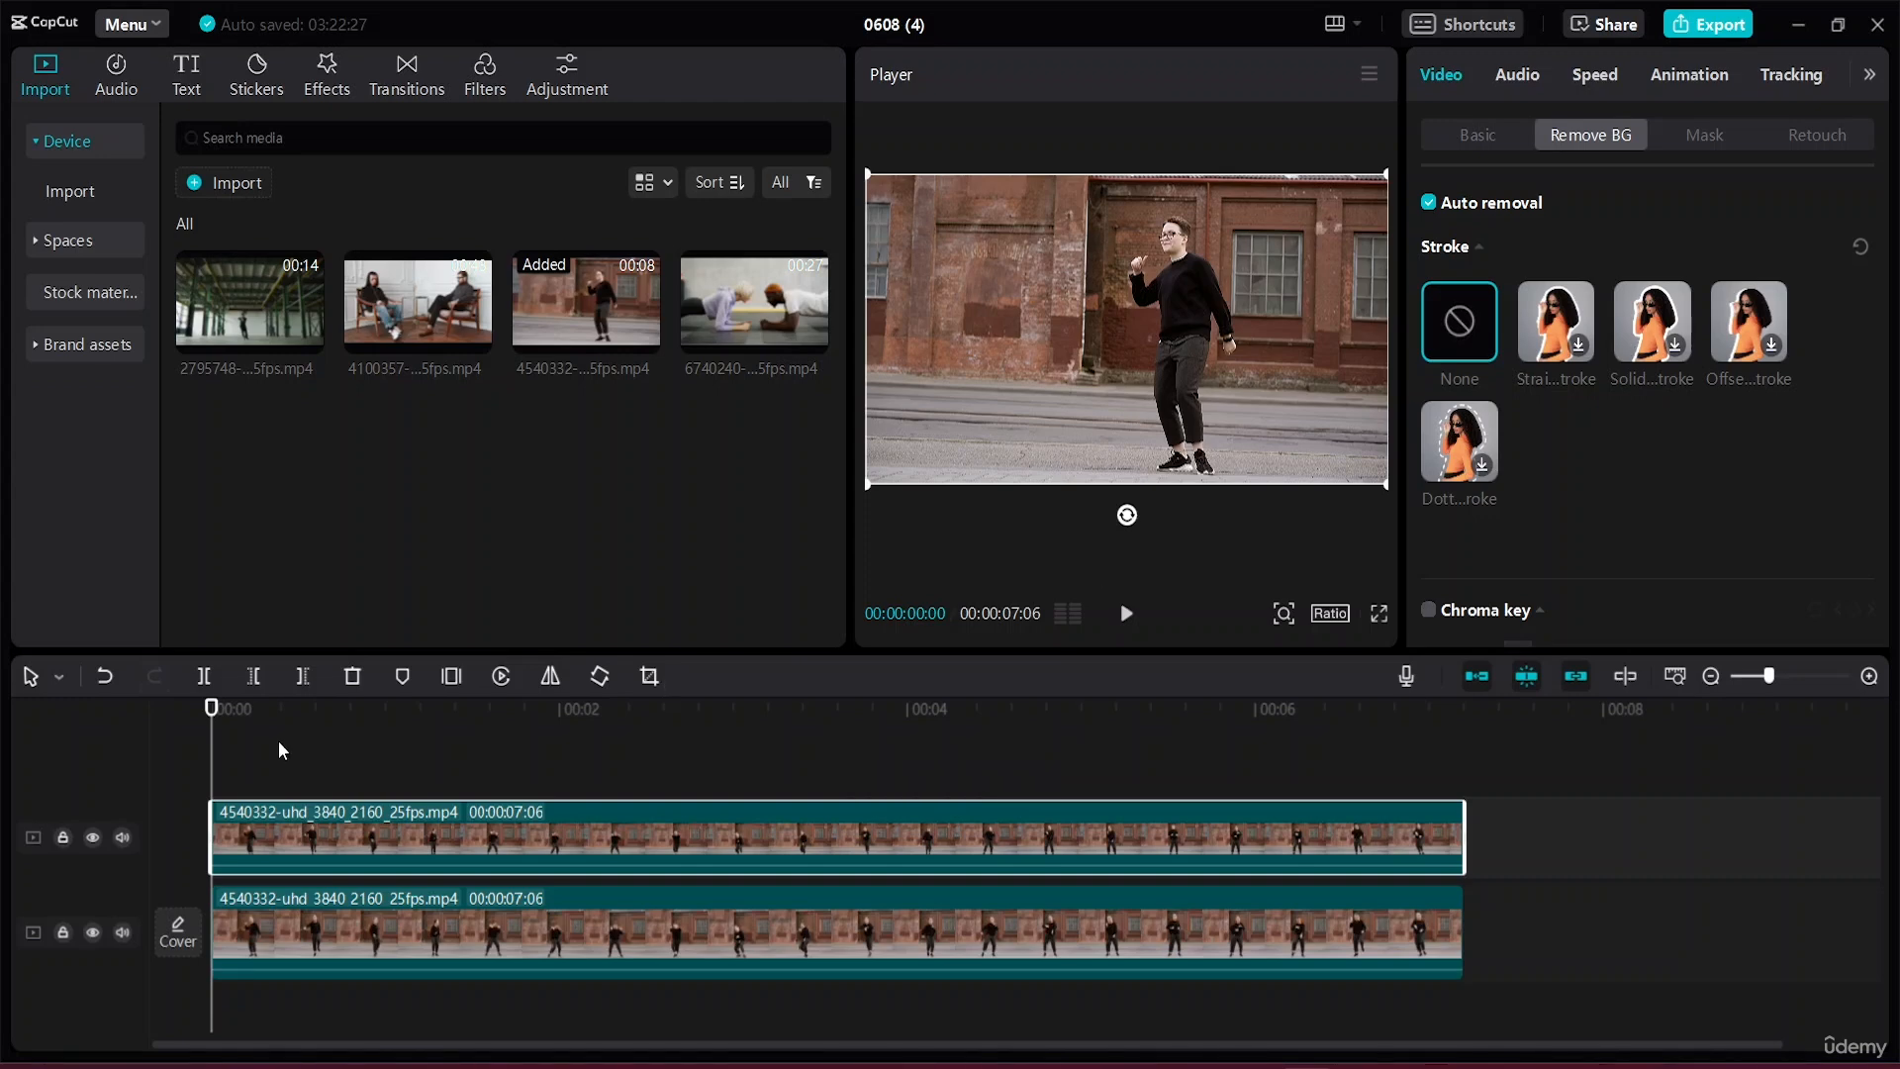
Shift the cutout dancer to the right of the original dancer and scale him down slightly, as seen at the 1-second mark.
{"action": "left_click_drag", "start_coordinate": [212, 717], "coordinate": [386, 711]}
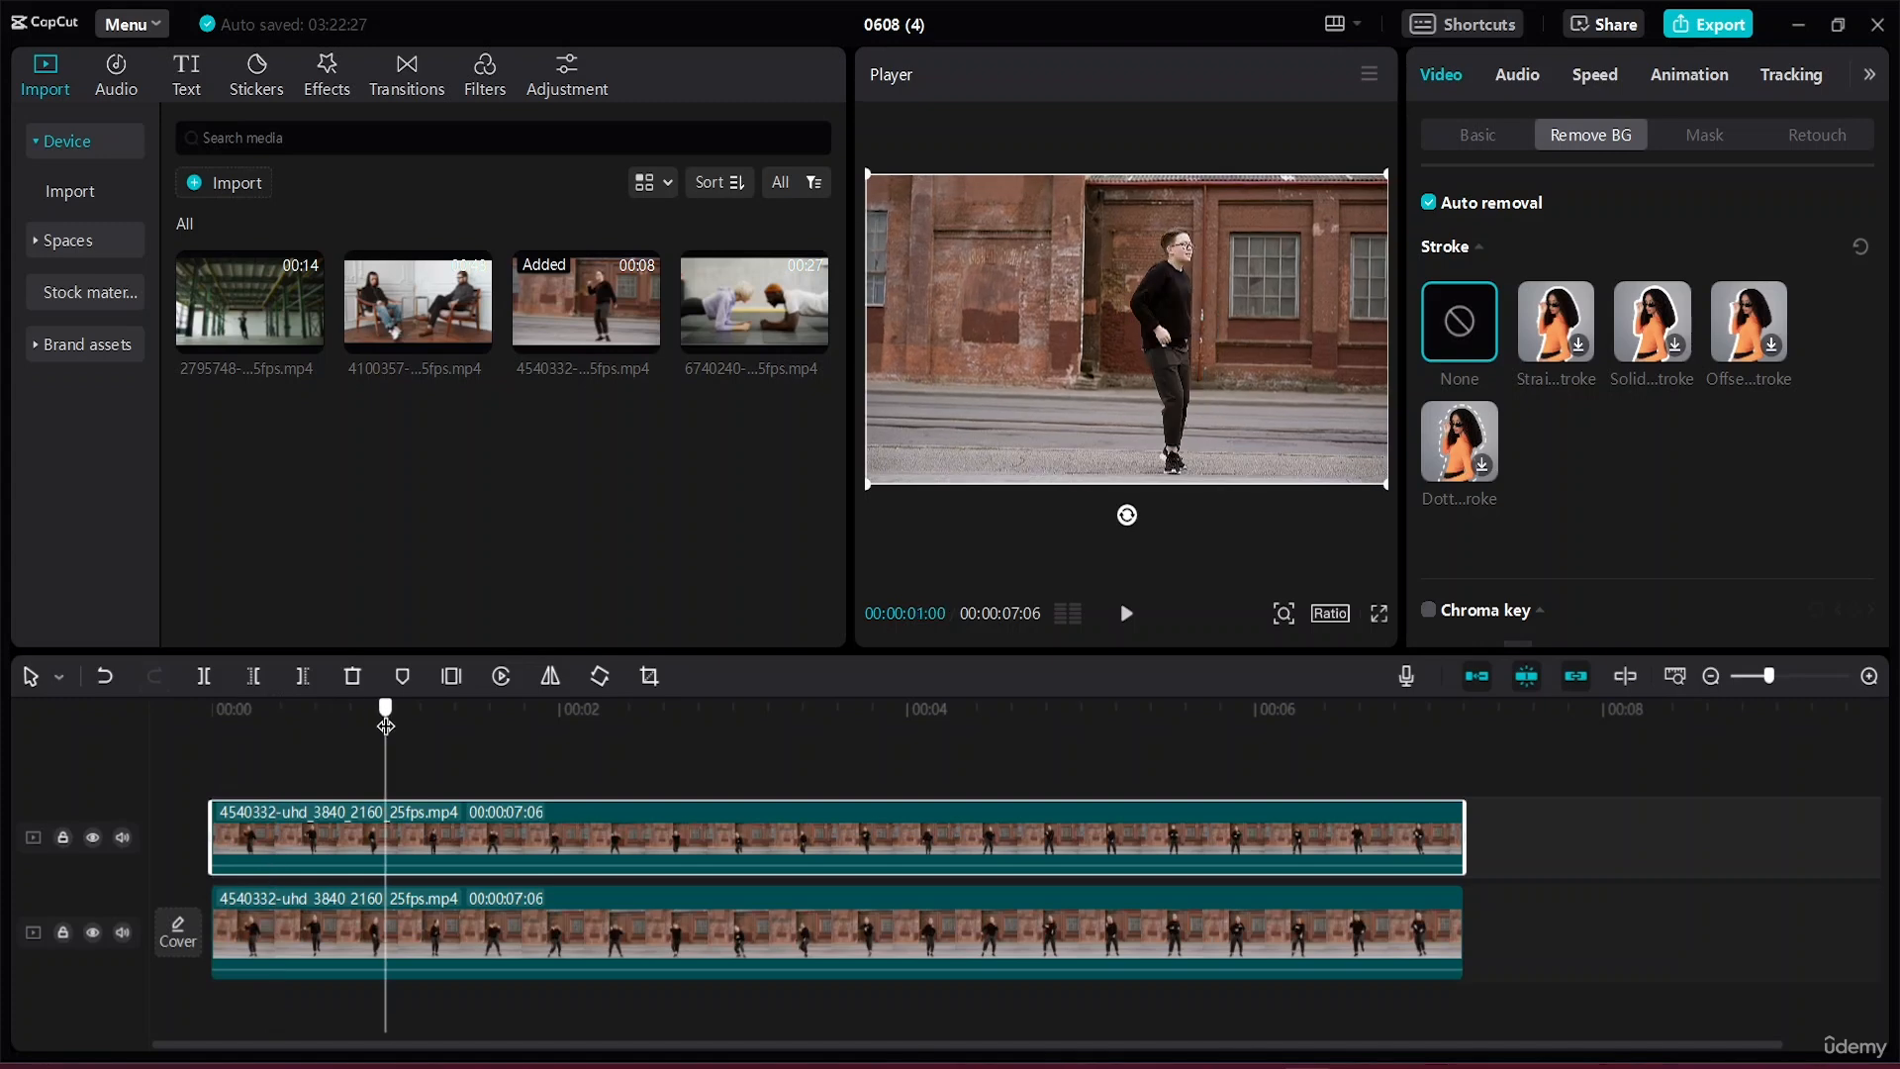
{"action": "left_click_drag", "start_coordinate": [1165, 343], "coordinate": [1304, 343]}
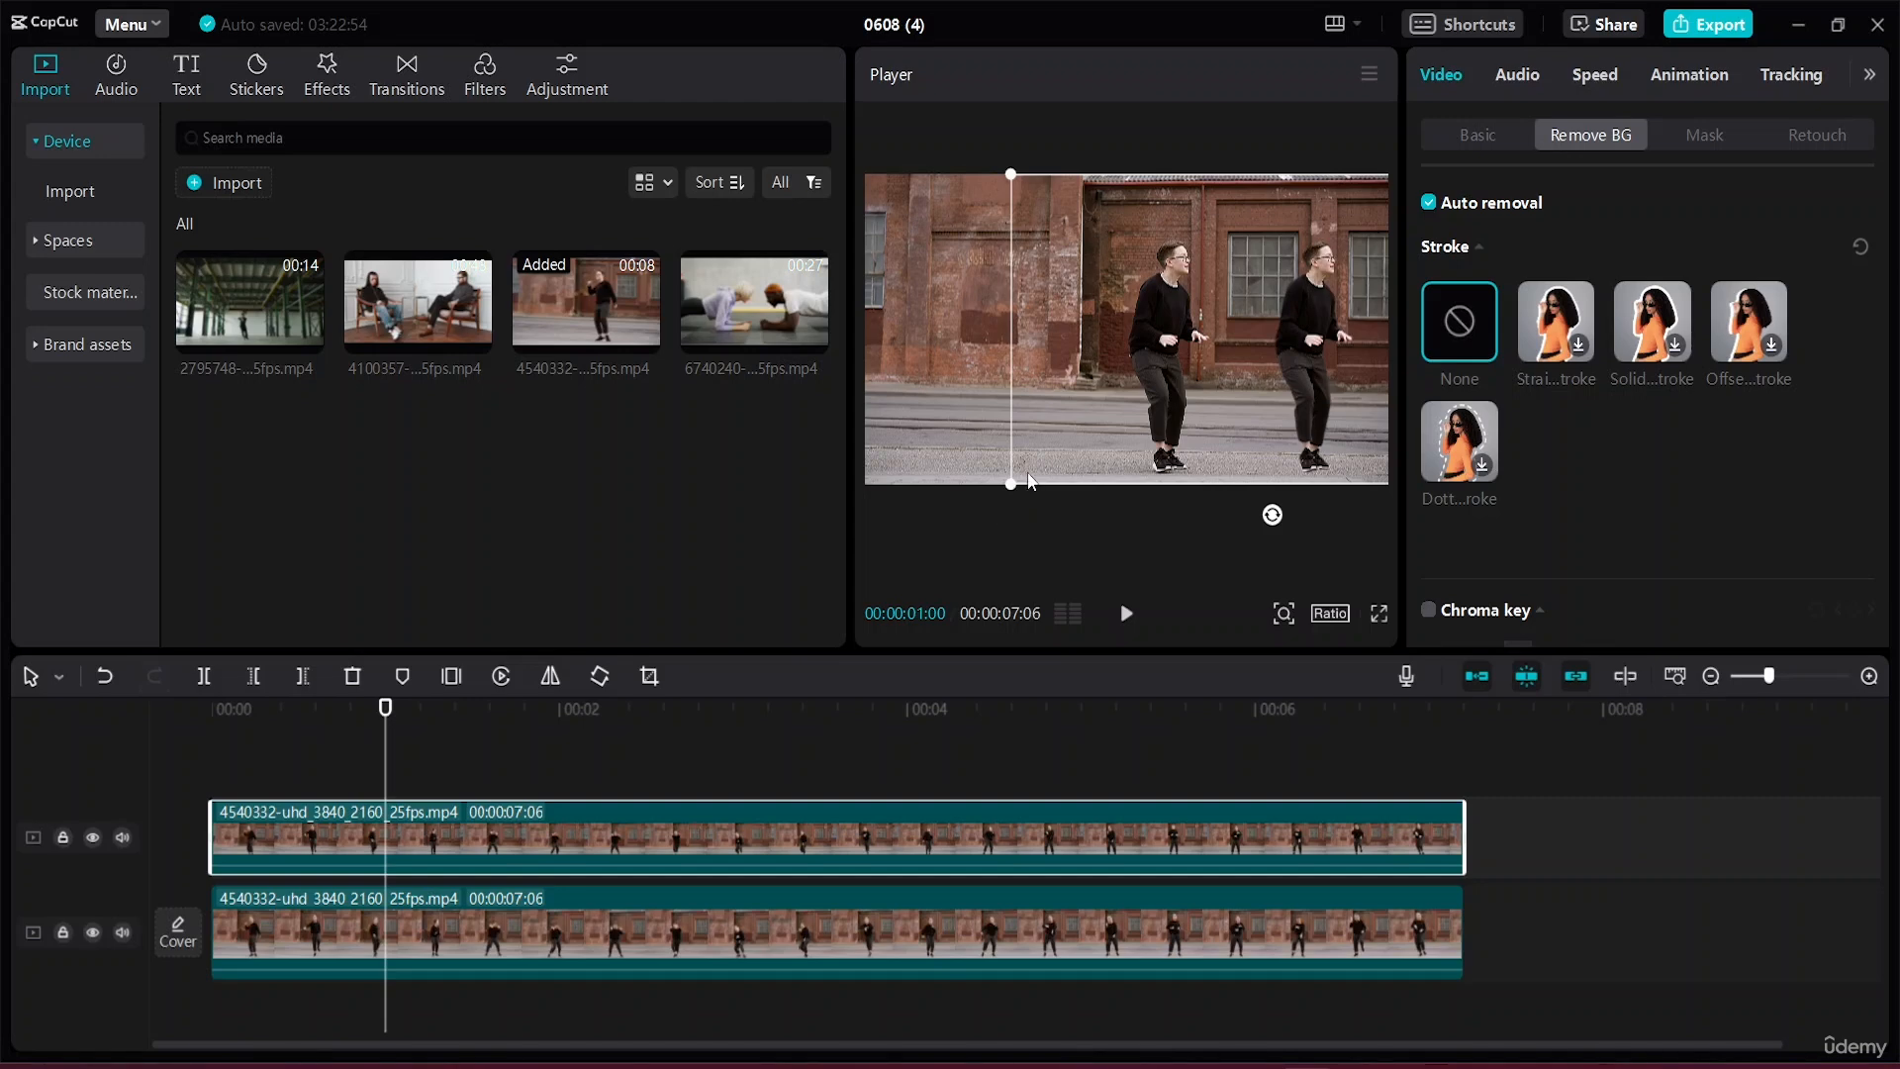
{"action": "left_click_drag", "start_coordinate": [1010, 484], "coordinate": [1082, 444]}
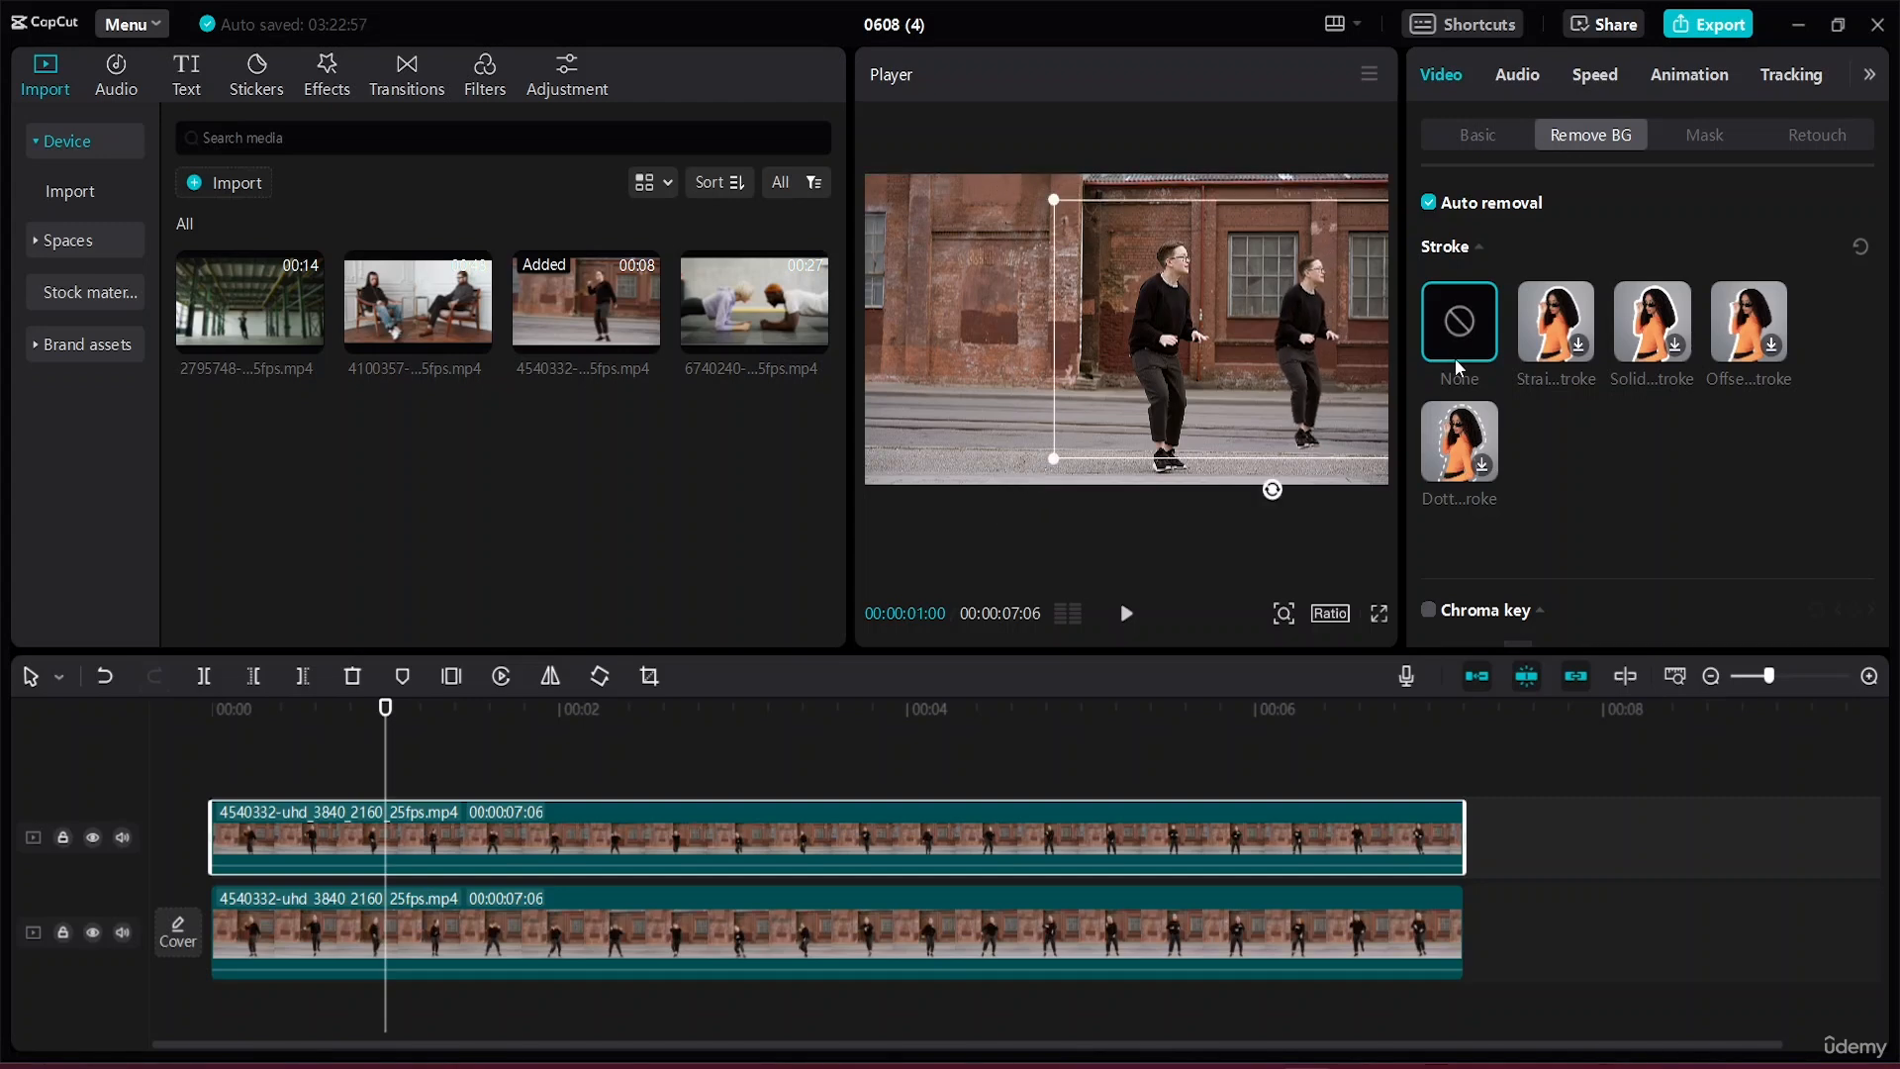
{"action": "left_click_drag", "start_coordinate": [1307, 319], "coordinate": [1335, 318]}
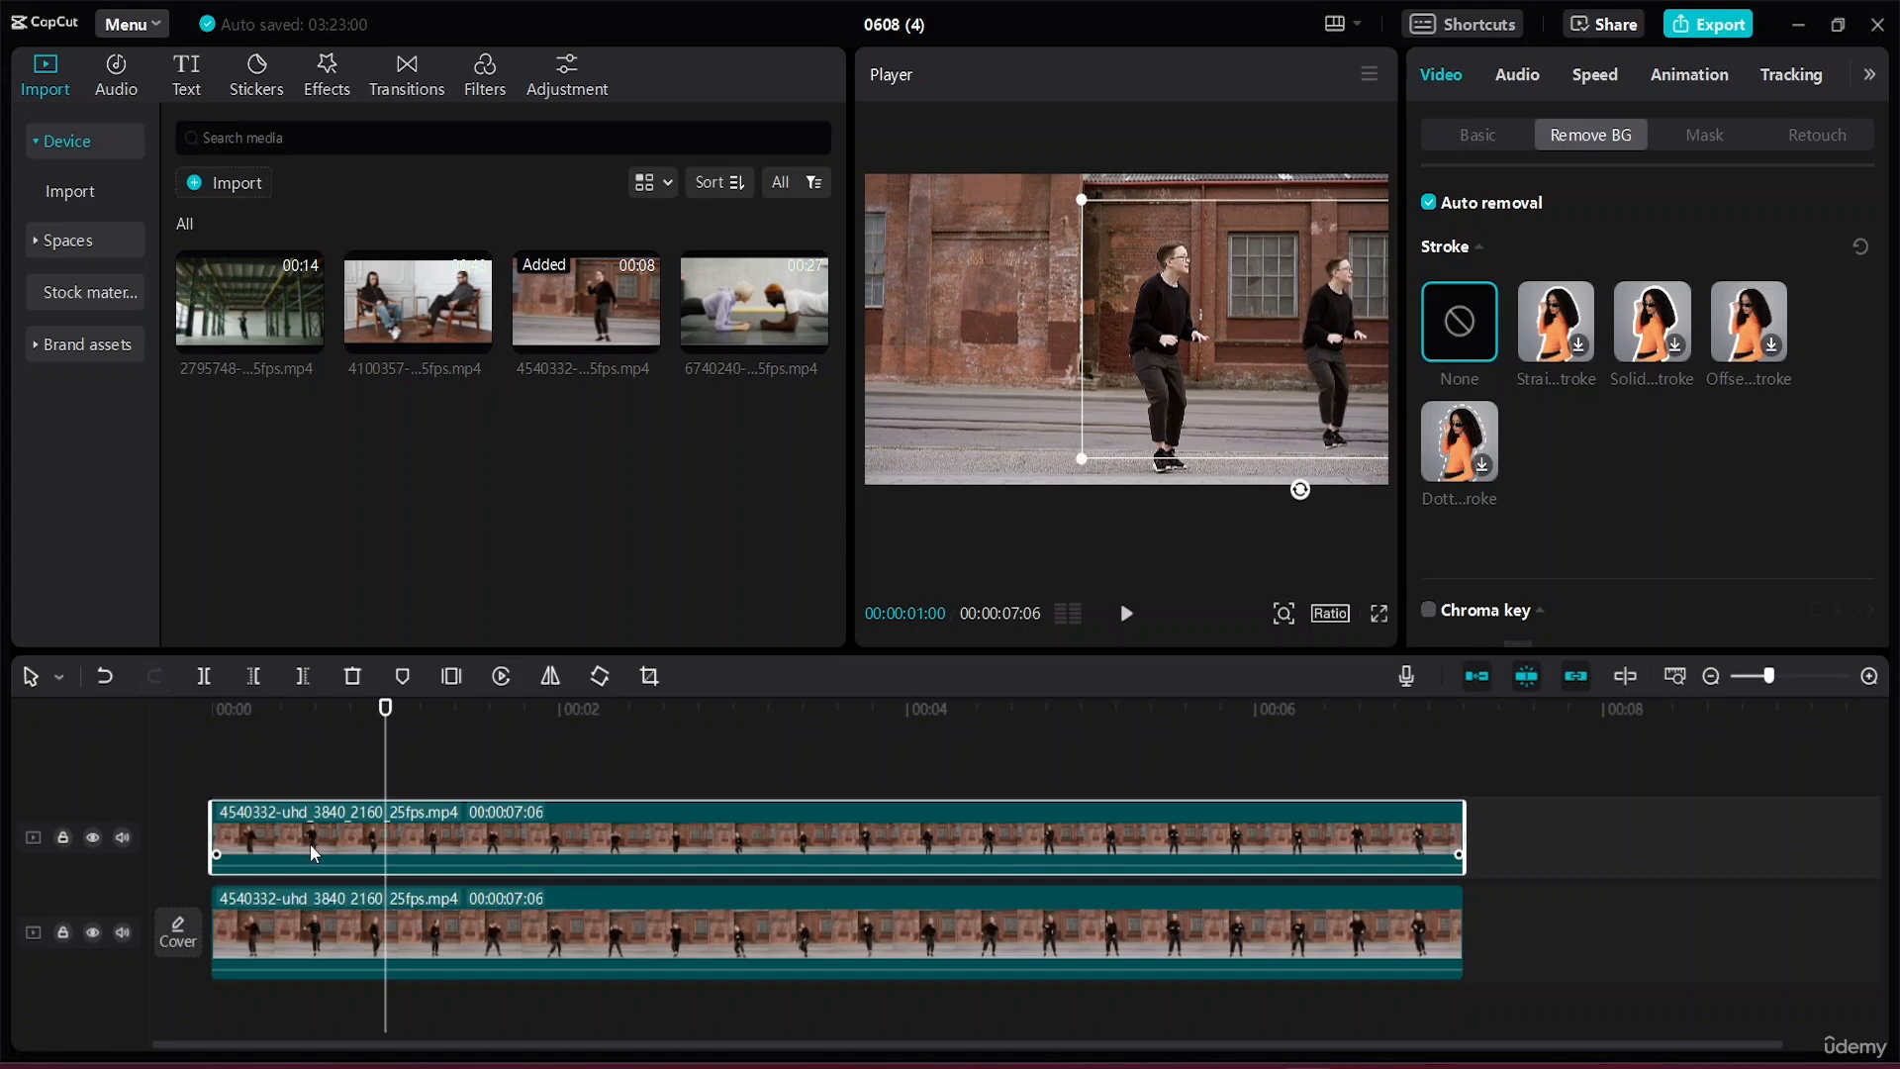
{"action": "left_click_drag", "start_coordinate": [311, 845], "coordinate": [342, 851]}
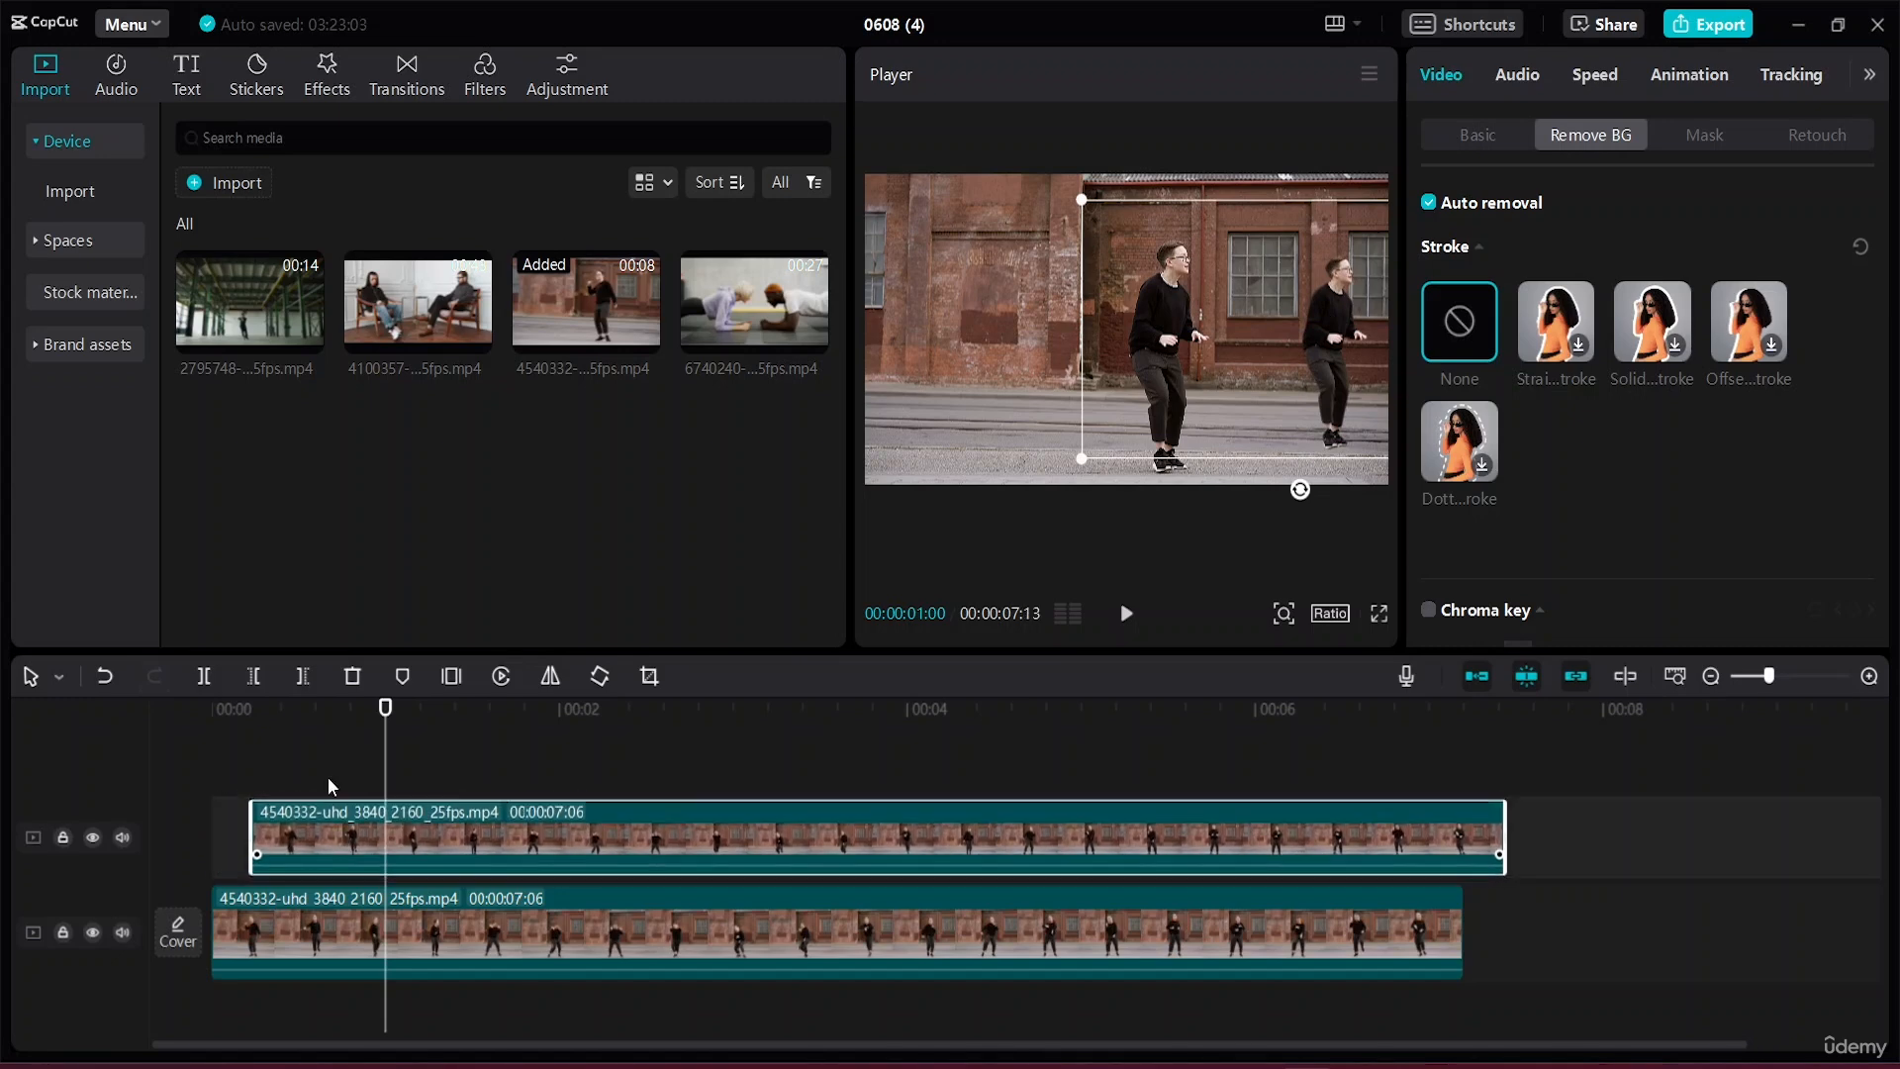
{"action": "left_click_drag", "start_coordinate": [386, 709], "coordinate": [211, 718]}
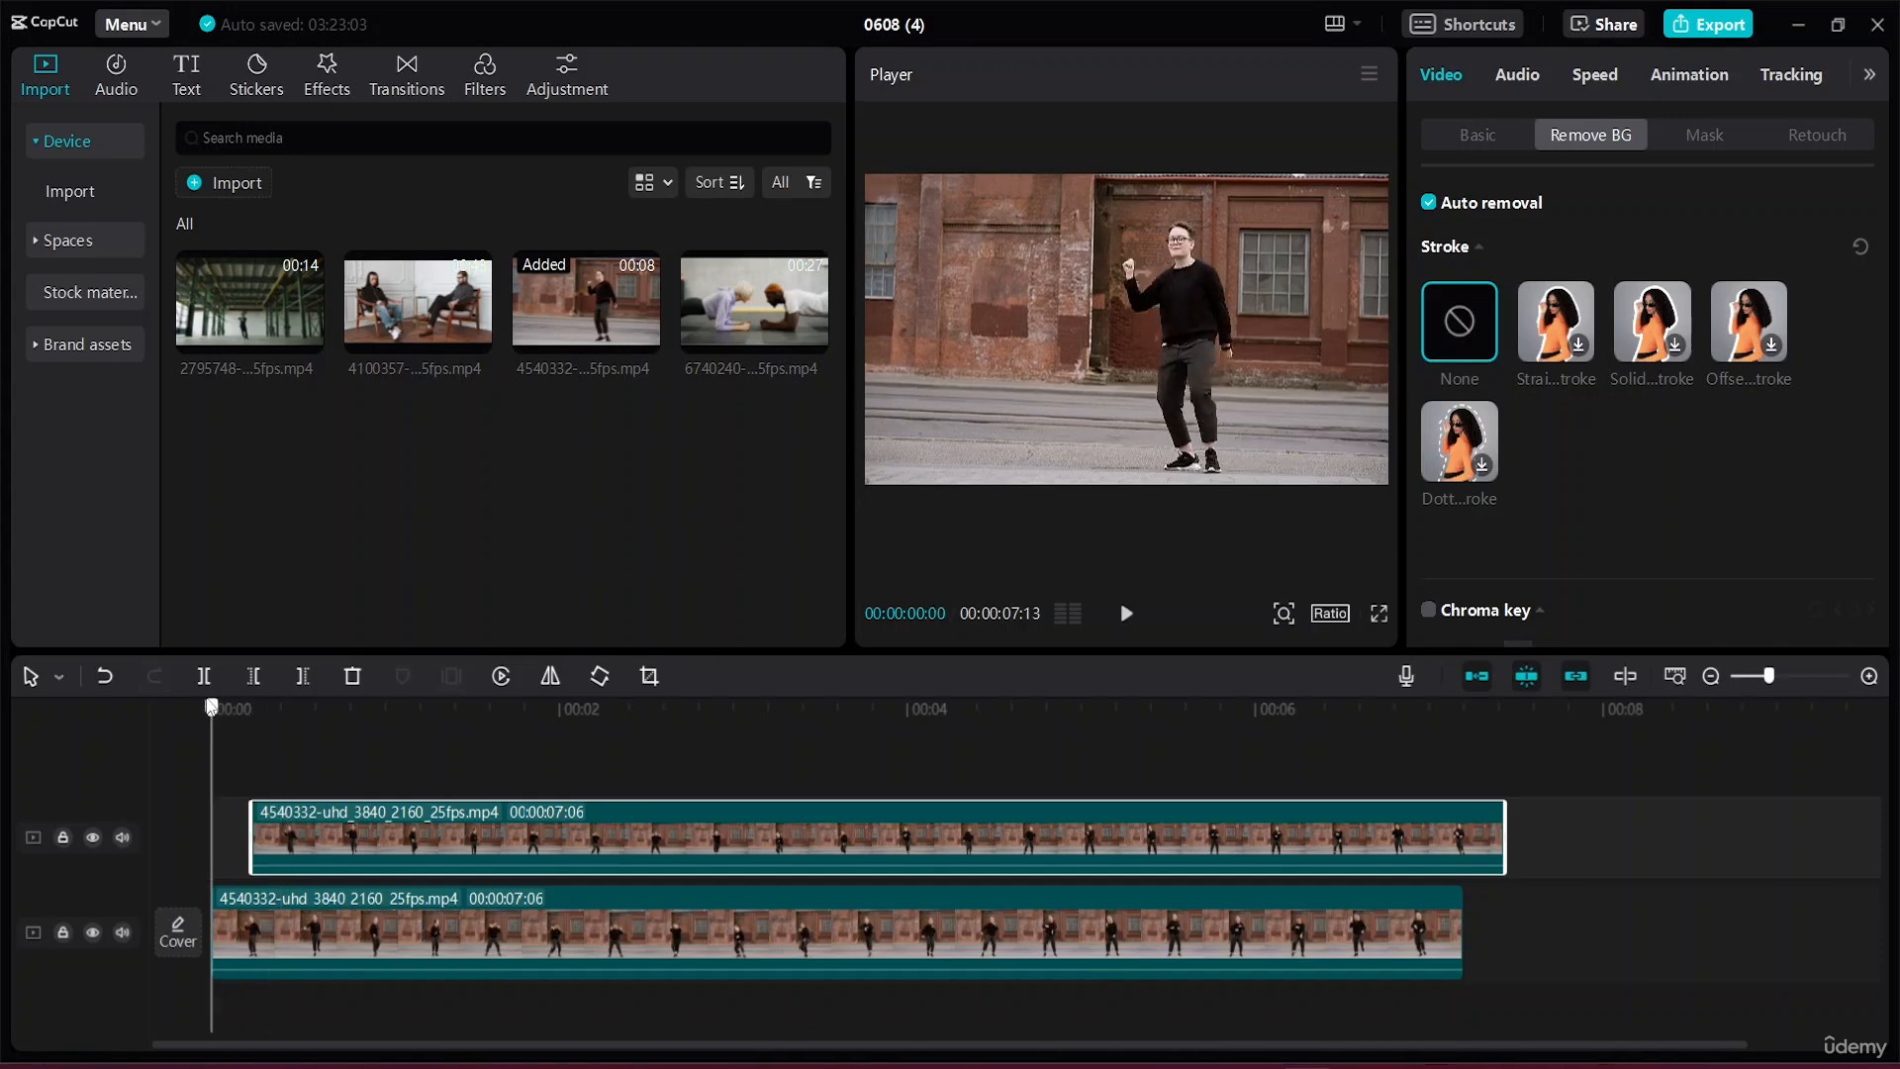
{"action": "left_click_drag", "start_coordinate": [338, 834], "coordinate": [283, 841]}
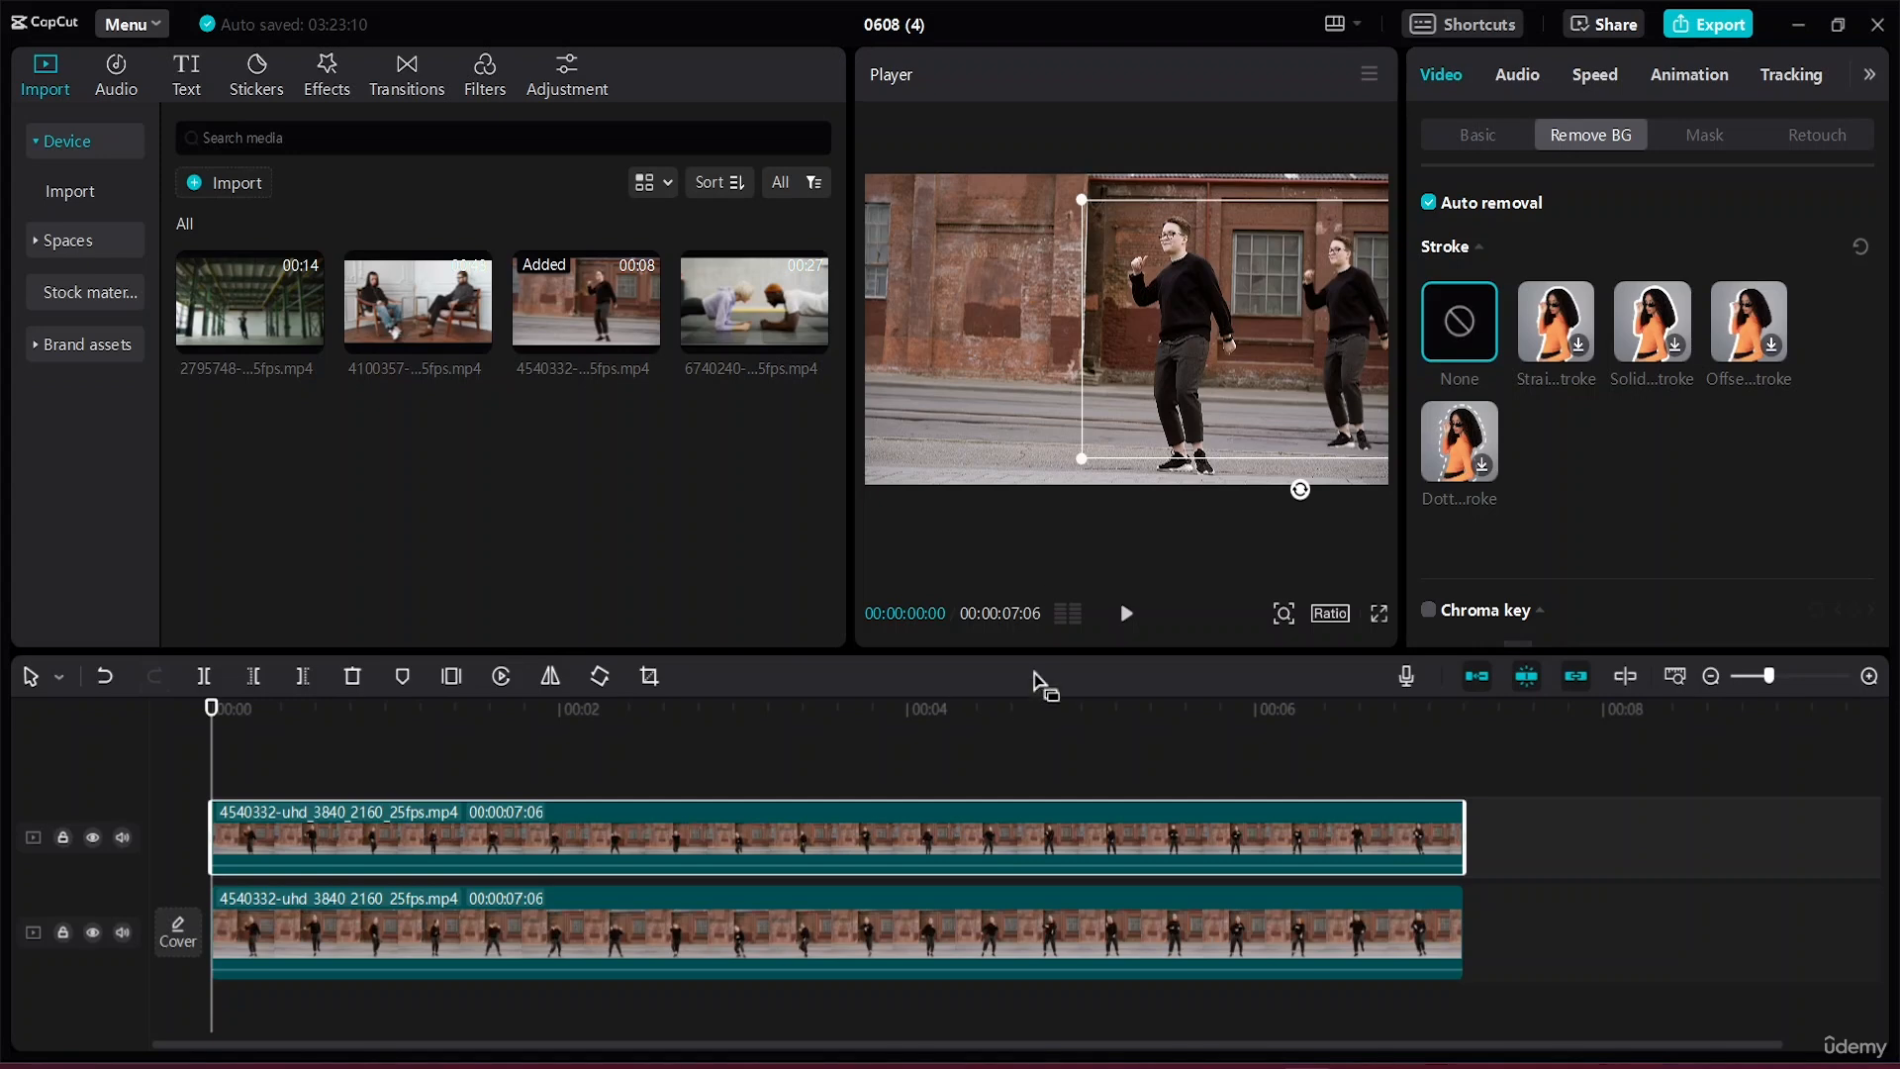
Duplicate the cutout clip onto a third track and place this smaller dancer to the left of the original dancer.
{"action": "left_click", "coordinate": [1127, 614]}
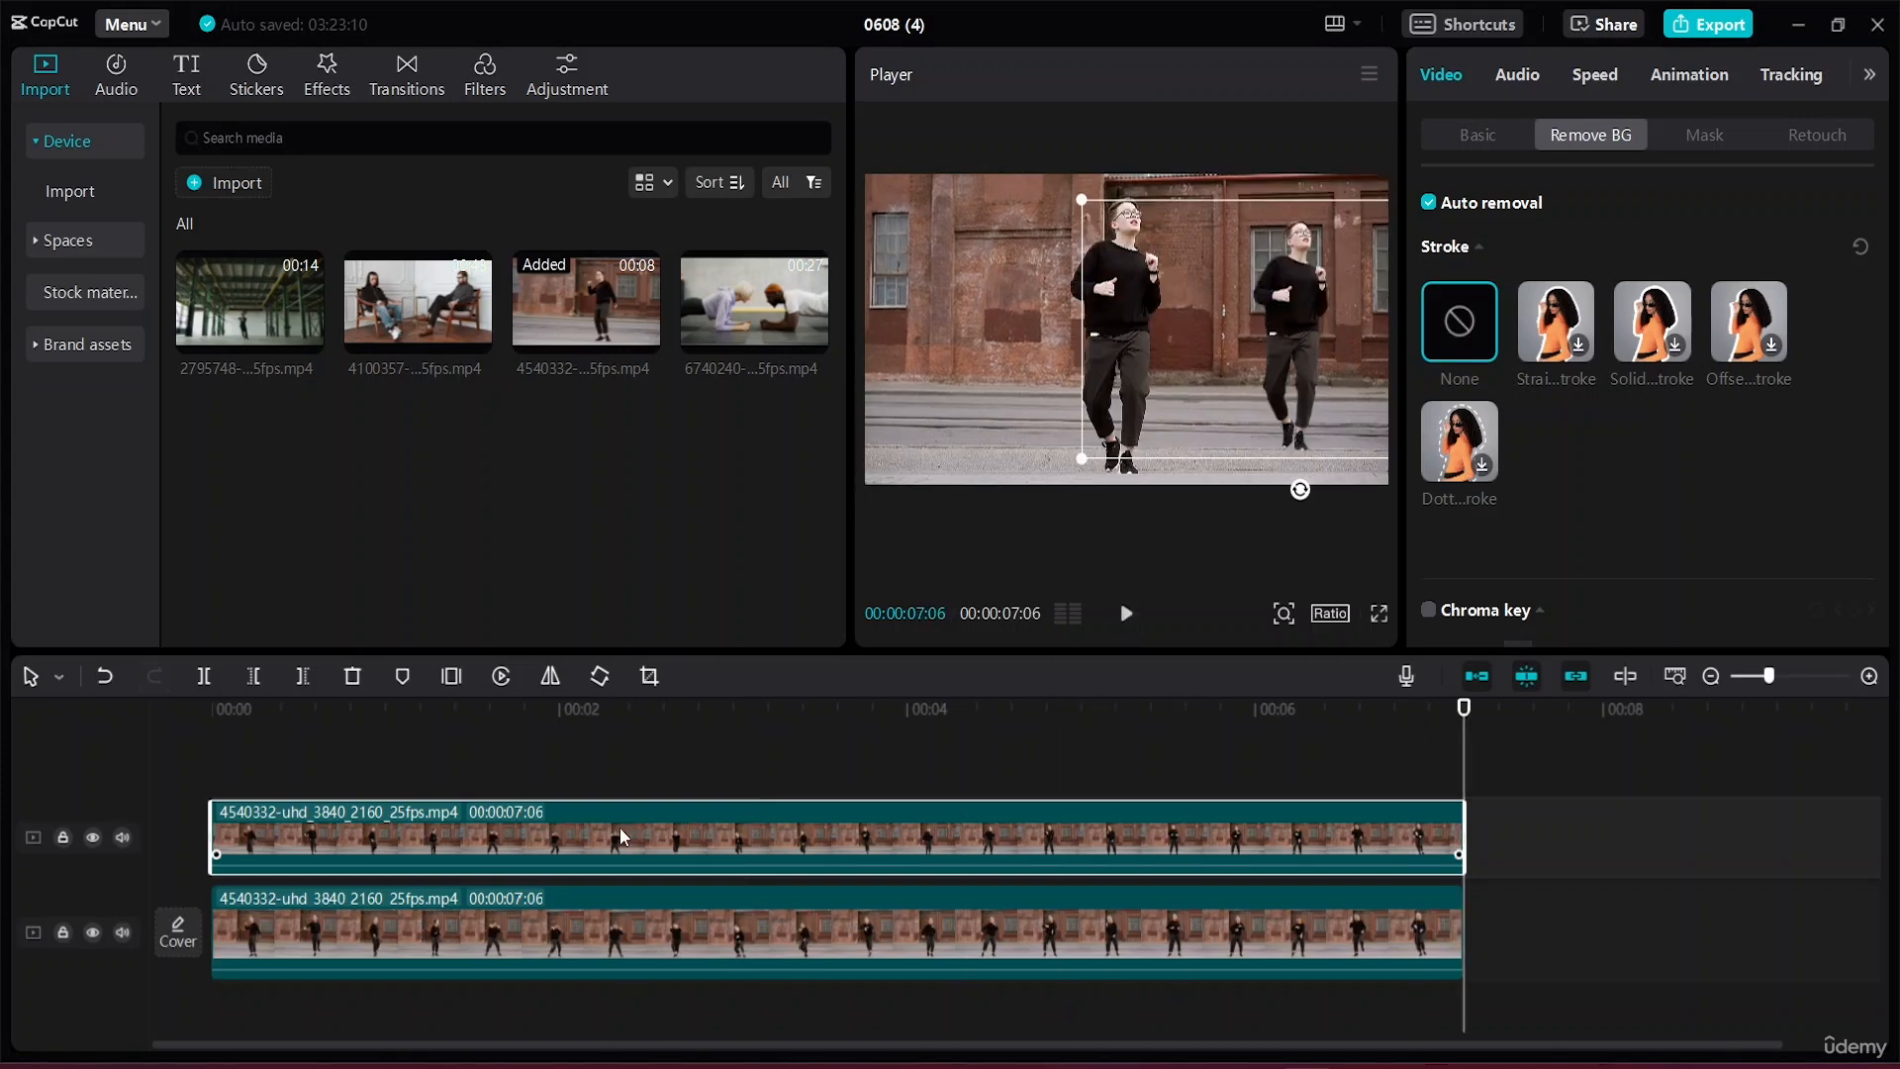
{"action": "mouse_move", "coordinate": [621, 827]}
{"action": "left_mouse_down"}
{"action": "mouse_move", "coordinate": [615, 750]}
{"action": "mouse_move", "coordinate": [633, 798]}
{"action": "left_mouse_up"}
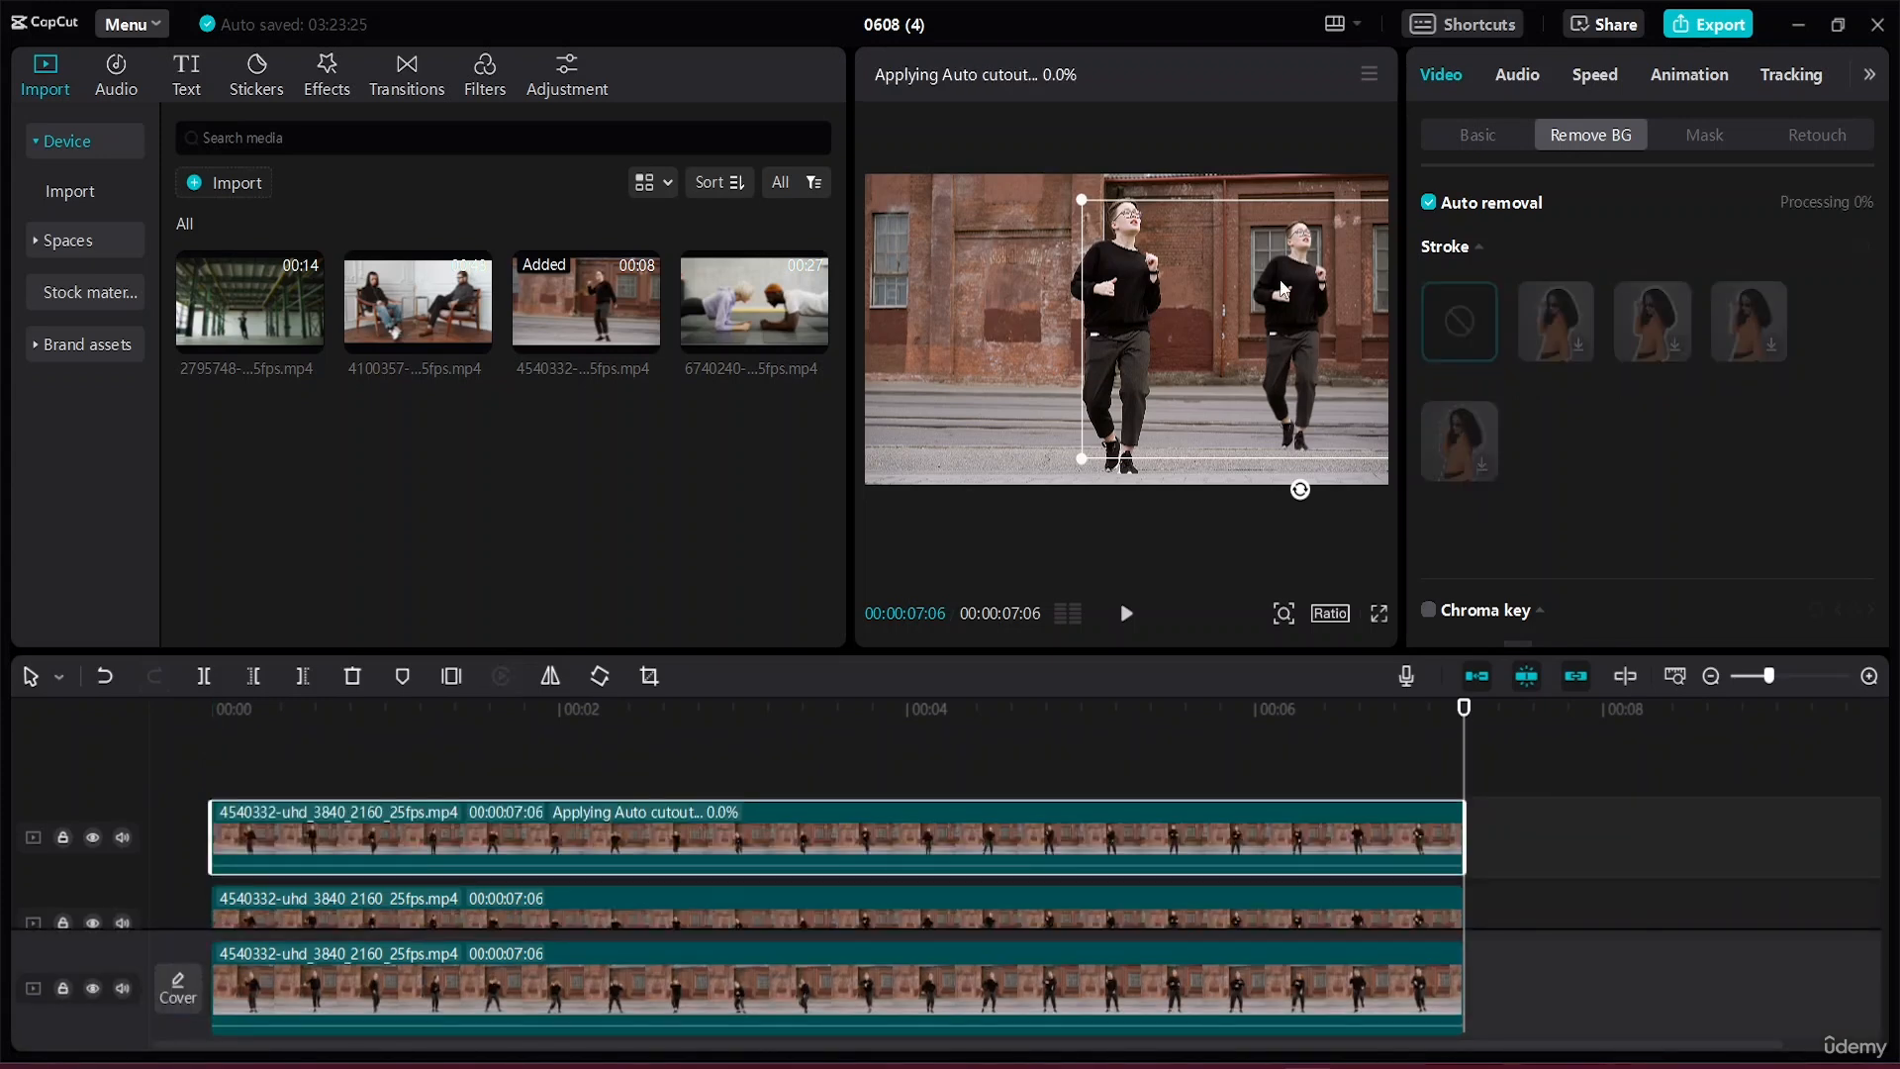
{"action": "mouse_move", "coordinate": [1284, 301]}
{"action": "left_mouse_down"}
{"action": "mouse_move", "coordinate": [952, 317]}
{"action": "mouse_move", "coordinate": [944, 284]}
{"action": "left_mouse_up"}
{"action": "left_click_drag", "start_coordinate": [1191, 435], "coordinate": [1112, 411]}
{"action": "left_click_drag", "start_coordinate": [964, 287], "coordinate": [977, 297]}
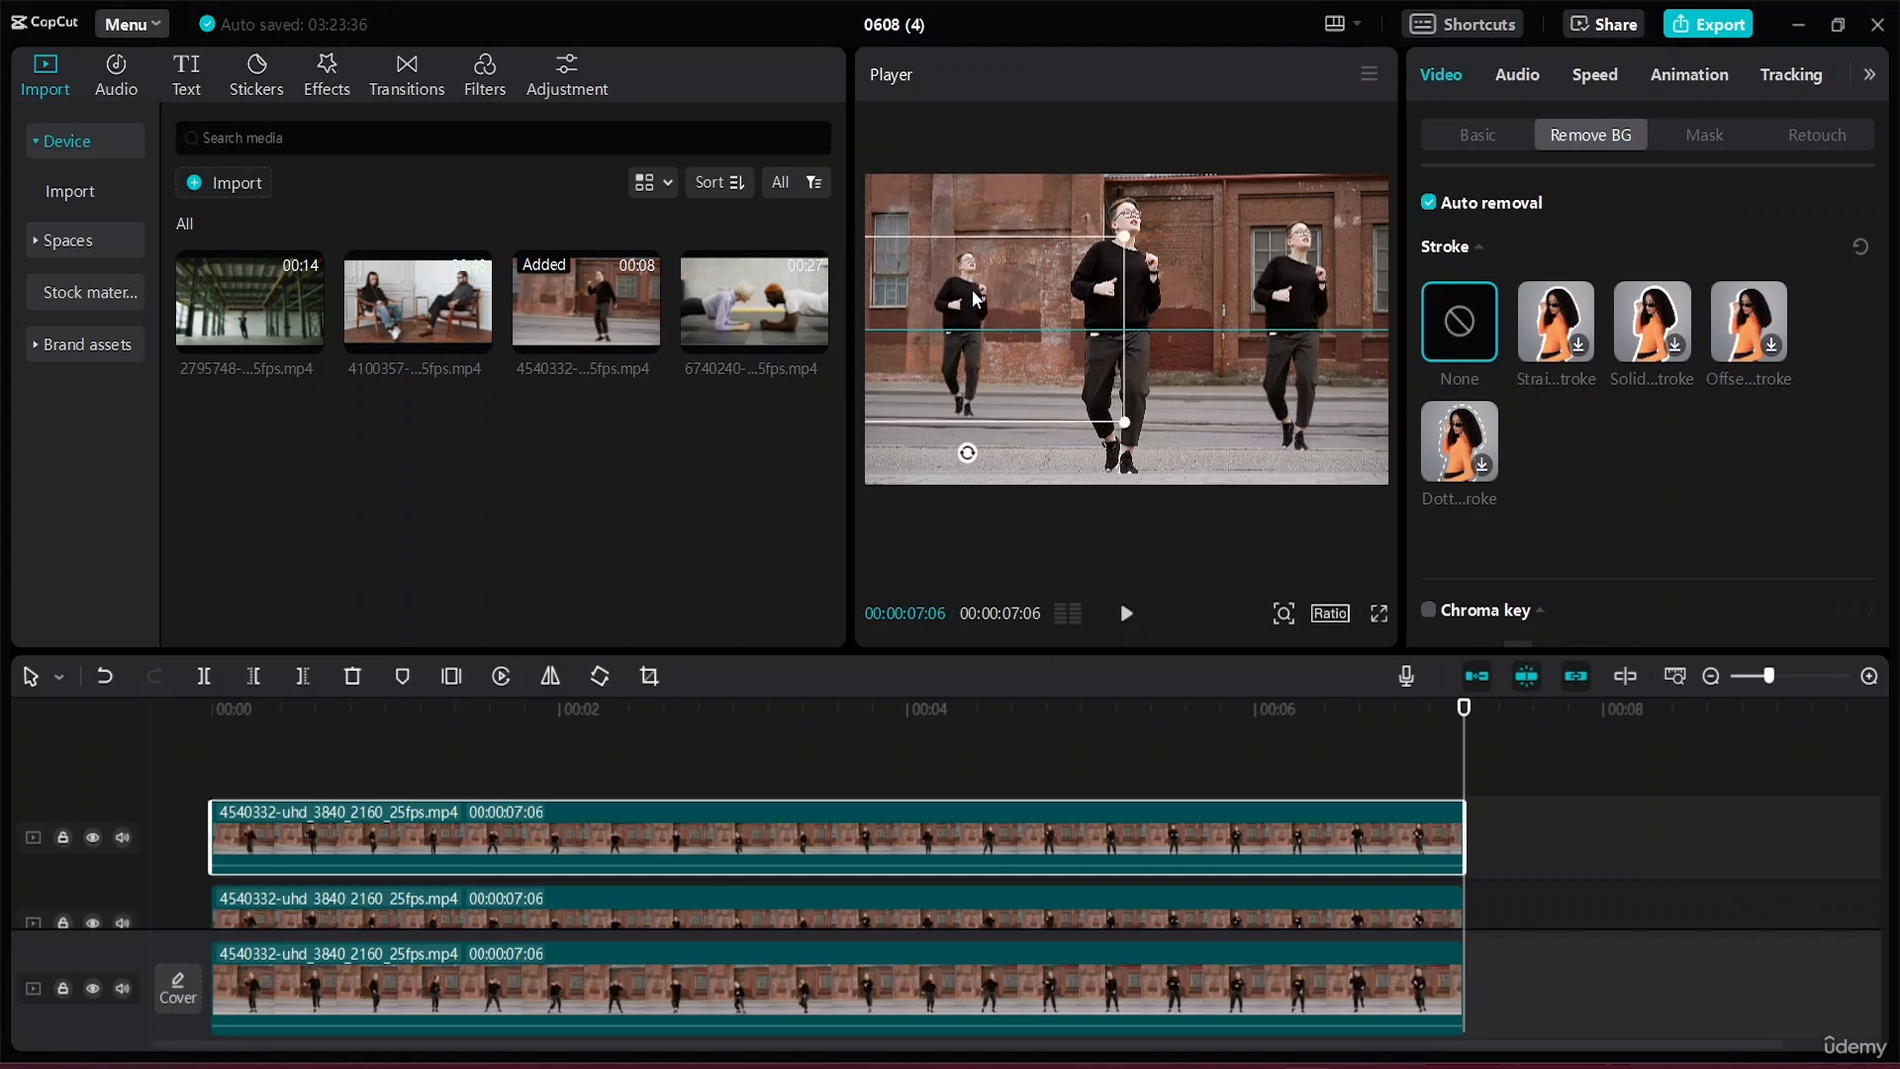
{"action": "left_click_drag", "start_coordinate": [1125, 237], "coordinate": [1153, 217]}
{"action": "left_click", "coordinate": [1215, 436]}
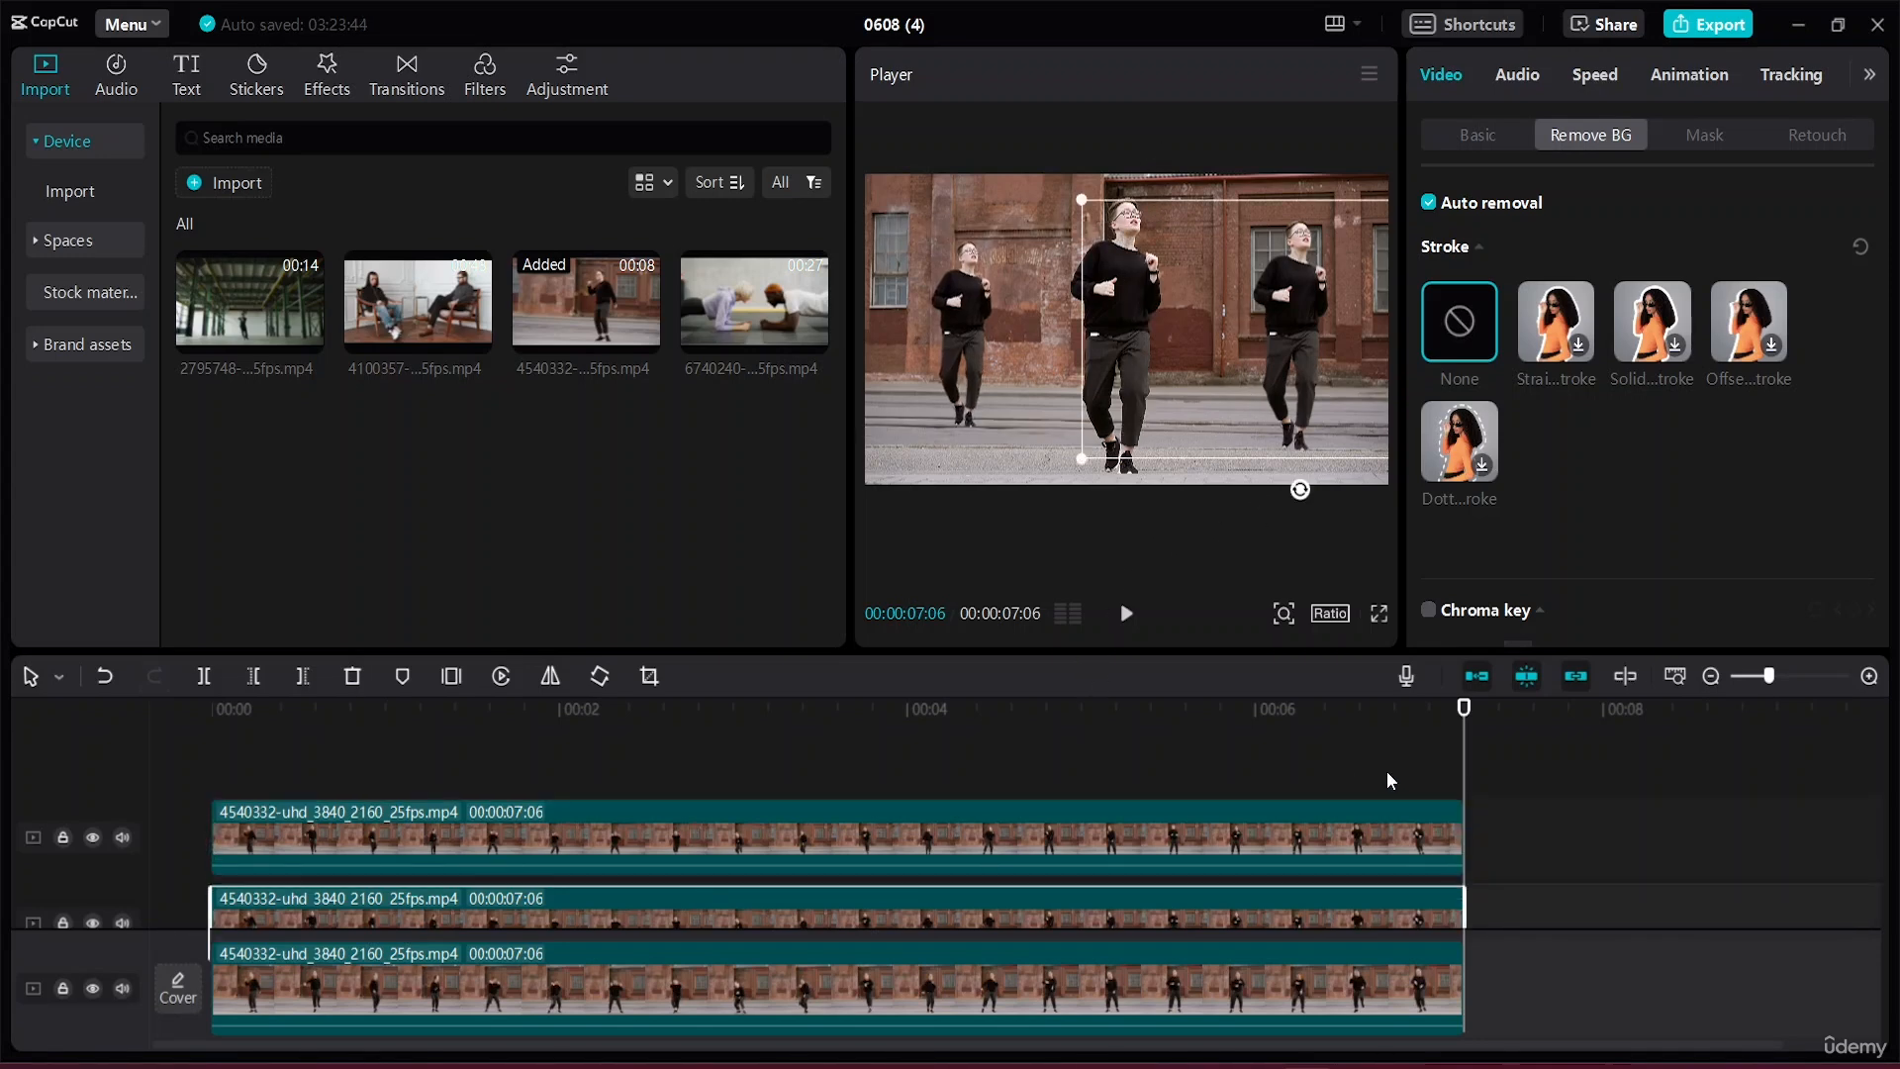
Play back the composite and stagger the cutout clips, starting the middle one about 12 frames and the top one about 21 frames in.
{"action": "left_click_drag", "start_coordinate": [1463, 706], "coordinate": [2, 786]}
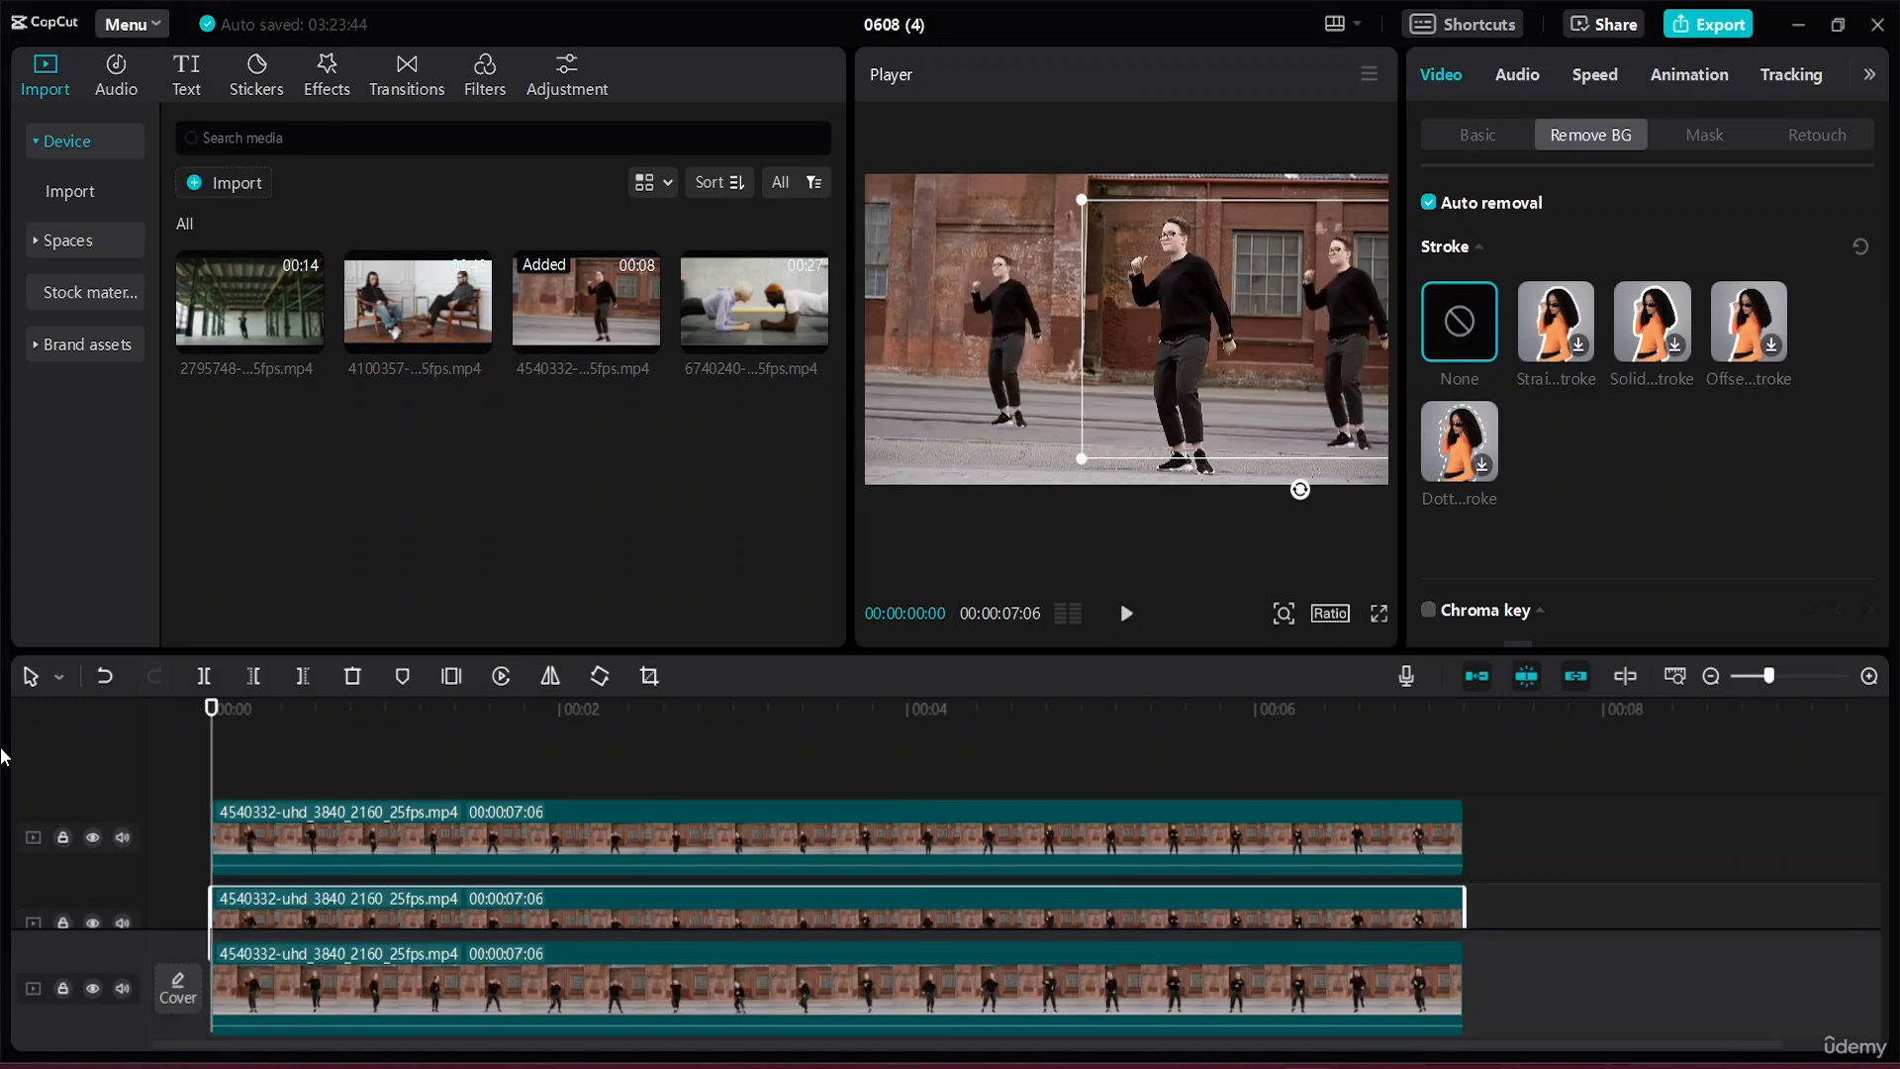
{"action": "key", "text": "space"}
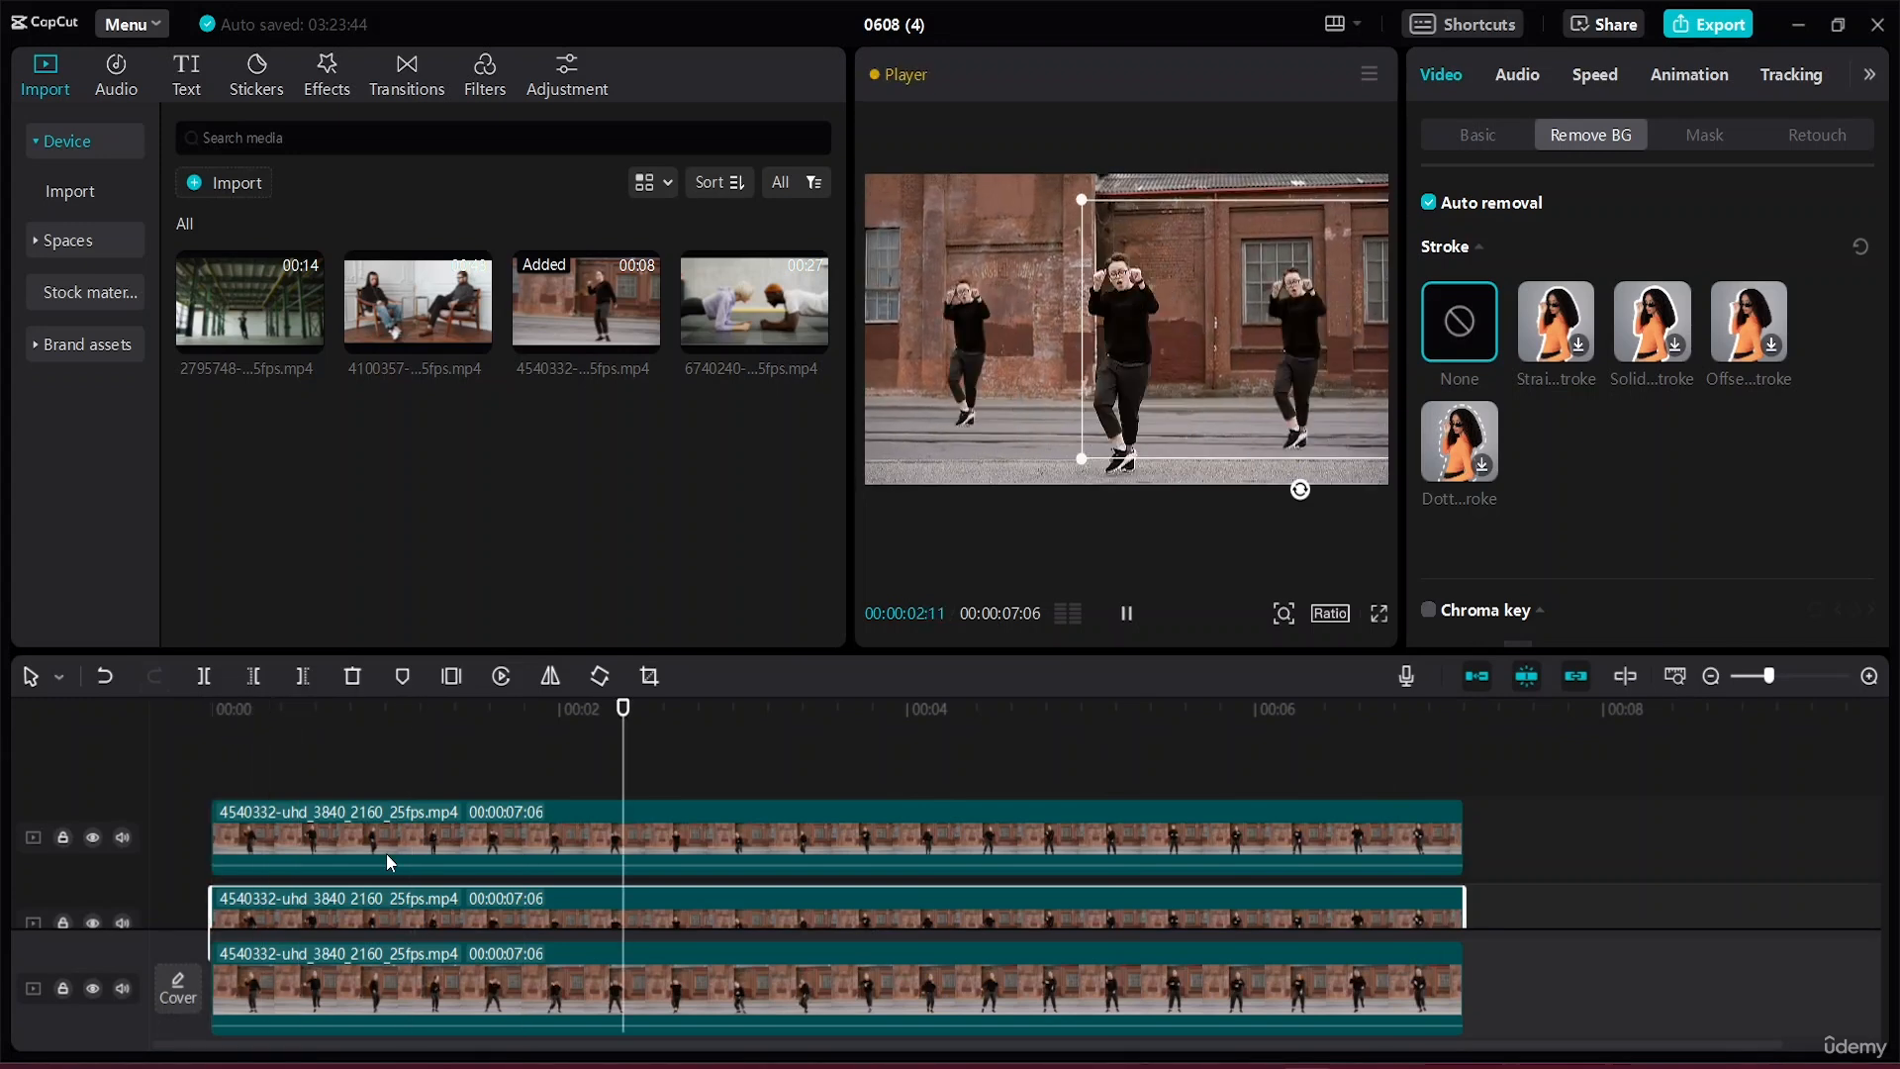
{"action": "left_click_drag", "start_coordinate": [281, 918], "coordinate": [306, 915]}
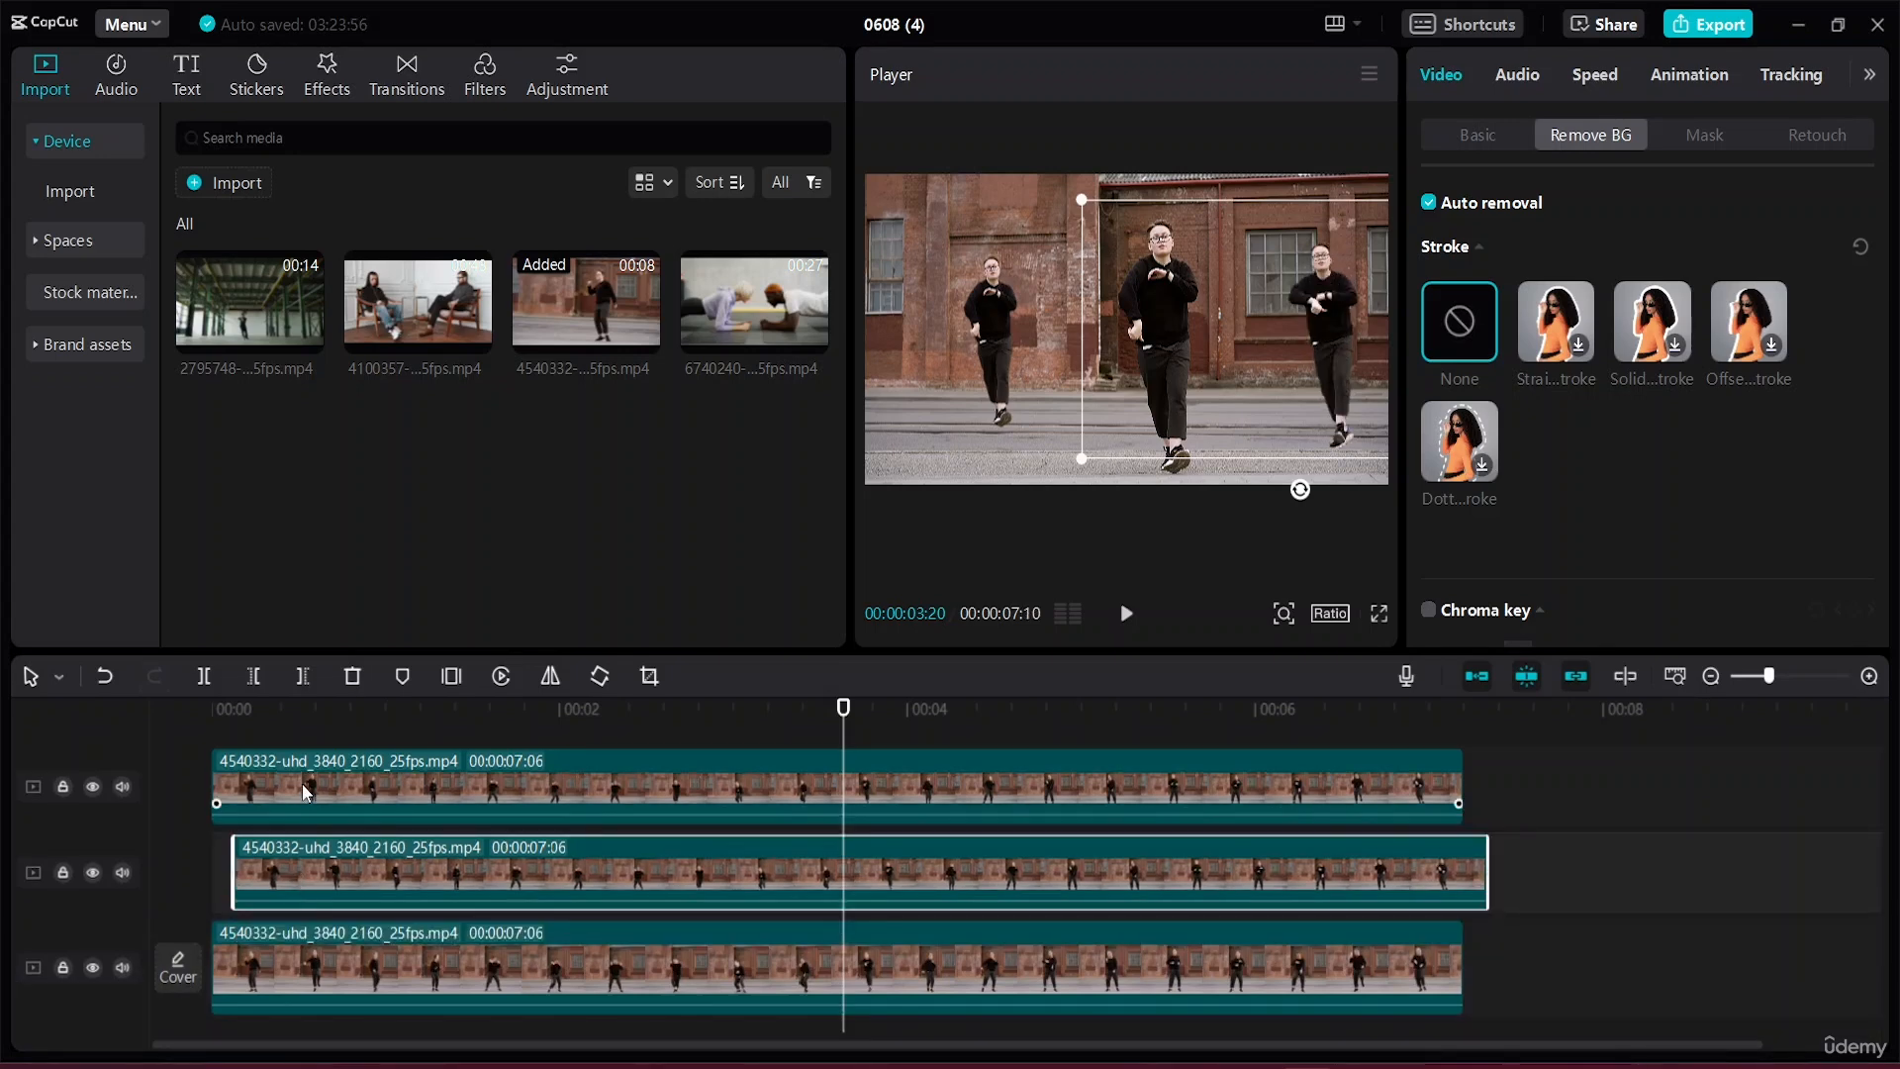
{"action": "left_click_drag", "start_coordinate": [301, 782], "coordinate": [370, 794]}
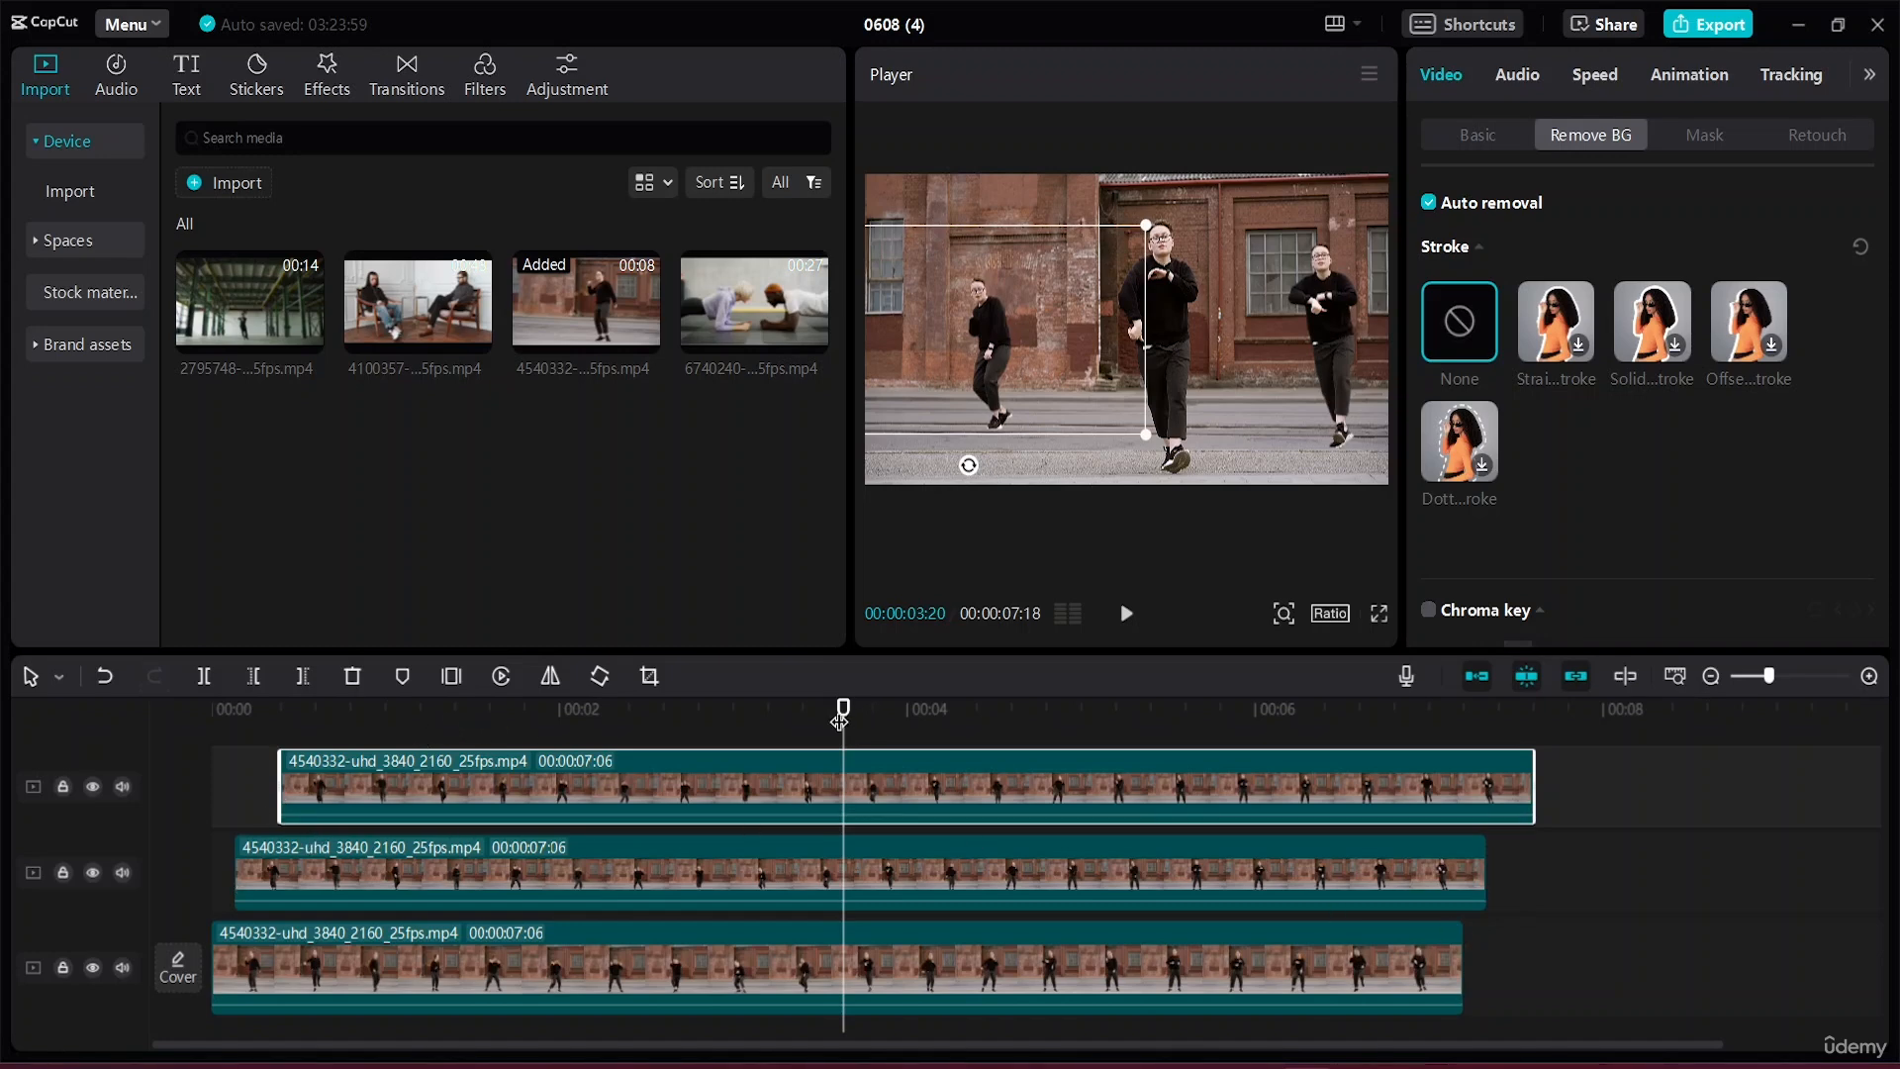
{"action": "left_click_drag", "start_coordinate": [839, 719], "coordinate": [214, 708]}
{"action": "key", "text": "space"}
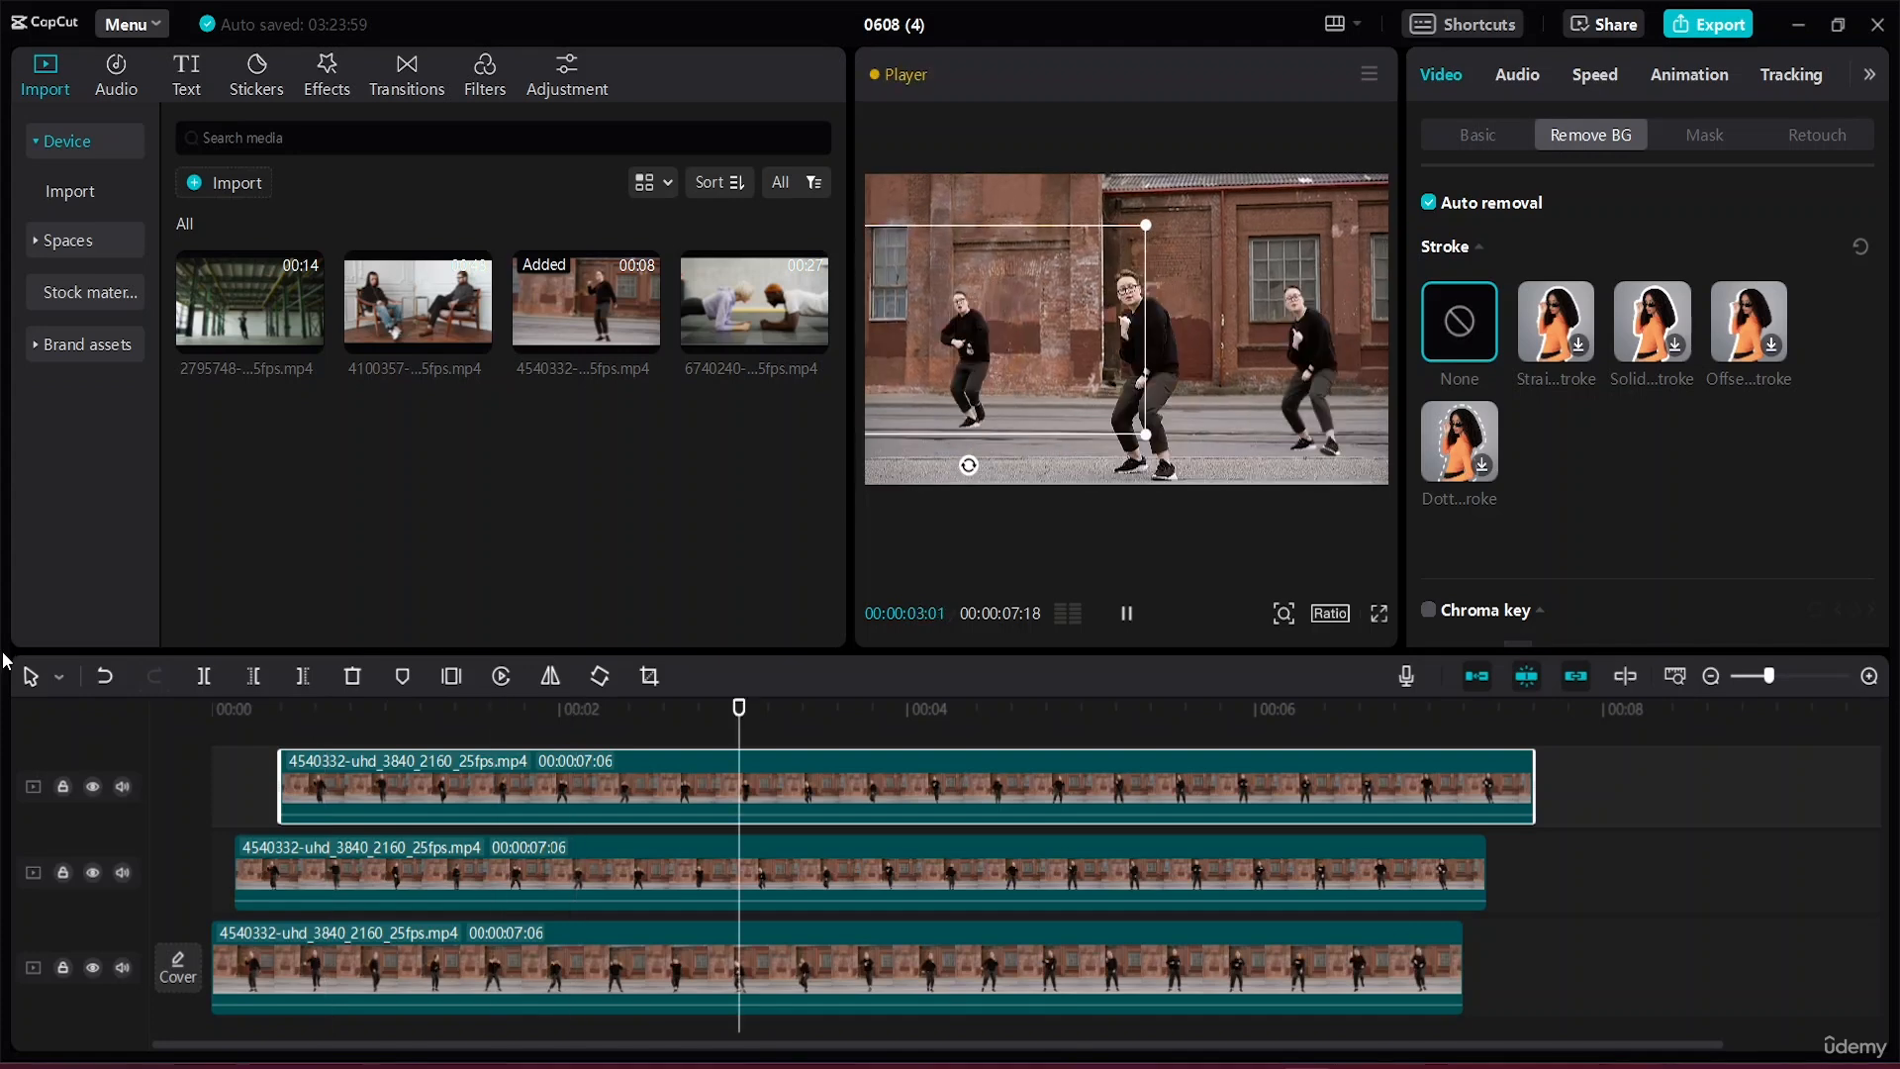
{"action": "left_click_drag", "start_coordinate": [475, 791], "coordinate": [520, 785]}
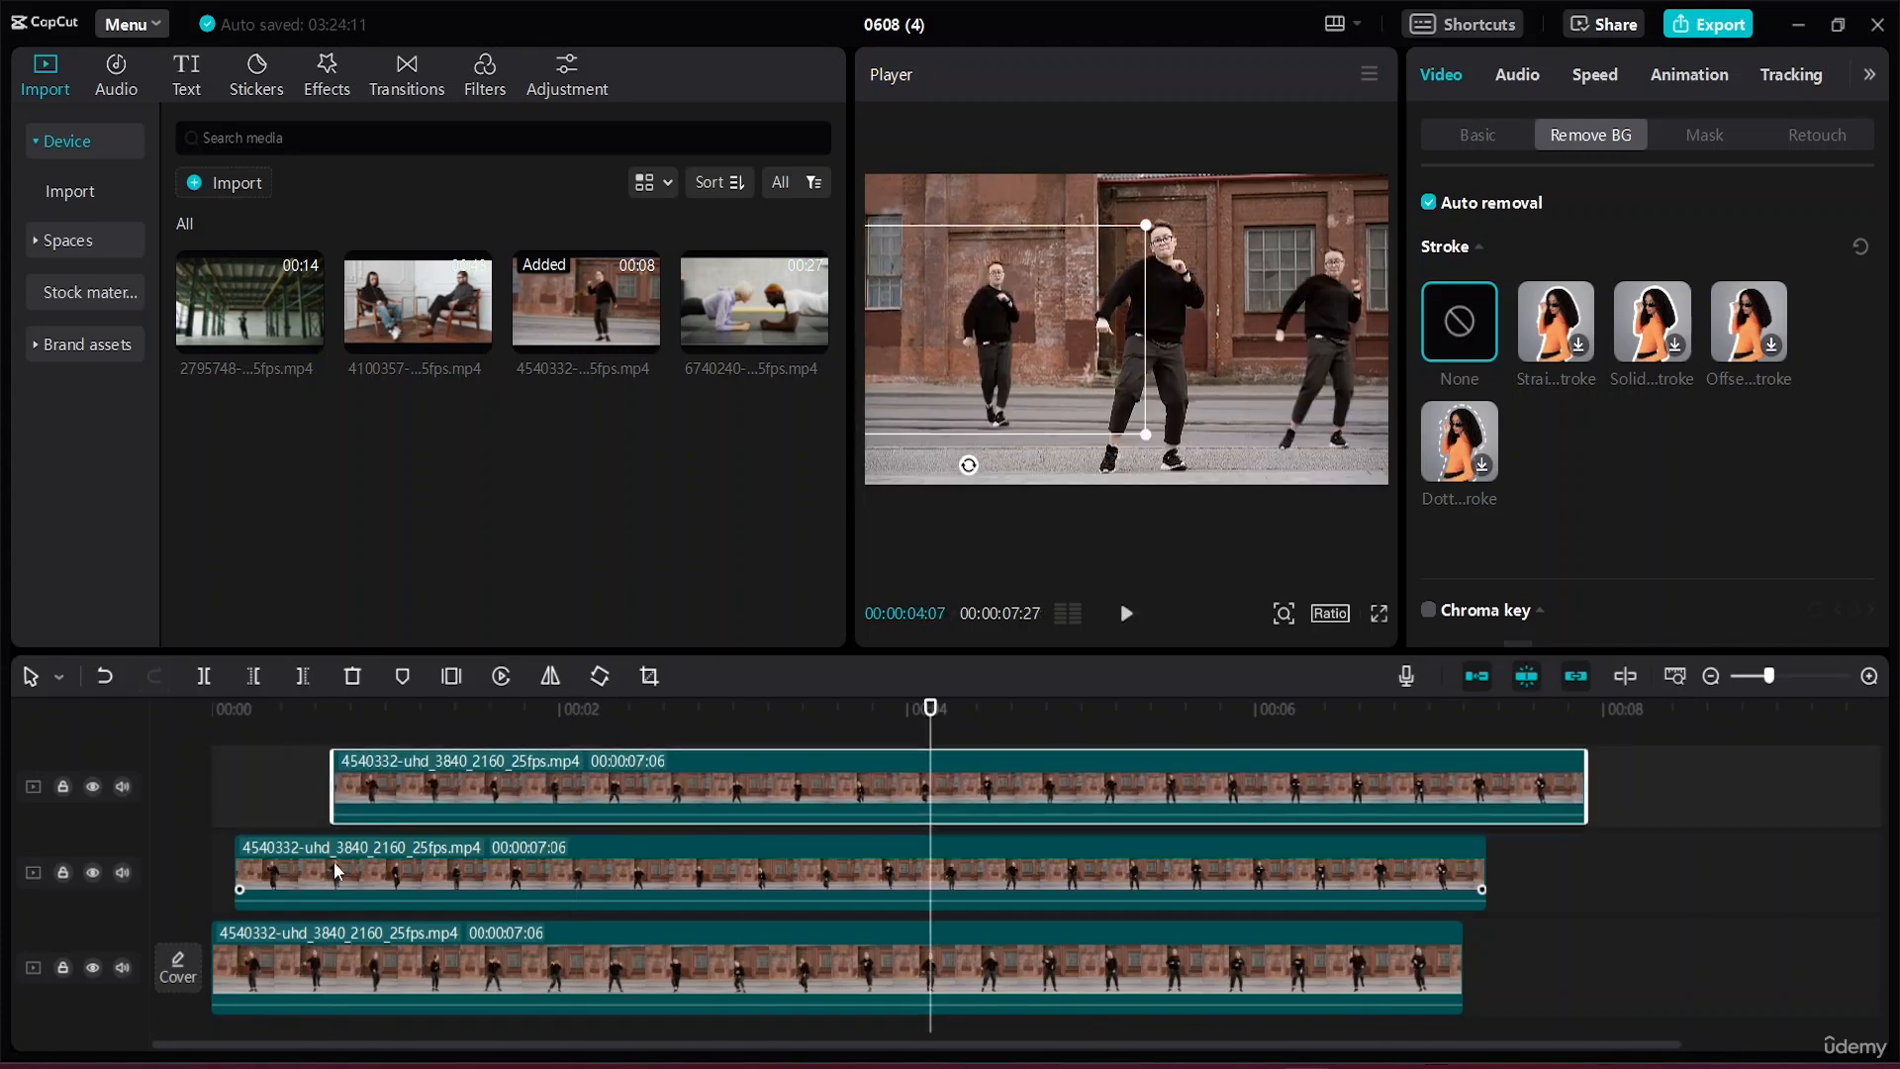
{"action": "left_click_drag", "start_coordinate": [303, 869], "coordinate": [349, 875]}
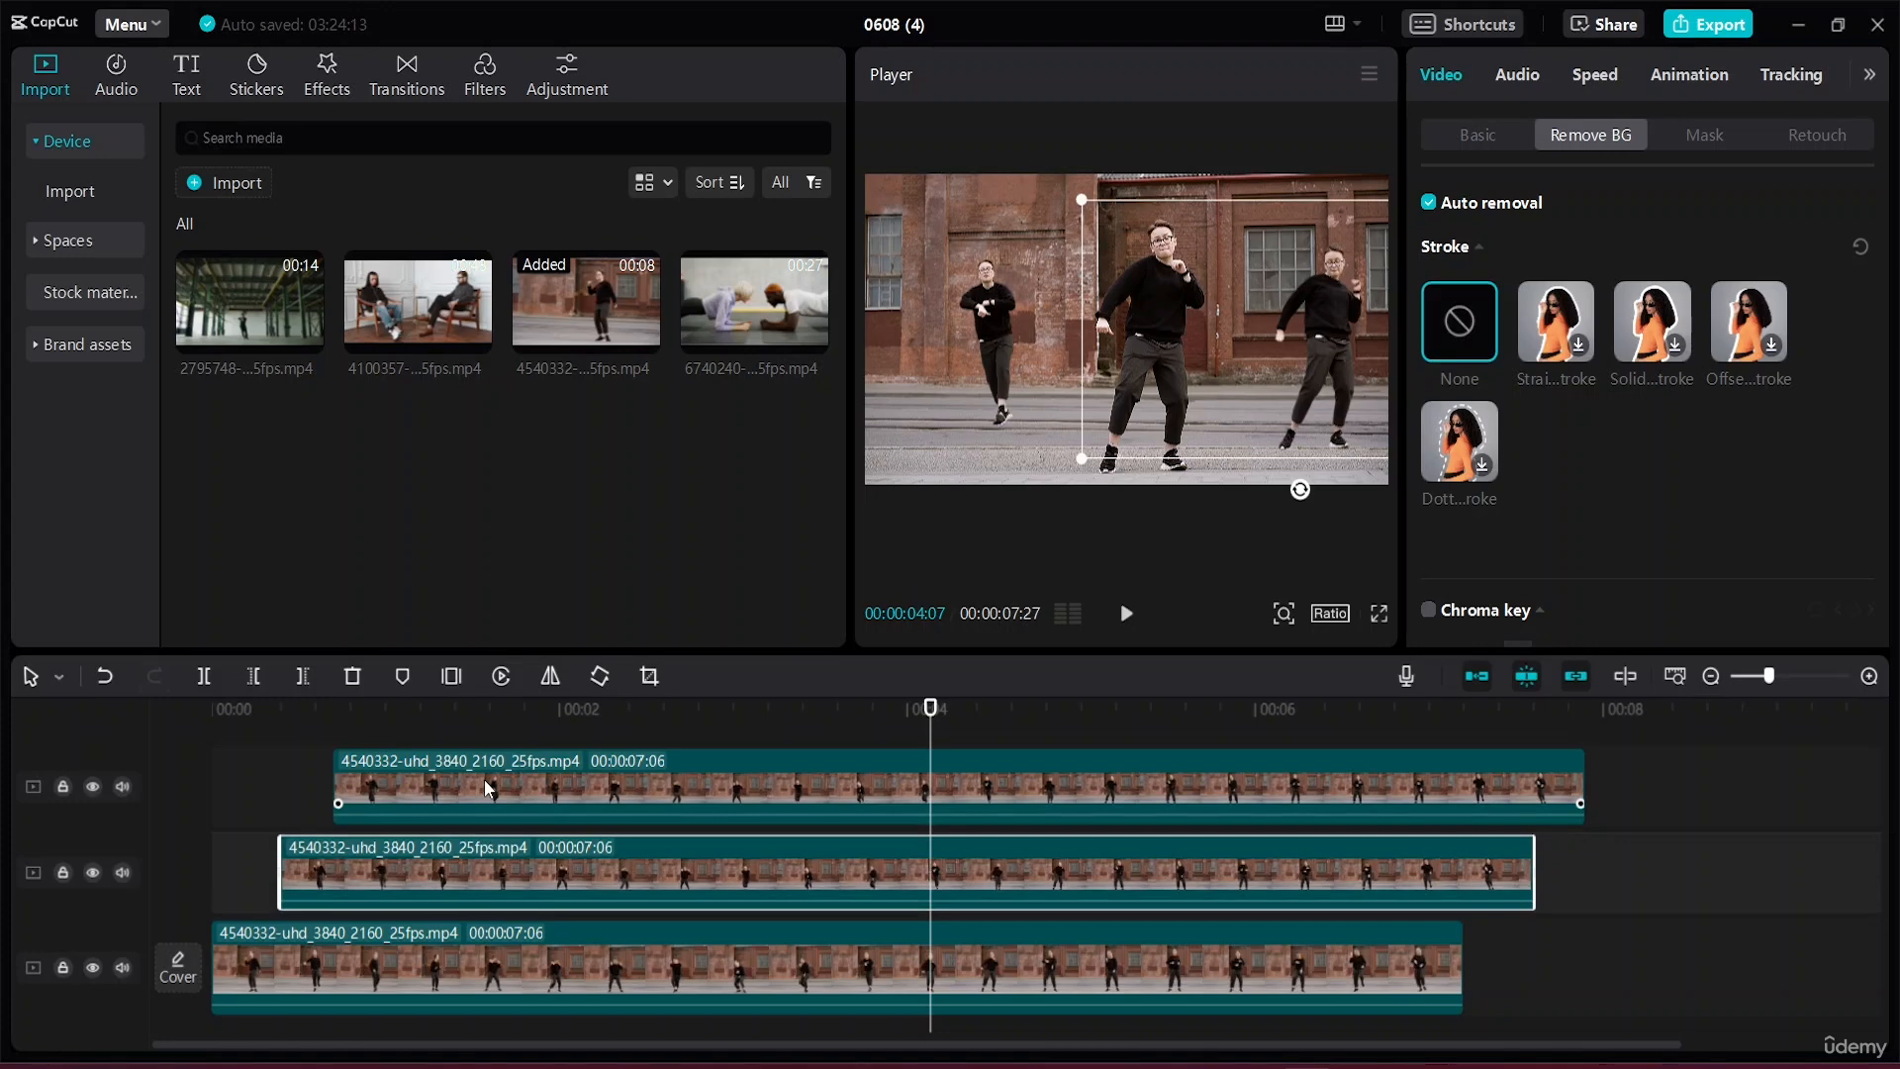
Move the top cutout clip to start about 1 second 4 frames in and nudge the middle one slightly earlier.
{"action": "left_click_drag", "start_coordinate": [484, 780], "coordinate": [560, 781]}
{"action": "mouse_move", "coordinate": [463, 847]}
{"action": "left_mouse_down"}
{"action": "mouse_move", "coordinate": [443, 847]}
{"action": "mouse_move", "coordinate": [463, 852]}
{"action": "left_mouse_up"}
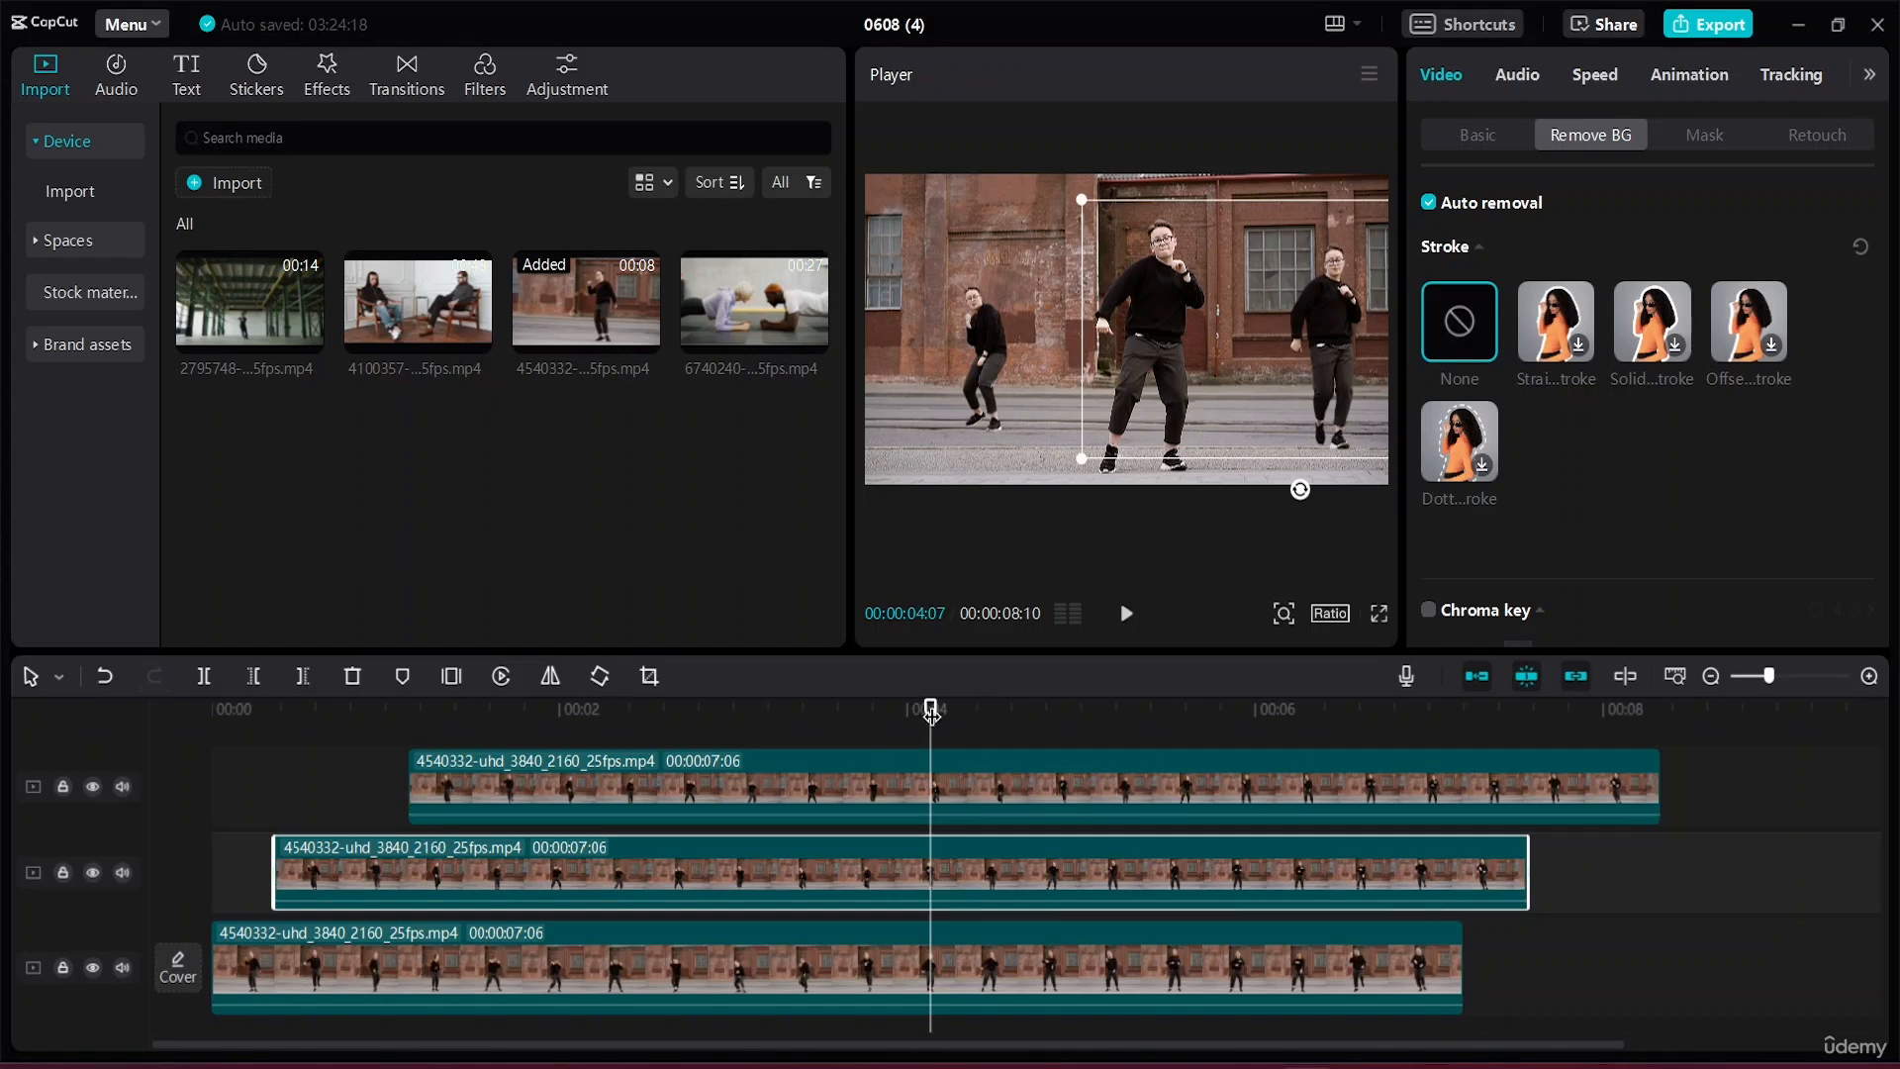
Trim the middle and main clips' beginnings at 00:00:01:04, and align both cutout clips with the start of the timeline.
{"action": "left_click_drag", "start_coordinate": [915, 718], "coordinate": [407, 719]}
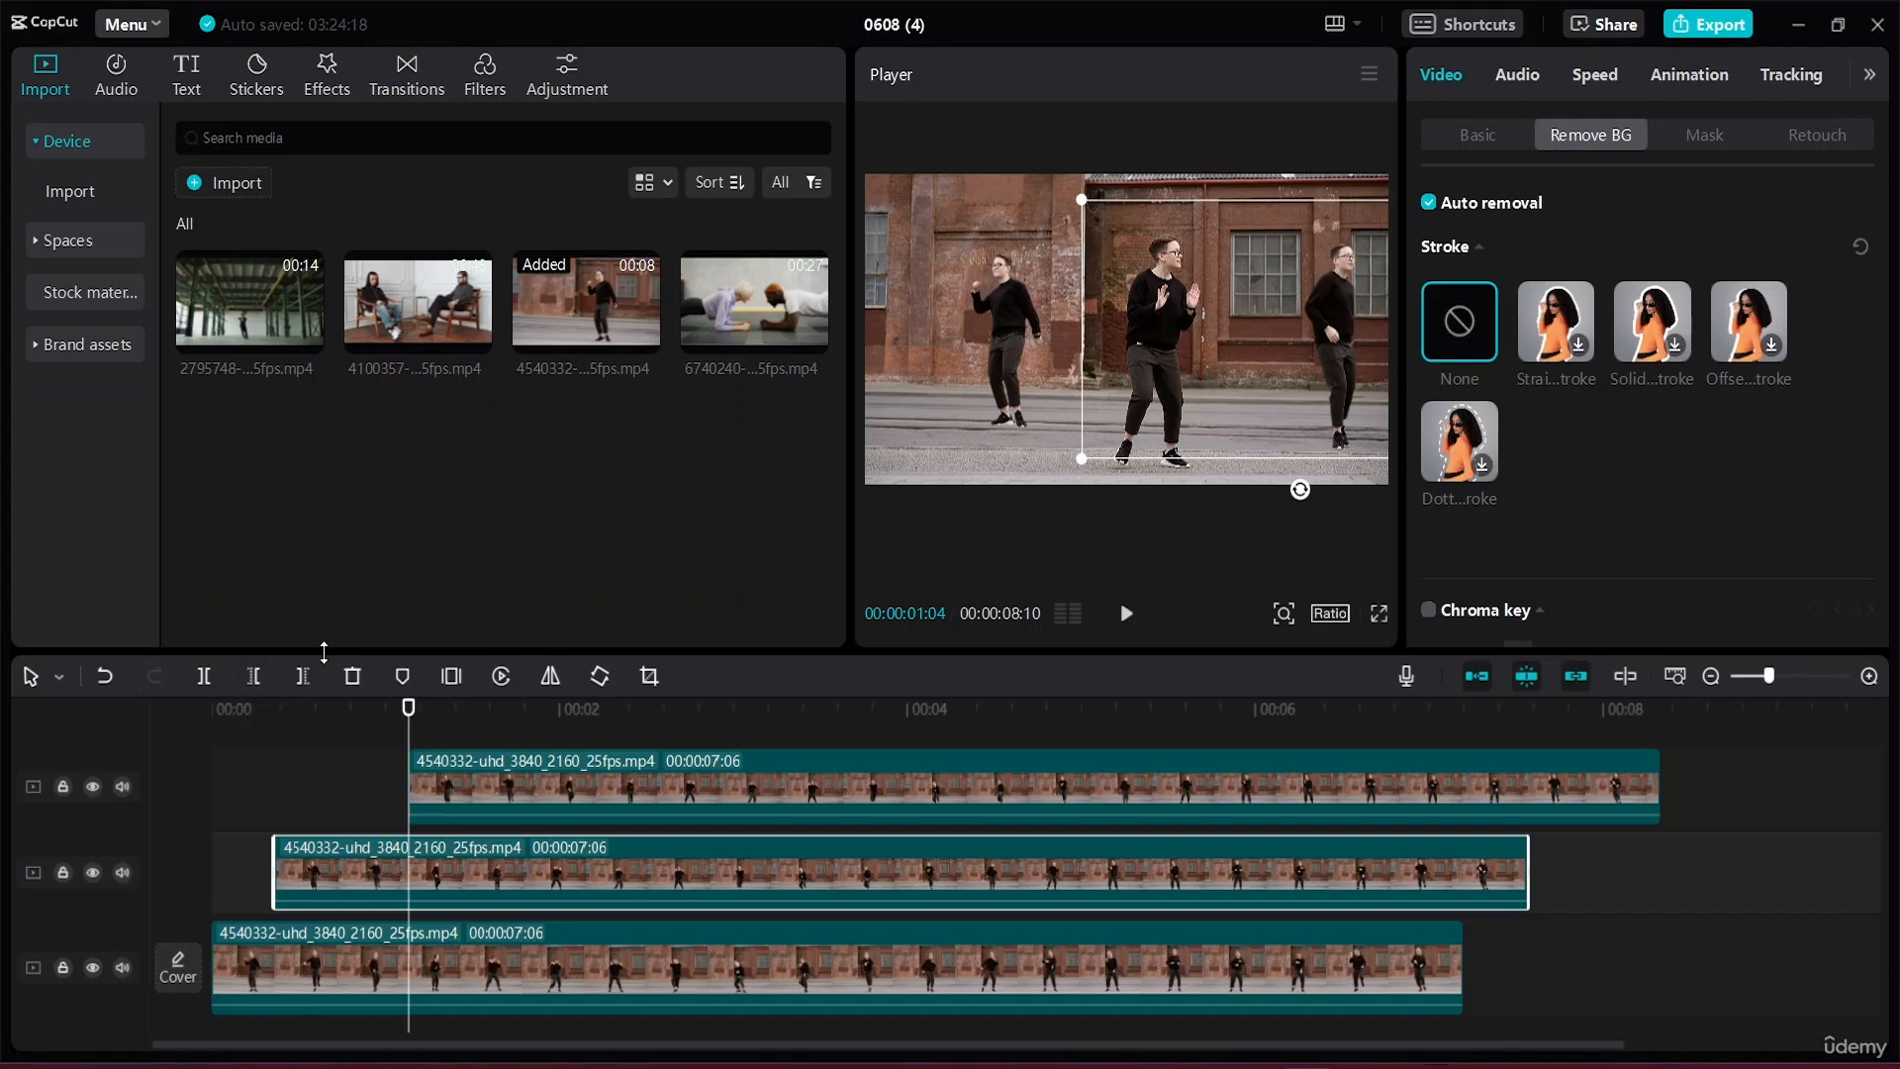
{"action": "left_click", "coordinate": [258, 679]}
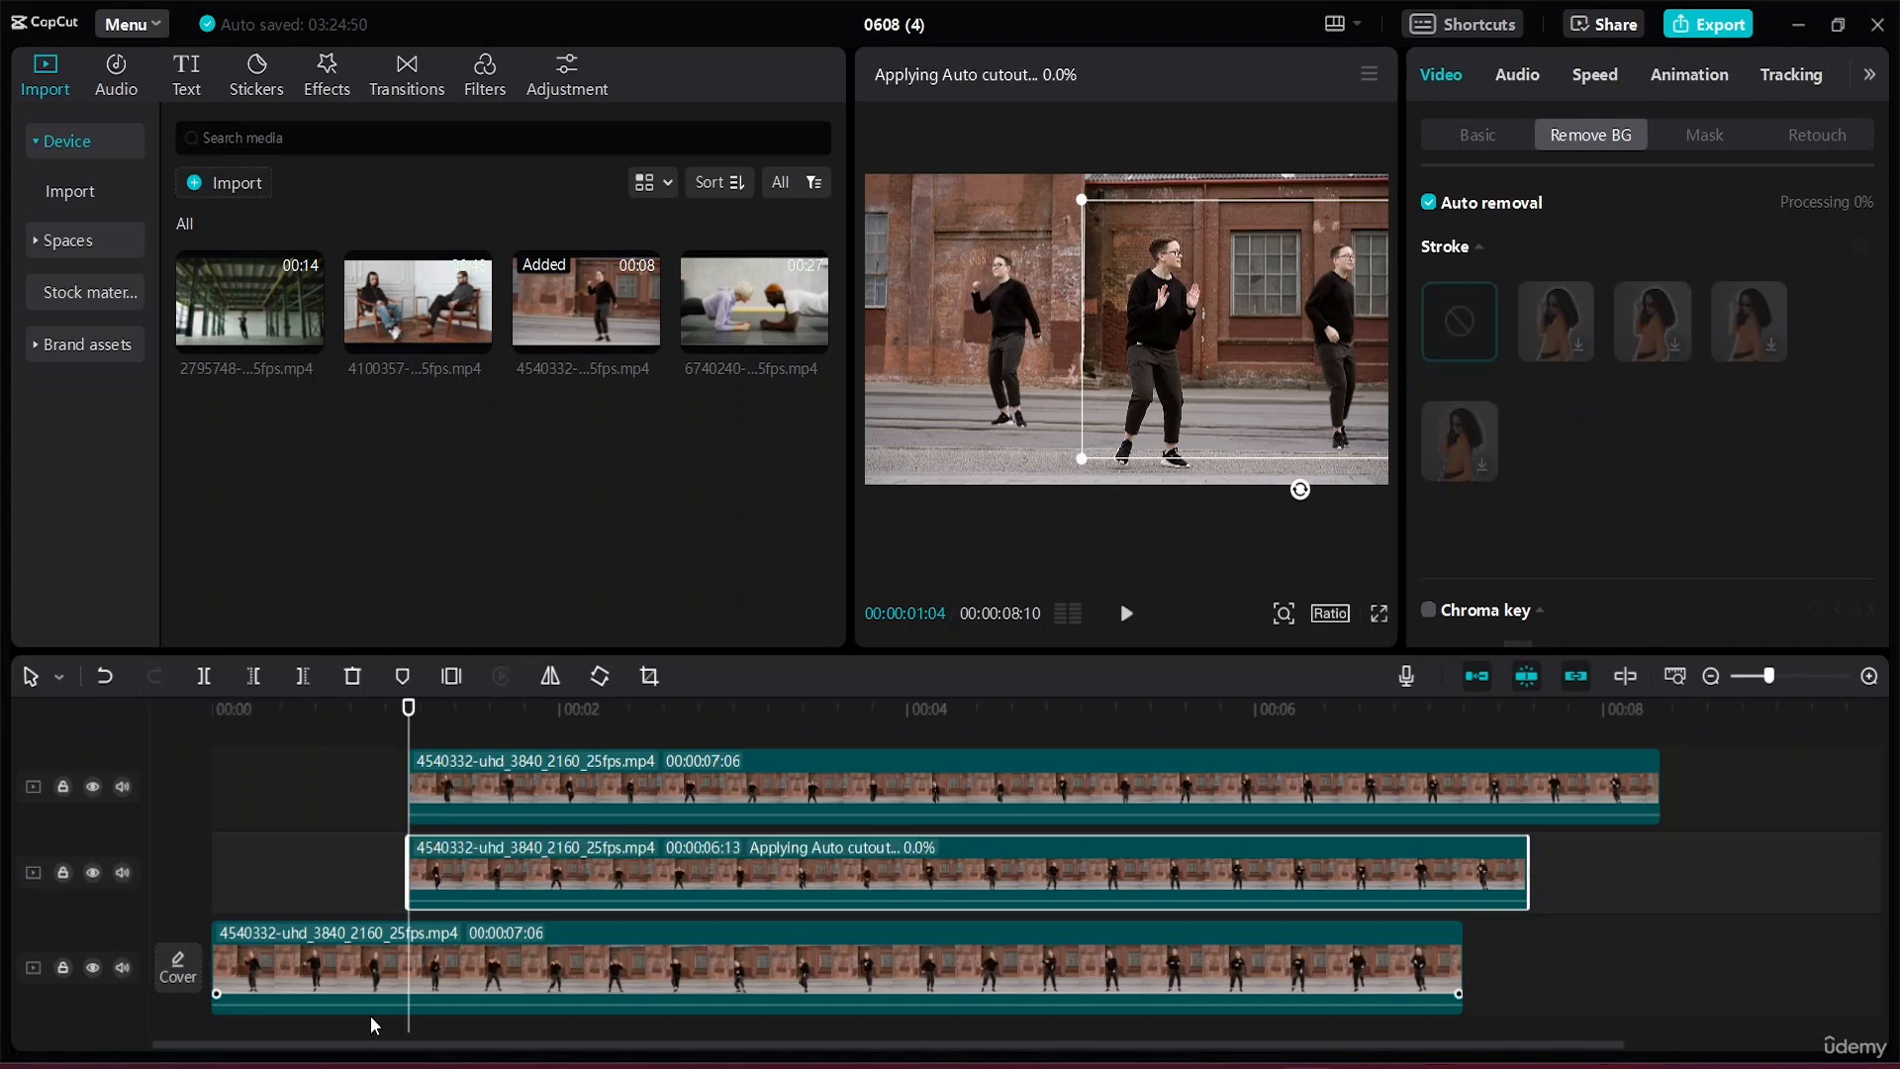
{"action": "left_click", "coordinate": [354, 959]}
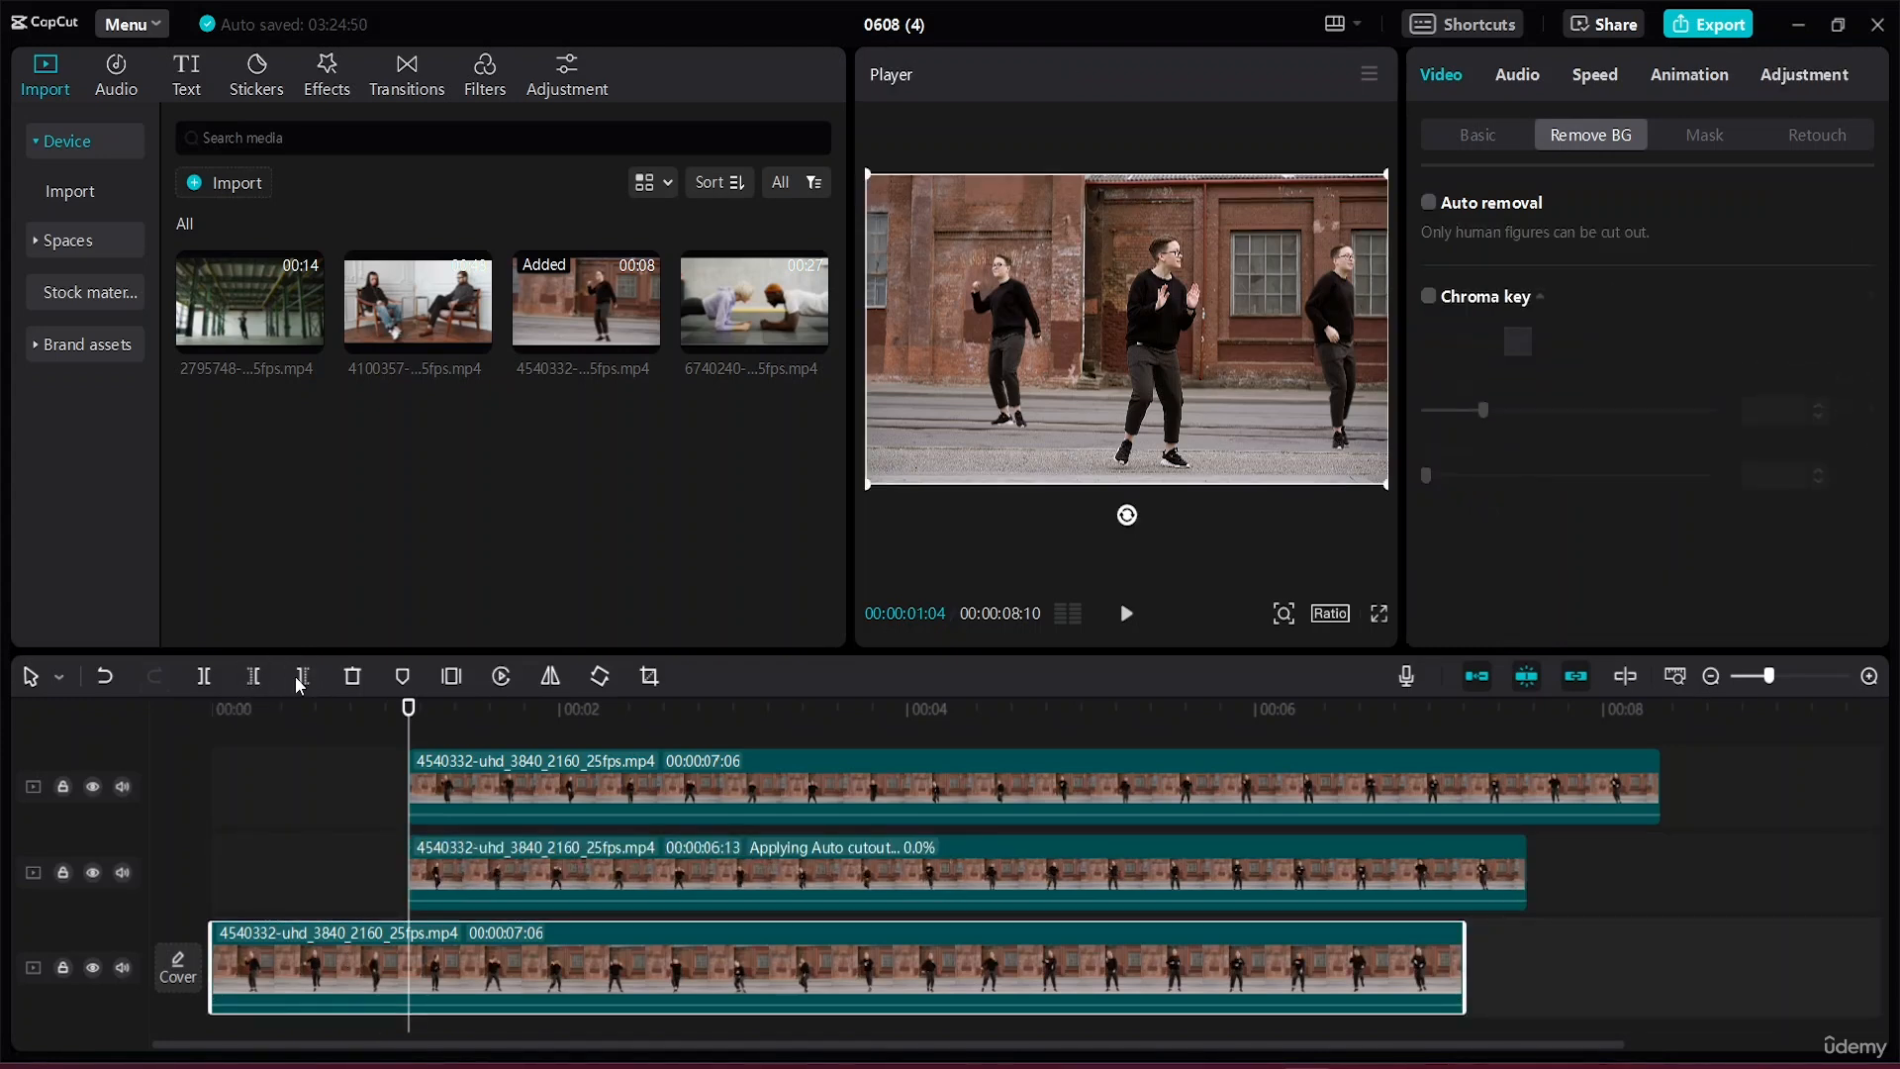
{"action": "left_click", "coordinate": [254, 679]}
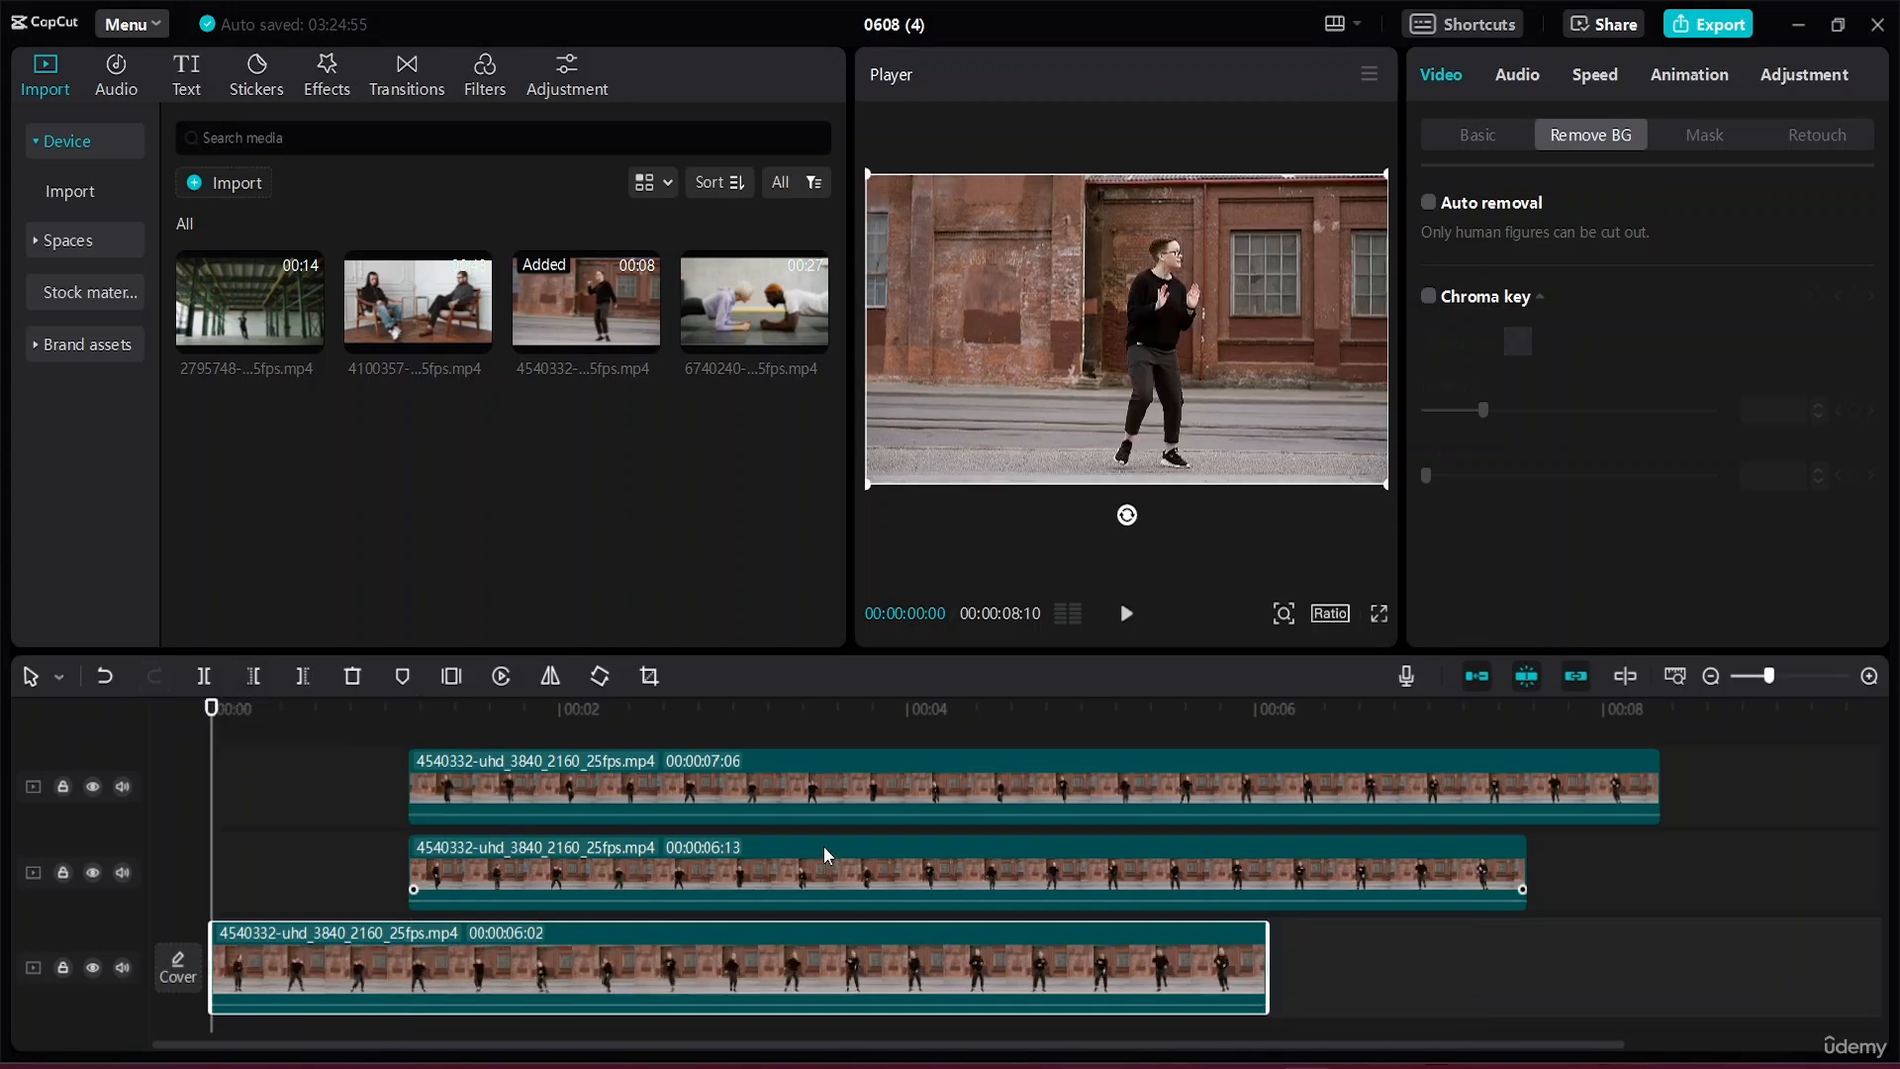
{"action": "left_click_drag", "start_coordinate": [748, 777], "coordinate": [552, 786]}
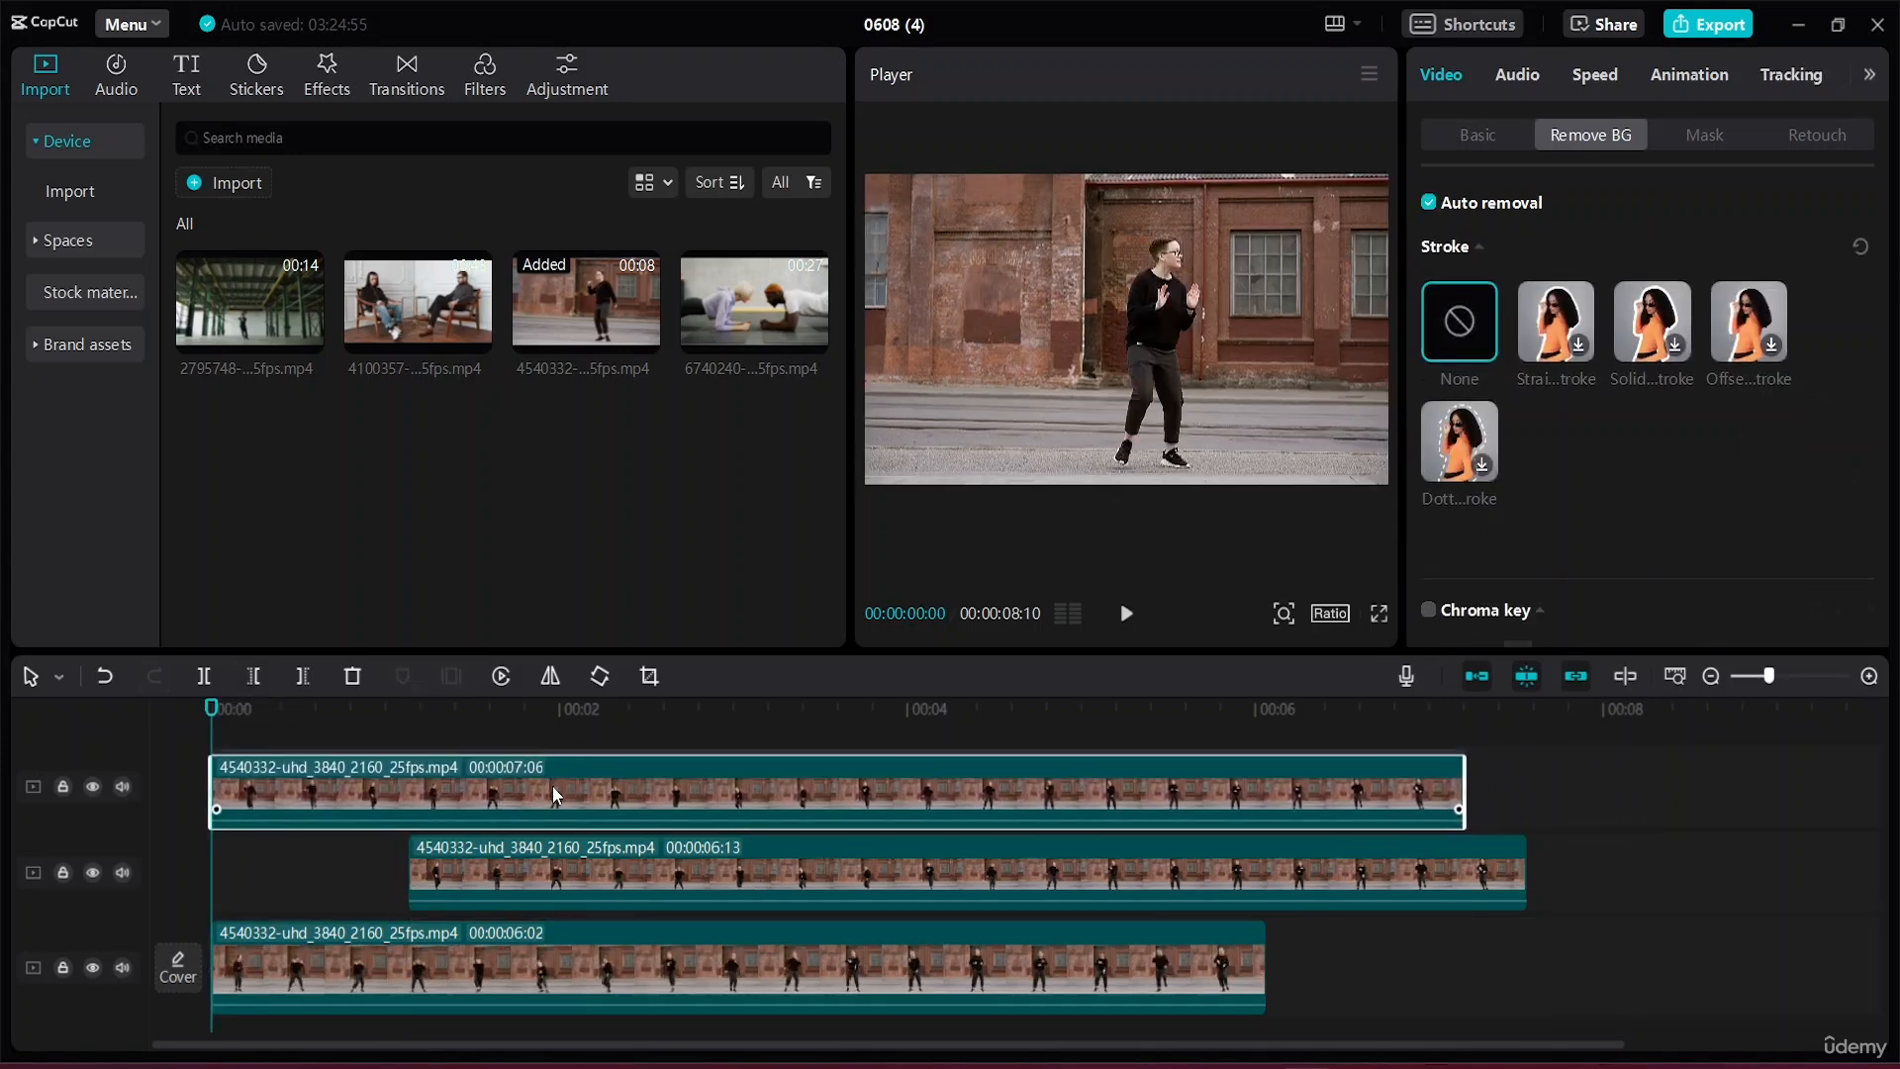
{"action": "left_click_drag", "start_coordinate": [723, 857], "coordinate": [534, 858]}
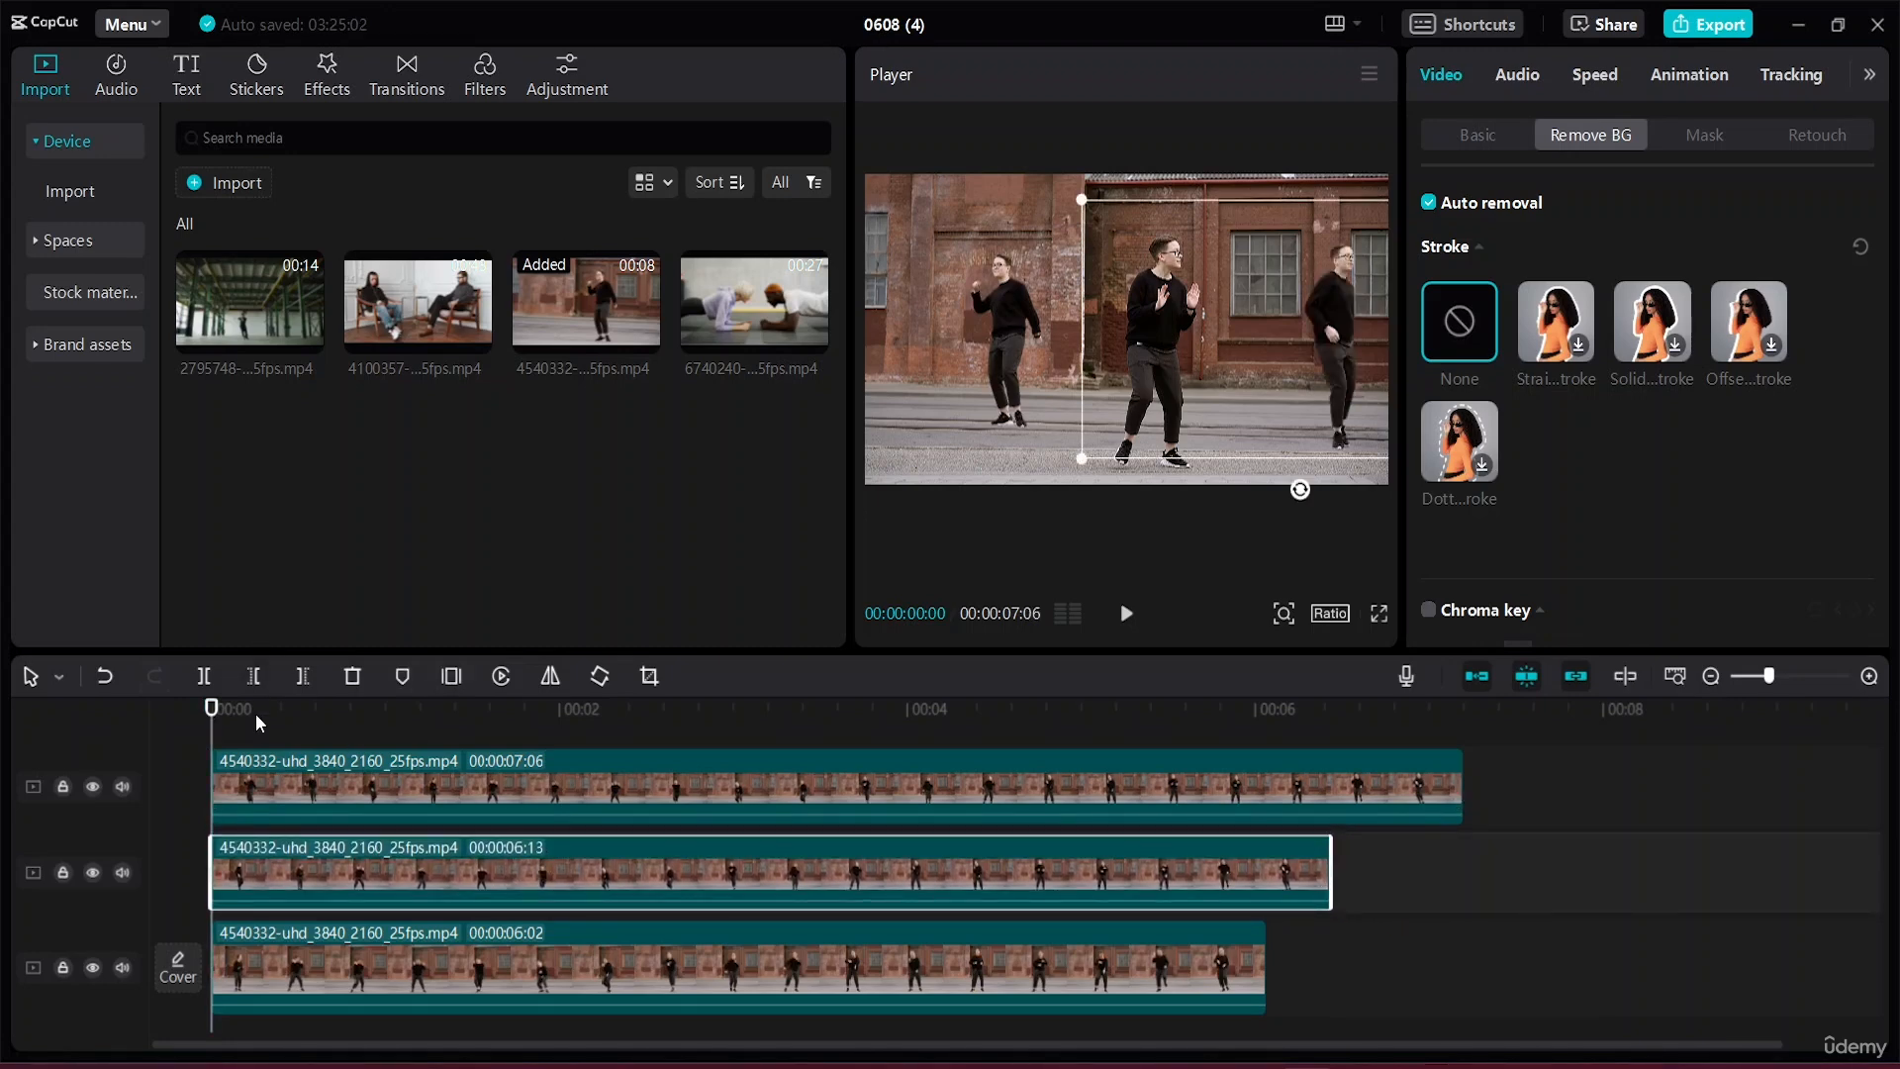
Trim the ends of the middle and top cutout clips to match the main clip's end at 00:00:06:02.
{"action": "left_click_drag", "start_coordinate": [211, 714], "coordinate": [1271, 810]}
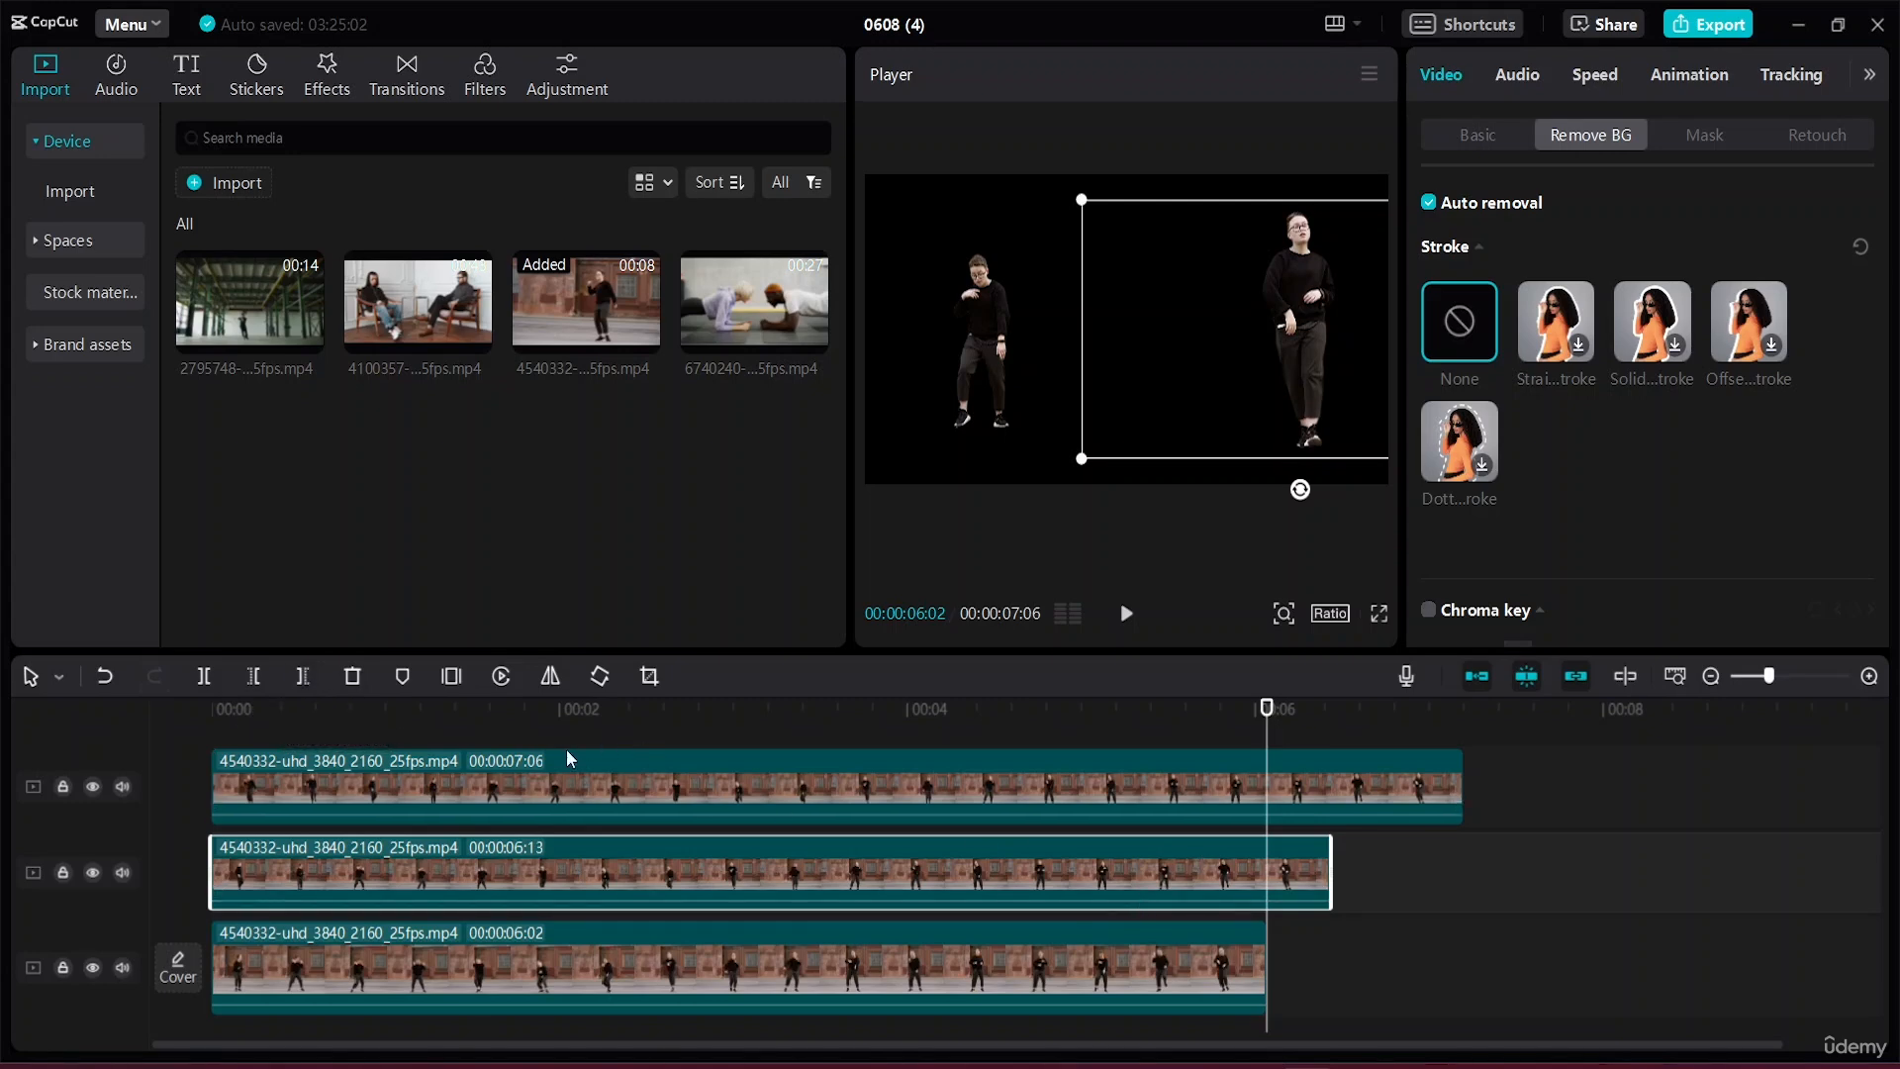
{"action": "left_click", "coordinate": [303, 677]}
{"action": "left_click", "coordinate": [1377, 790]}
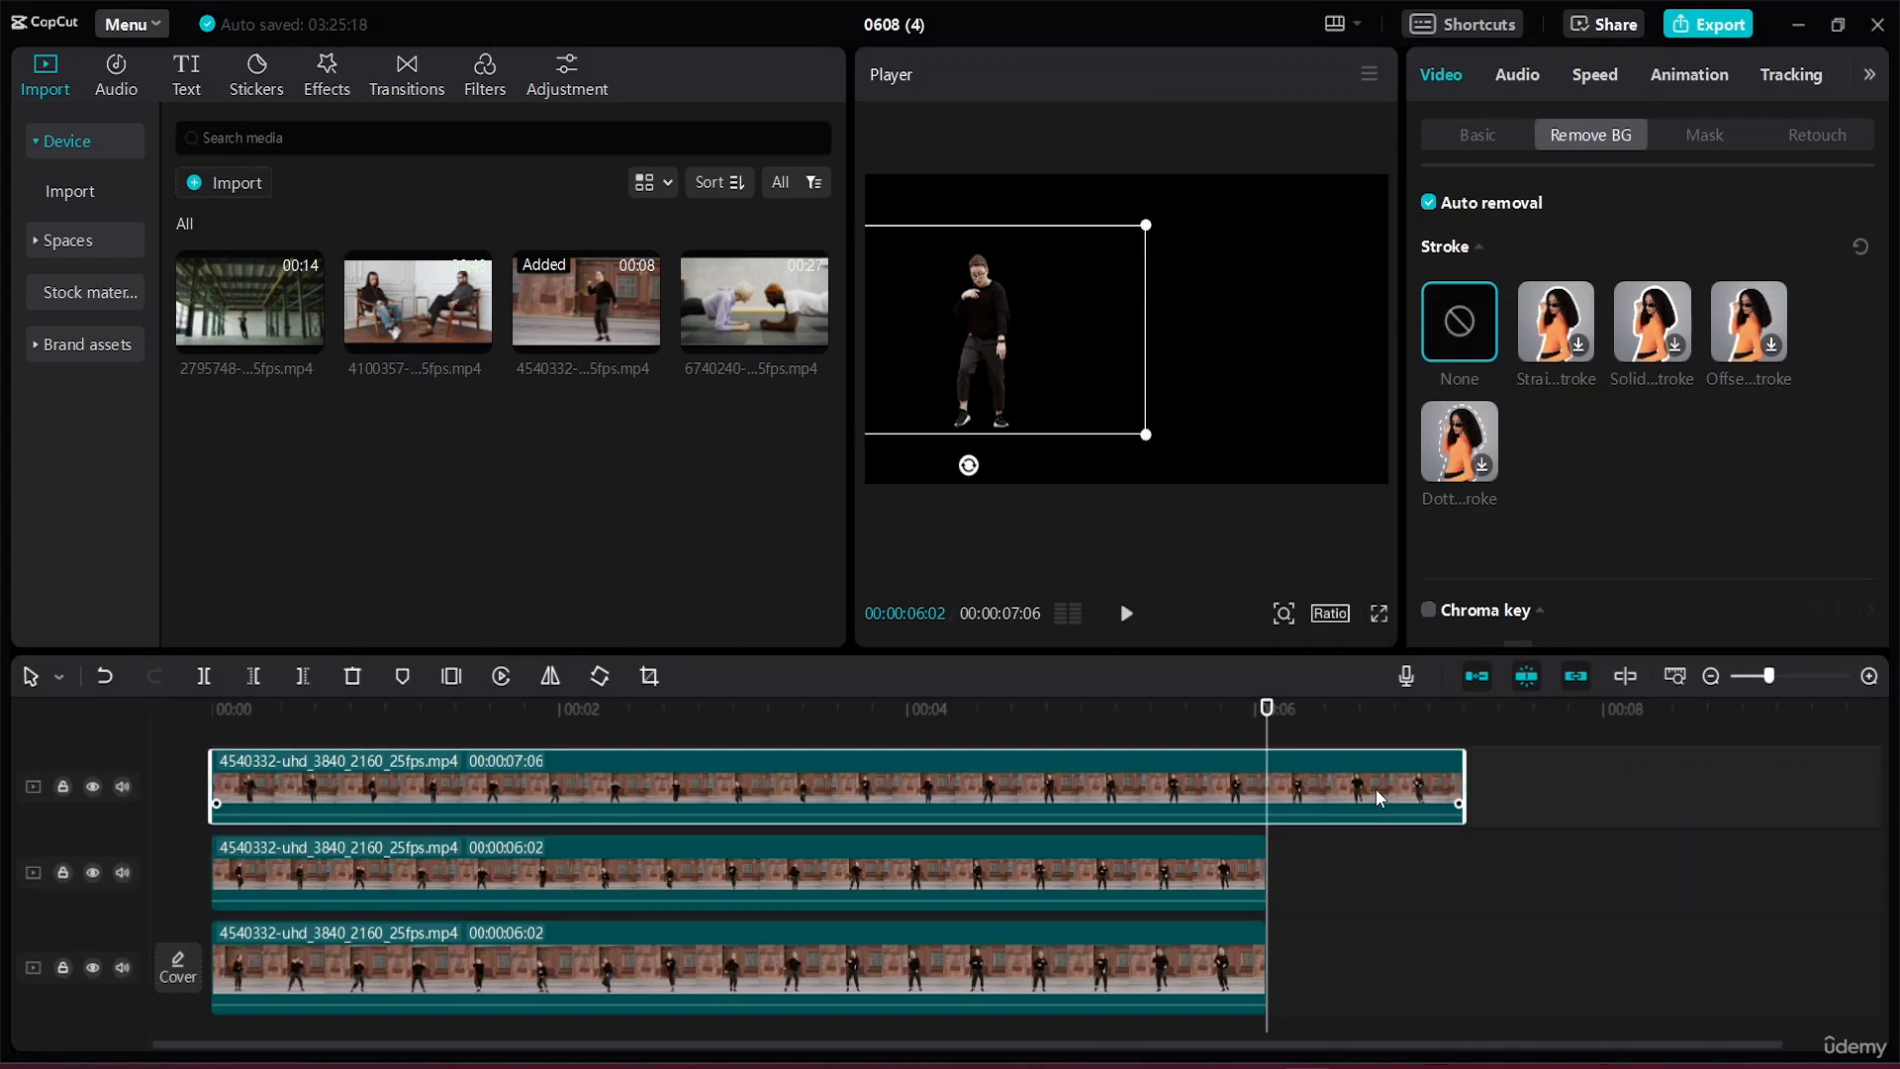
{"action": "left_click", "coordinate": [303, 677]}
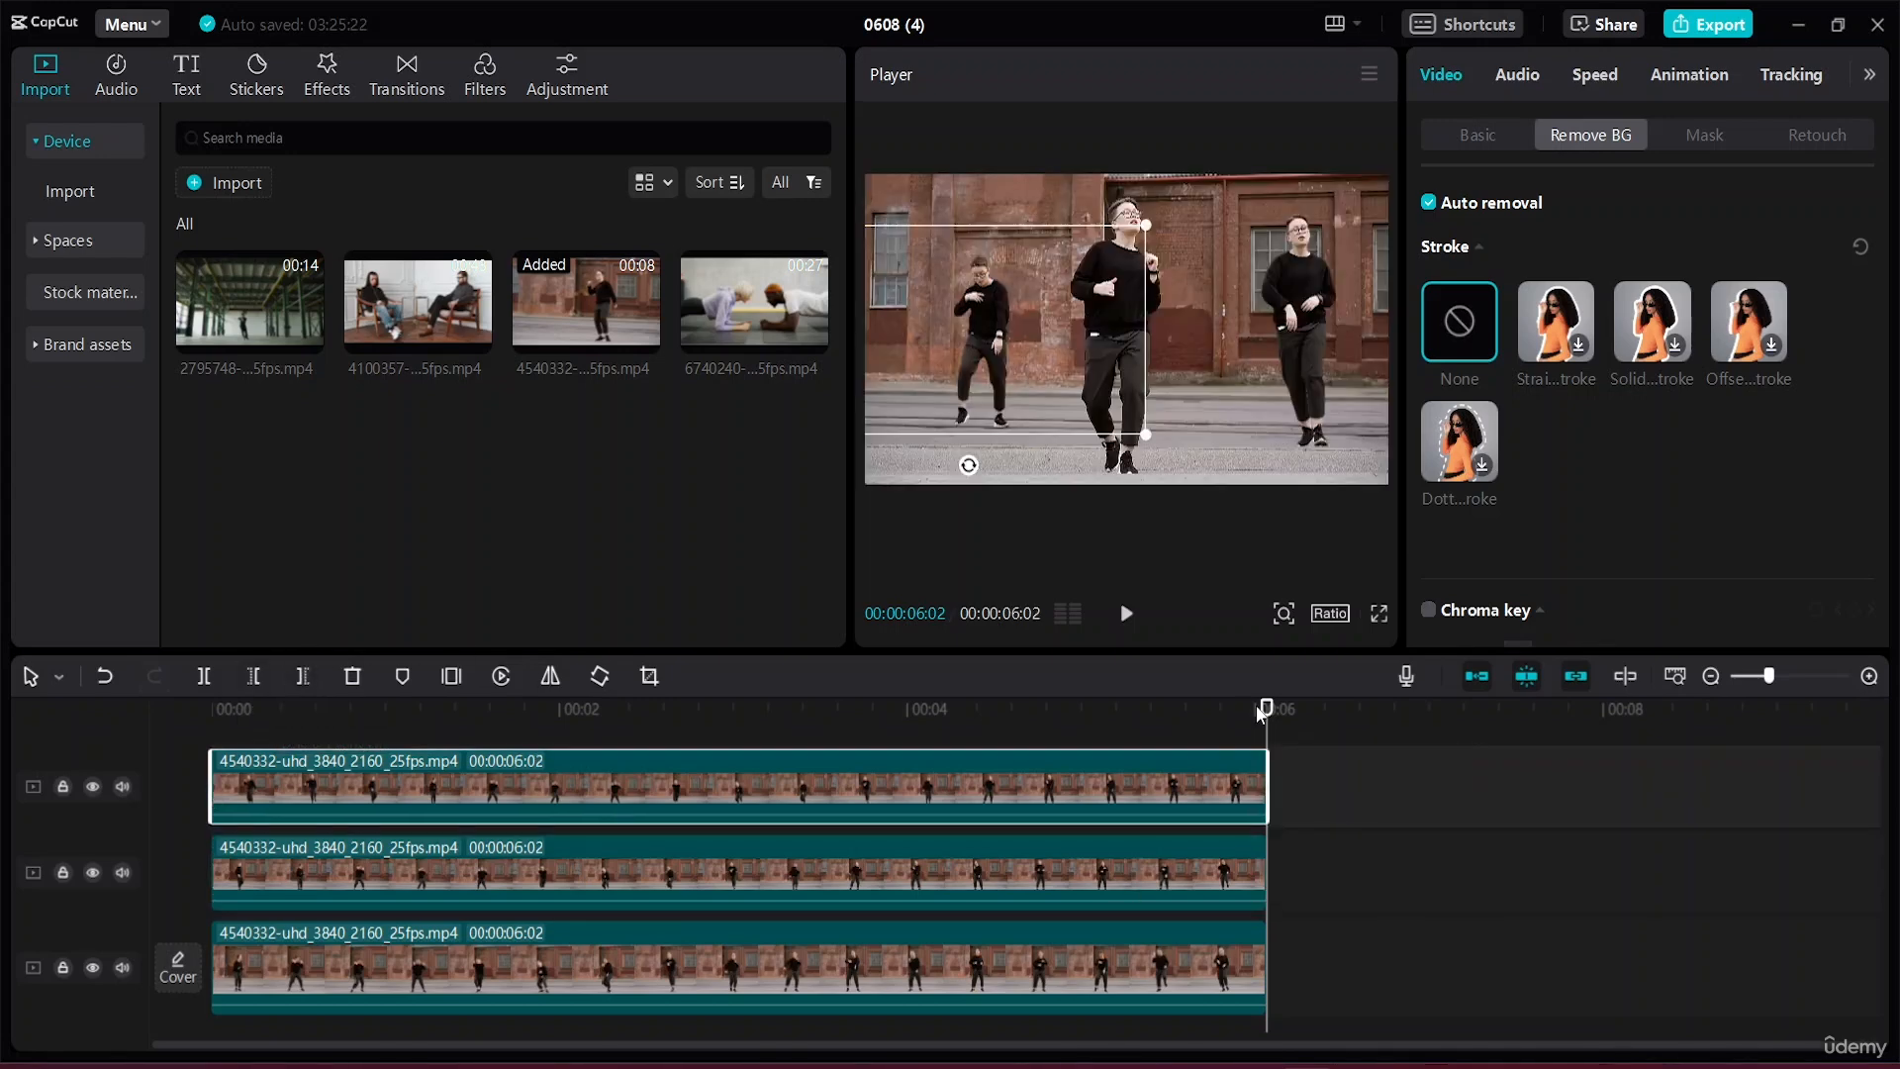
Play back the composite and, at 00:00:05:08, shift the left cutout dancer further outward and scale him down slightly.
{"action": "left_click_drag", "start_coordinate": [1263, 709], "coordinate": [211, 708]}
{"action": "key", "text": "space"}
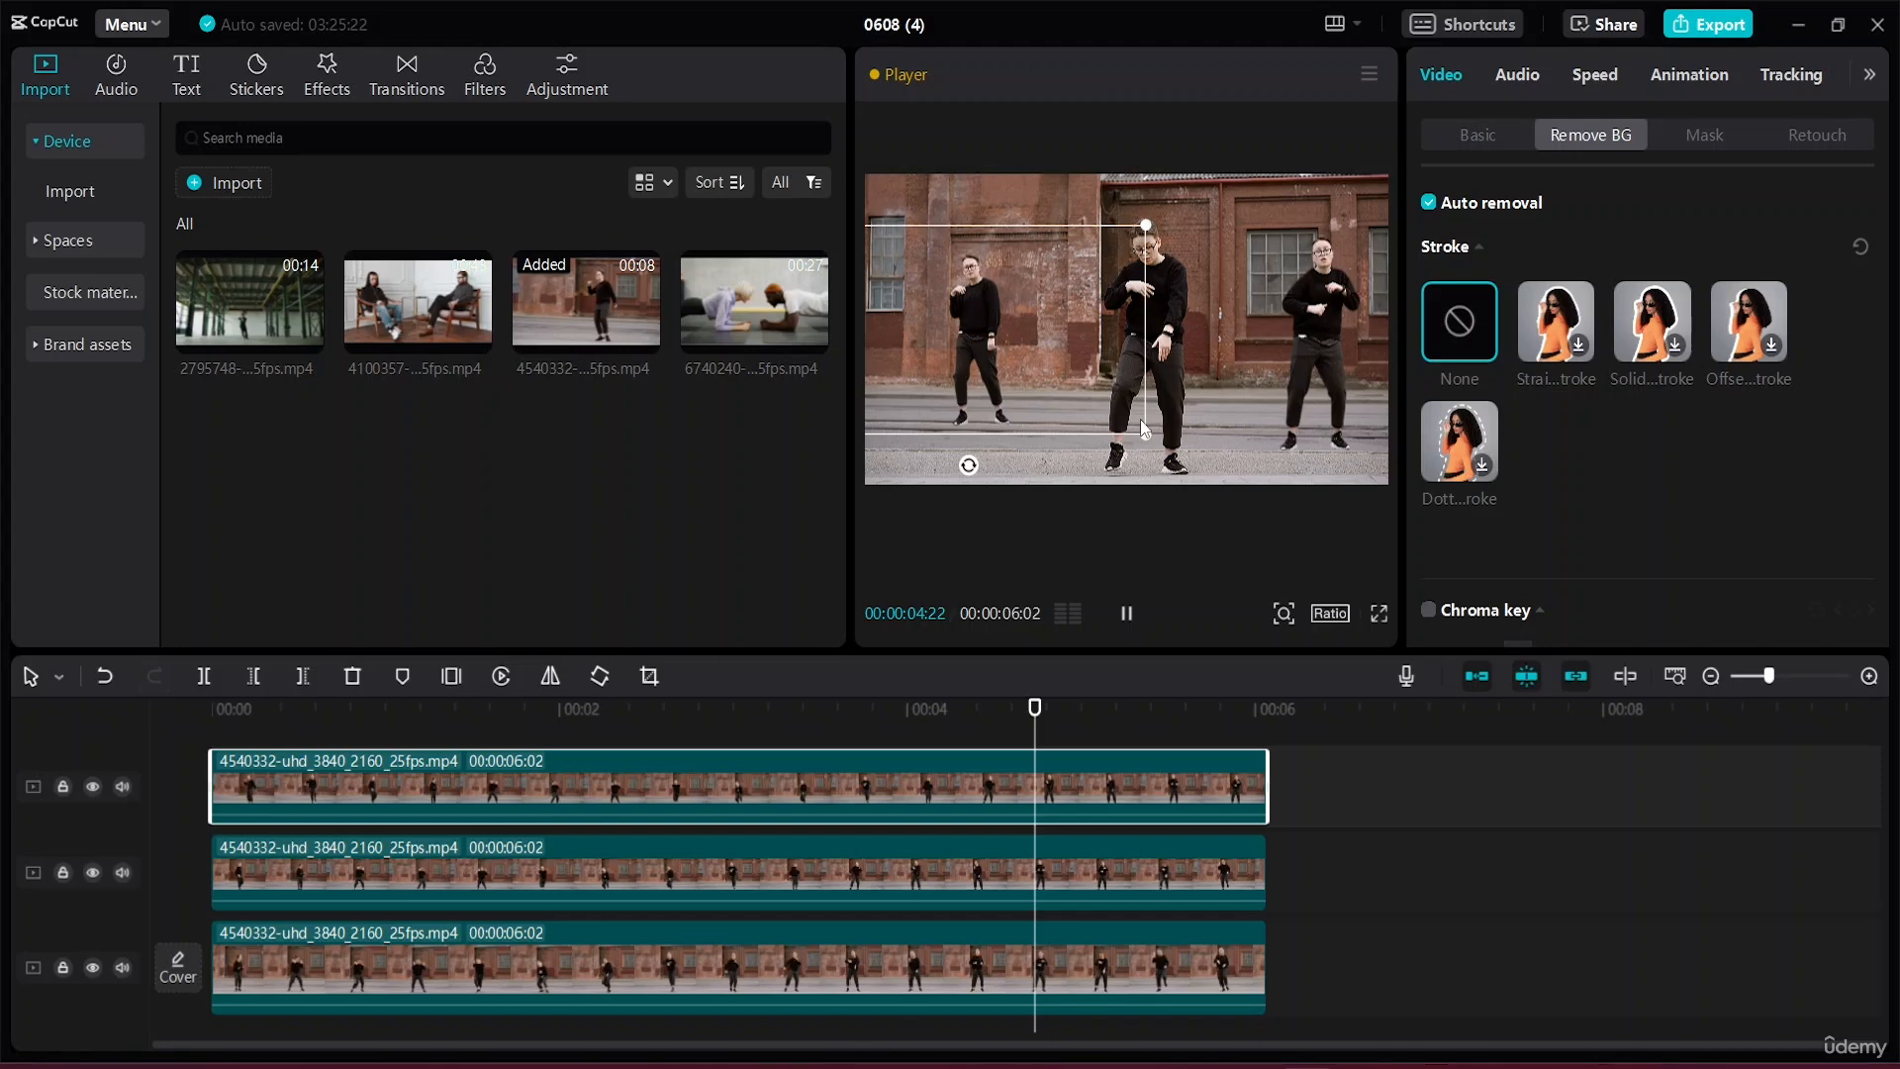
{"action": "key", "text": "space"}
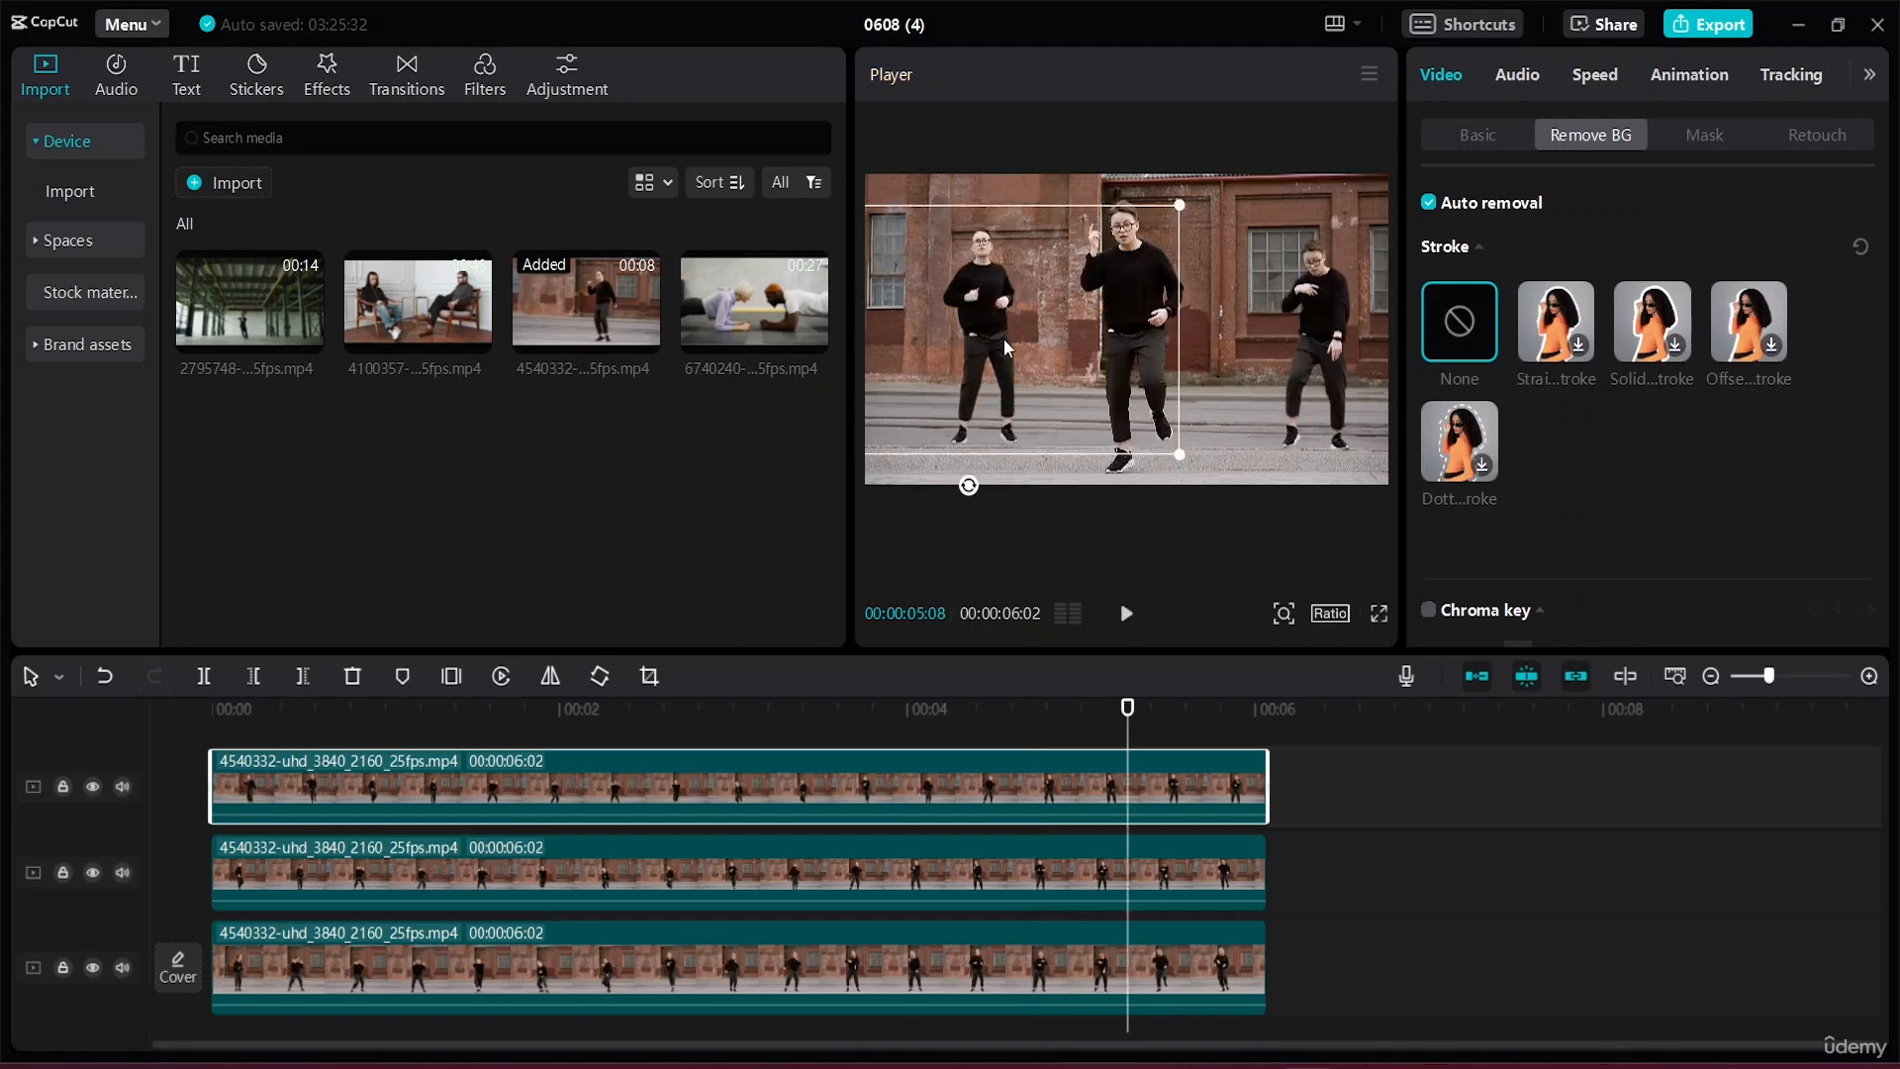
{"action": "mouse_move", "coordinate": [1004, 339]}
{"action": "left_mouse_down"}
{"action": "mouse_move", "coordinate": [960, 326]}
{"action": "mouse_move", "coordinate": [973, 337]}
{"action": "left_mouse_up"}
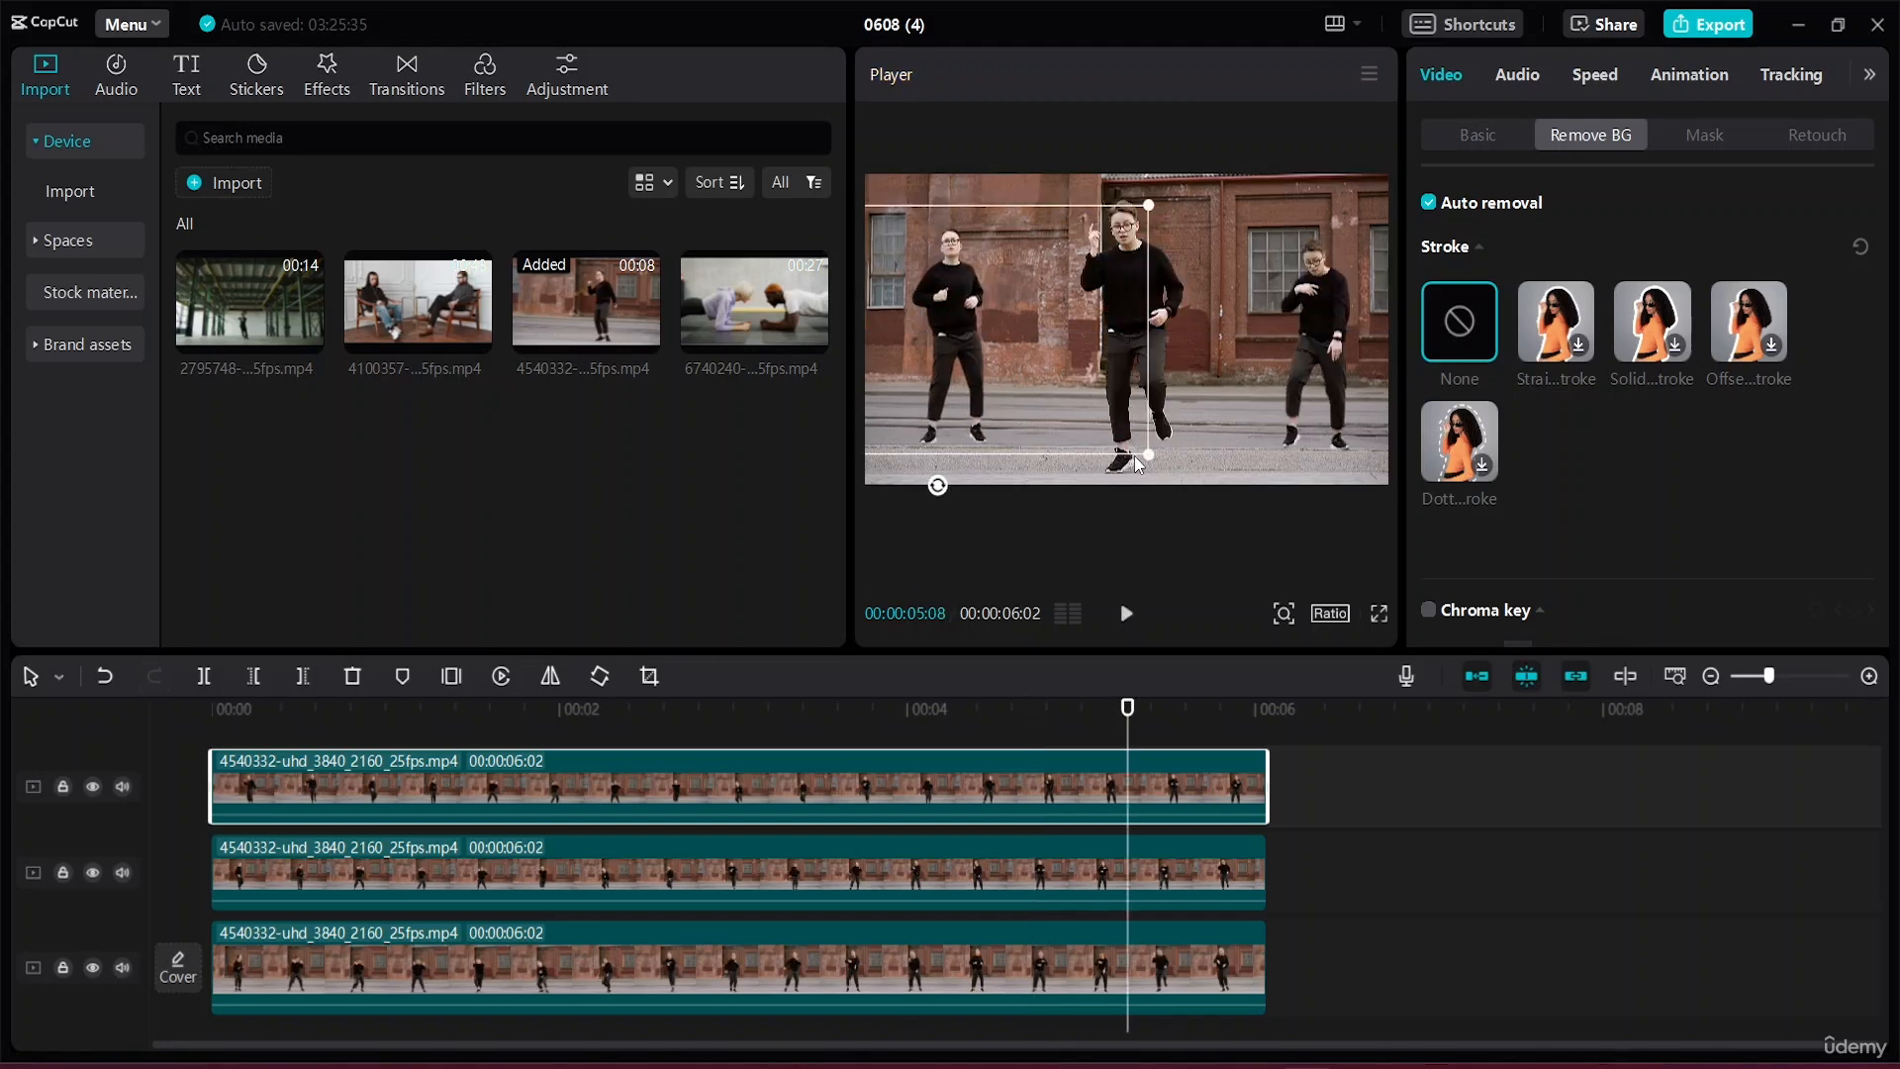
{"action": "left_click_drag", "start_coordinate": [1136, 460], "coordinate": [1100, 437]}
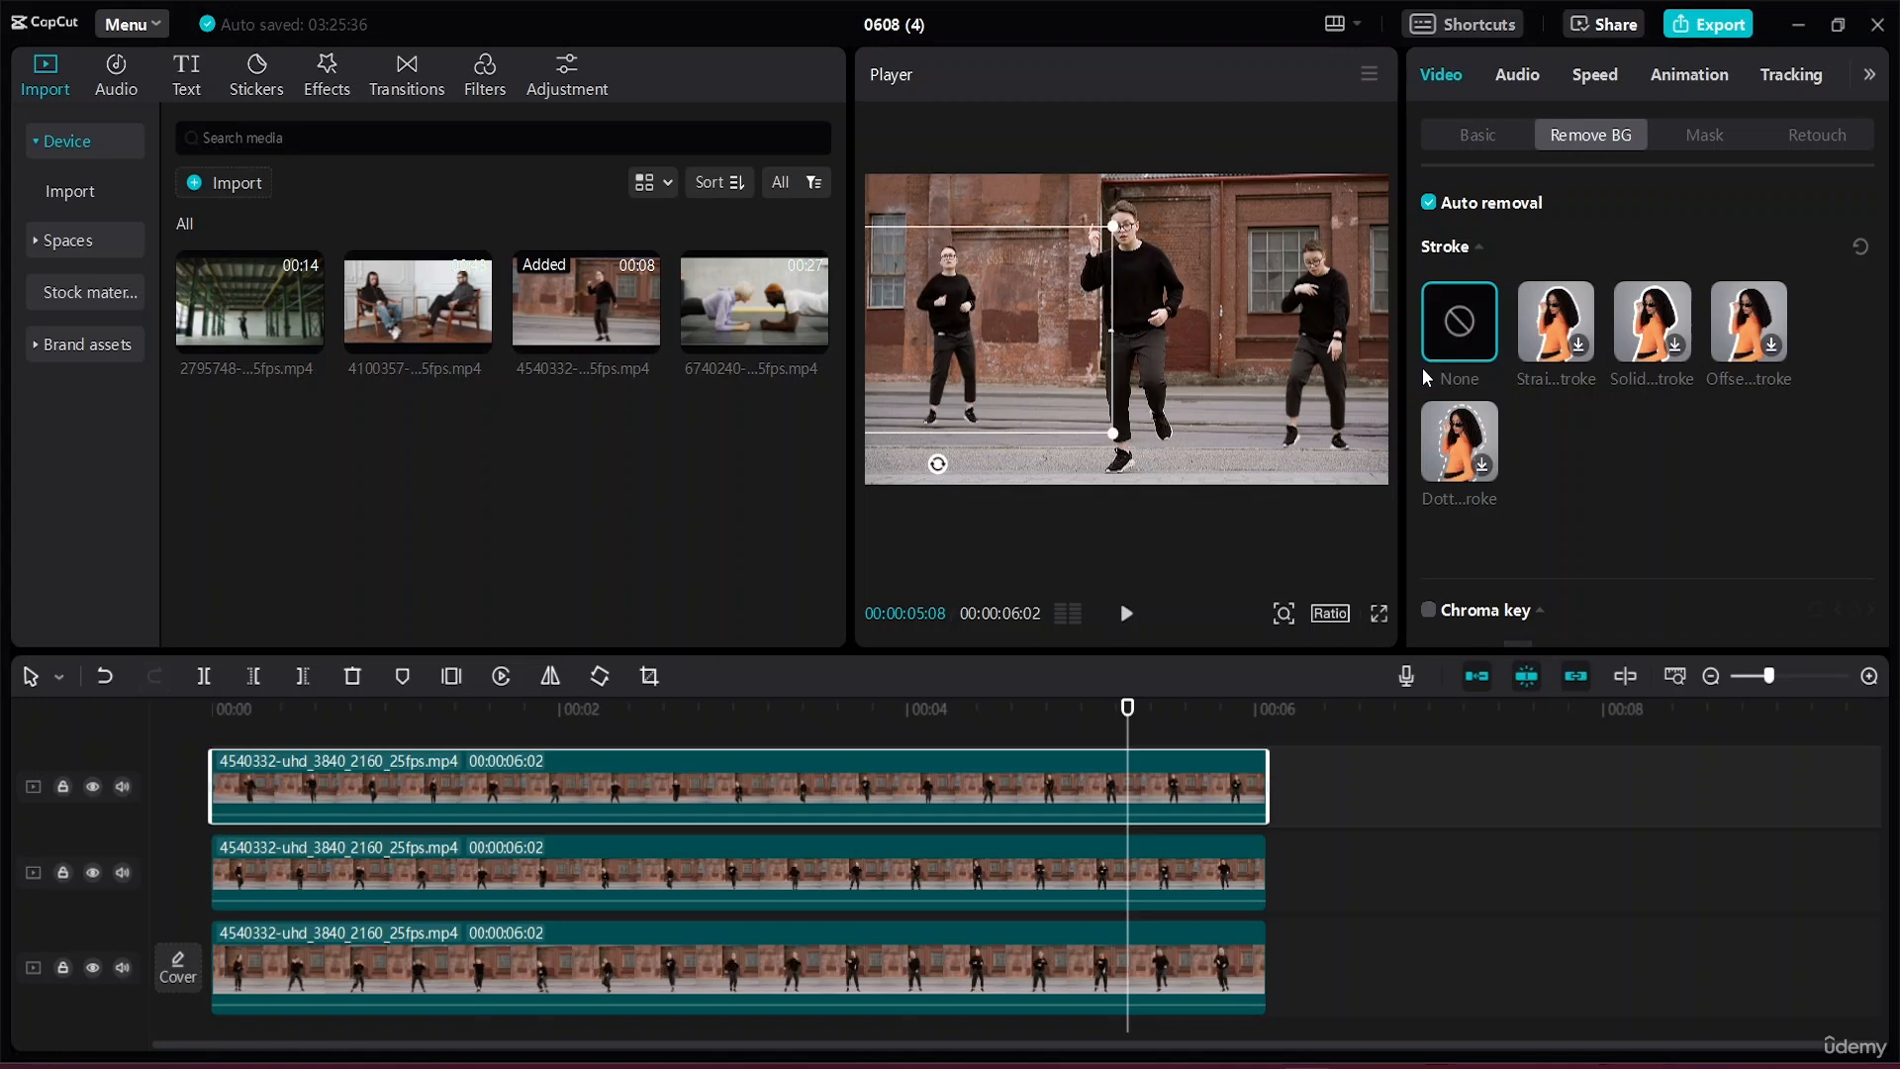
Move the right cutout dancer slightly toward the centre, scale him down a little, and play back from the start.
{"action": "left_click", "coordinate": [1313, 324]}
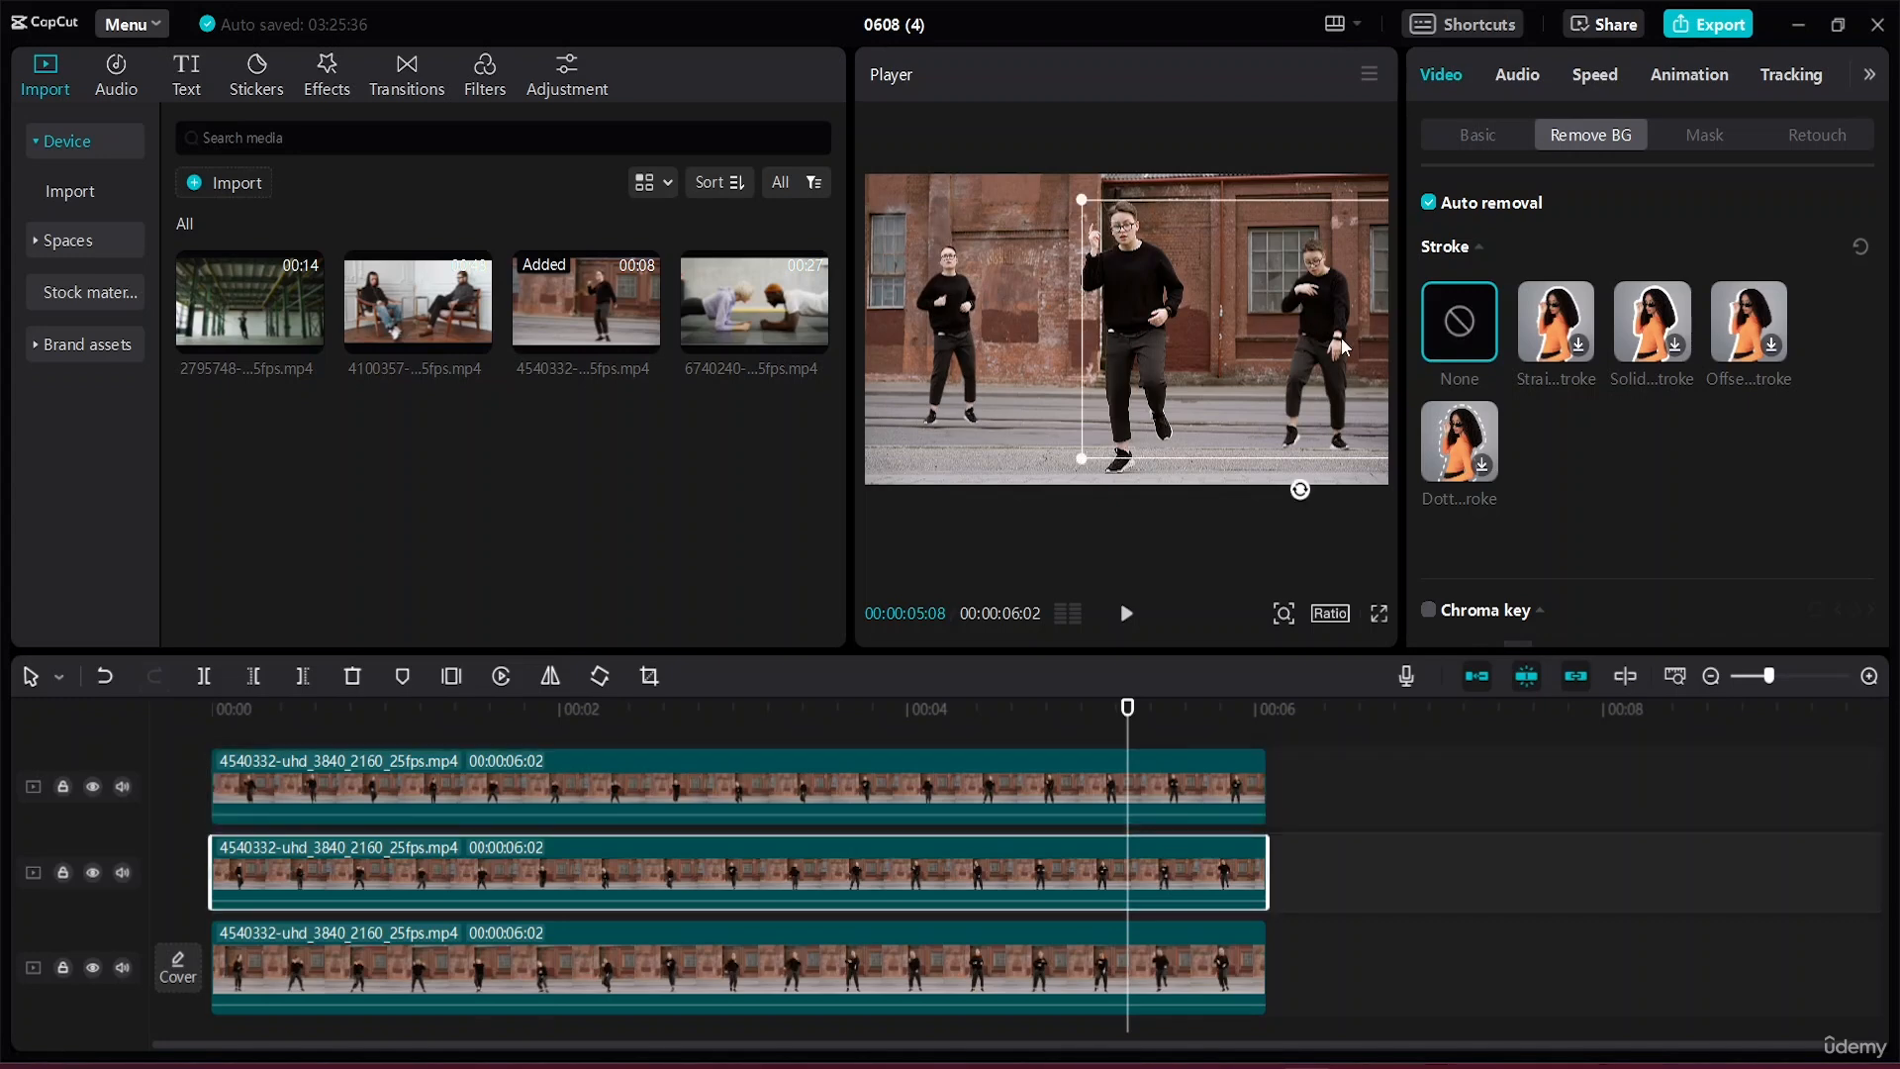
{"action": "left_click_drag", "start_coordinate": [1342, 339], "coordinate": [1327, 334]}
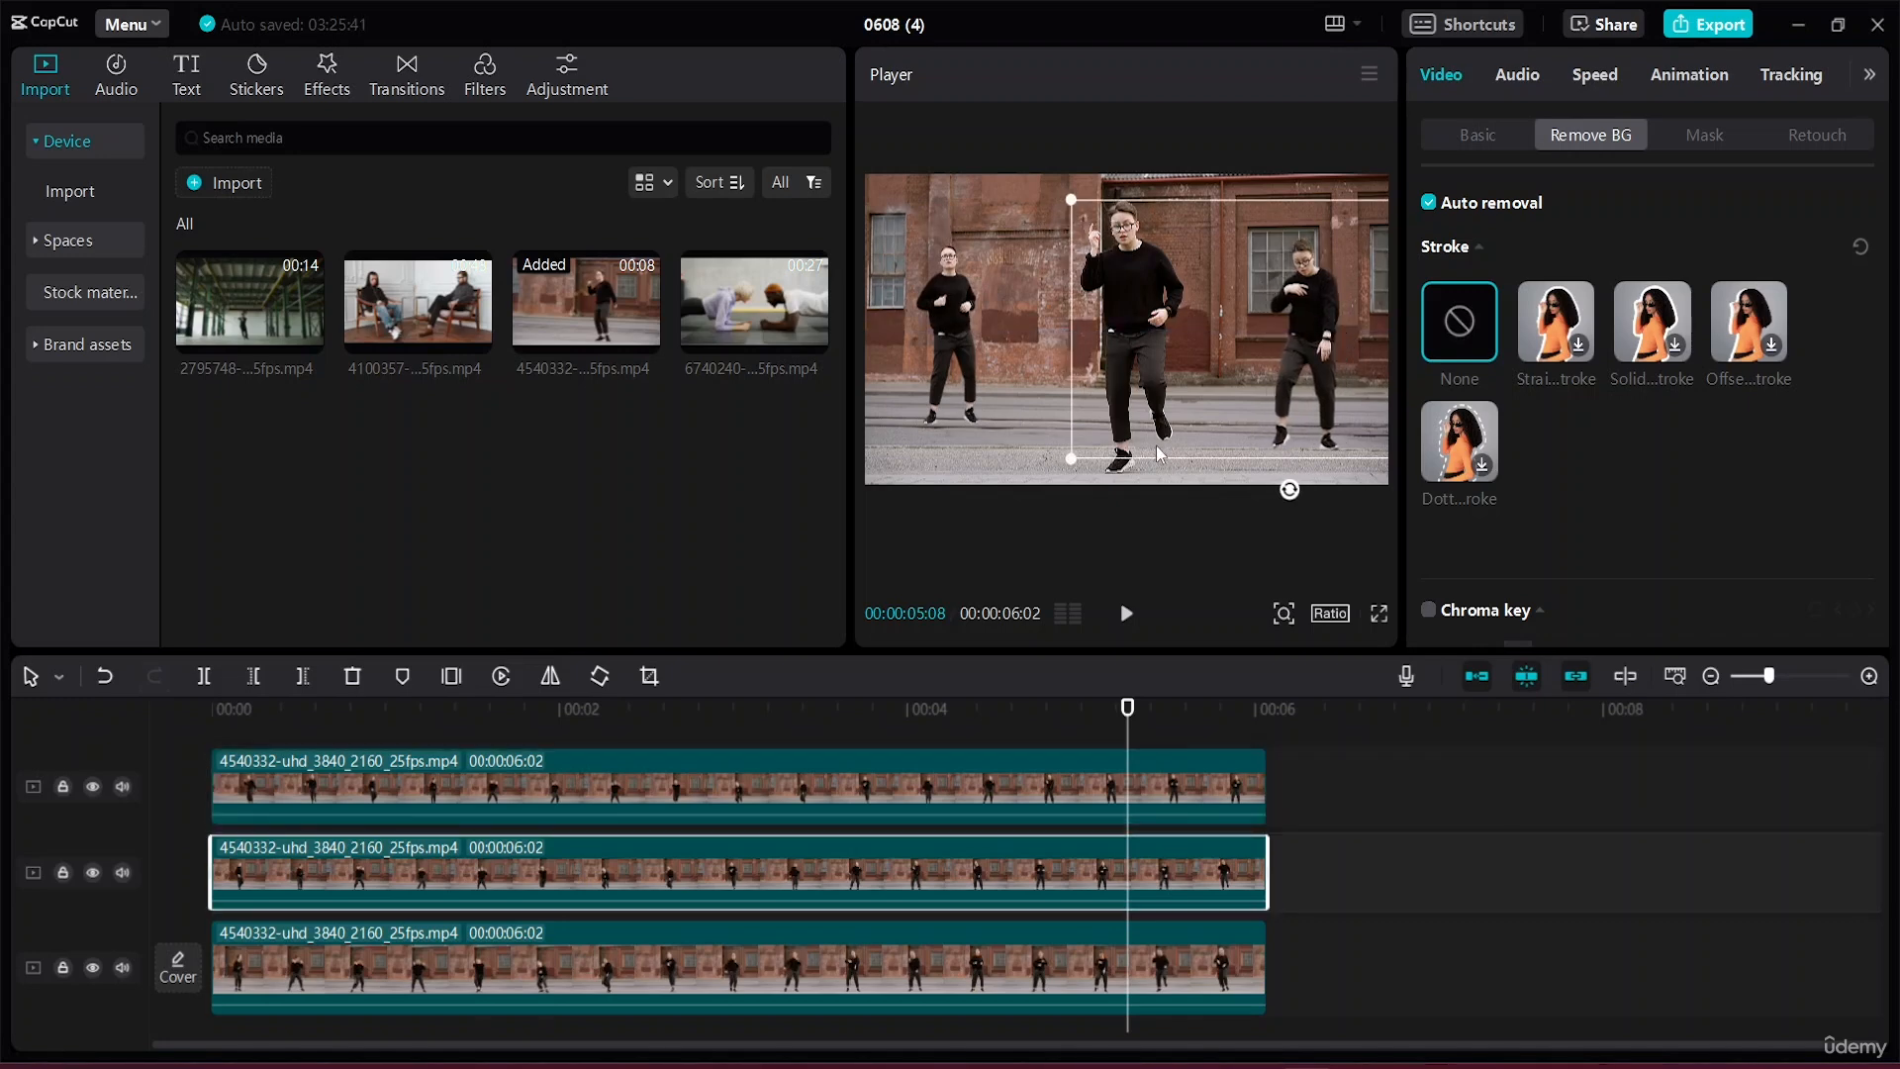
{"action": "left_click_drag", "start_coordinate": [1075, 459], "coordinate": [1088, 448]}
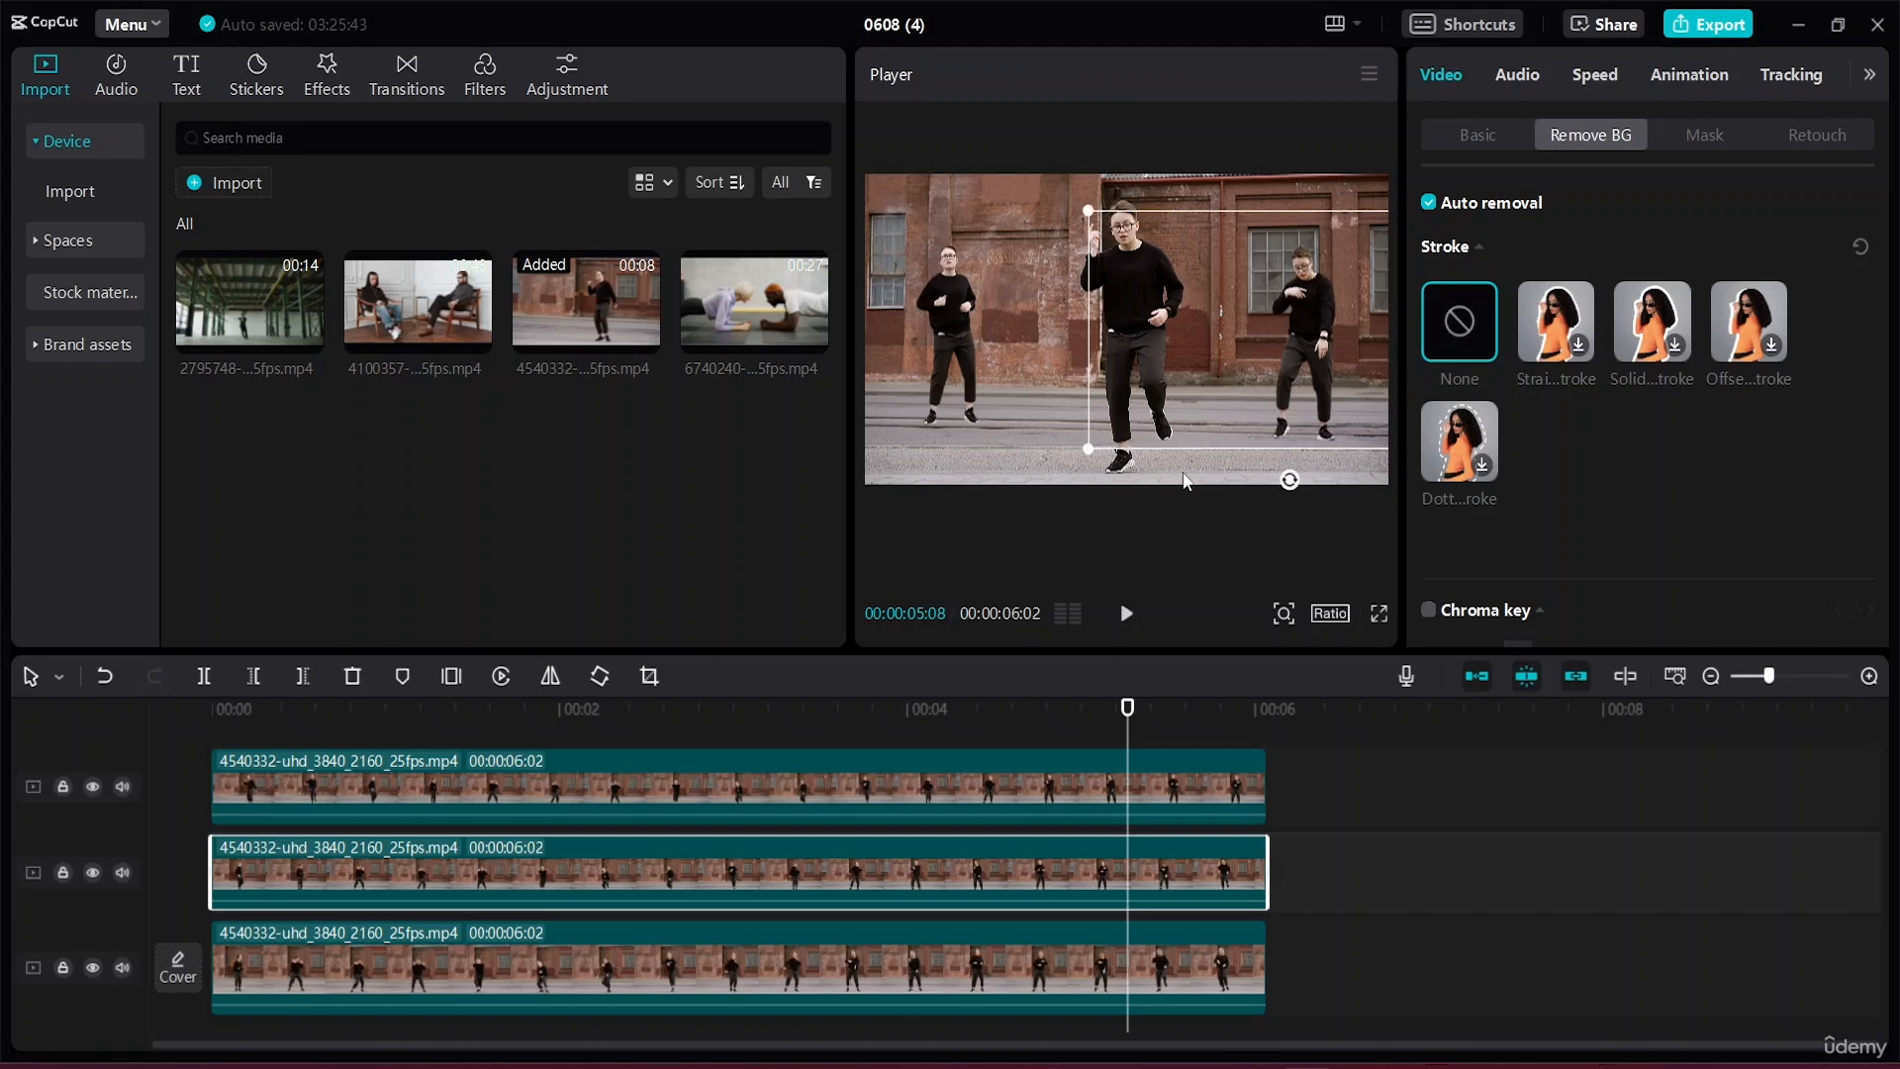
{"action": "left_click_drag", "start_coordinate": [1131, 743], "coordinate": [8, 754]}
{"action": "key", "text": "space"}
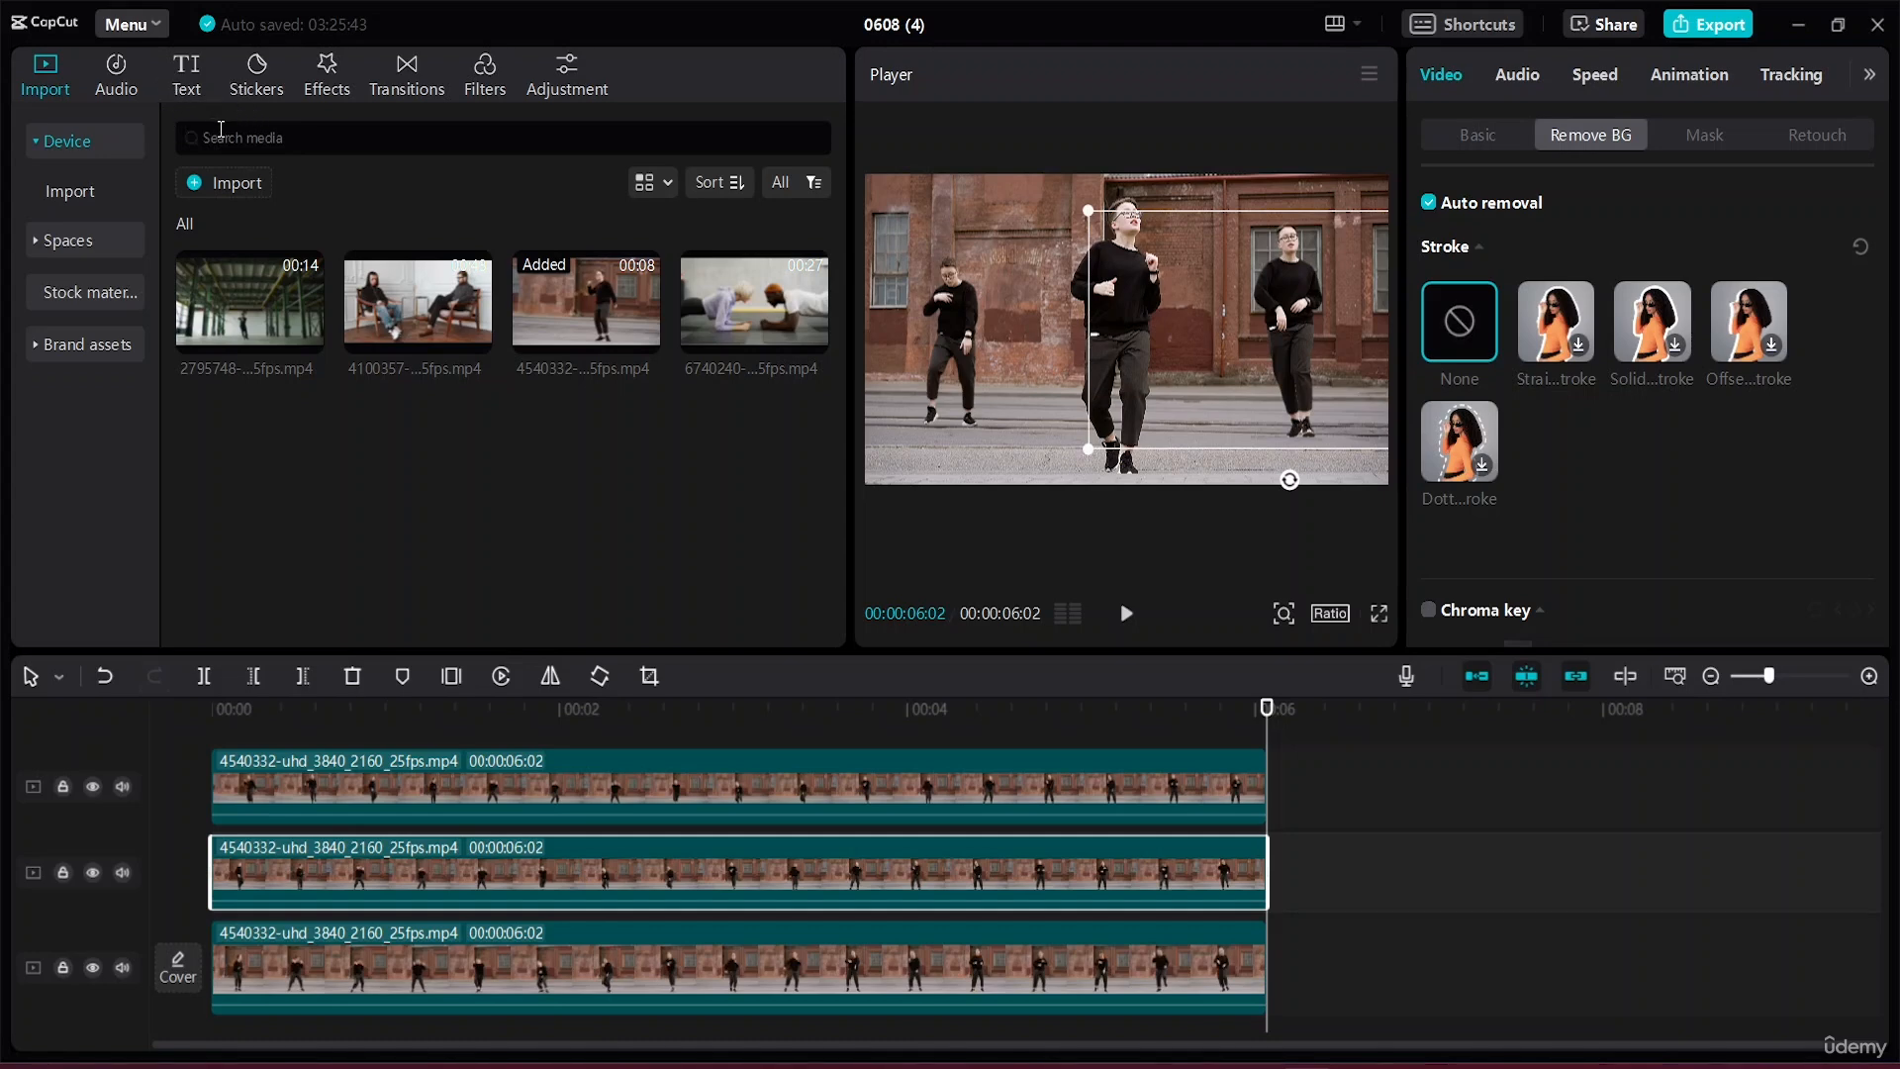
Try an Edge Glow video effect across the full length of the composite, play it back, and delete it.
{"action": "left_click", "coordinate": [333, 78]}
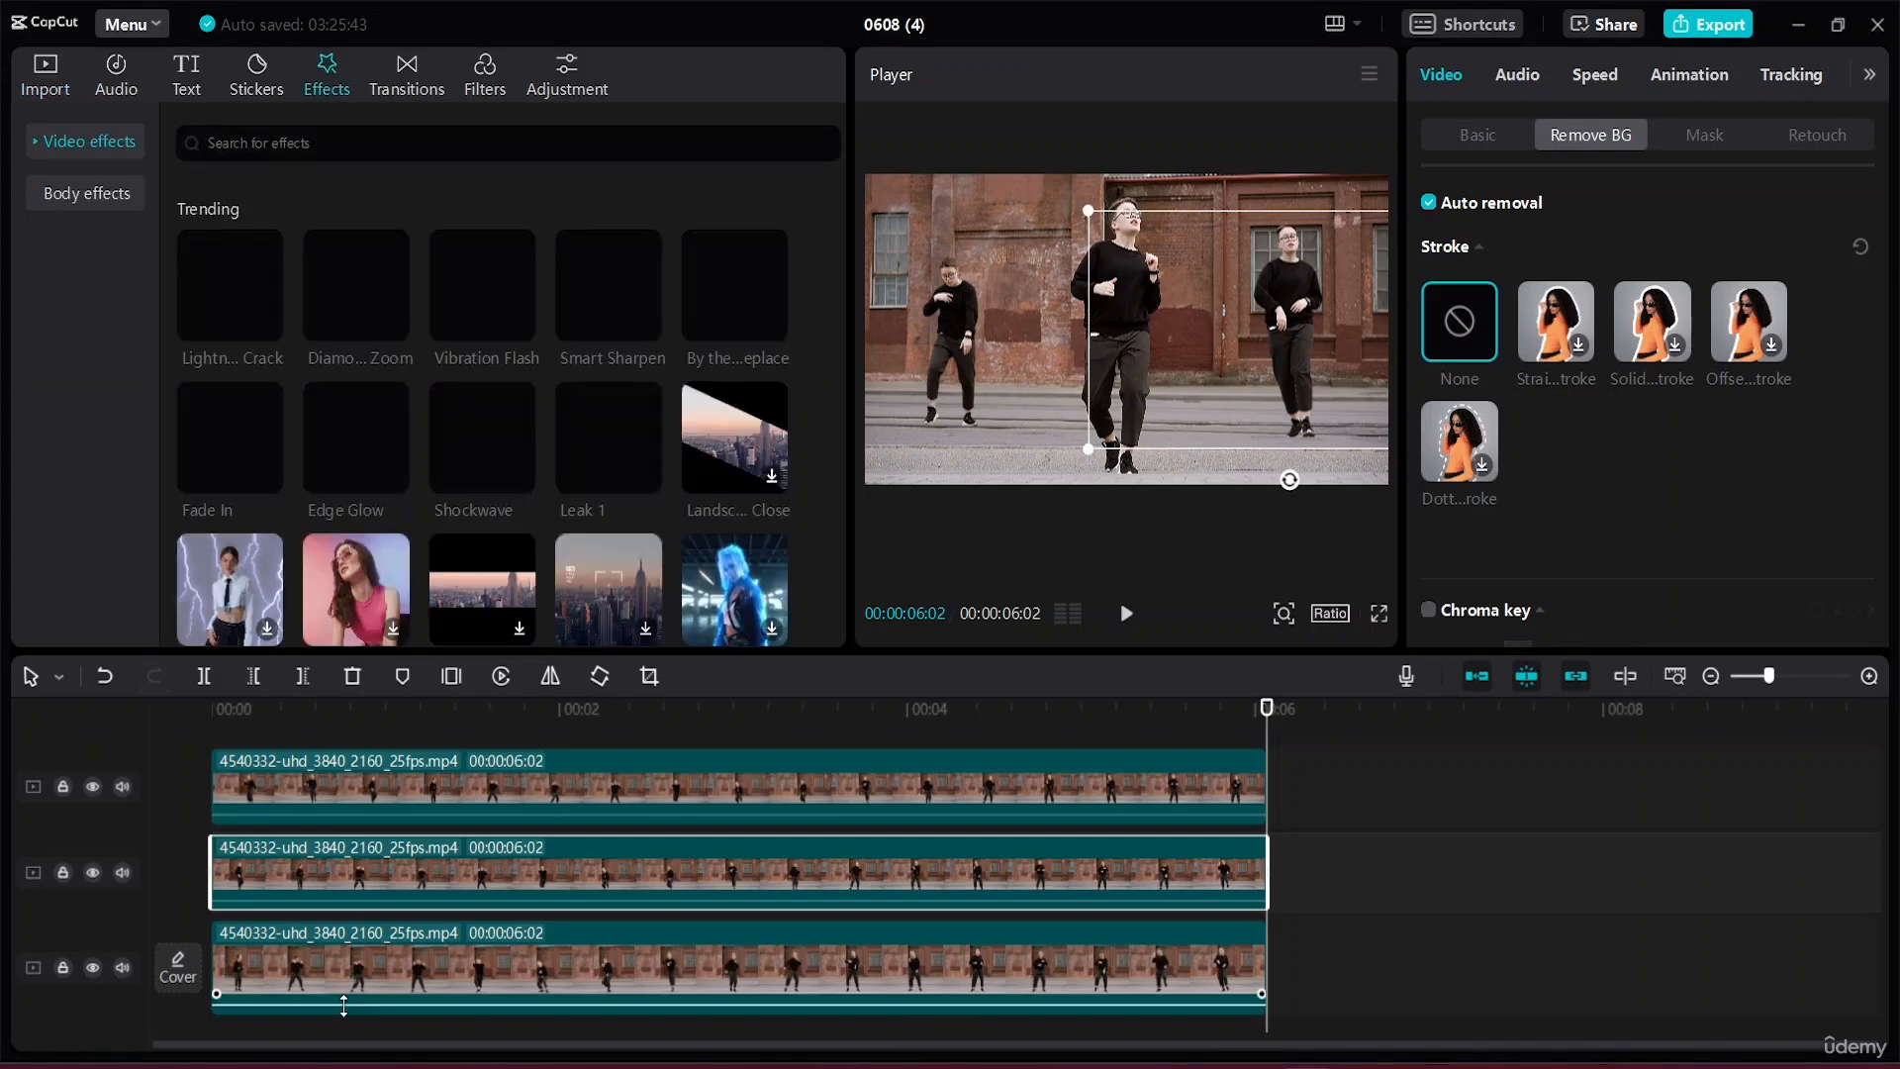
{"action": "left_click", "coordinate": [430, 948]}
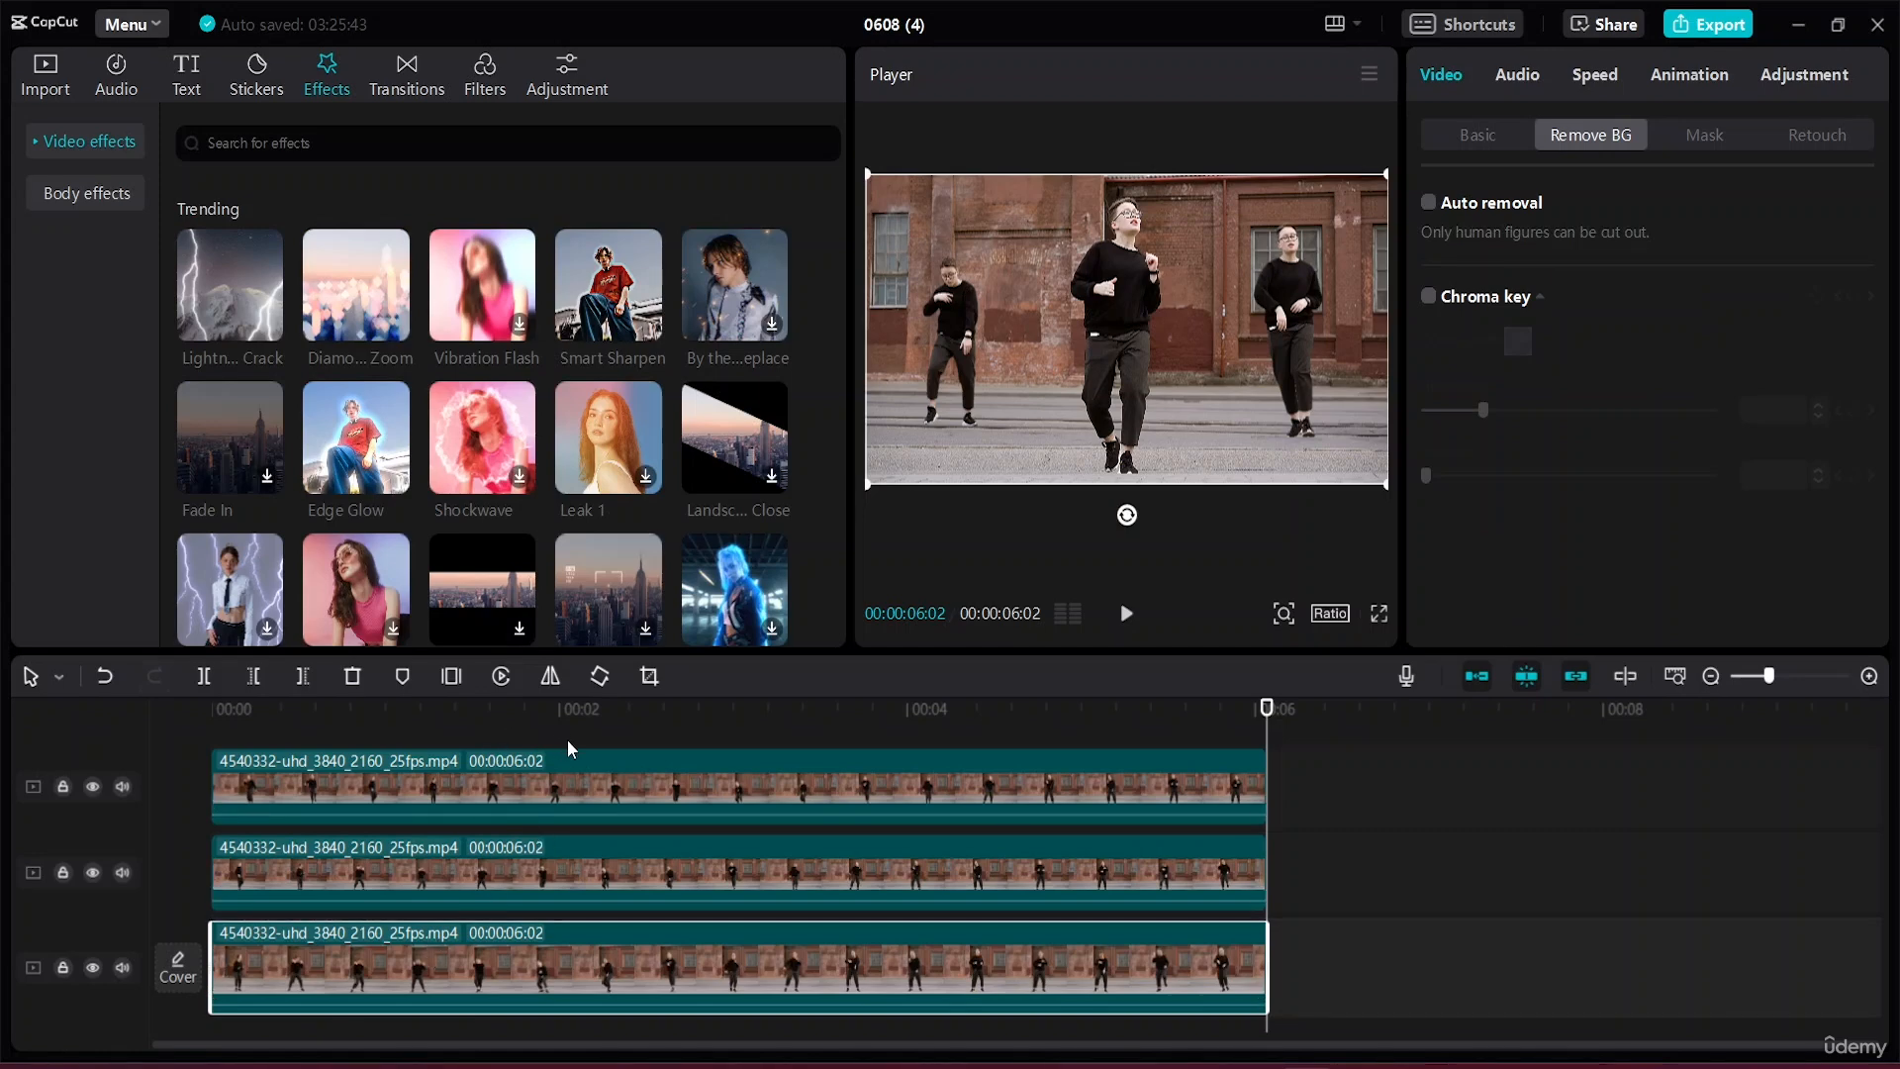
{"action": "mouse_move", "coordinate": [382, 463]}
{"action": "left_click", "coordinate": [392, 482]}
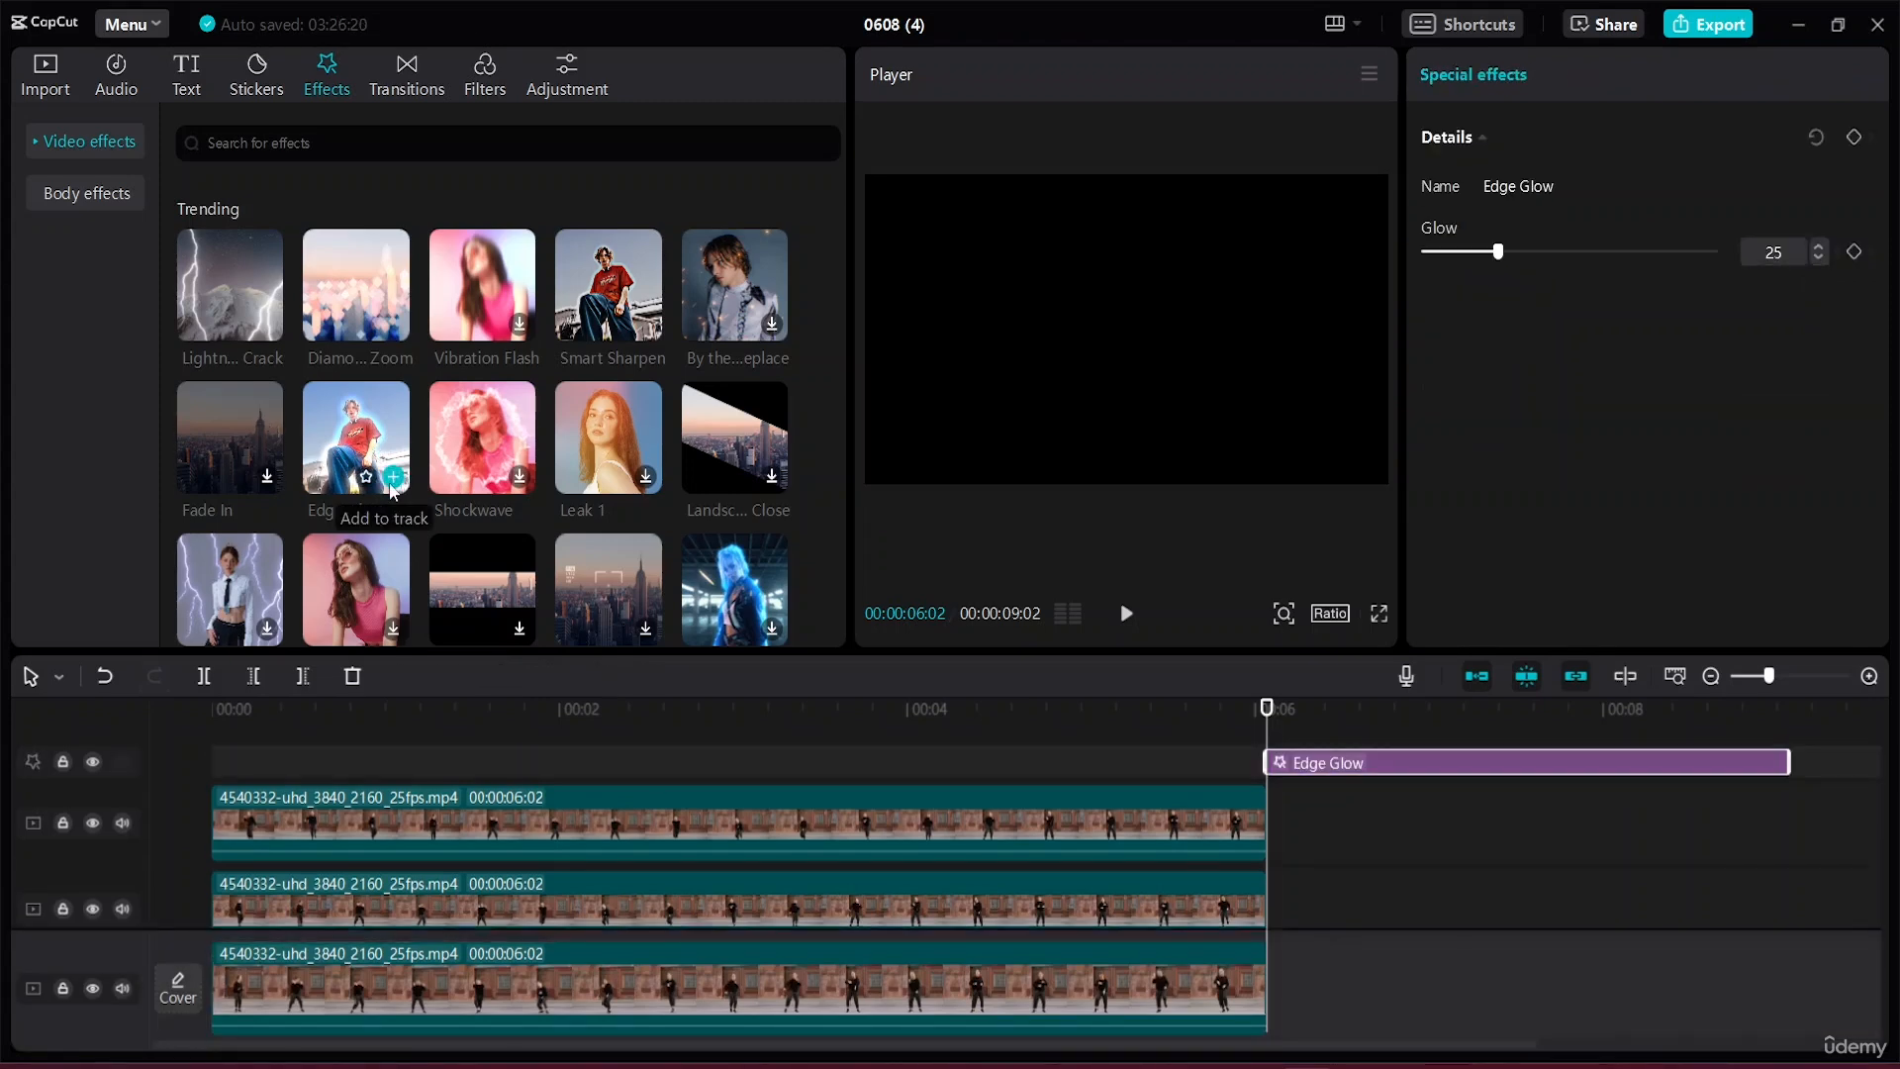
{"action": "left_click_drag", "start_coordinate": [1369, 765], "coordinate": [309, 817]}
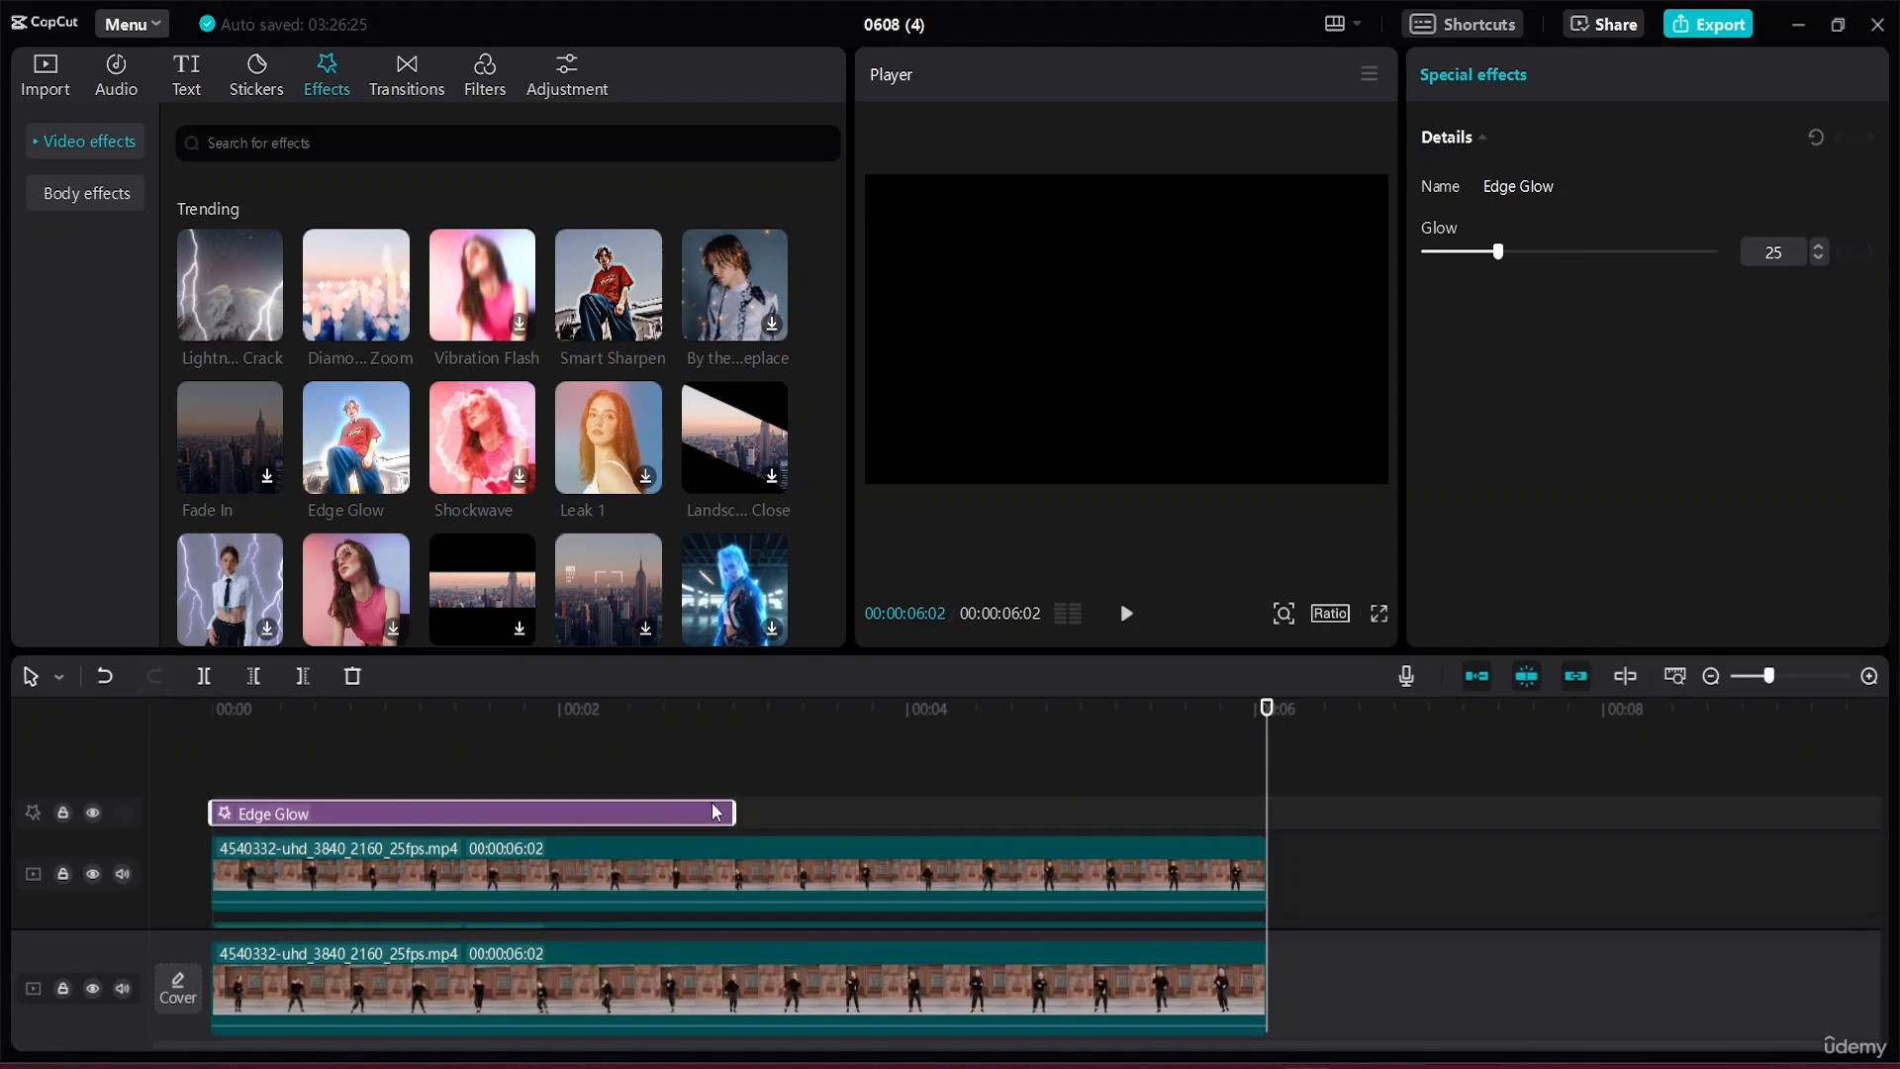
{"action": "left_click_drag", "start_coordinate": [735, 804], "coordinate": [1266, 831]}
{"action": "left_click_drag", "start_coordinate": [1266, 715], "coordinate": [211, 708]}
{"action": "key", "text": "space"}
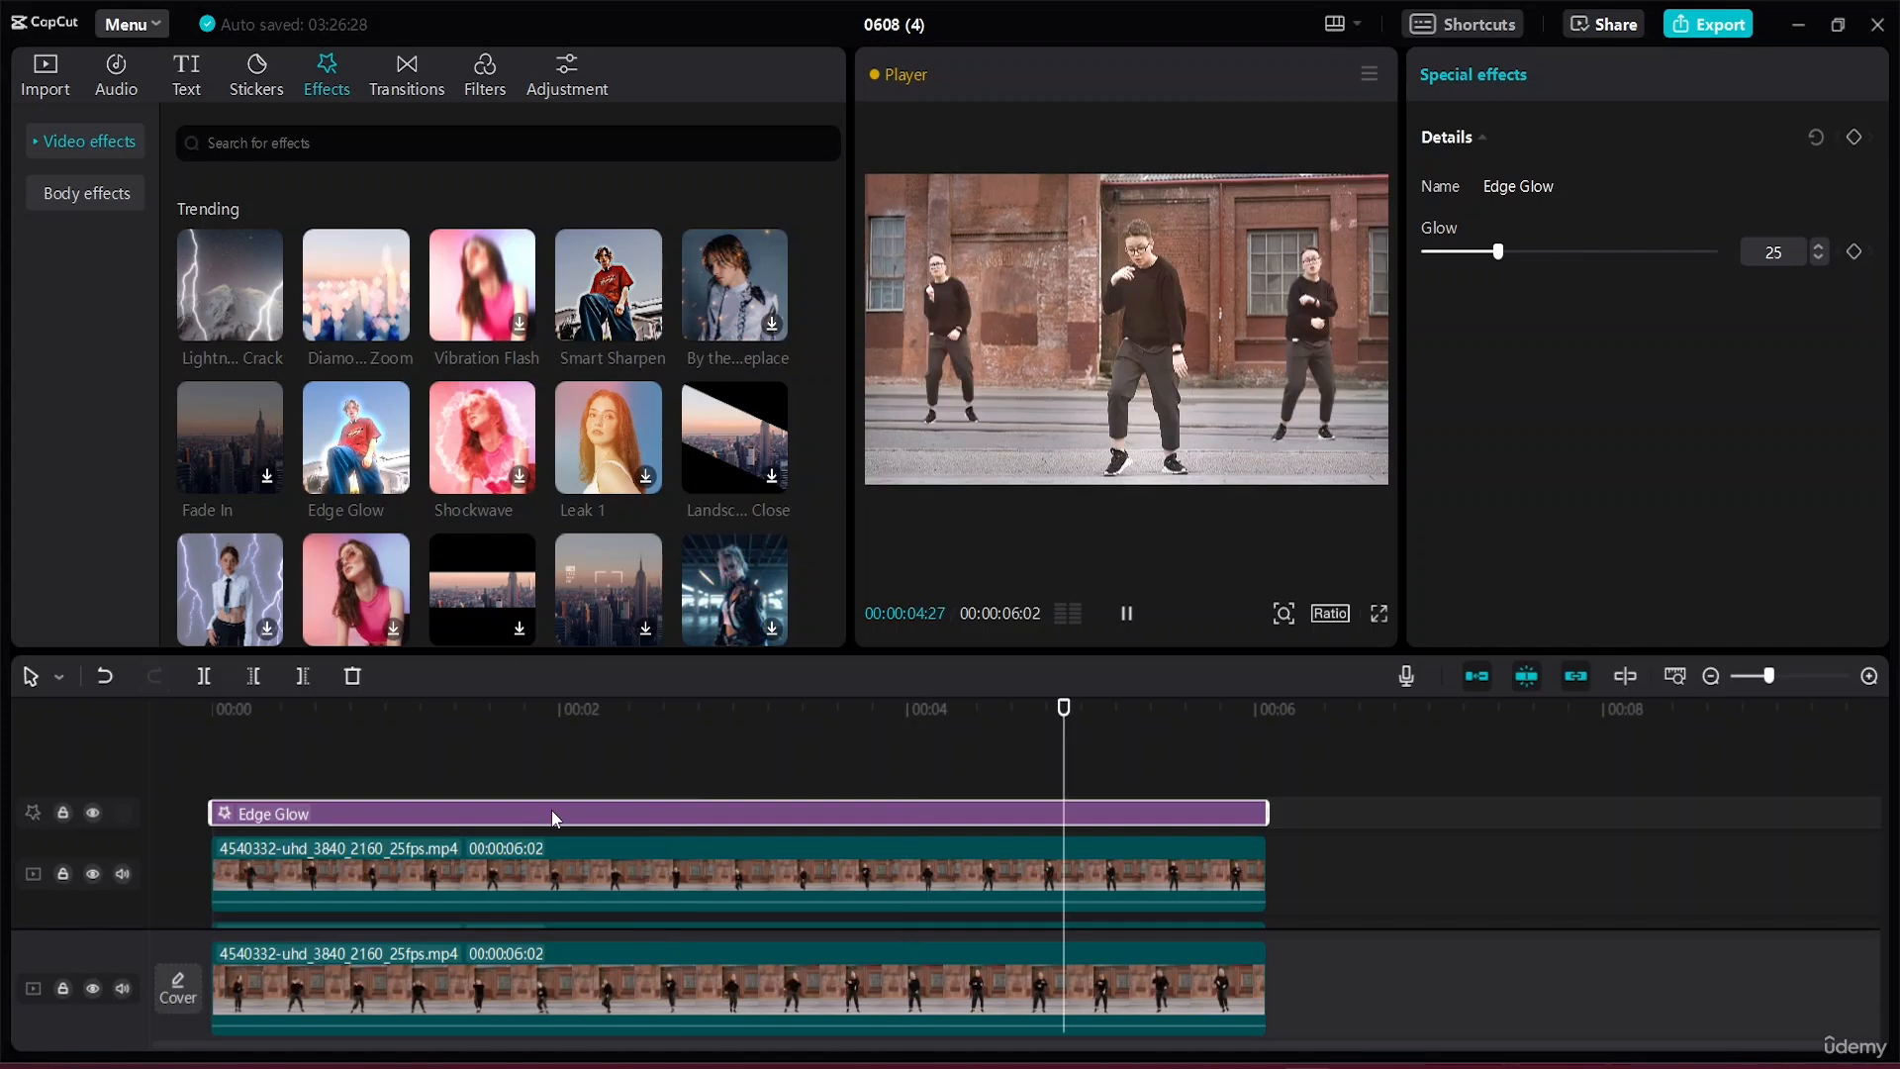
{"action": "key", "text": "Delete"}
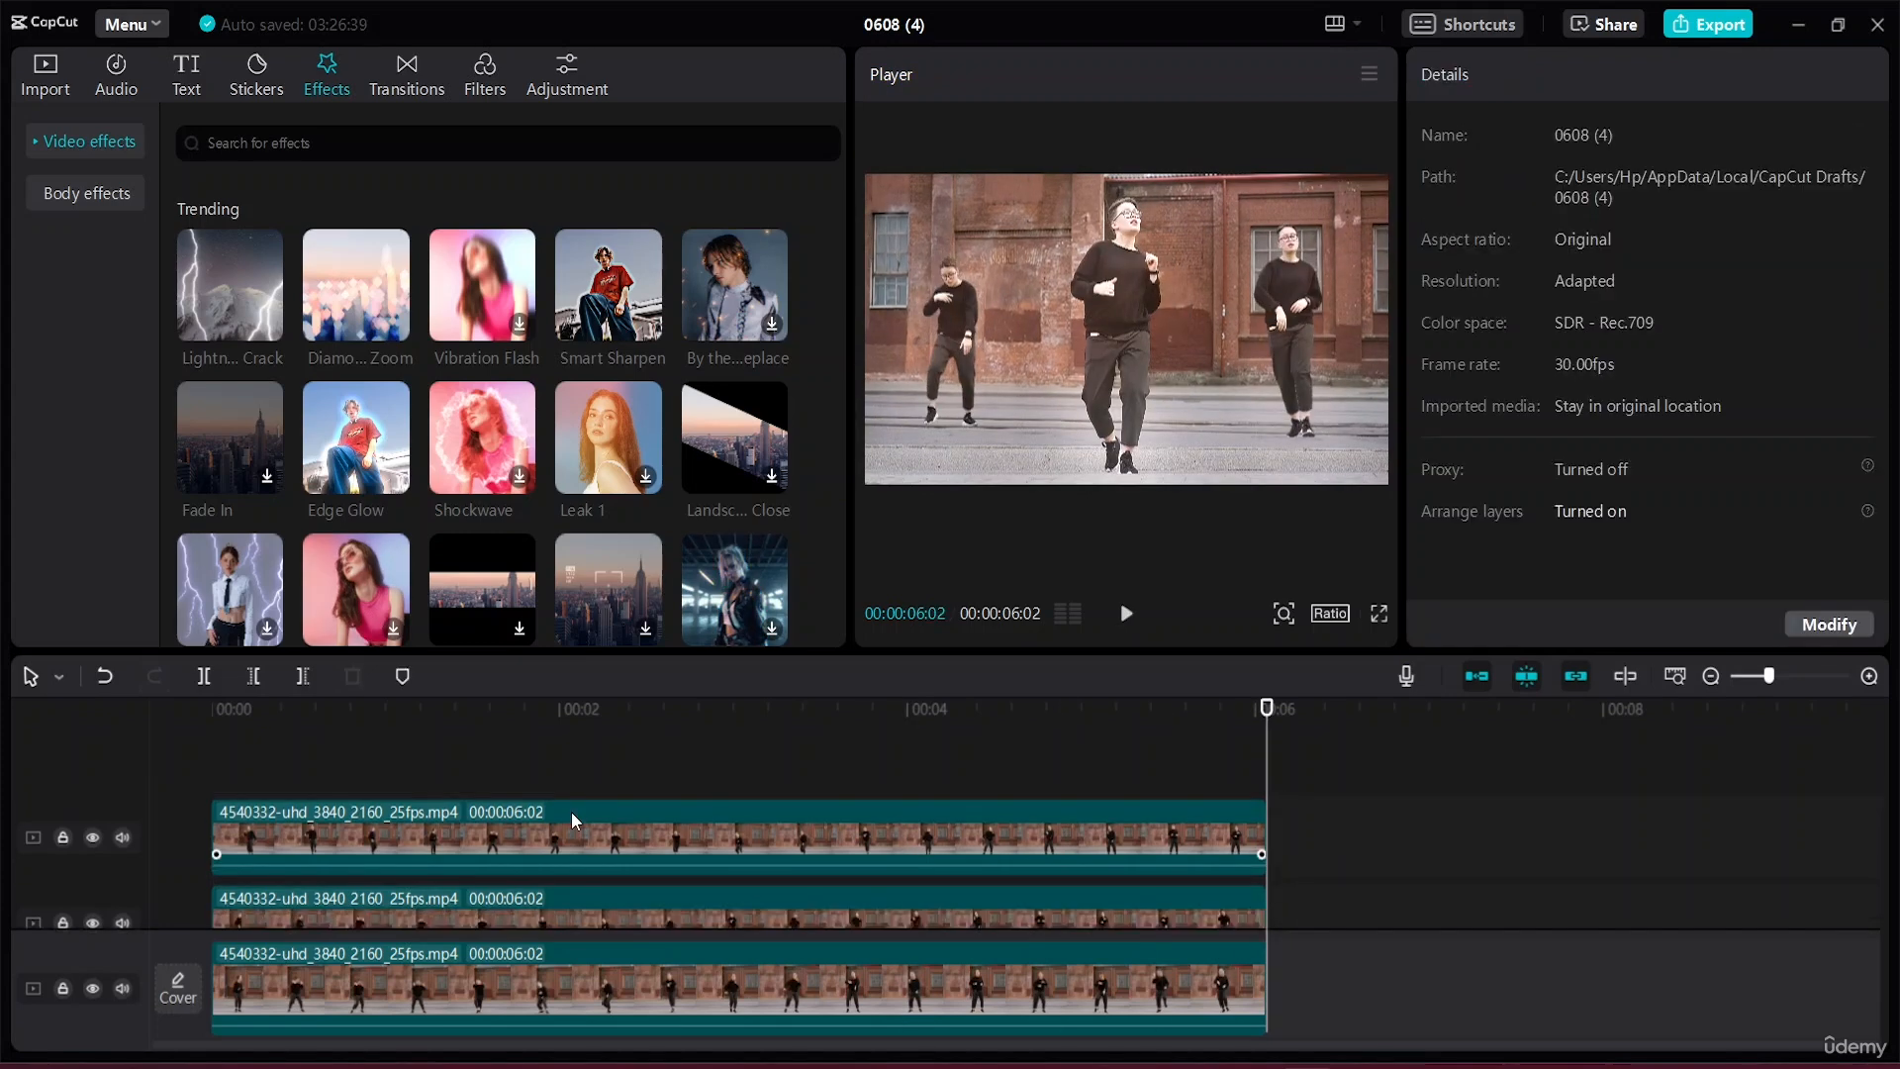
Add a Lightning effect about 1 second long at about the half-second mark and place a copy at about 4 seconds.
{"action": "scroll", "coordinate": [362, 467], "scroll_direction": "down", "scroll_amount": 3}
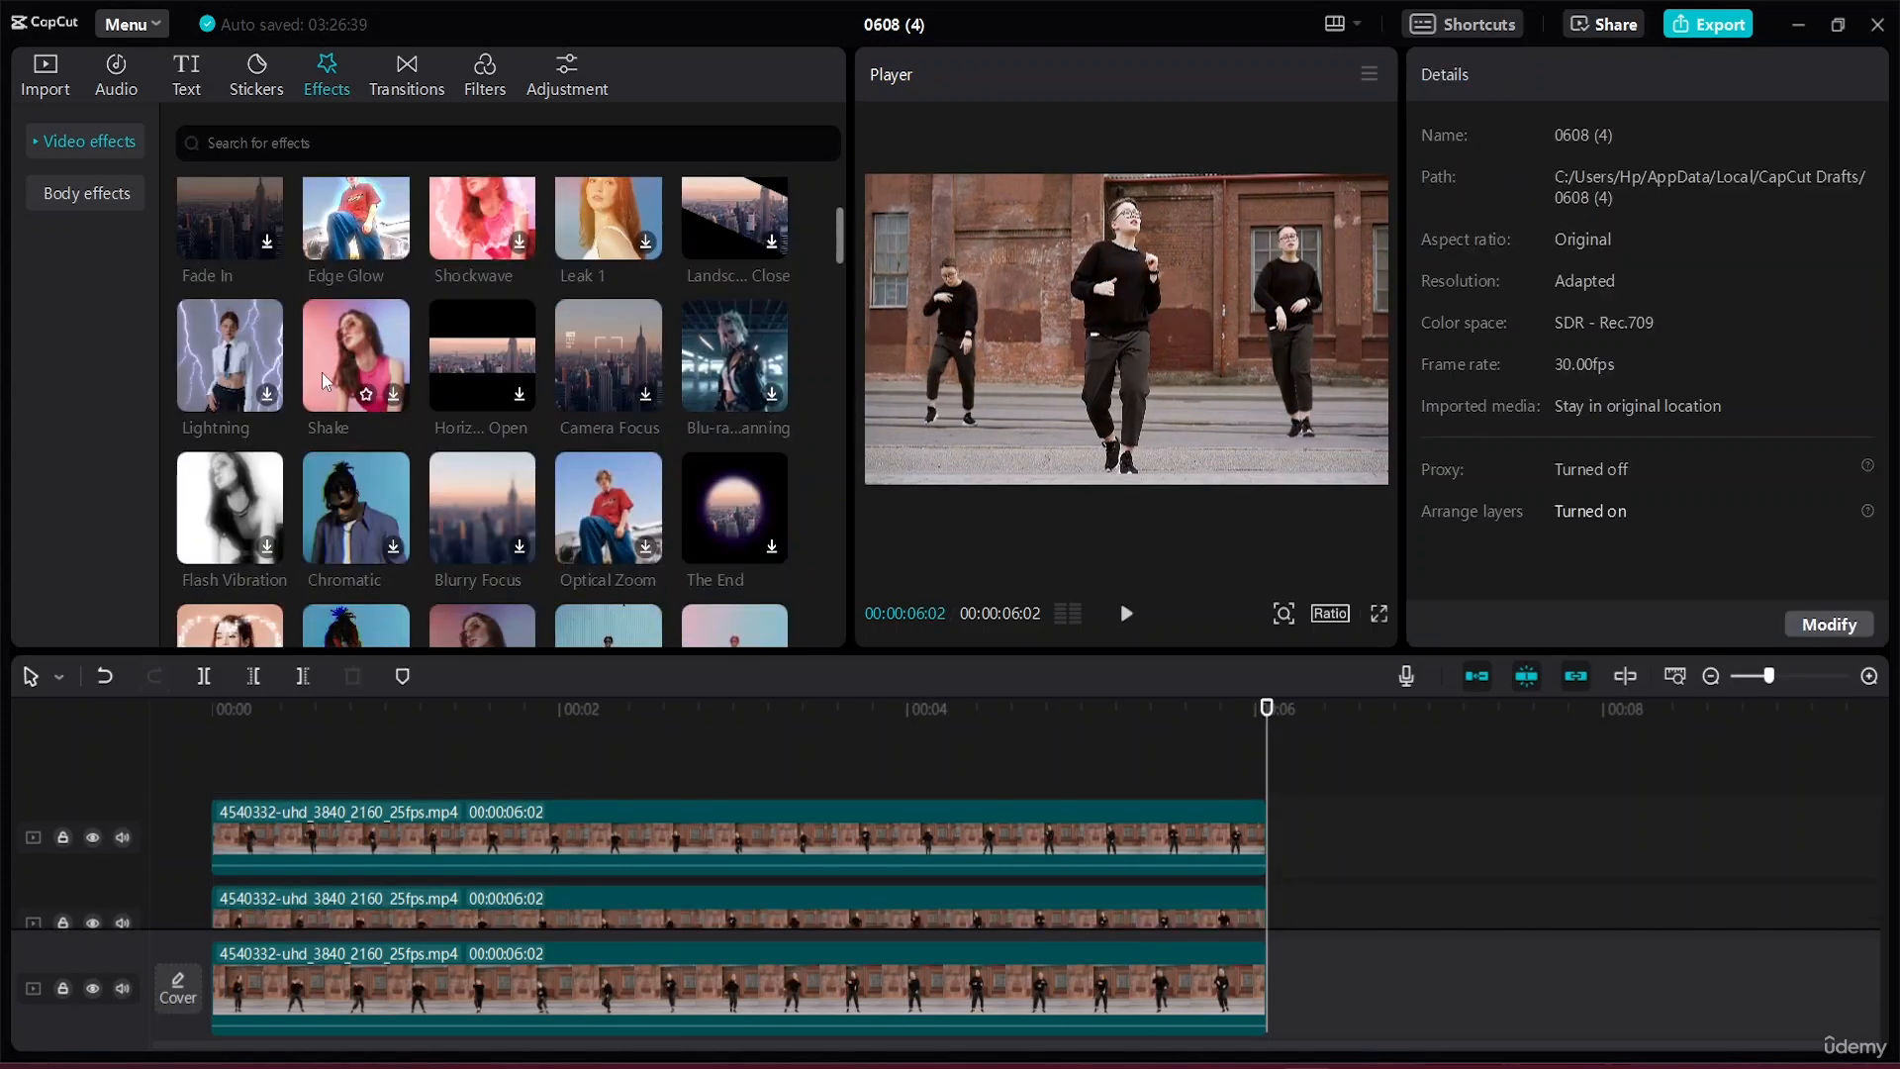
{"action": "left_click", "coordinate": [231, 378]}
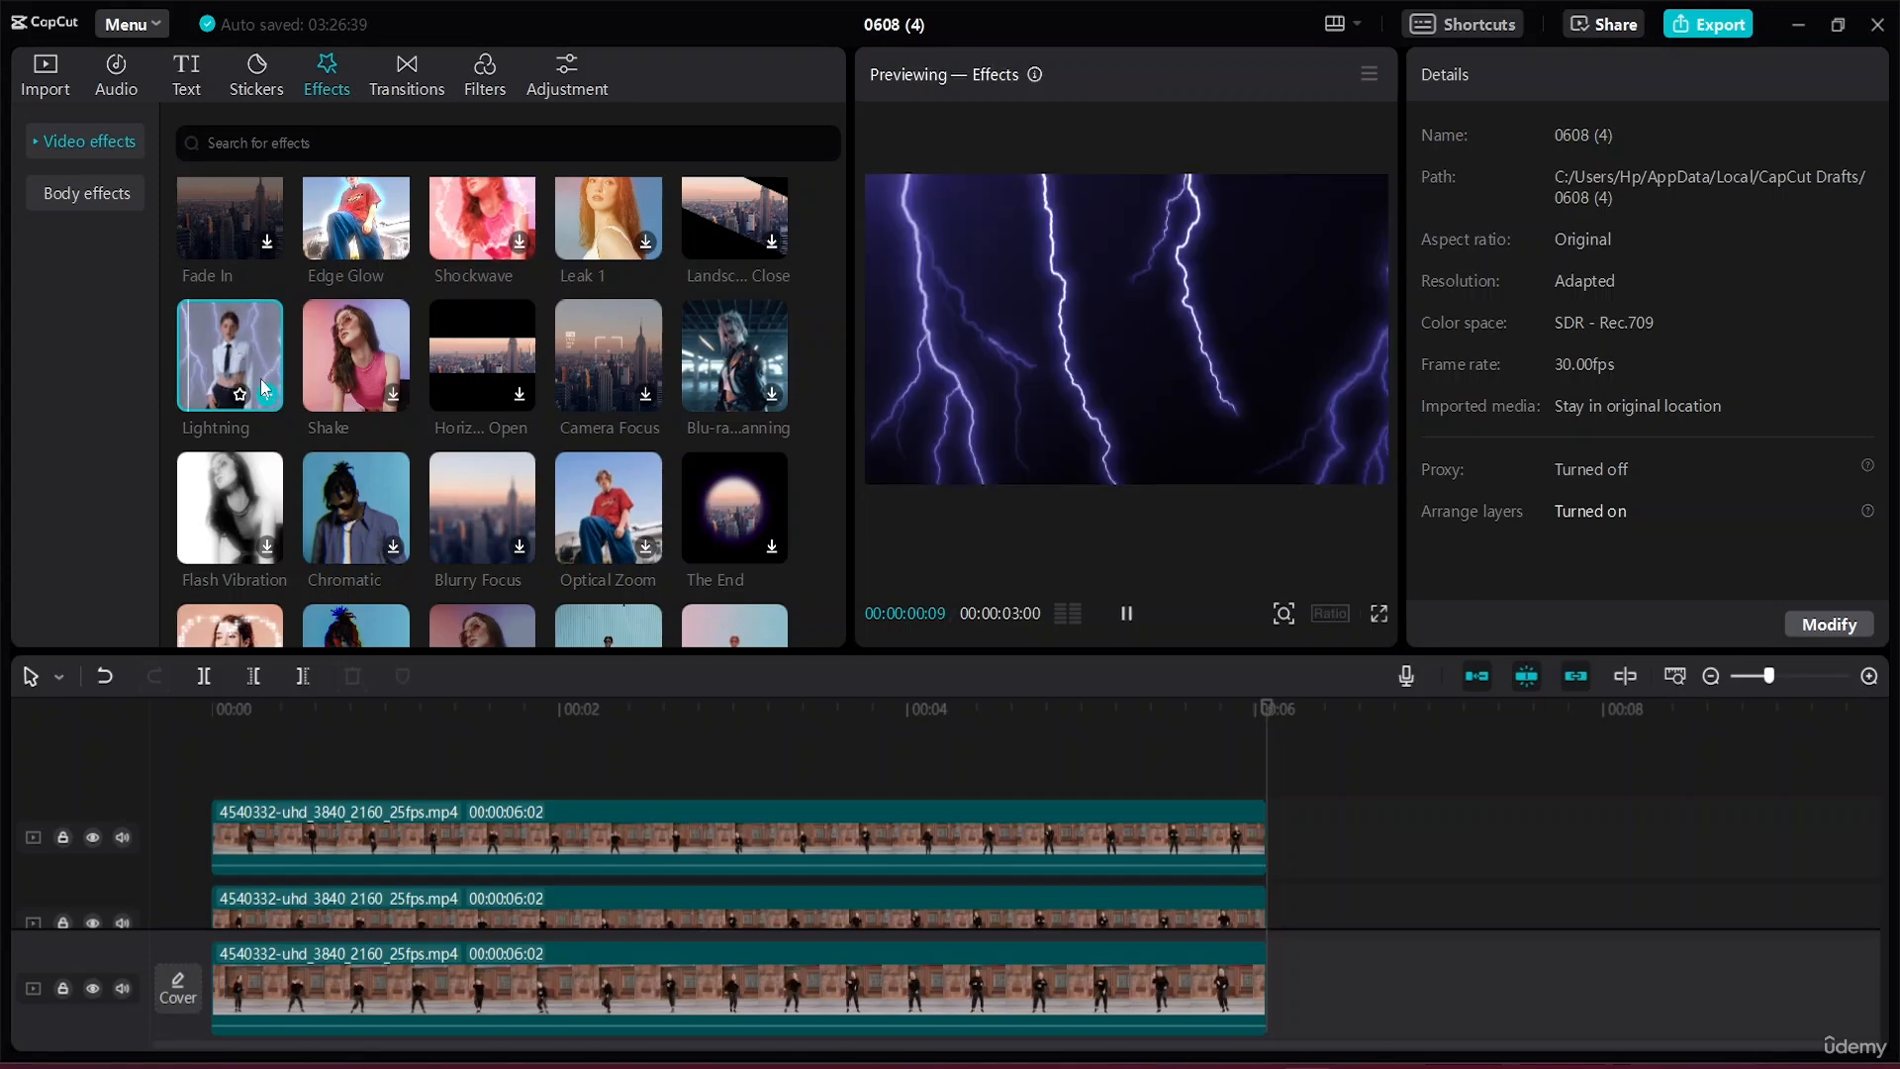
{"action": "left_click_drag", "start_coordinate": [265, 388], "coordinate": [297, 809]}
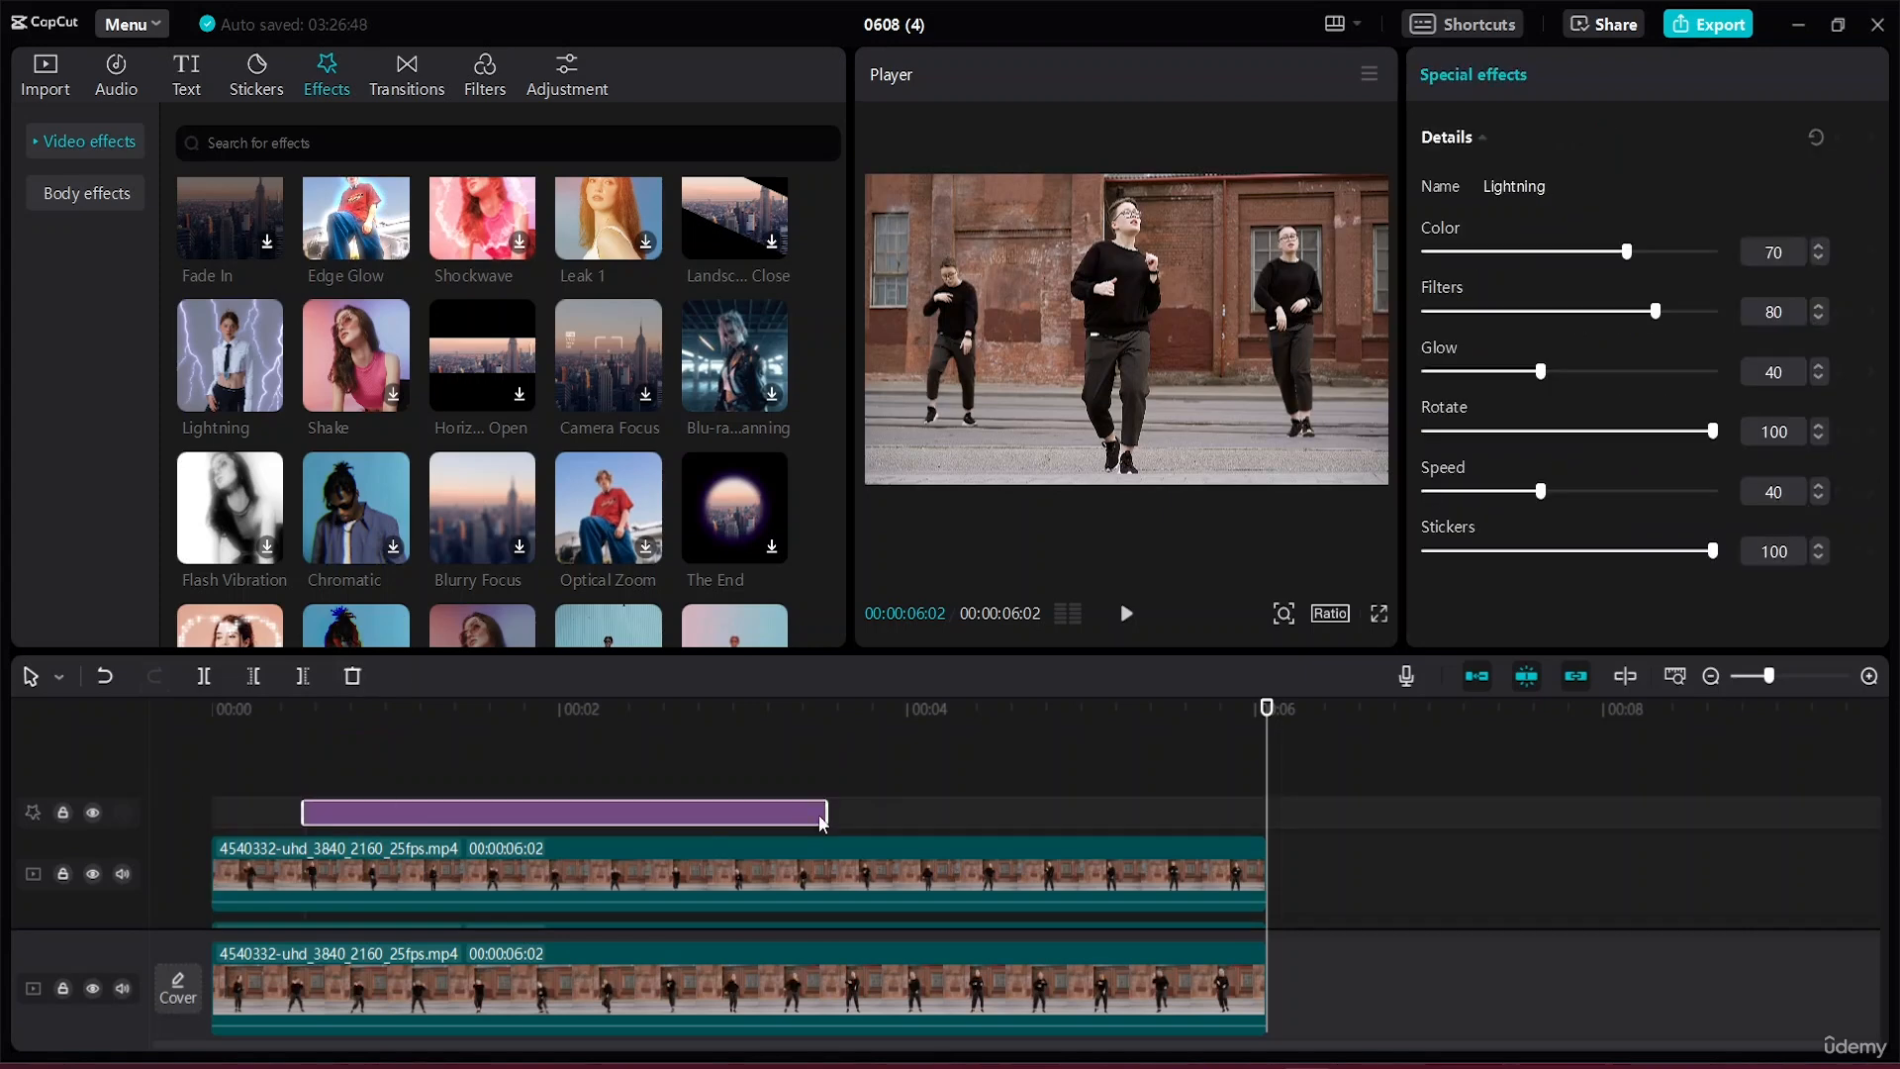
{"action": "left_click_drag", "start_coordinate": [821, 807], "coordinate": [474, 807]}
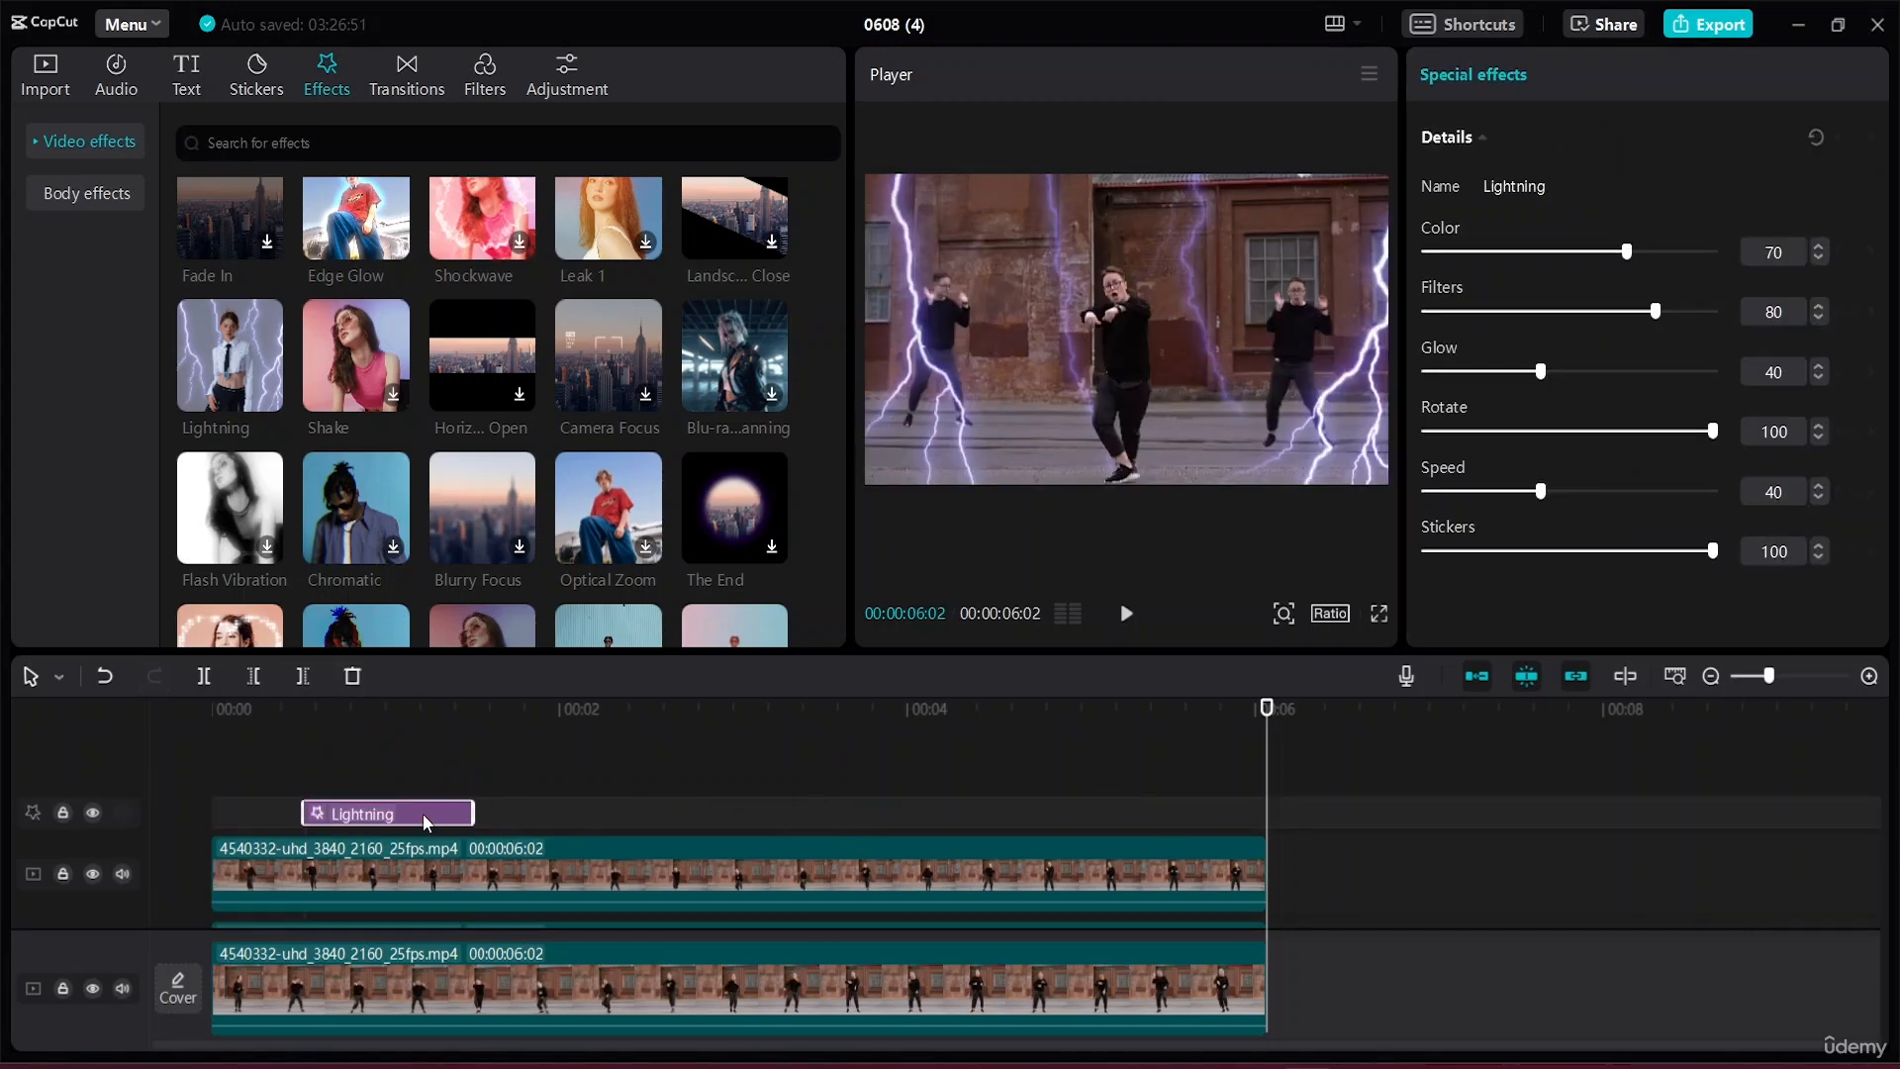
{"action": "left_click_drag", "start_coordinate": [423, 813], "coordinate": [1048, 815]}
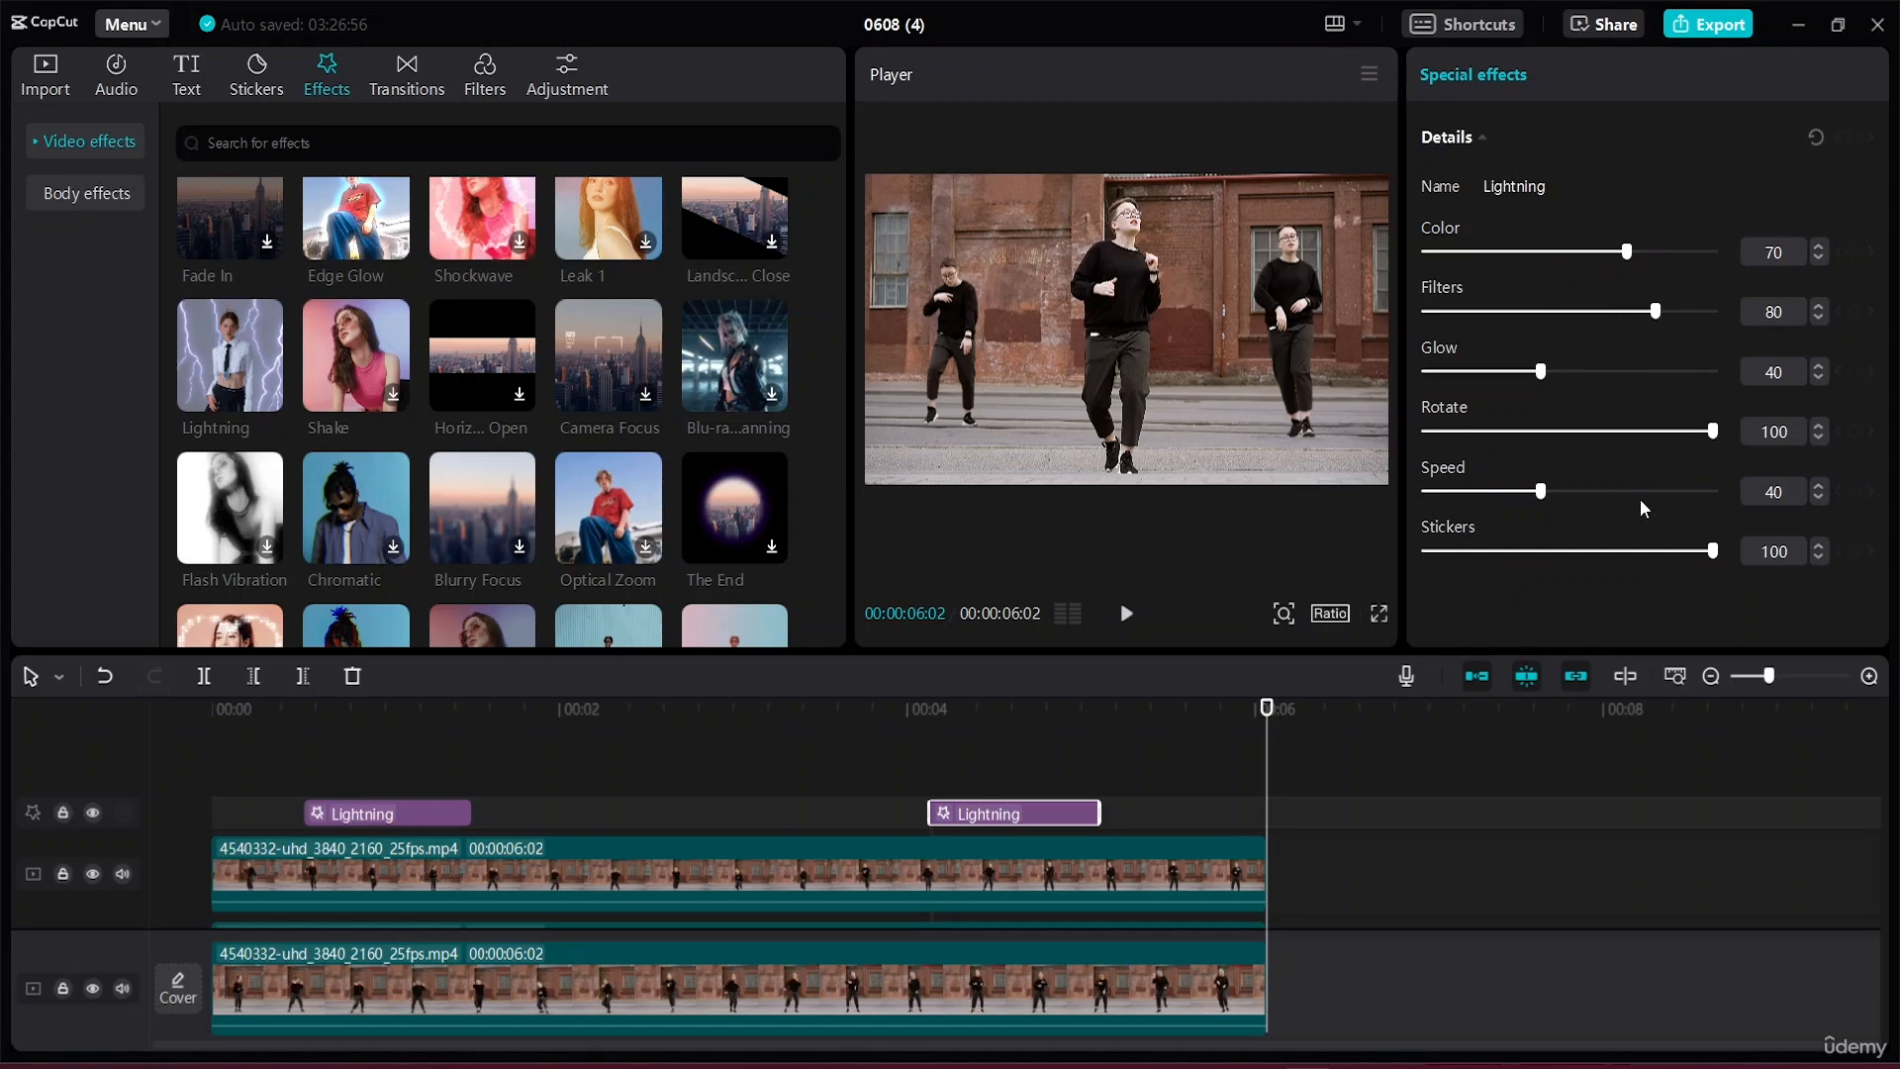
Lower the Speed setting of both Lightning effects and play the composite from the start.
{"action": "left_click_drag", "start_coordinate": [1547, 493], "coordinate": [1526, 493]}
{"action": "left_click", "coordinate": [421, 815]}
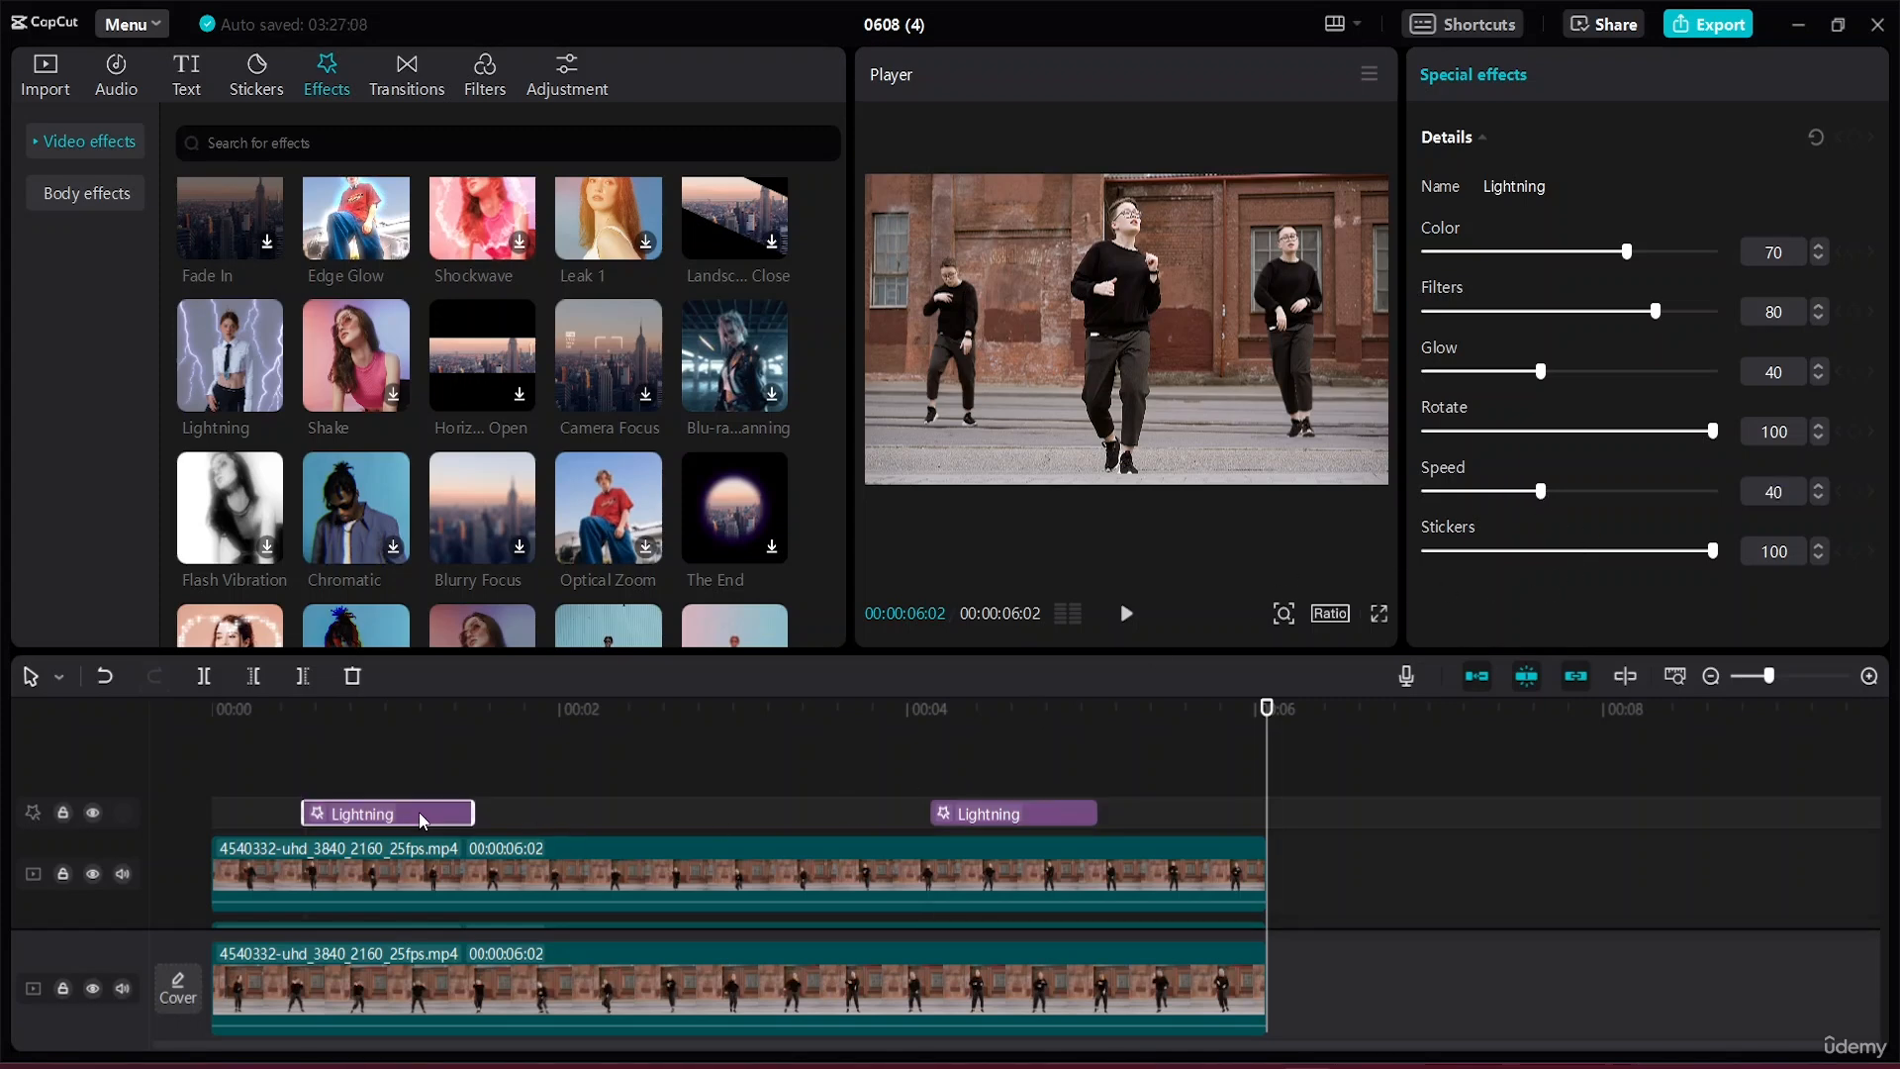
{"action": "left_click", "coordinate": [1778, 500]}
{"action": "key", "text": "BackSpace"}
{"action": "type", "text": "3"}
{"action": "key", "text": "Return"}
{"action": "left_click", "coordinate": [1423, 792]}
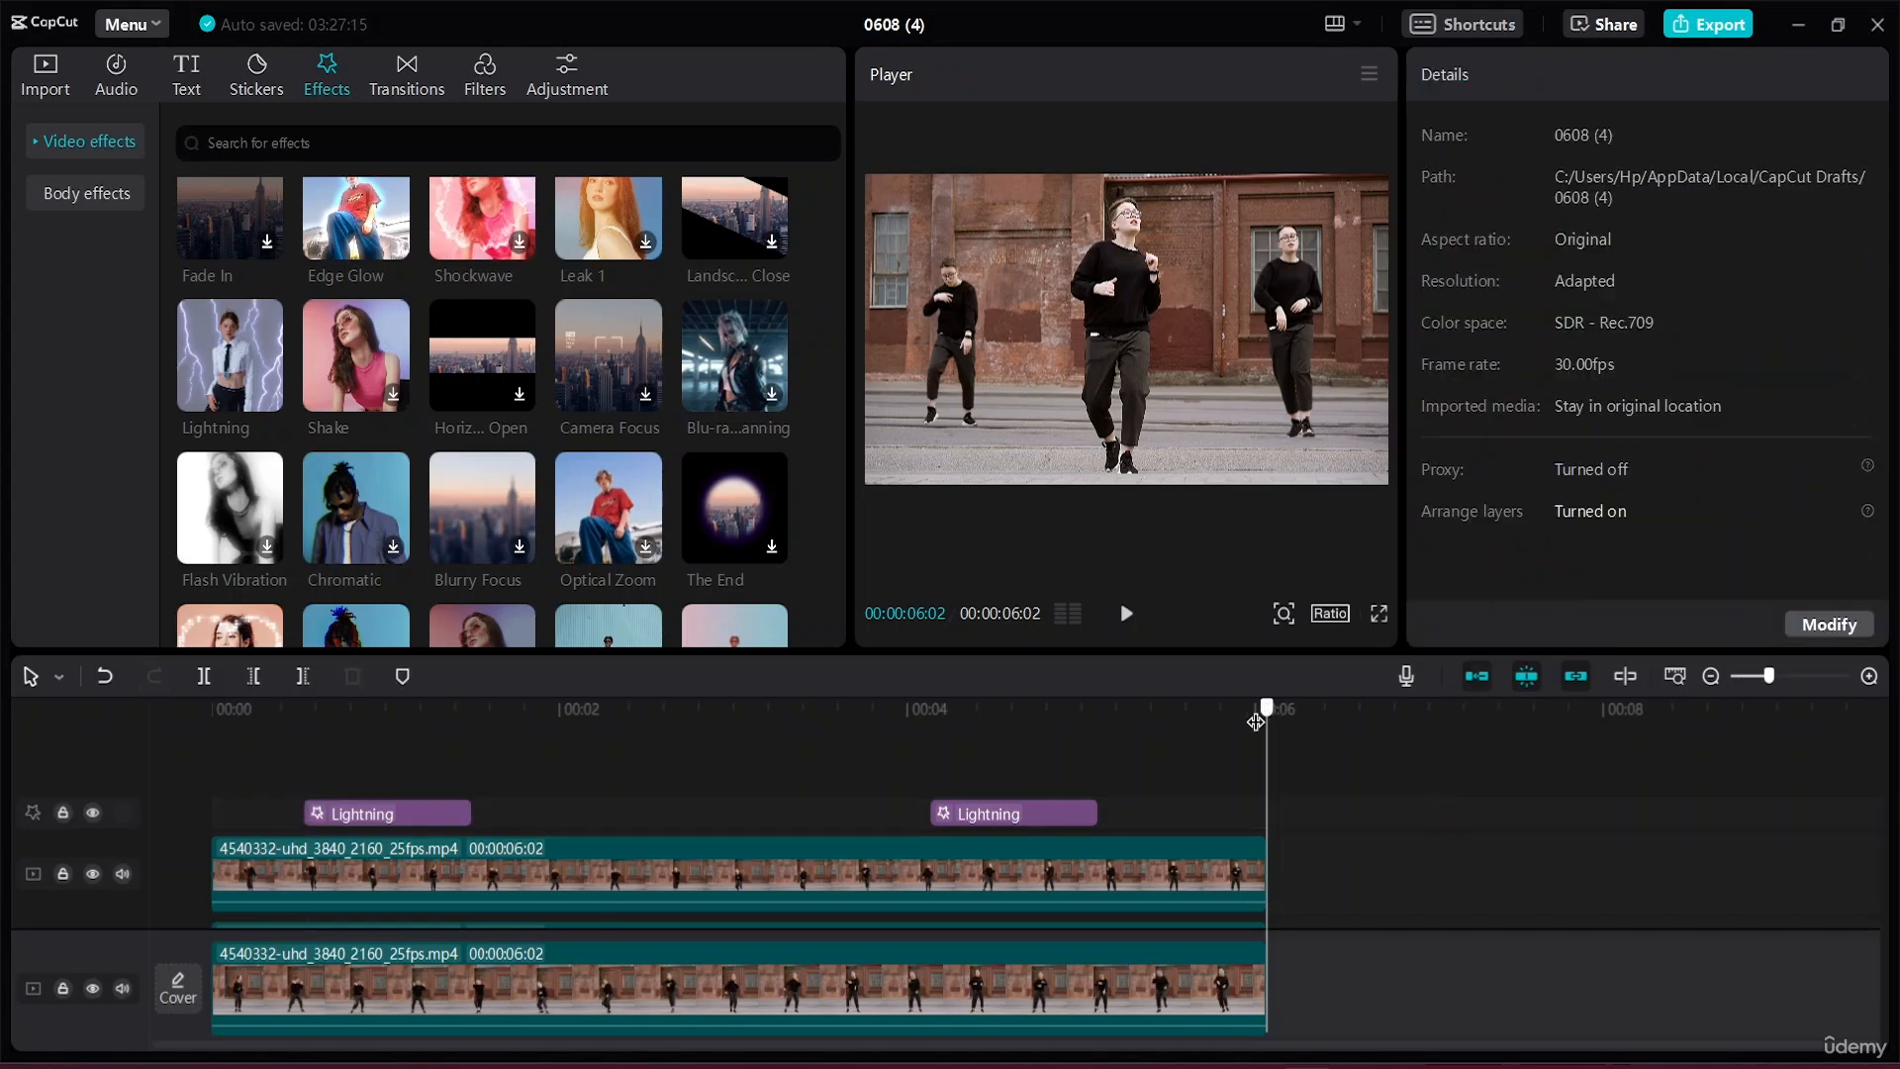
{"action": "left_click_drag", "start_coordinate": [1277, 713], "coordinate": [212, 711]}
{"action": "key", "text": "space"}
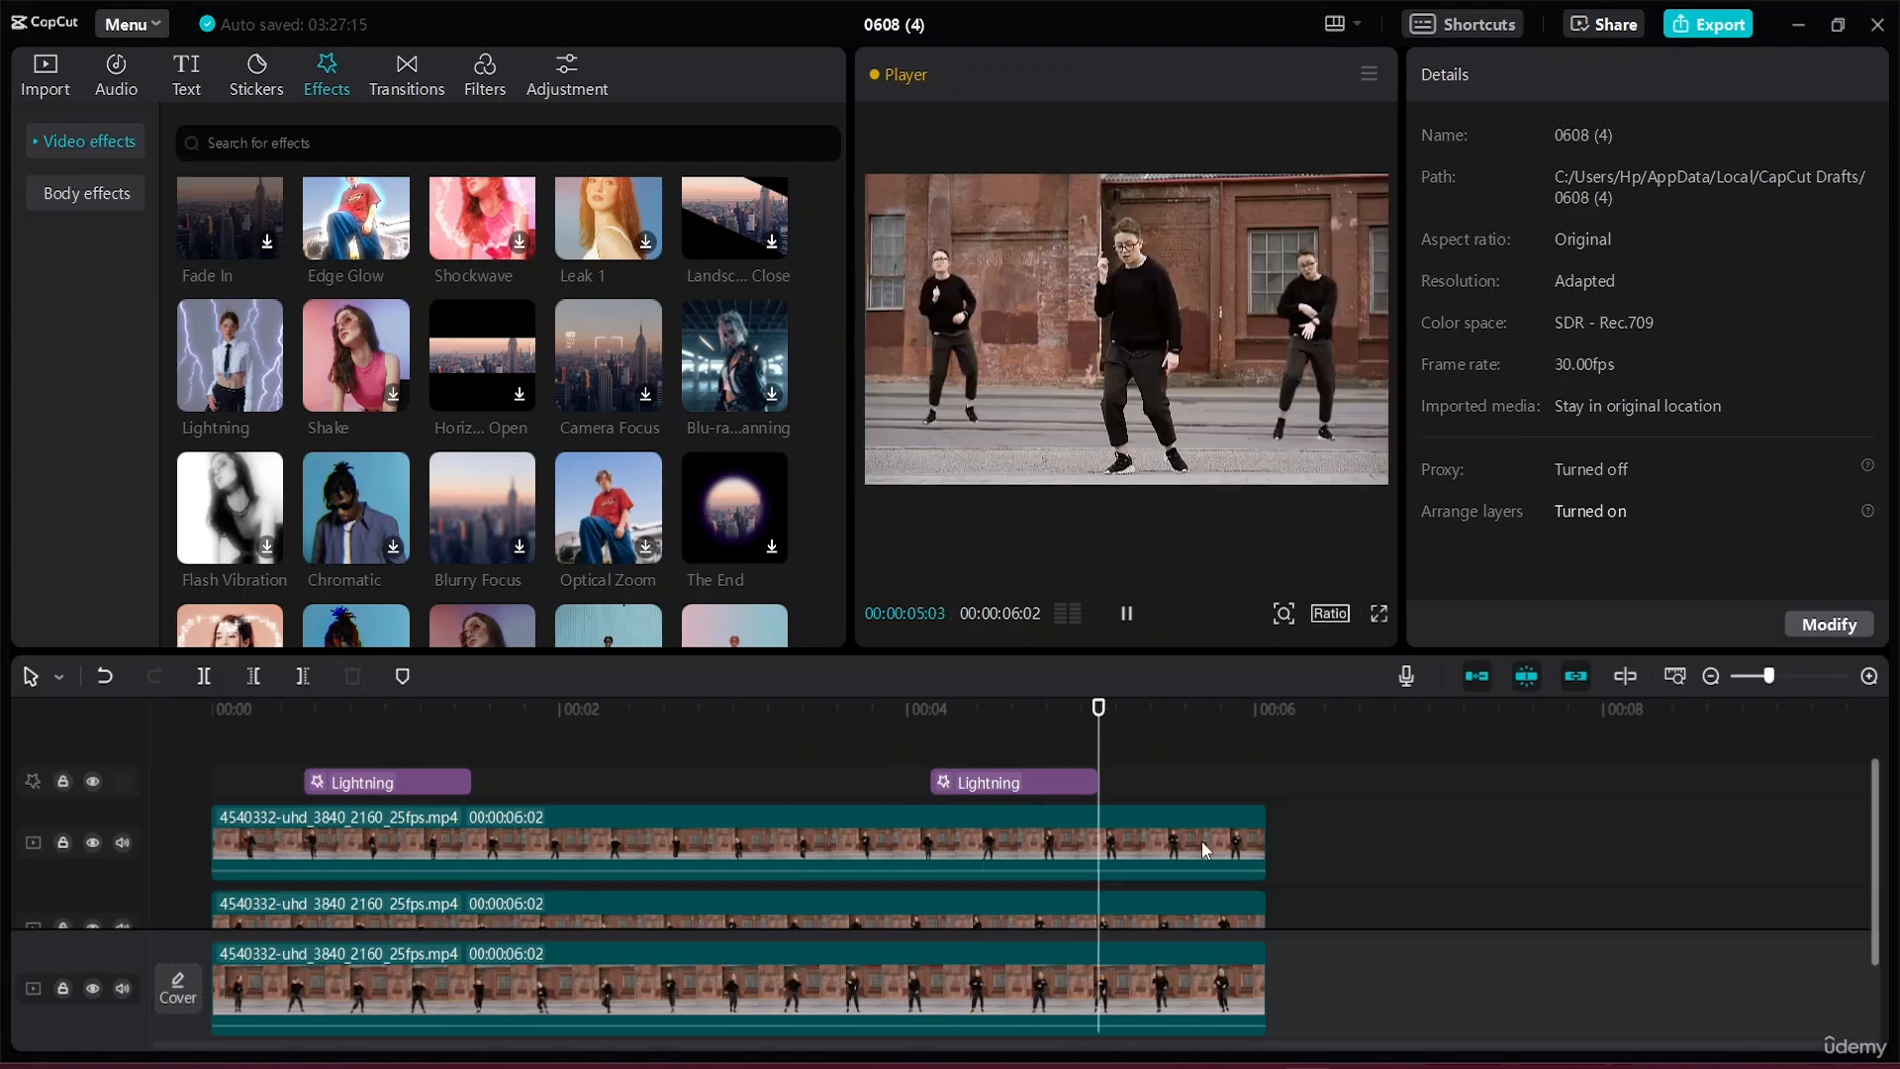
Search the sound effects library for "Lighting".
{"action": "left_click", "coordinate": [126, 87]}
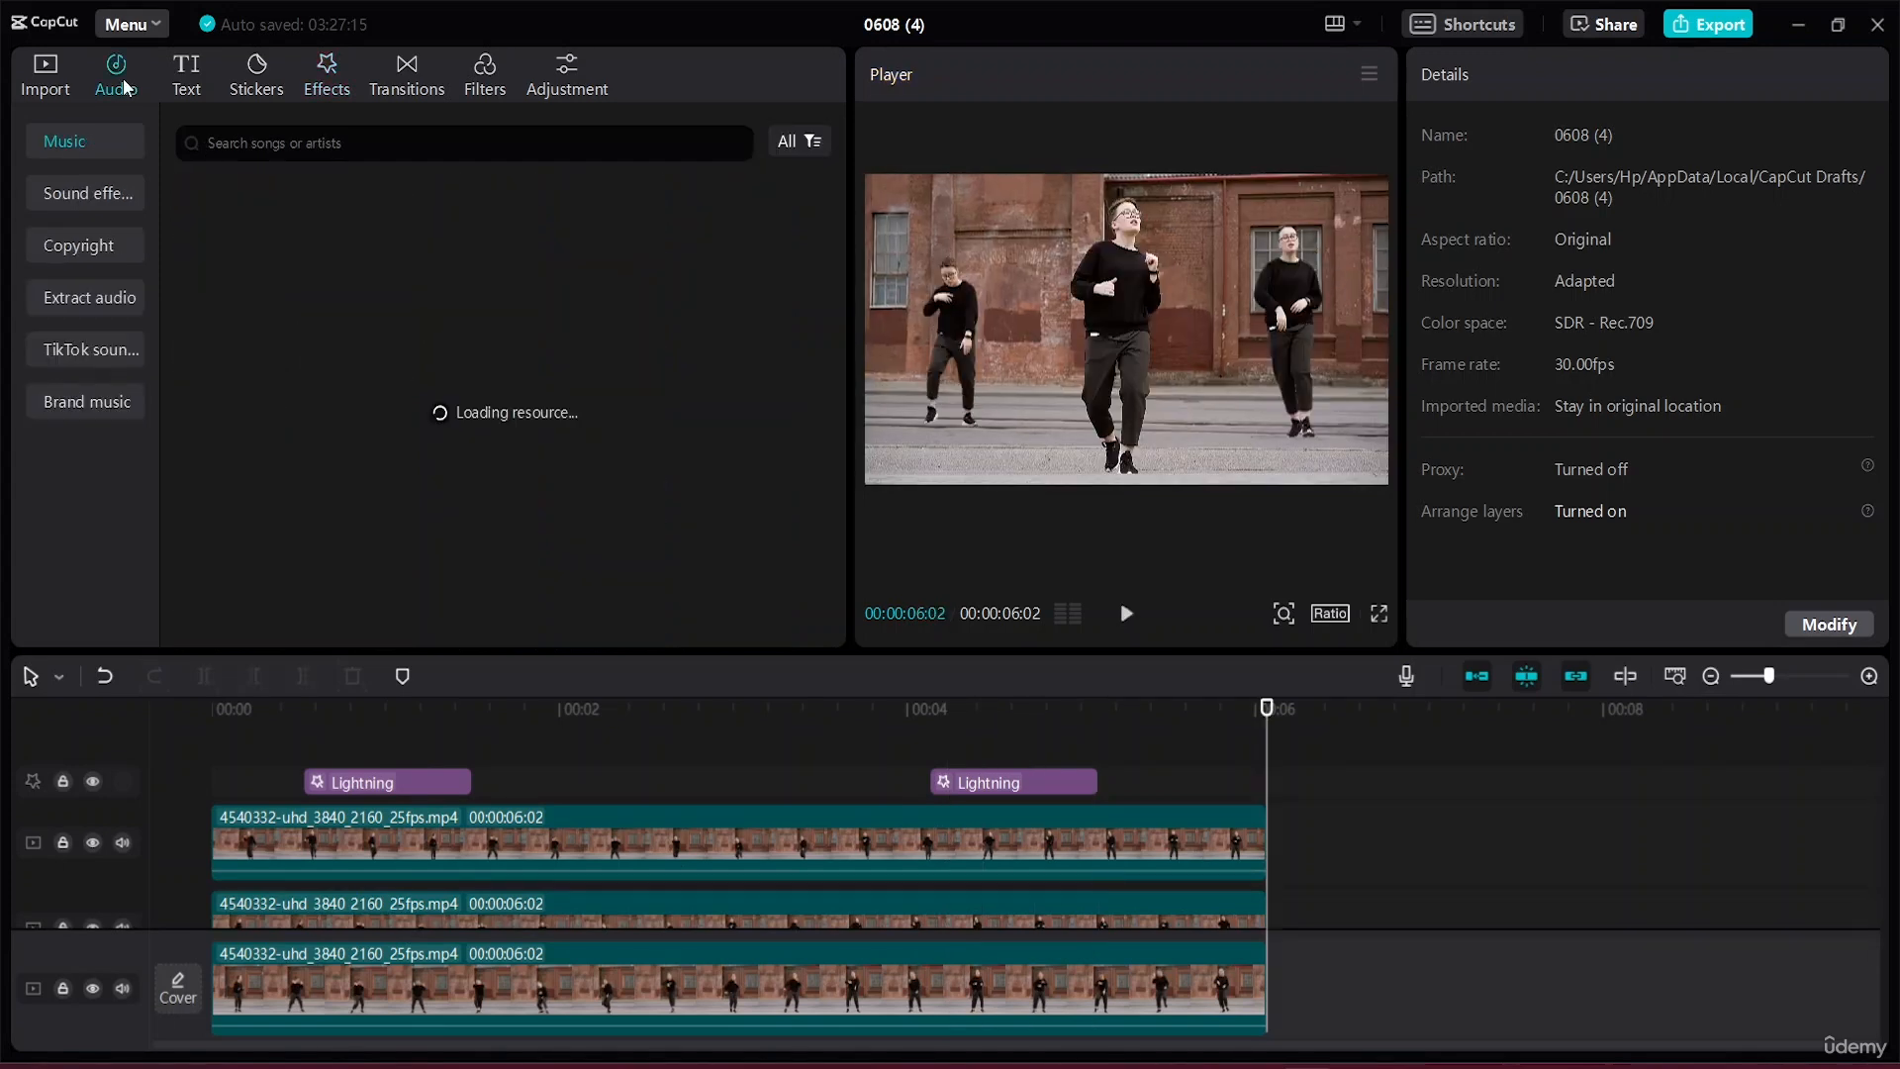
{"action": "left_click", "coordinate": [87, 195]}
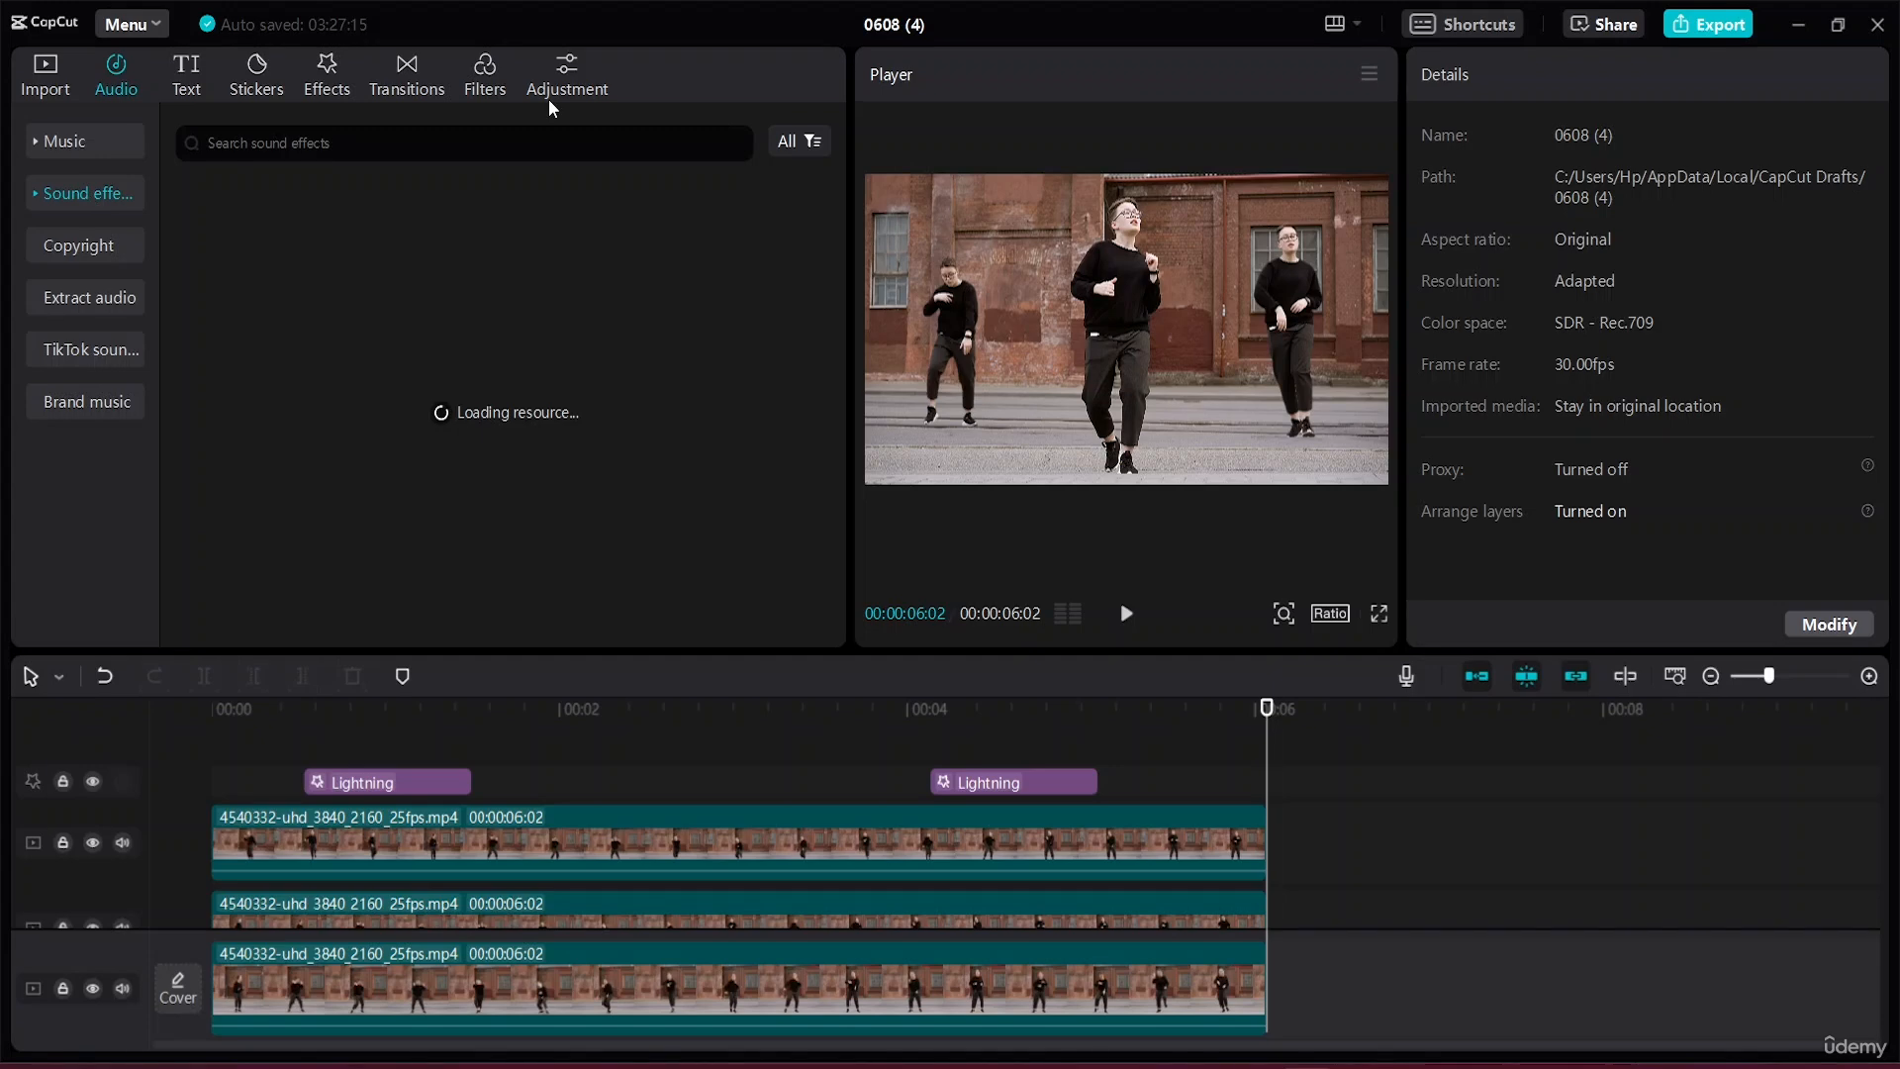
{"action": "left_click", "coordinate": [256, 143]}
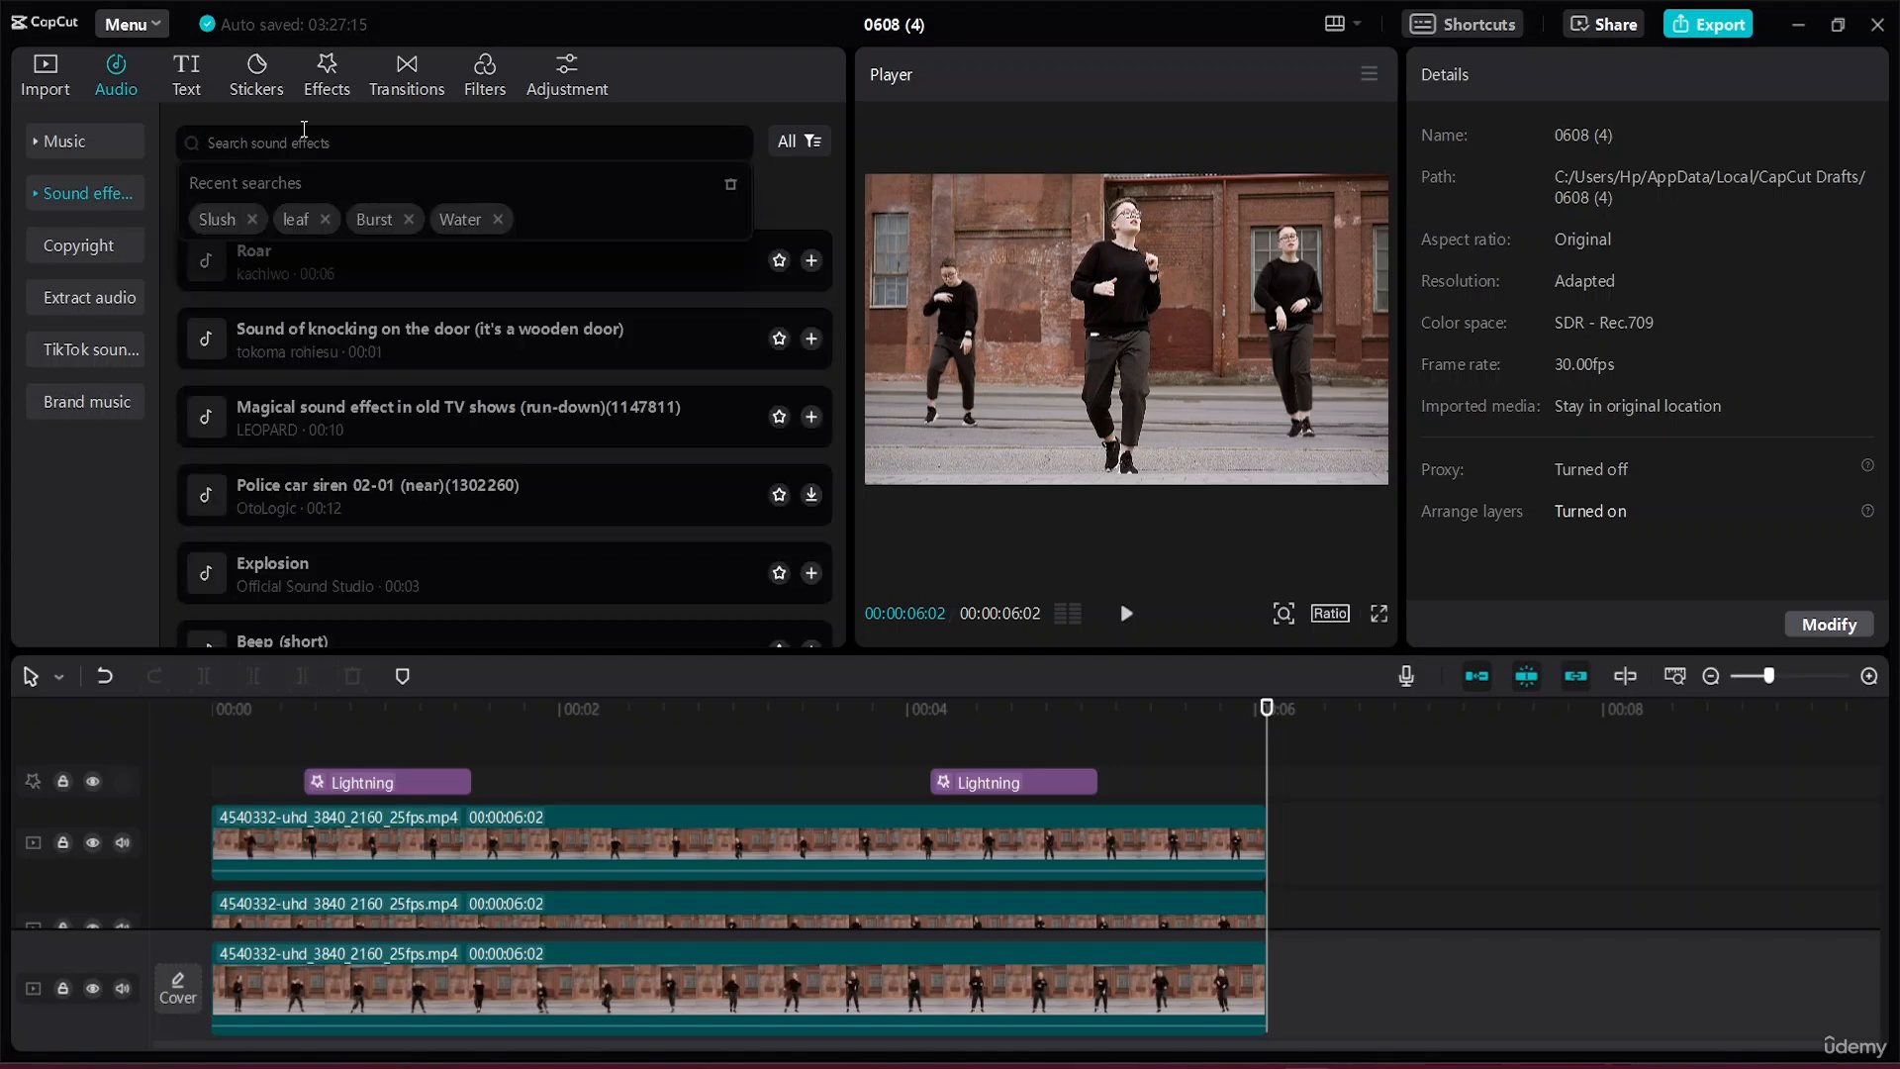
{"action": "type", "text": "Light"}
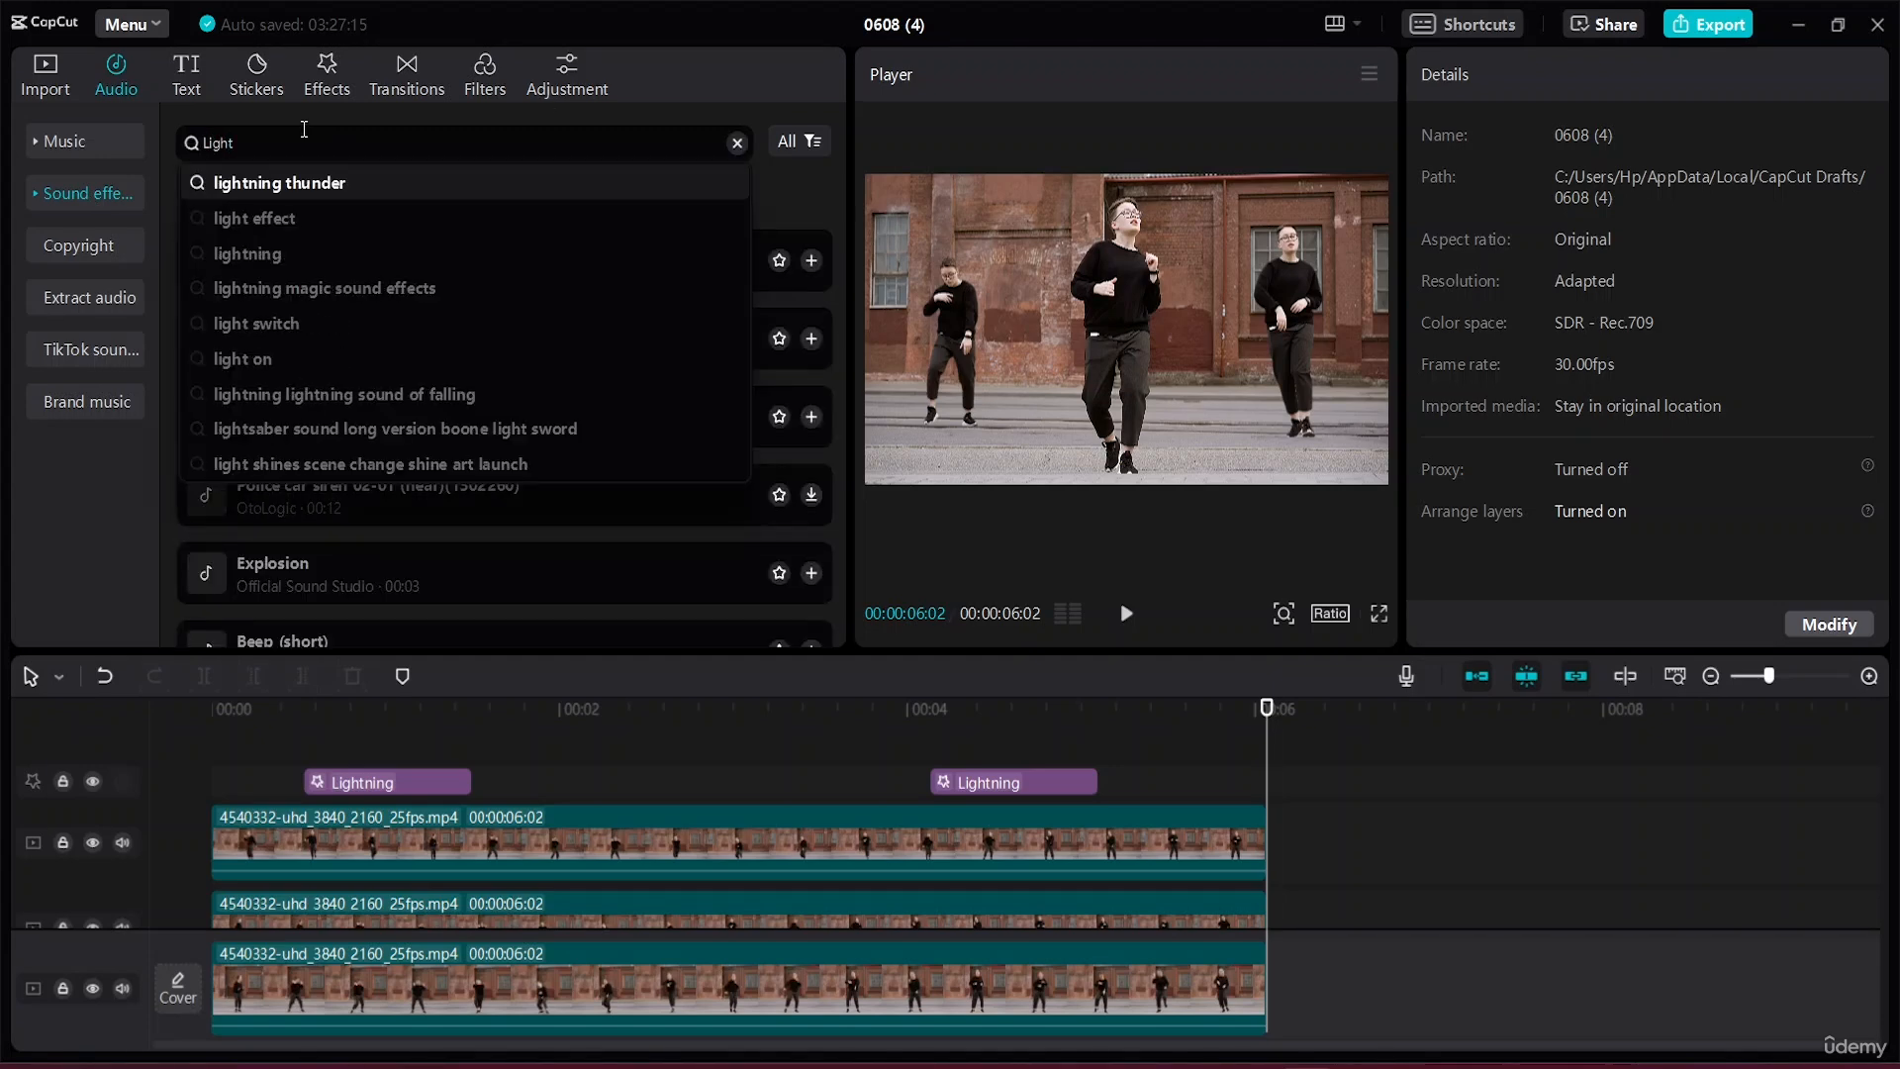
{"action": "type", "text": "ing"}
{"action": "key", "text": "Return"}
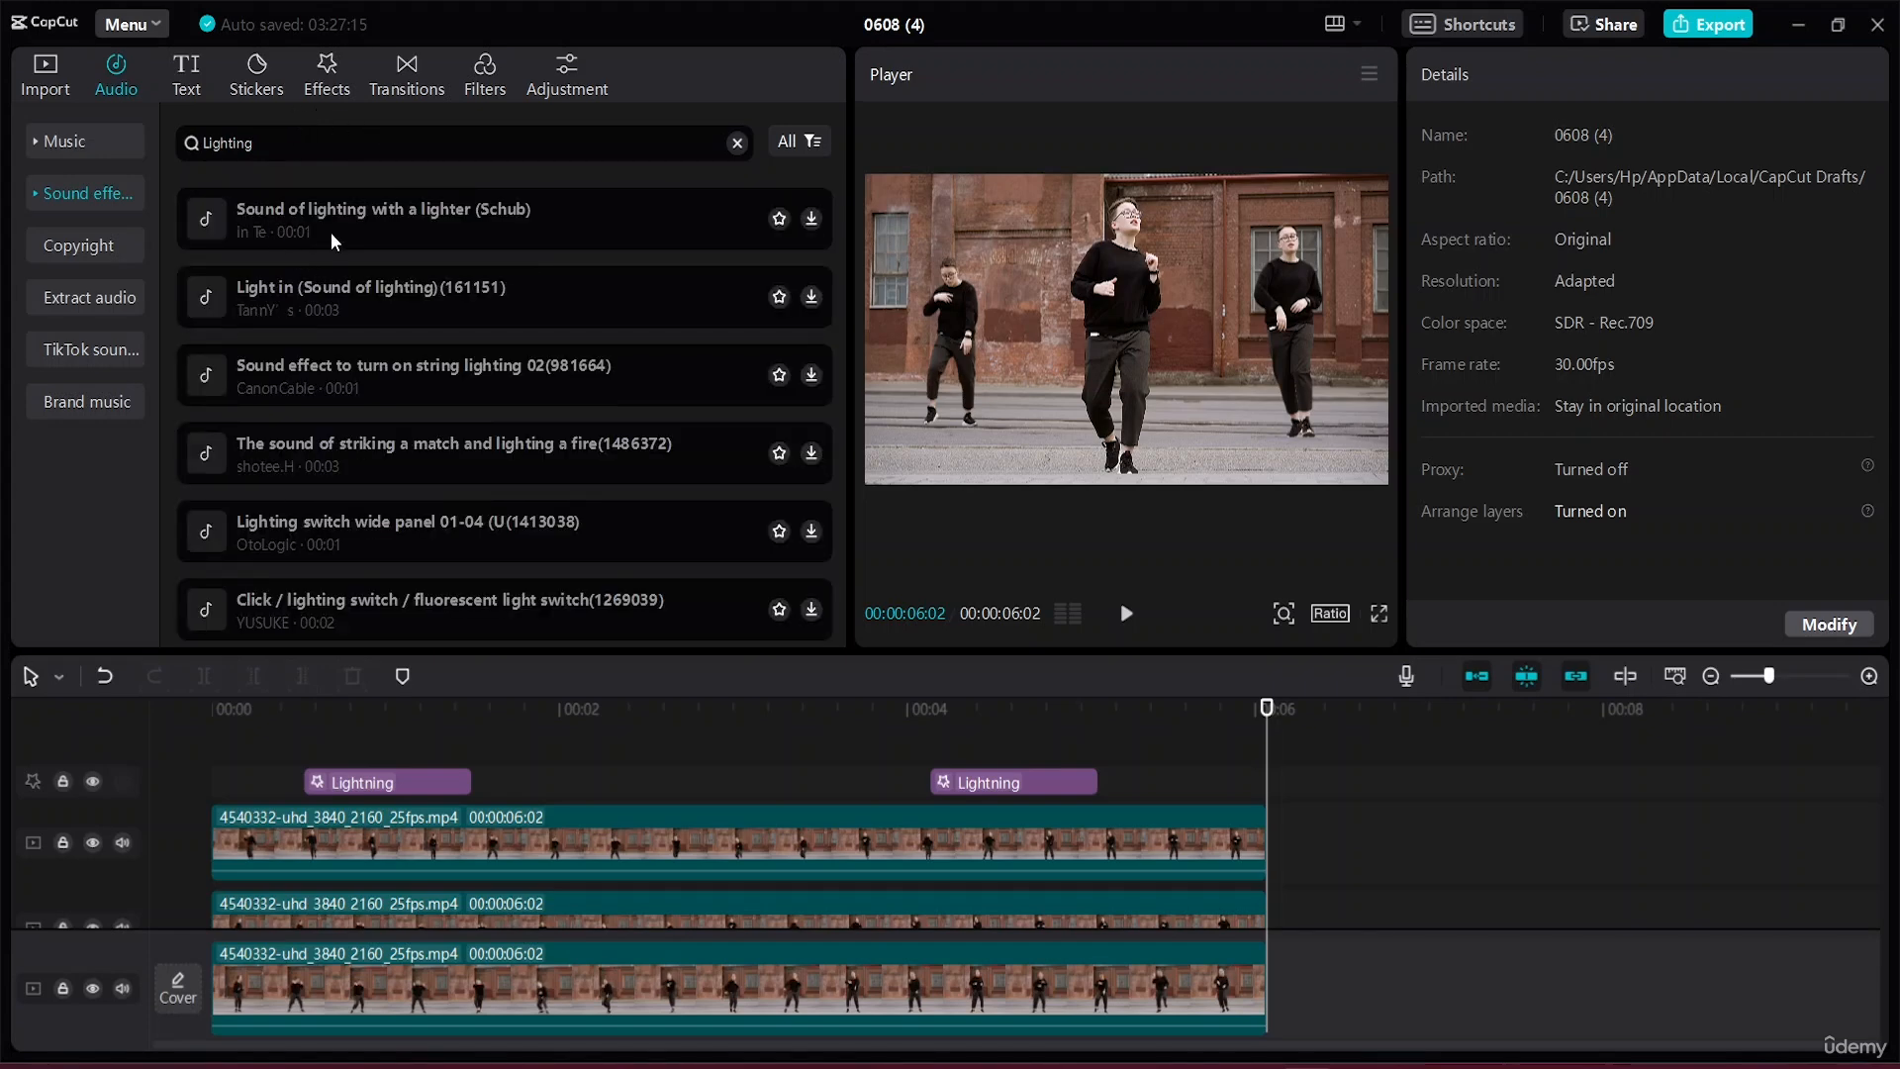
Preview the first four "Lighting" sound effects, including the lighter, light-in, string lighting and match-striking sounds.
{"action": "left_click", "coordinate": [312, 300]}
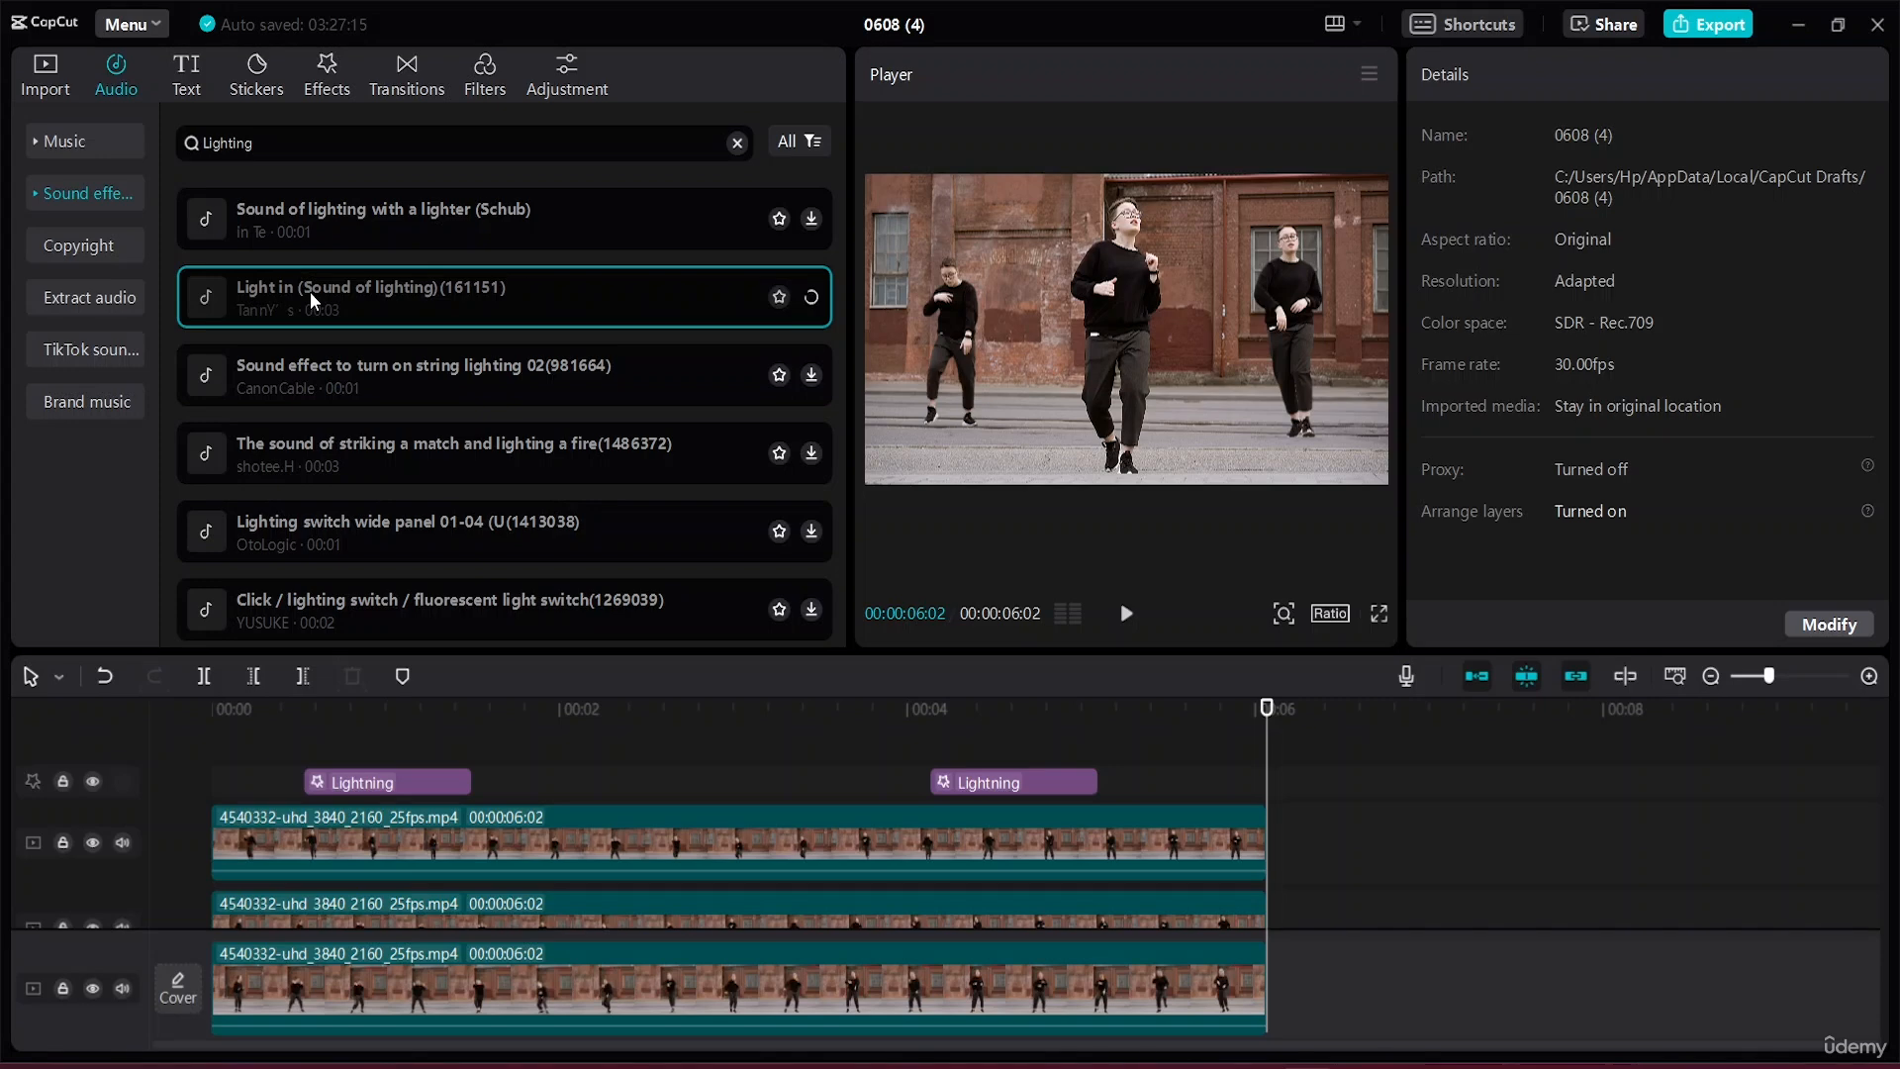
{"action": "left_click", "coordinate": [356, 220]}
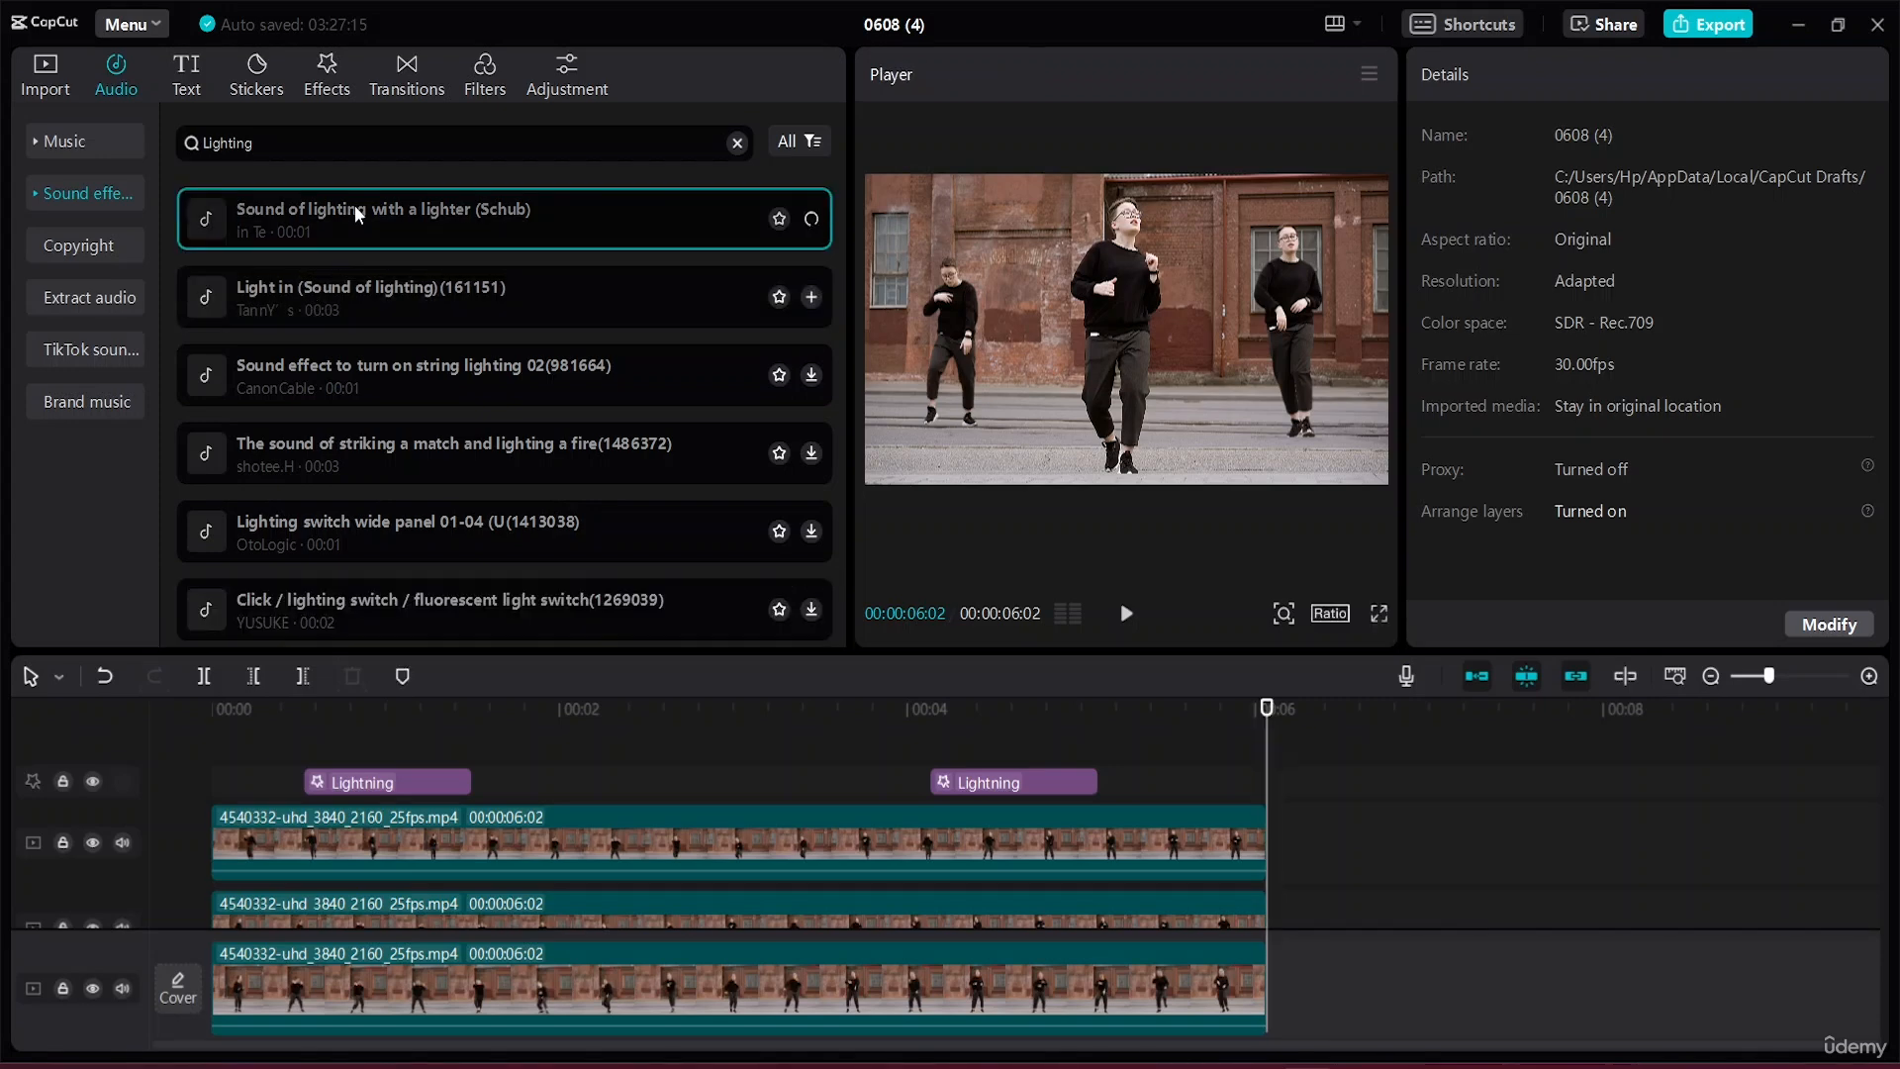
{"action": "left_click", "coordinate": [331, 381]}
{"action": "left_click", "coordinate": [370, 472]}
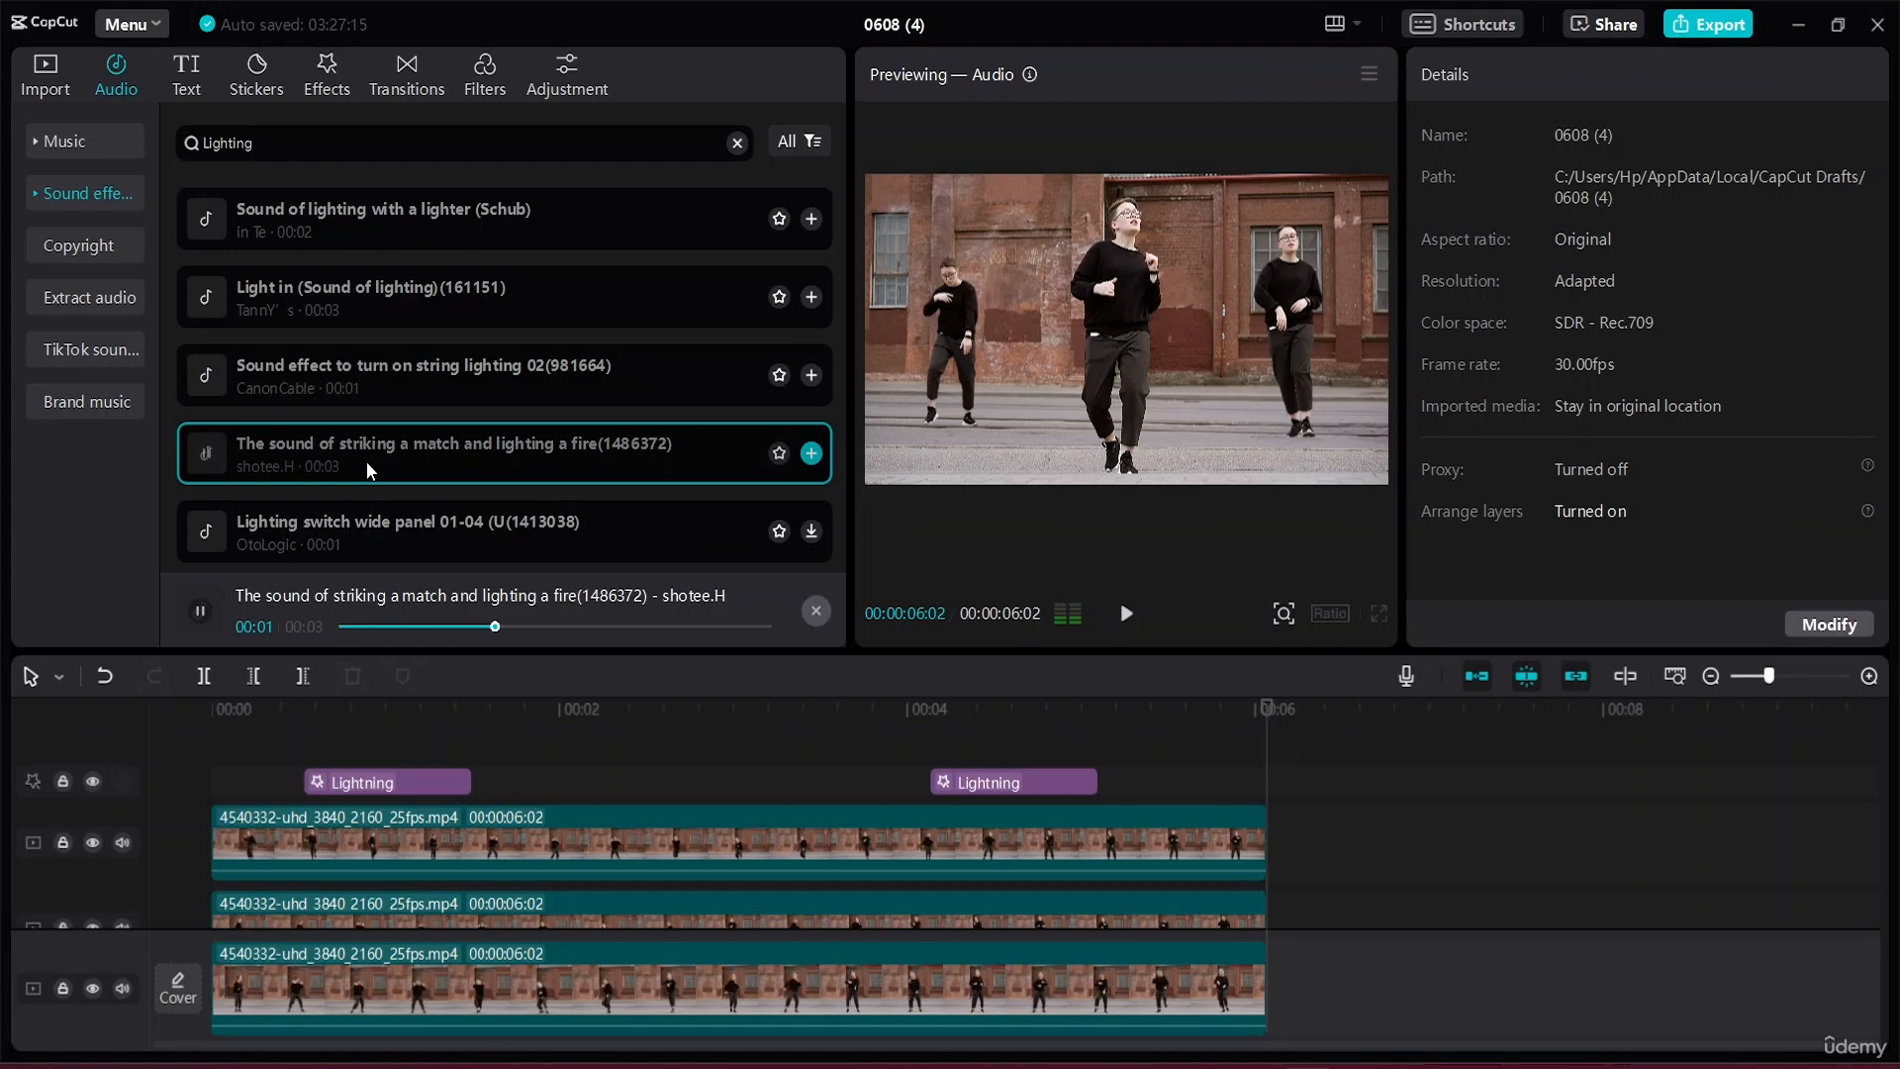
{"action": "left_click", "coordinate": [259, 302]}
{"action": "left_click", "coordinate": [299, 230]}
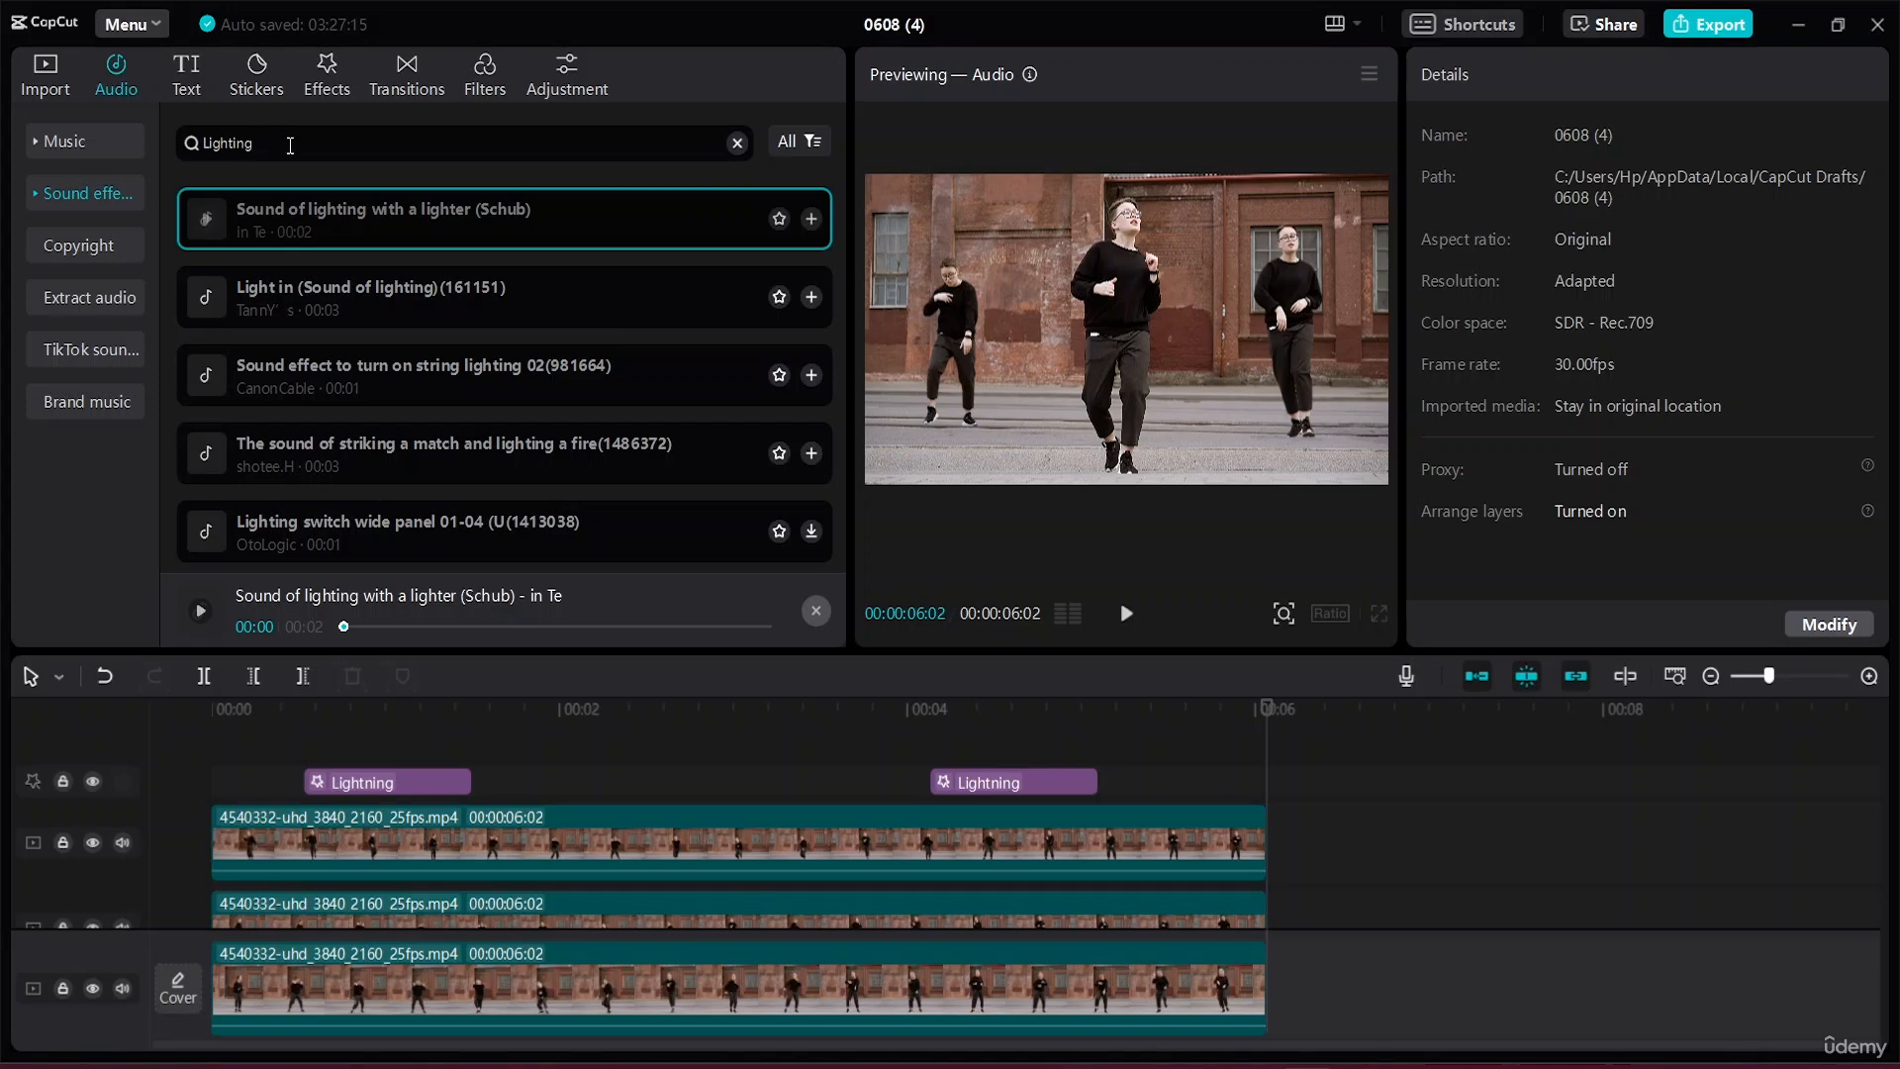
Replace the sound effect search term with "Thunder" and run the search.
{"action": "key", "text": "BackSpace"}
{"action": "key", "text": "BackSpace"}
{"action": "key", "text": "BackSpace"}
{"action": "key", "text": "BackSpace"}
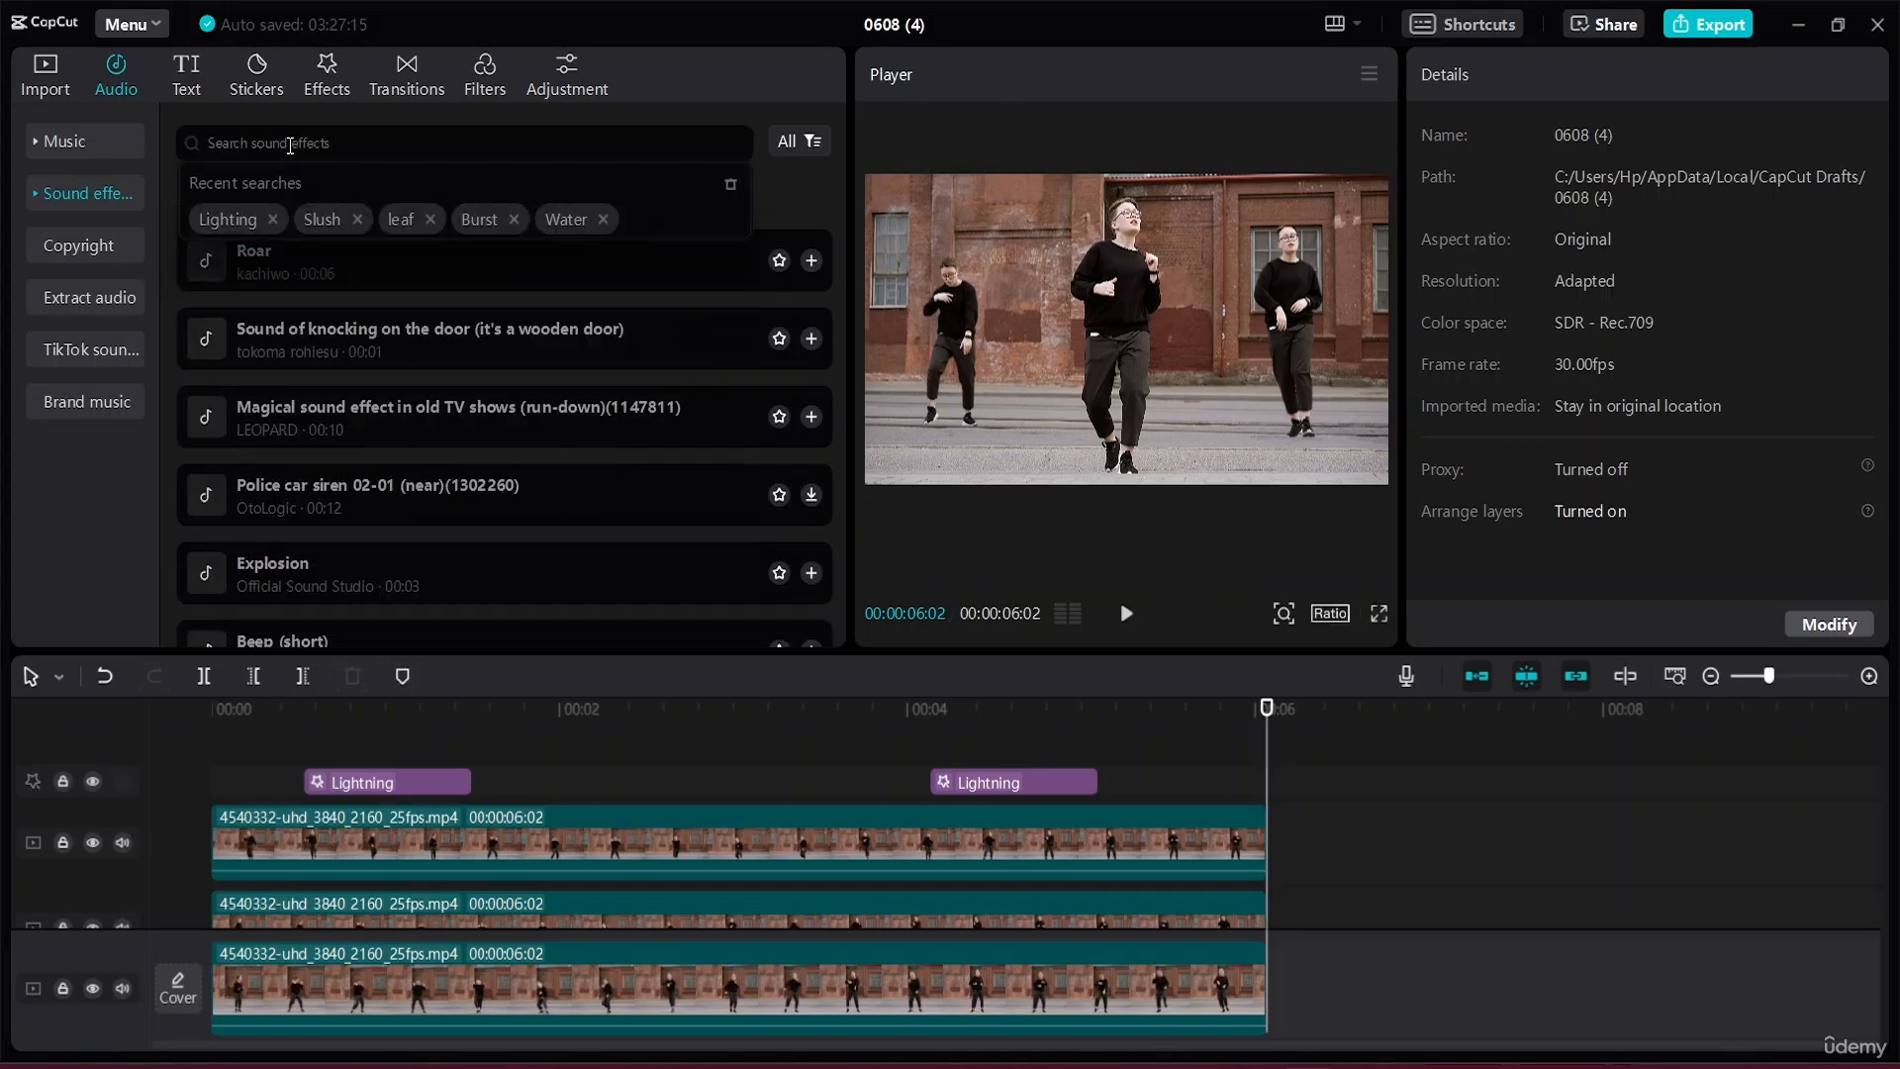
{"action": "type", "text": "Thun"}
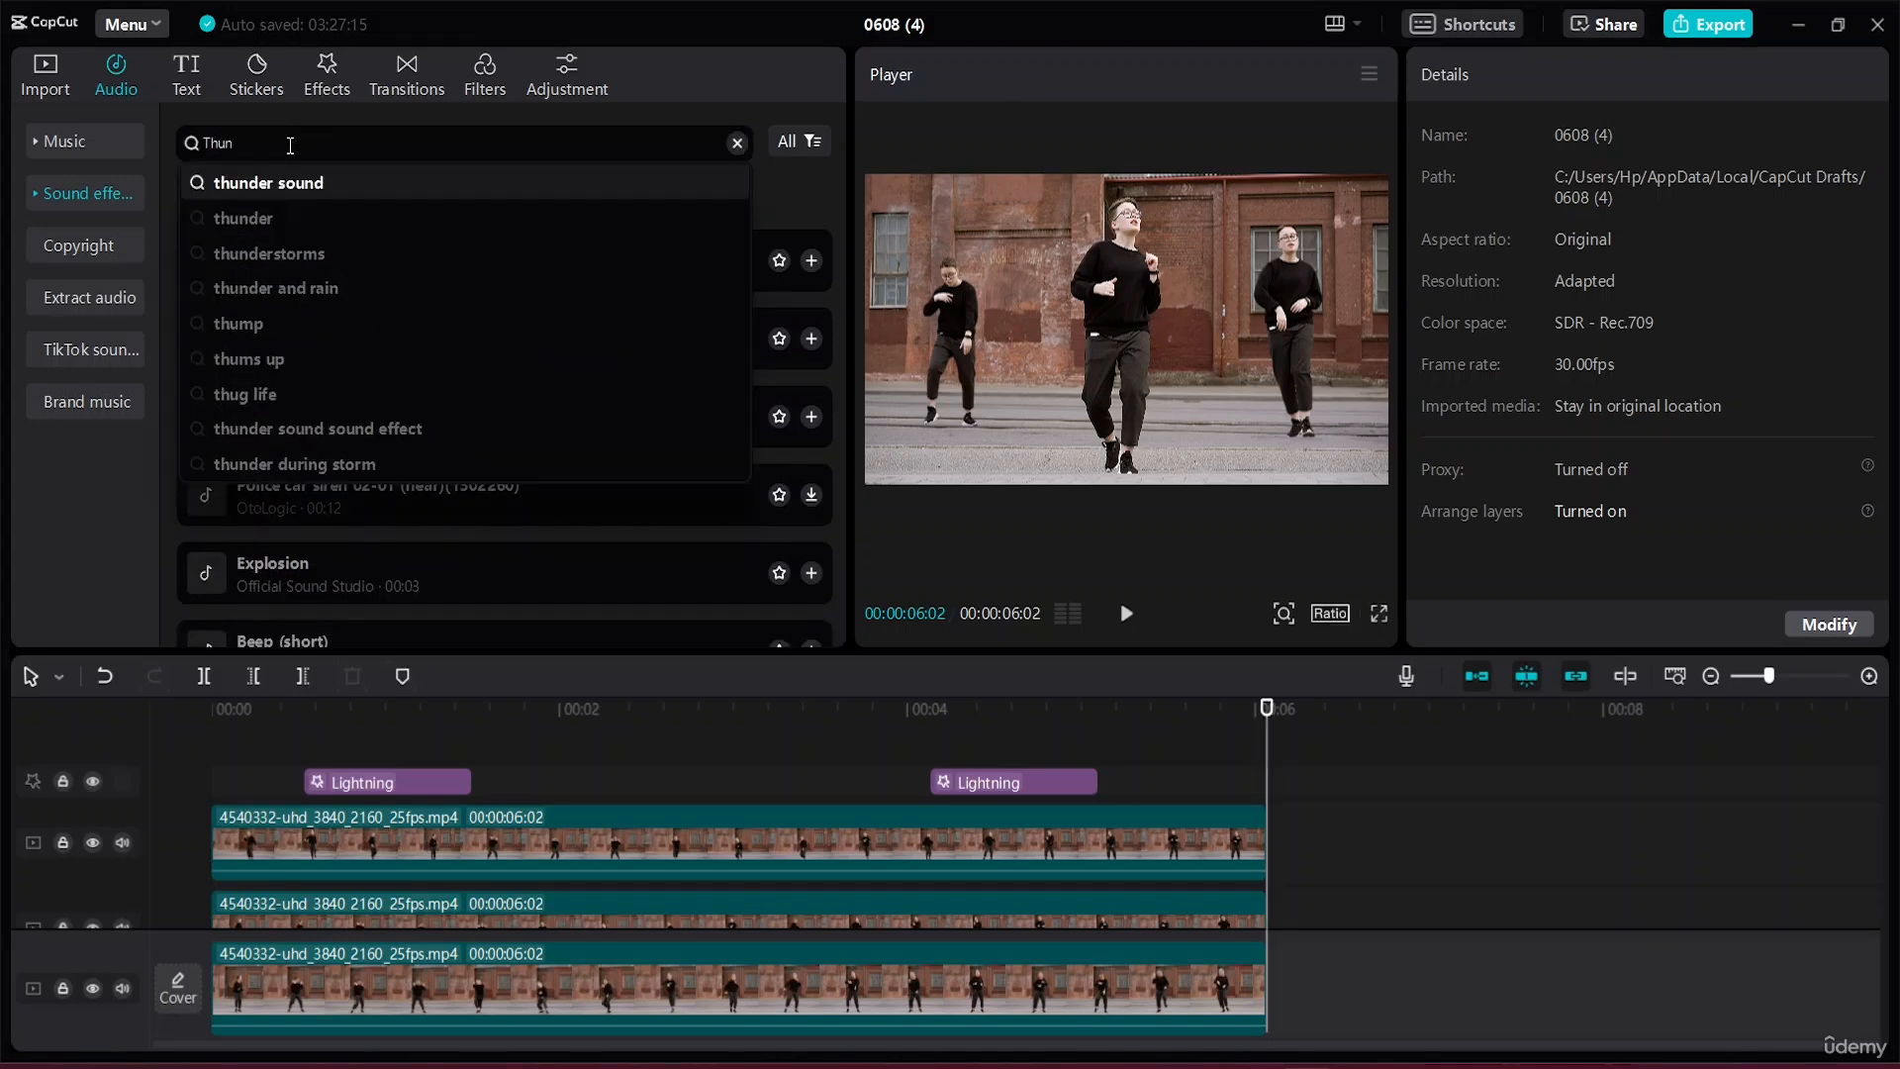
{"action": "type", "text": "der"}
{"action": "key", "text": "Return"}
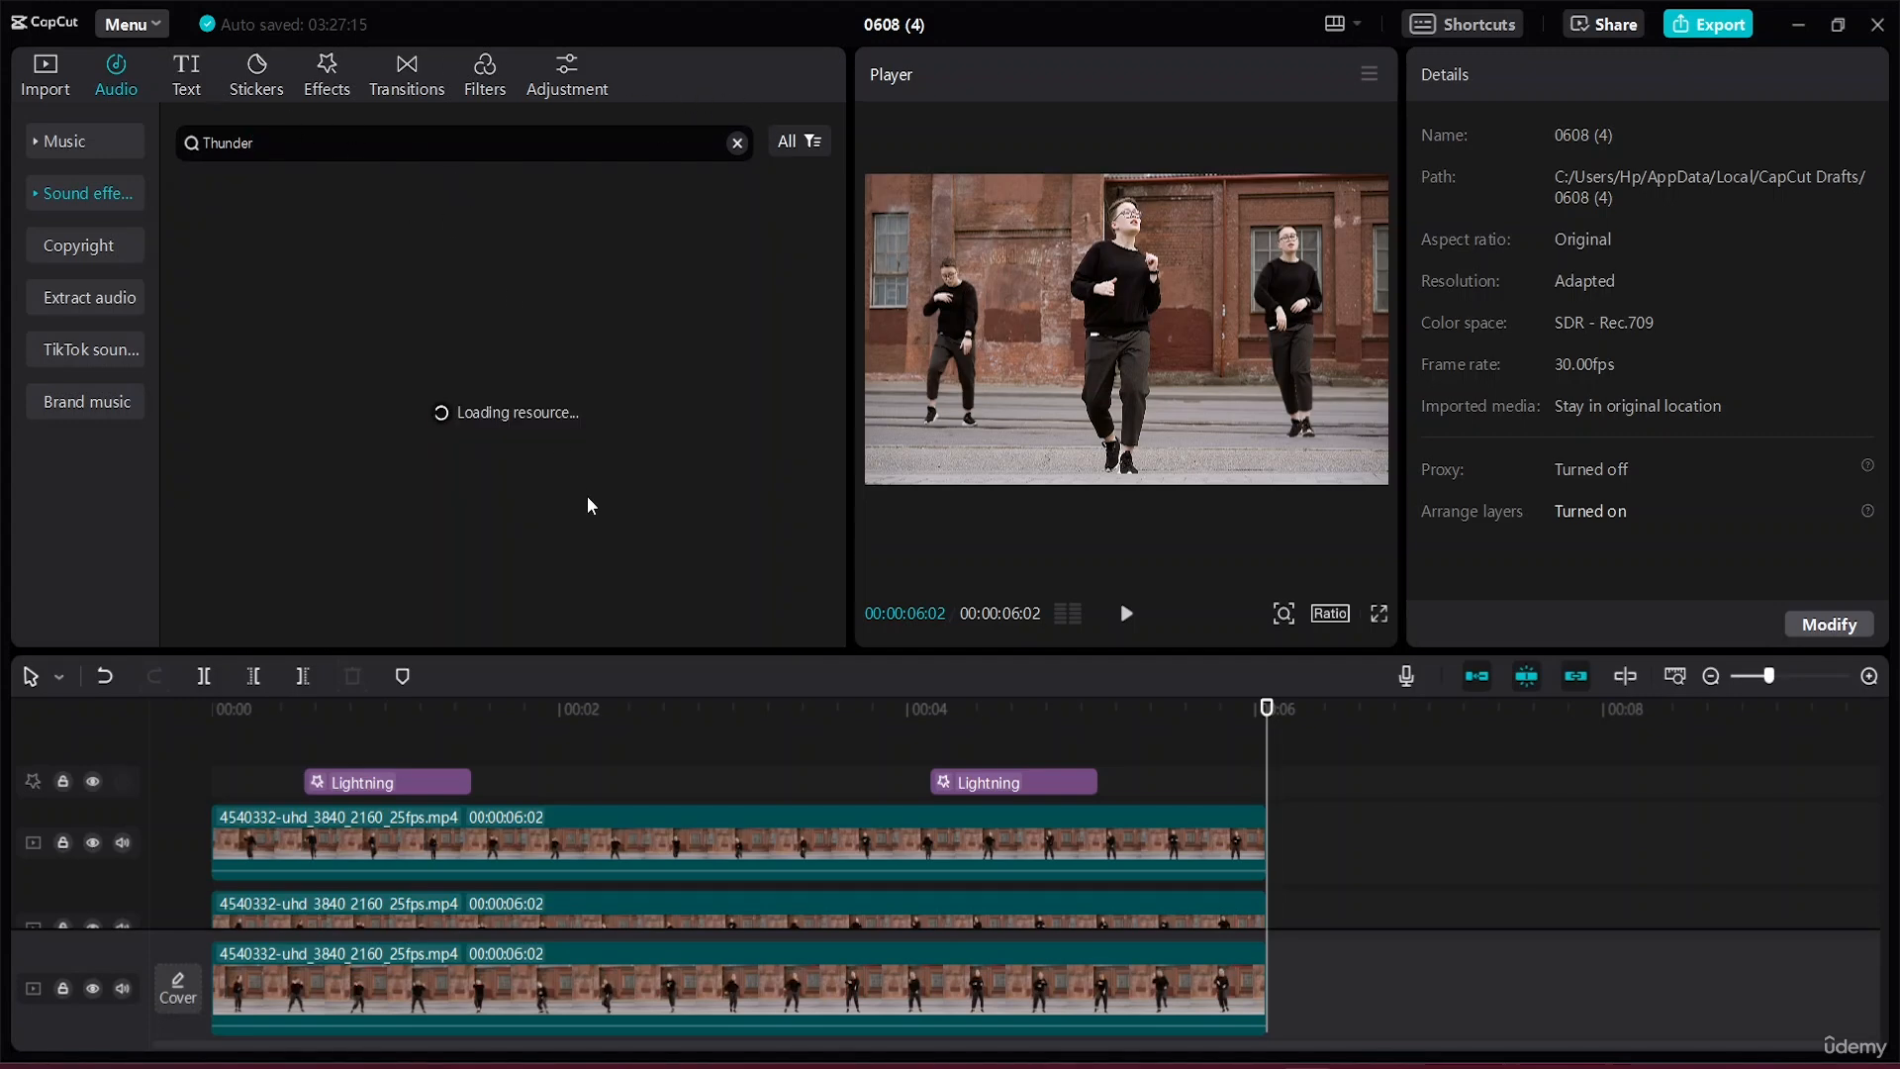
Preview the Thunder (short), Thunder and Thunder(1393080) sound effects, and replay Thunder (short).
{"action": "left_click", "coordinate": [293, 232]}
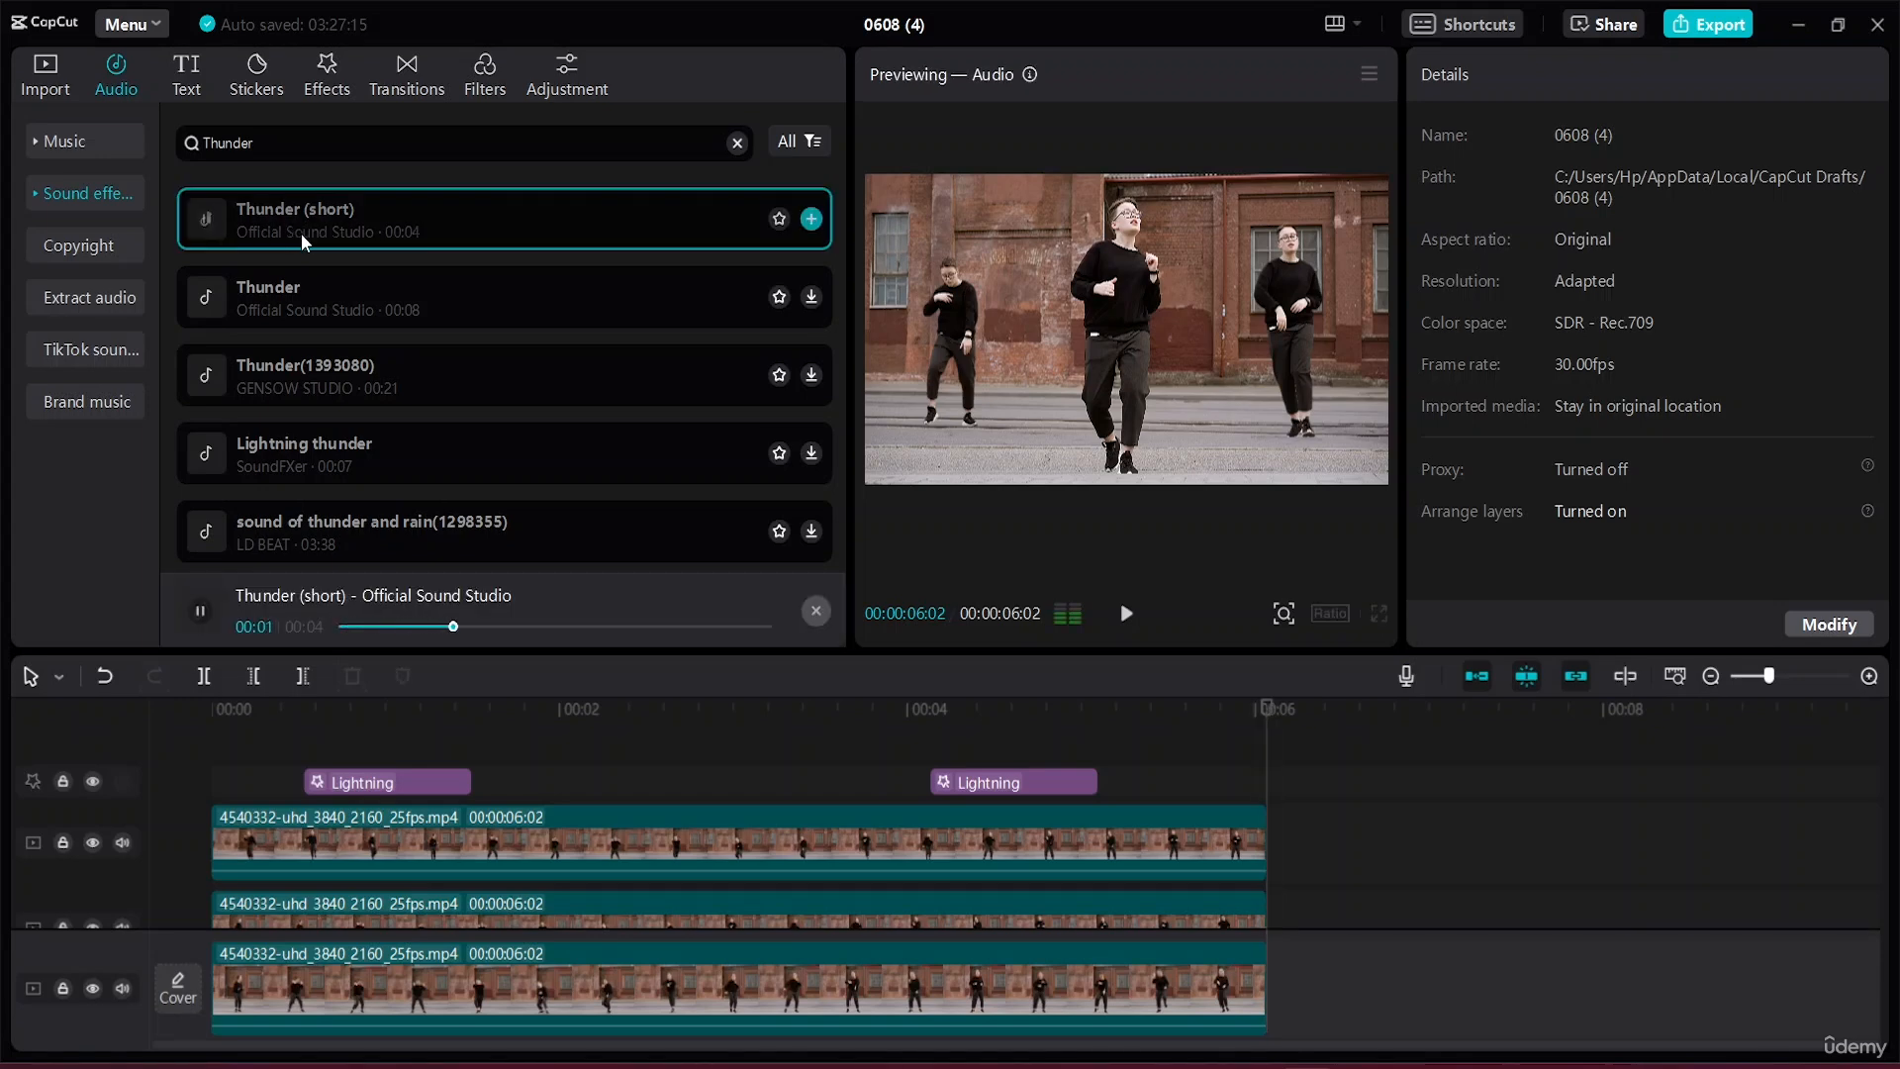
{"action": "left_click", "coordinate": [315, 322]}
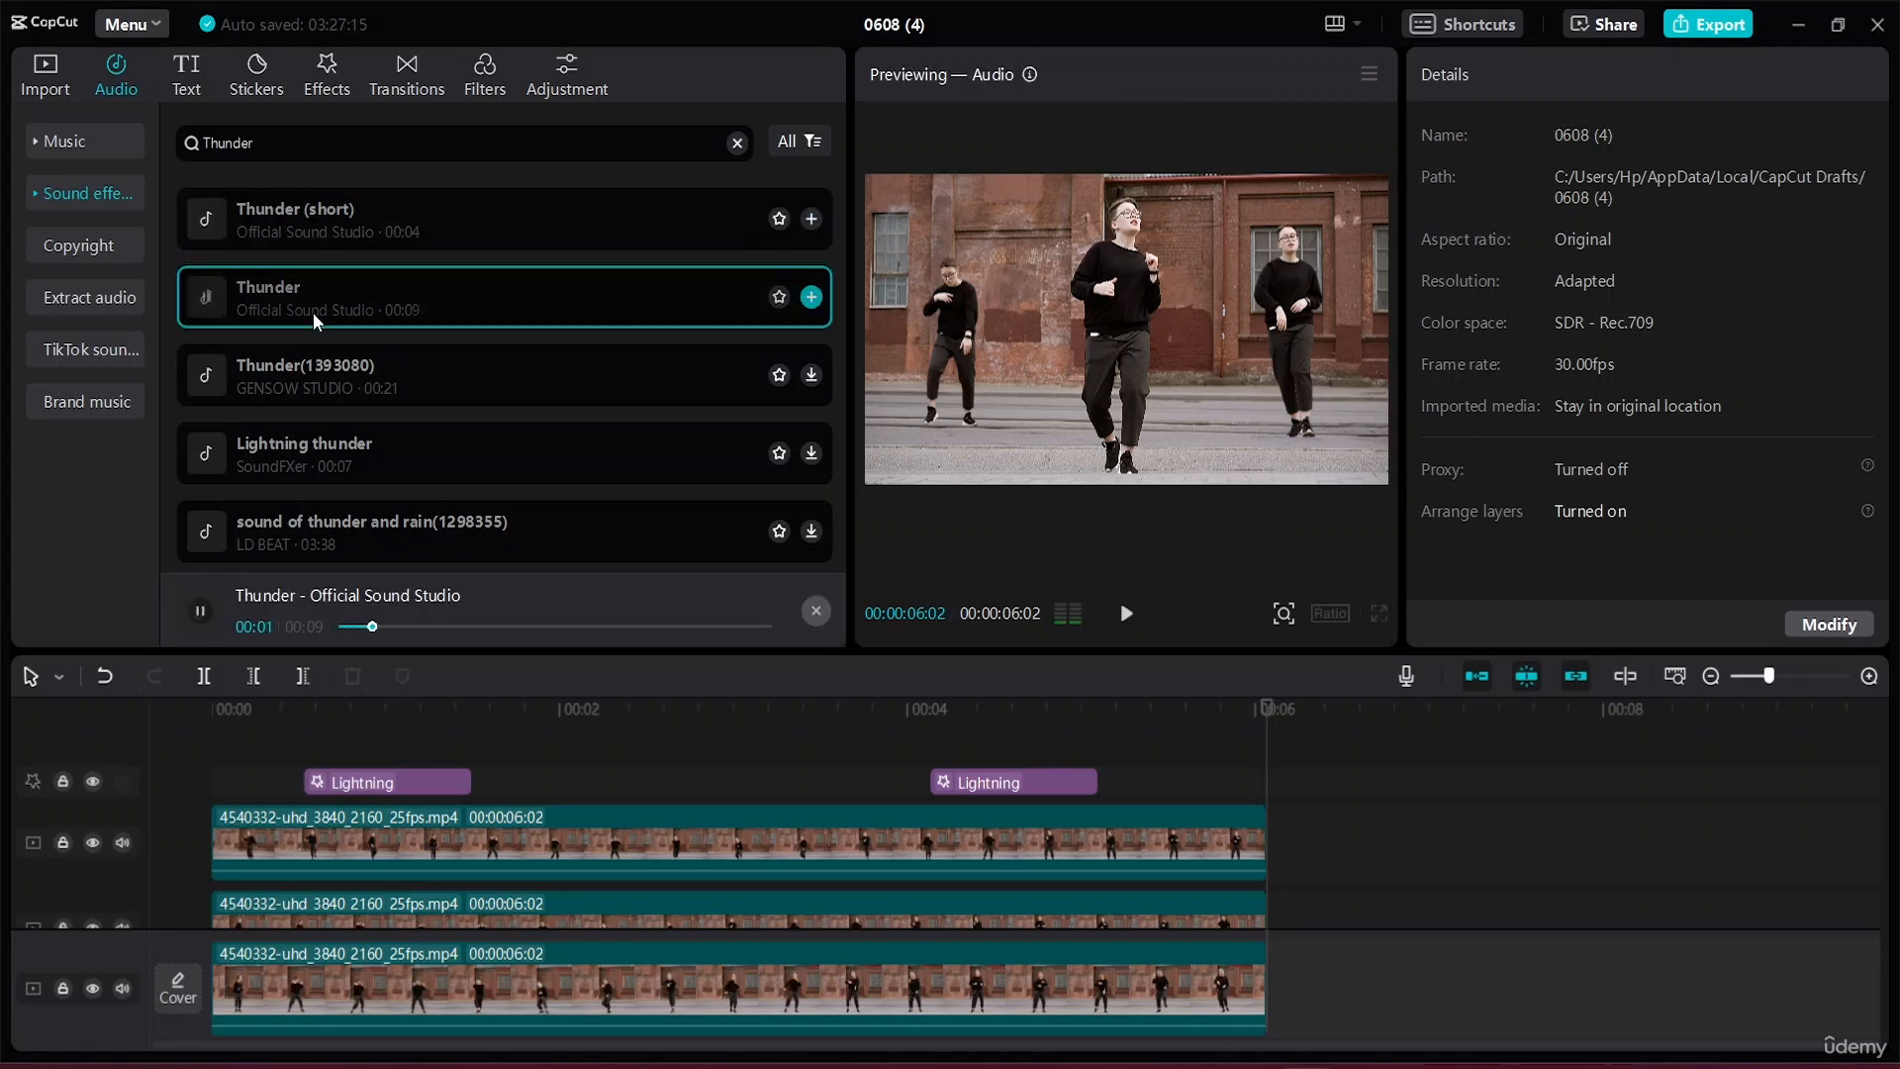
{"action": "left_click", "coordinate": [301, 385]}
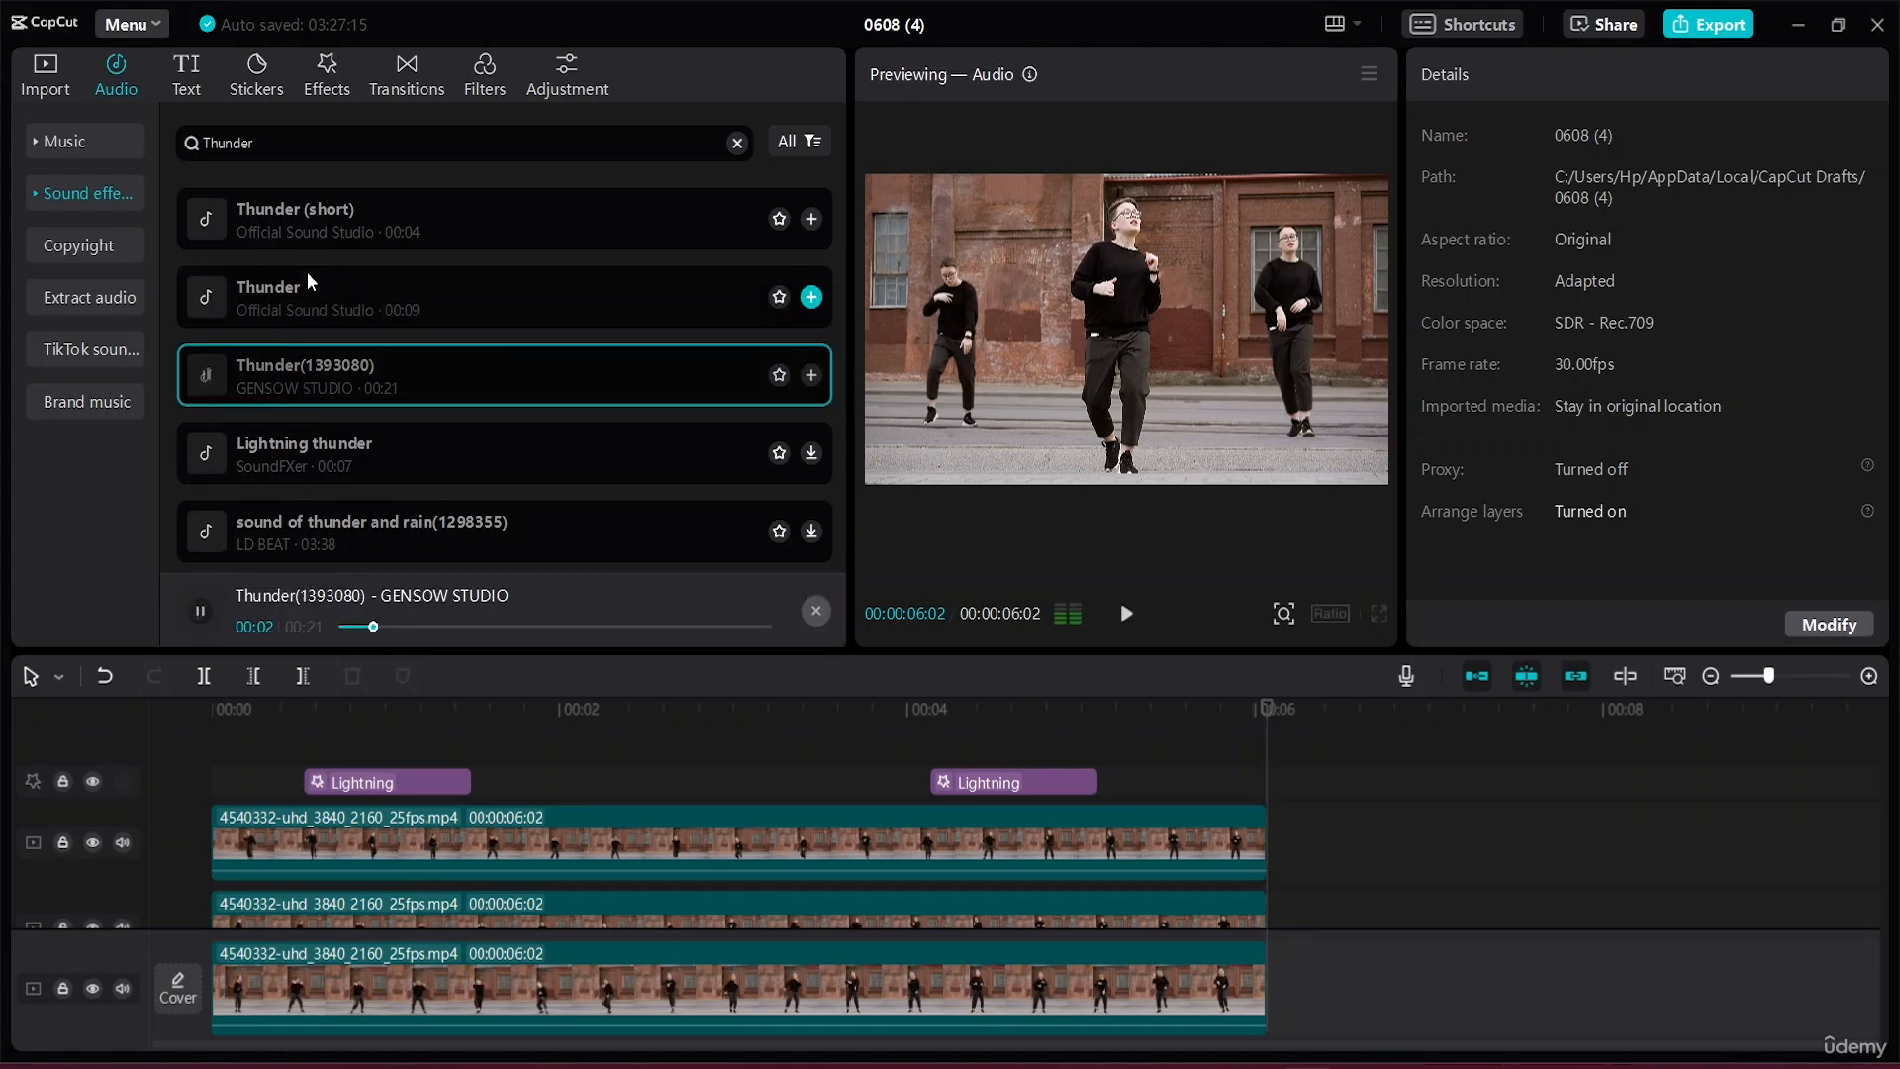
{"action": "left_click", "coordinate": [282, 218]}
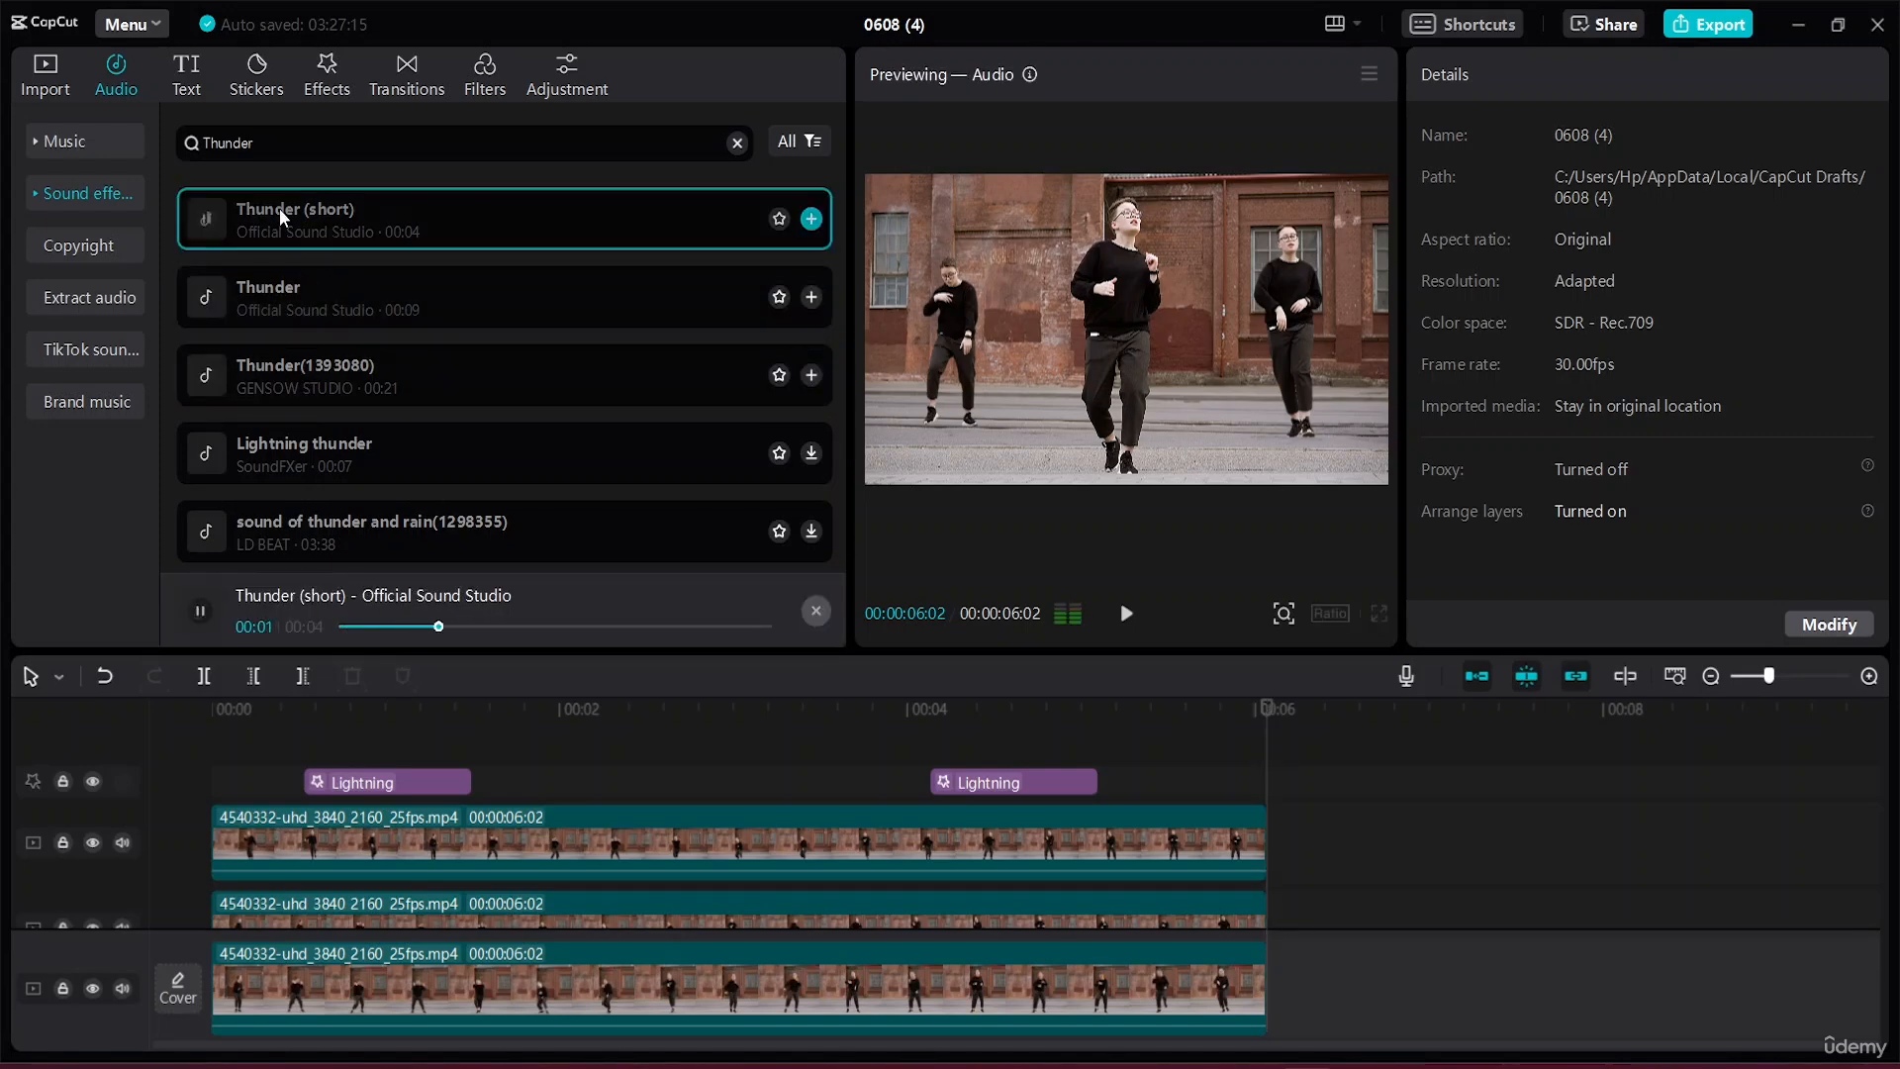
Add the Thunder (short) sound effect on an audio track below the main clip and trim both its ends.
{"action": "left_click_drag", "start_coordinate": [285, 219], "coordinate": [310, 1020]}
{"action": "left_click_drag", "start_coordinate": [938, 1047], "coordinate": [783, 1000]}
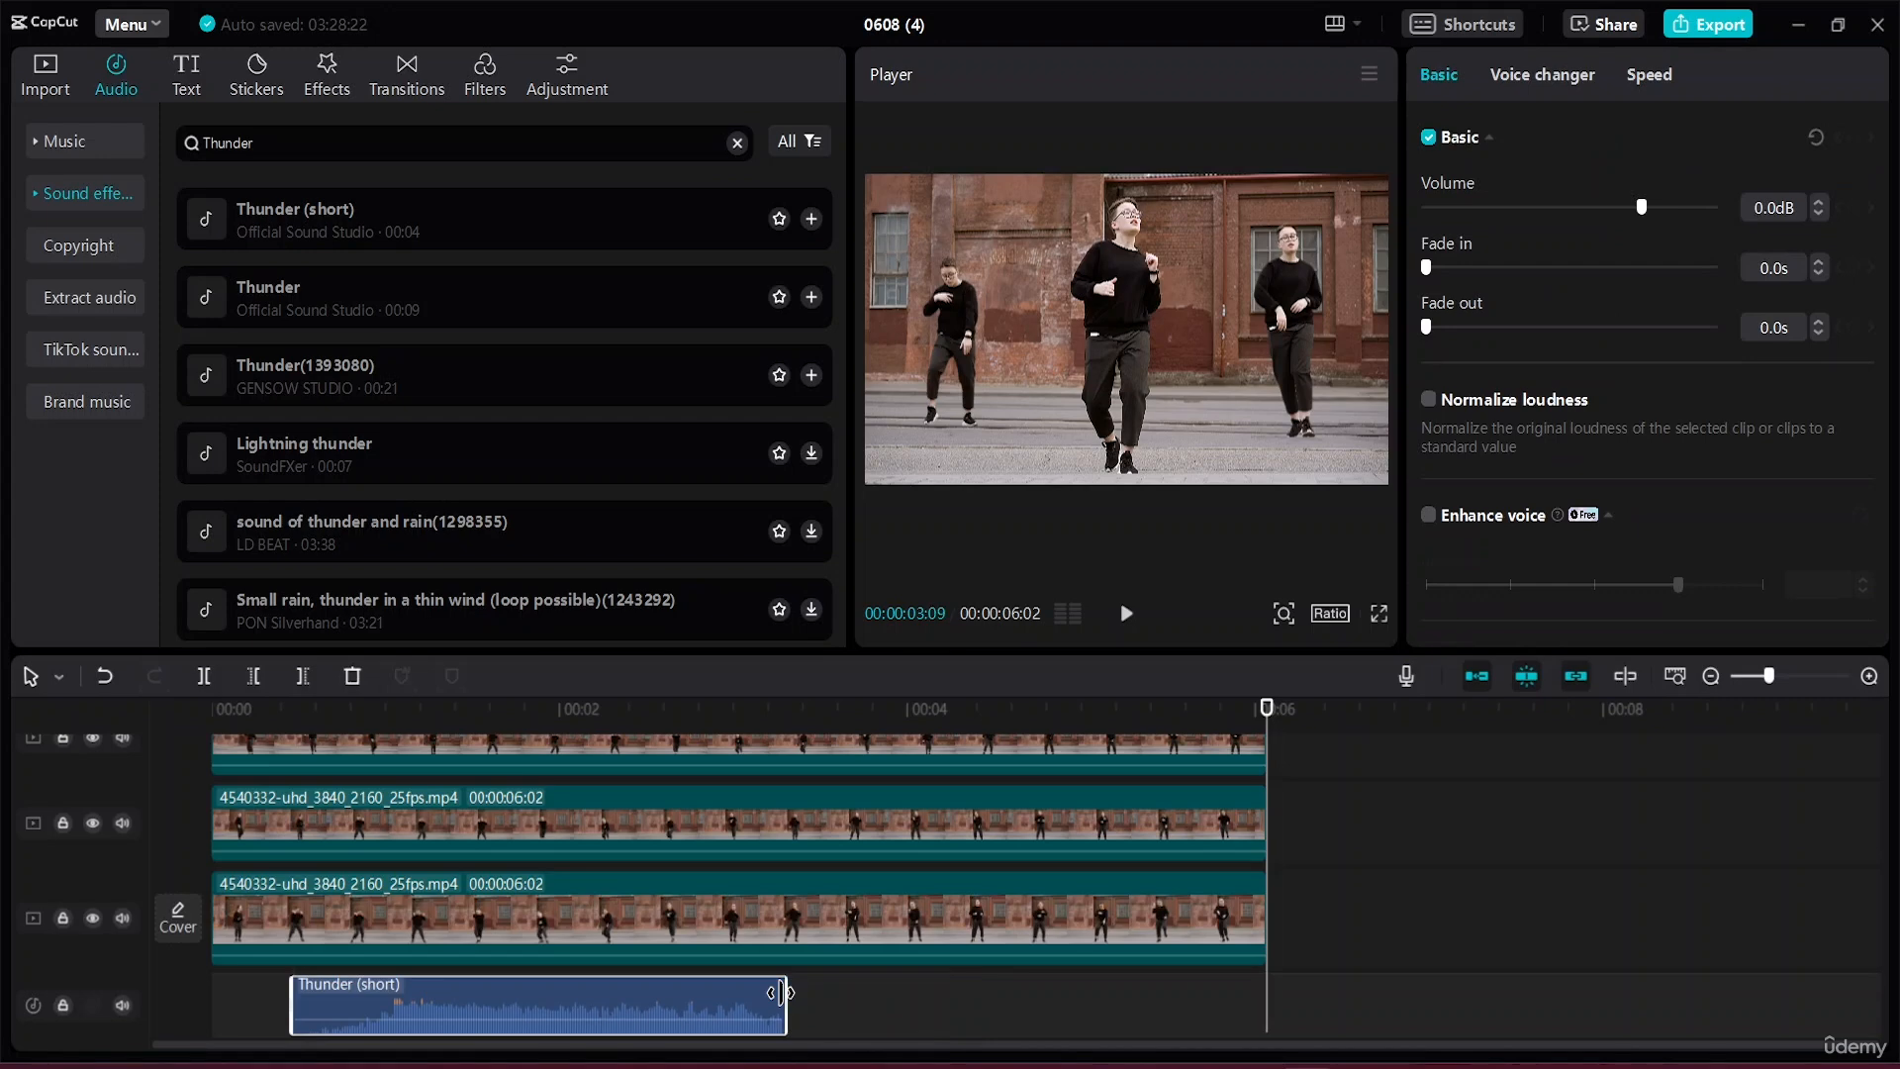
{"action": "mouse_move", "coordinate": [326, 1003]}
{"action": "left_mouse_down"}
{"action": "mouse_move", "coordinate": [264, 1012]}
{"action": "mouse_move", "coordinate": [343, 1004]}
{"action": "left_mouse_up"}
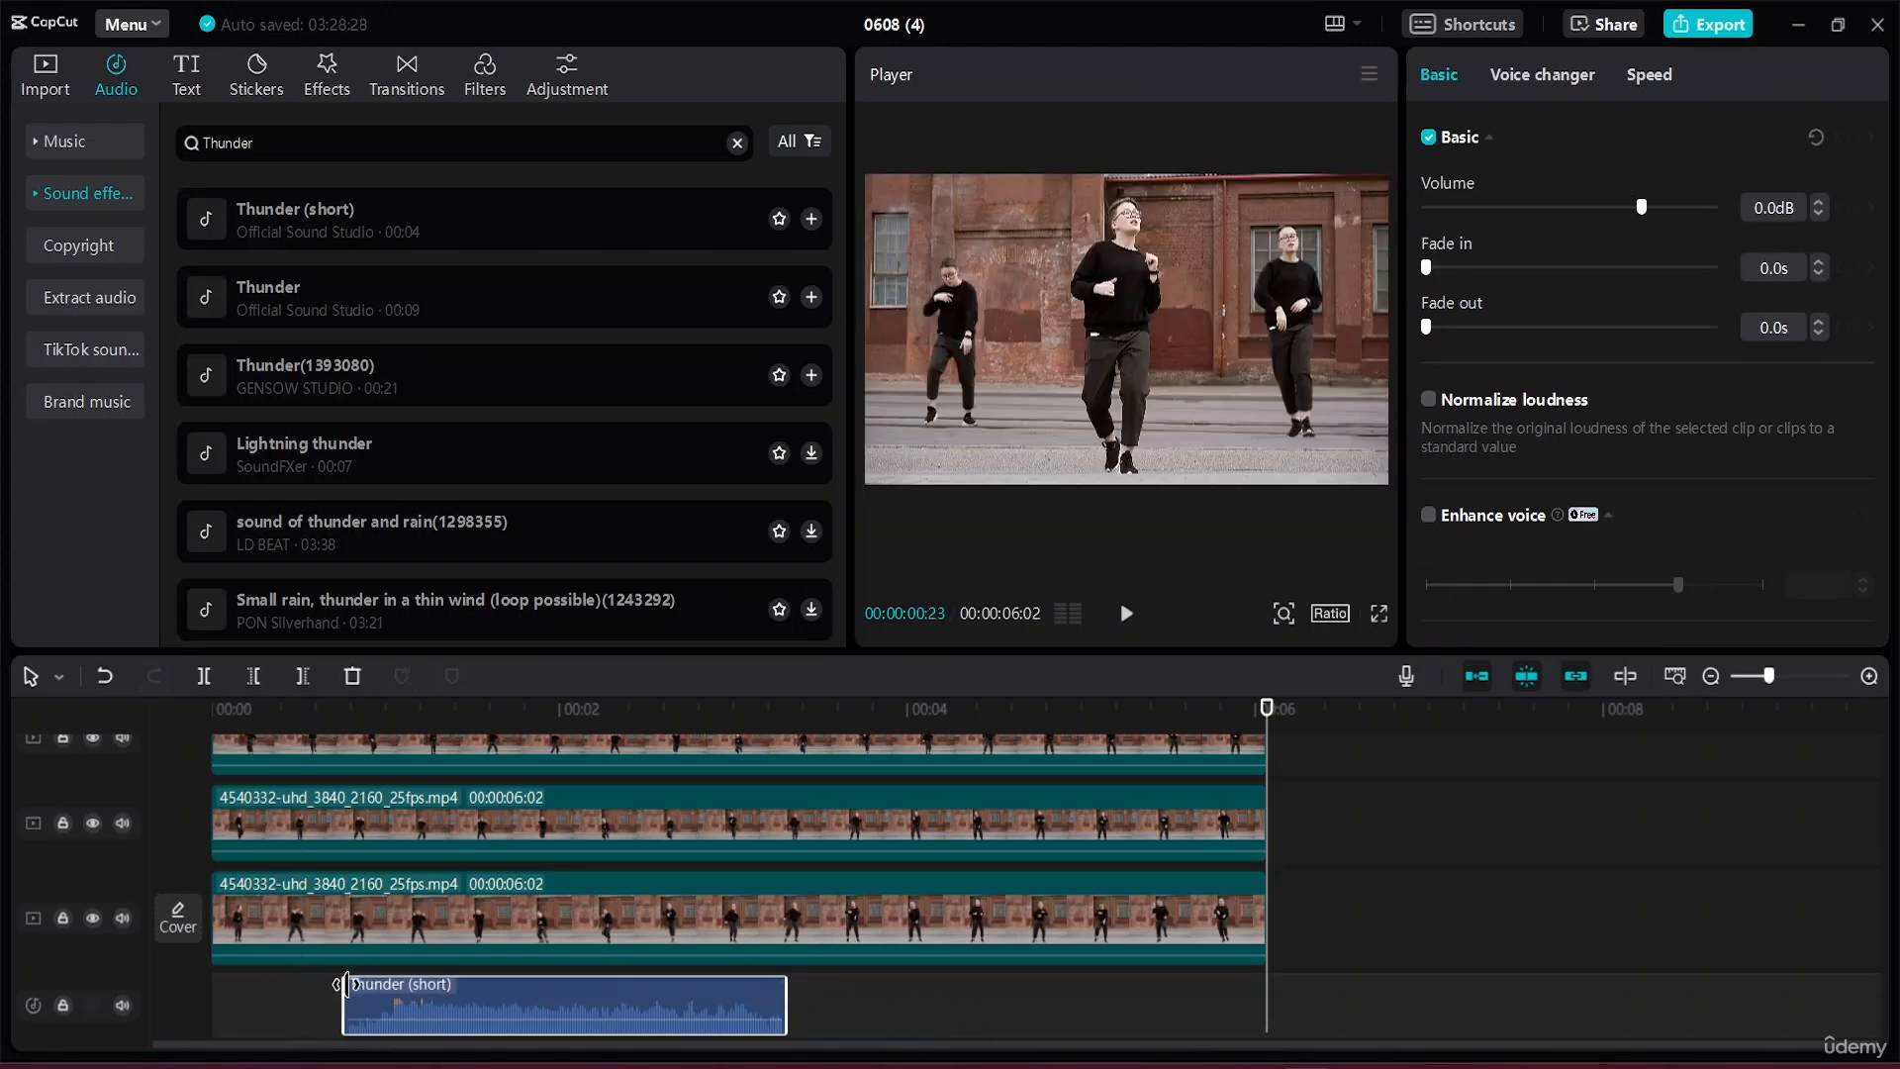
Lower the thunder clip's volume to -2.1 dB and fit its start and end to the first Lightning effect, about 1 second long.
{"action": "left_click_drag", "start_coordinate": [514, 1002], "coordinate": [507, 1023]}
{"action": "left_click_drag", "start_coordinate": [638, 997], "coordinate": [580, 998]}
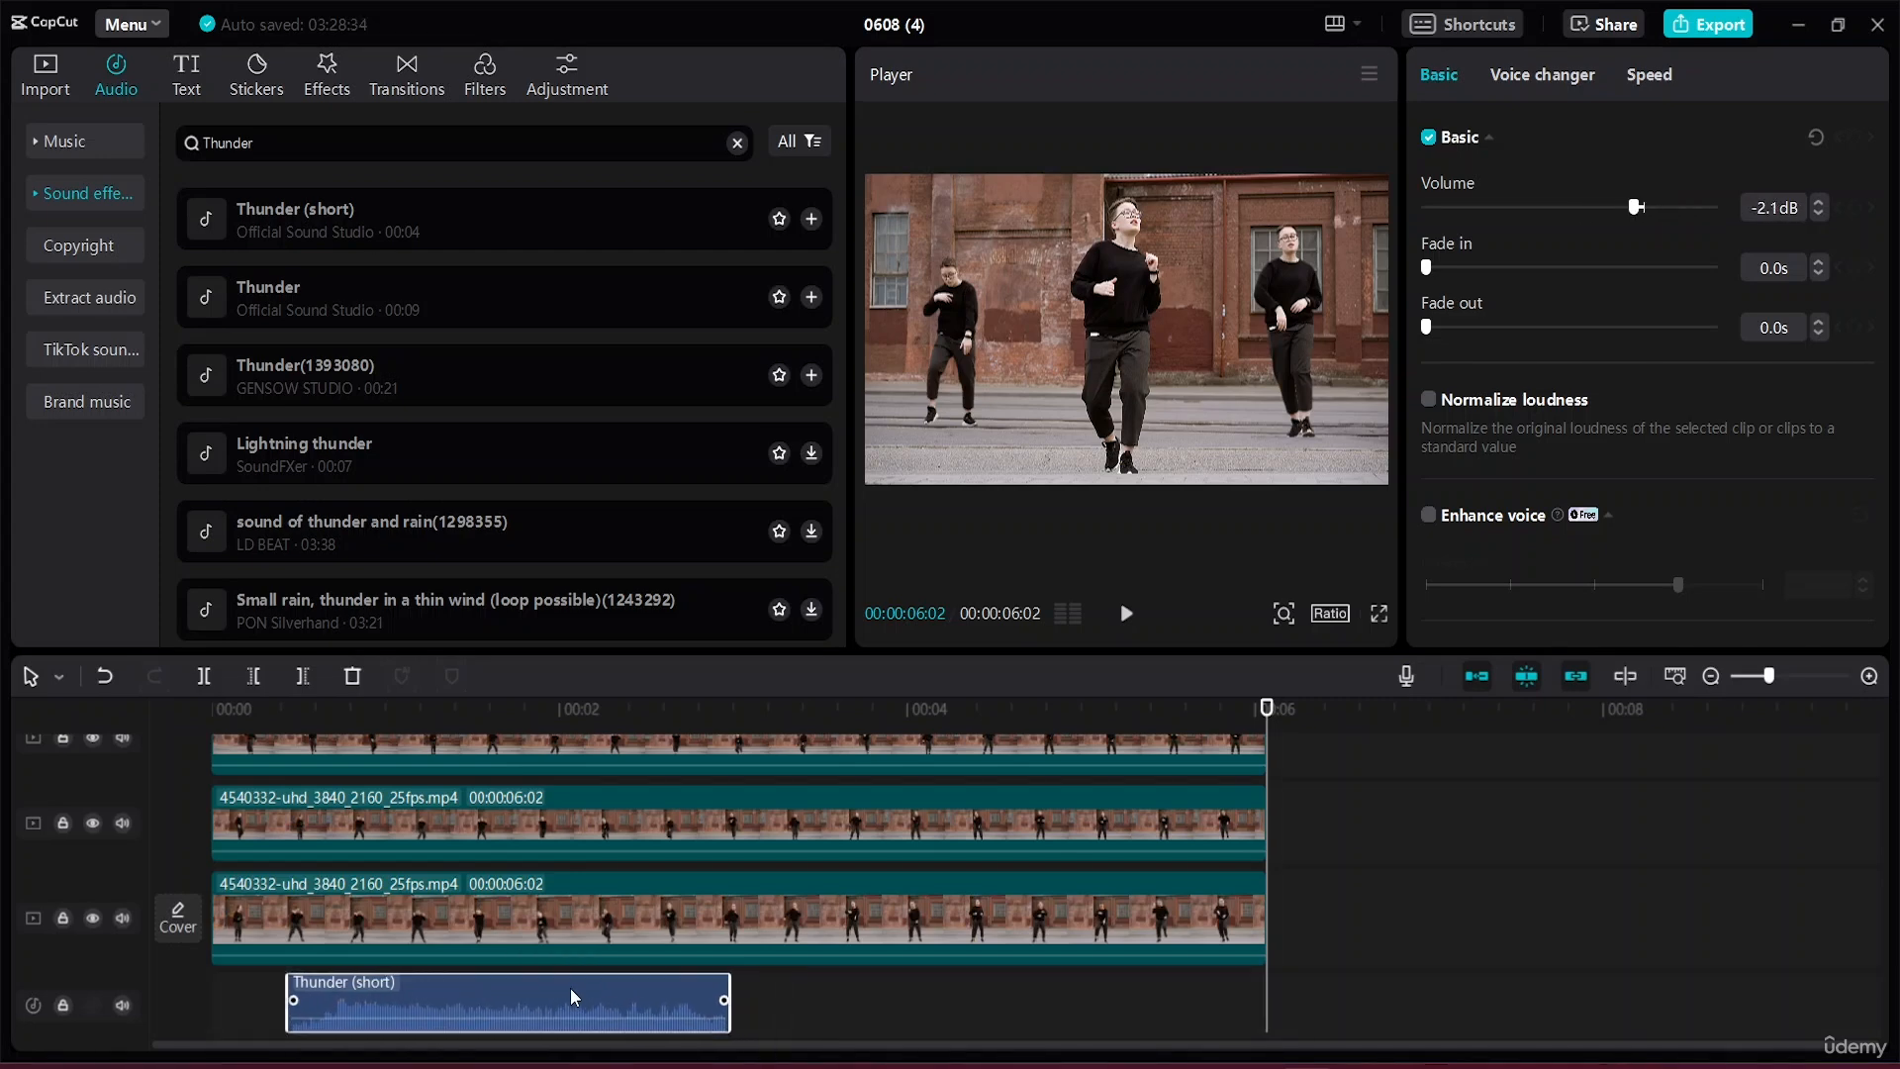
{"action": "scroll", "coordinate": [690, 825], "scroll_direction": "up", "scroll_amount": 3}
{"action": "scroll", "coordinate": [713, 767], "scroll_direction": "down", "scroll_amount": 2}
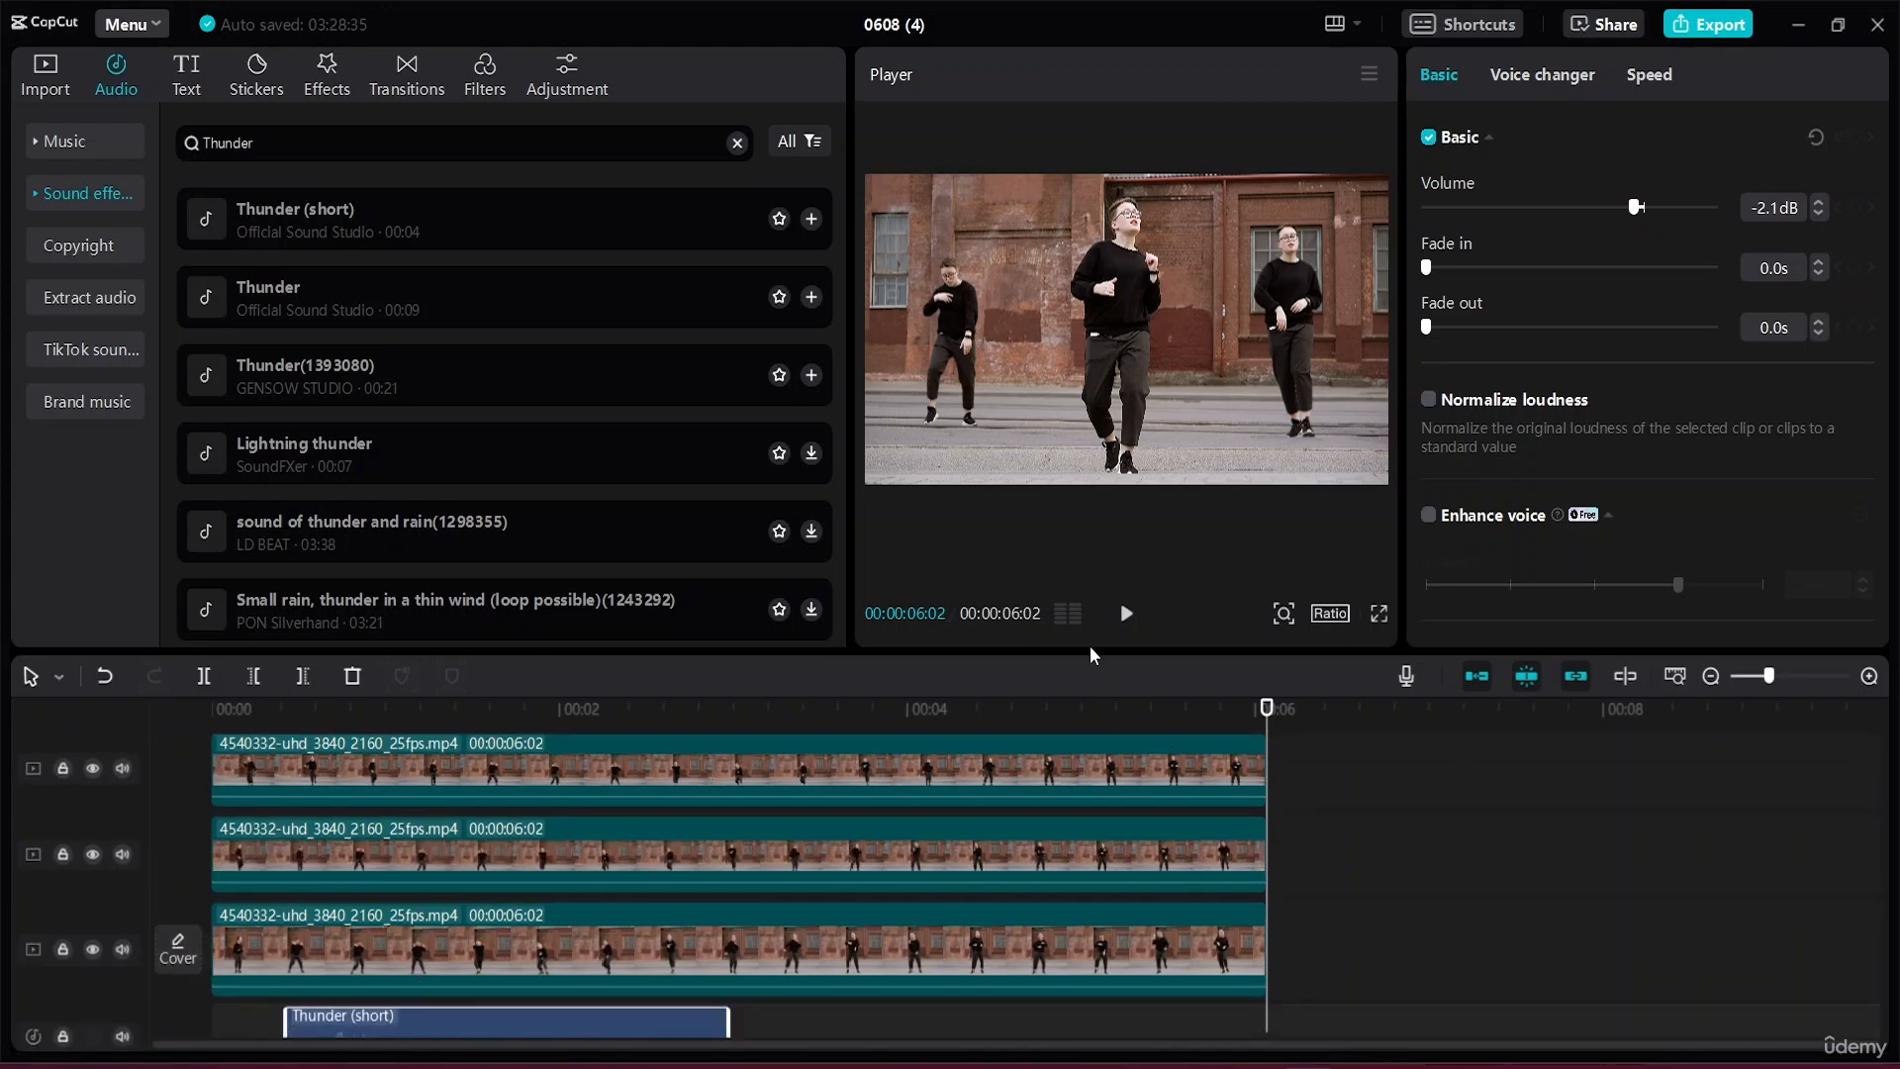
{"action": "left_click_drag", "start_coordinate": [1102, 669], "coordinate": [1171, 217]}
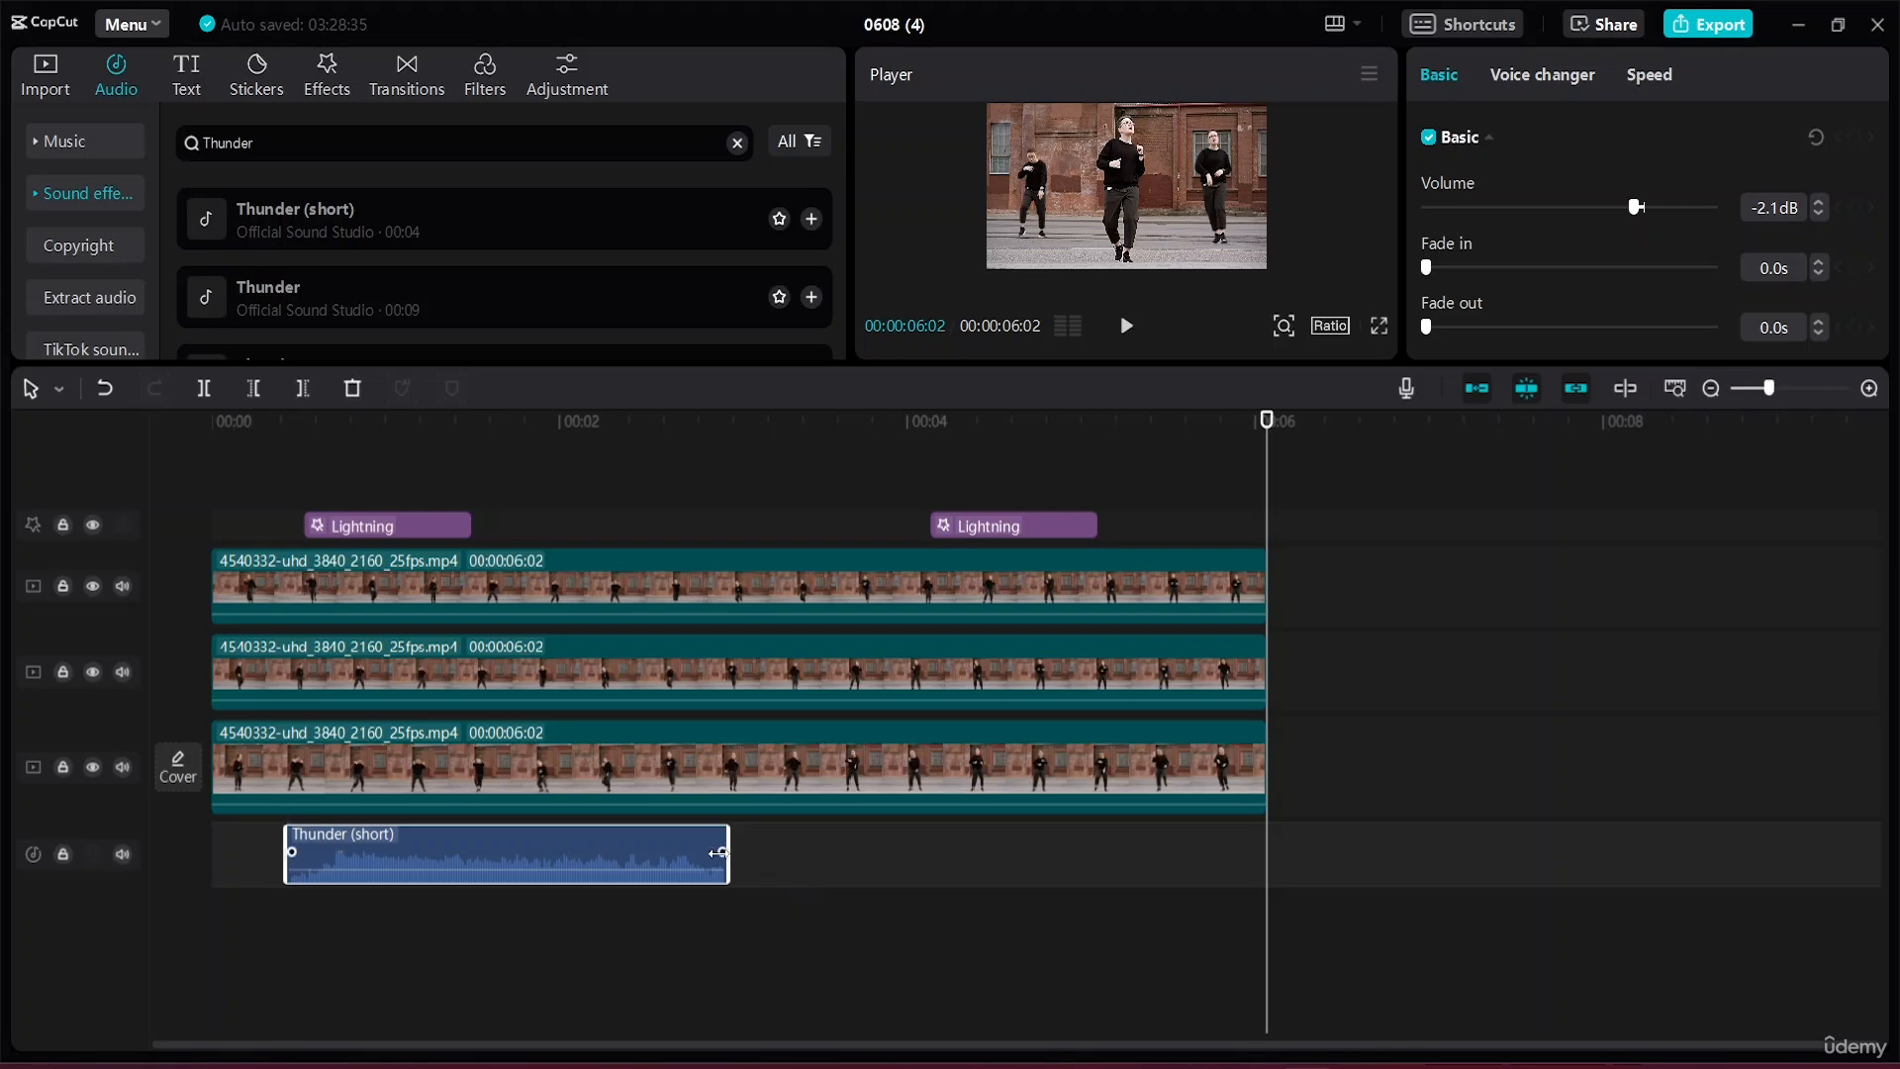
{"action": "left_click_drag", "start_coordinate": [730, 839], "coordinate": [467, 831]}
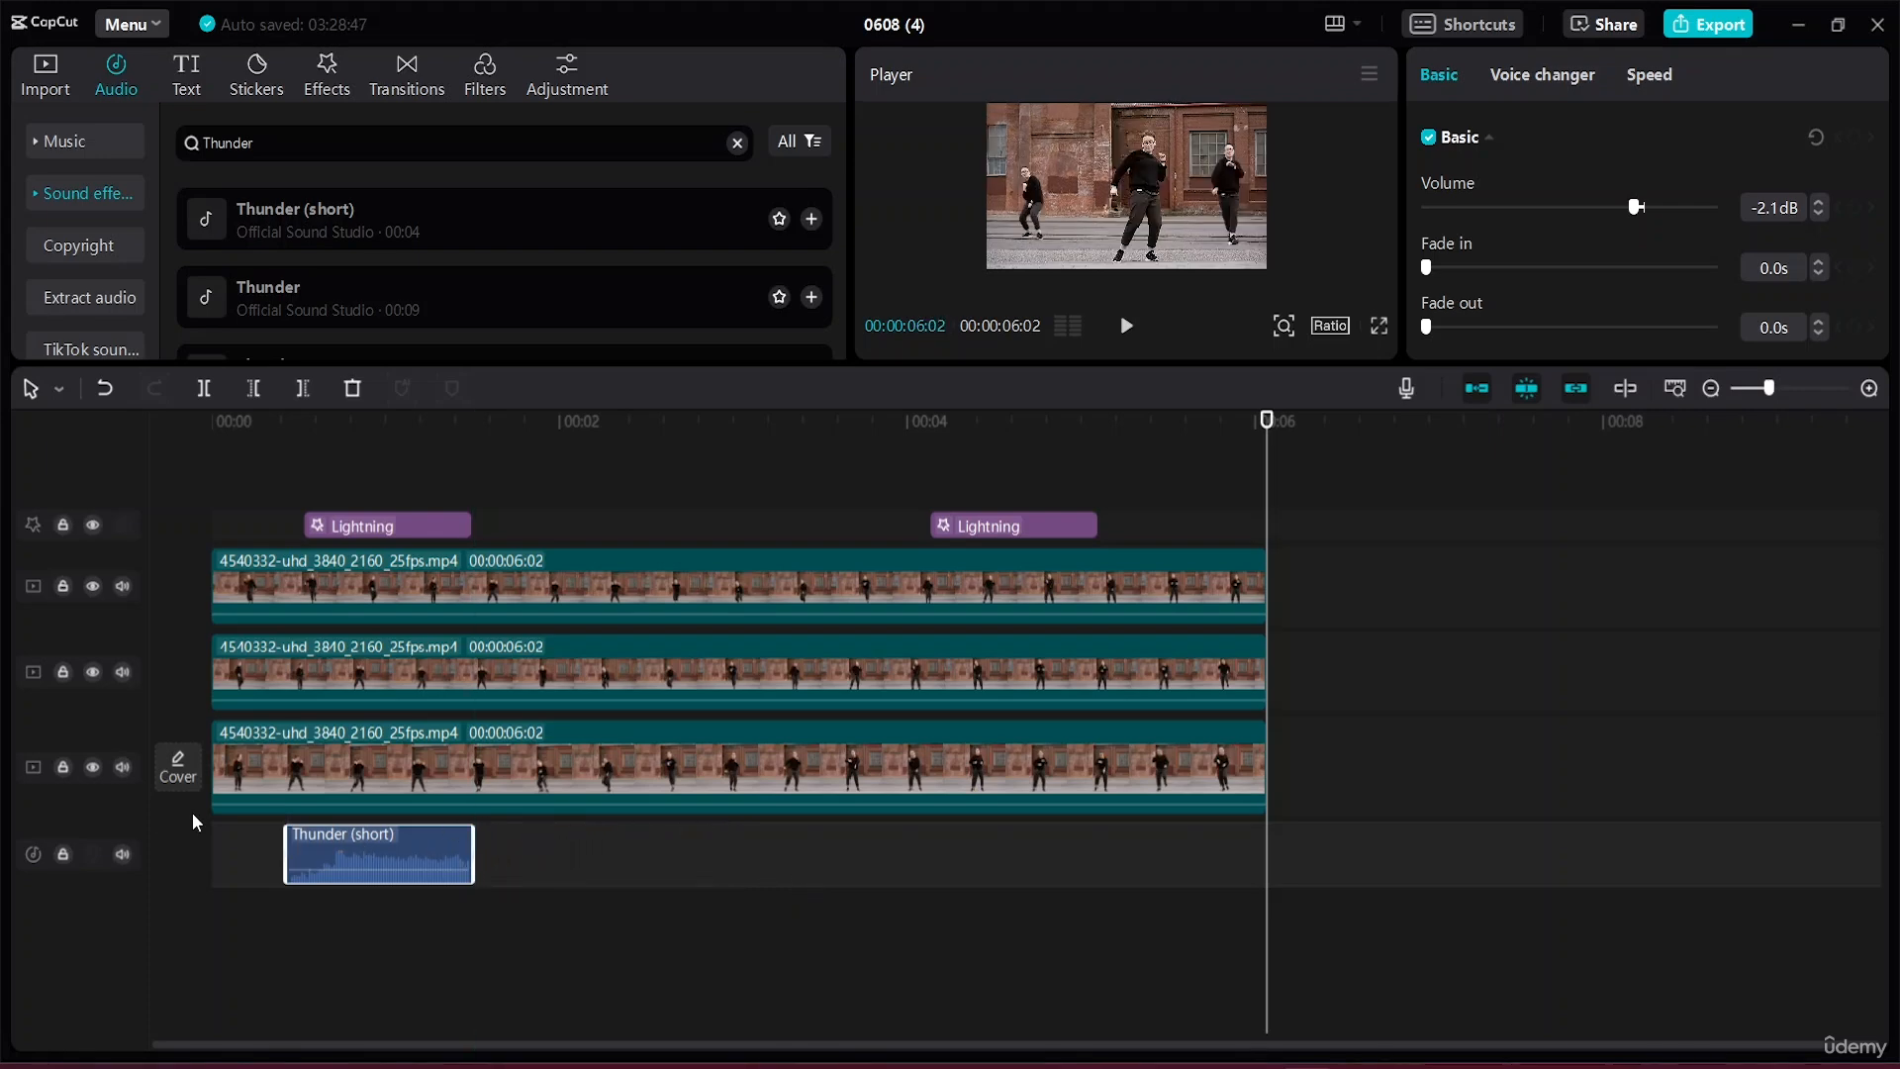
{"action": "left_click_drag", "start_coordinate": [278, 842], "coordinate": [296, 842]}
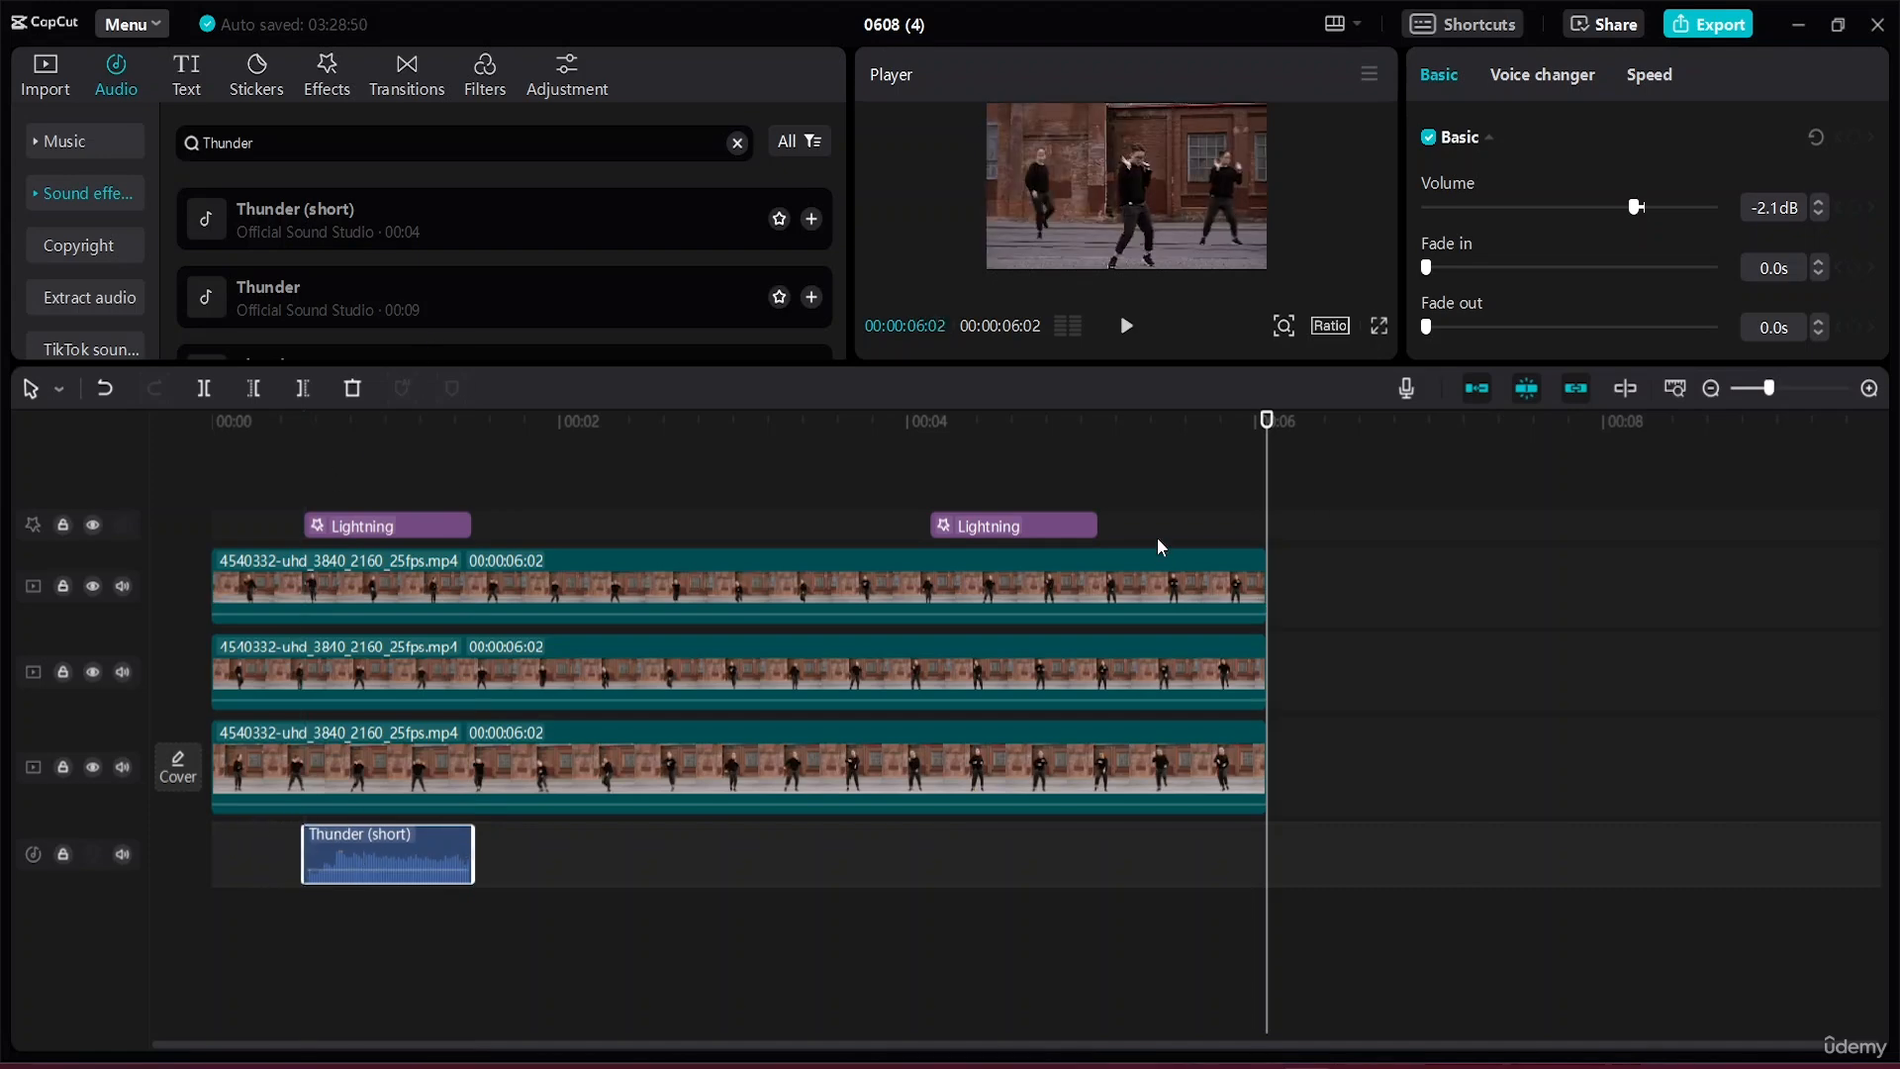
Play the opening section twice to check the thunder sound against the first Lightning effect.
{"action": "left_click_drag", "start_coordinate": [1265, 428], "coordinate": [258, 489]}
{"action": "key", "text": "space"}
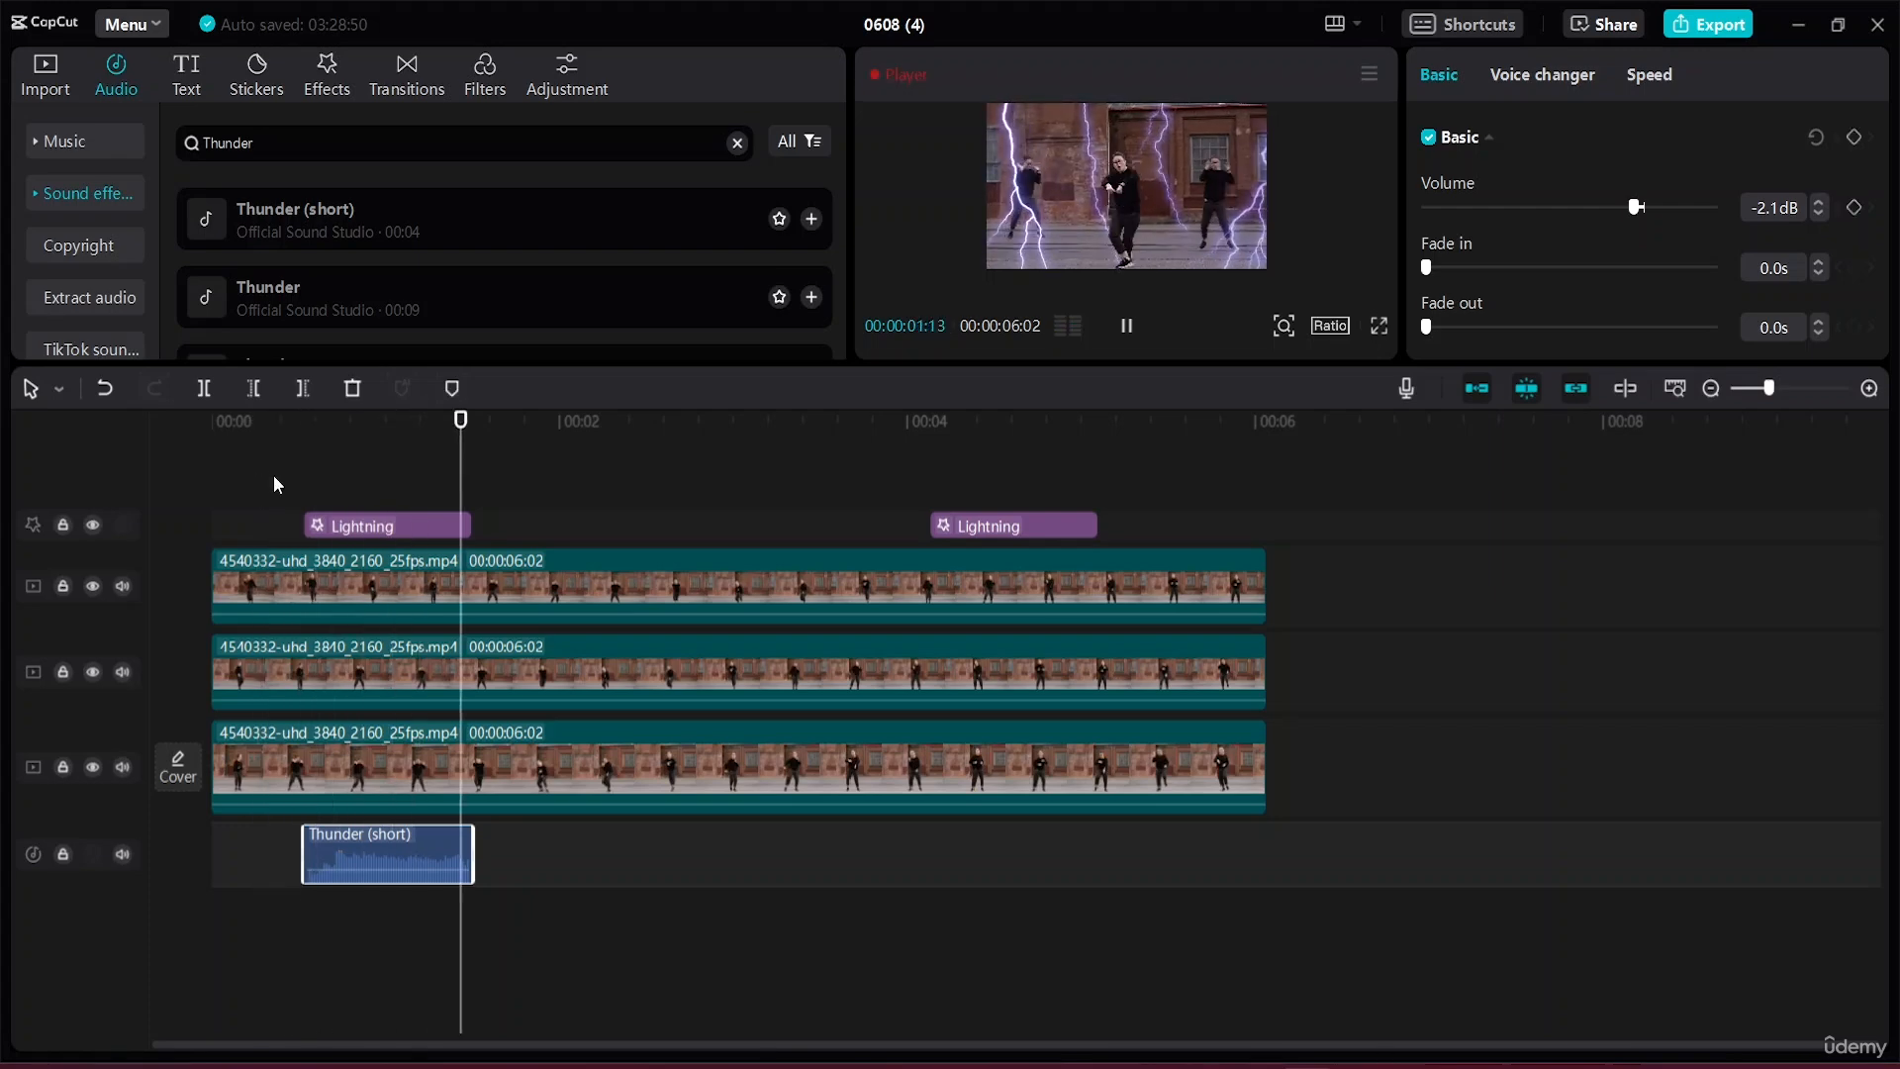
{"action": "key", "text": "space"}
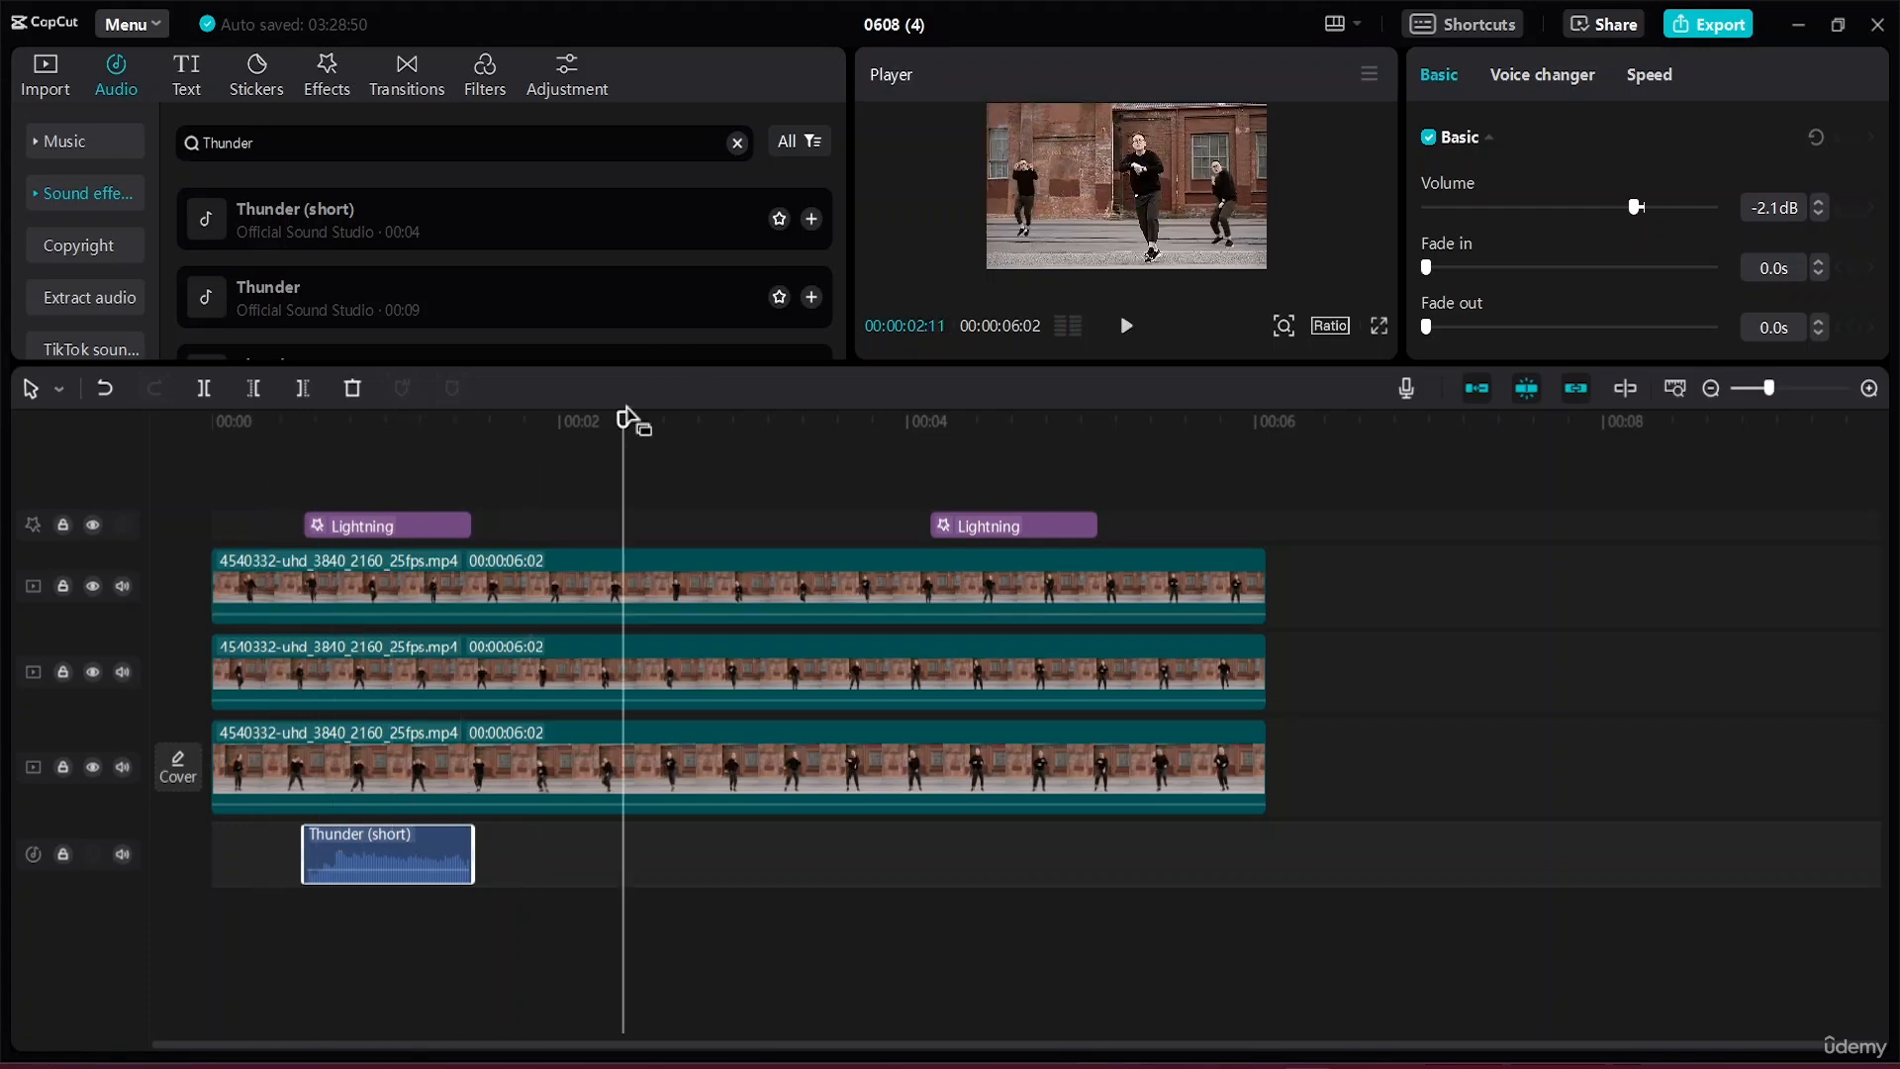
{"action": "left_click_drag", "start_coordinate": [623, 423], "coordinate": [253, 480]}
{"action": "key", "text": "space"}
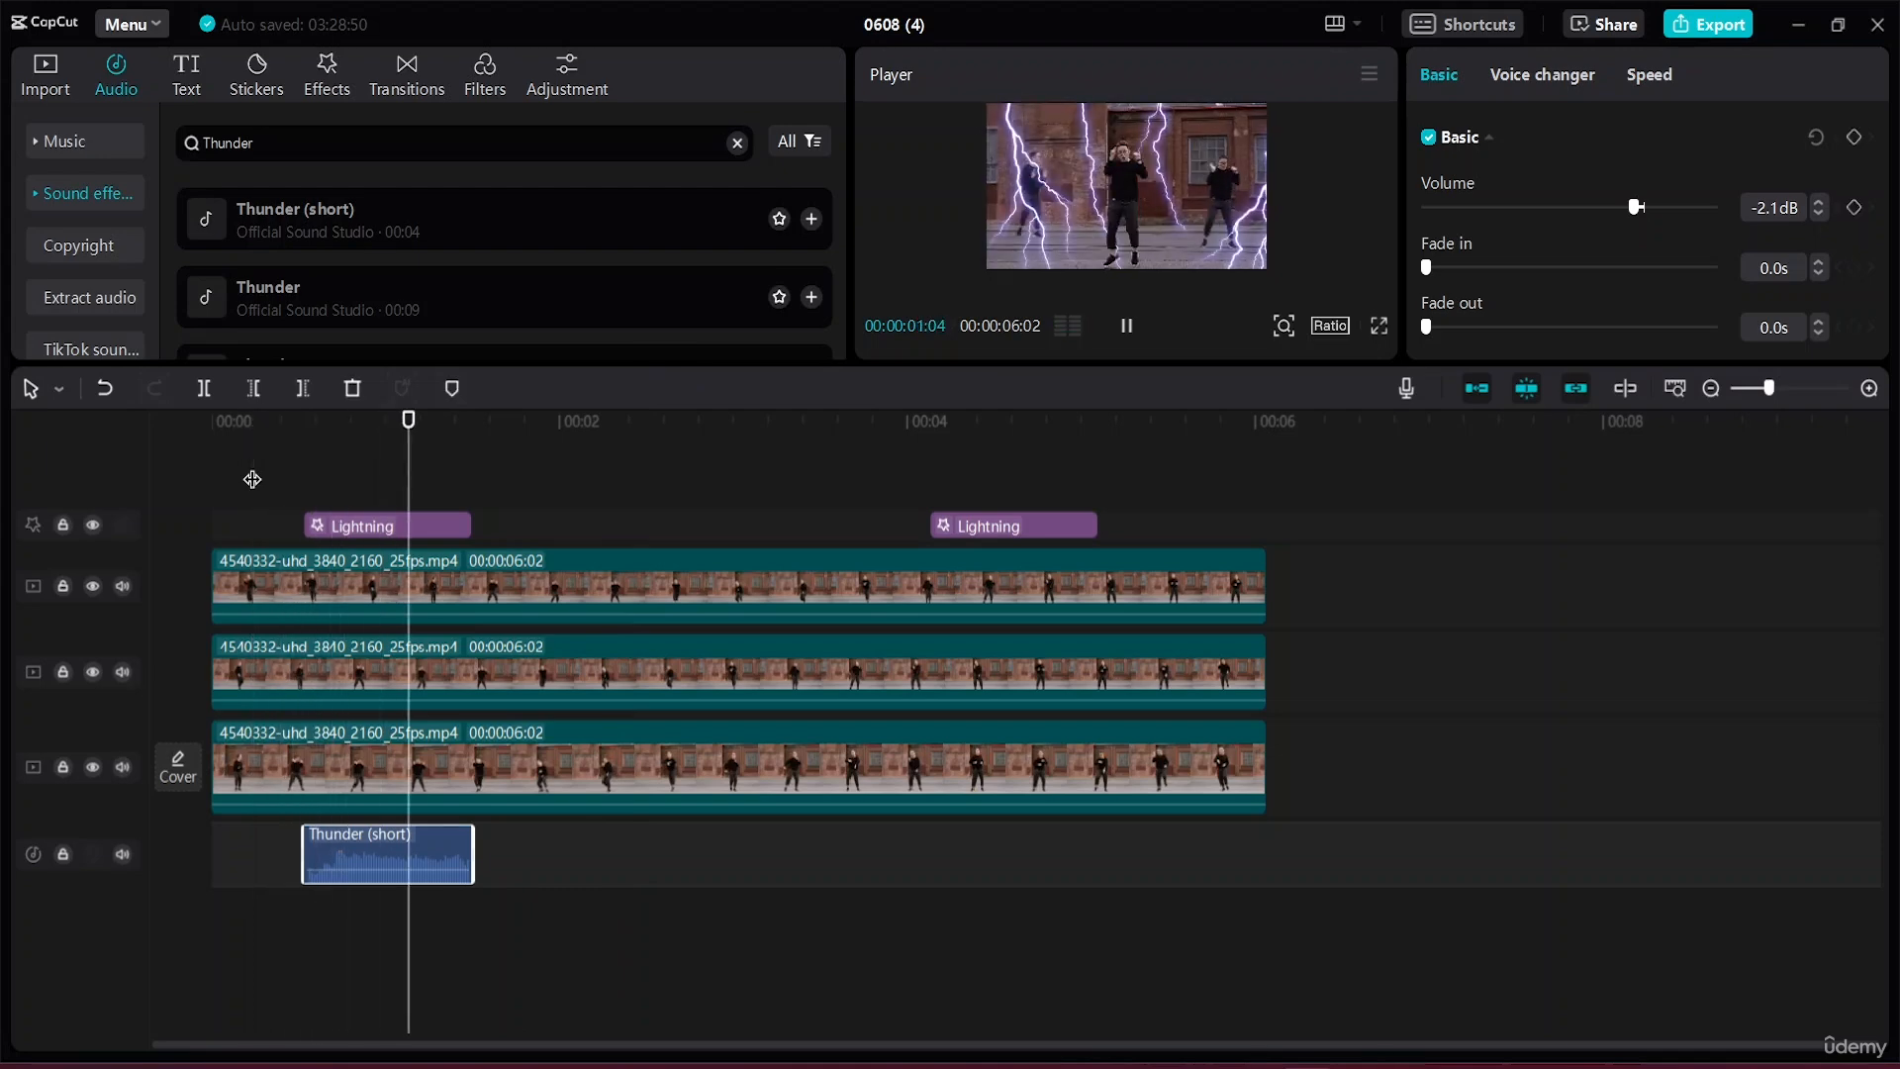
{"action": "key", "text": "space"}
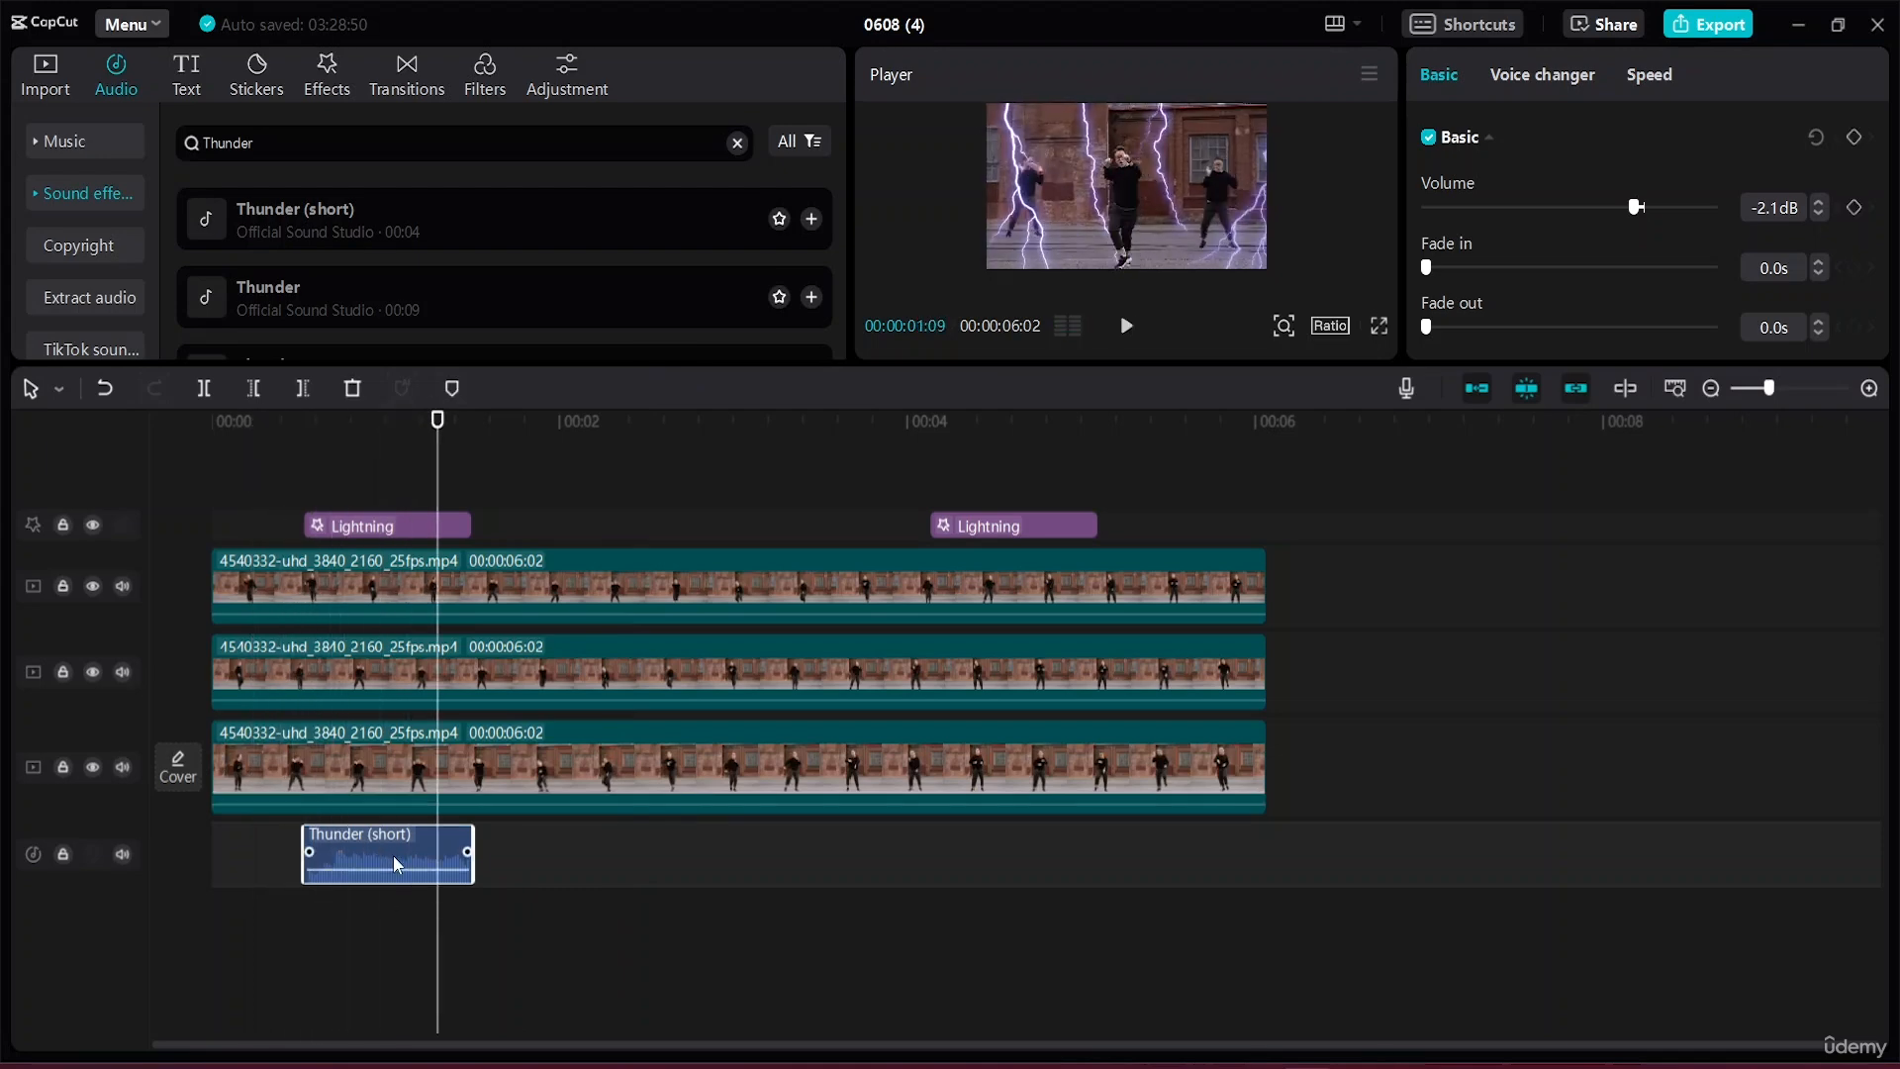
Try the thunder clip slightly earlier and play it, then realign it with the first Lightning effect and replay the section.
{"action": "left_click_drag", "start_coordinate": [396, 866], "coordinate": [317, 865]}
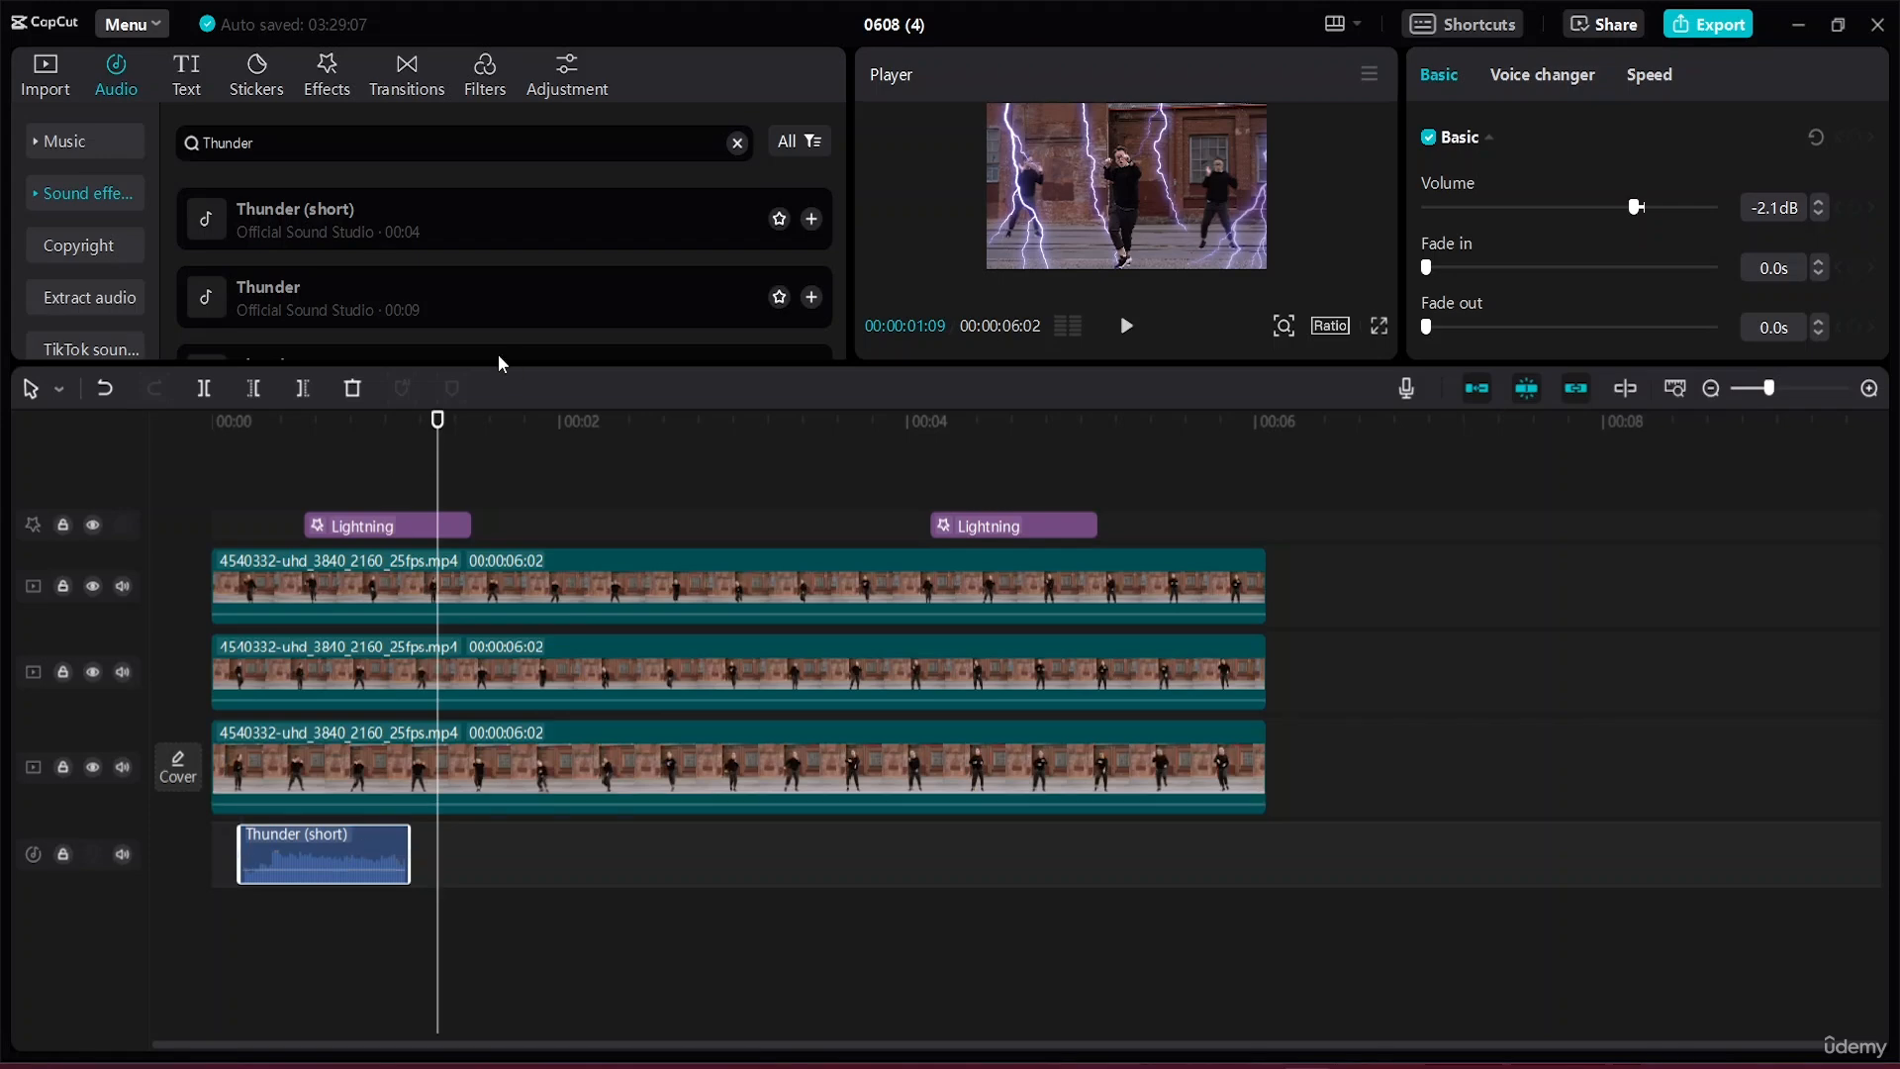
{"action": "left_click_drag", "start_coordinate": [428, 426], "coordinate": [203, 470]}
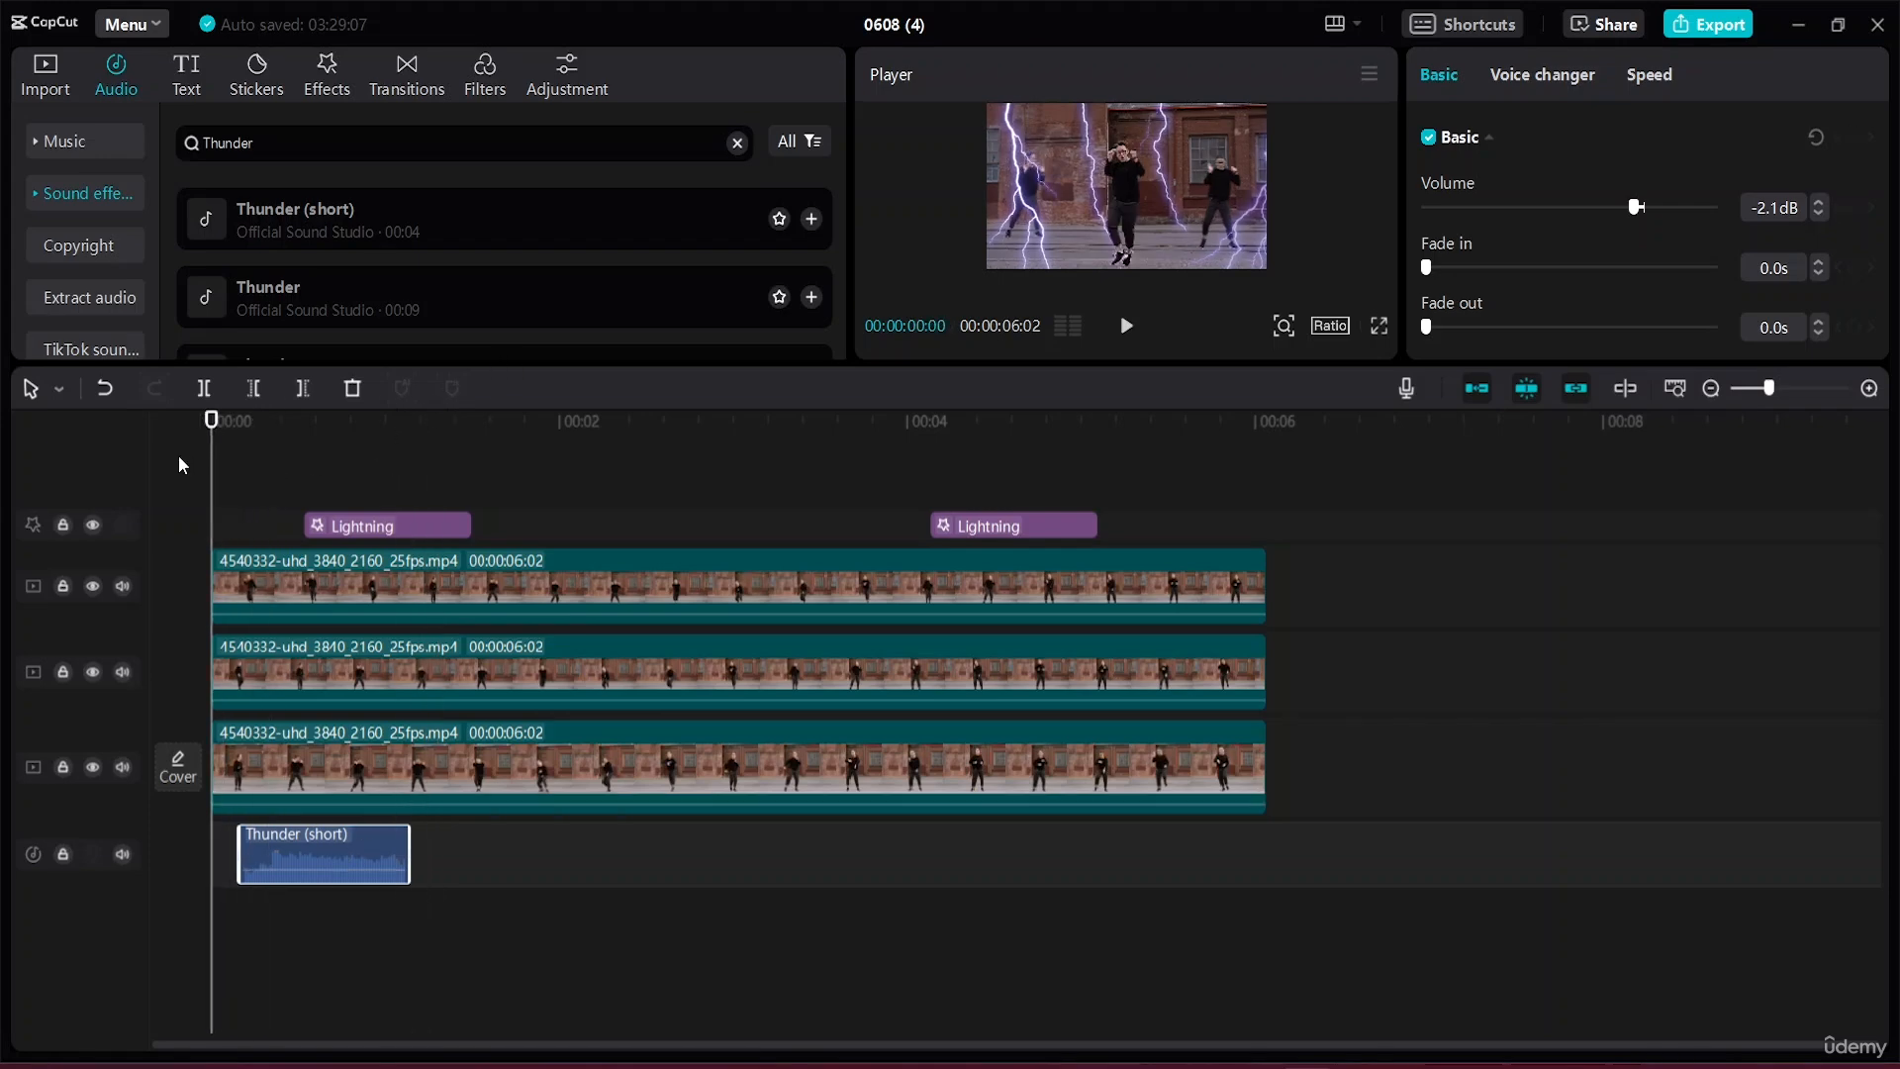
{"action": "key", "text": "space"}
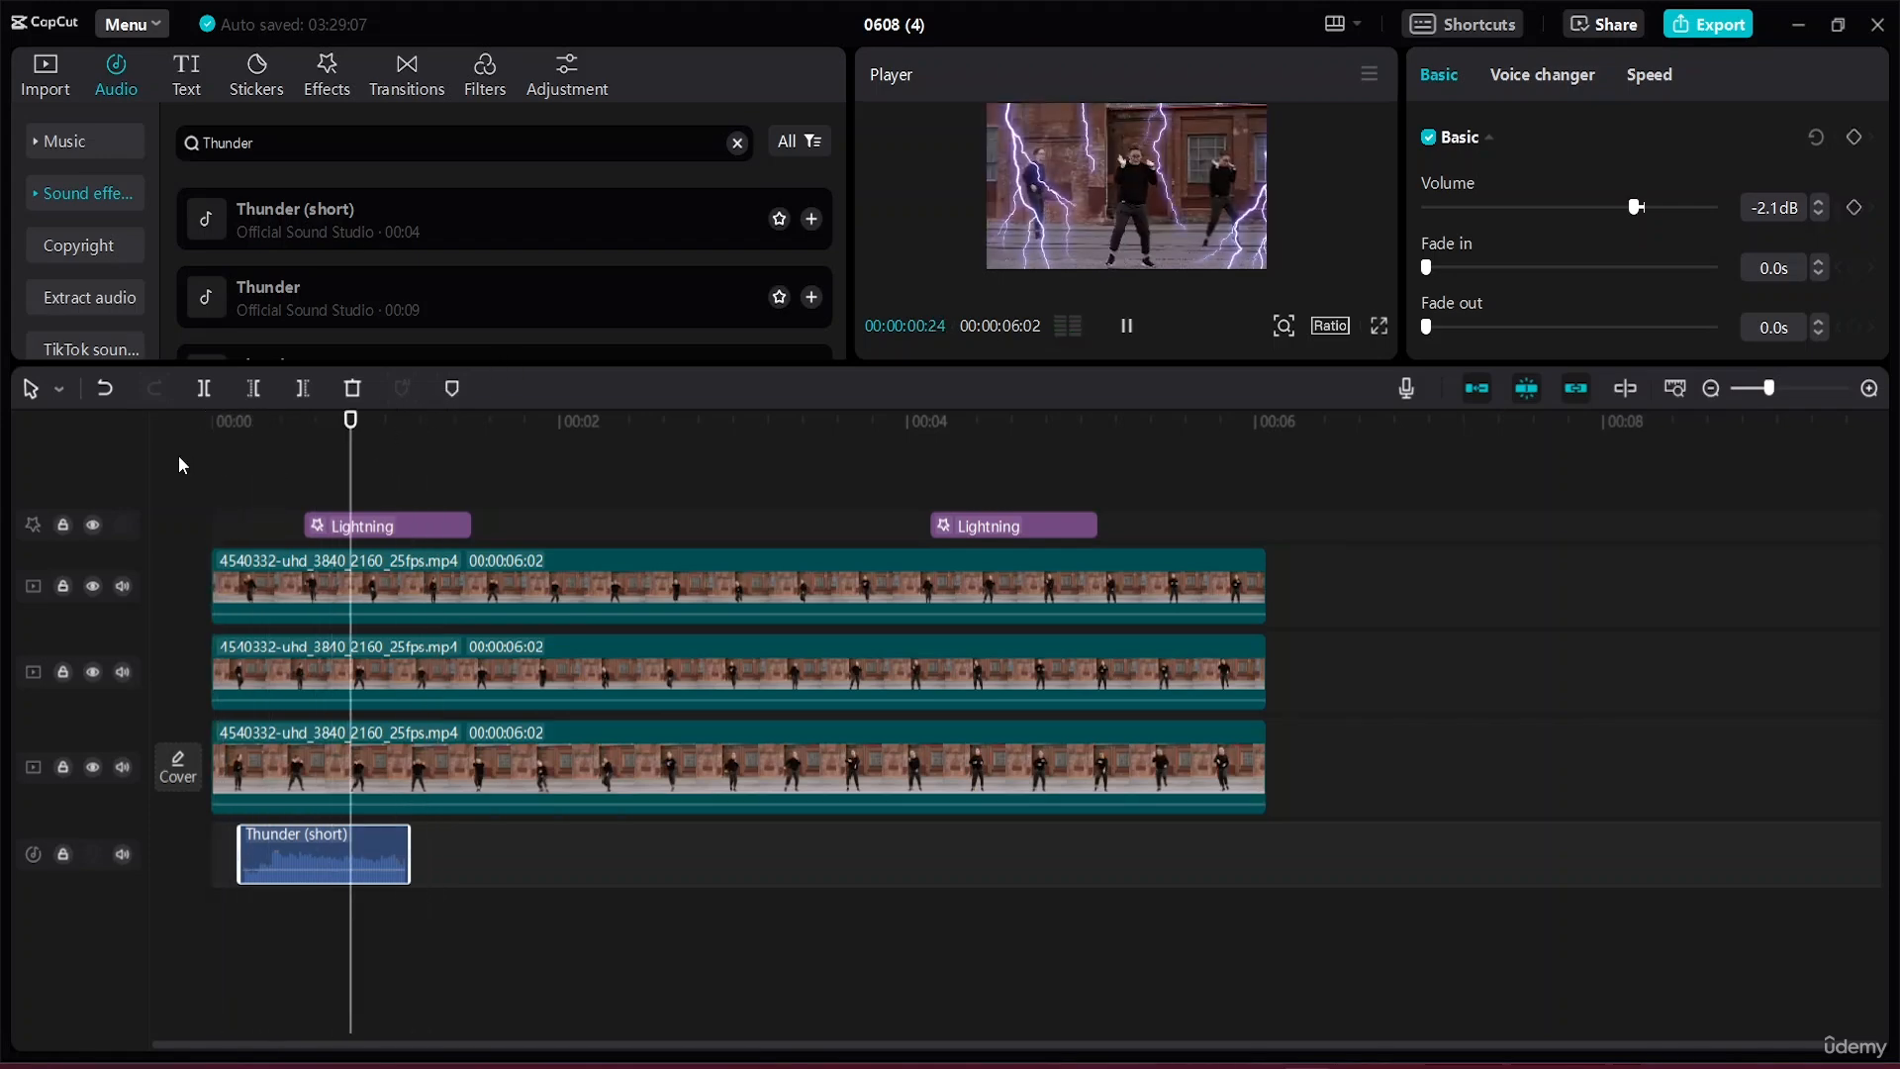
{"action": "left_click_drag", "start_coordinate": [329, 839], "coordinate": [393, 842]}
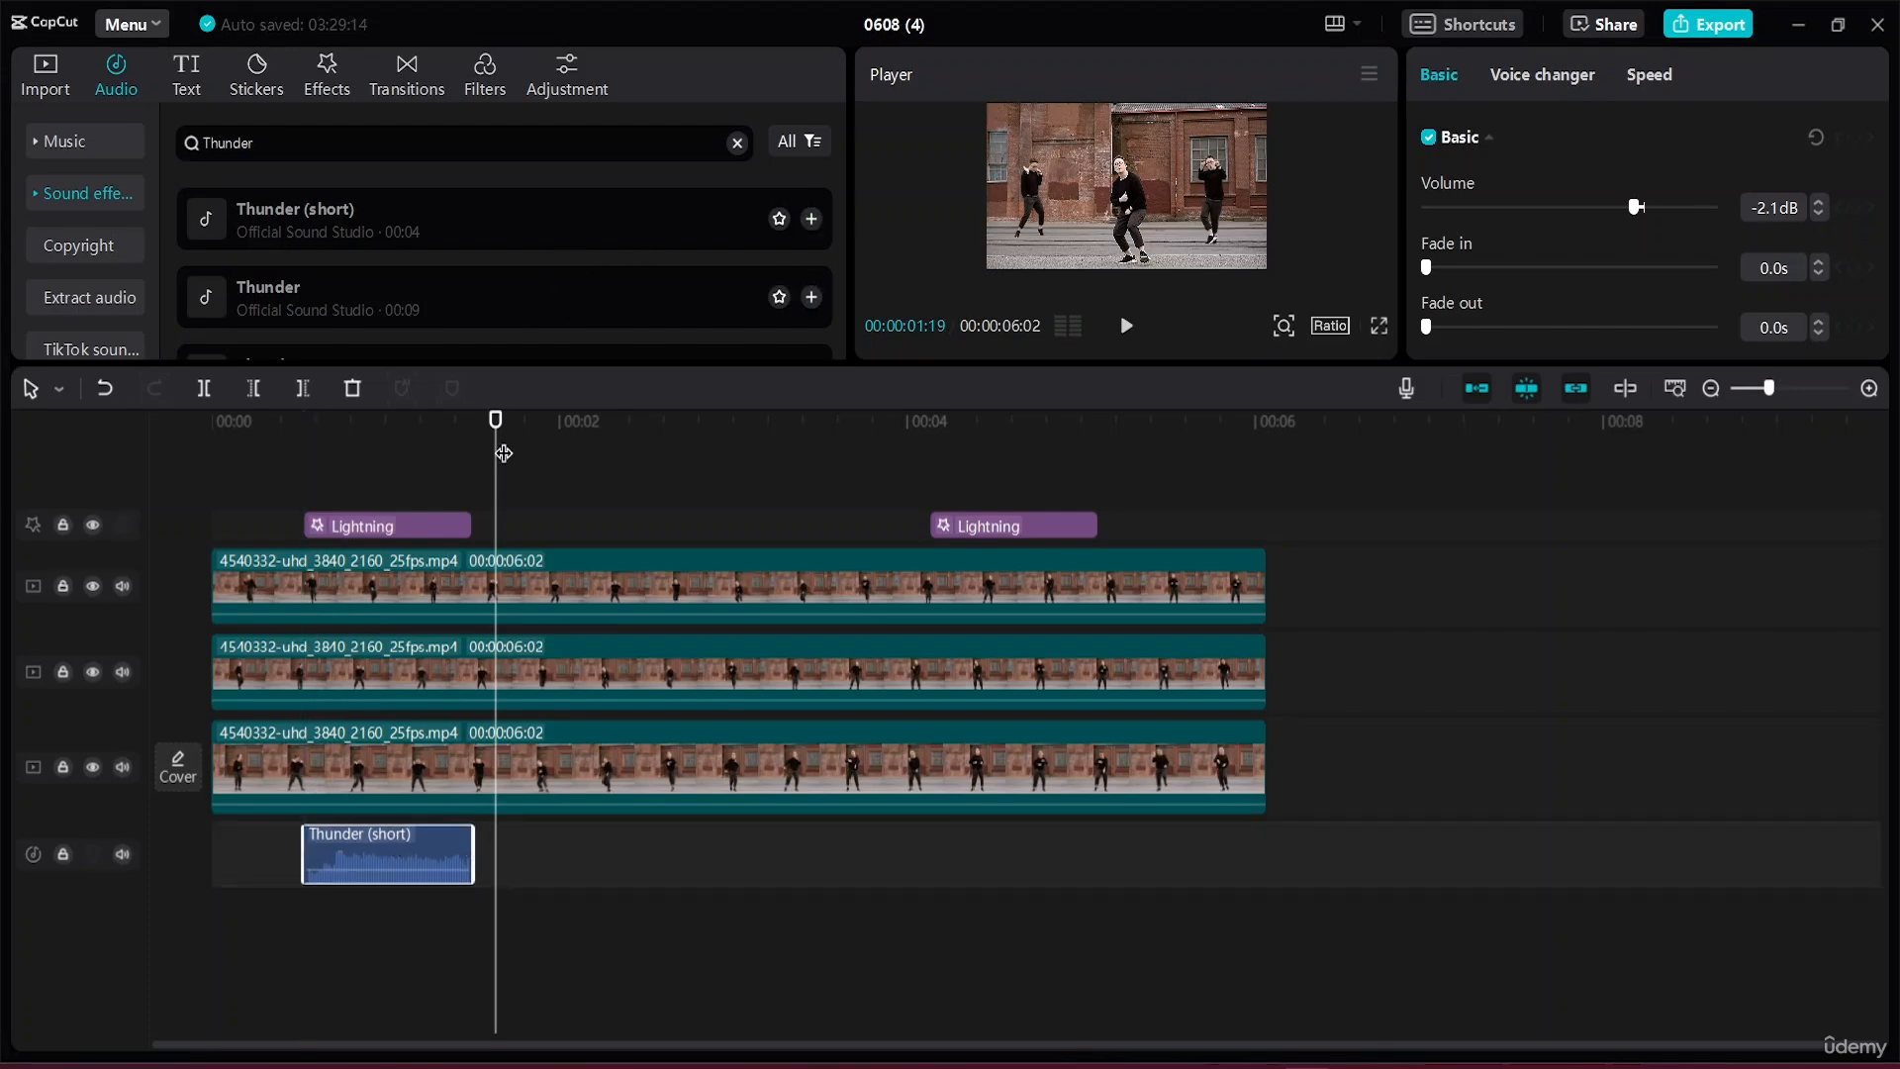
{"action": "left_click_drag", "start_coordinate": [493, 423], "coordinate": [254, 435]}
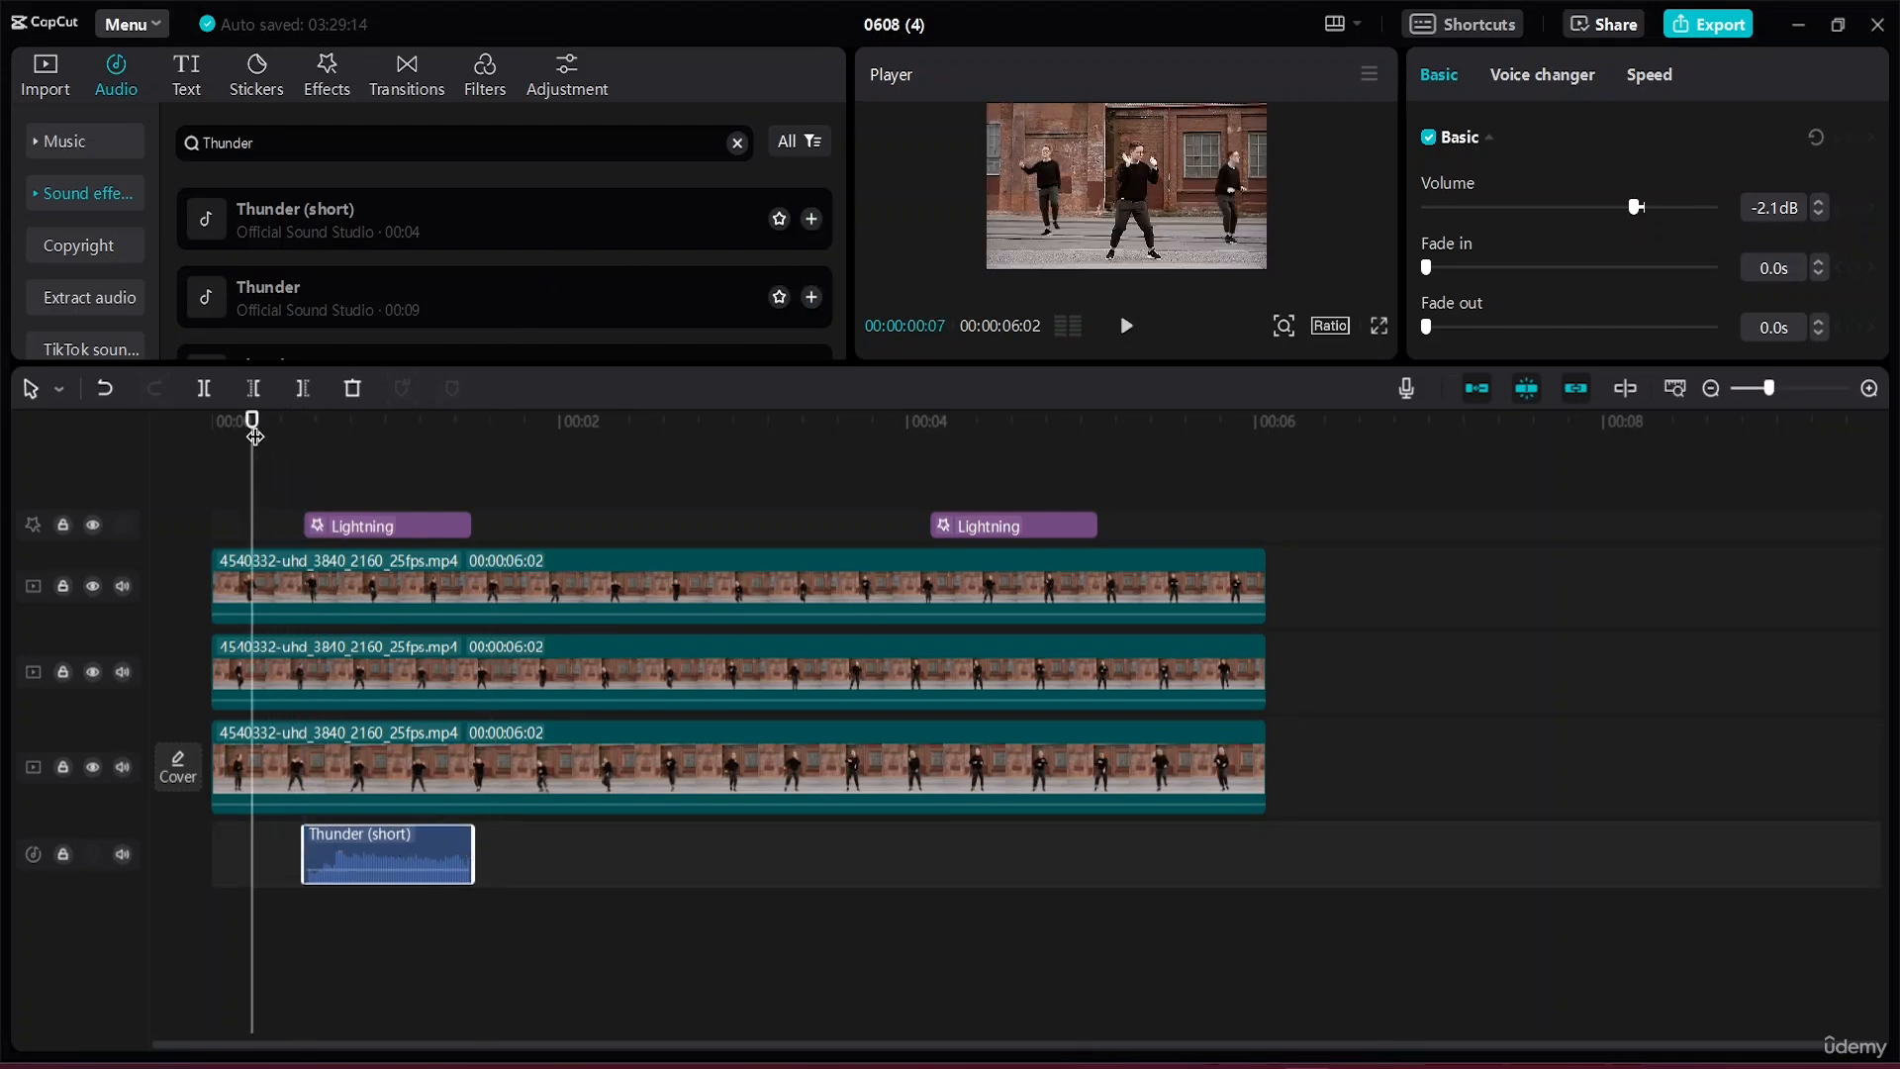
{"action": "key", "text": "space"}
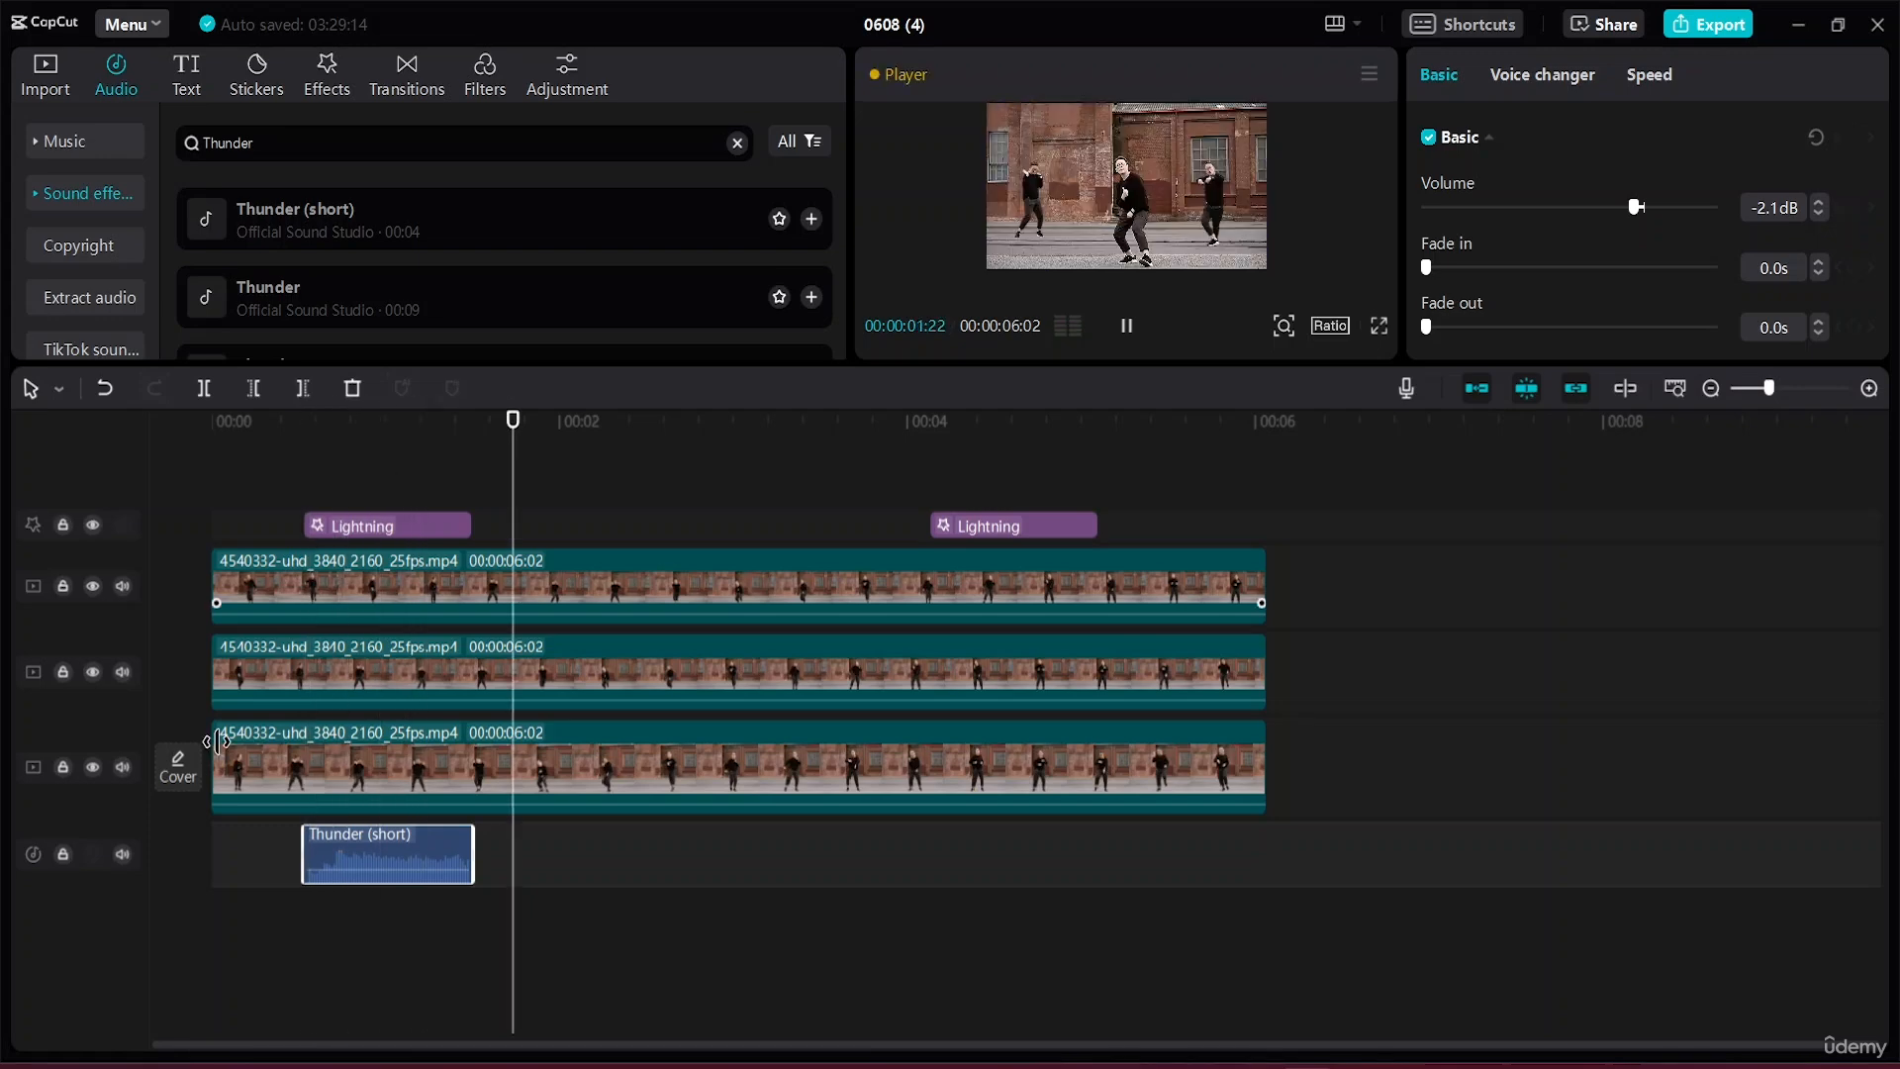
Place a copy of the thunder clip under the second Lightning effect at about 4 seconds and play that section.
{"action": "left_click_drag", "start_coordinate": [360, 861], "coordinate": [990, 843]}
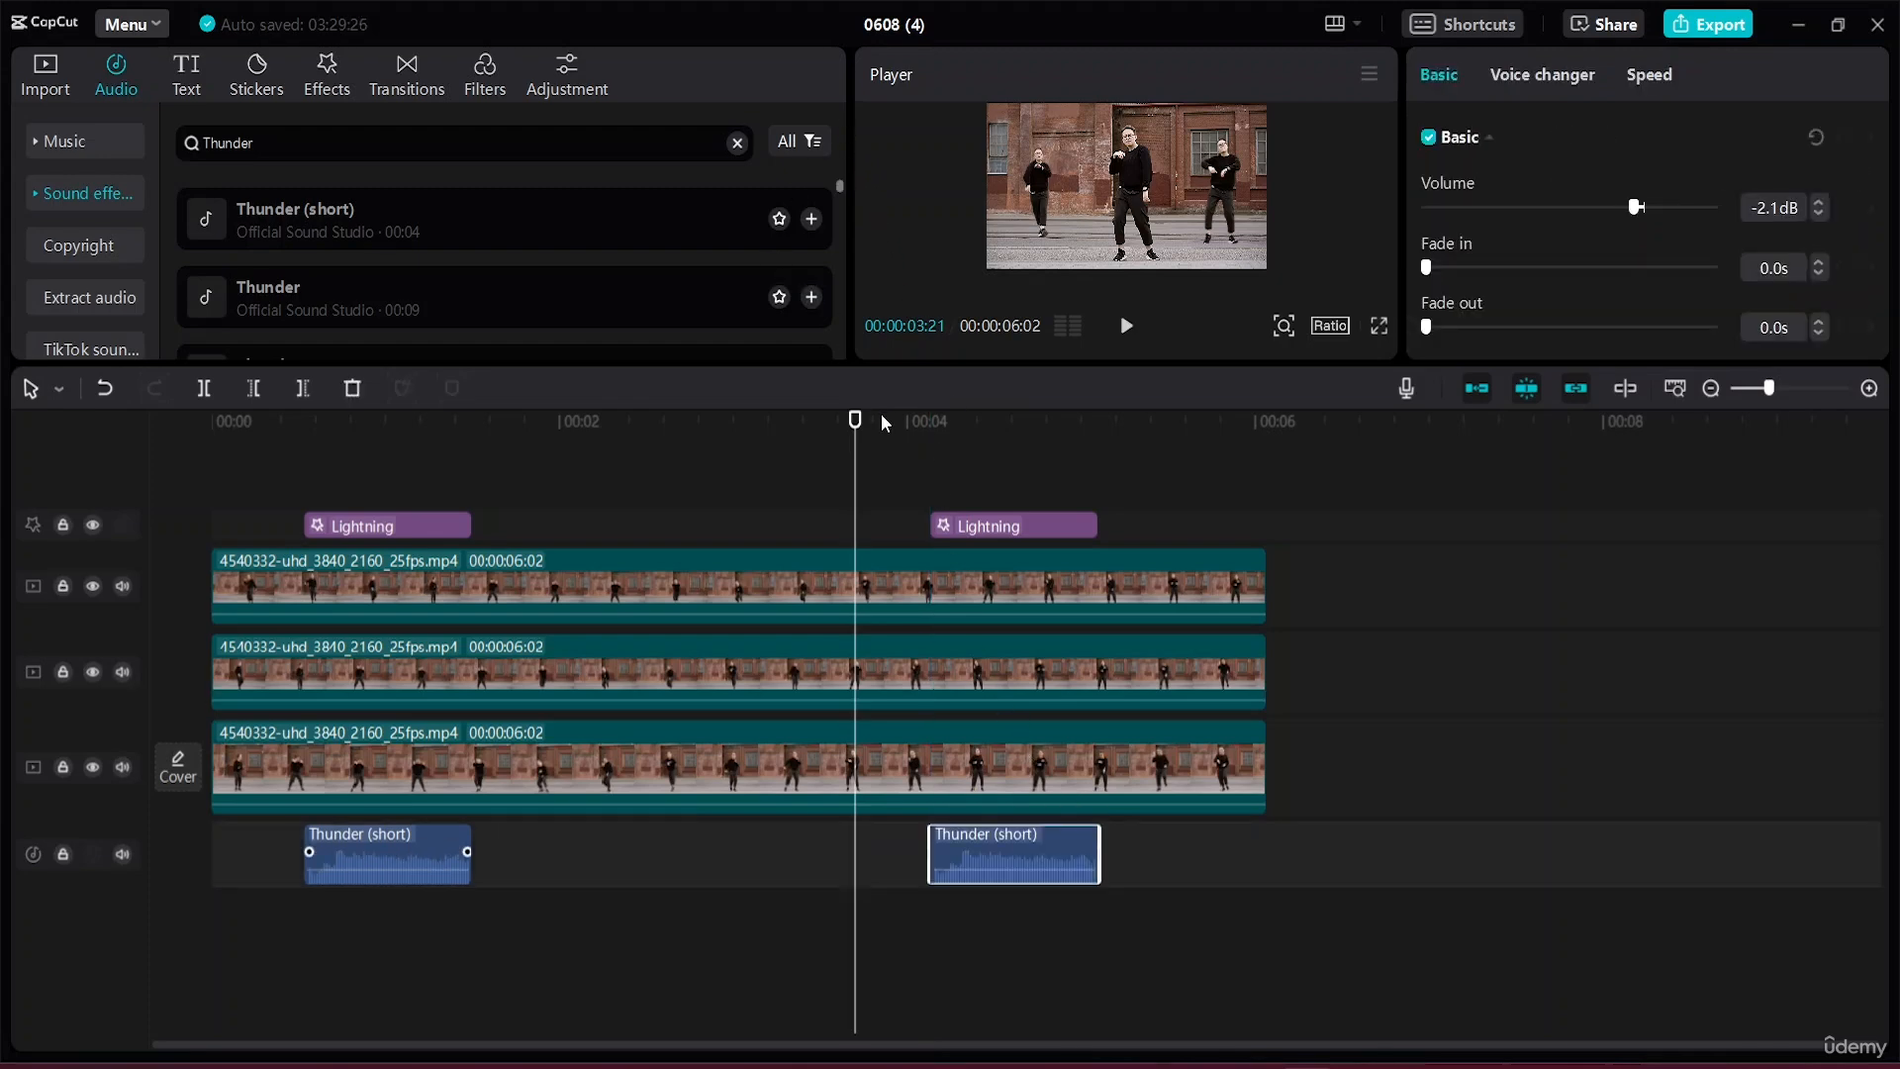
{"action": "key", "text": "space"}
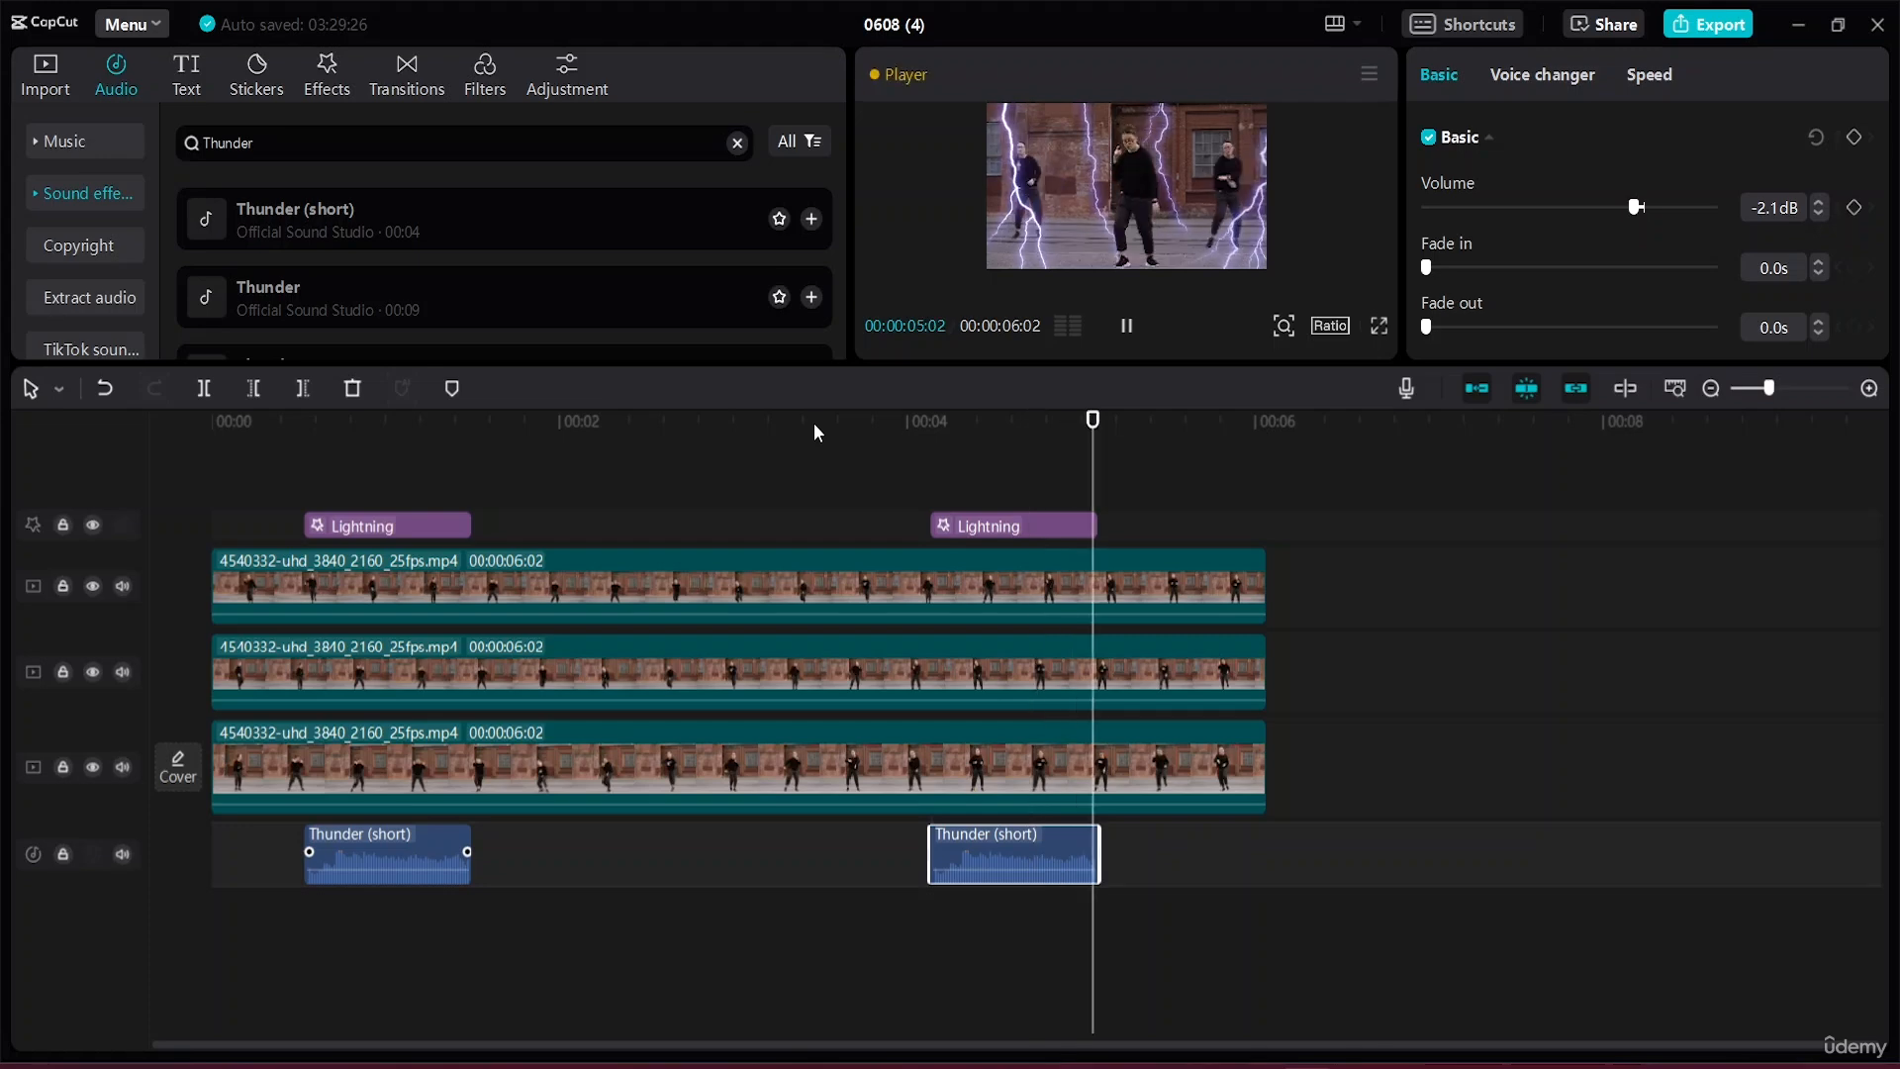
Shorten the second Lightning effect and its thunder clip to about 0.6 seconds, and the first pair to about 0.4 seconds.
{"action": "key", "text": "space"}
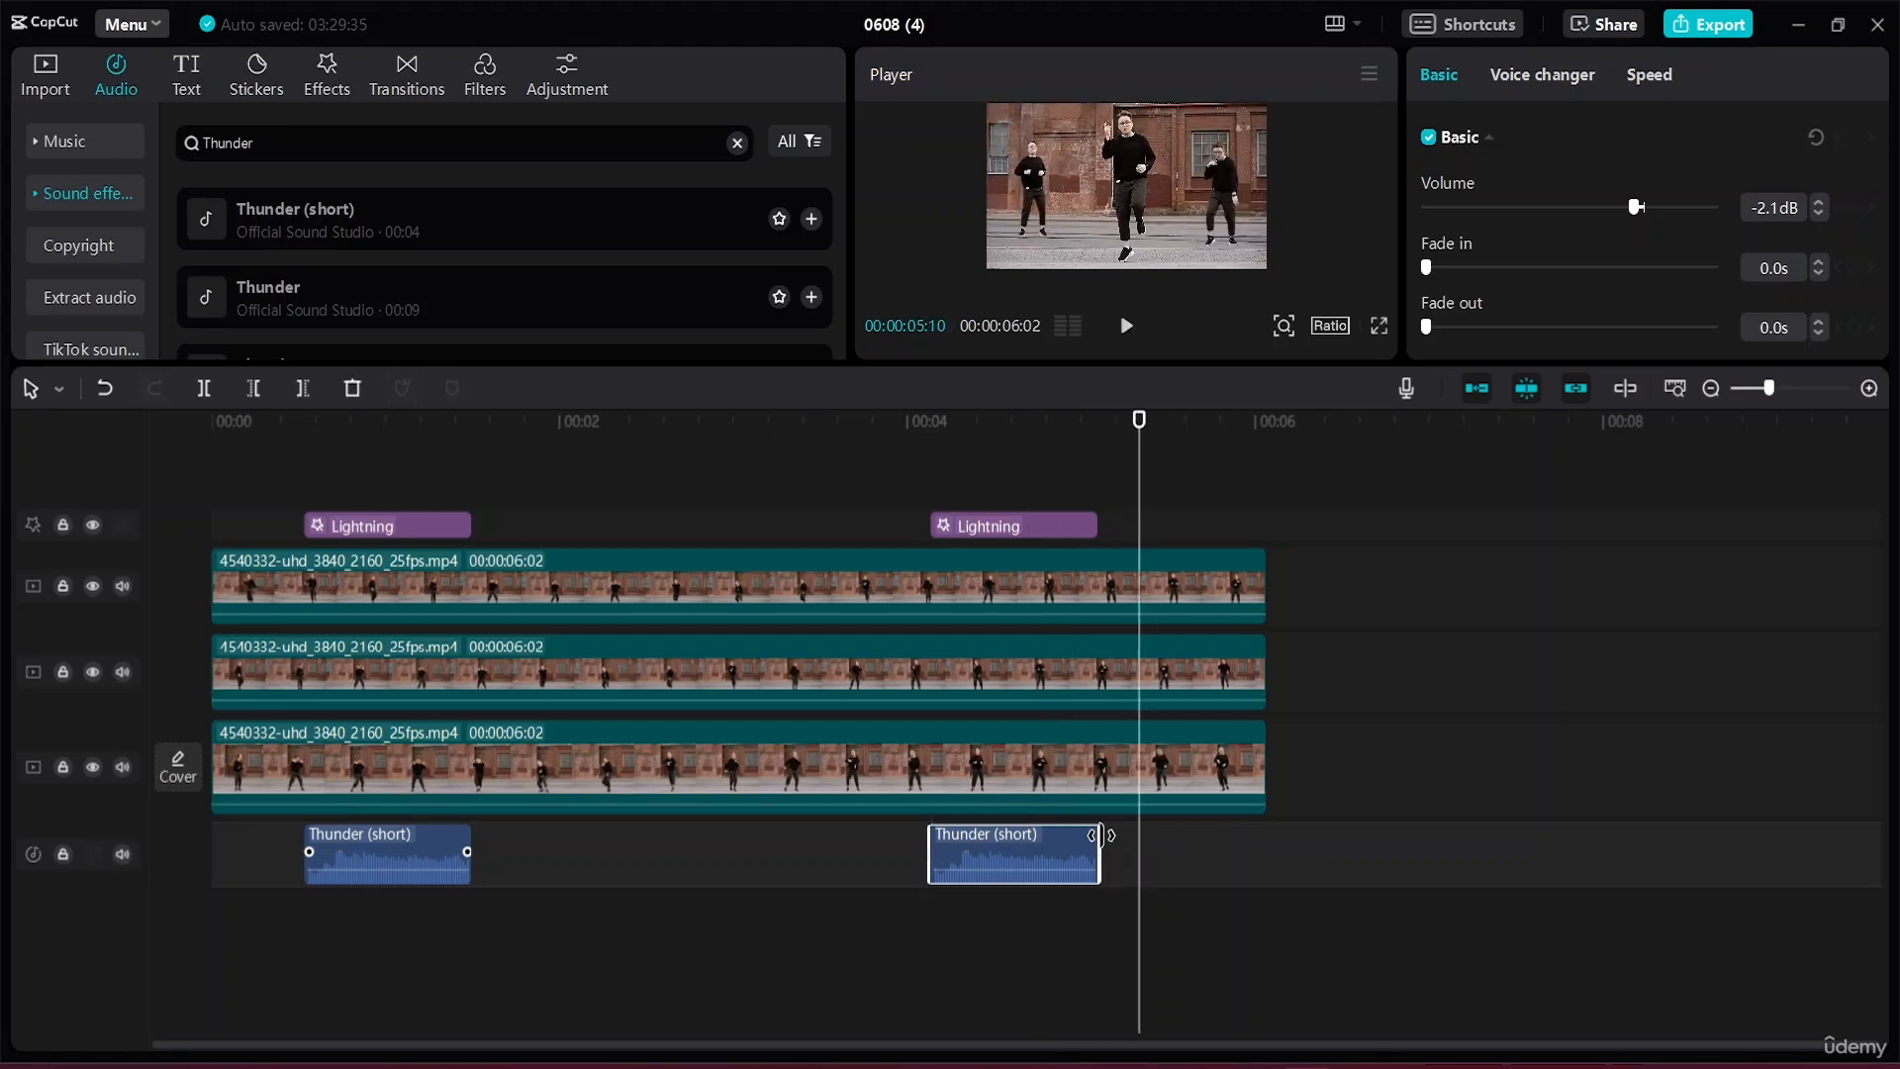
{"action": "left_click_drag", "start_coordinate": [1096, 836], "coordinate": [1039, 836]}
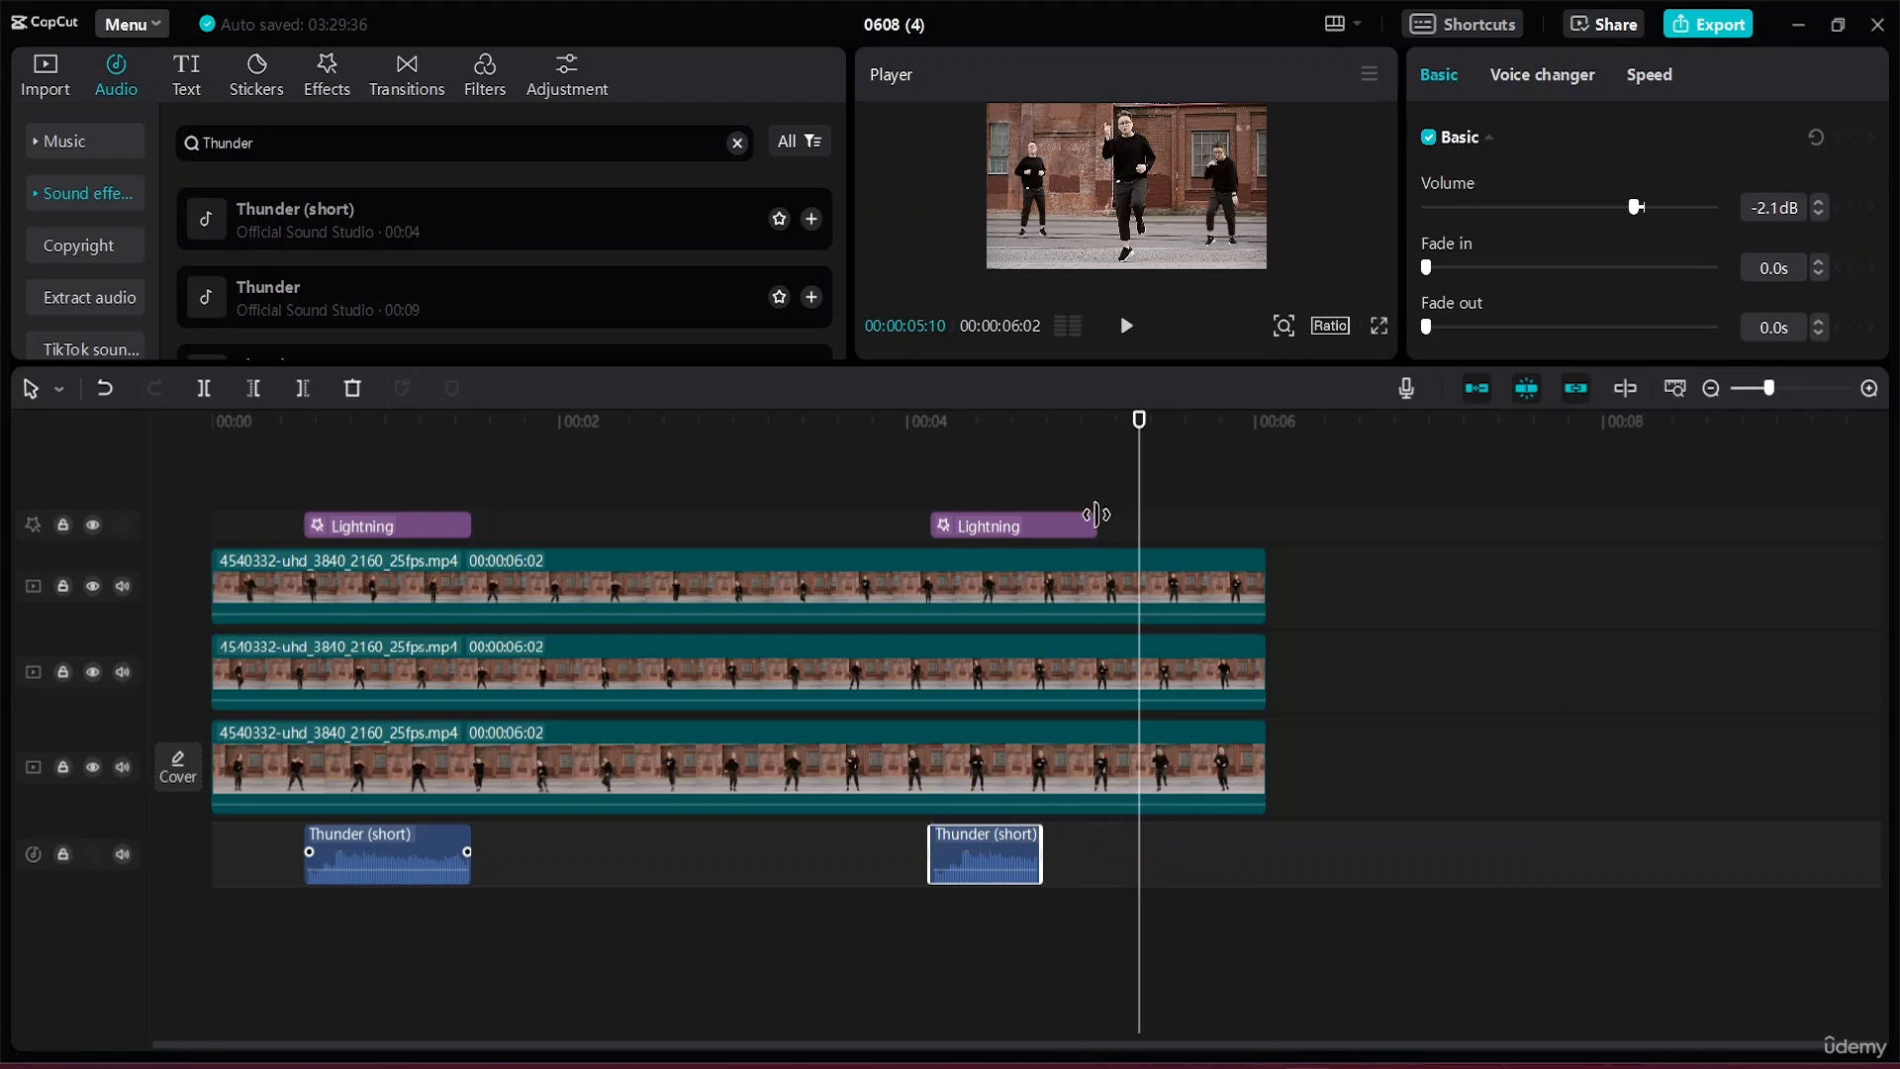
{"action": "left_click_drag", "start_coordinate": [1095, 526], "coordinate": [1043, 529]}
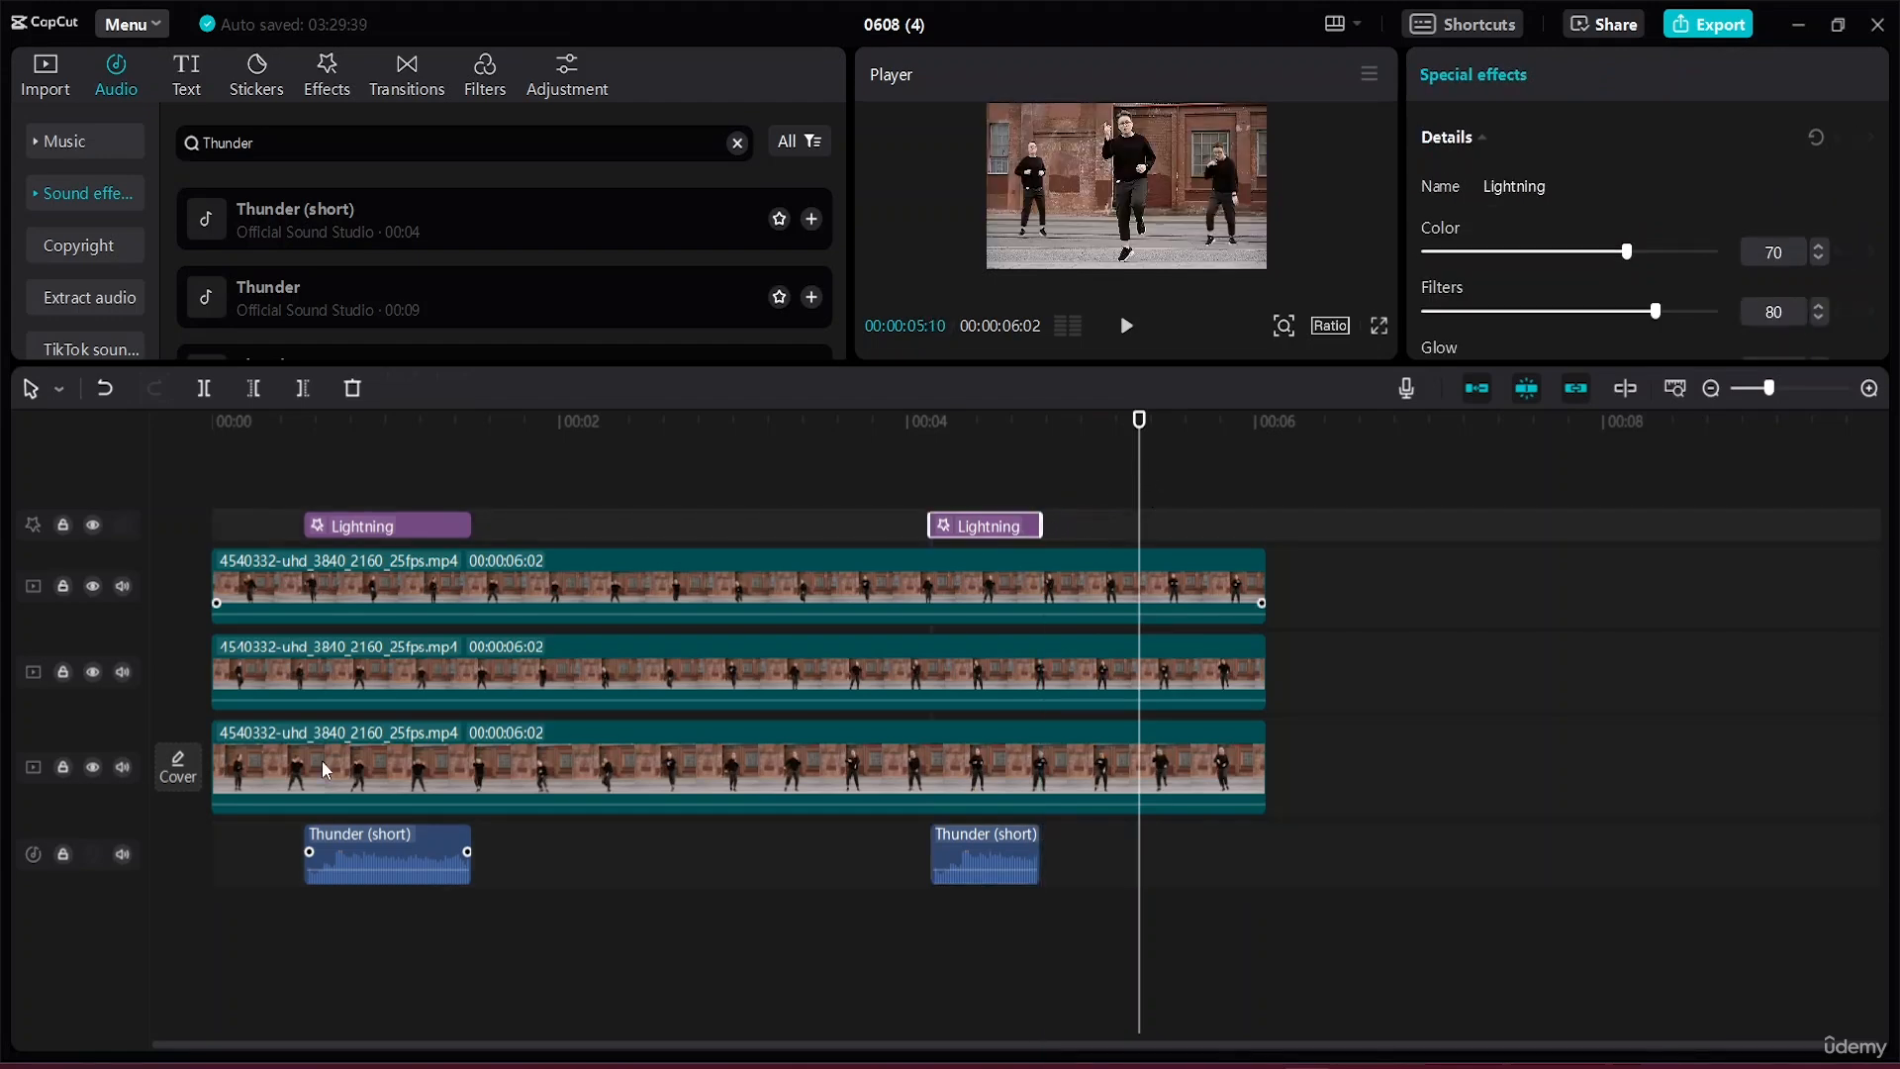
{"action": "left_click_drag", "start_coordinate": [467, 851], "coordinate": [374, 829]}
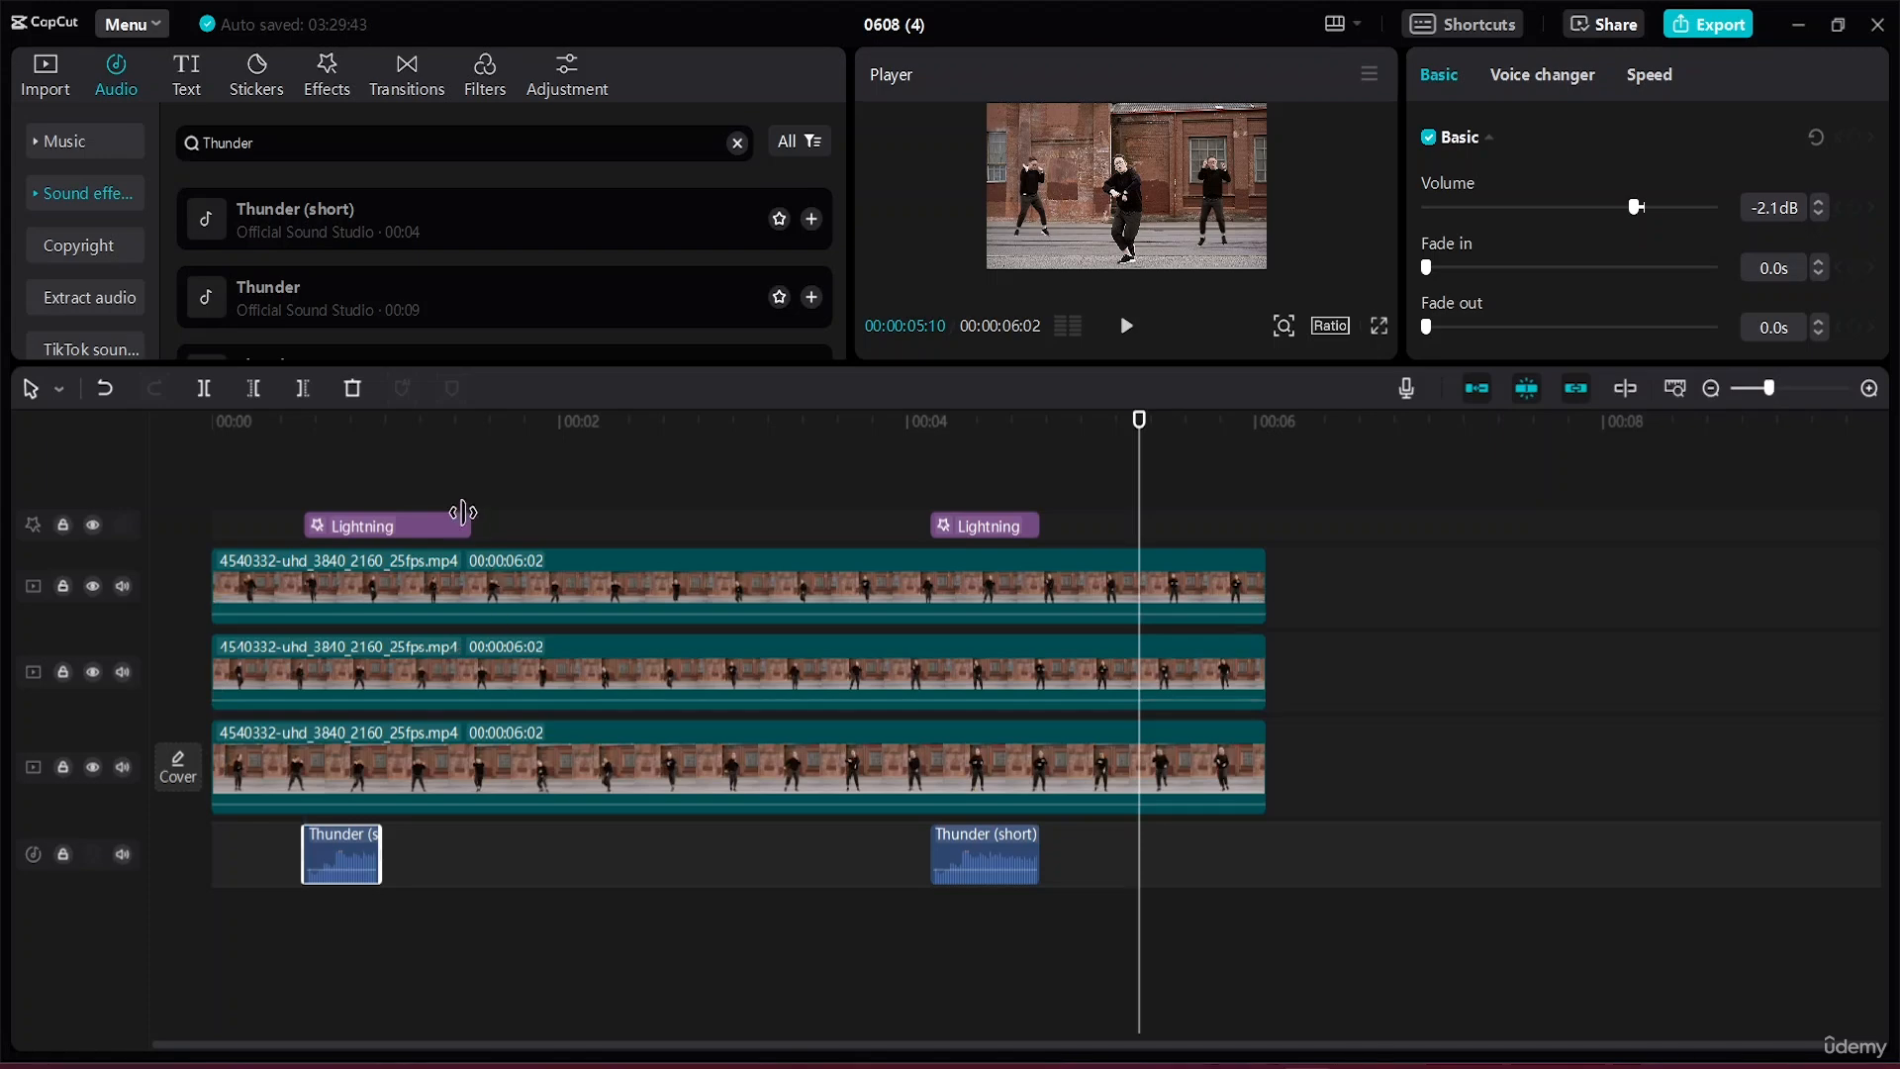
{"action": "left_click_drag", "start_coordinate": [470, 512], "coordinate": [383, 519]}
{"action": "left_click", "coordinate": [455, 520]}
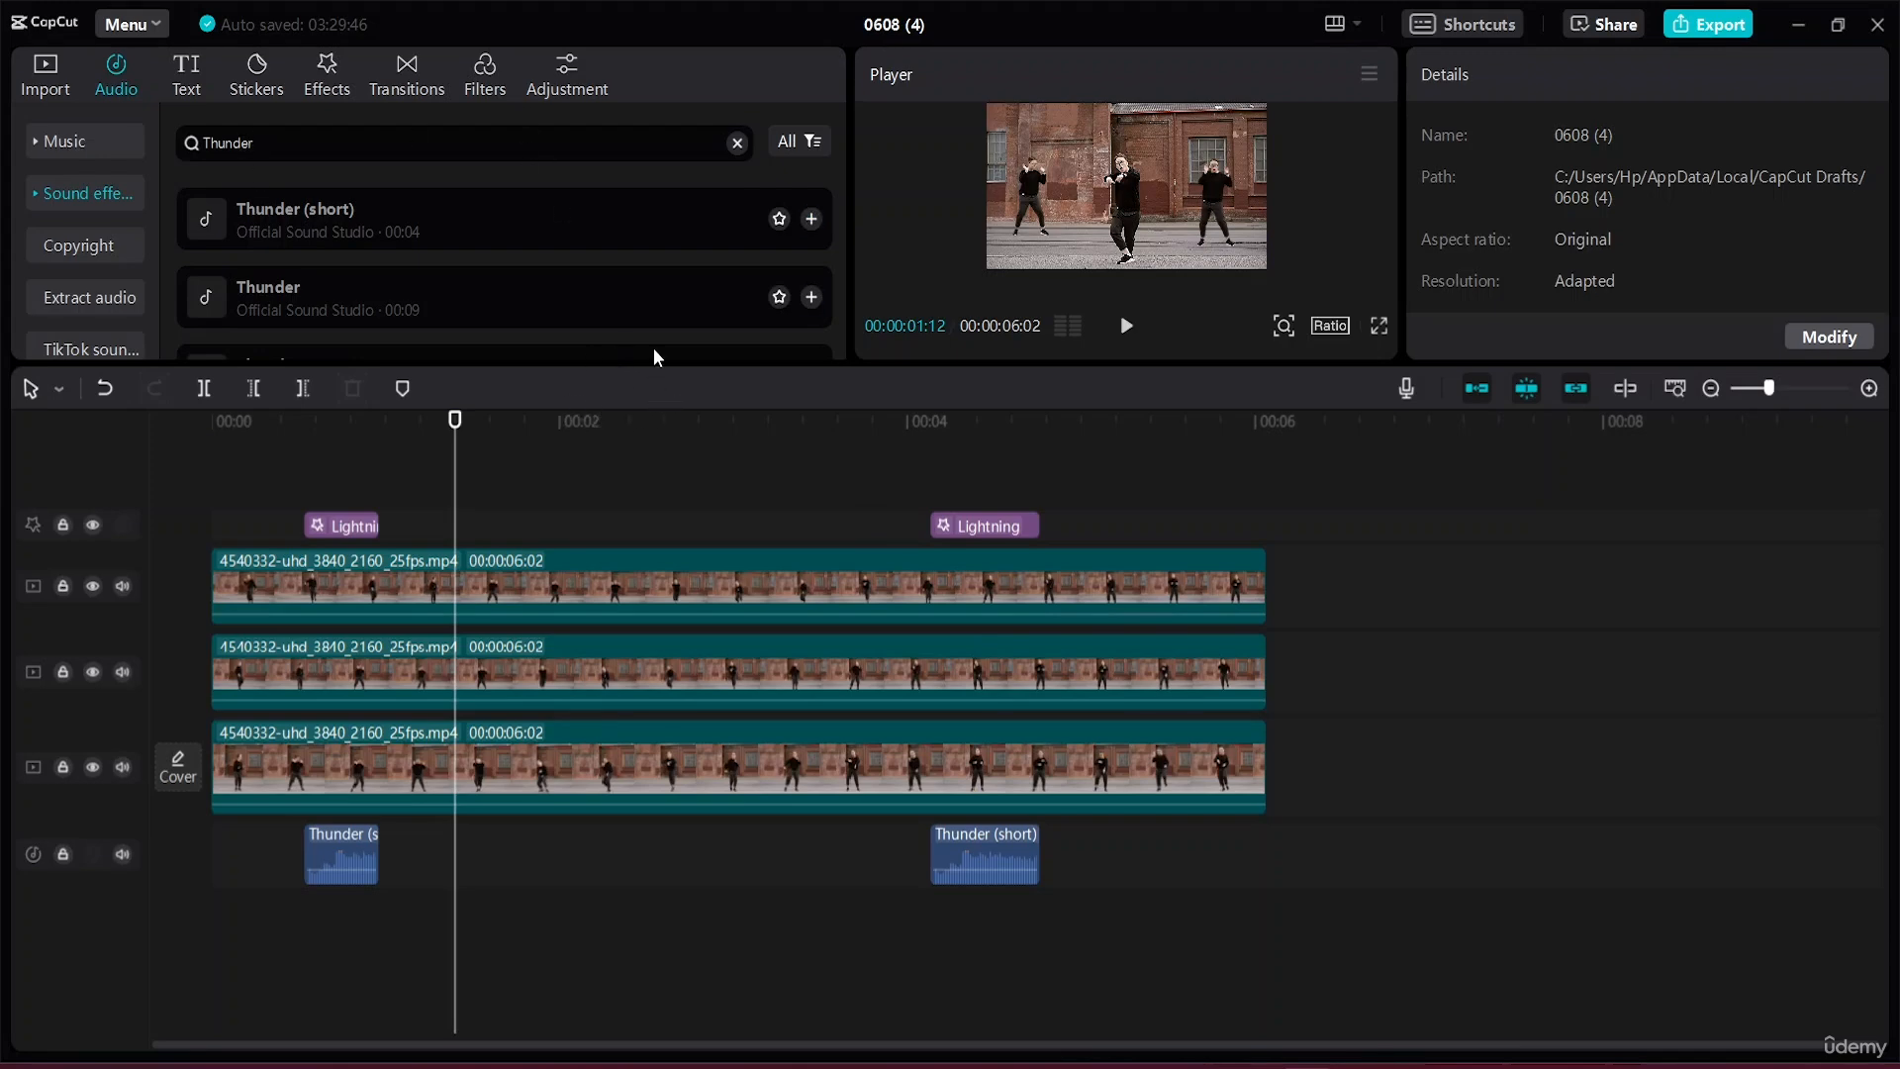
Search the music library for "Pop" and preview the track Pop/Rock Refreshing/Bright/Corporate VP(1512366).
{"action": "left_click_drag", "start_coordinate": [661, 363], "coordinate": [665, 571]}
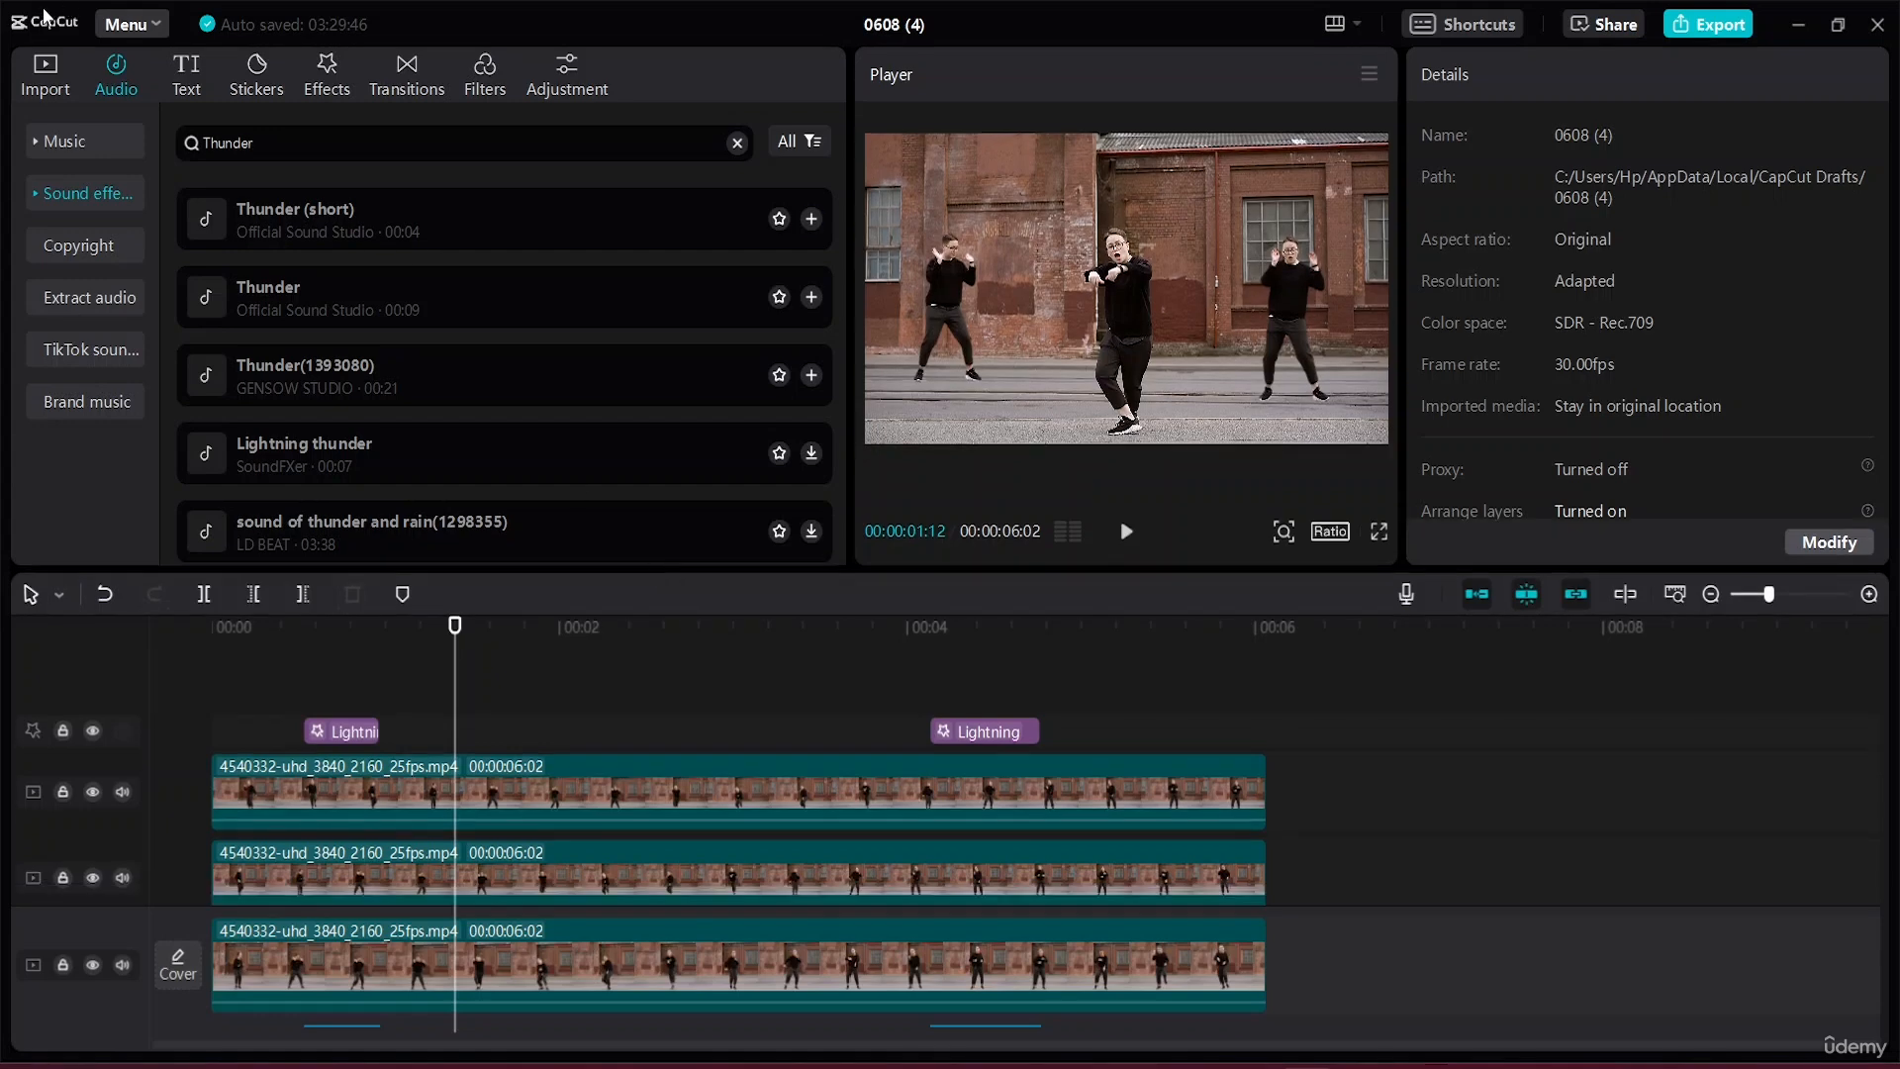
{"action": "left_click", "coordinate": [69, 142]}
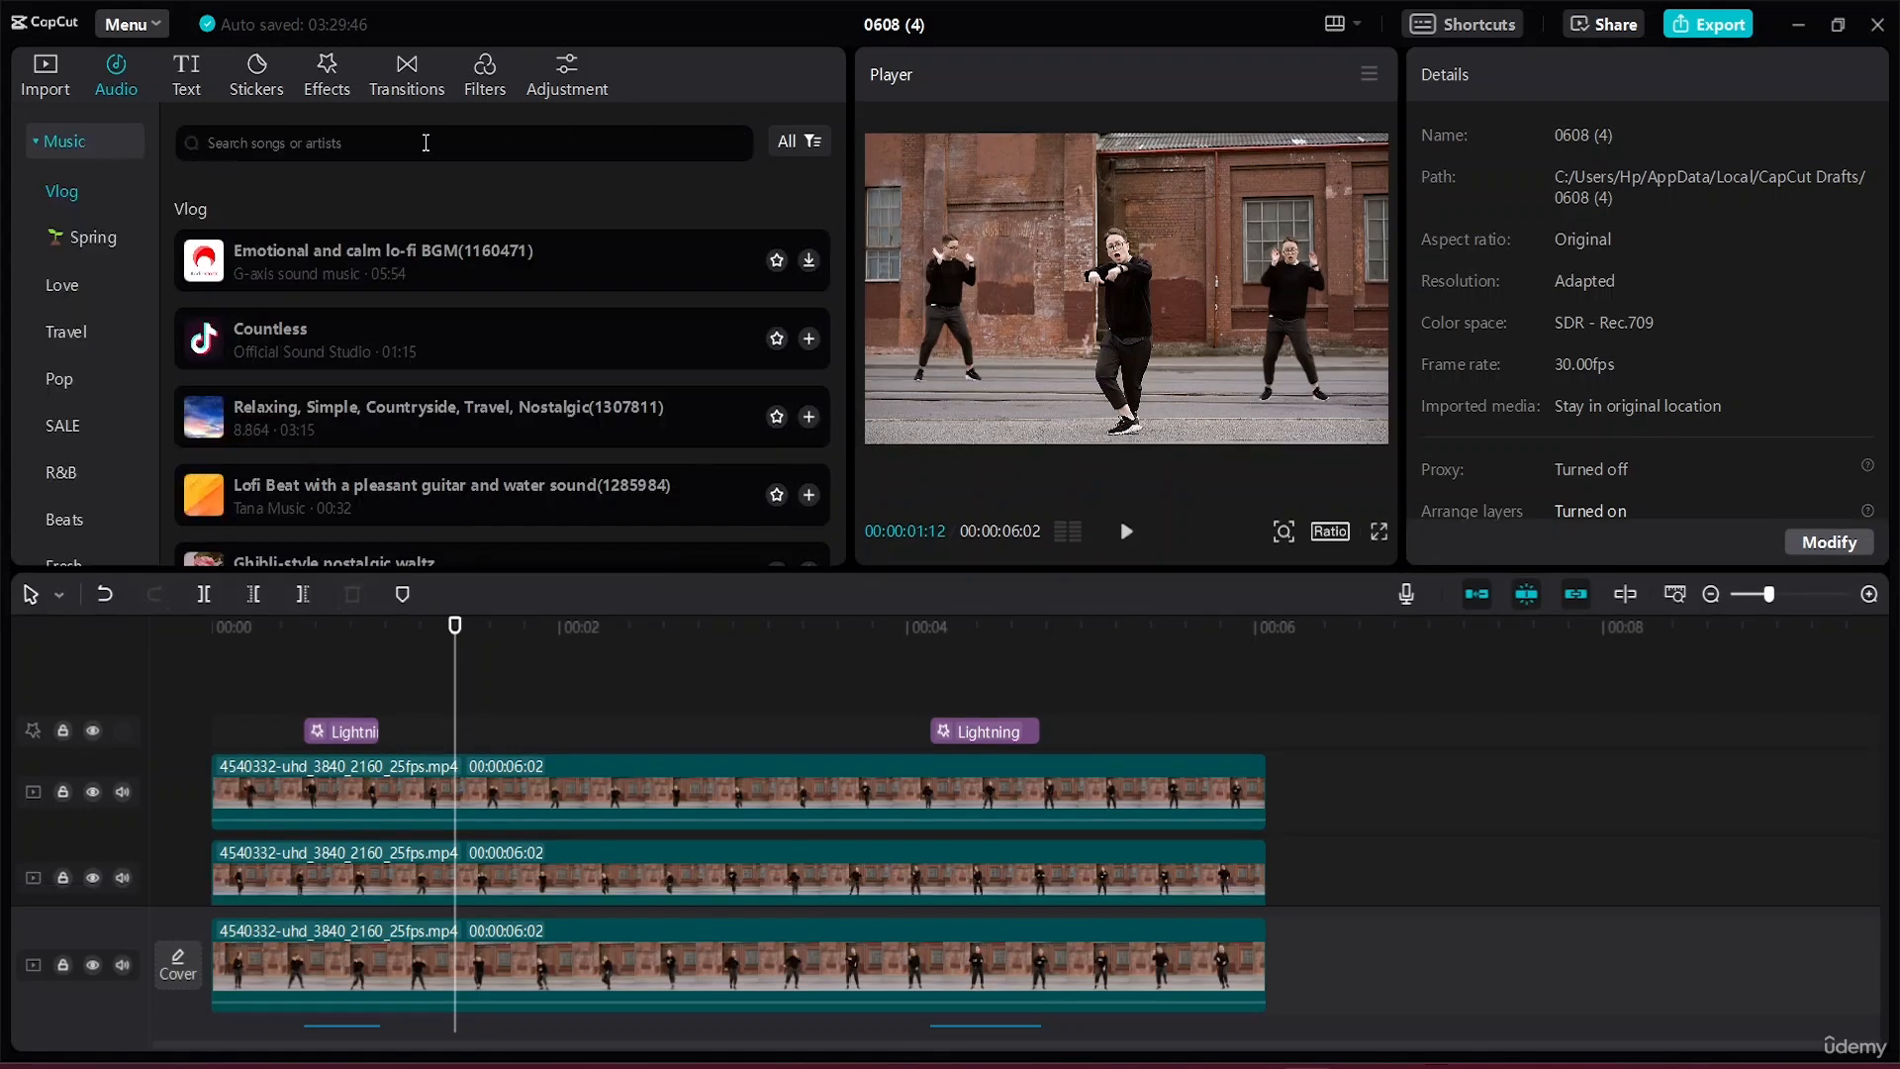
{"action": "left_click", "coordinate": [398, 130]}
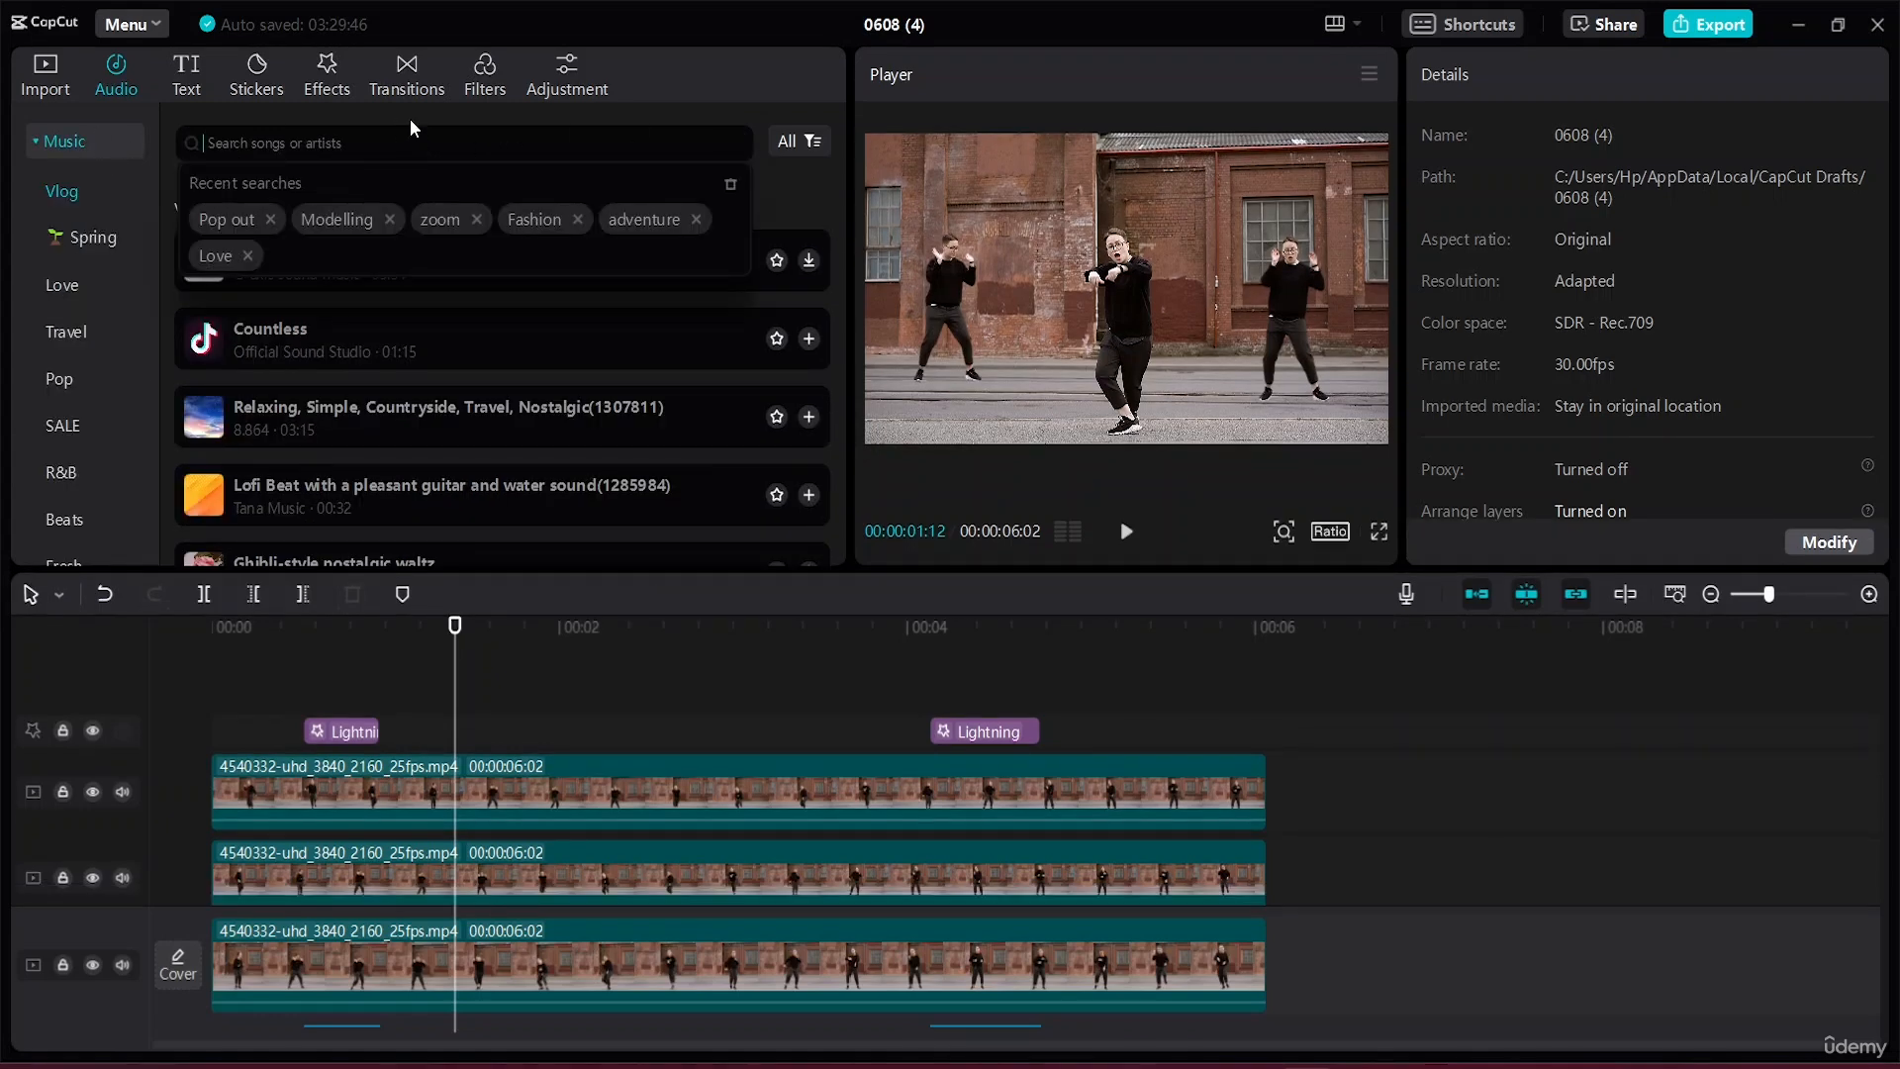
{"action": "type", "text": "Pop"}
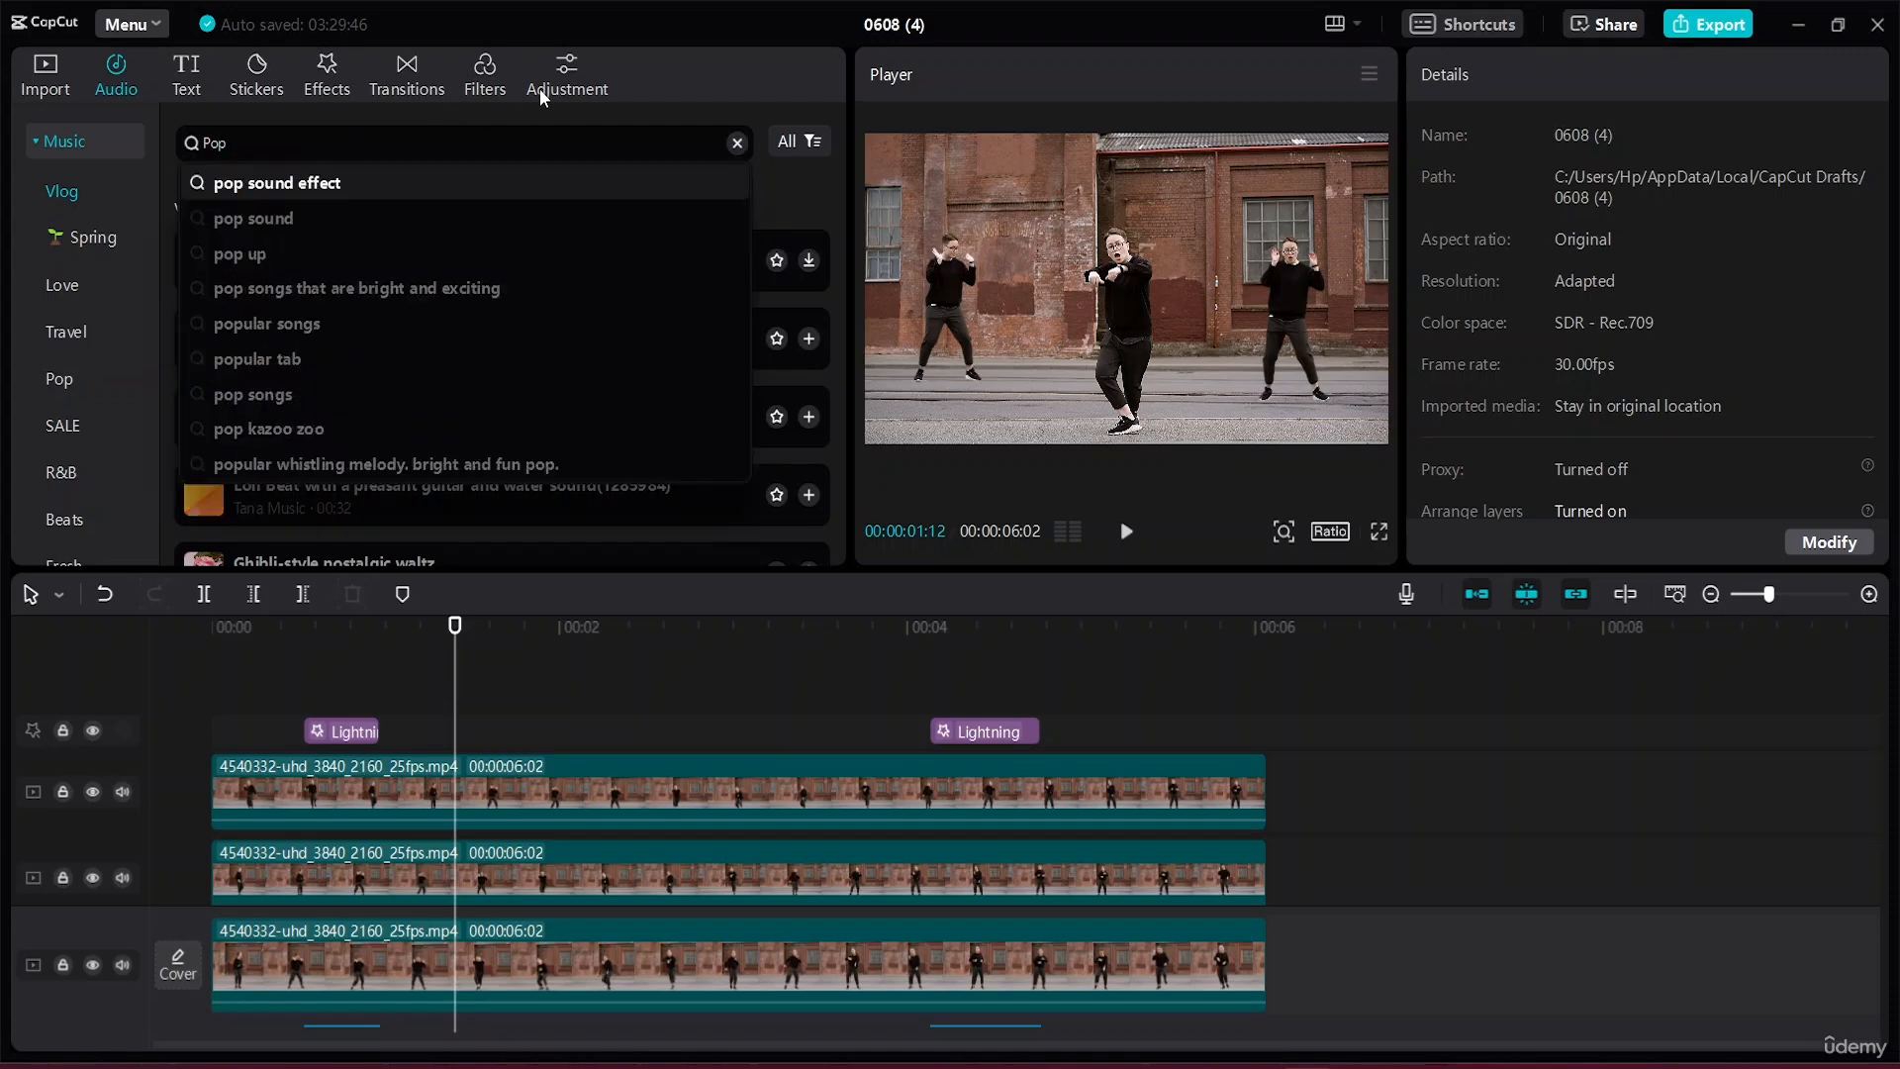
{"action": "key", "text": "Return"}
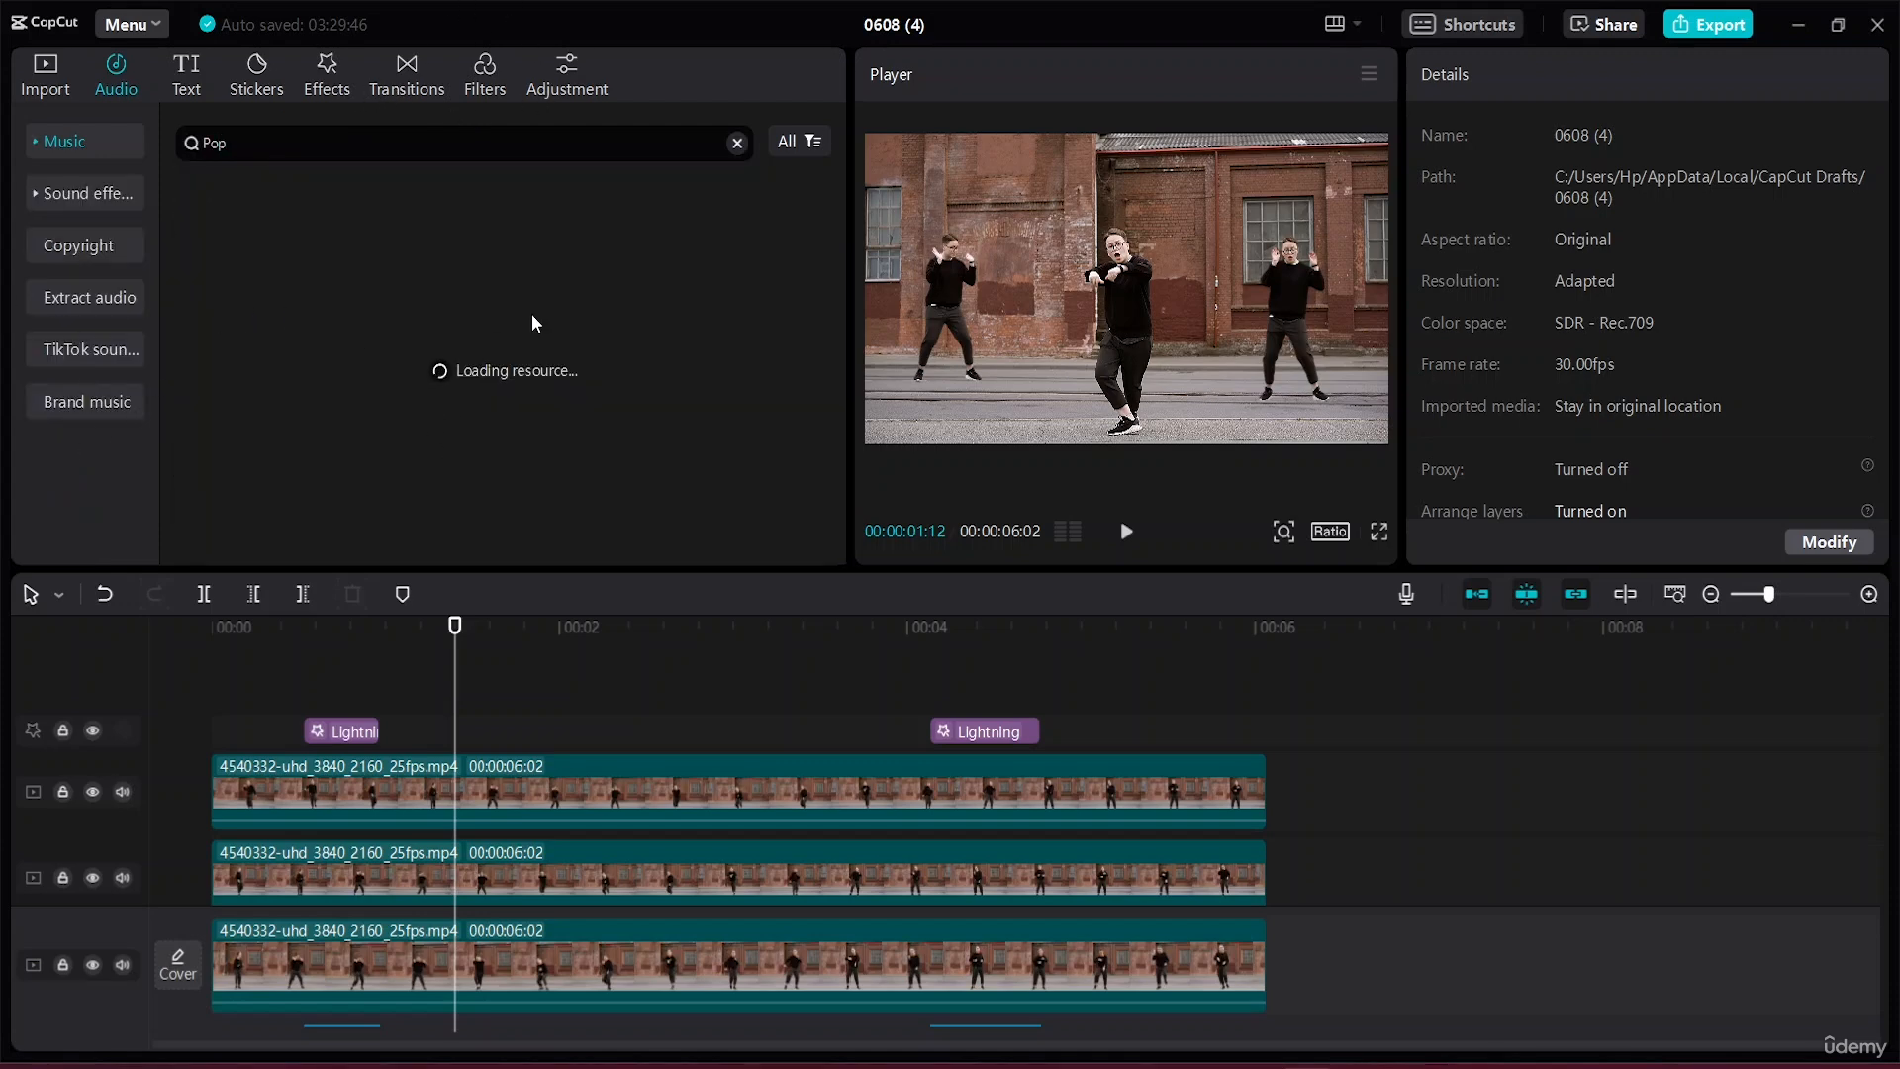
{"action": "scroll", "coordinate": [597, 880], "scroll_direction": "down", "scroll_amount": 2}
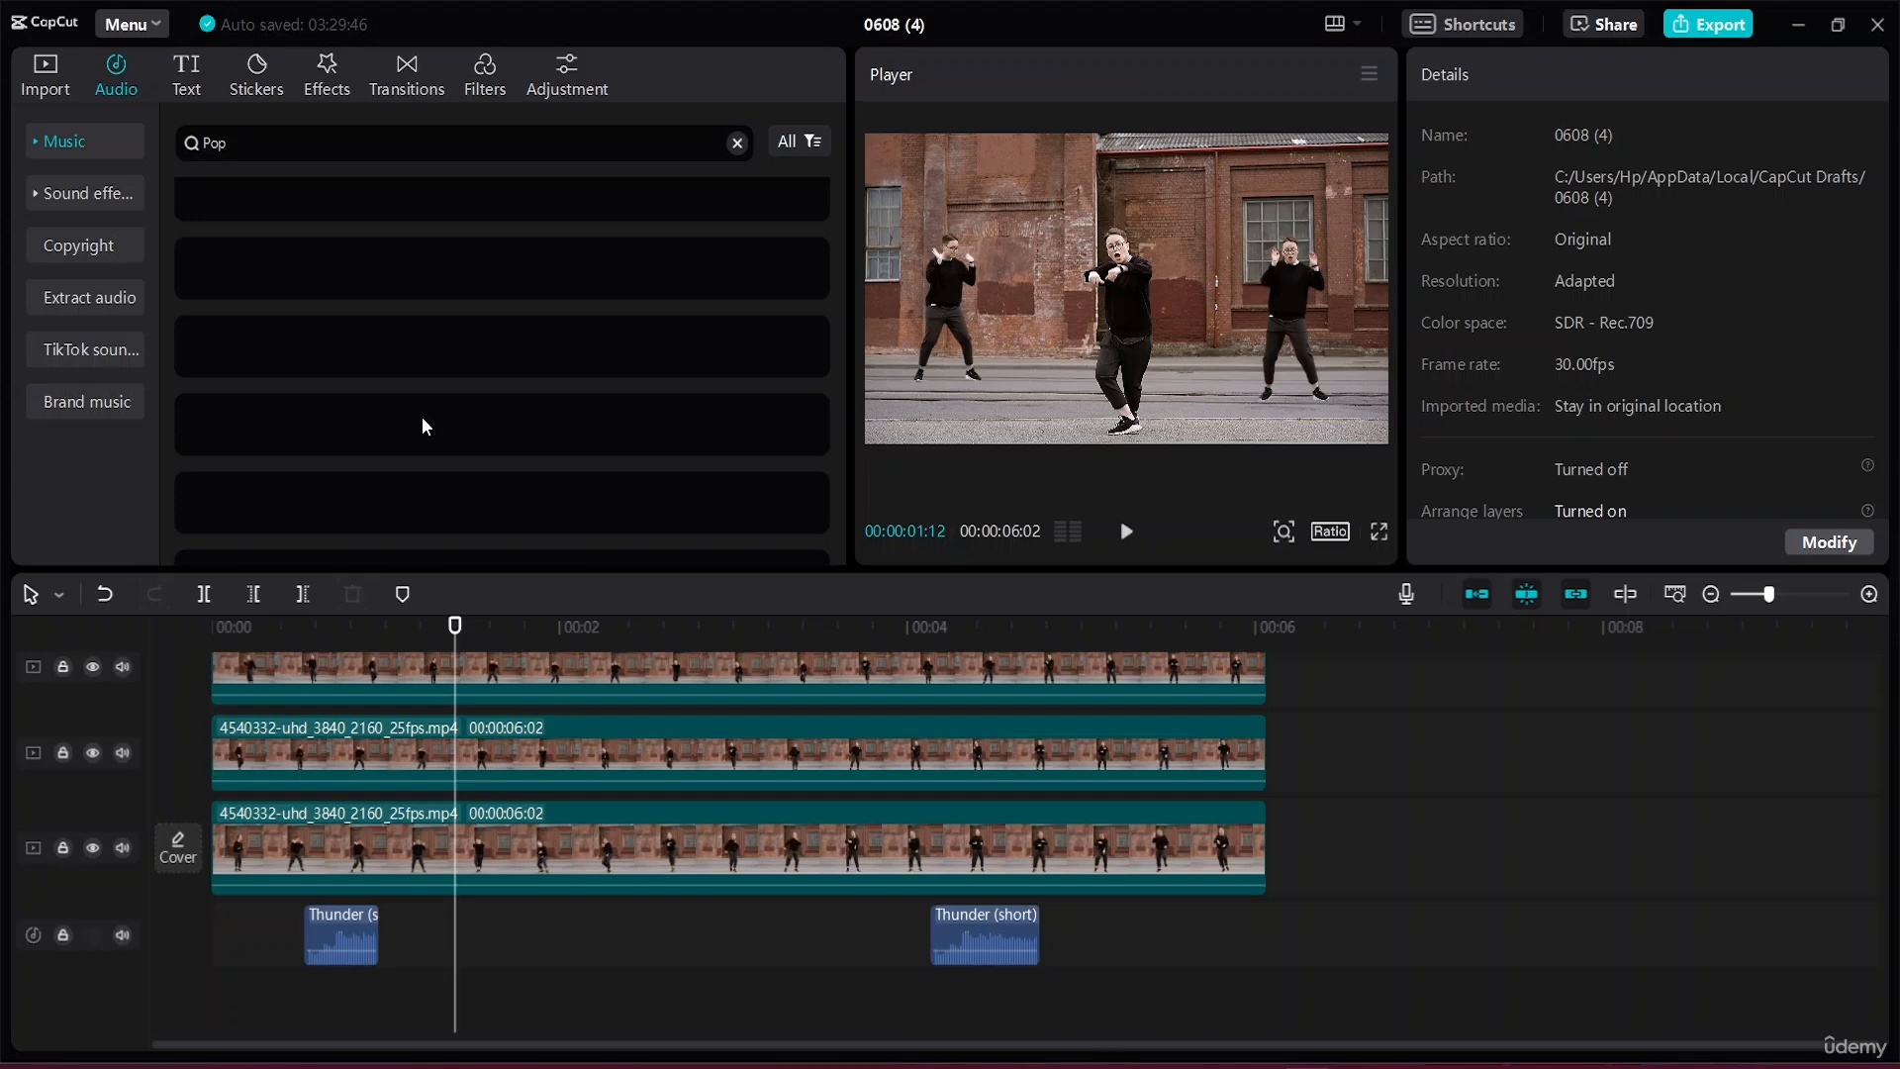
{"action": "left_click", "coordinate": [326, 424]}
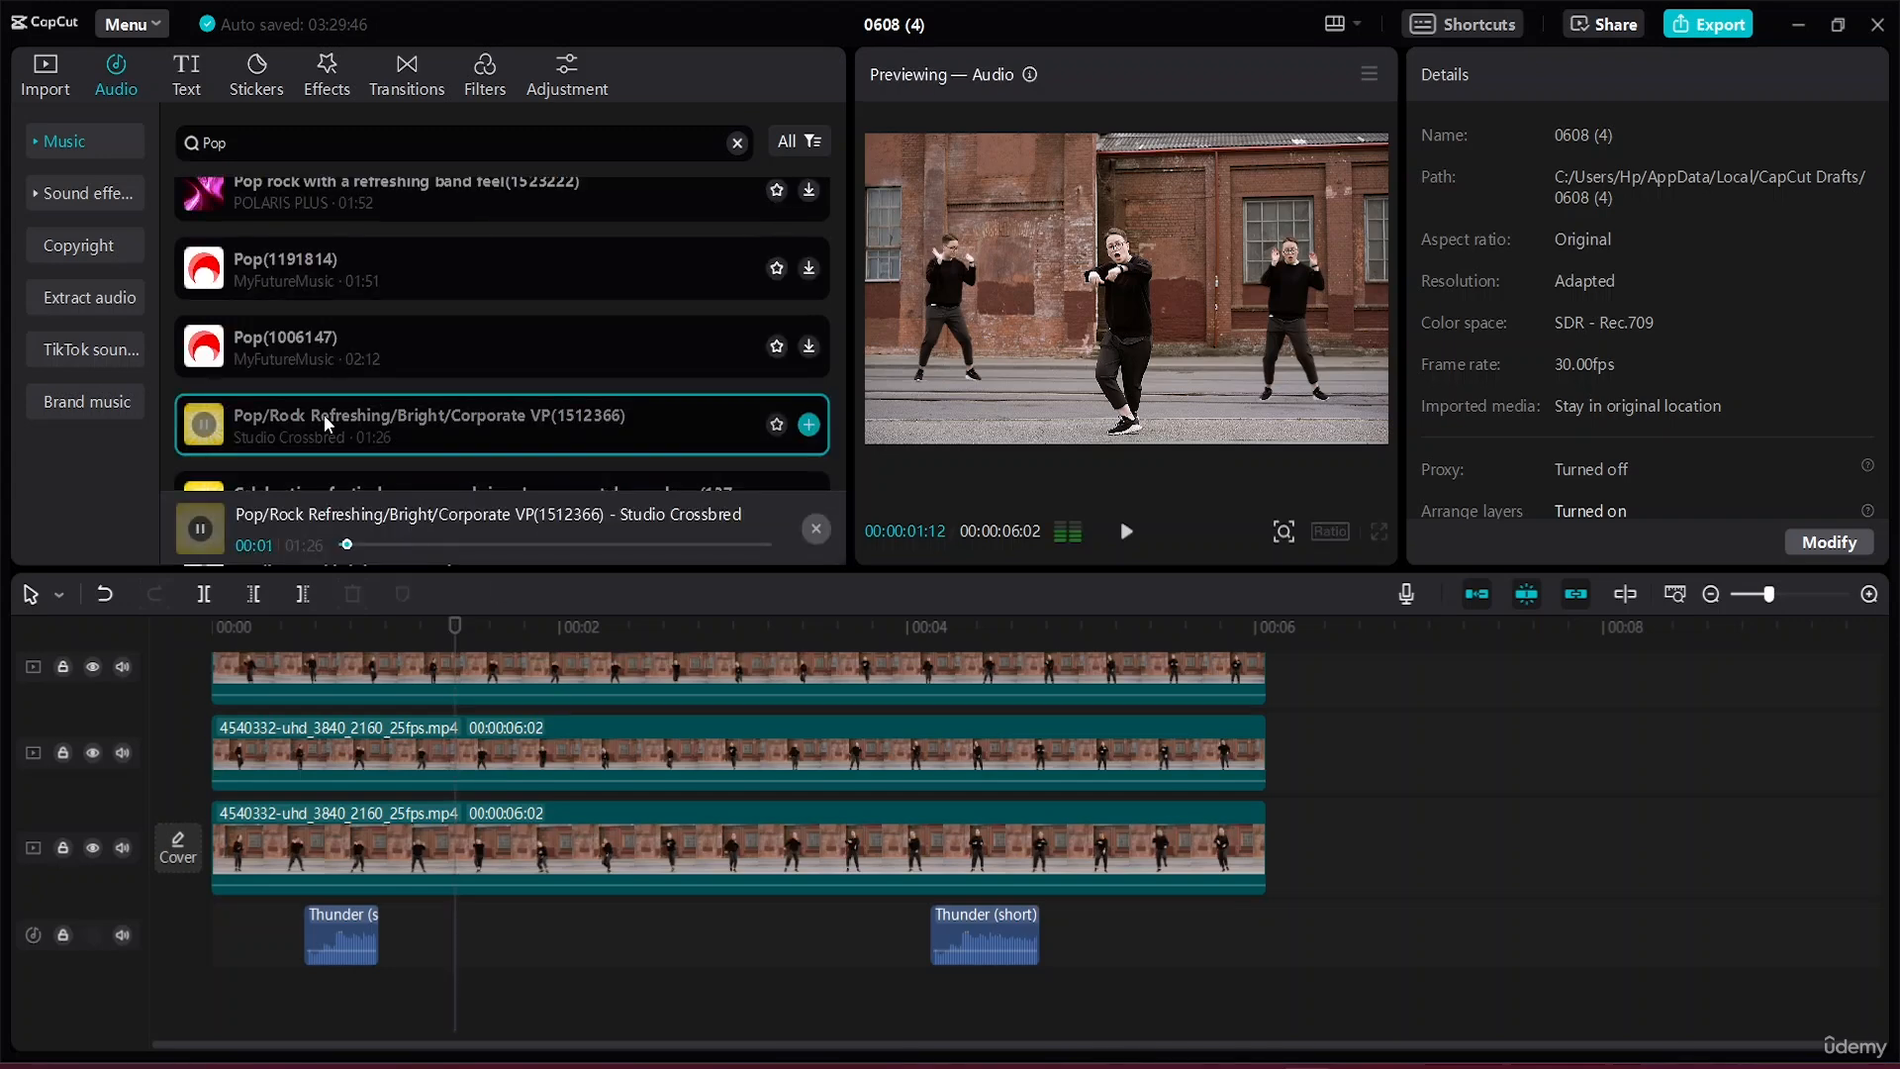
Add the Pop/Rock Refreshing/Bright/Corporate VP(1512366) music below the thunder clips from the start and trim it to the end of the dancer clips.
{"action": "left_click_drag", "start_coordinate": [327, 424], "coordinate": [211, 1002]}
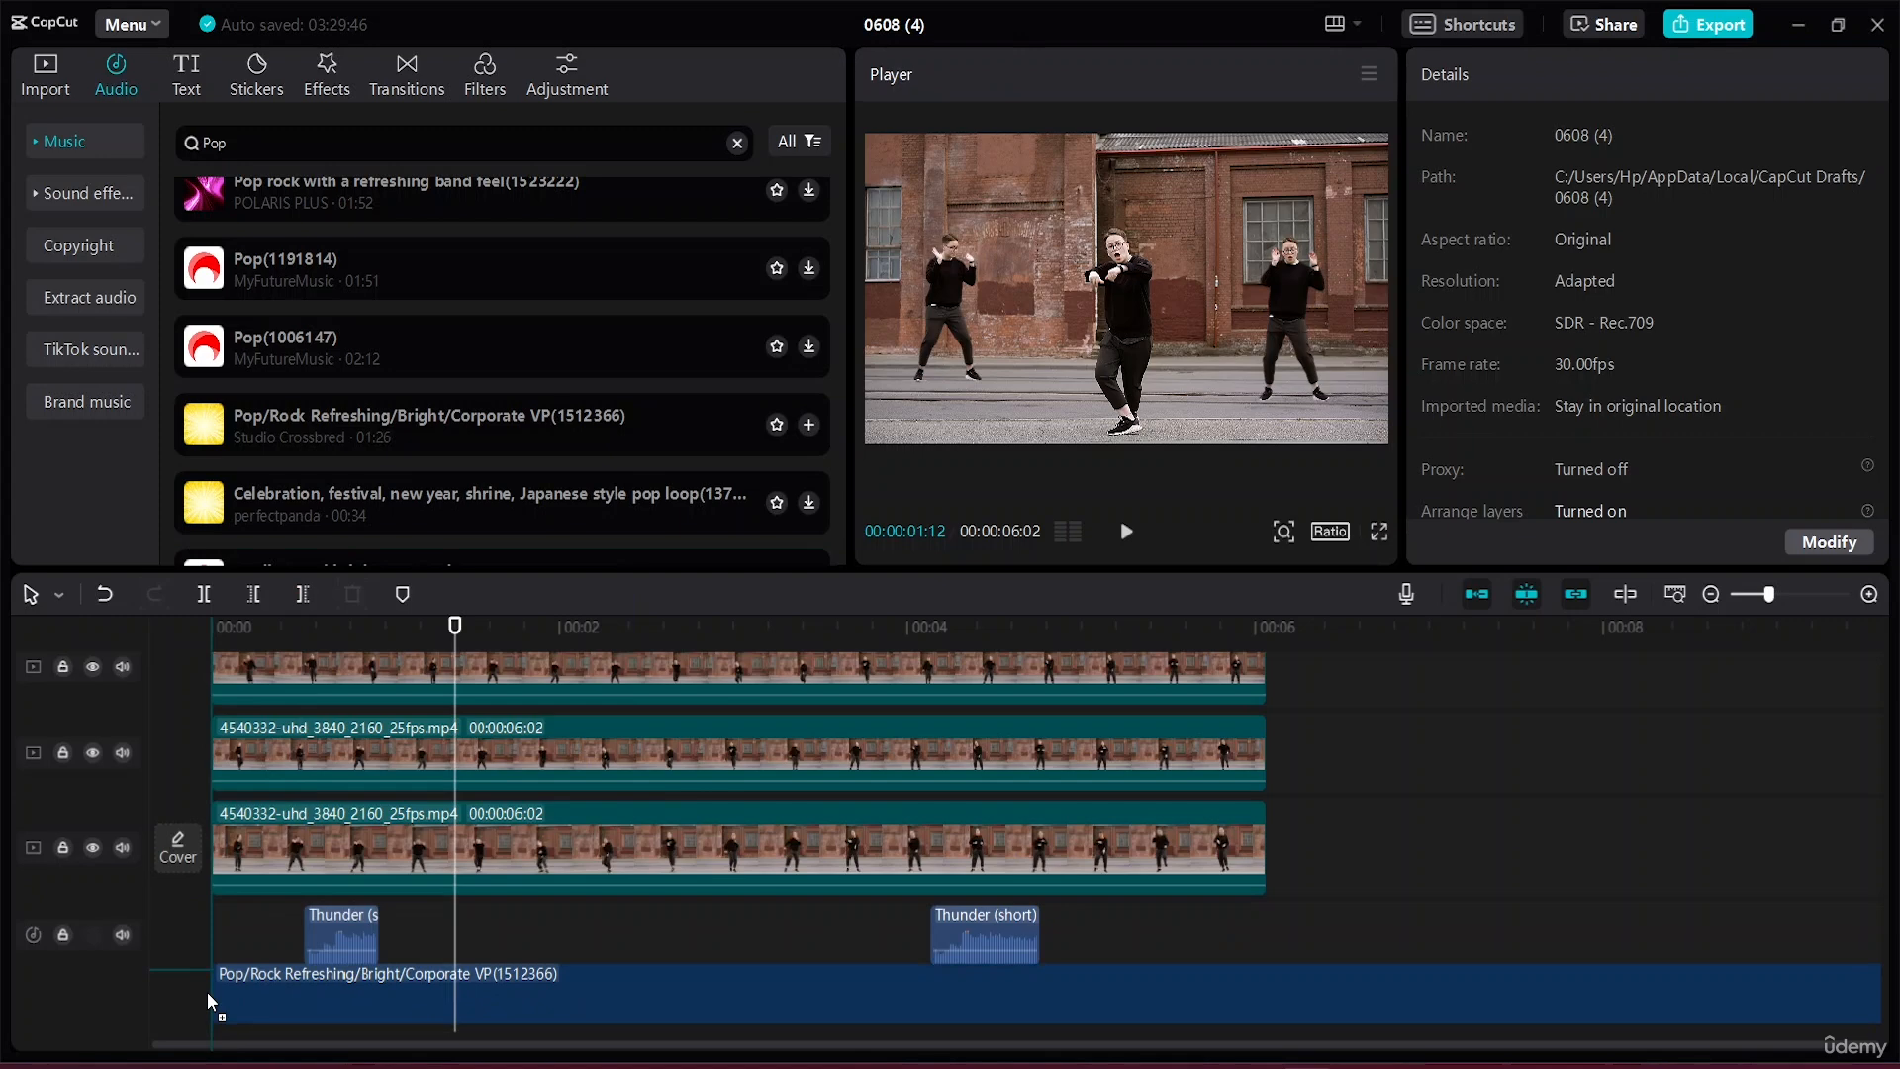
{"action": "left_click", "coordinate": [348, 999]}
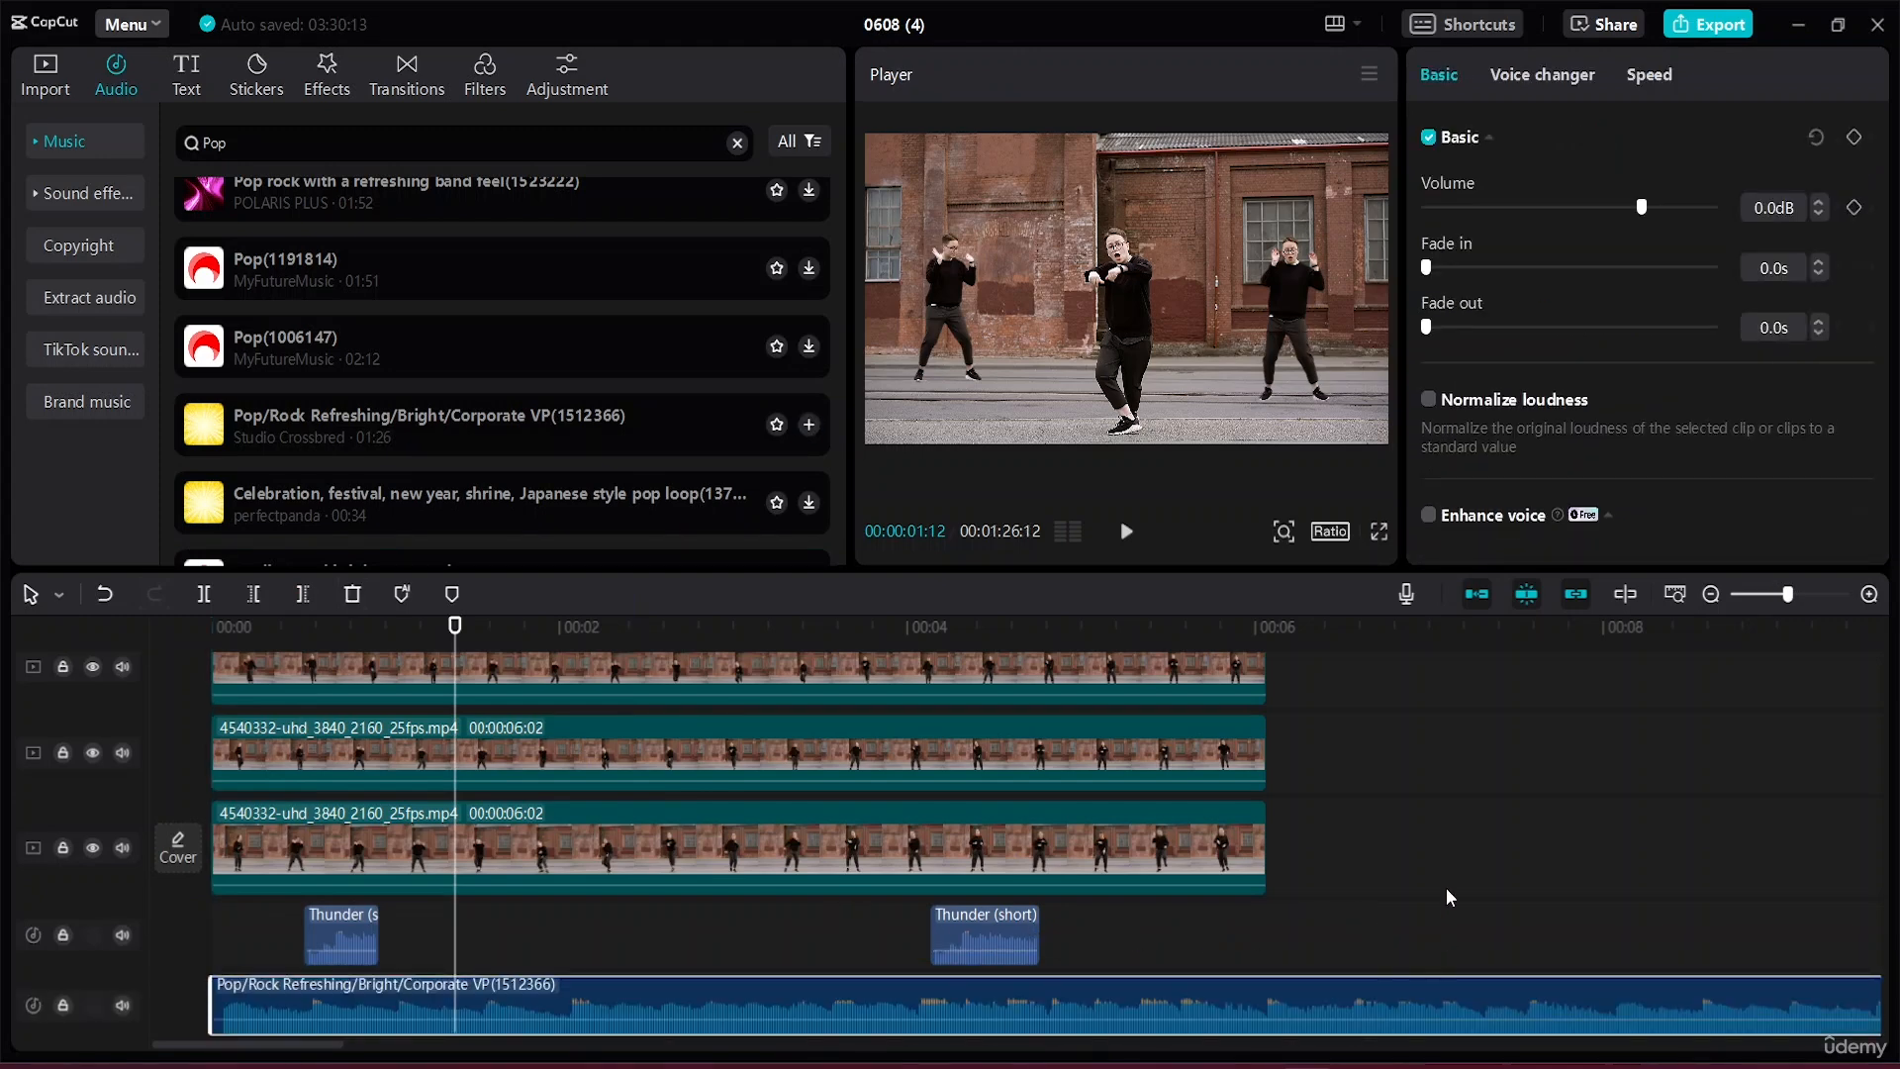
{"action": "scroll", "coordinate": [1546, 713], "scroll_direction": "down", "scroll_amount": 5}
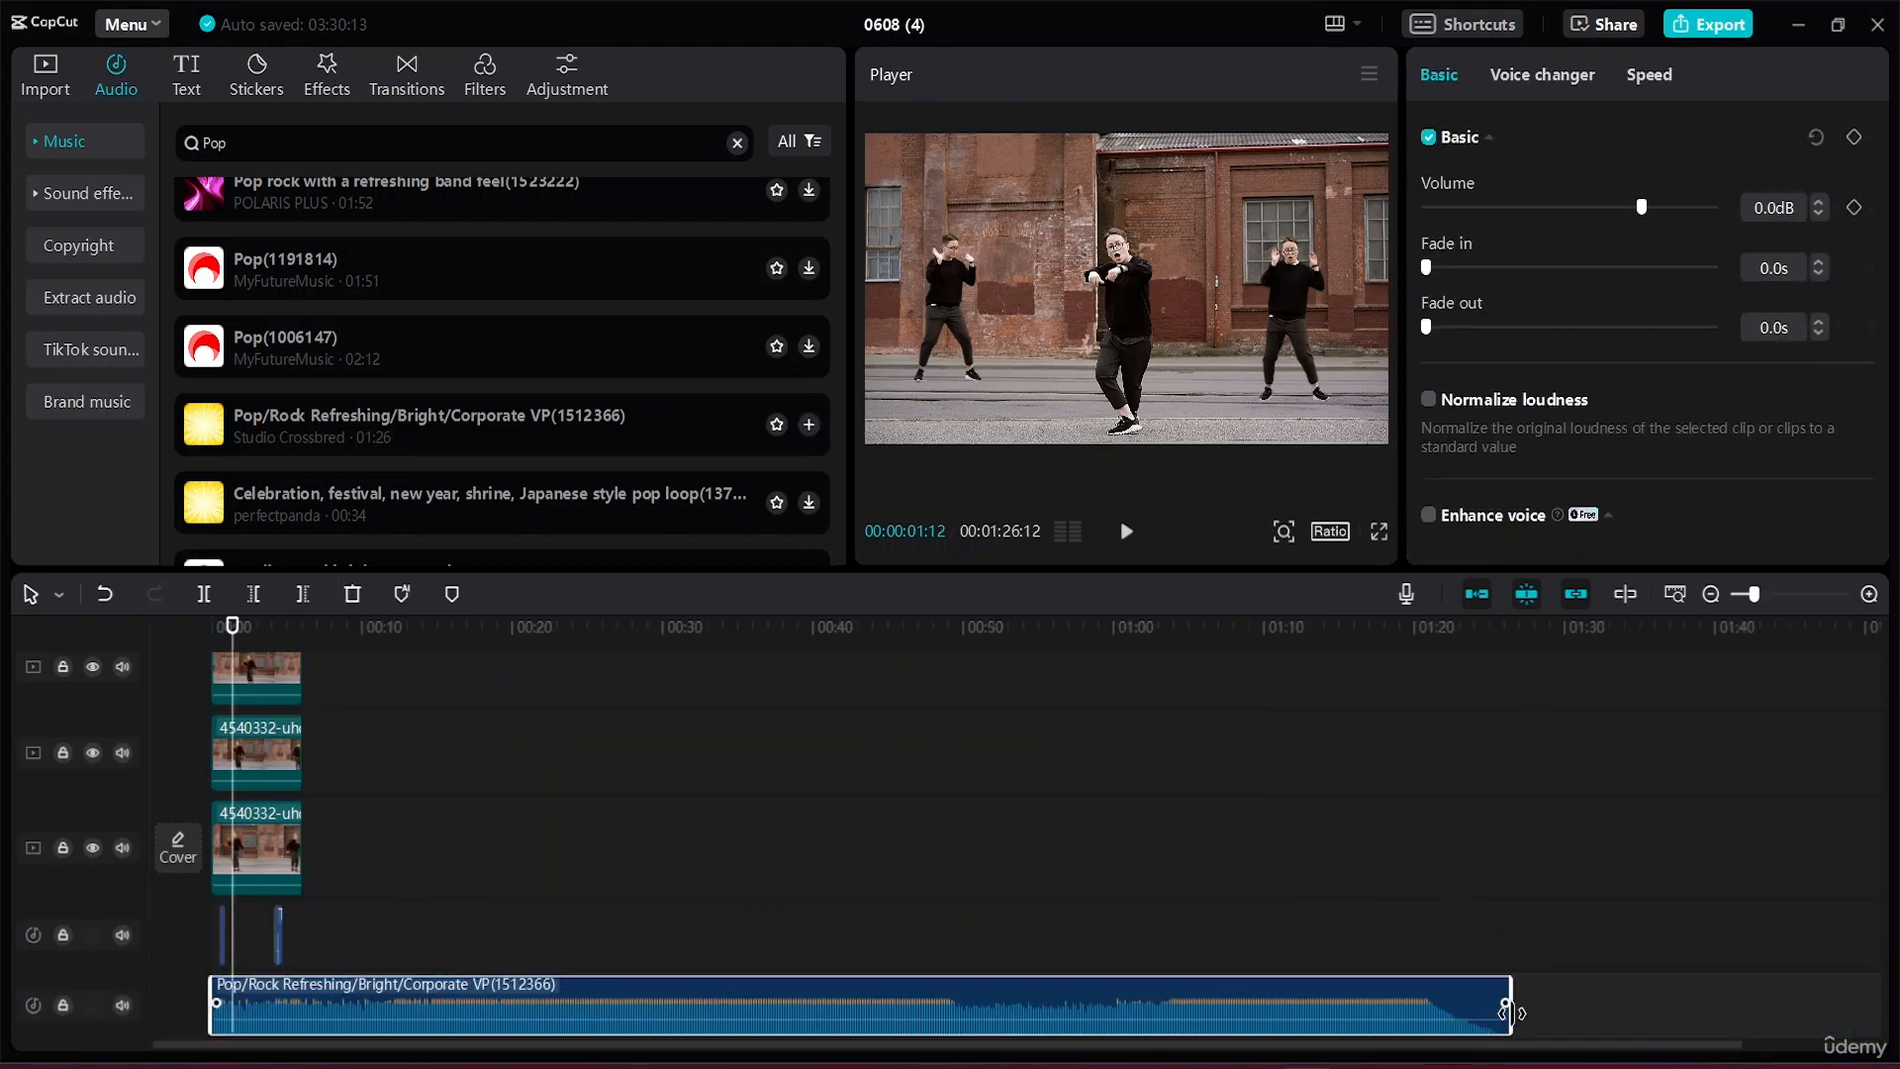
{"action": "left_click_drag", "start_coordinate": [1513, 995], "coordinate": [302, 973]}
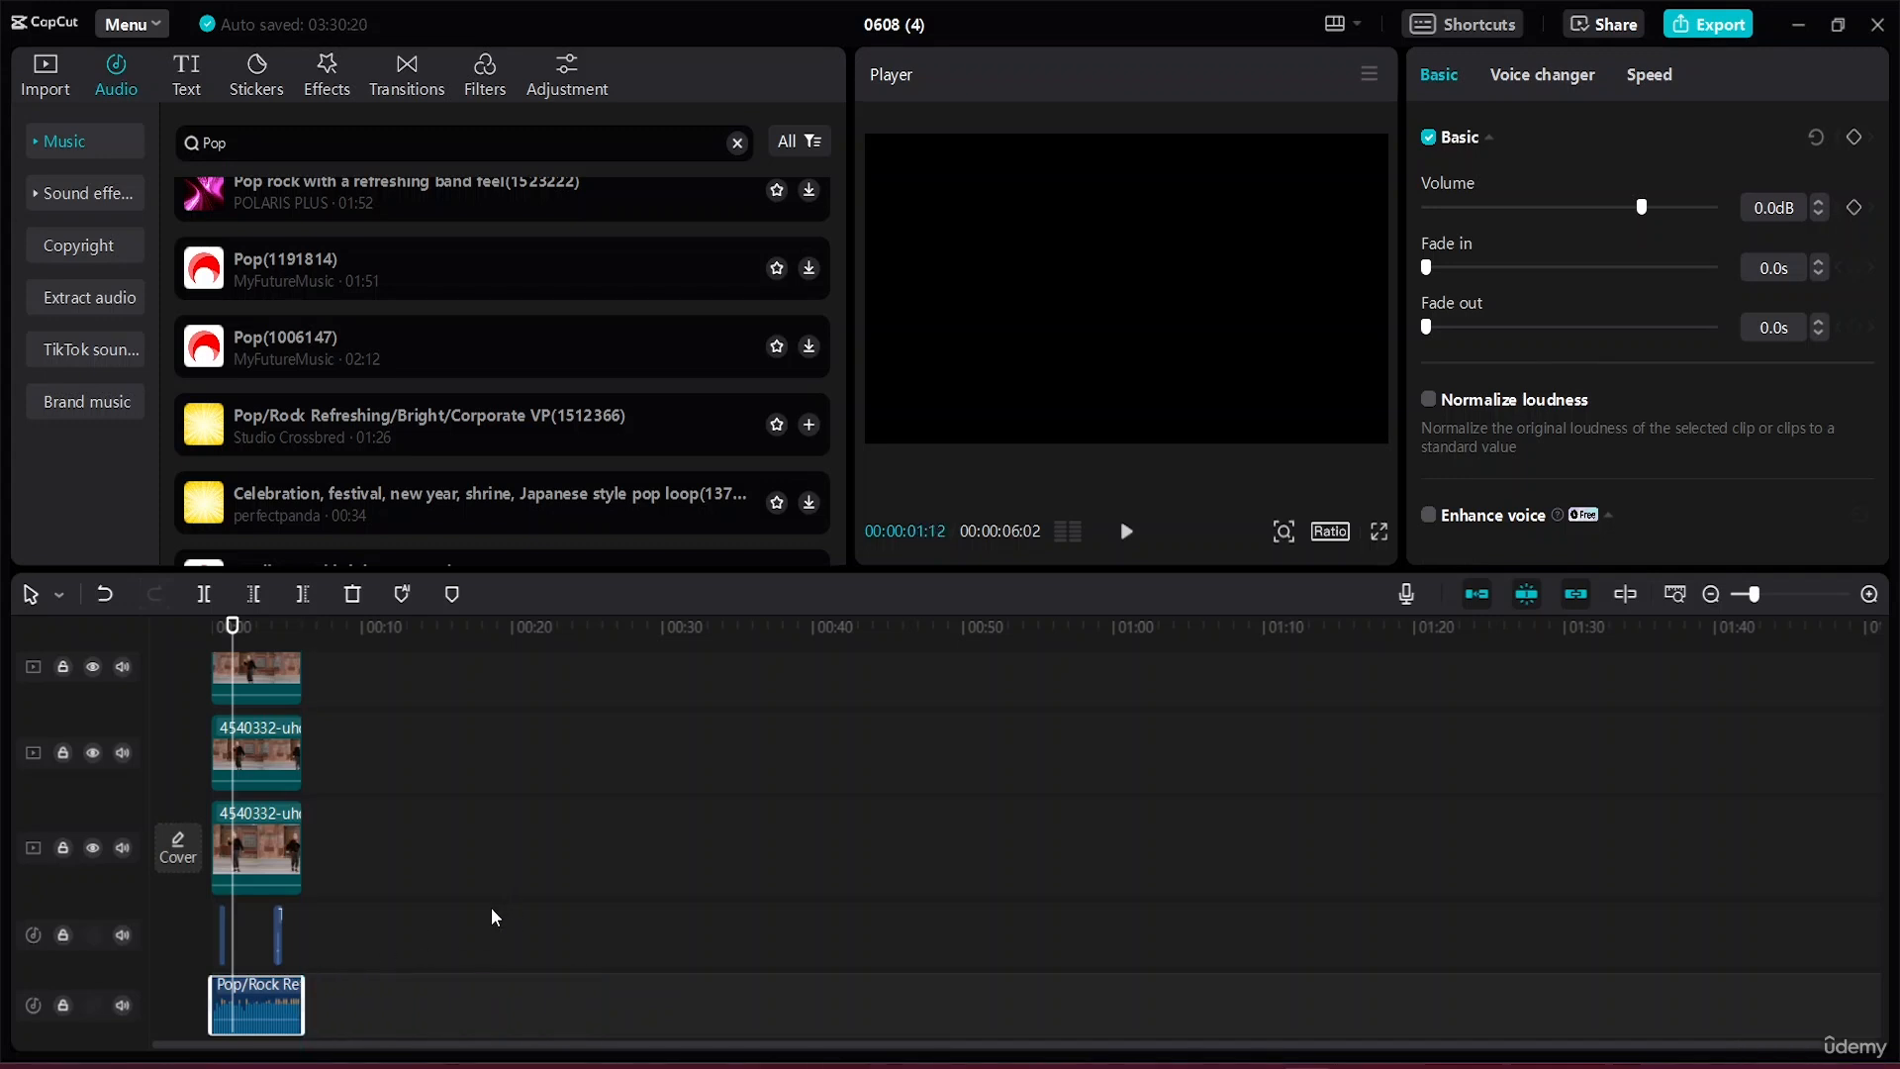
{"action": "key", "text": "shift+z"}
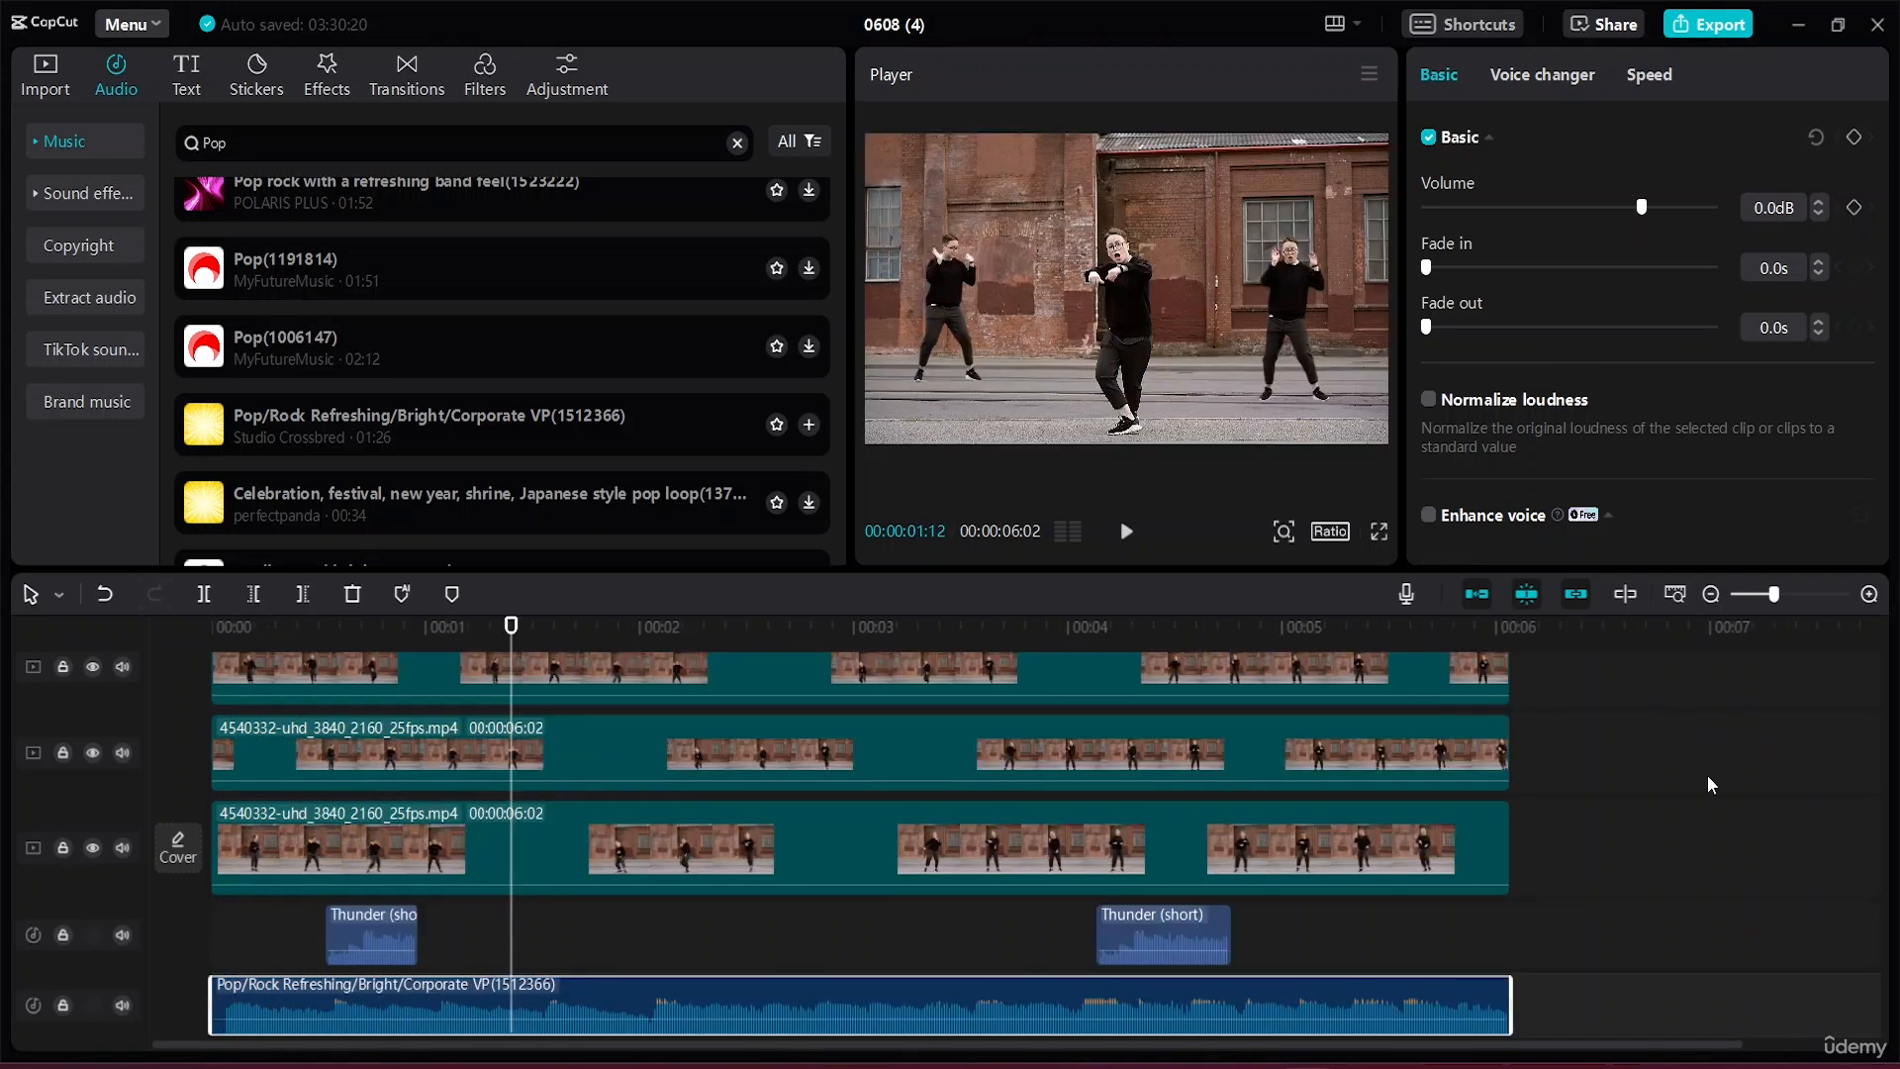
Review the timeline's layers and play the dancer sequence from the beginning with the background music.
{"action": "left_click", "coordinate": [1618, 813]}
{"action": "scroll", "coordinate": [1026, 730], "scroll_direction": "up", "scroll_amount": 4}
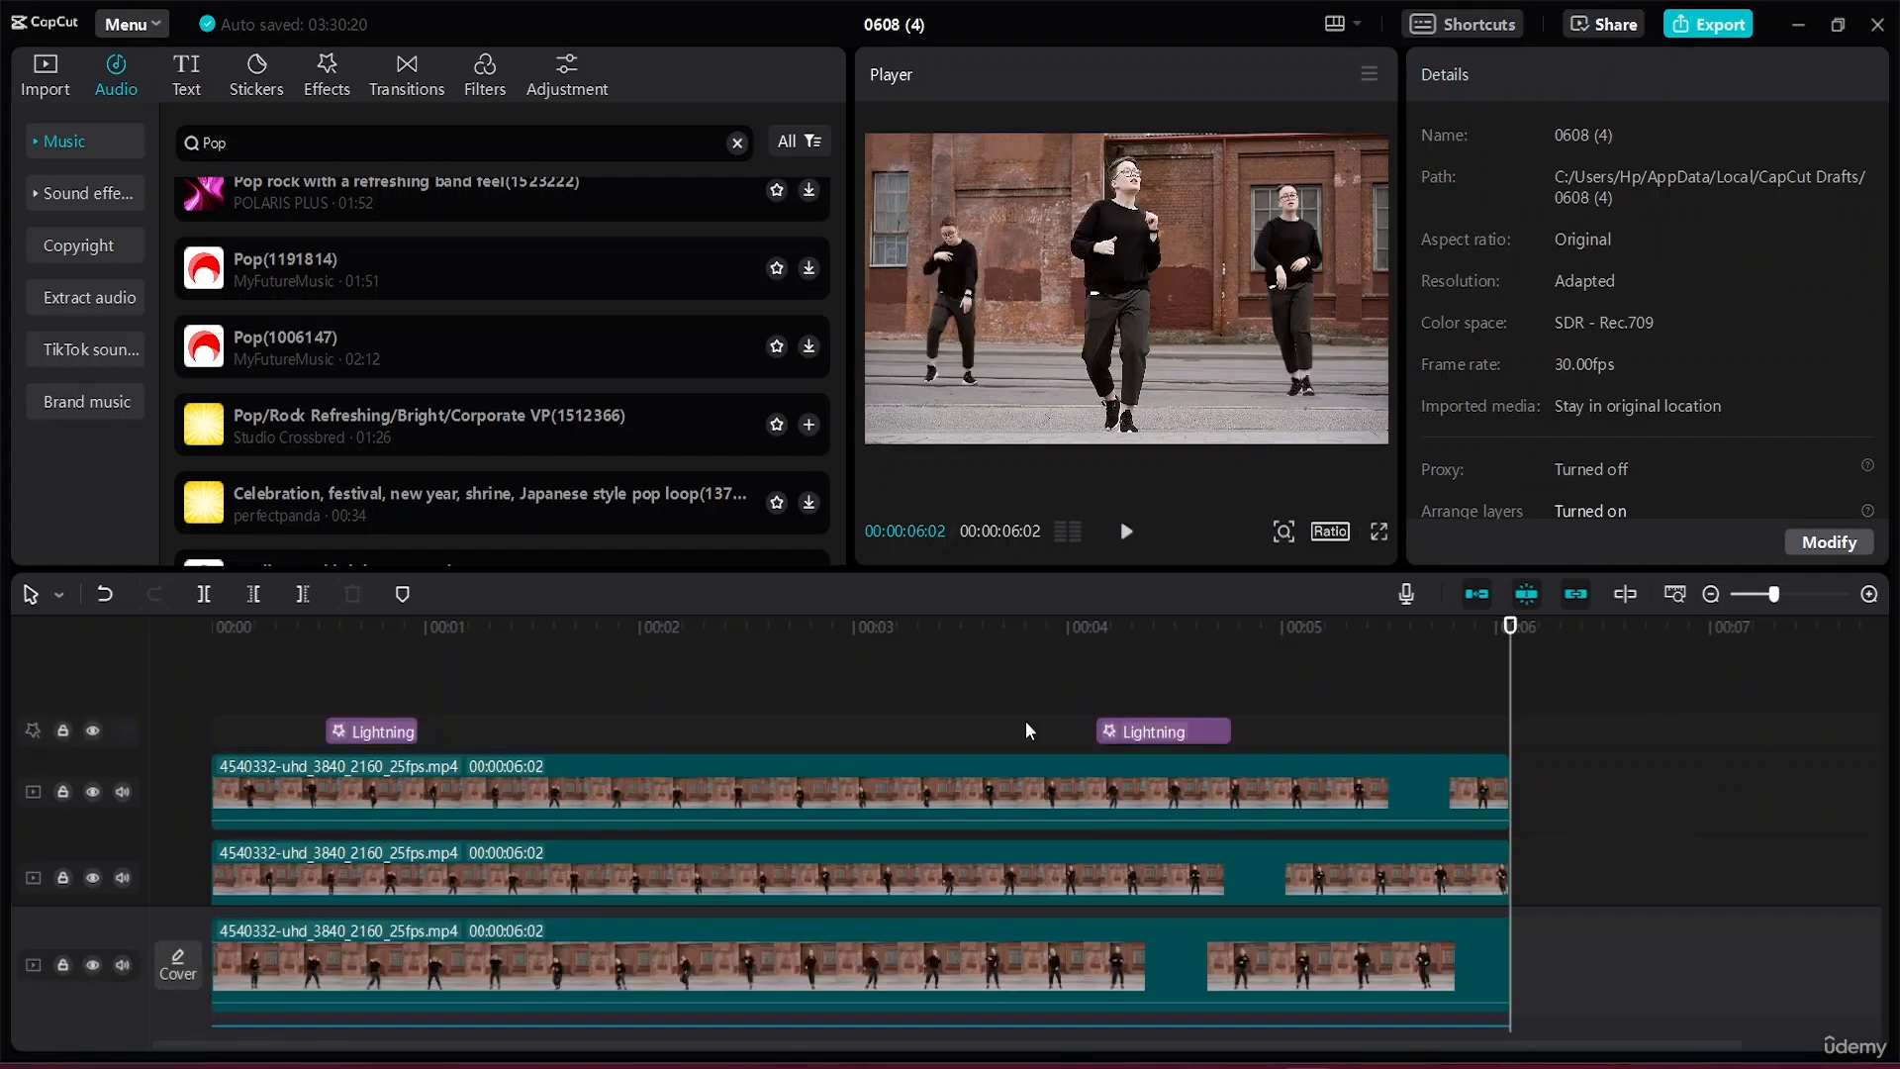
{"action": "scroll", "coordinate": [948, 761], "scroll_direction": "down", "scroll_amount": 3}
{"action": "scroll", "coordinate": [945, 755], "scroll_direction": "up", "scroll_amount": 1}
{"action": "scroll", "coordinate": [946, 742], "scroll_direction": "up", "scroll_amount": 1}
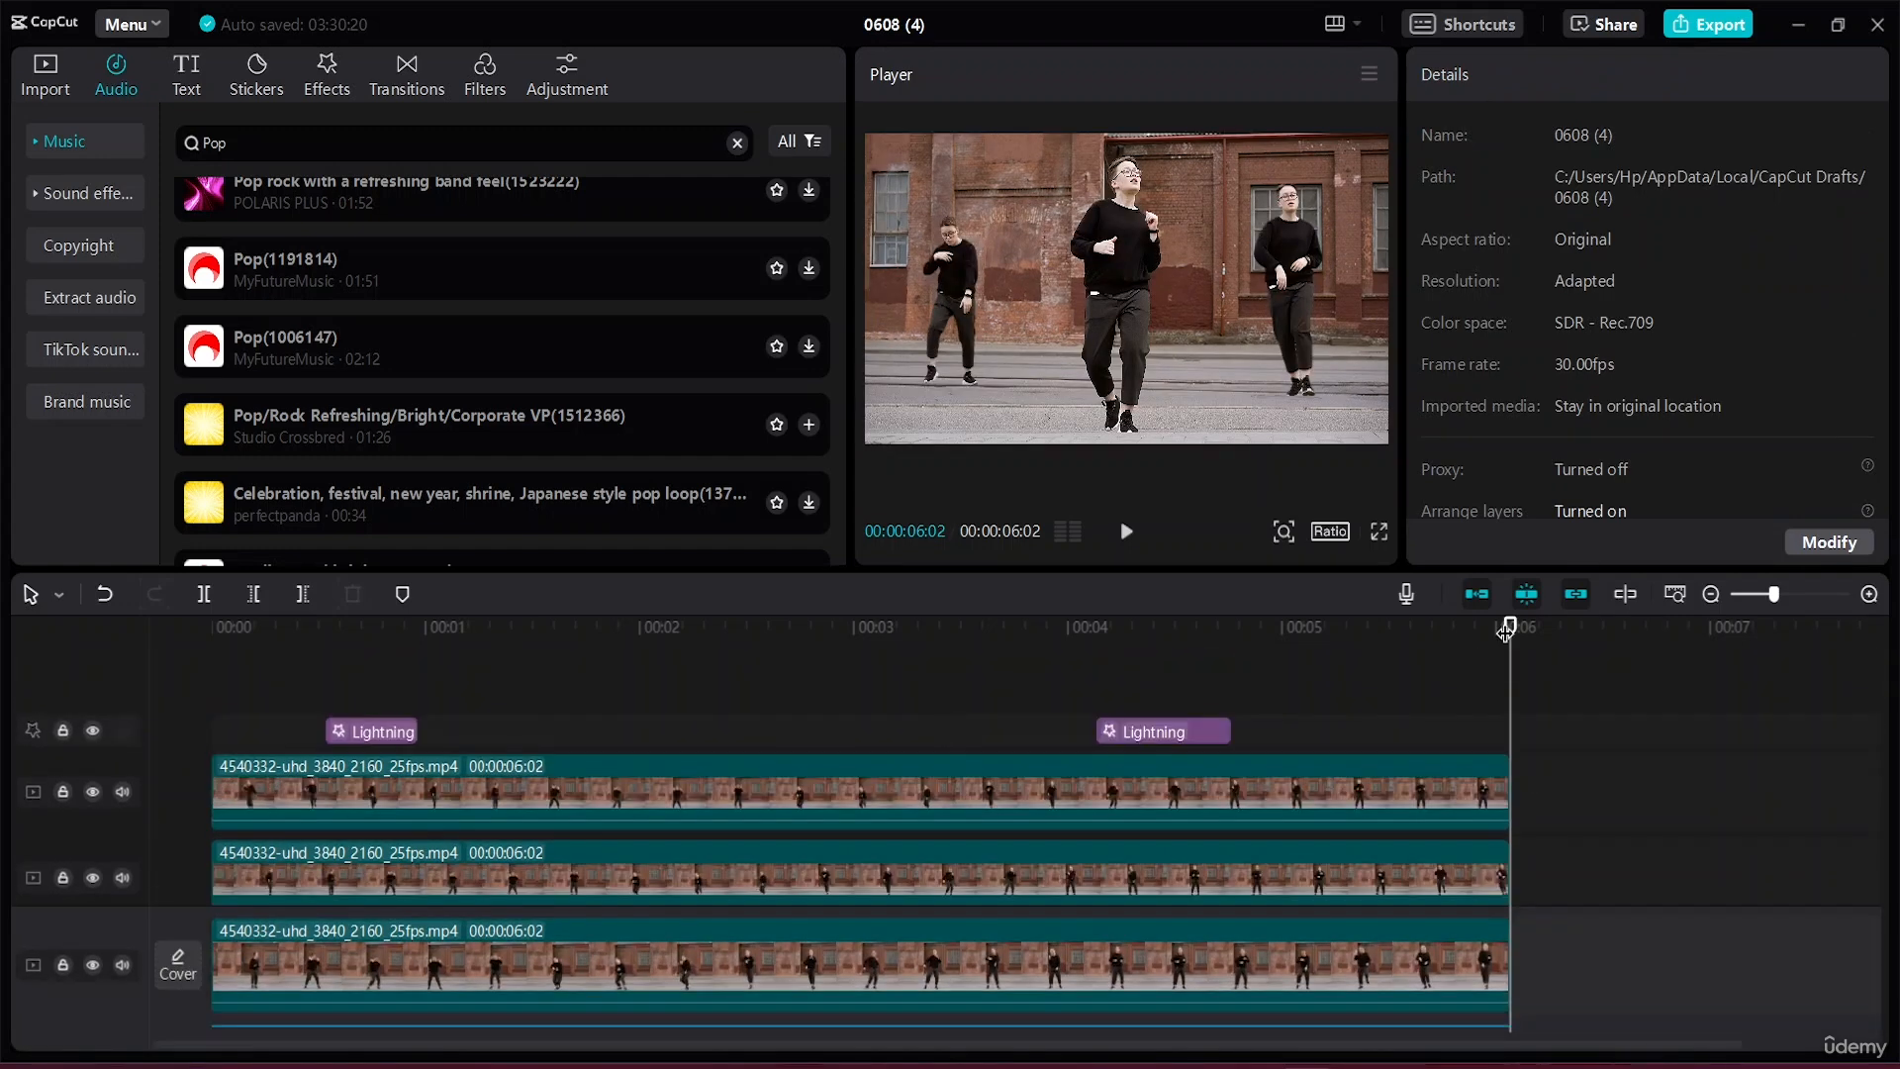
{"action": "left_click_drag", "start_coordinate": [1505, 633], "coordinate": [13, 657]}
{"action": "key", "text": "space"}
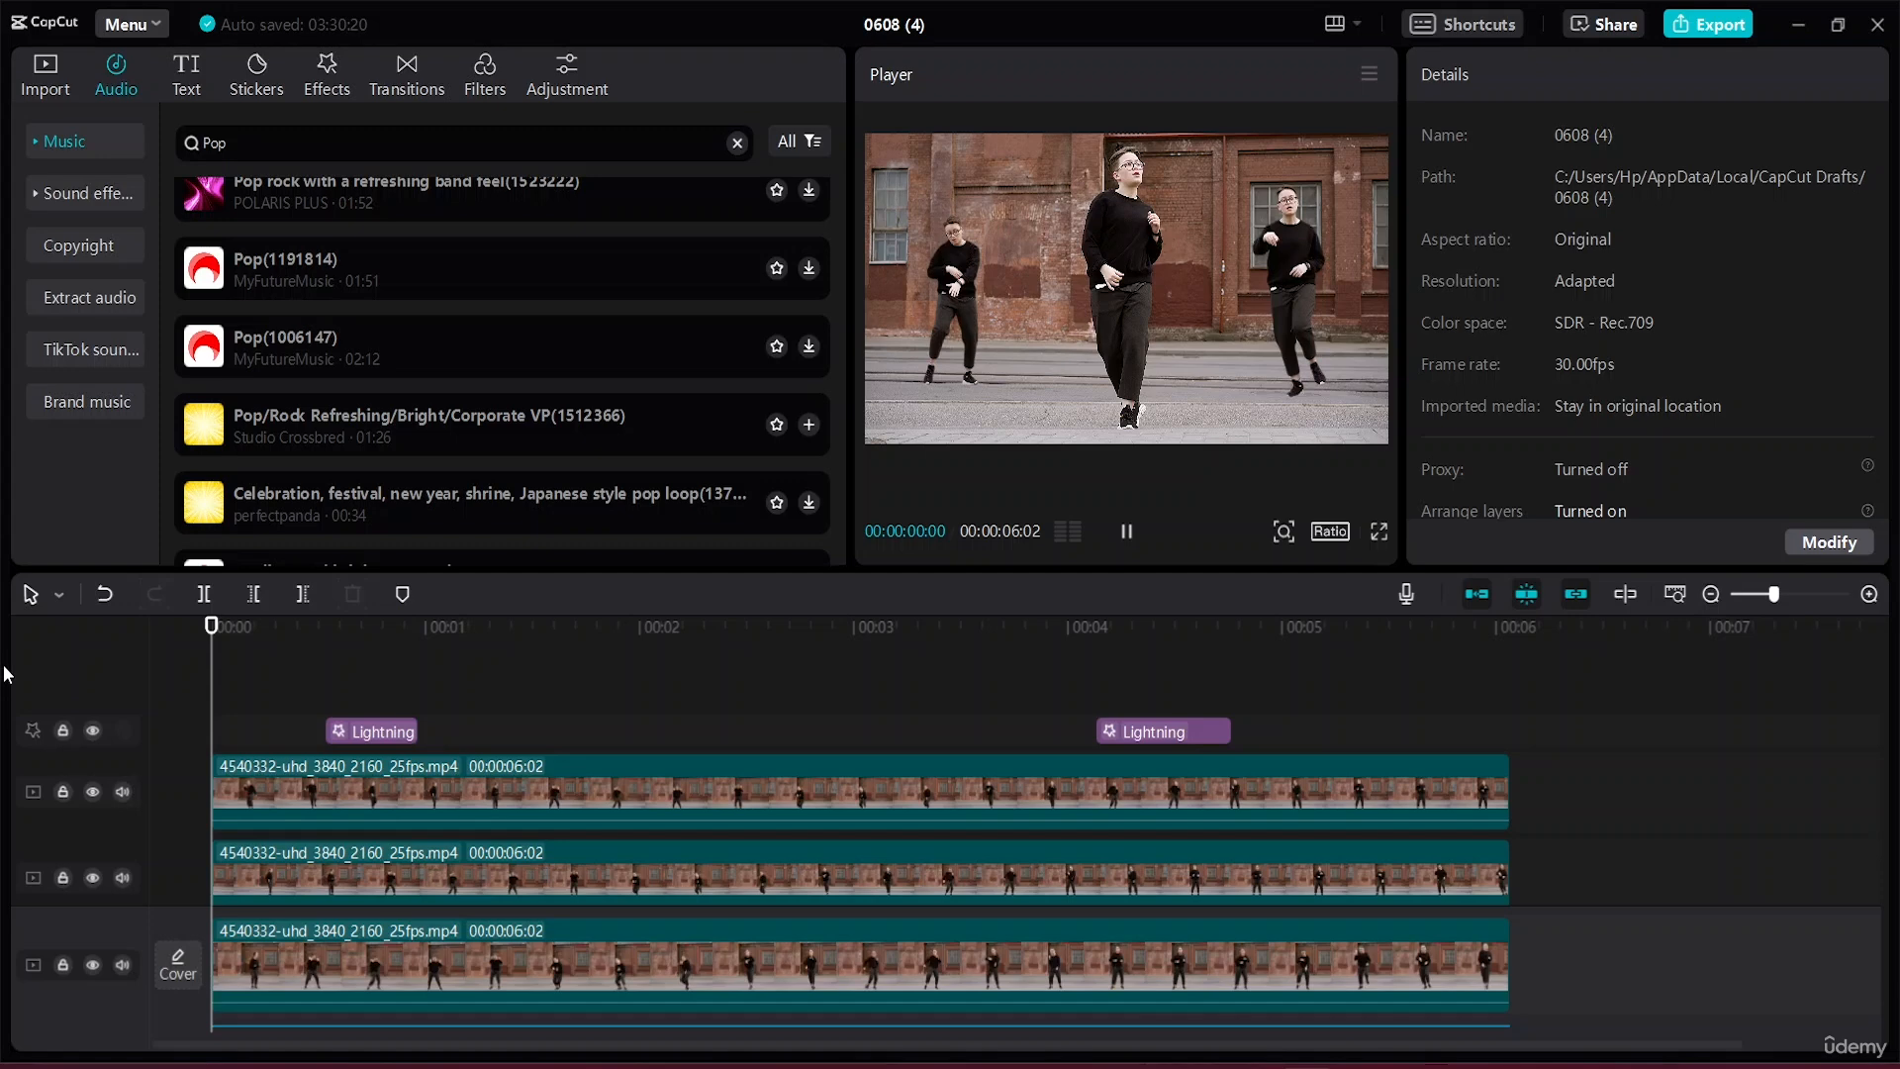
{"action": "key", "text": "space"}
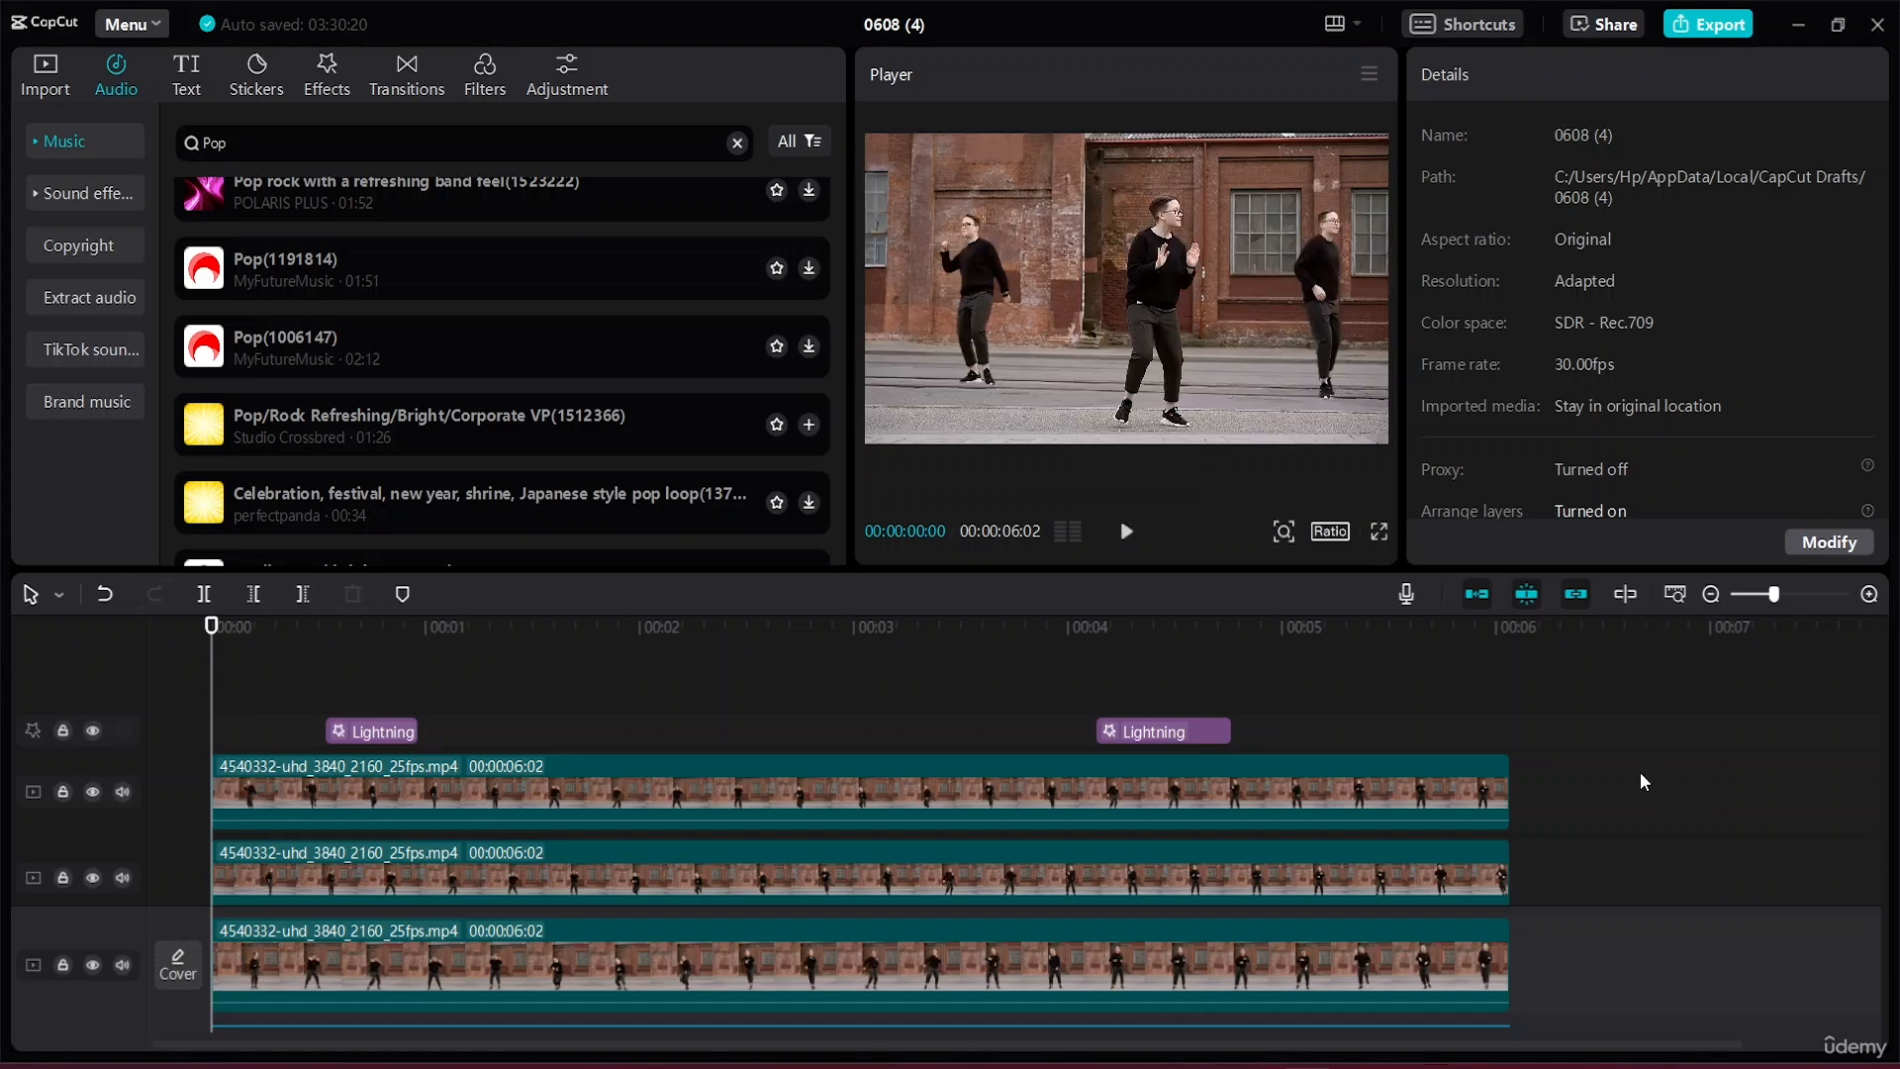
Place the imported 6740240 plank video after the dancer clips on the uppermost video track and trim it to about 12 seconds.
{"action": "left_click", "coordinate": [46, 92]}
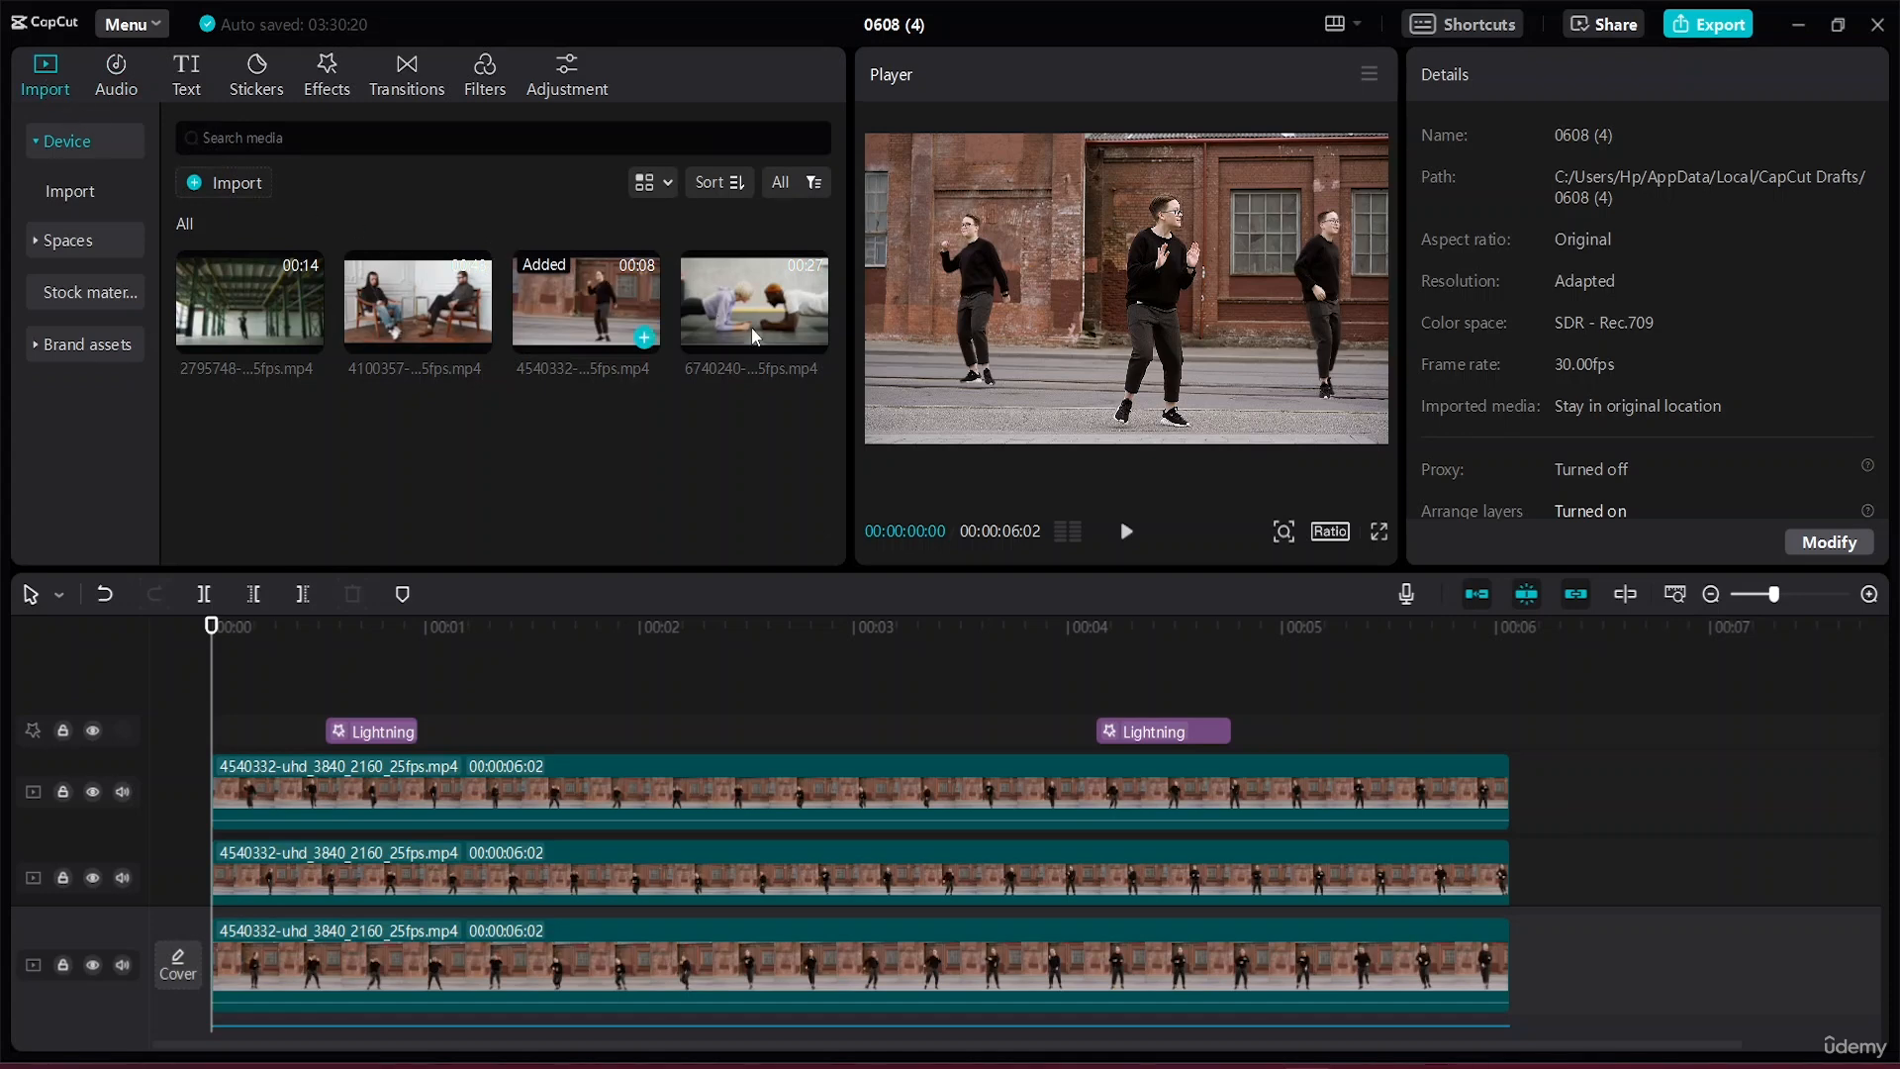
{"action": "left_click_drag", "start_coordinate": [752, 307], "coordinate": [1598, 786]}
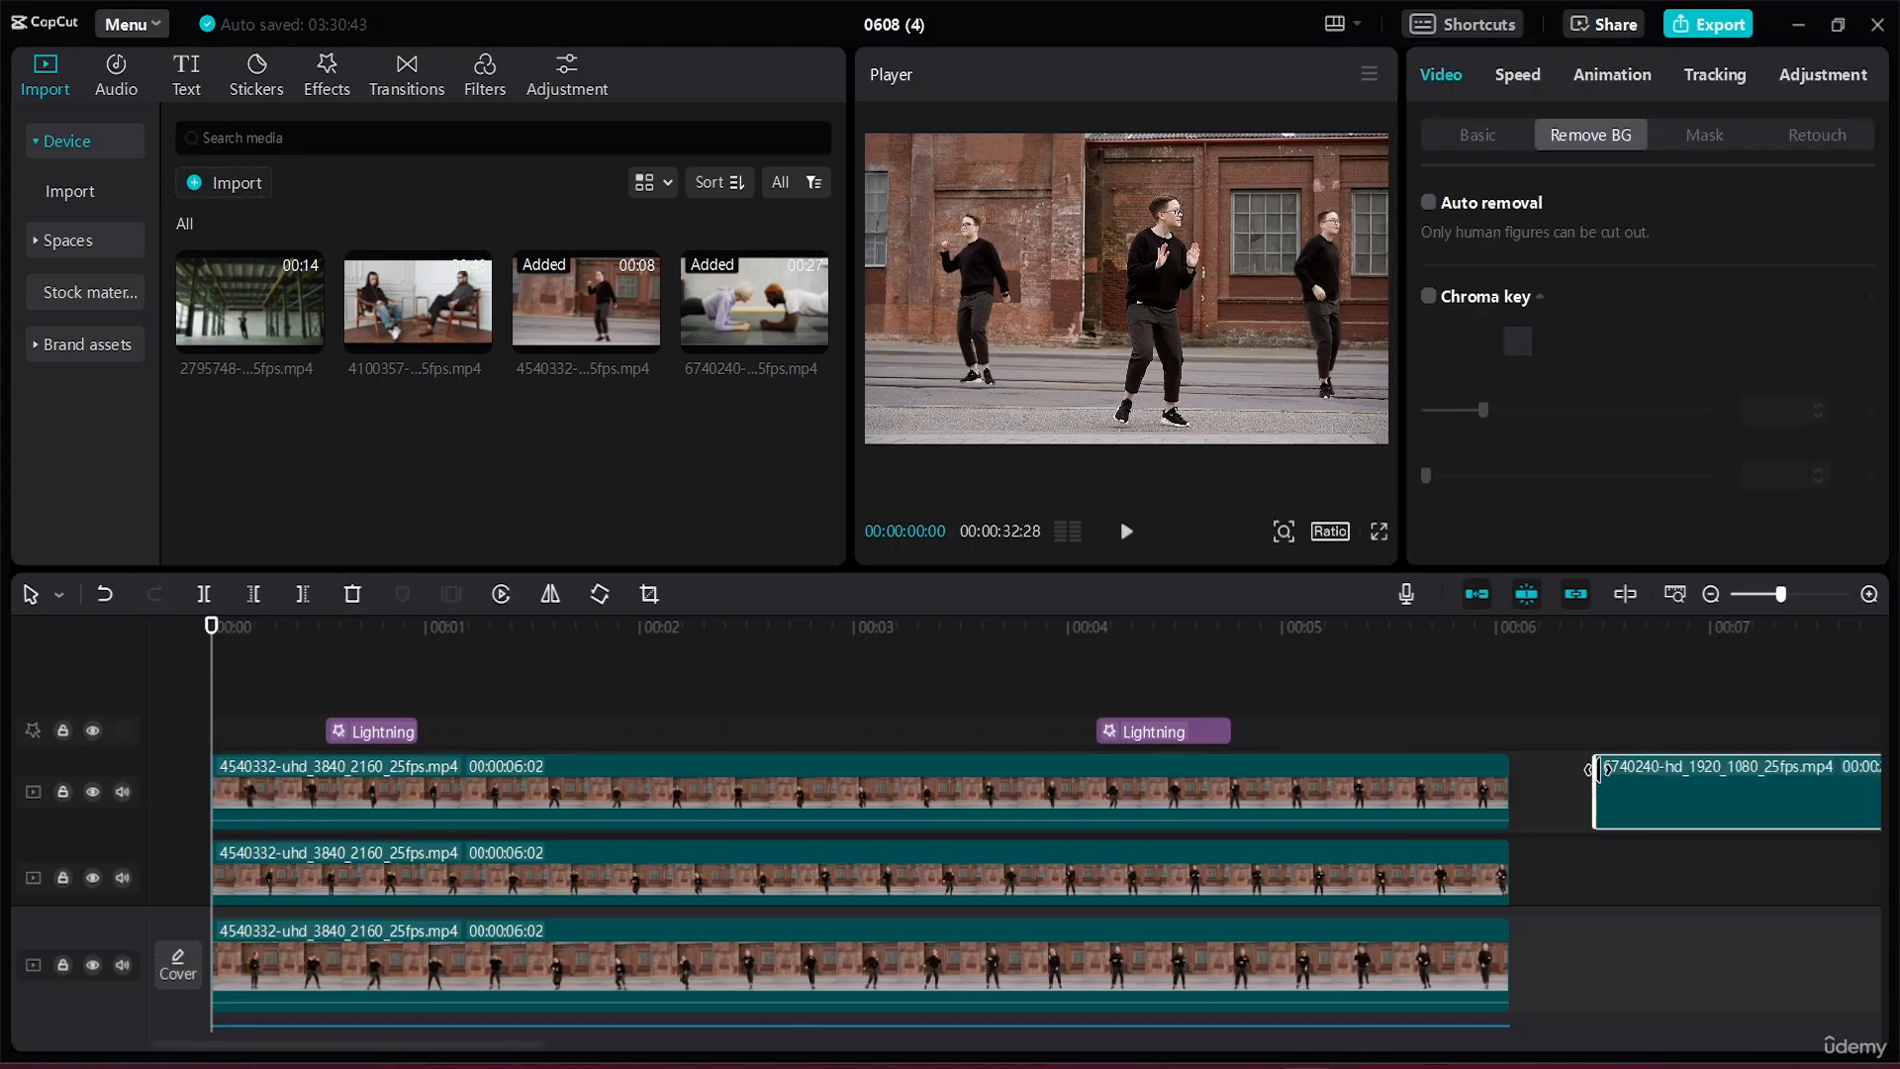
{"action": "scroll", "coordinate": [1598, 770], "scroll_direction": "down", "scroll_amount": 3}
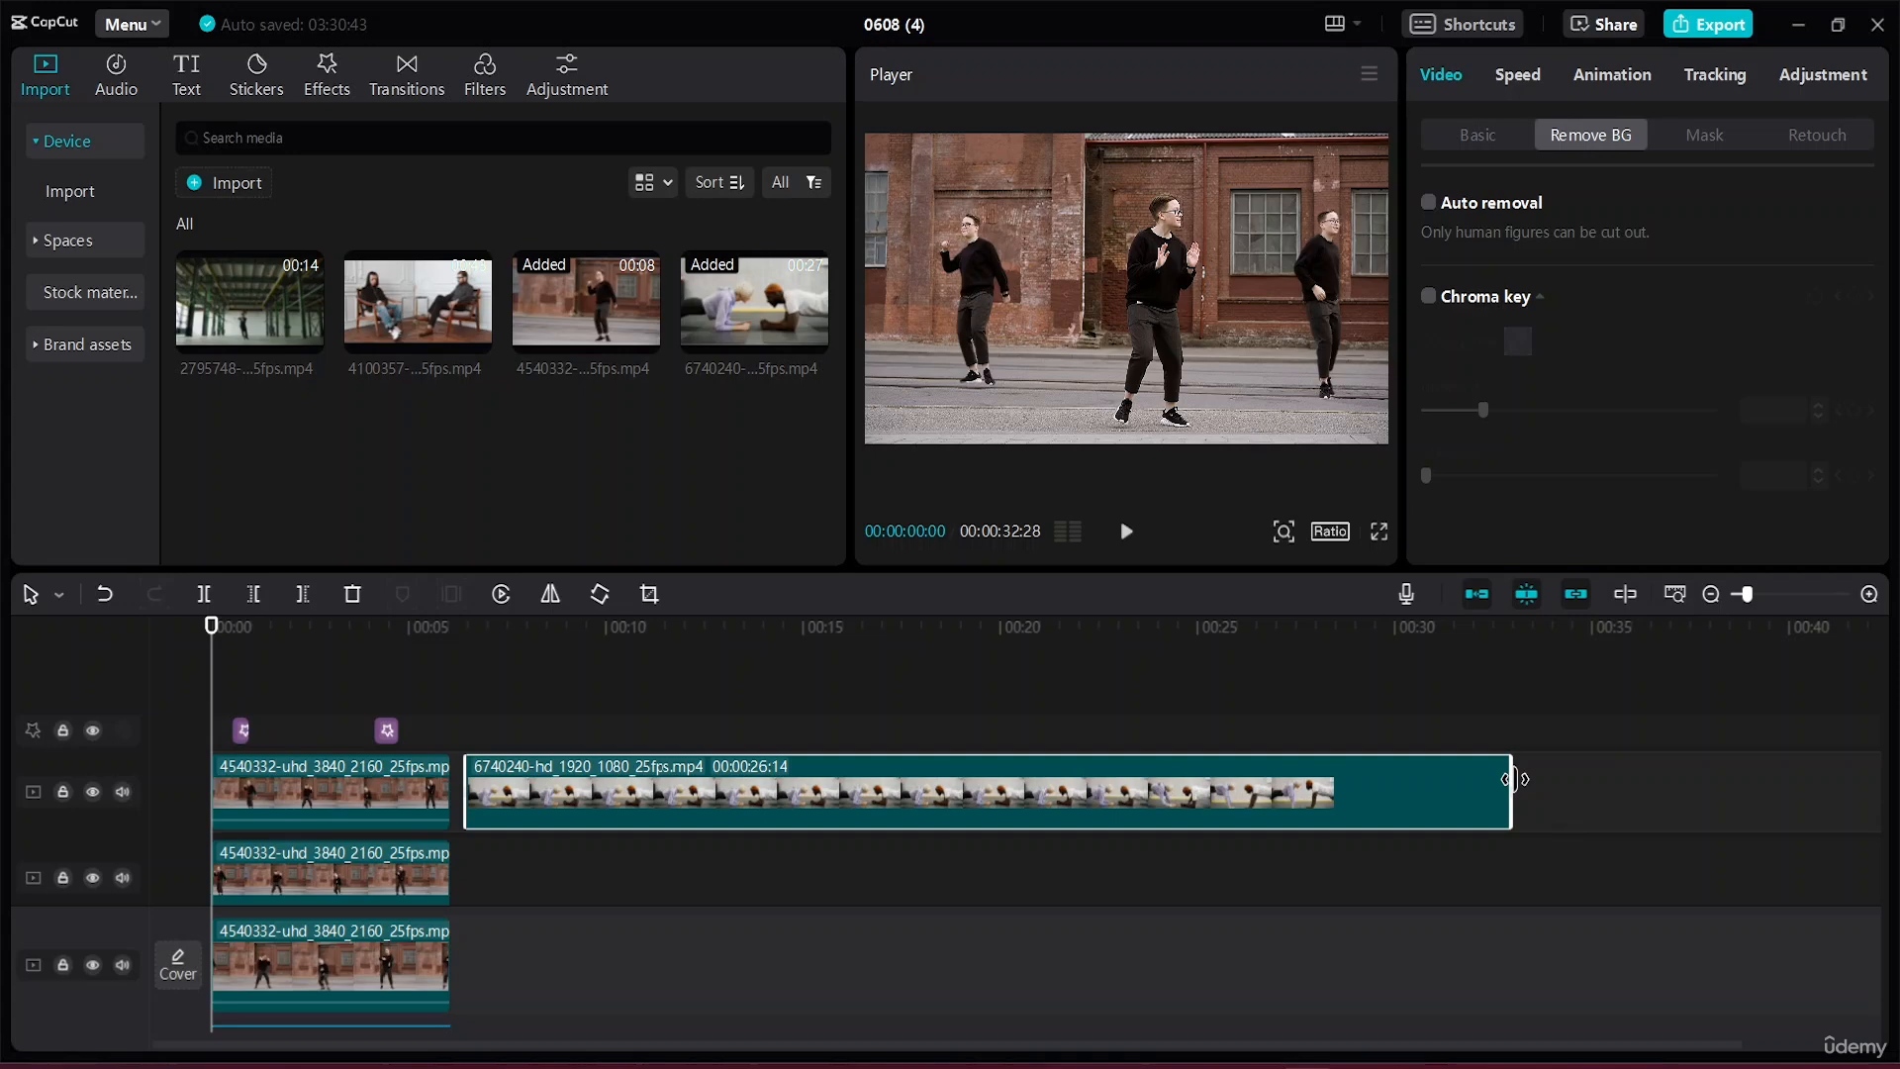
{"action": "left_click_drag", "start_coordinate": [1511, 778], "coordinate": [938, 782]}
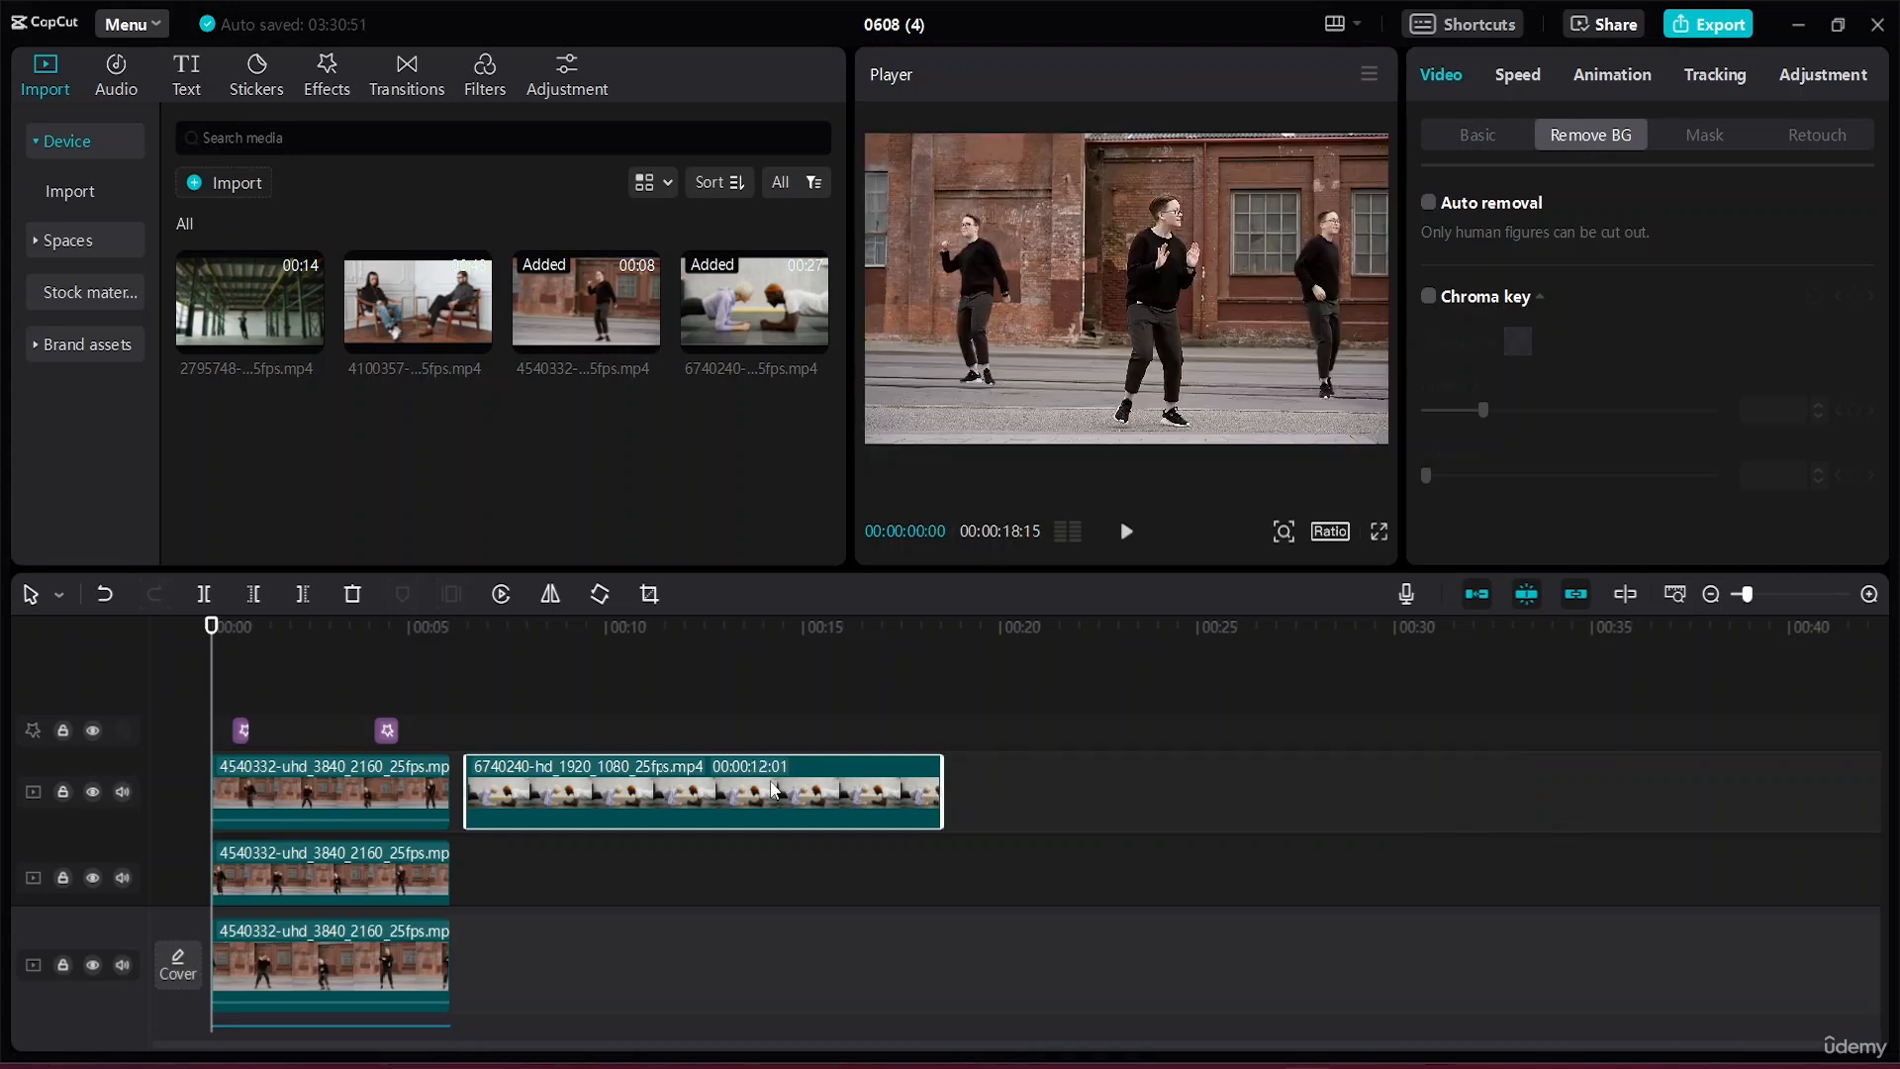
Duplicate the plank clip onto the track directly below and crop the upper copy to the half showing the man in the orange beanie.
{"action": "left_click_drag", "start_coordinate": [774, 789], "coordinate": [778, 870]}
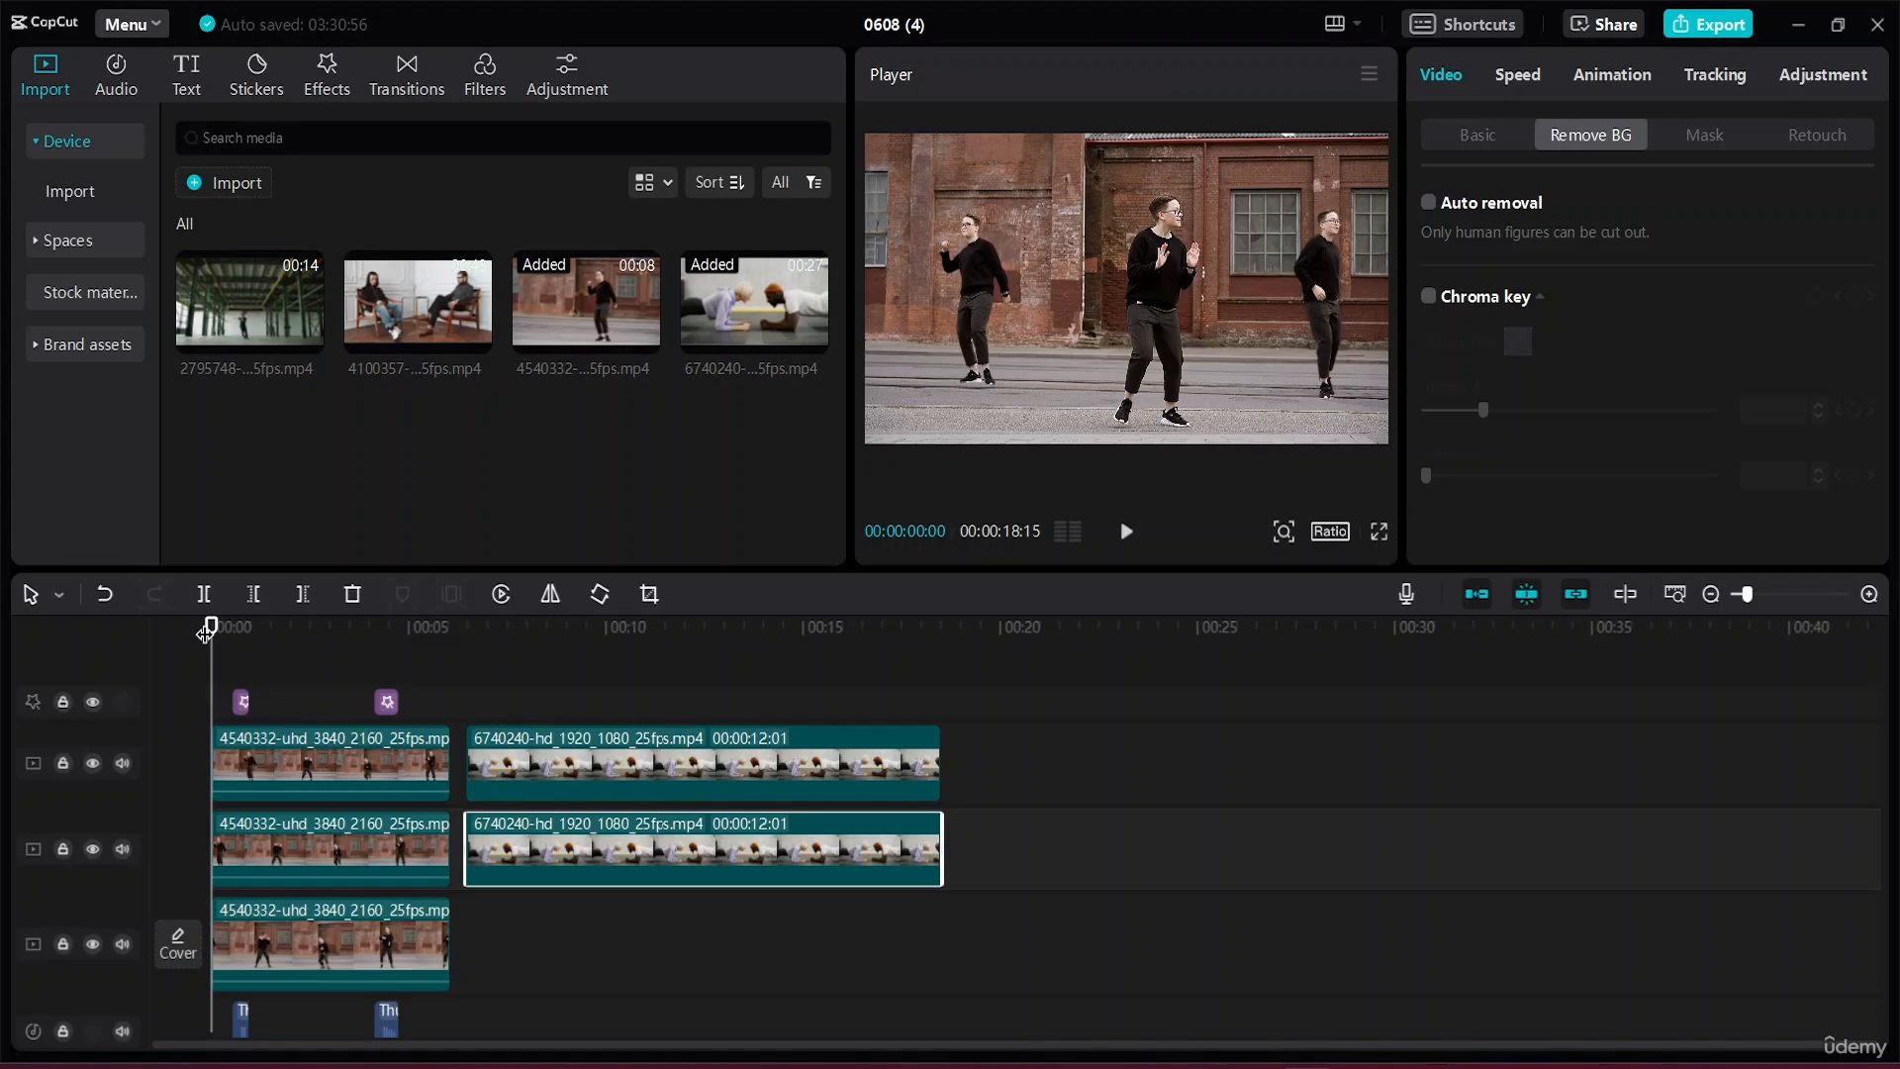
{"action": "left_click_drag", "start_coordinate": [205, 633], "coordinate": [497, 627]}
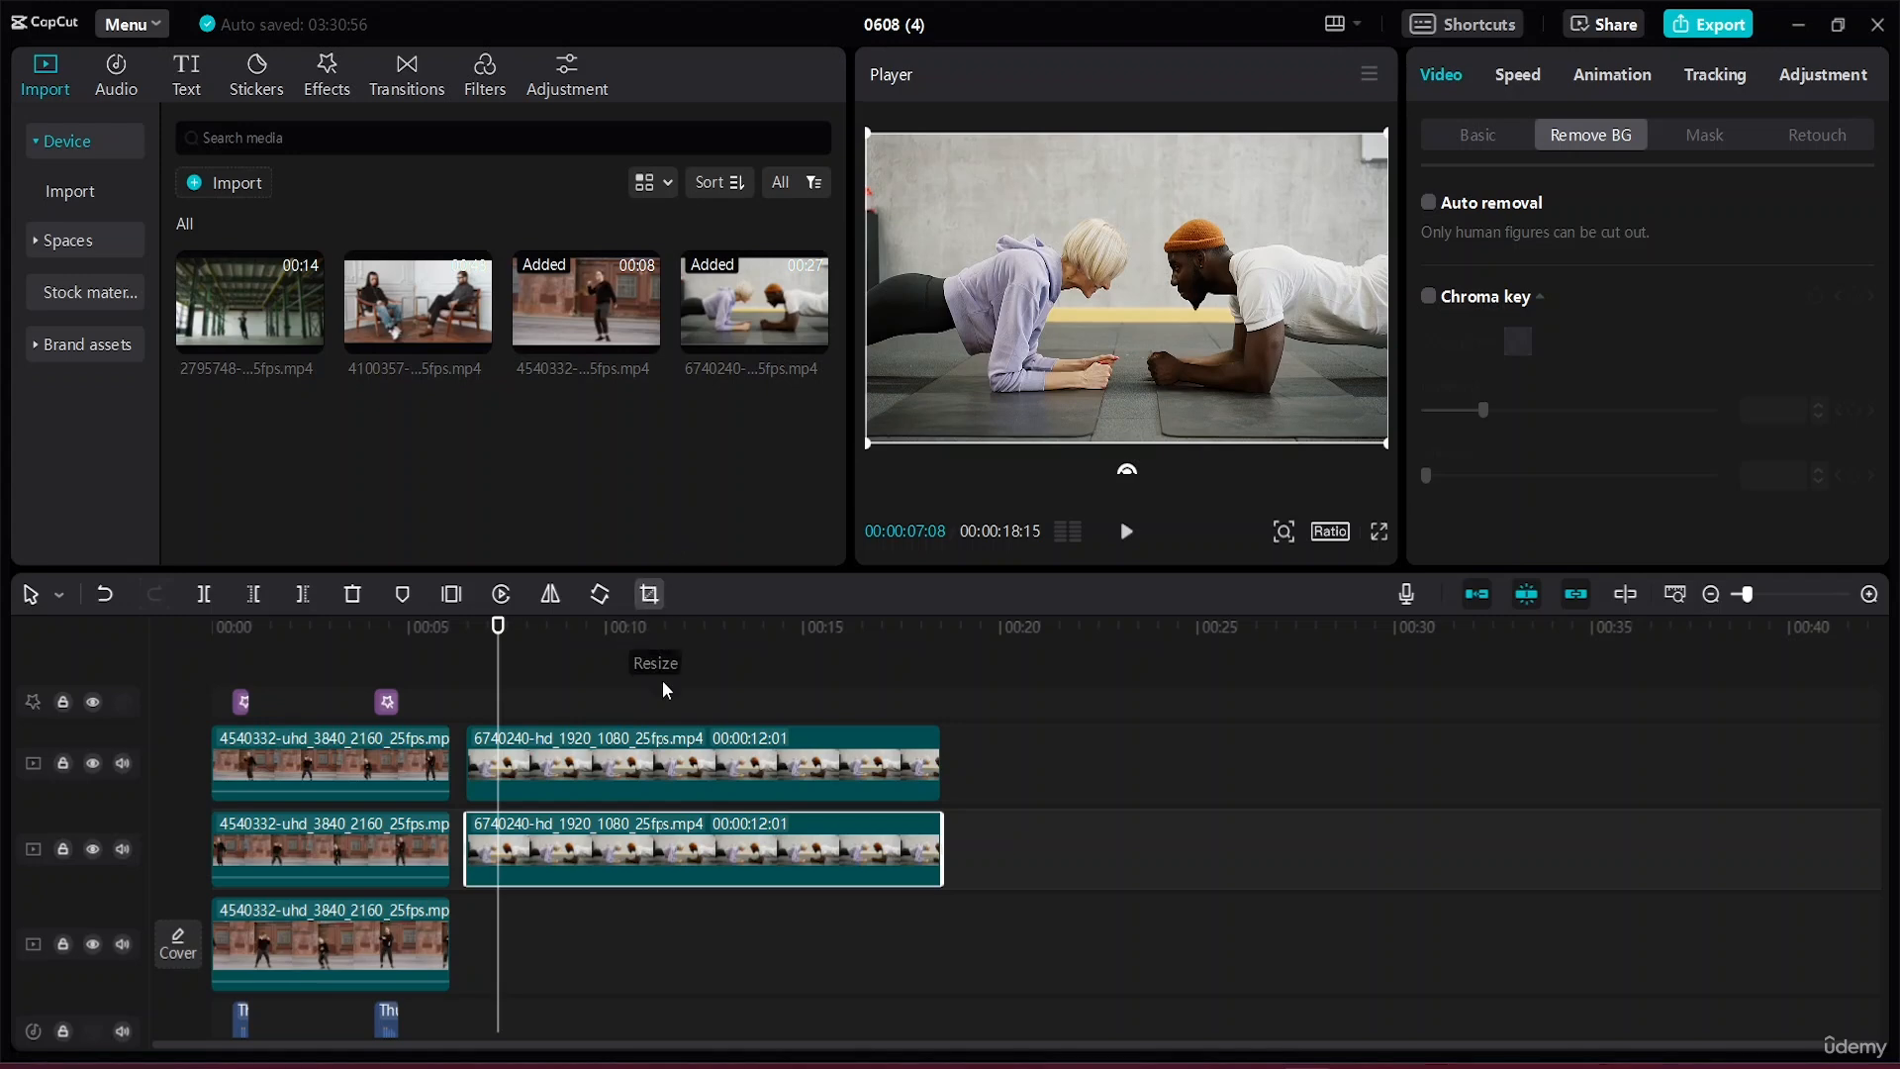
{"action": "left_click", "coordinate": [613, 761]}
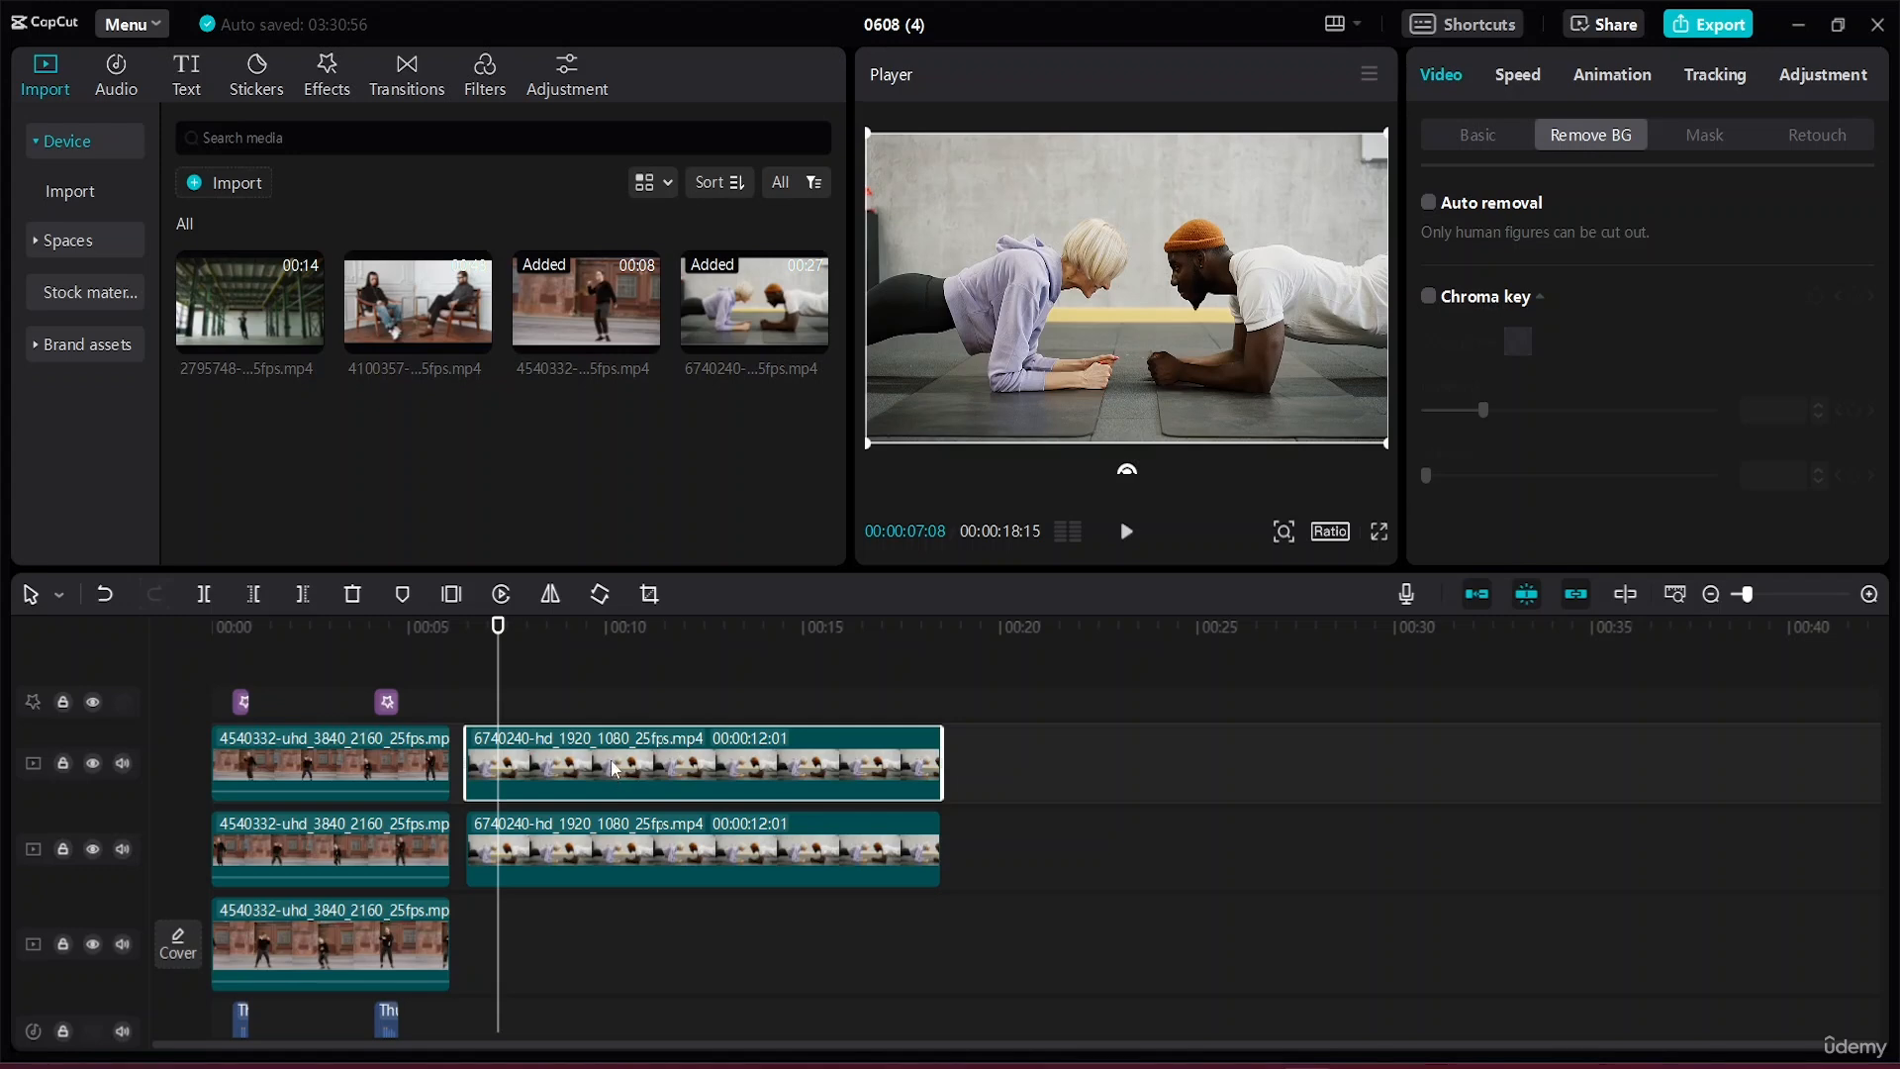
{"action": "left_click", "coordinate": [649, 594]}
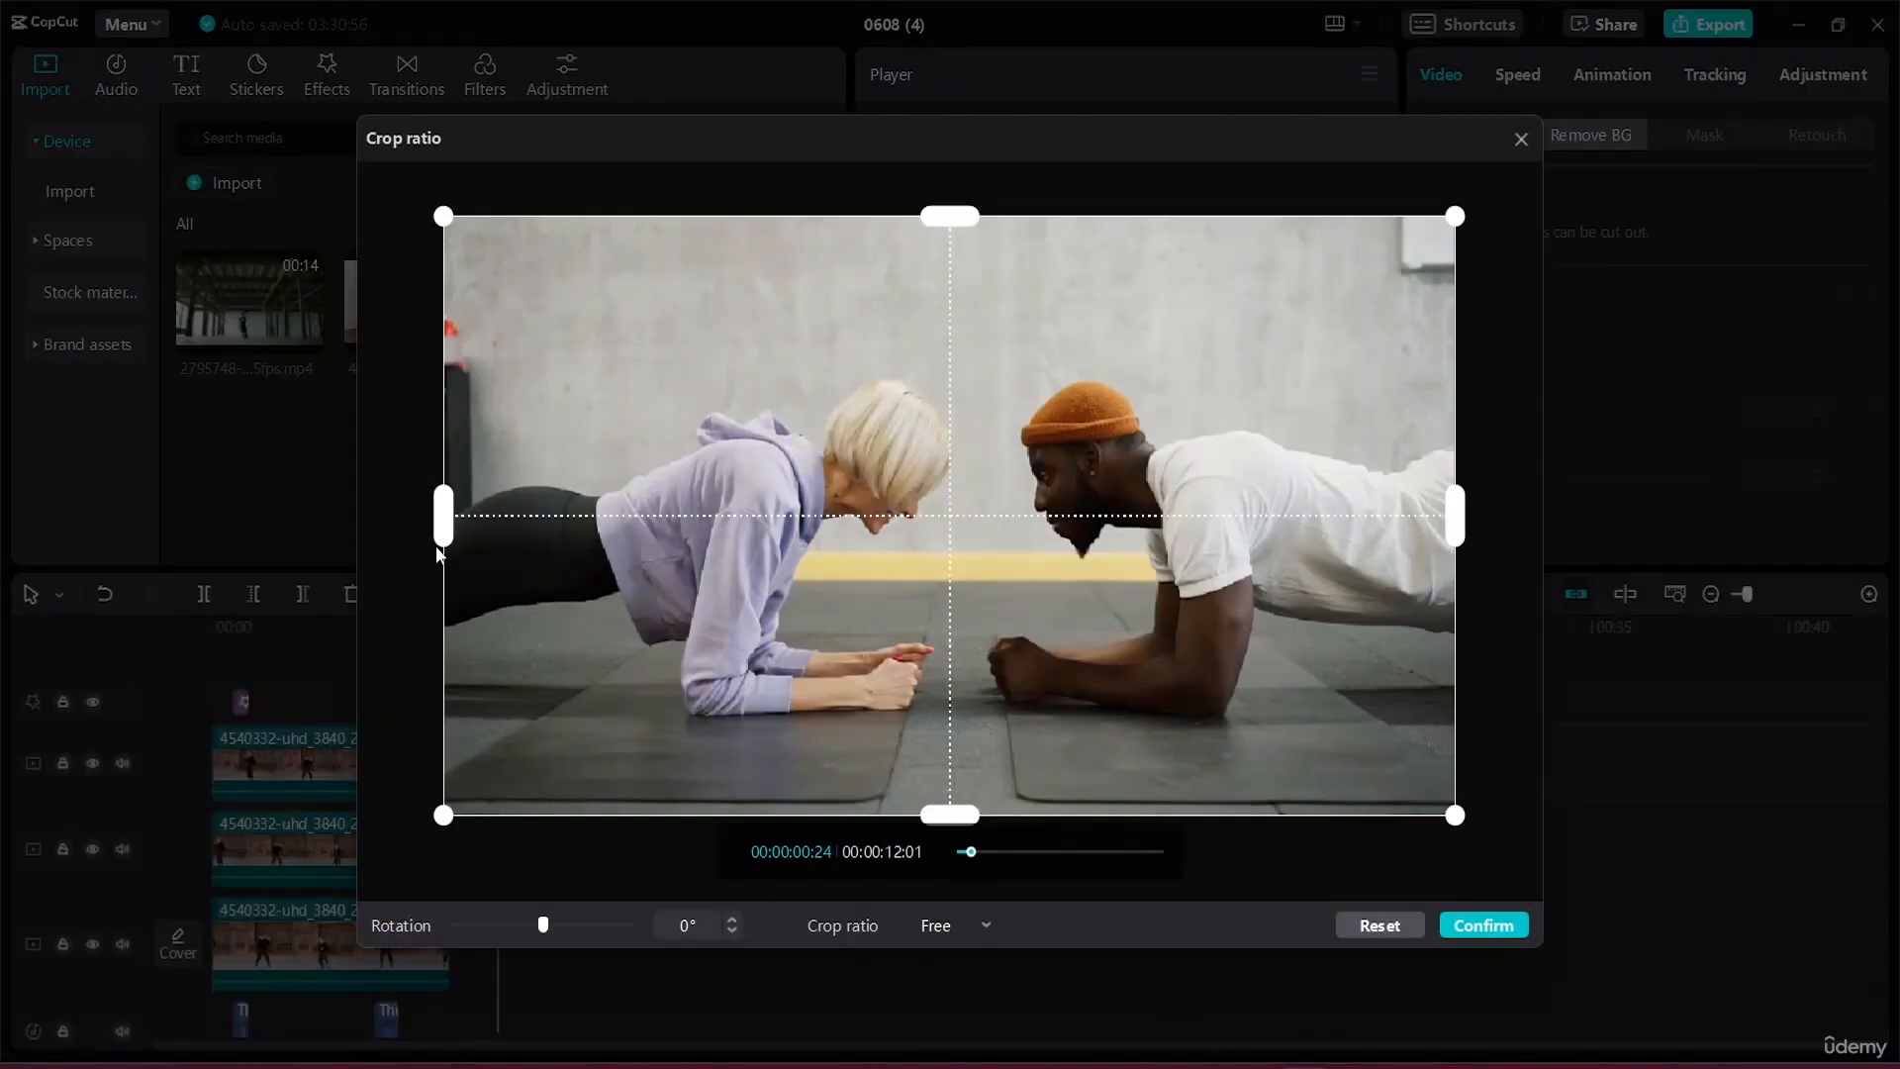
{"action": "left_click_drag", "start_coordinate": [451, 520], "coordinate": [976, 516]}
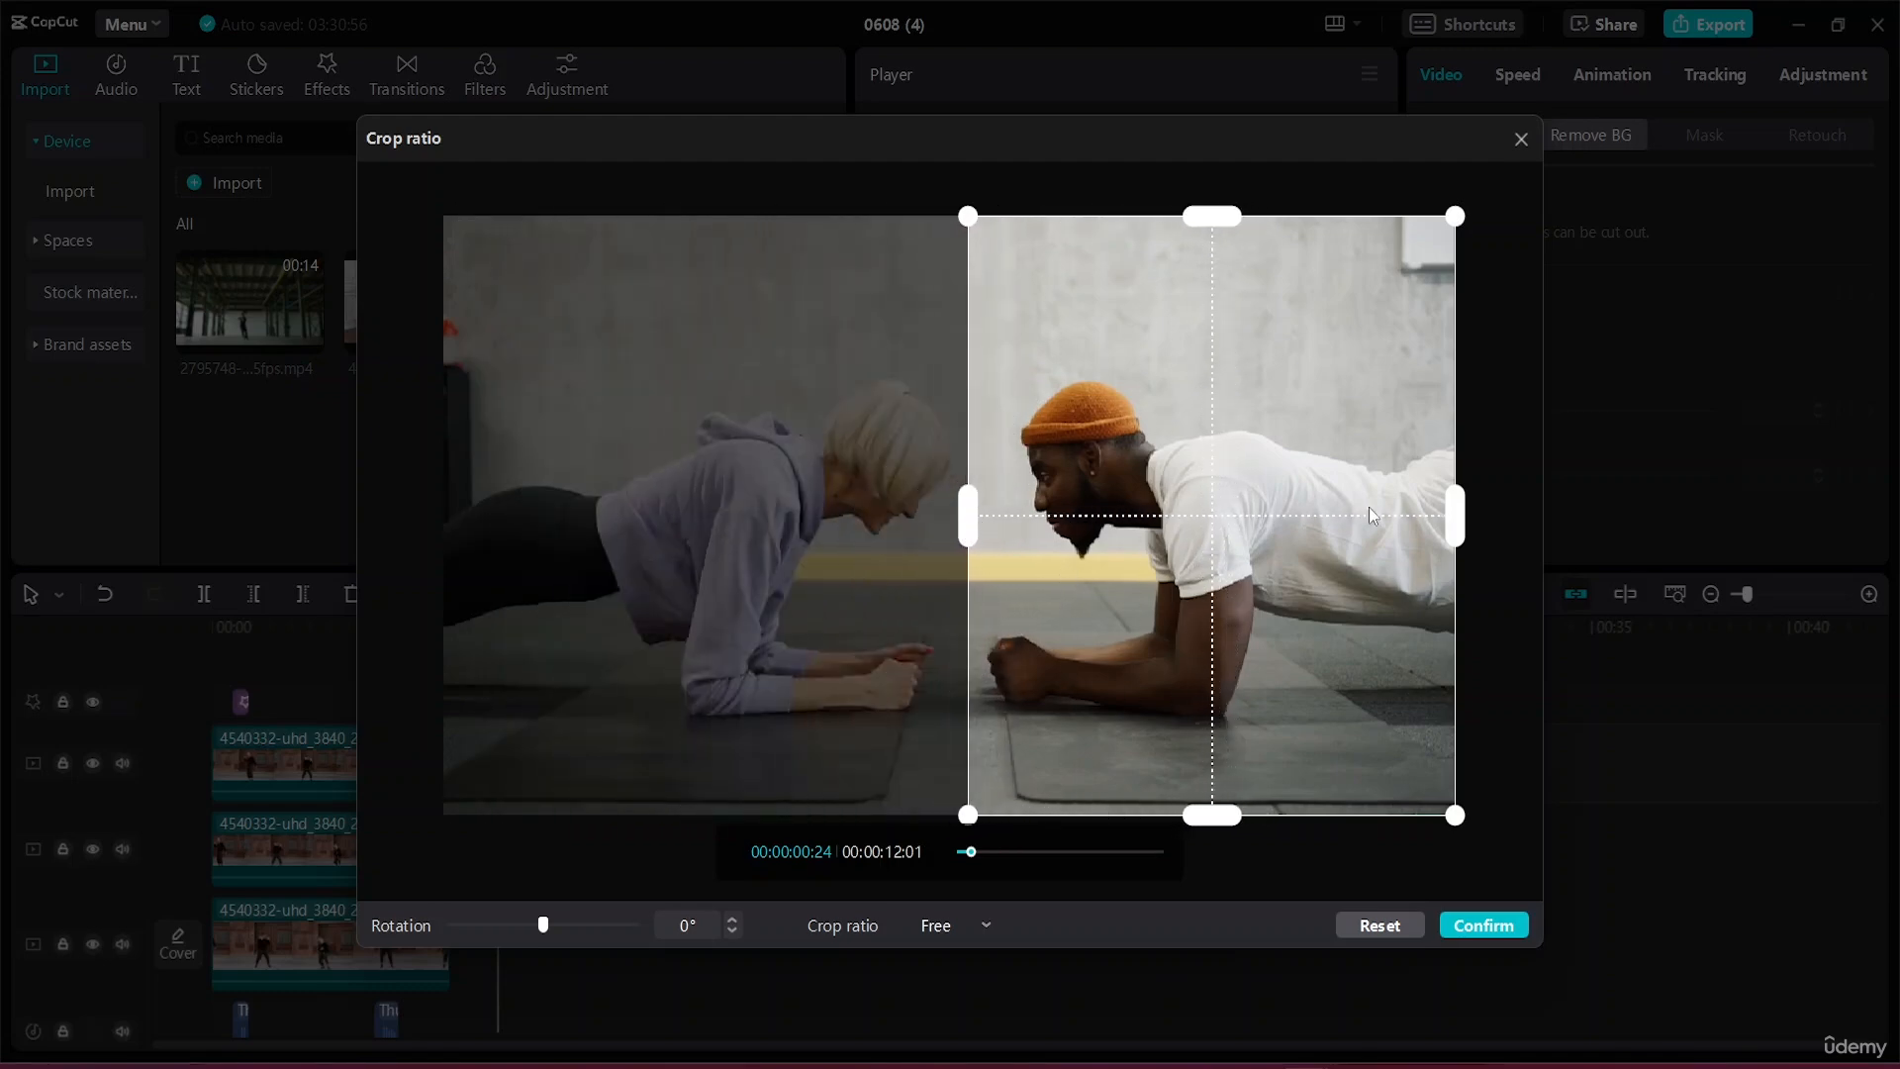
{"action": "left_click", "coordinate": [1493, 928]}
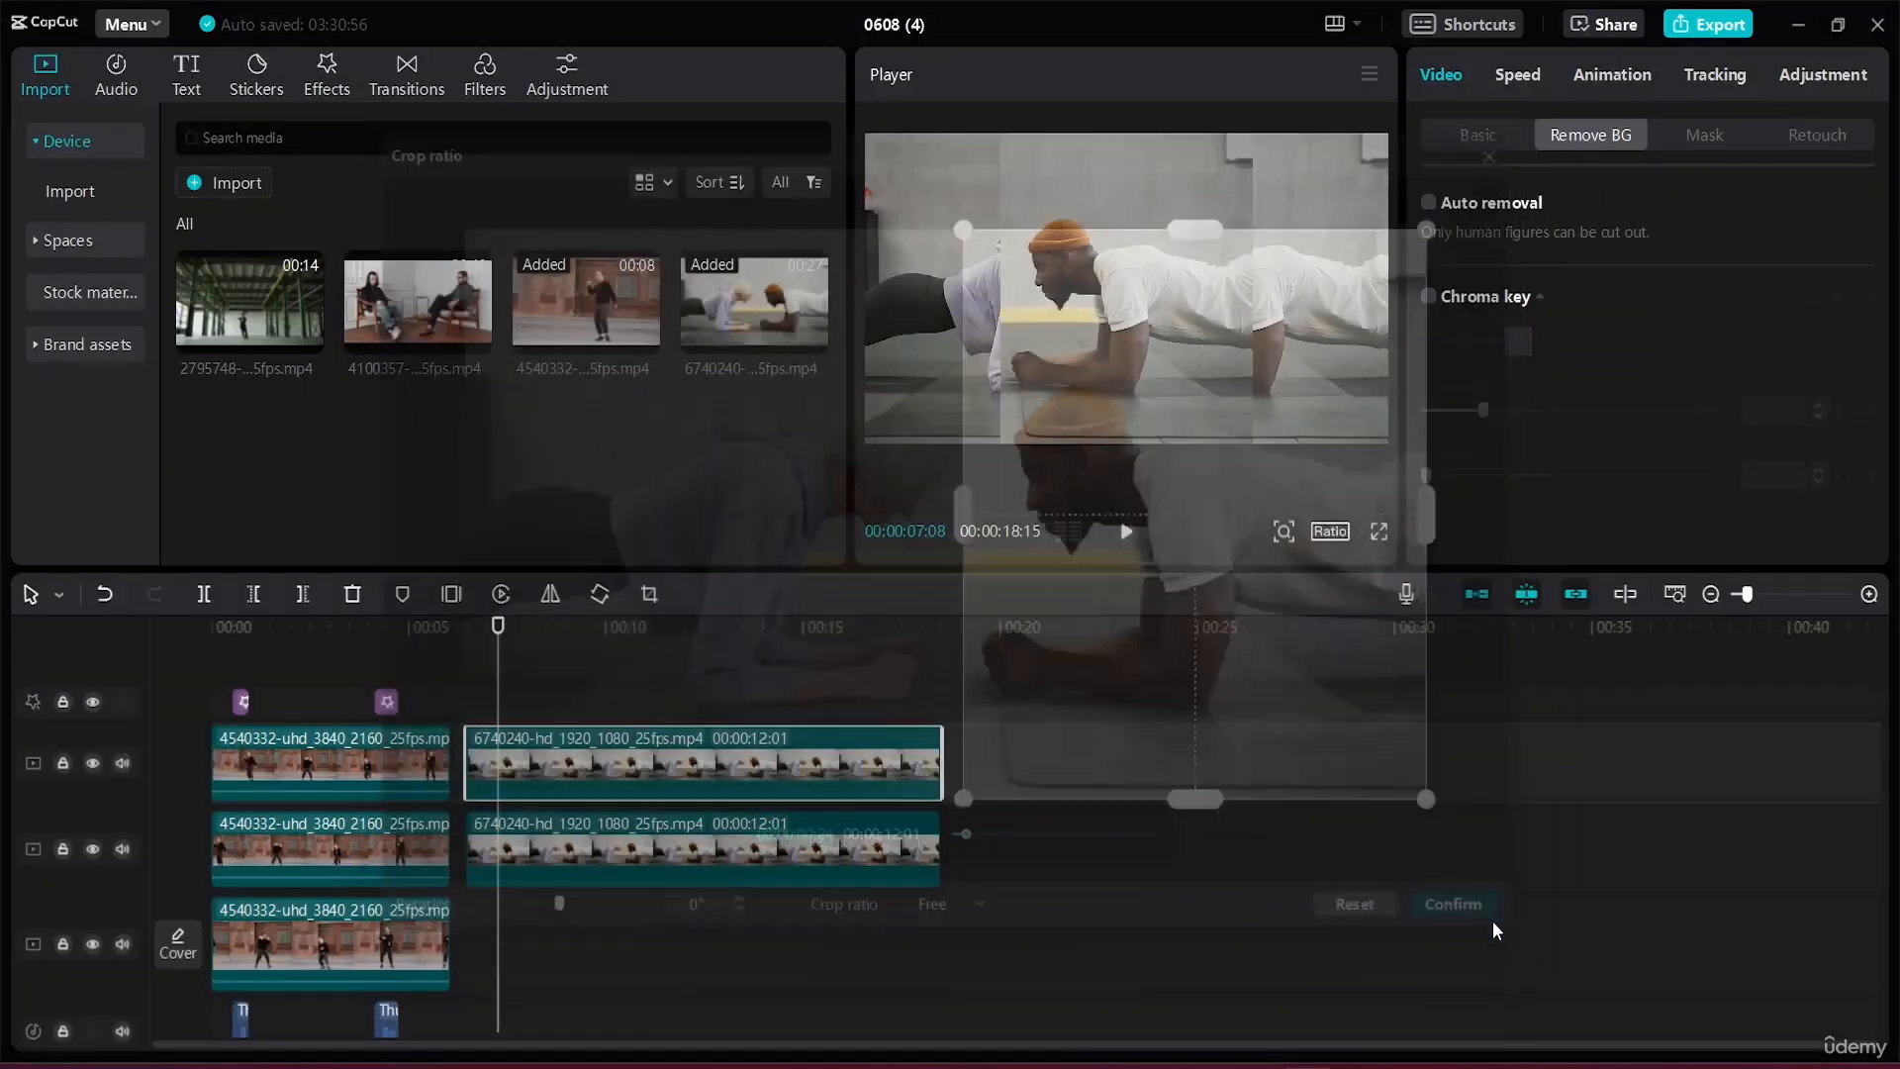
Mirror the cropped man and position him over the woman's half of the frame so the two men face each other.
{"action": "left_click_drag", "start_coordinate": [1131, 359], "coordinate": [1001, 311]}
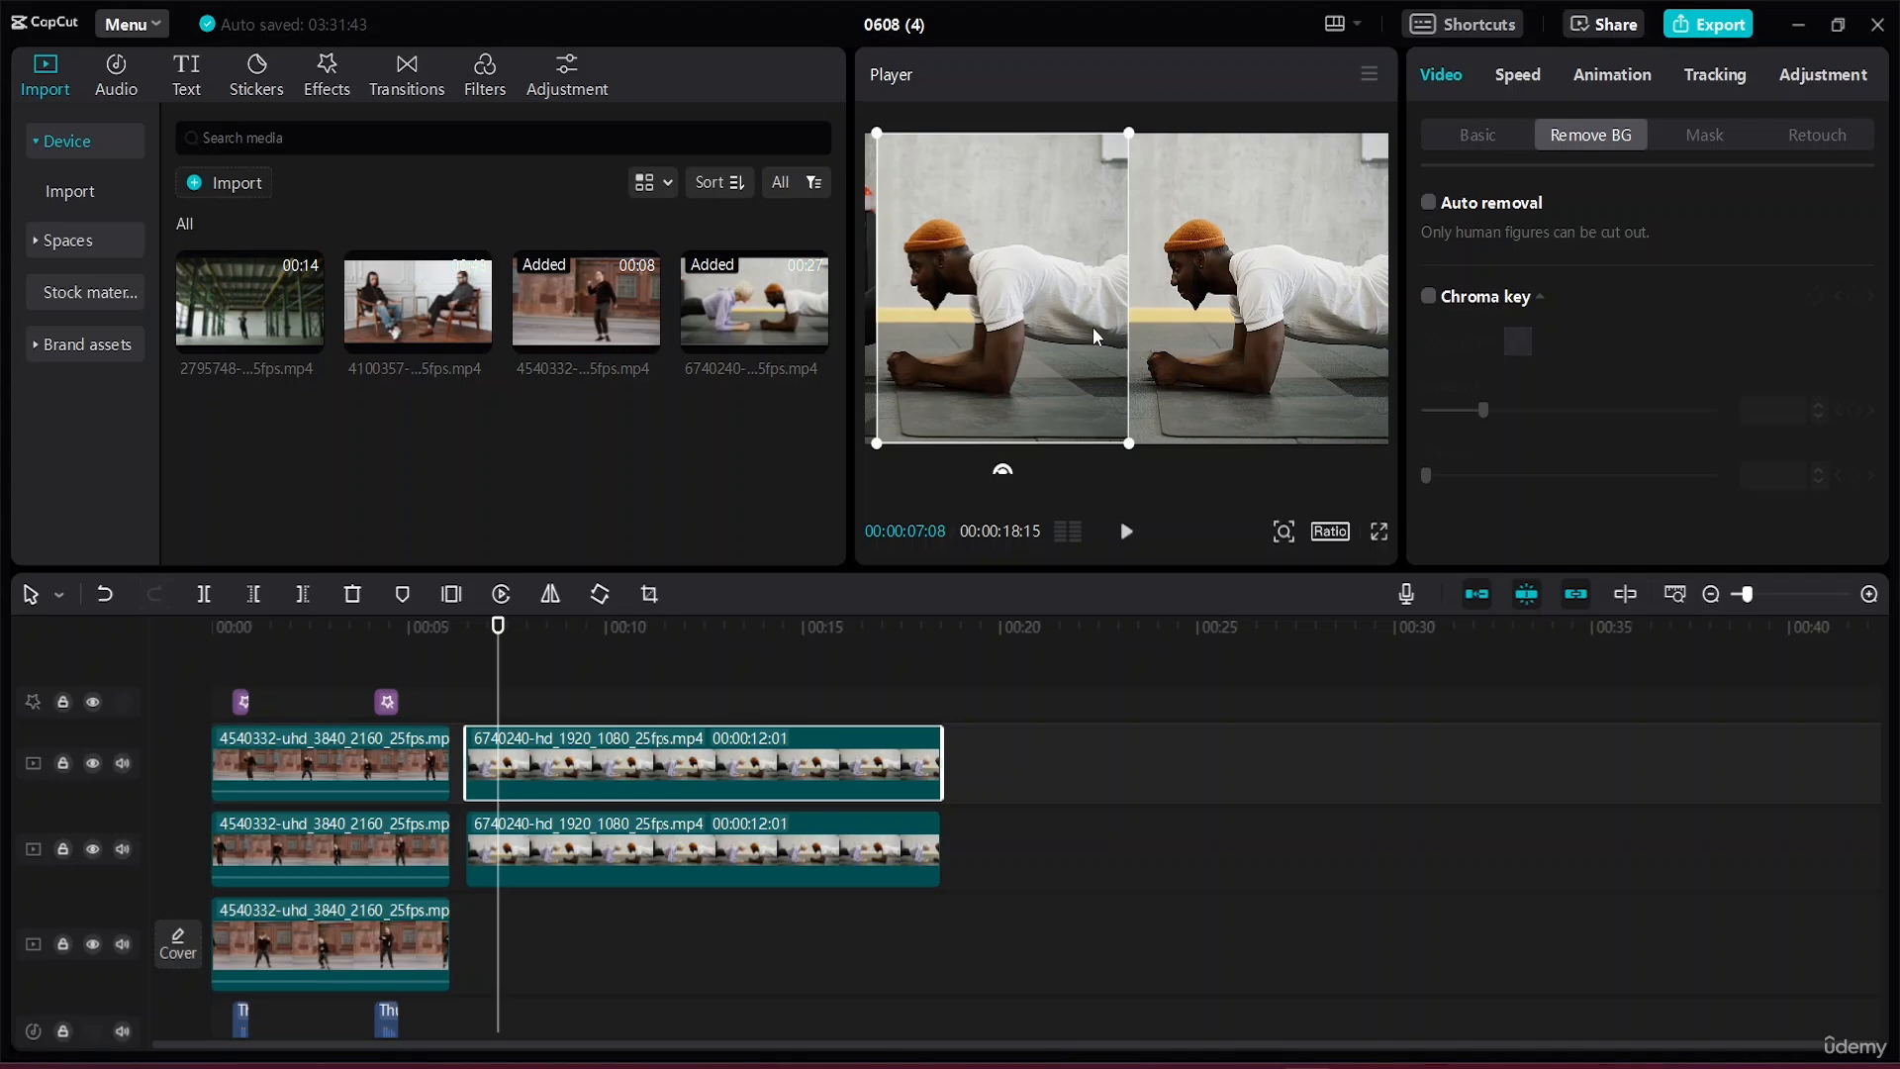
{"action": "left_click", "coordinate": [551, 595]}
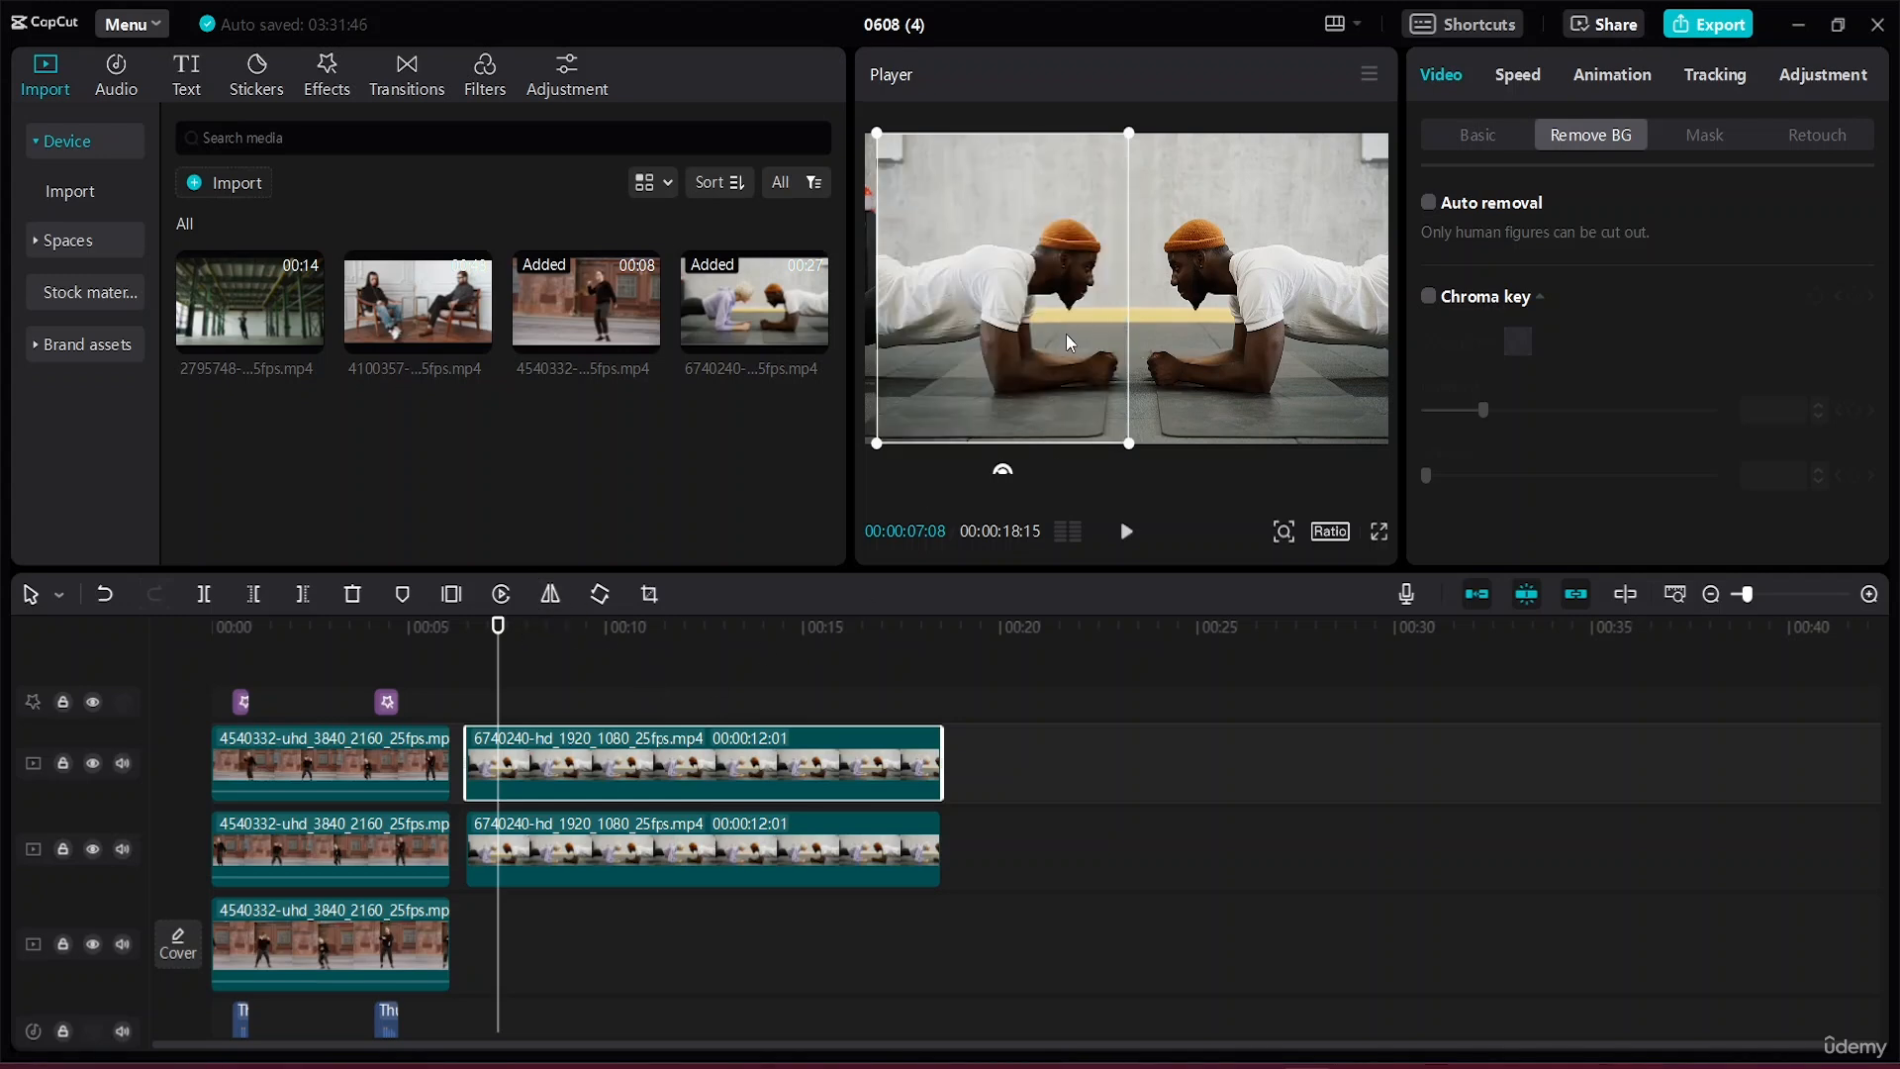
{"action": "left_click_drag", "start_coordinate": [1066, 335], "coordinate": [1055, 336]}
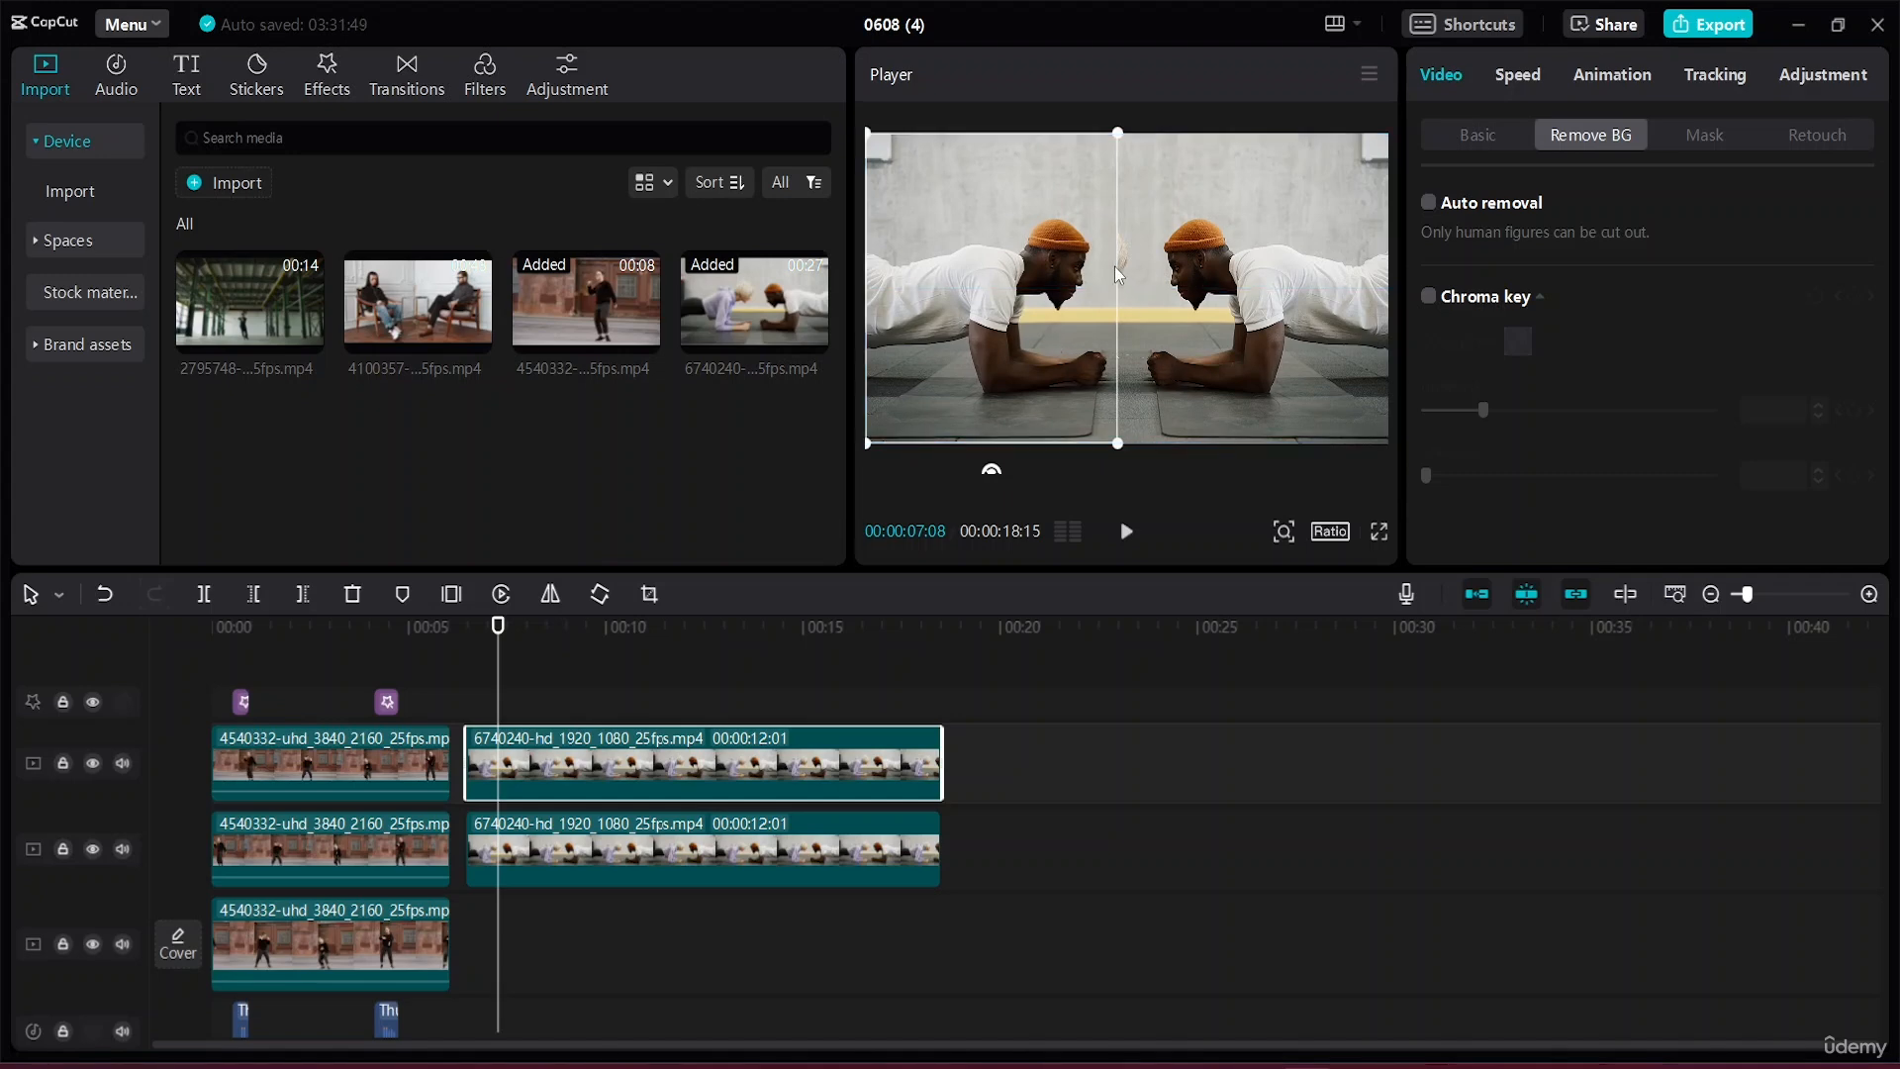
{"action": "left_click_drag", "start_coordinate": [1118, 132], "coordinate": [1120, 132]}
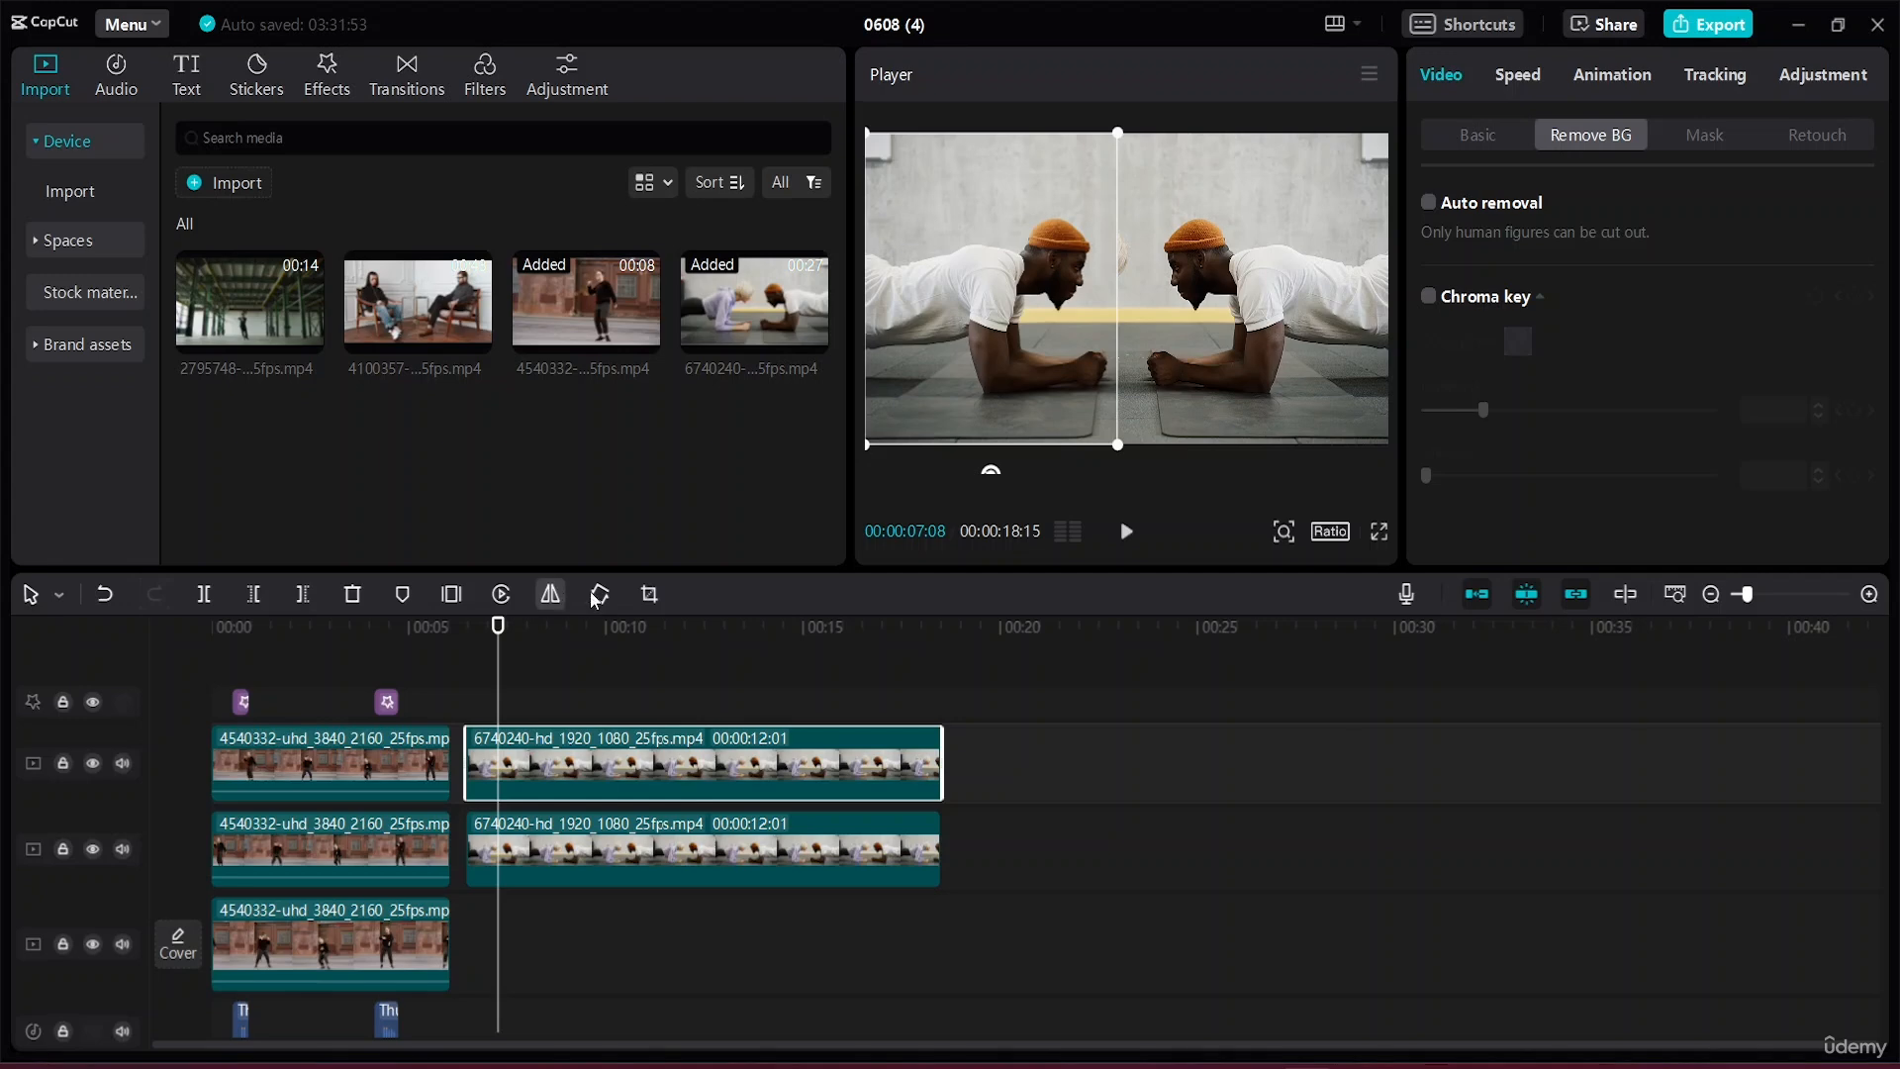
Crop the mirrored upper plank clip slightly tighter along the inner edge, in front of the man's face.
{"action": "left_click", "coordinate": [650, 594]}
{"action": "mouse_move", "coordinate": [975, 513]}
{"action": "left_mouse_down"}
{"action": "mouse_move", "coordinate": [958, 513]}
{"action": "mouse_move", "coordinate": [983, 515]}
{"action": "left_mouse_up"}
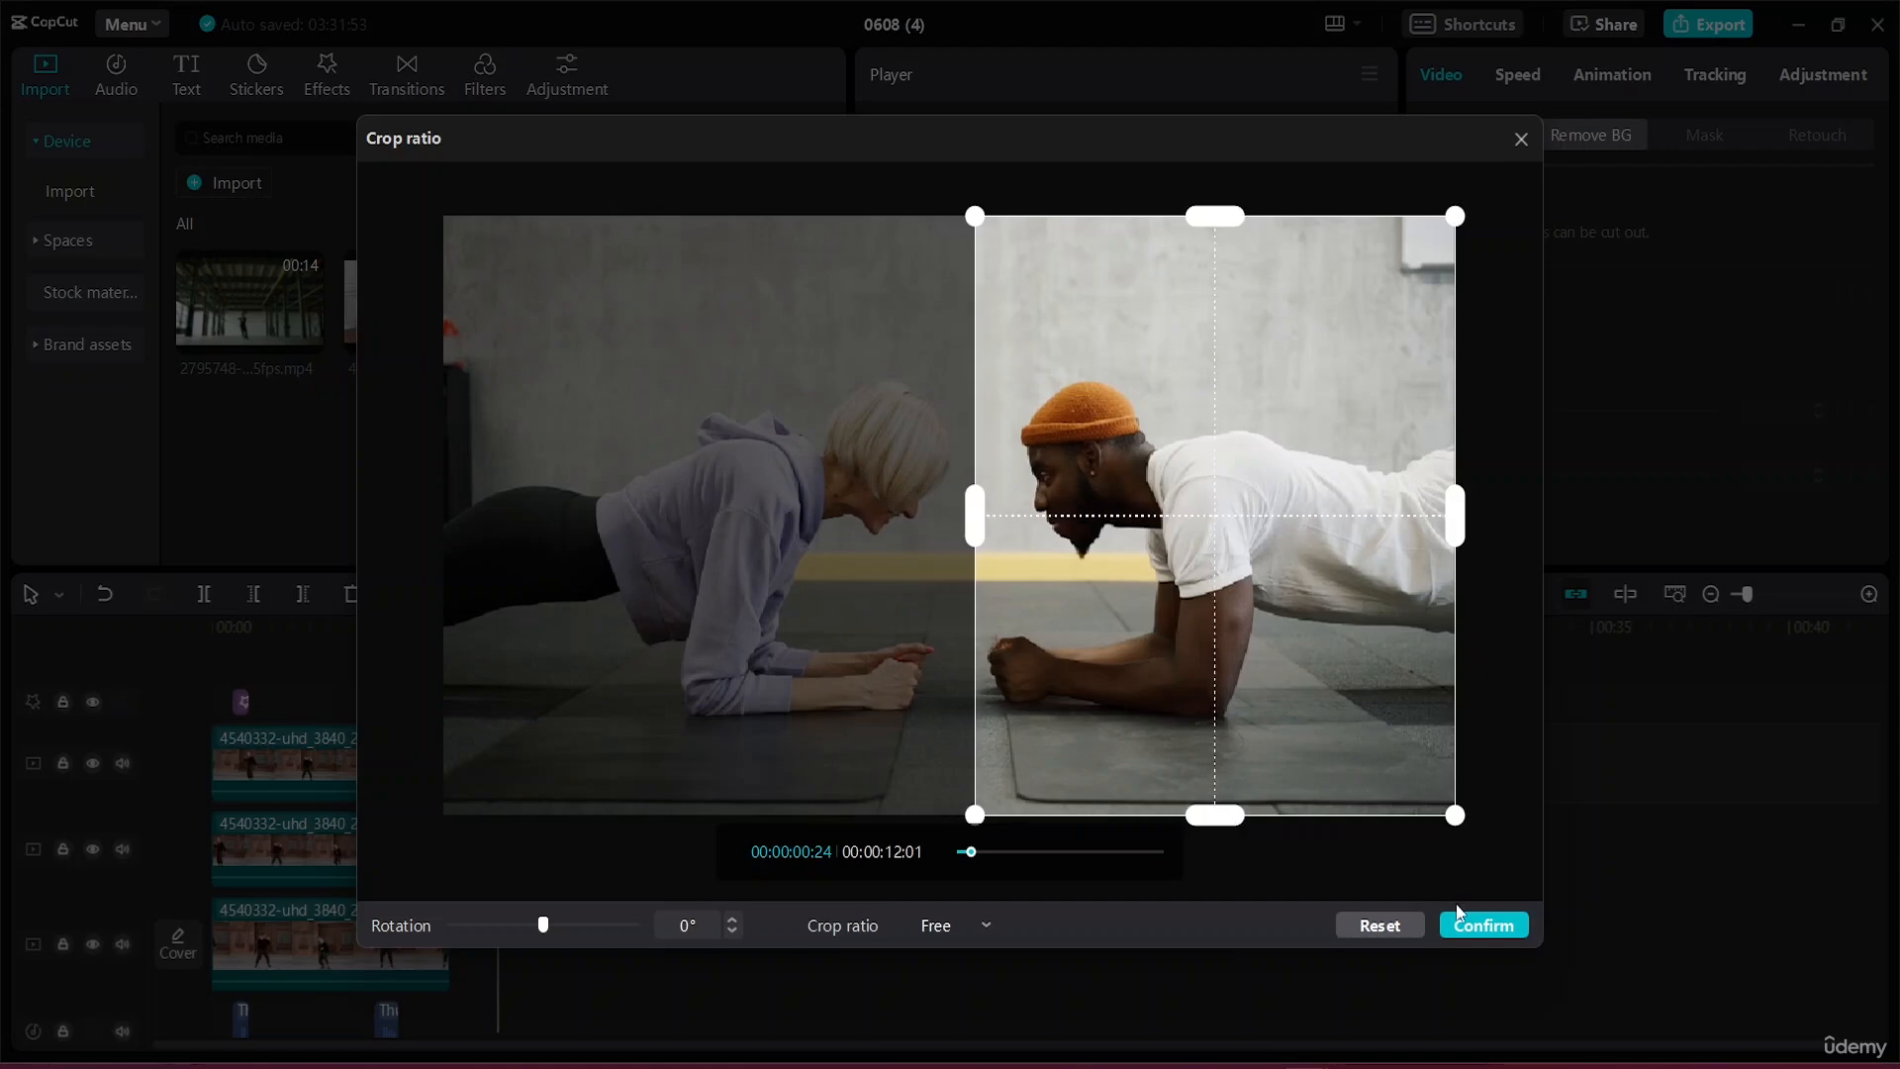
{"action": "left_click", "coordinate": [1483, 924]}
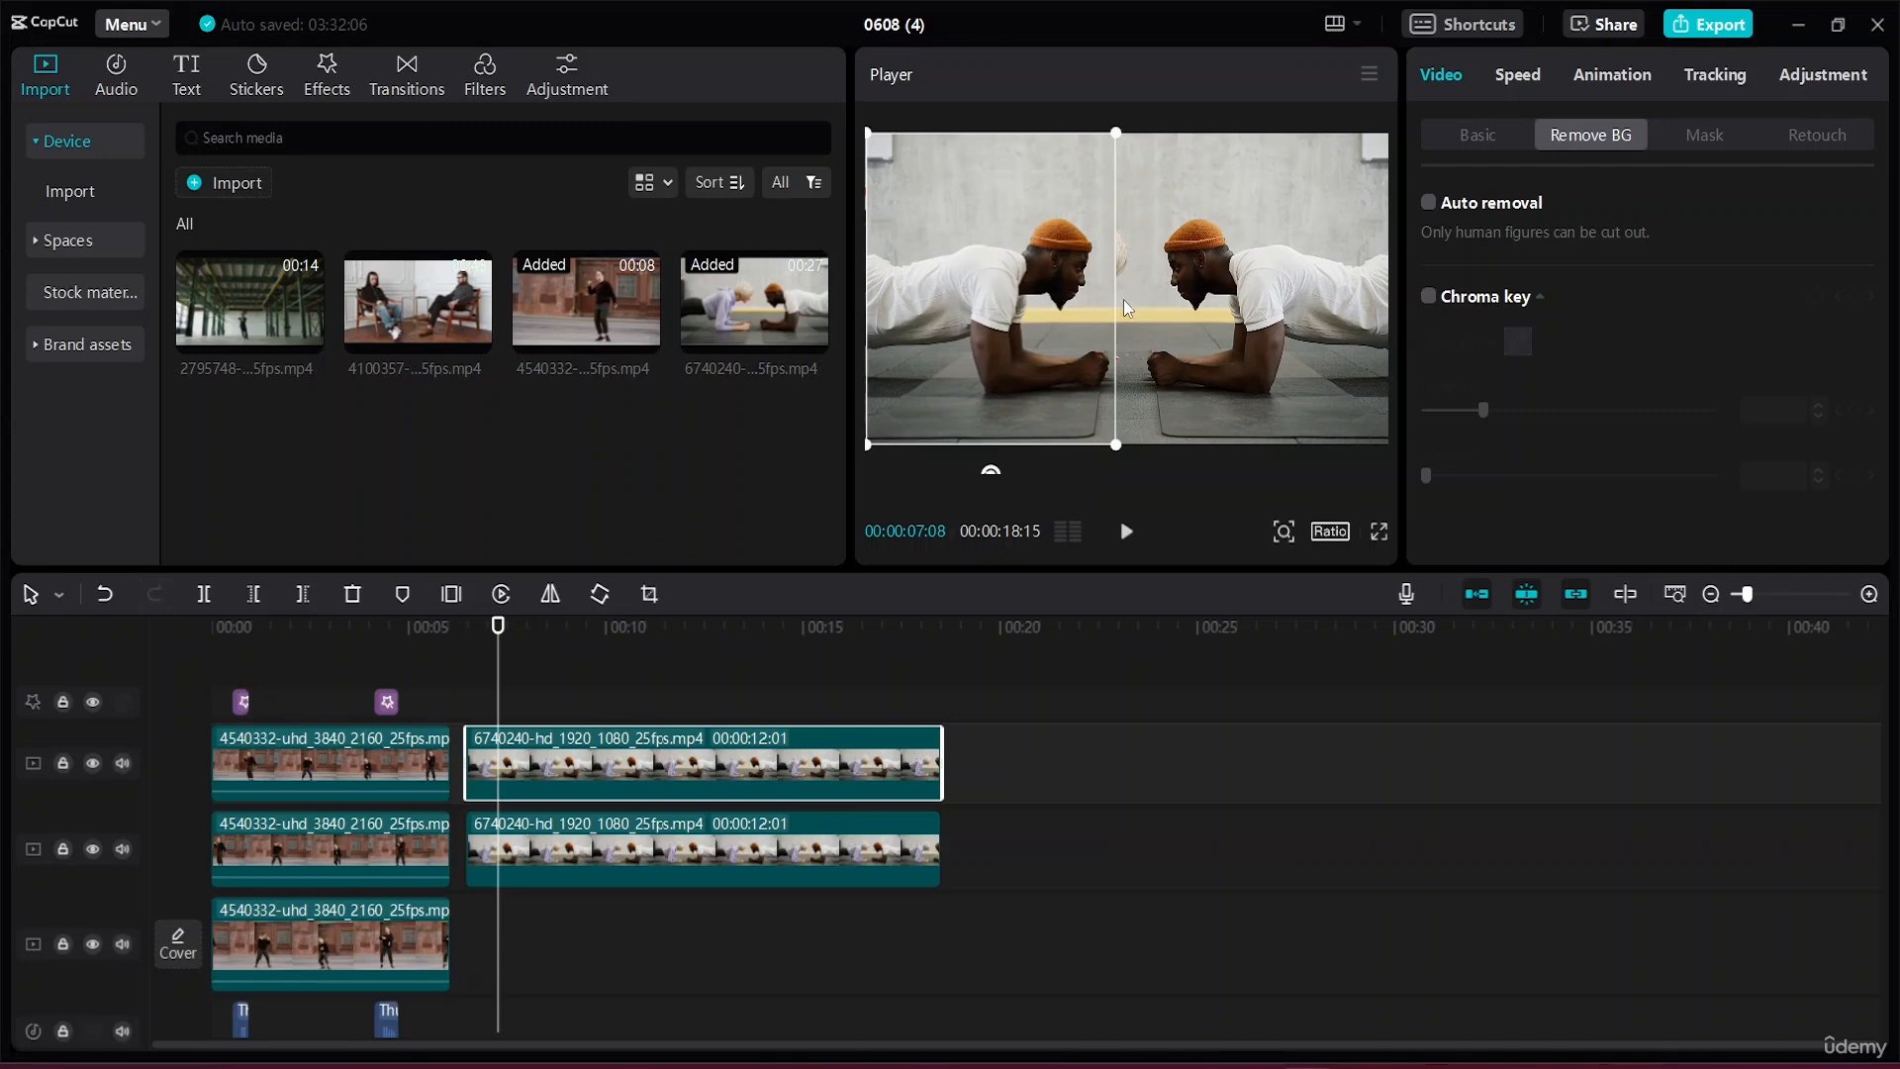
{"action": "mouse_move", "coordinate": [1025, 329]}
{"action": "left_mouse_down"}
{"action": "mouse_move", "coordinate": [952, 317]}
{"action": "mouse_move", "coordinate": [1063, 317]}
{"action": "mouse_move", "coordinate": [1041, 323]}
{"action": "left_mouse_up"}
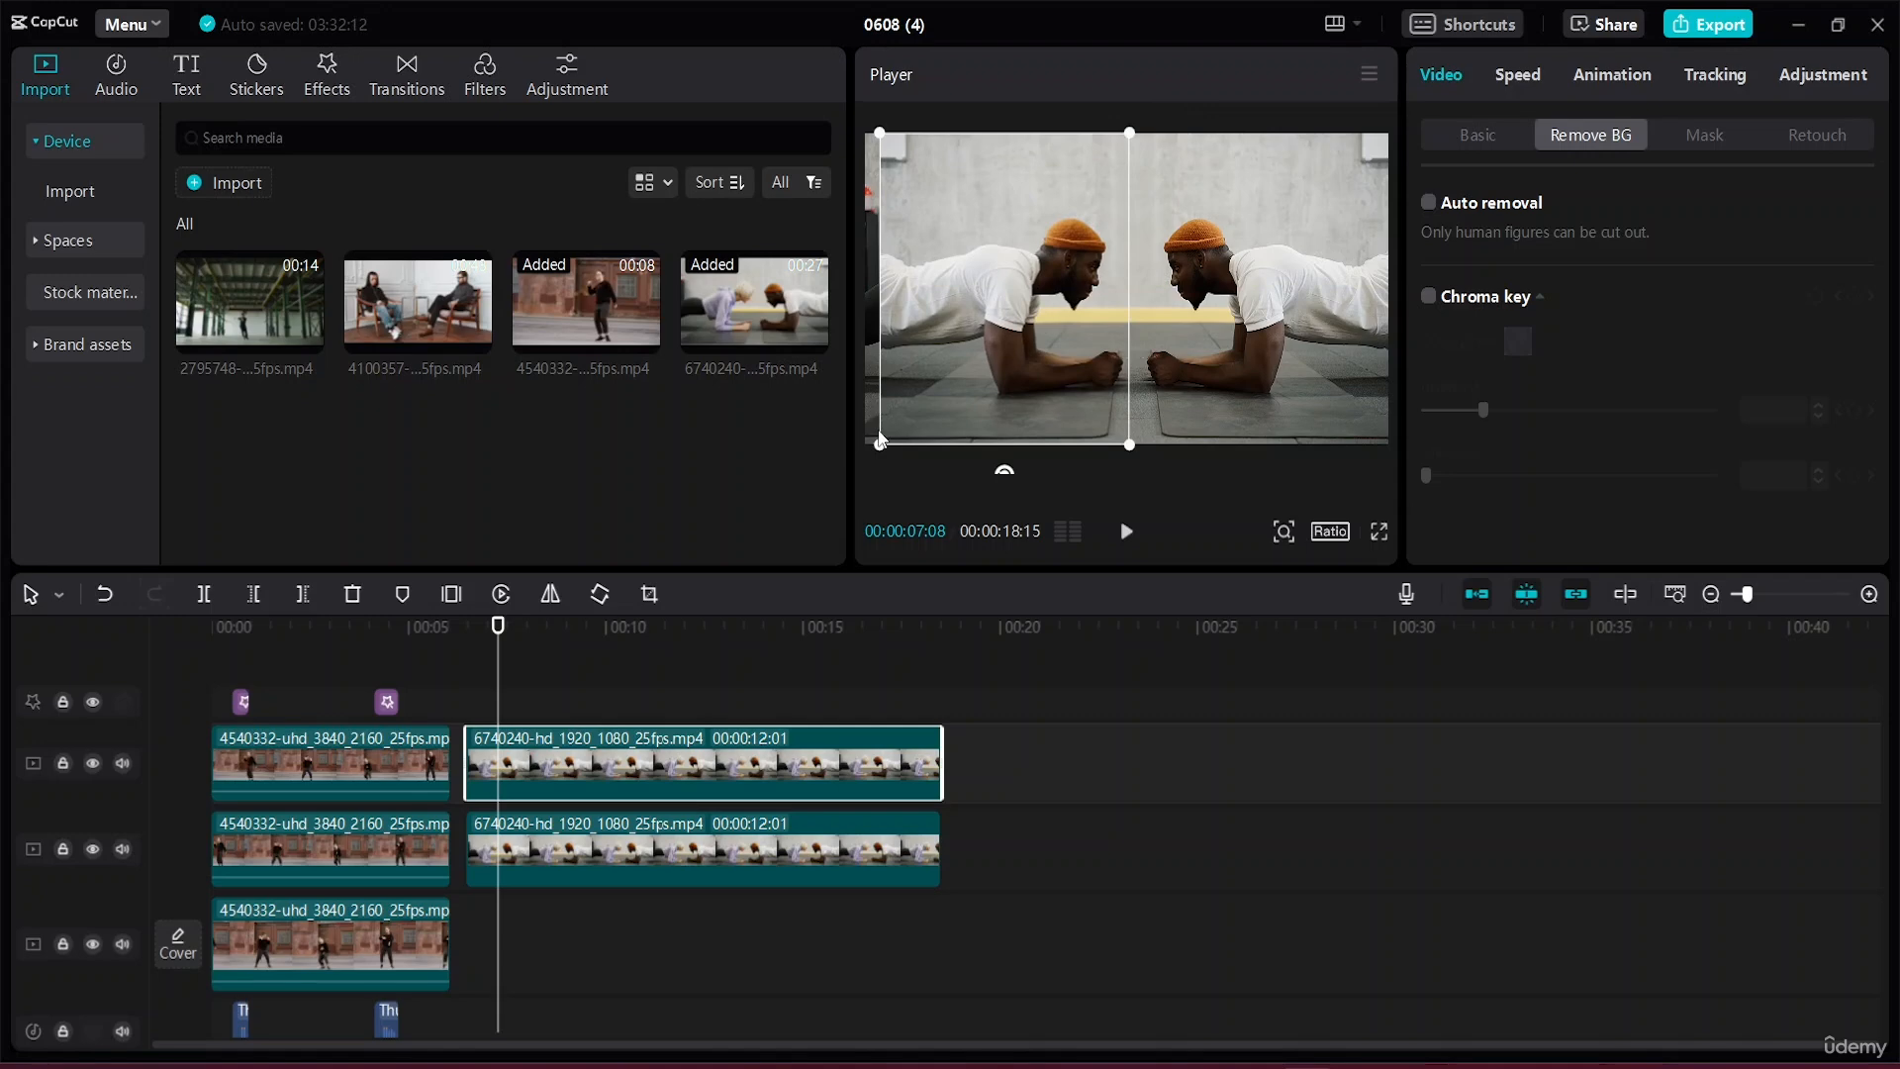
{"action": "left_click_drag", "start_coordinate": [881, 439], "coordinate": [829, 446]}
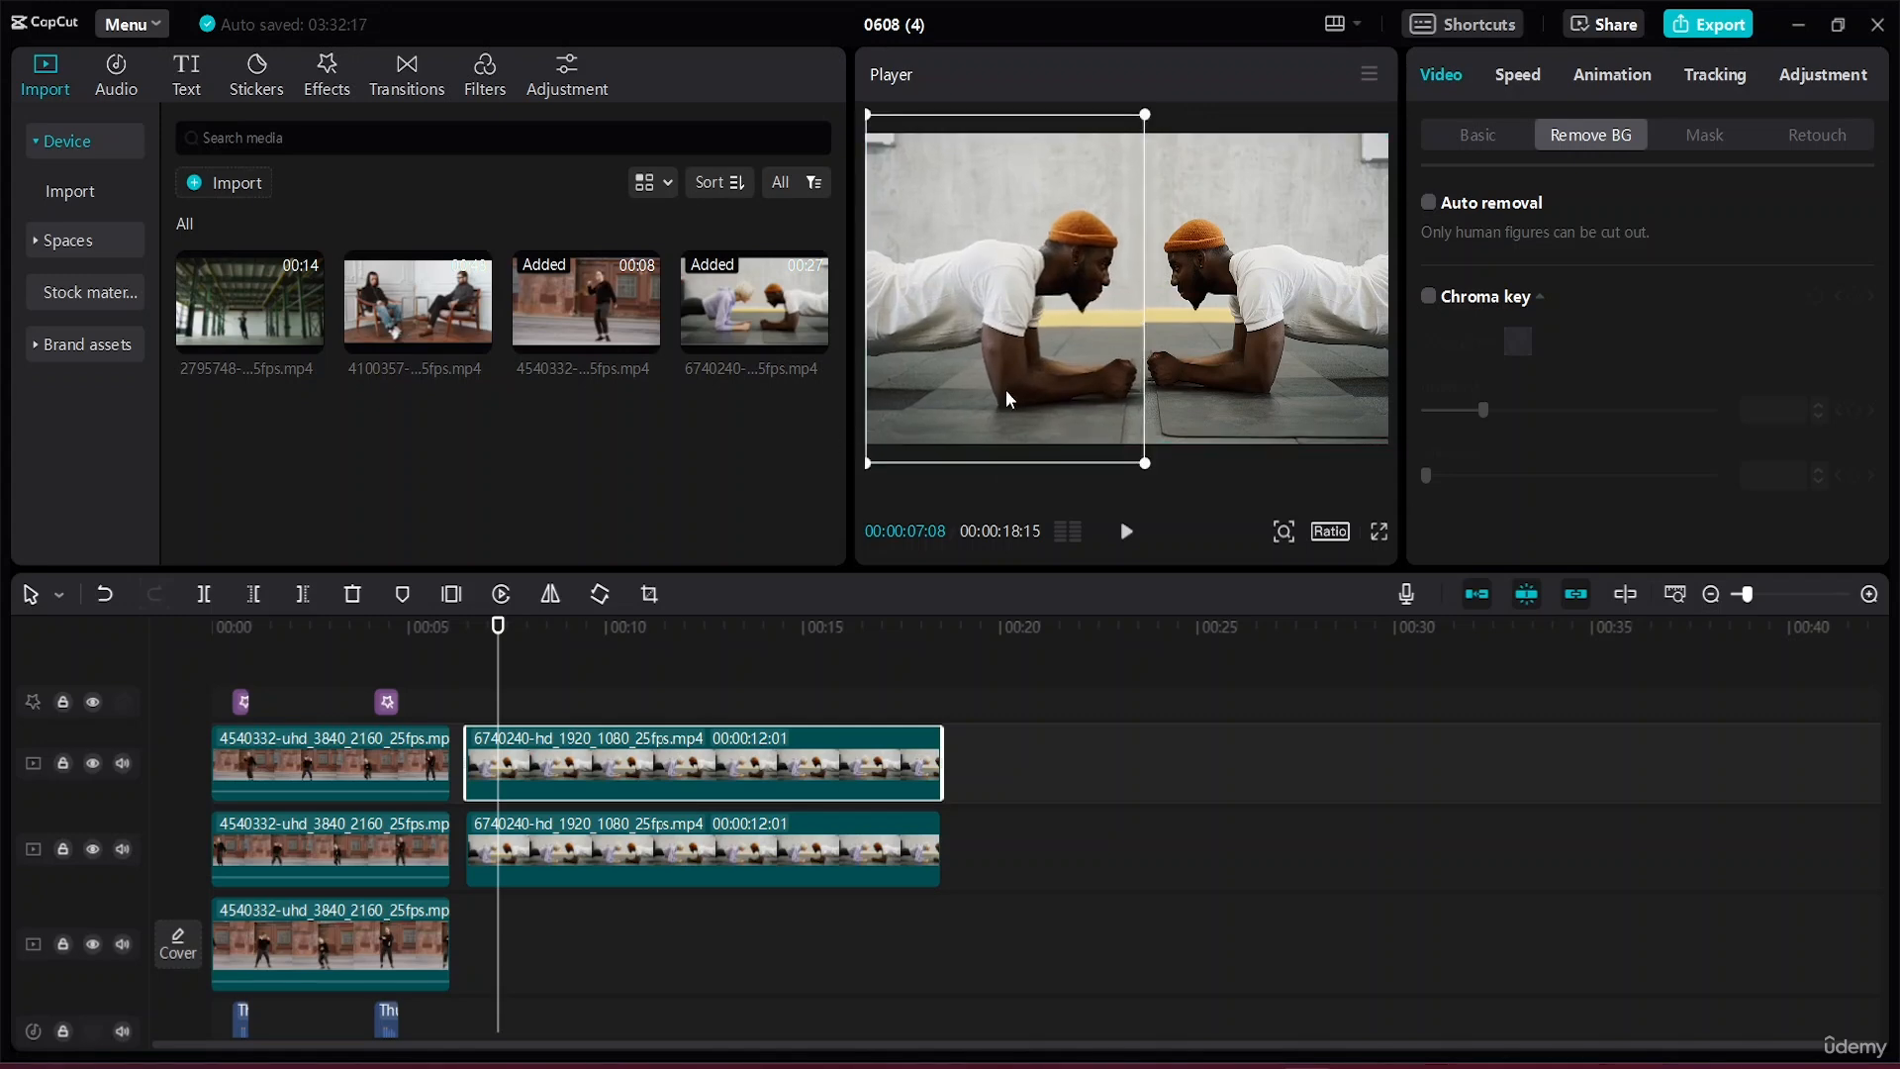
{"action": "left_click", "coordinate": [1269, 354]}
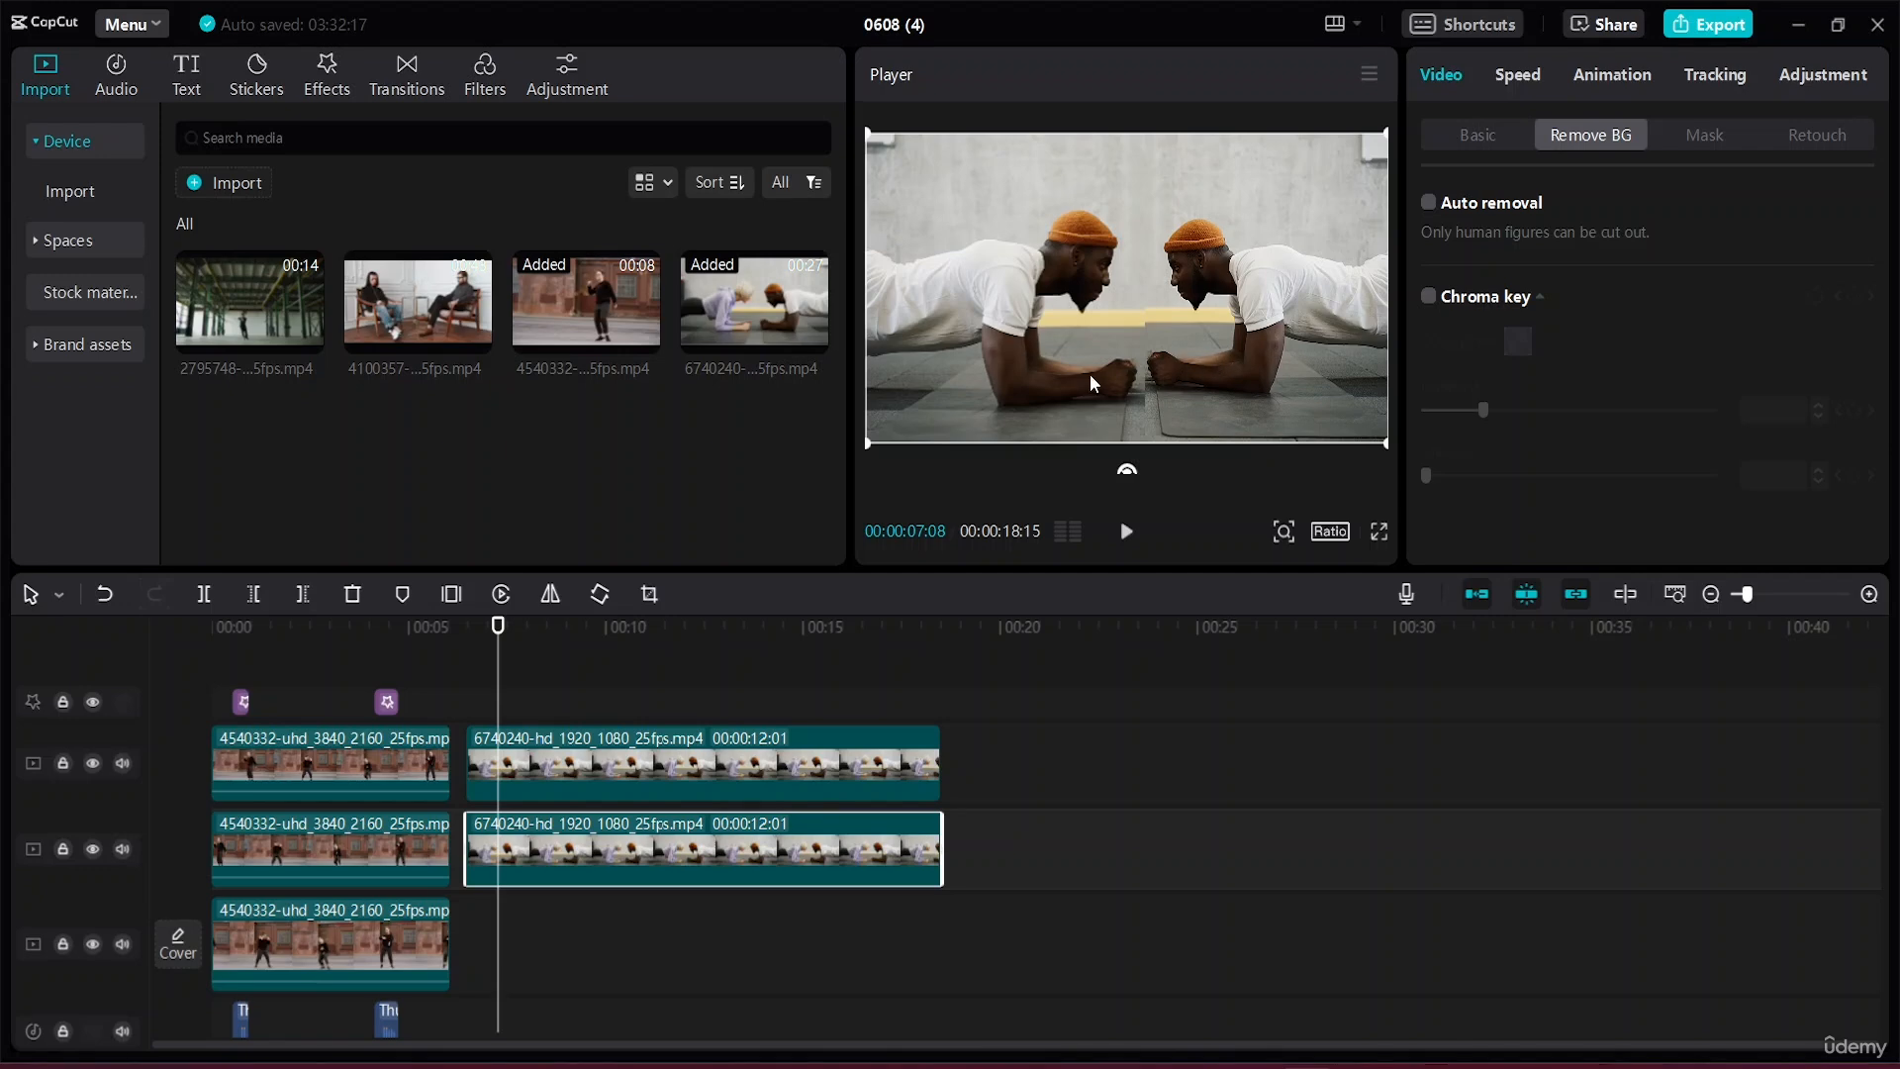
{"action": "left_click", "coordinate": [1019, 341]}
{"action": "key", "text": "ctrl+z"}
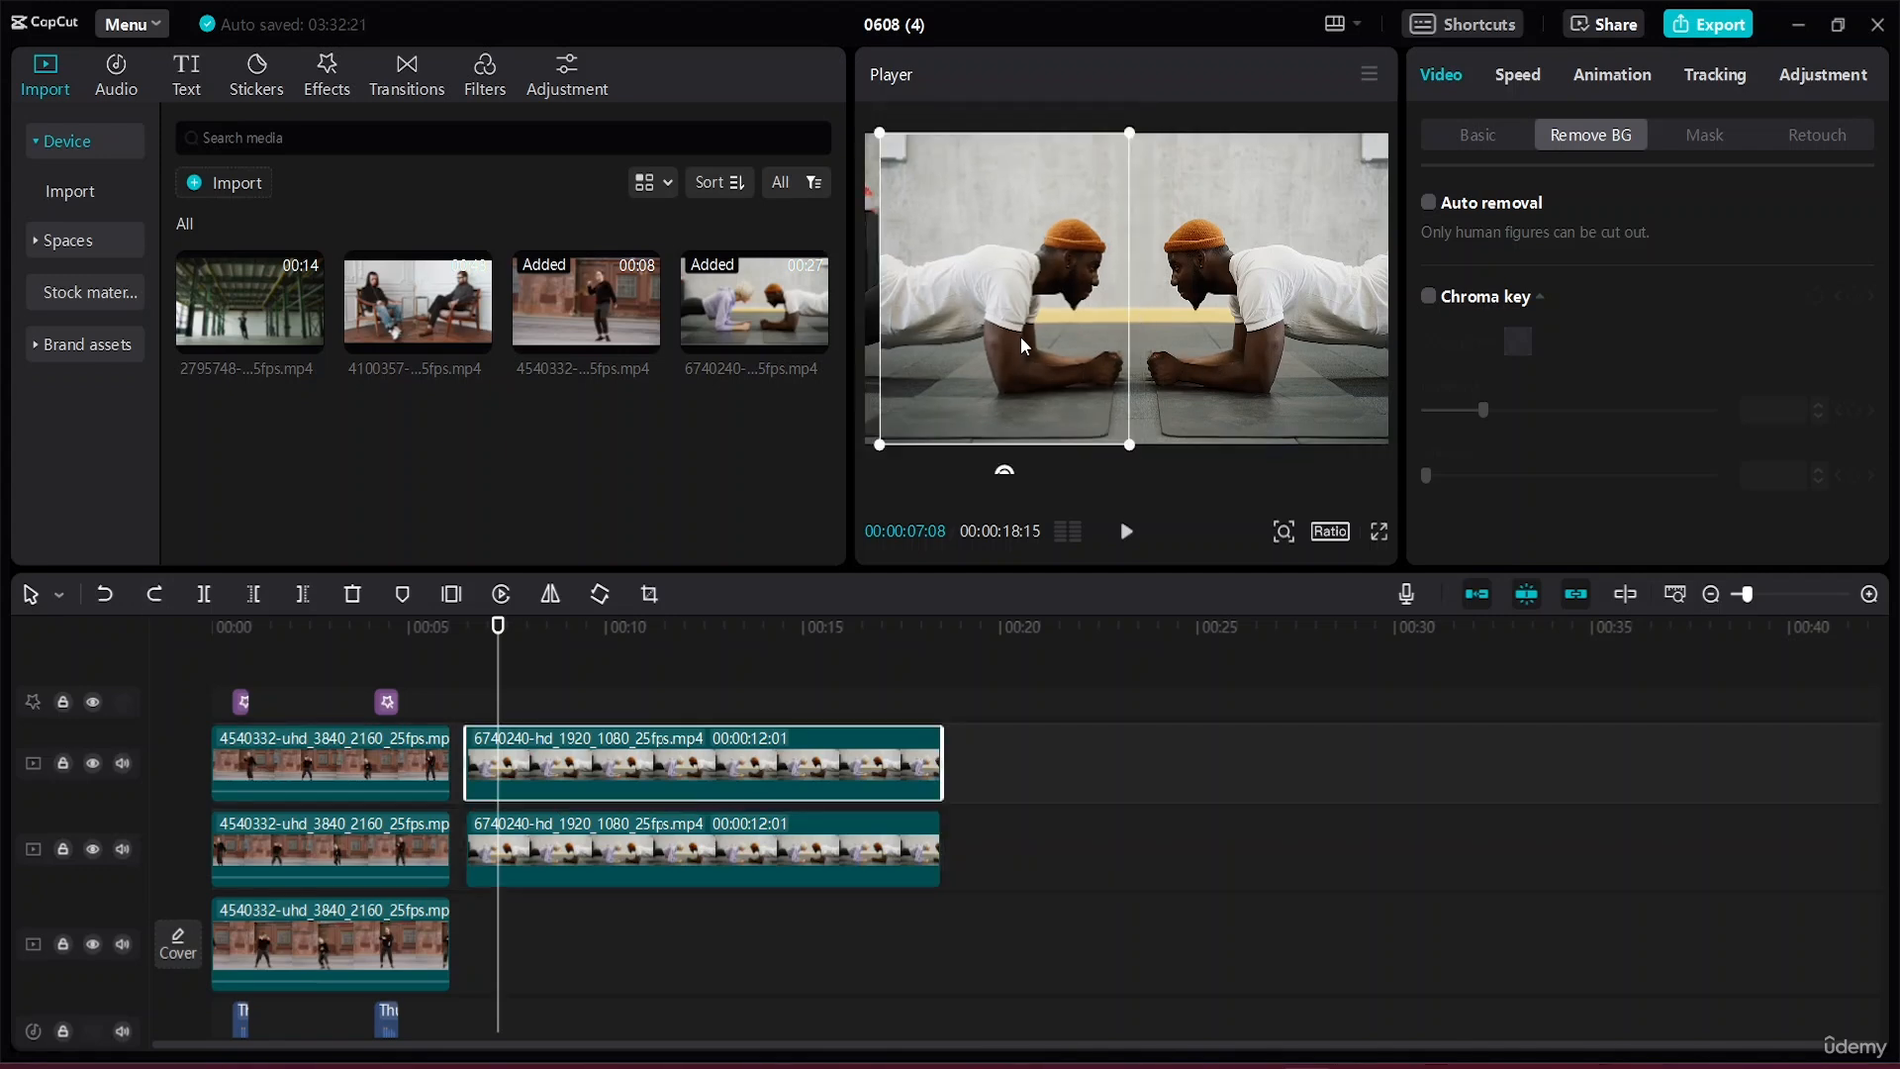
{"action": "mouse_move", "coordinate": [1054, 318]}
{"action": "left_mouse_down"}
{"action": "mouse_move", "coordinate": [1018, 316]}
{"action": "mouse_move", "coordinate": [1039, 319]}
{"action": "left_mouse_up"}
Enlarge the lower full-frame plank clip to 112% and shift it horizontally to X -163, closer to the mirrored man.
{"action": "left_click", "coordinate": [1217, 200]}
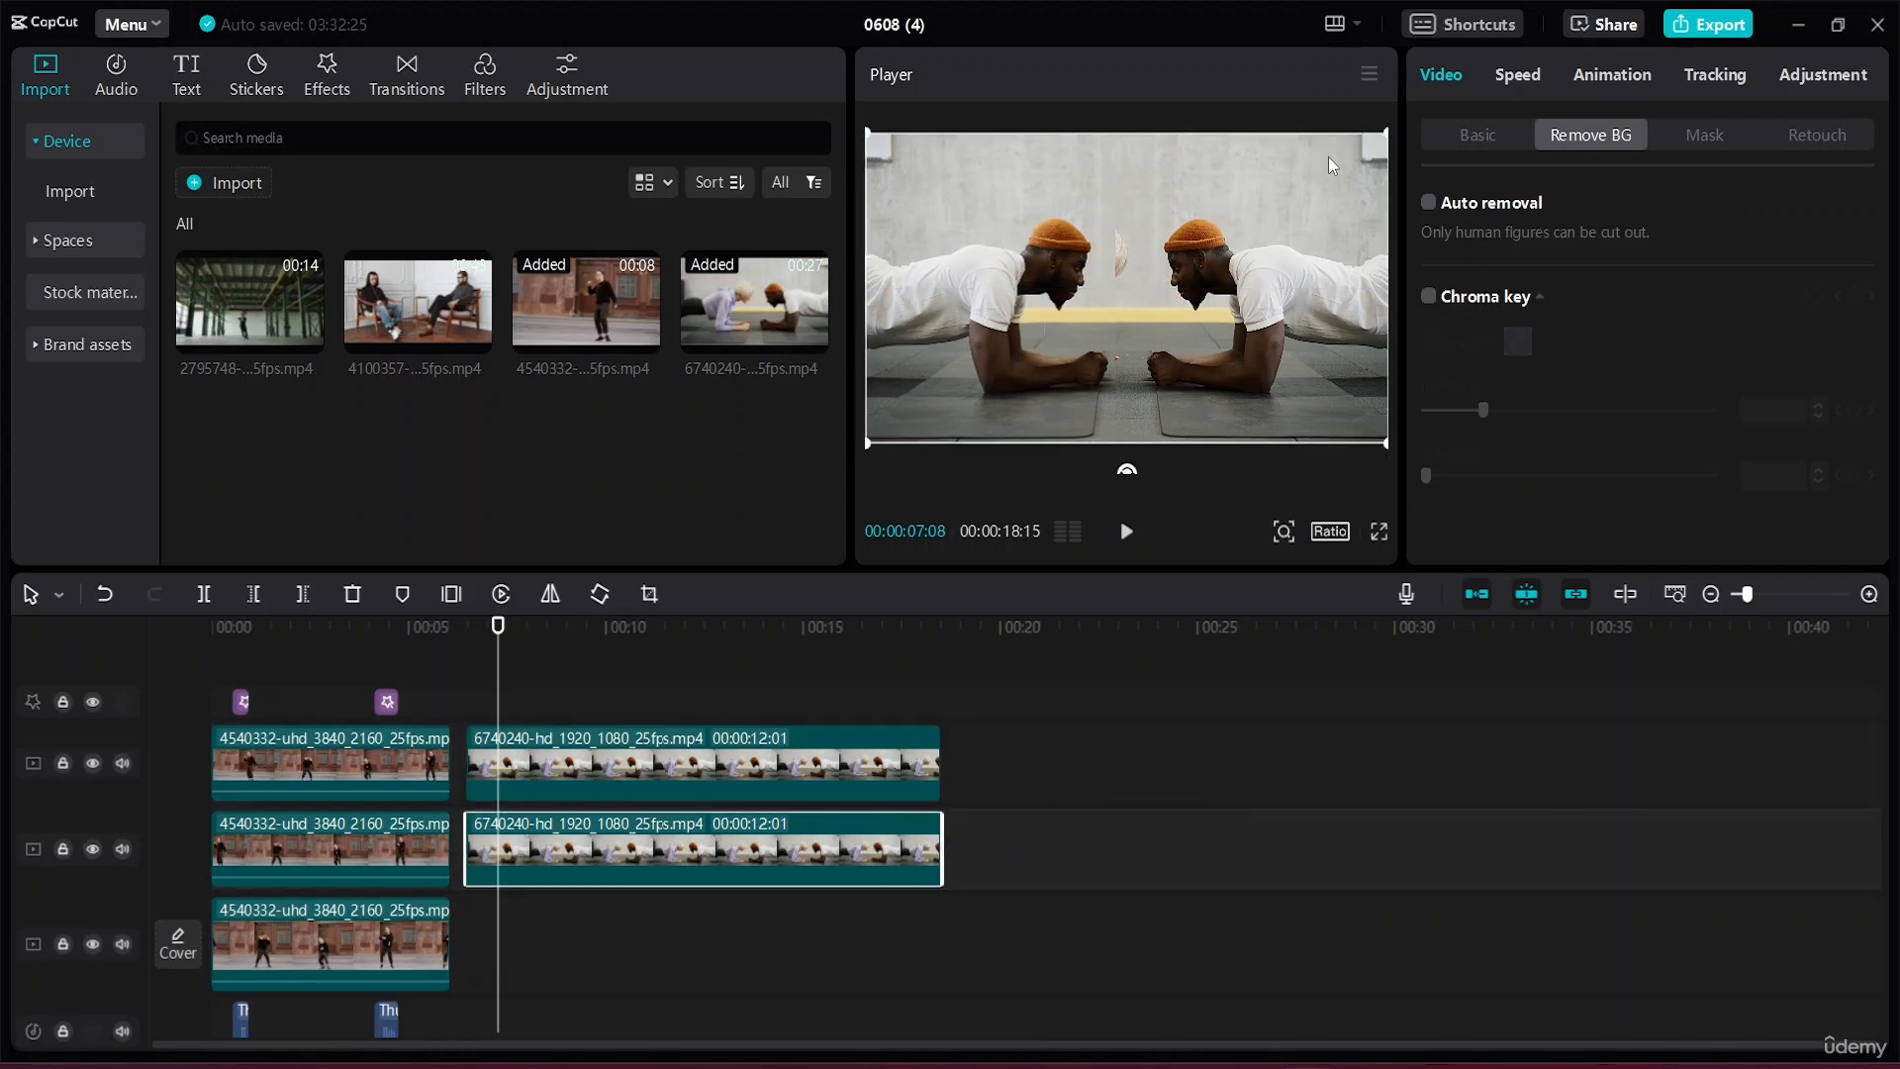
{"action": "left_click_drag", "start_coordinate": [1397, 126], "coordinate": [1427, 105]}
{"action": "left_click_drag", "start_coordinate": [984, 302], "coordinate": [938, 289]}
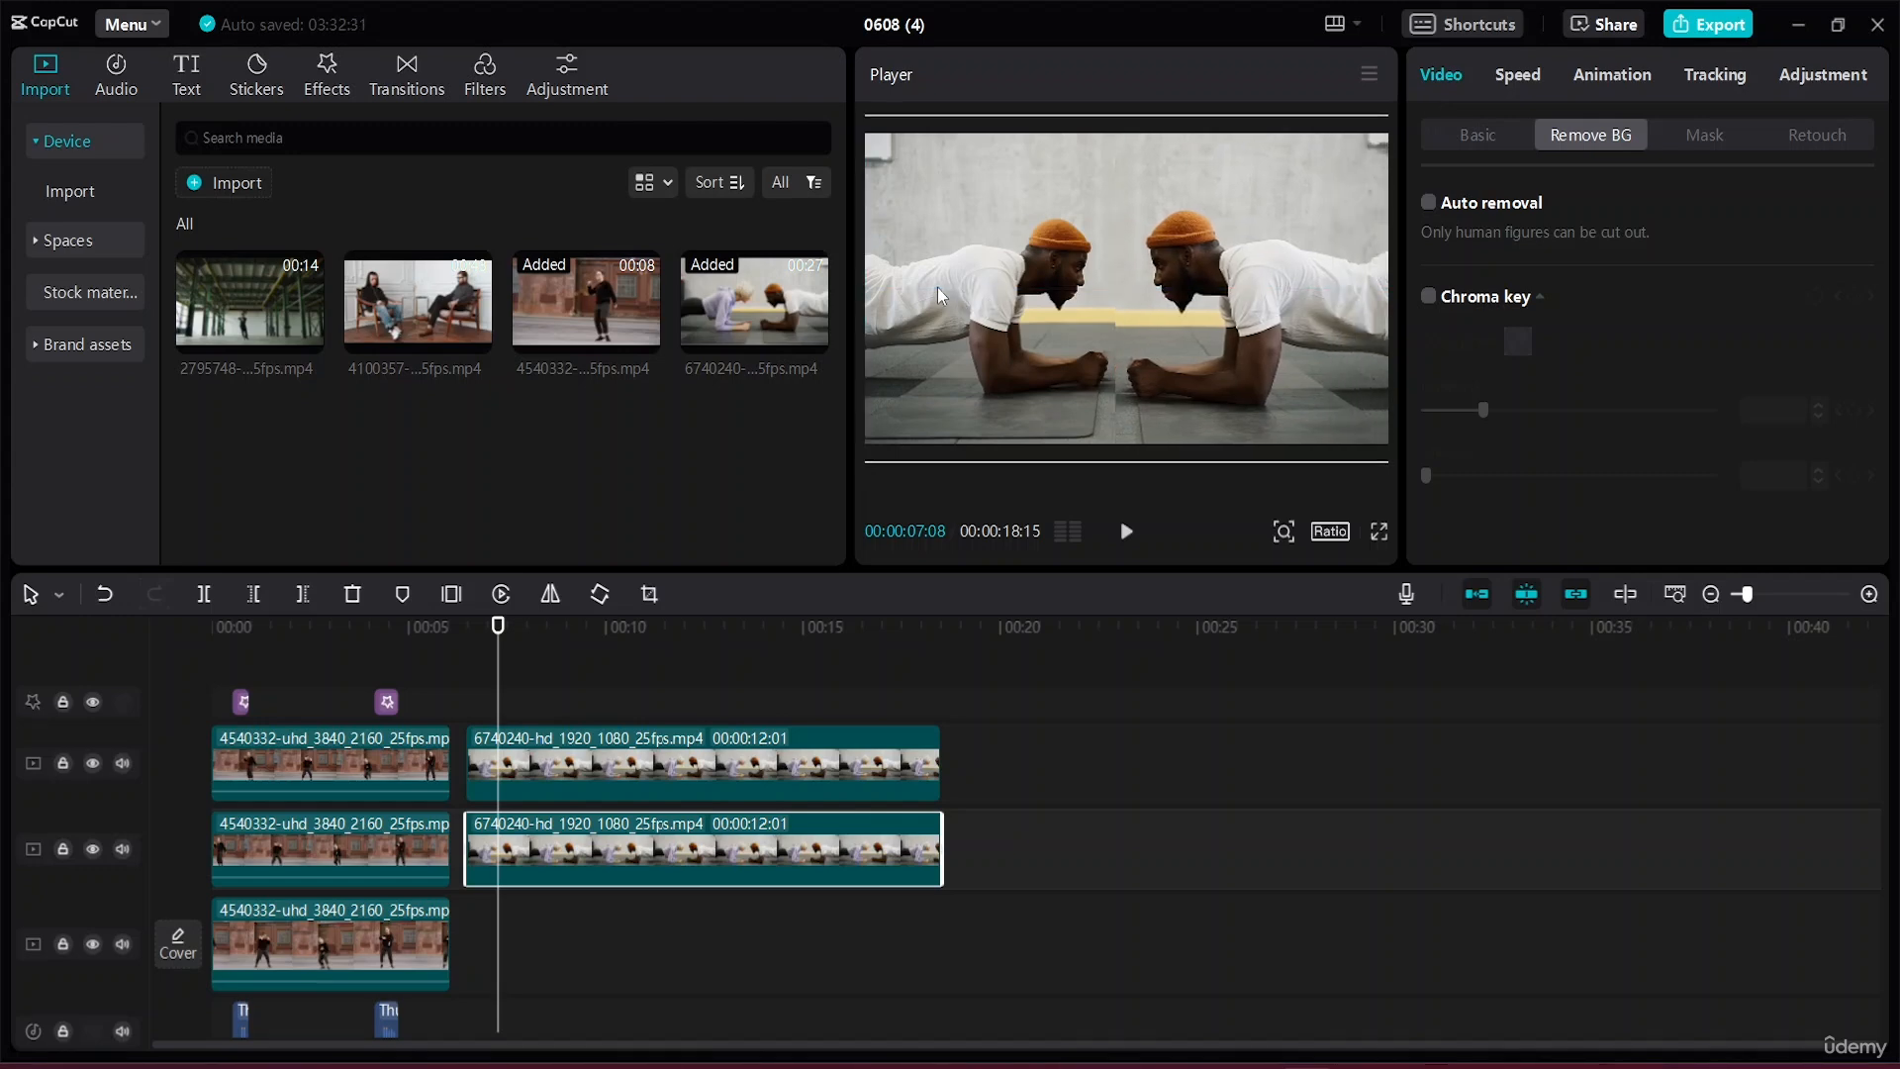
Enlarge the mirrored upper plank clip slightly so both men match in size and their hands nearly meet at mid-frame.
{"action": "left_click", "coordinate": [1030, 288]}
{"action": "left_click", "coordinate": [809, 804]}
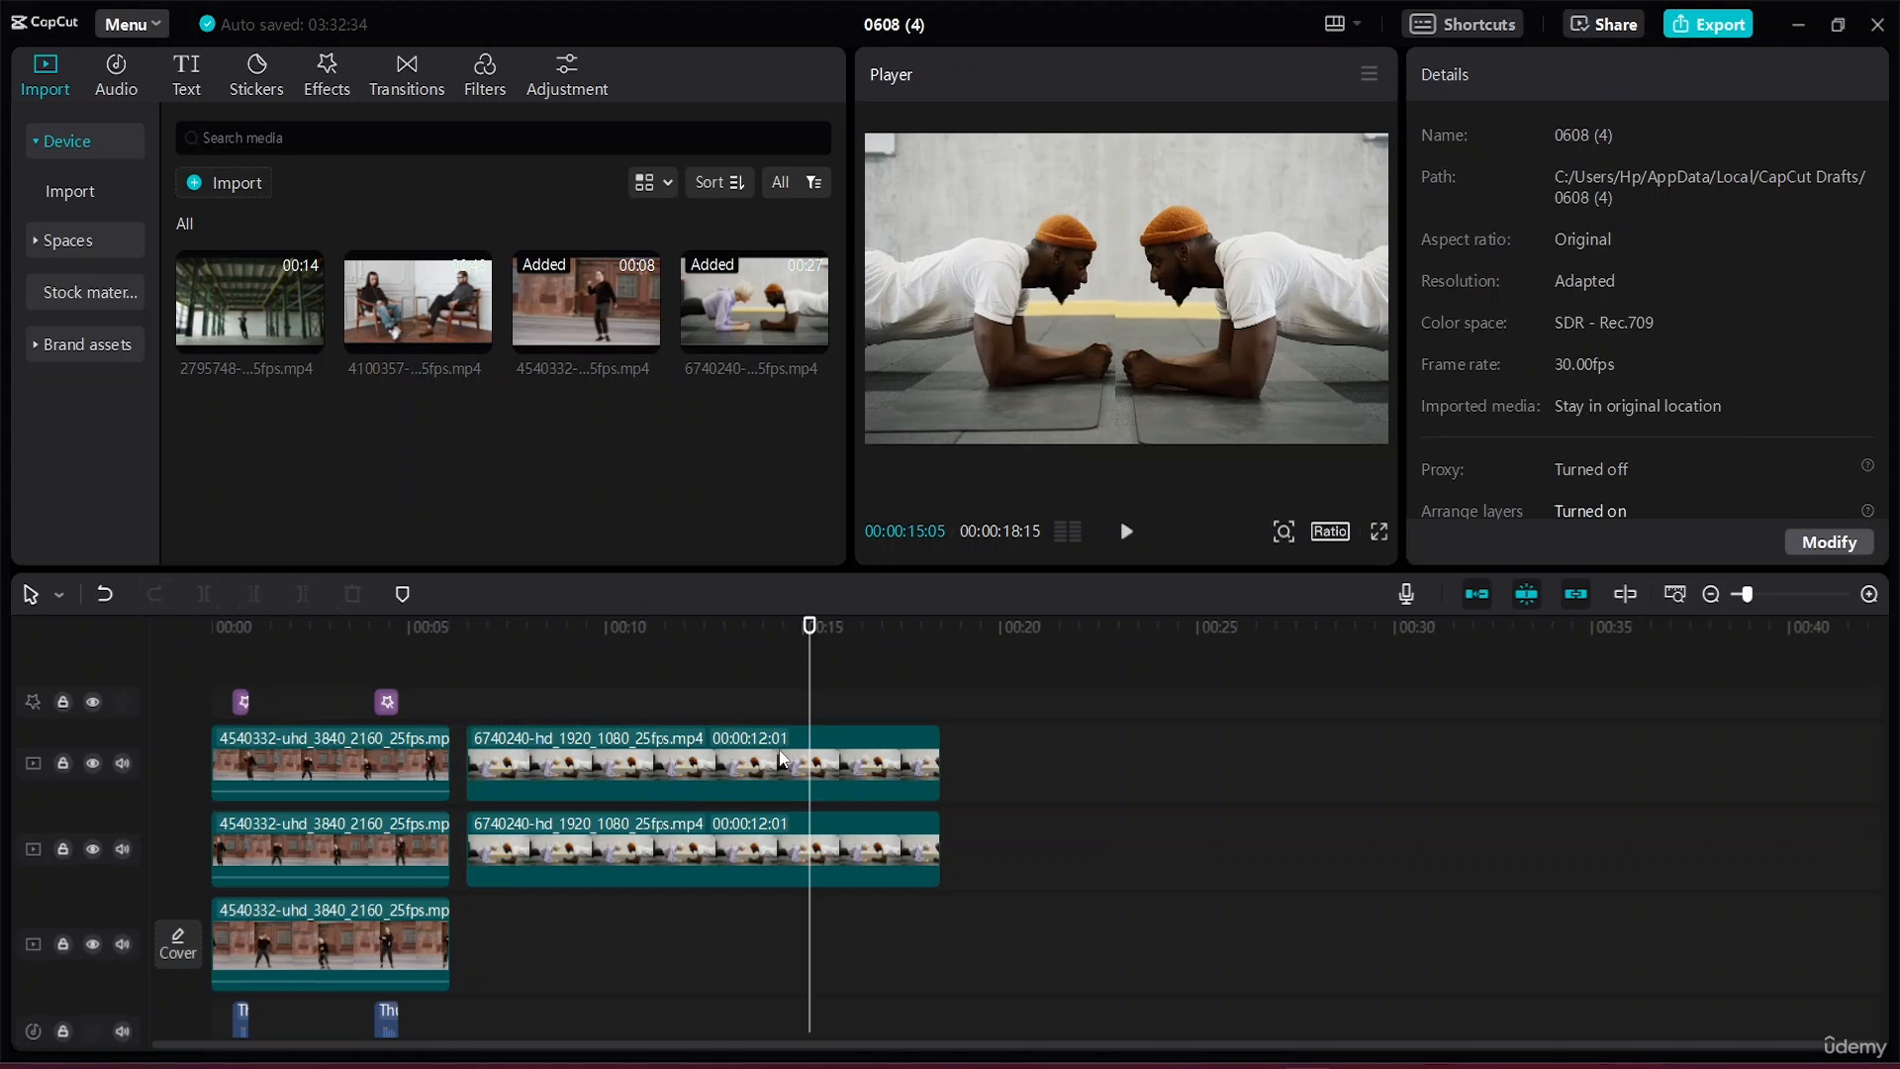
{"action": "left_click", "coordinate": [782, 759]}
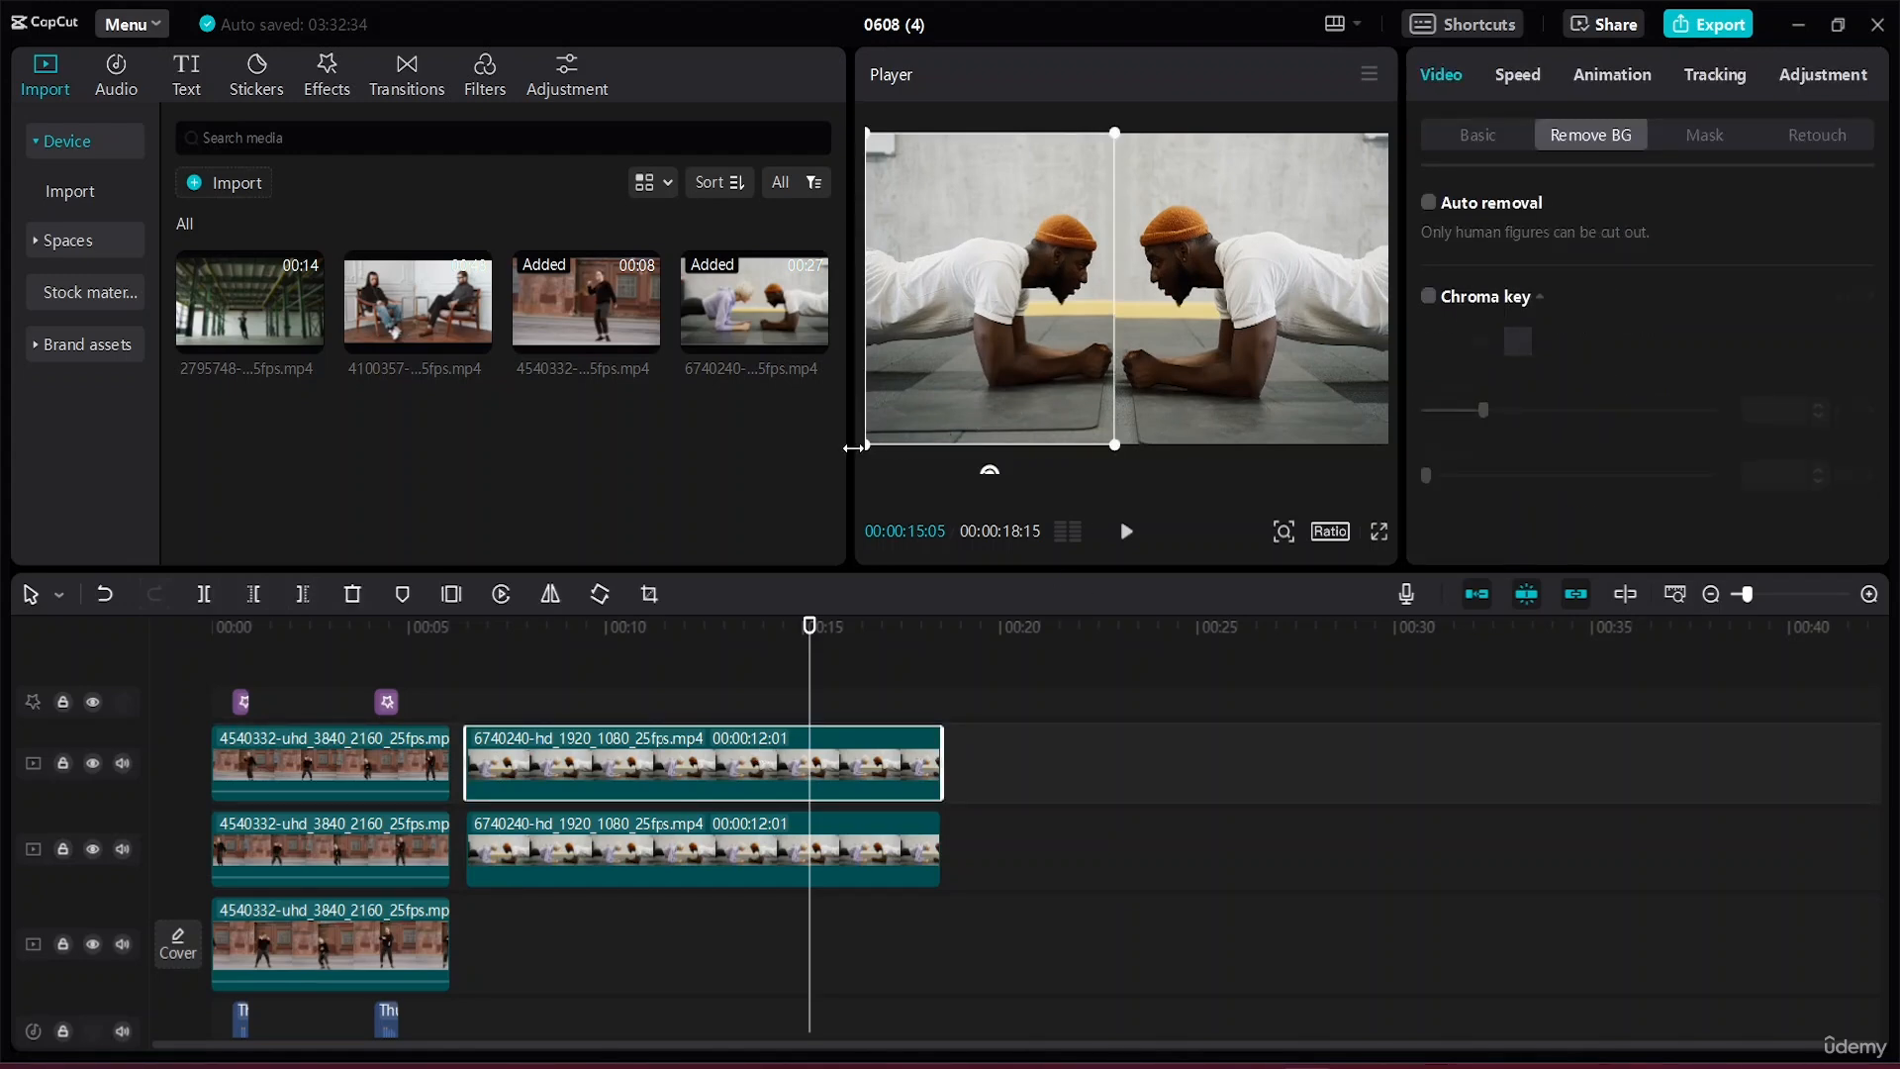
{"action": "left_click_drag", "start_coordinate": [865, 444], "coordinate": [854, 458]}
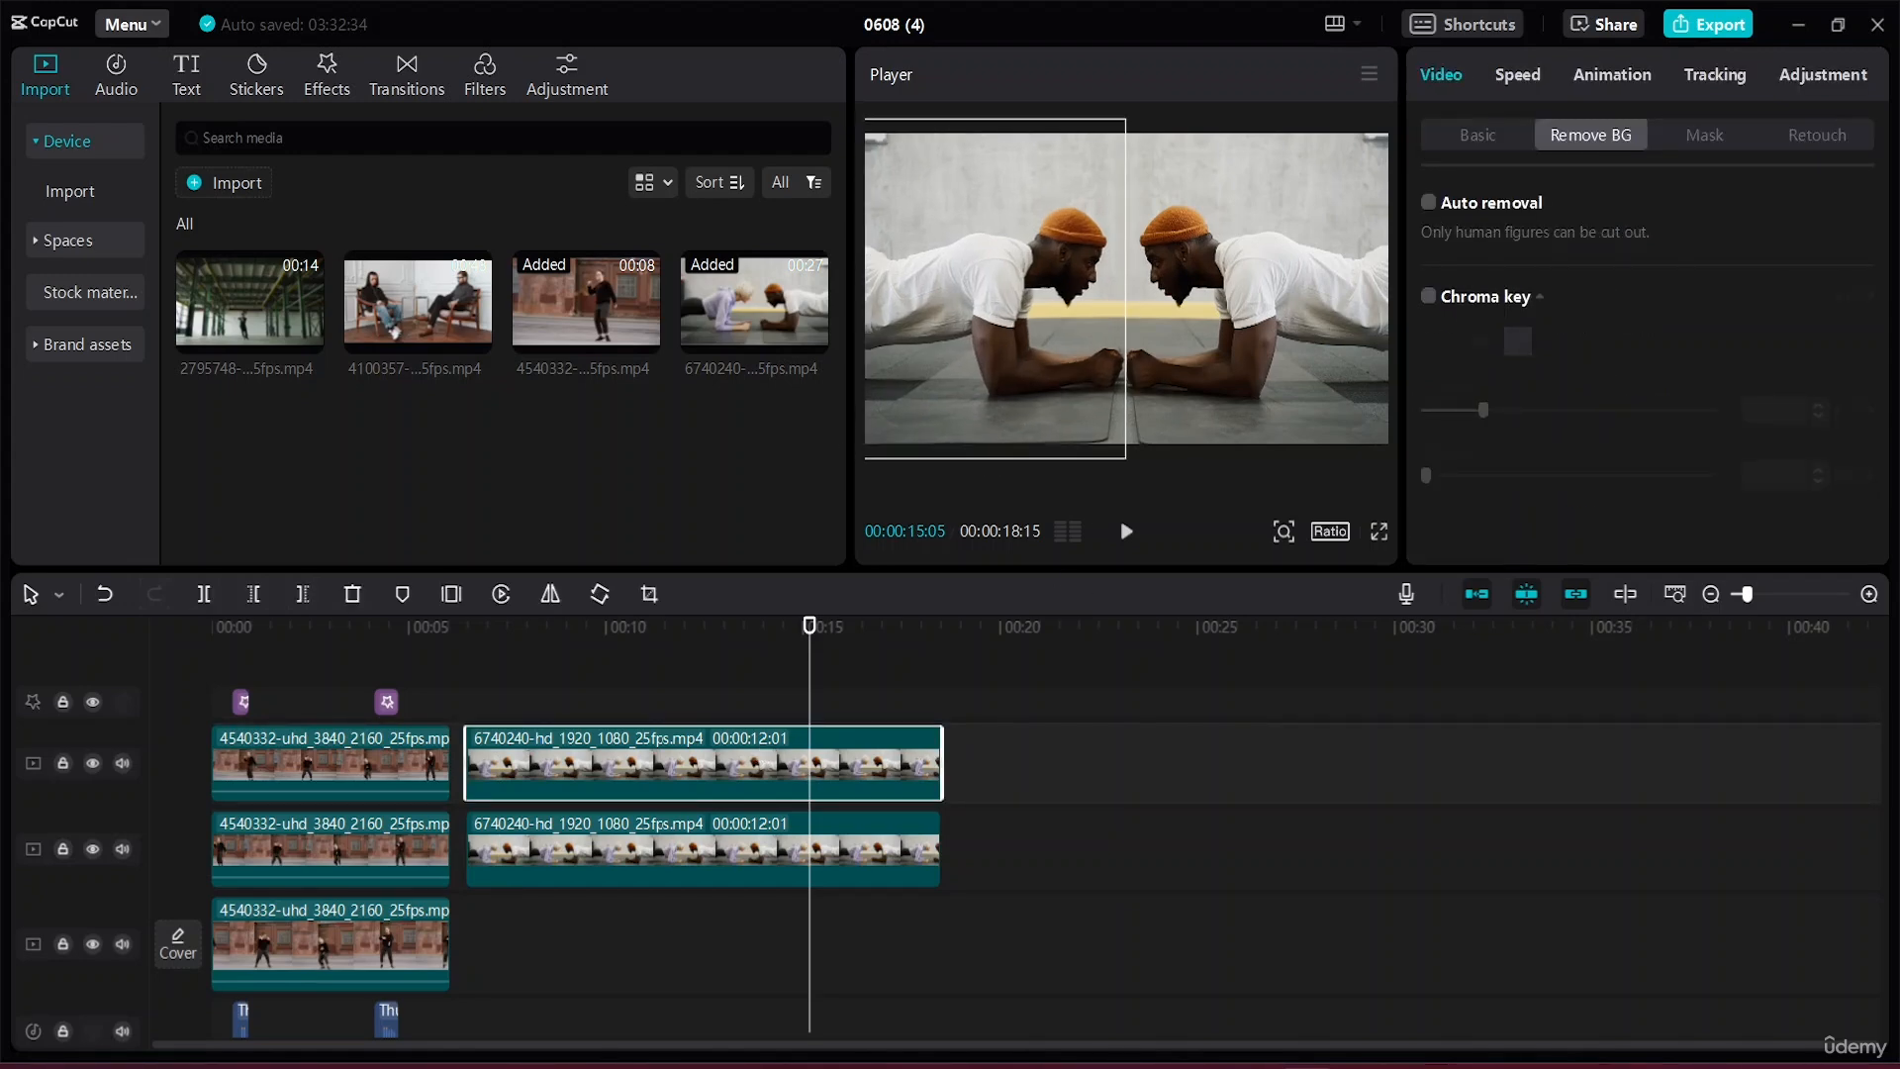
{"action": "left_click", "coordinate": [1257, 394]}
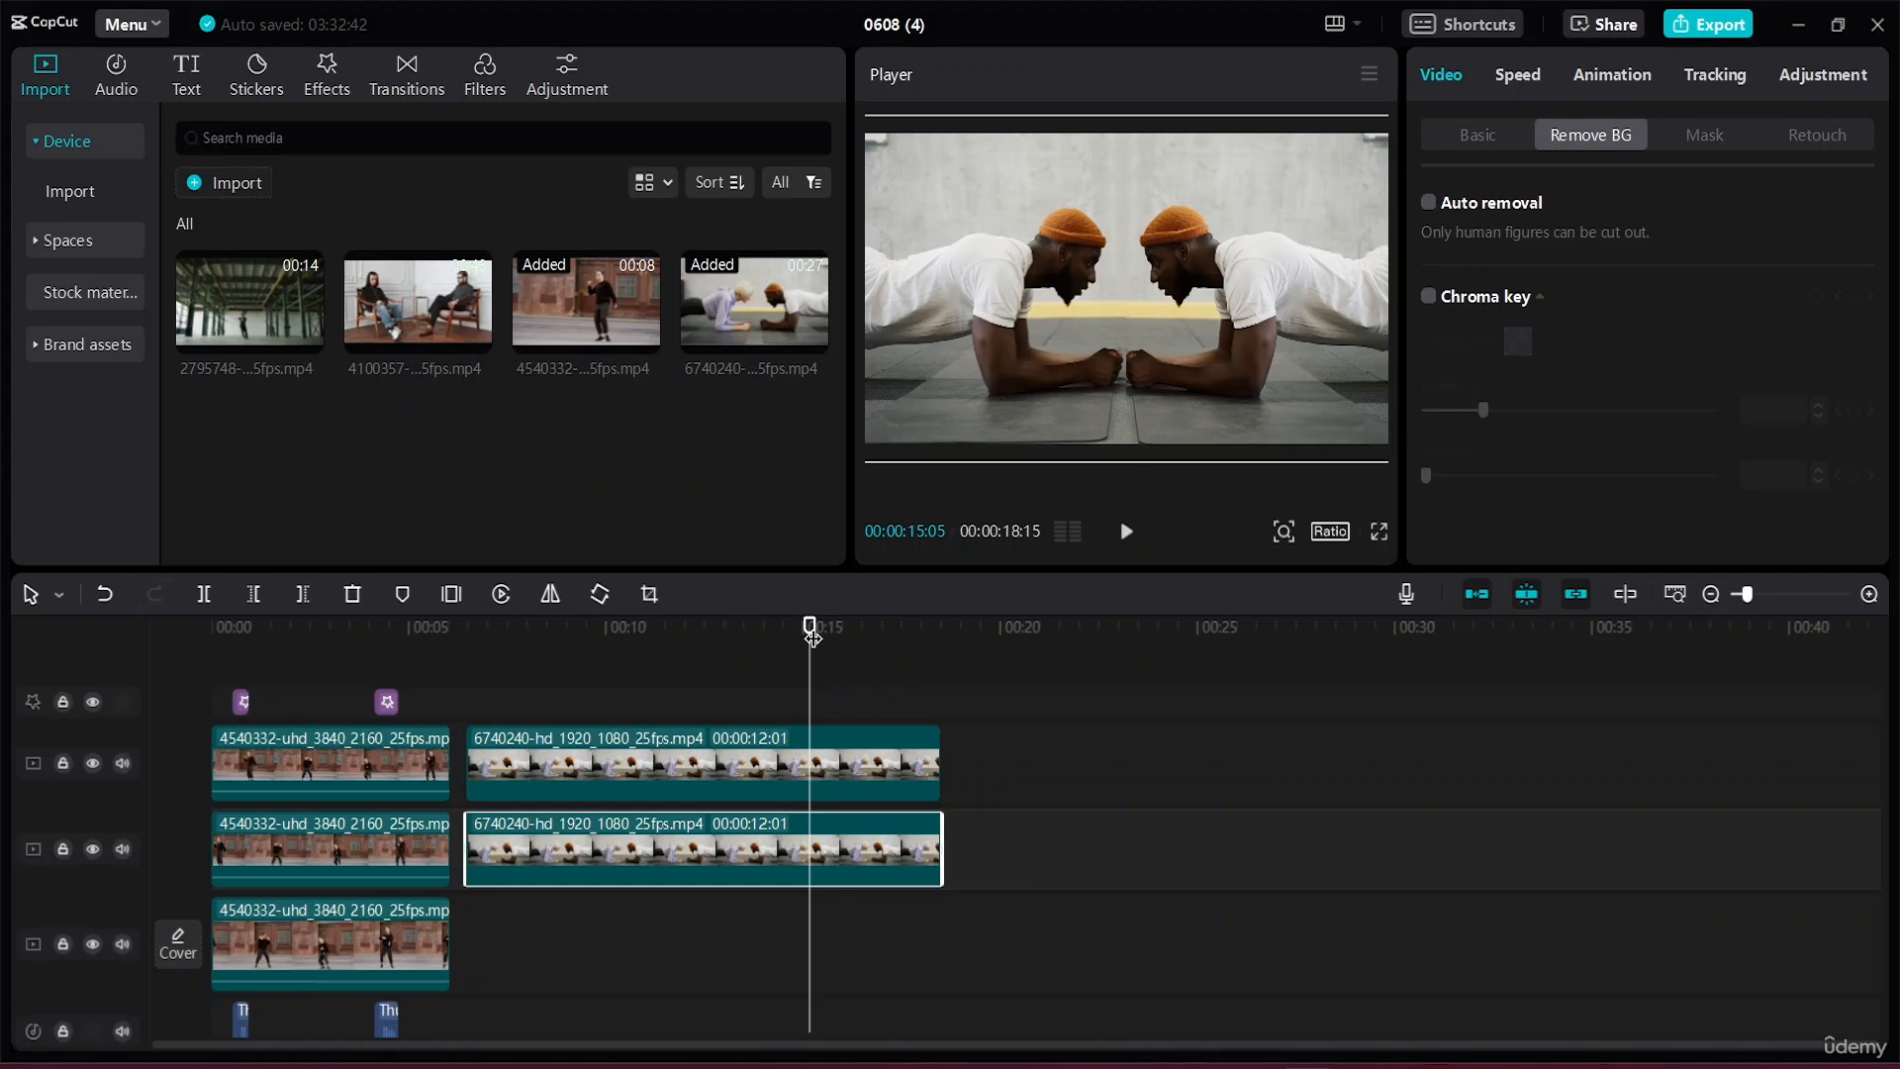
Trim the beginnings of both plank clips so each lasts 00:00:10:10, and play the trimmed section.
{"action": "left_click_drag", "start_coordinate": [812, 633], "coordinate": [459, 645]}
{"action": "key", "text": "space"}
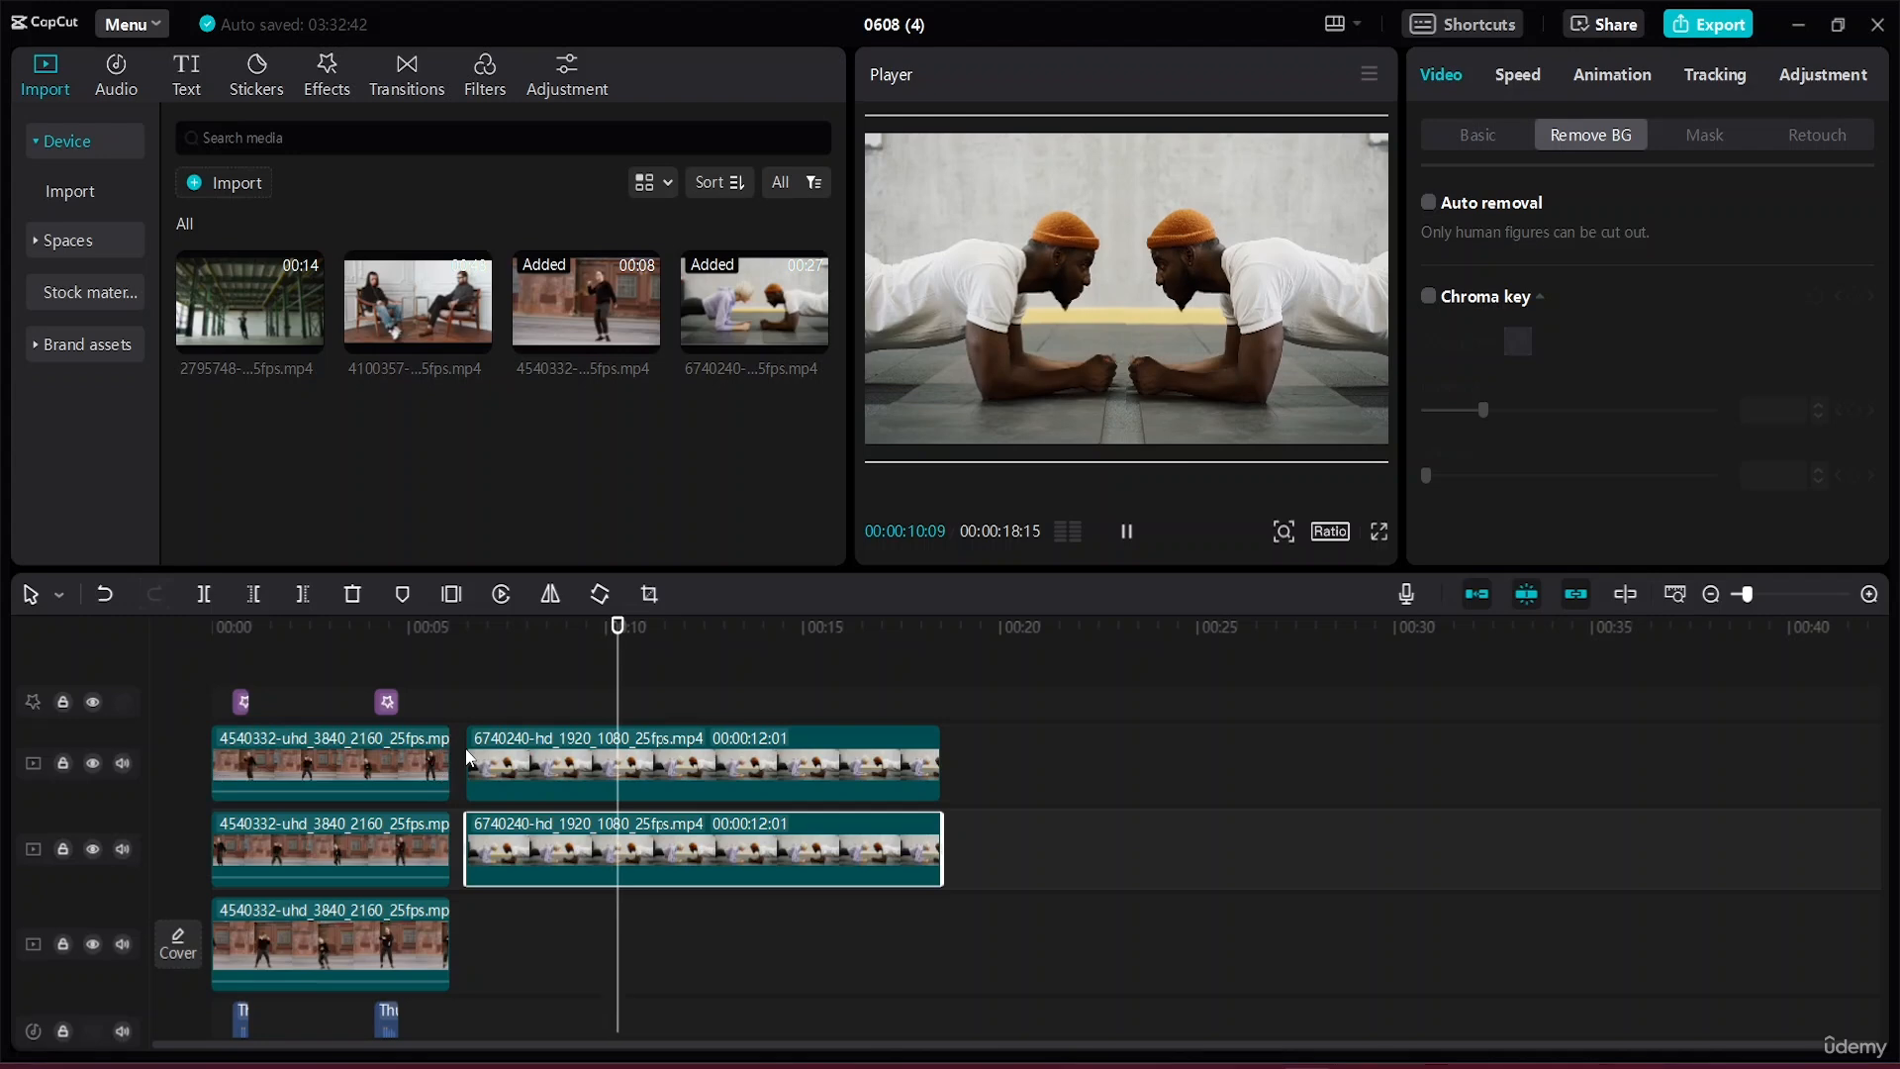
{"action": "left_click_drag", "start_coordinate": [469, 748], "coordinate": [534, 752]}
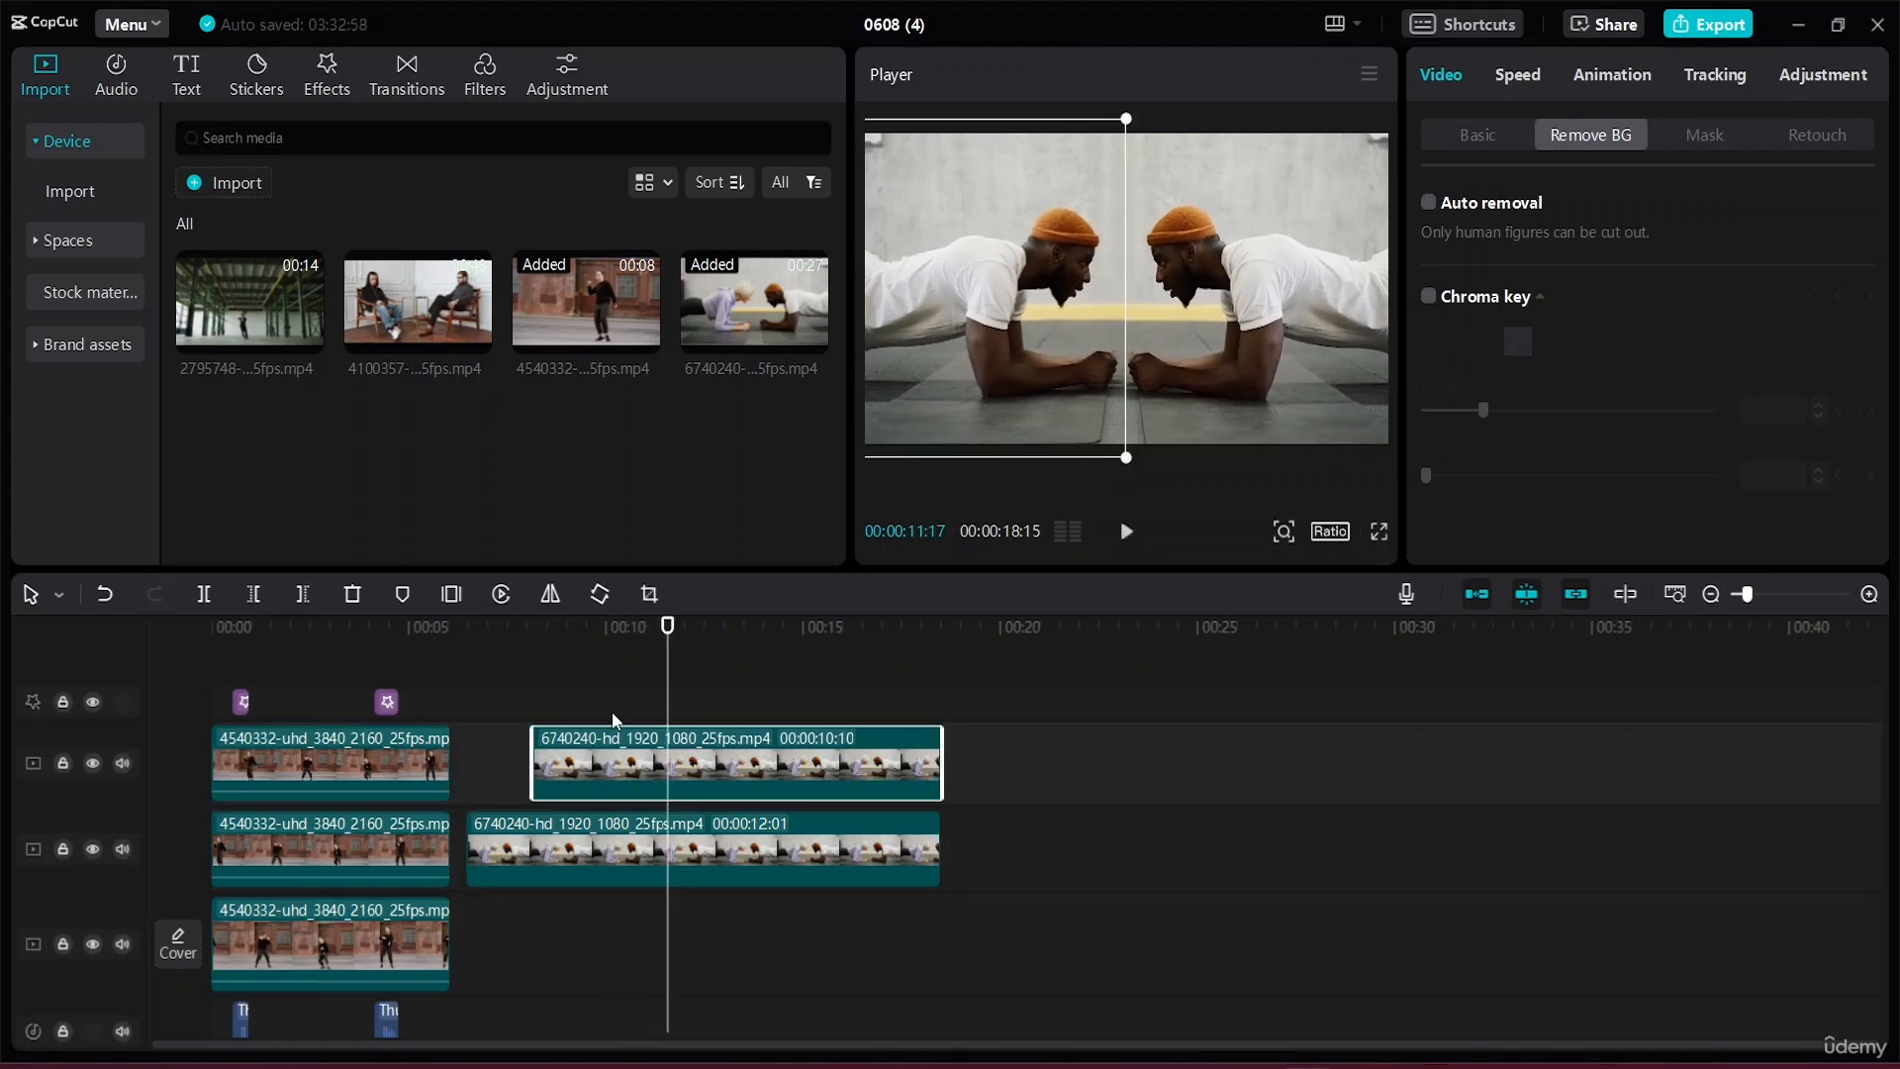
{"action": "left_click_drag", "start_coordinate": [670, 641], "coordinate": [534, 671]}
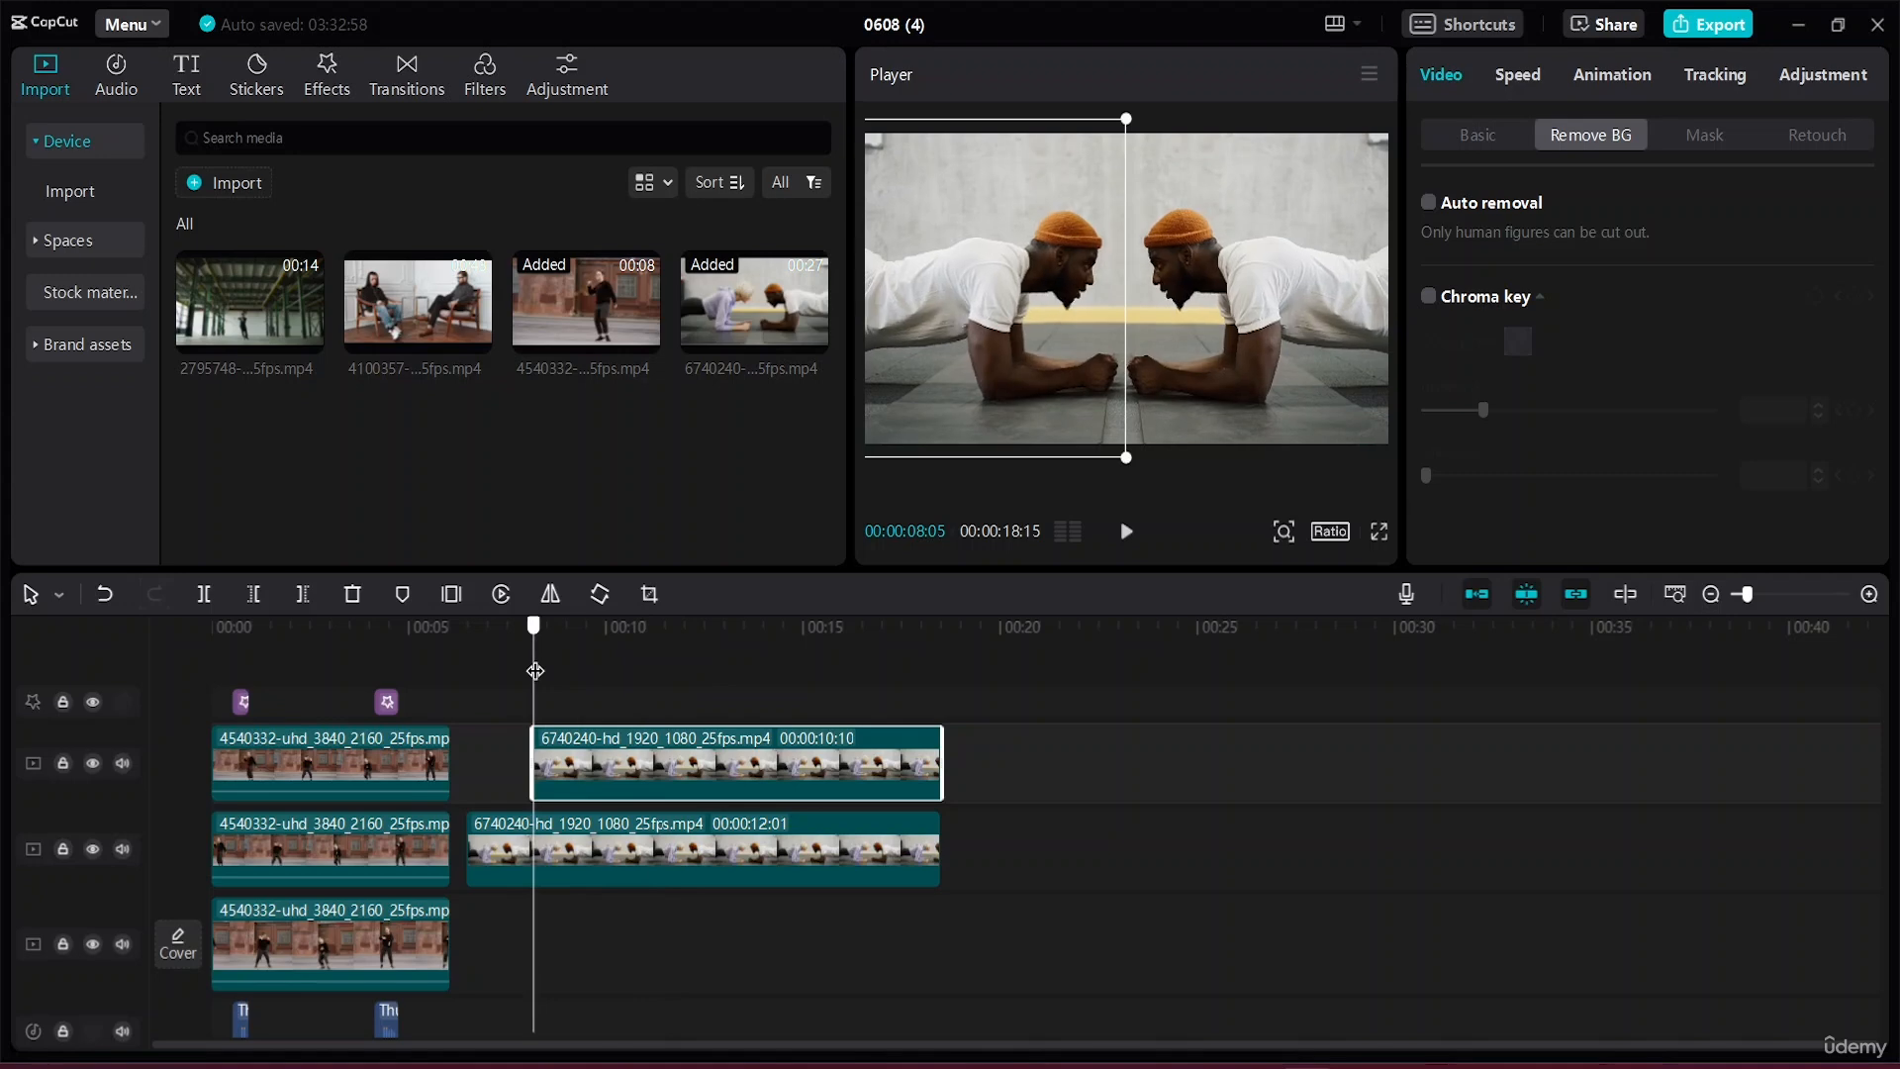
{"action": "left_click", "coordinate": [546, 858]}
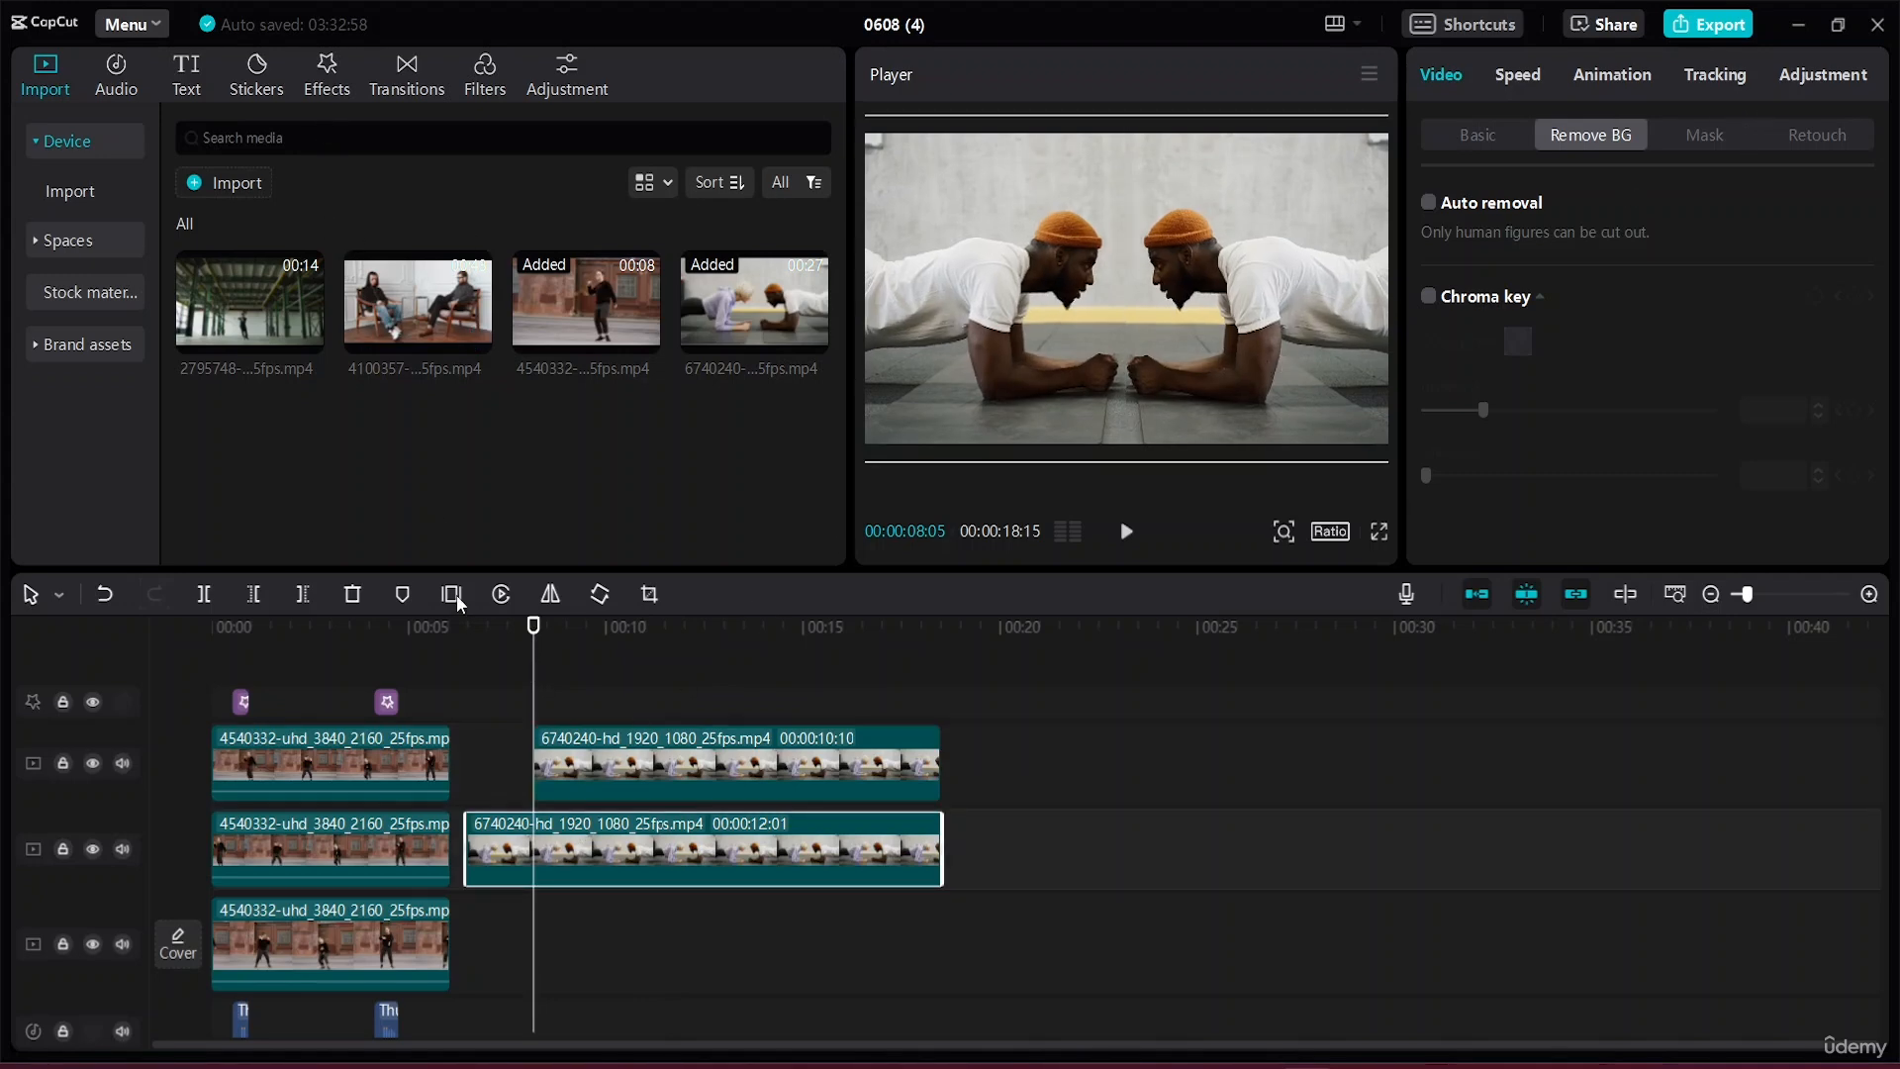
{"action": "left_click", "coordinate": [254, 595]}
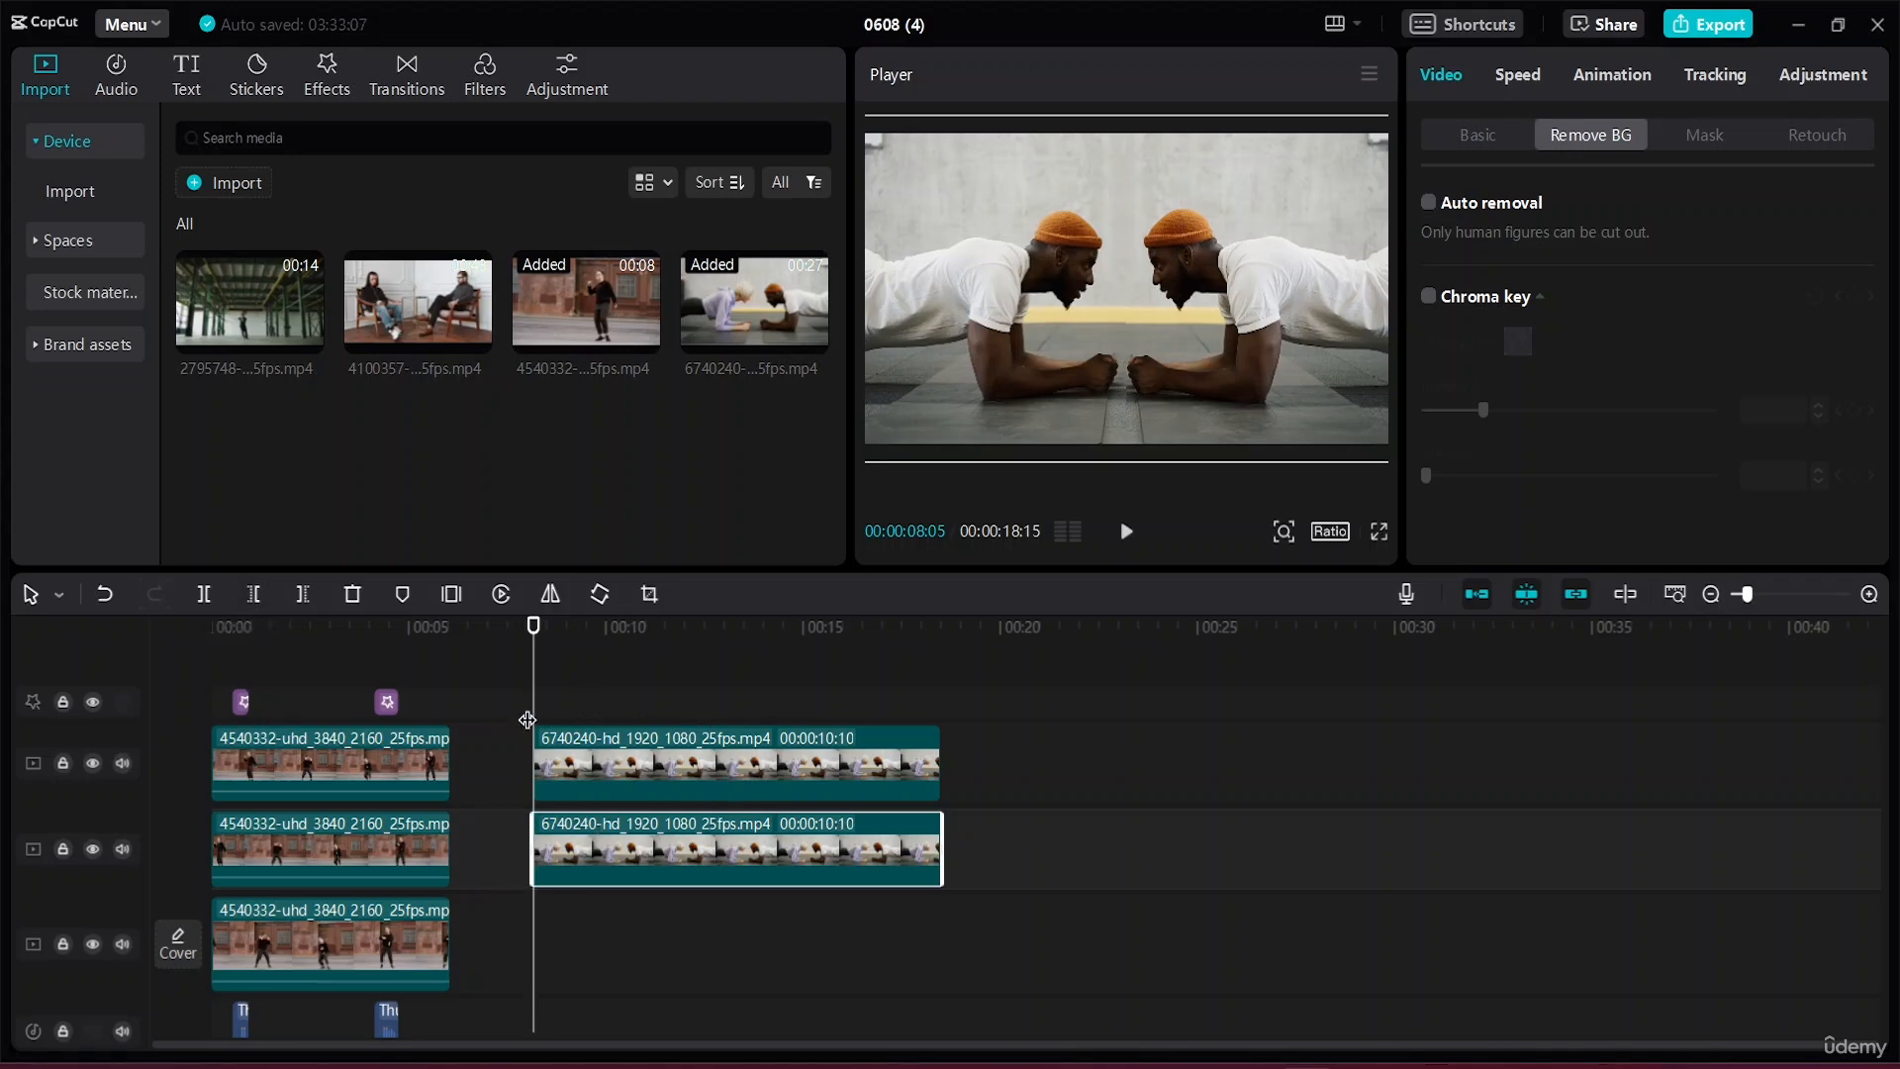
{"action": "key", "text": "space"}
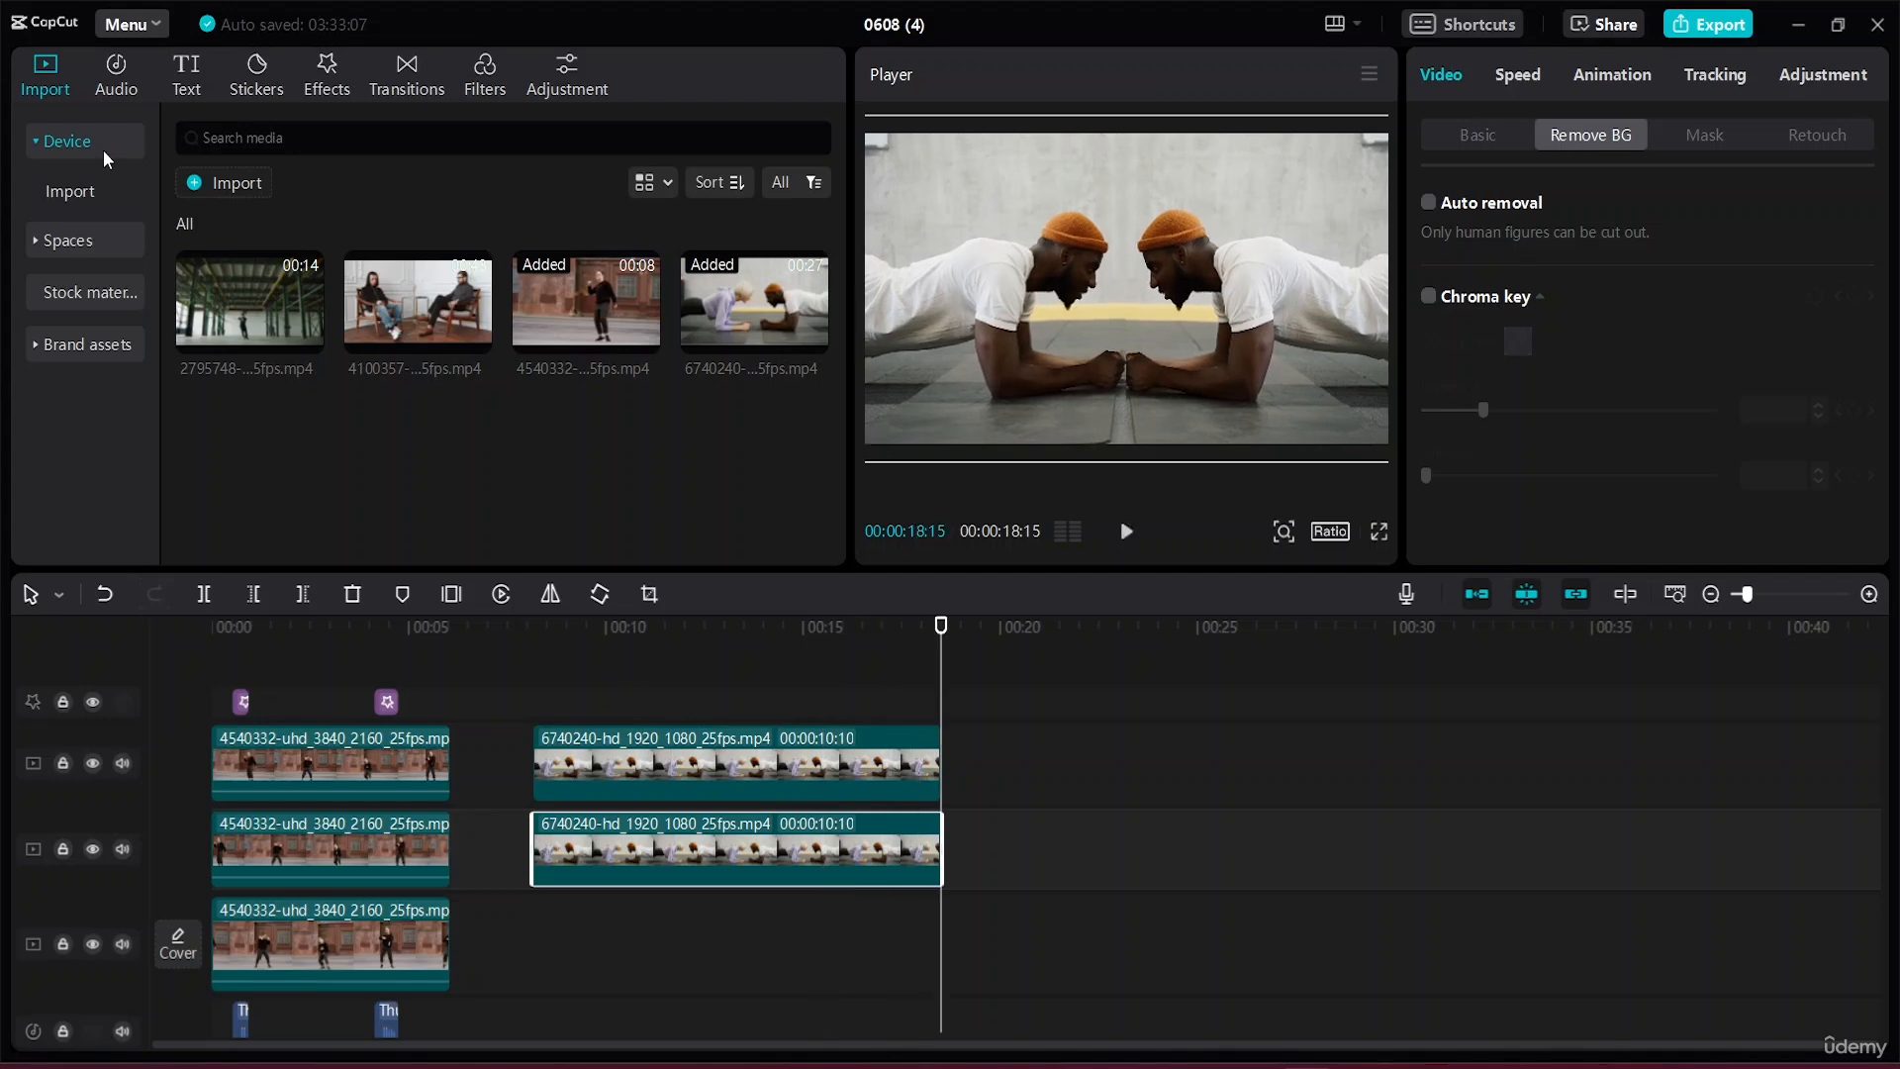
Search the music library for "Motivation" and preview the track "motivation" by DJ BAI.
{"action": "left_click", "coordinate": [121, 70]}
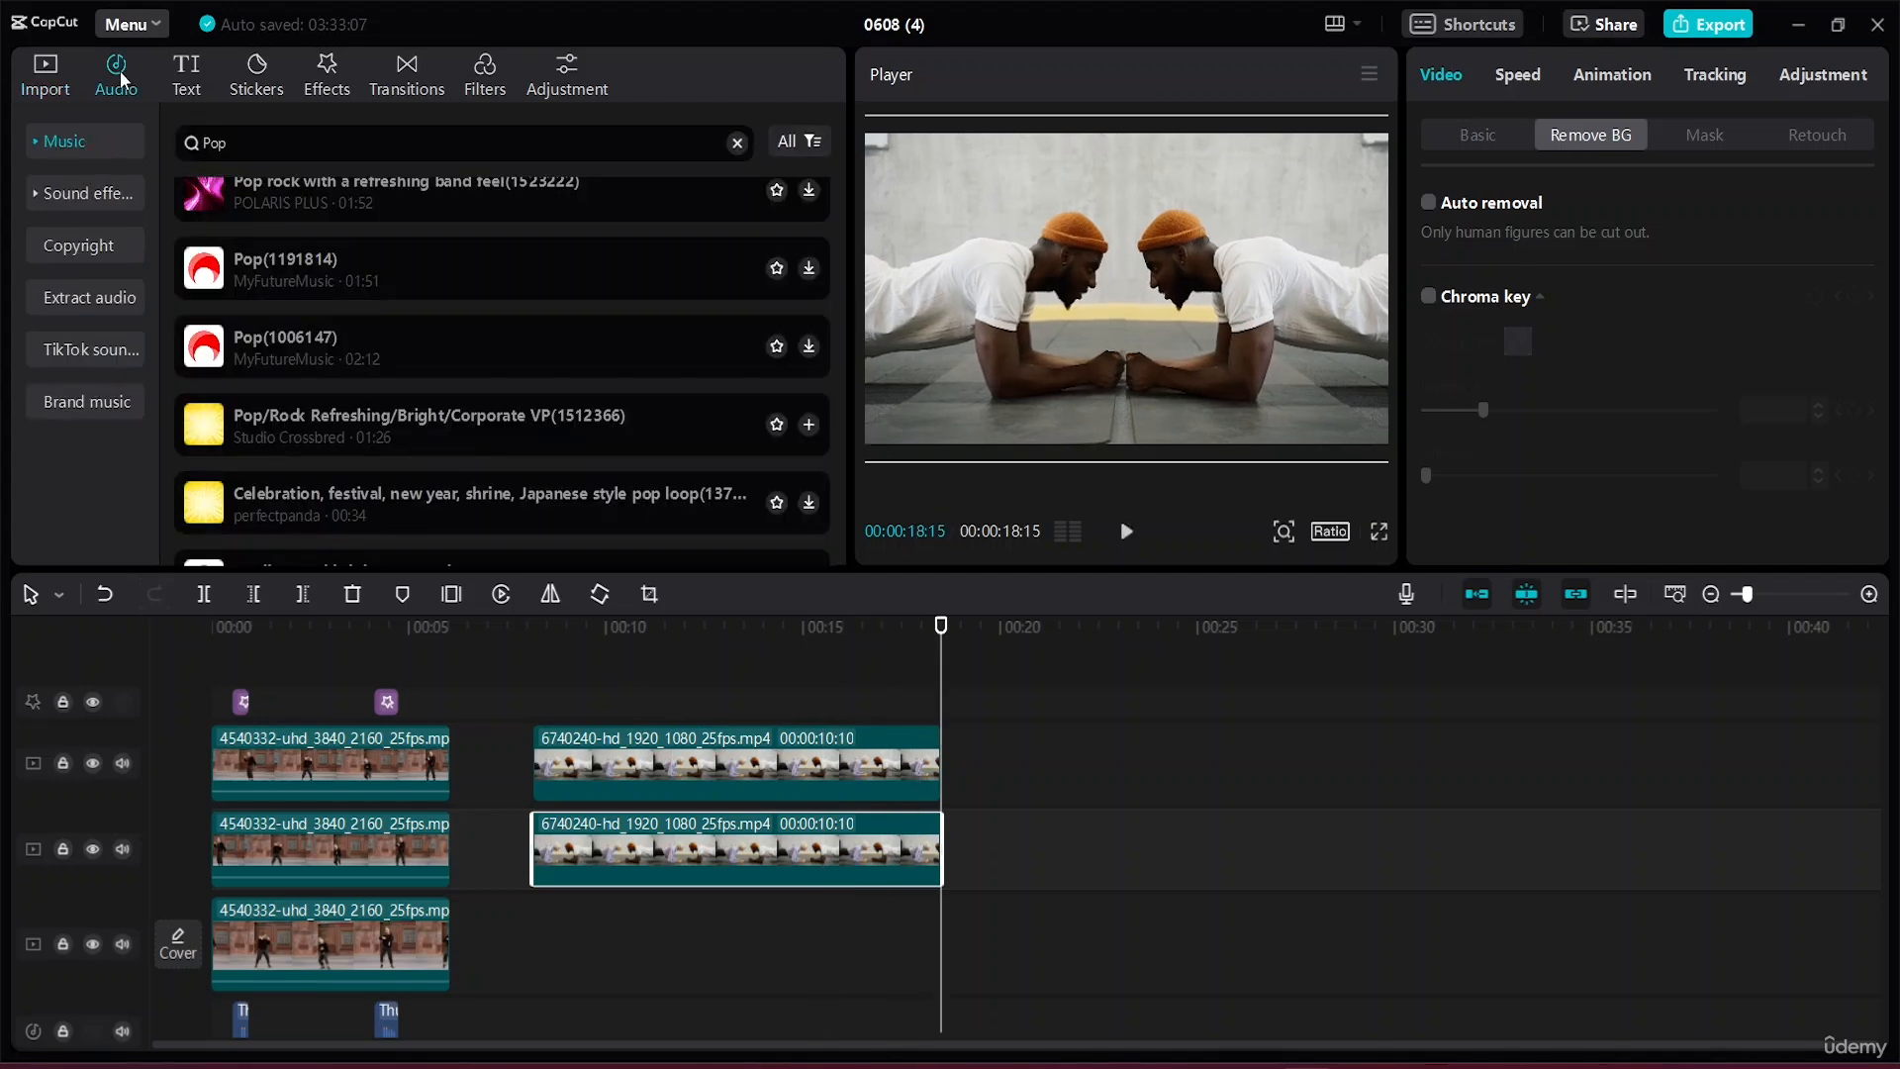
{"action": "left_click", "coordinate": [349, 136]}
{"action": "key", "text": "BackSpace"}
{"action": "key", "text": "BackSpace"}
{"action": "key", "text": "BackSpace"}
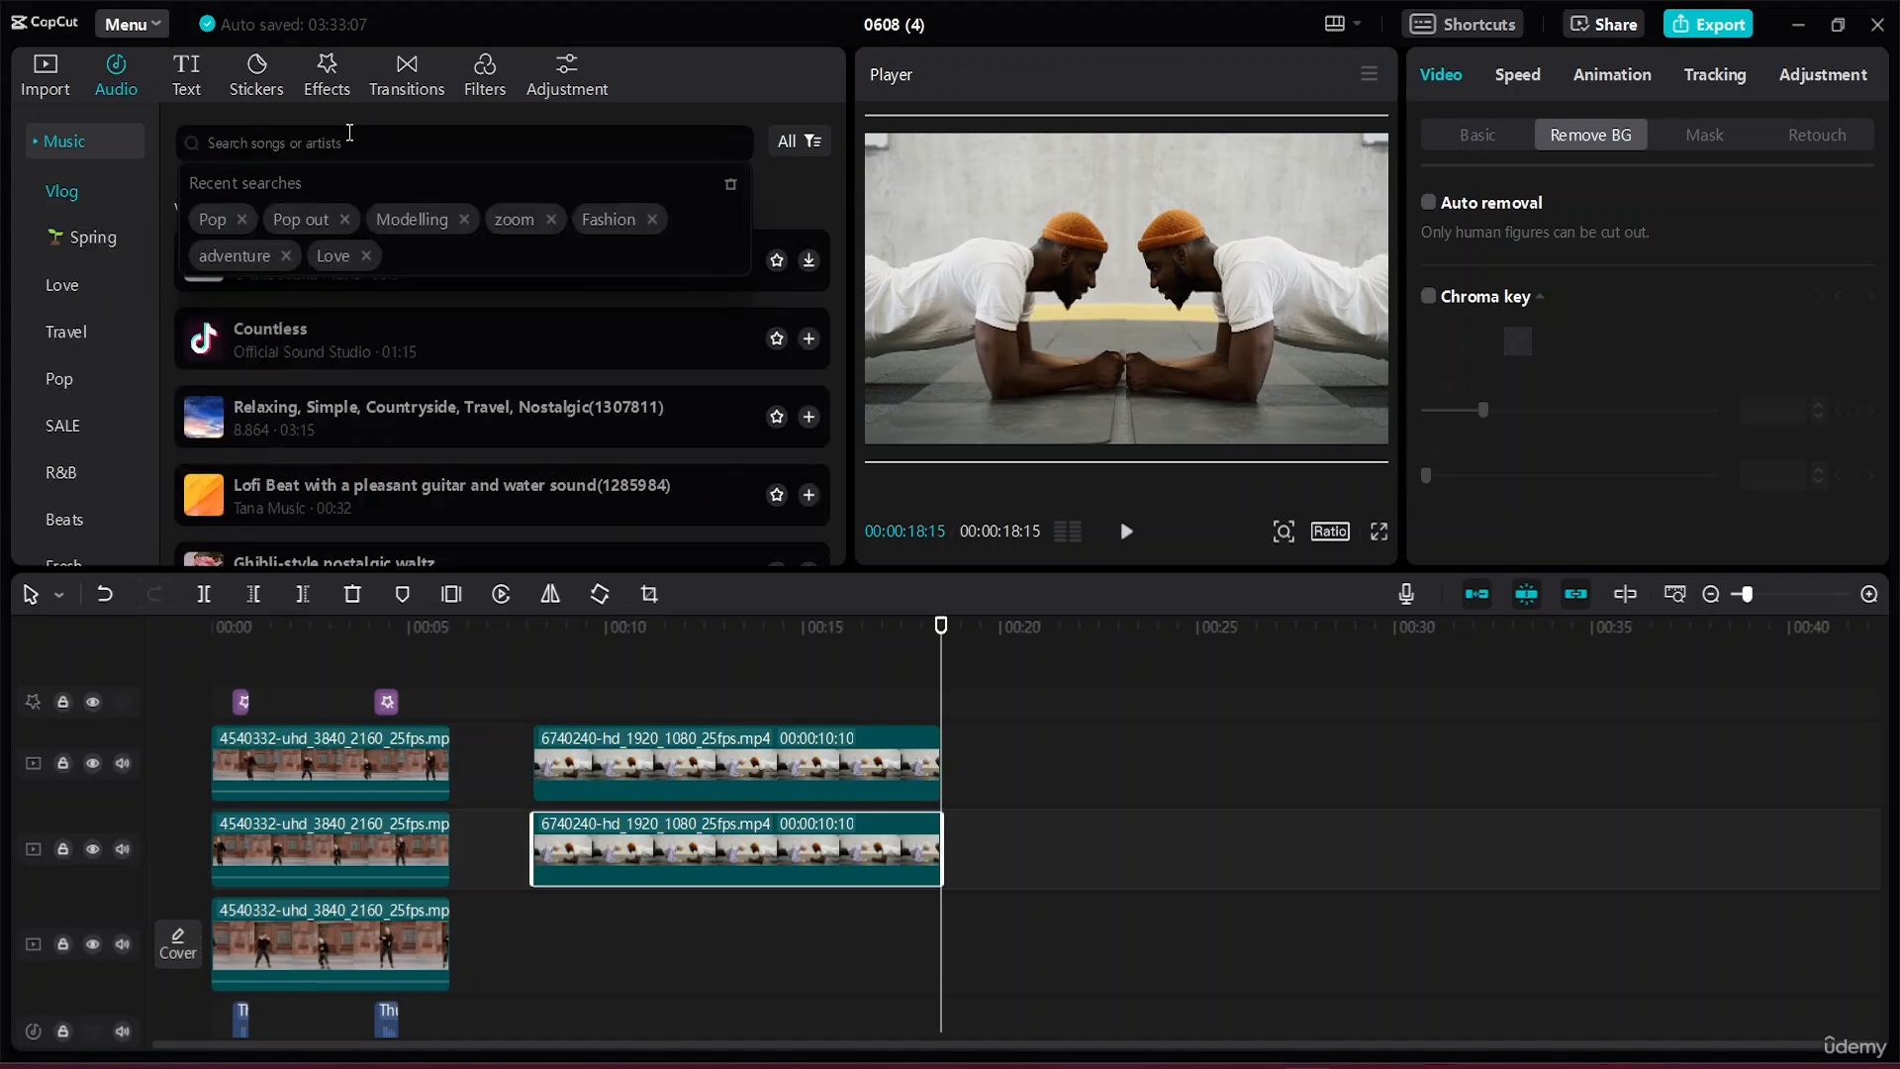
{"action": "type", "text": "Mot"}
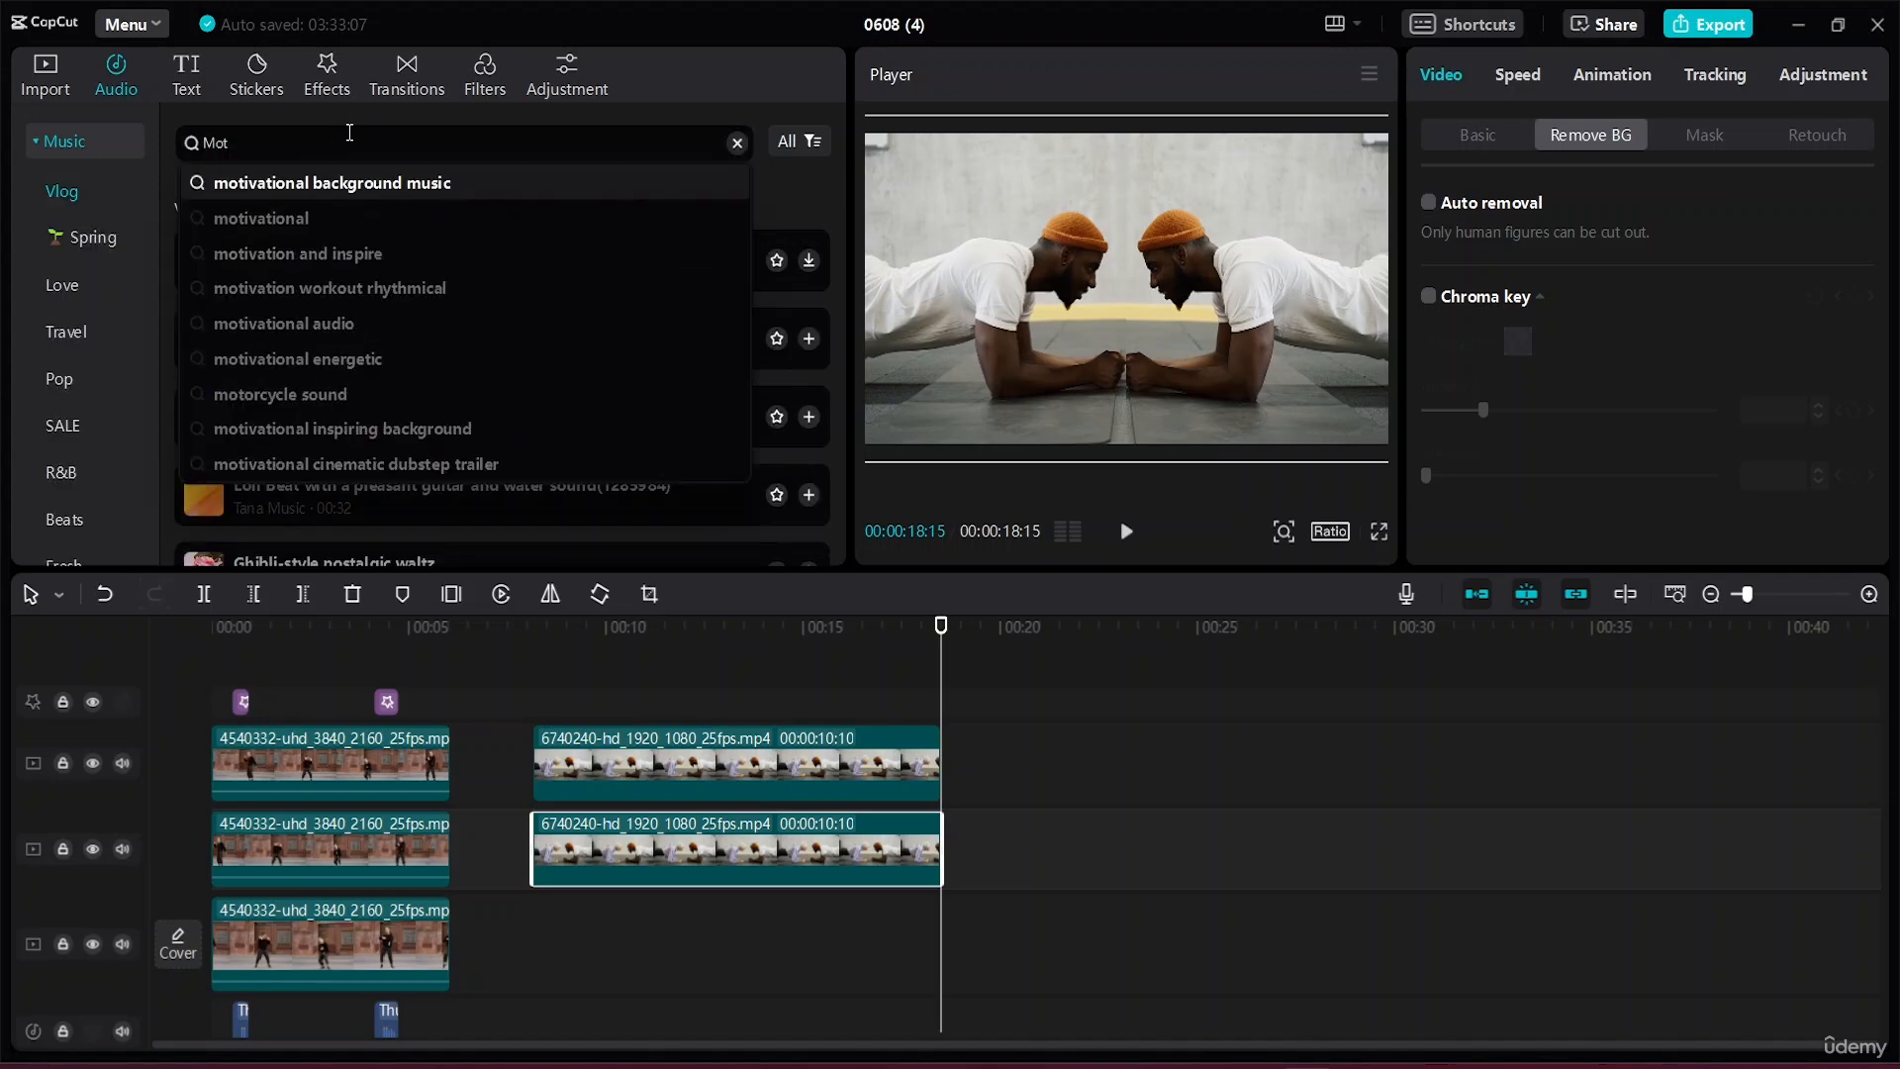
{"action": "type", "text": "ivatio"}
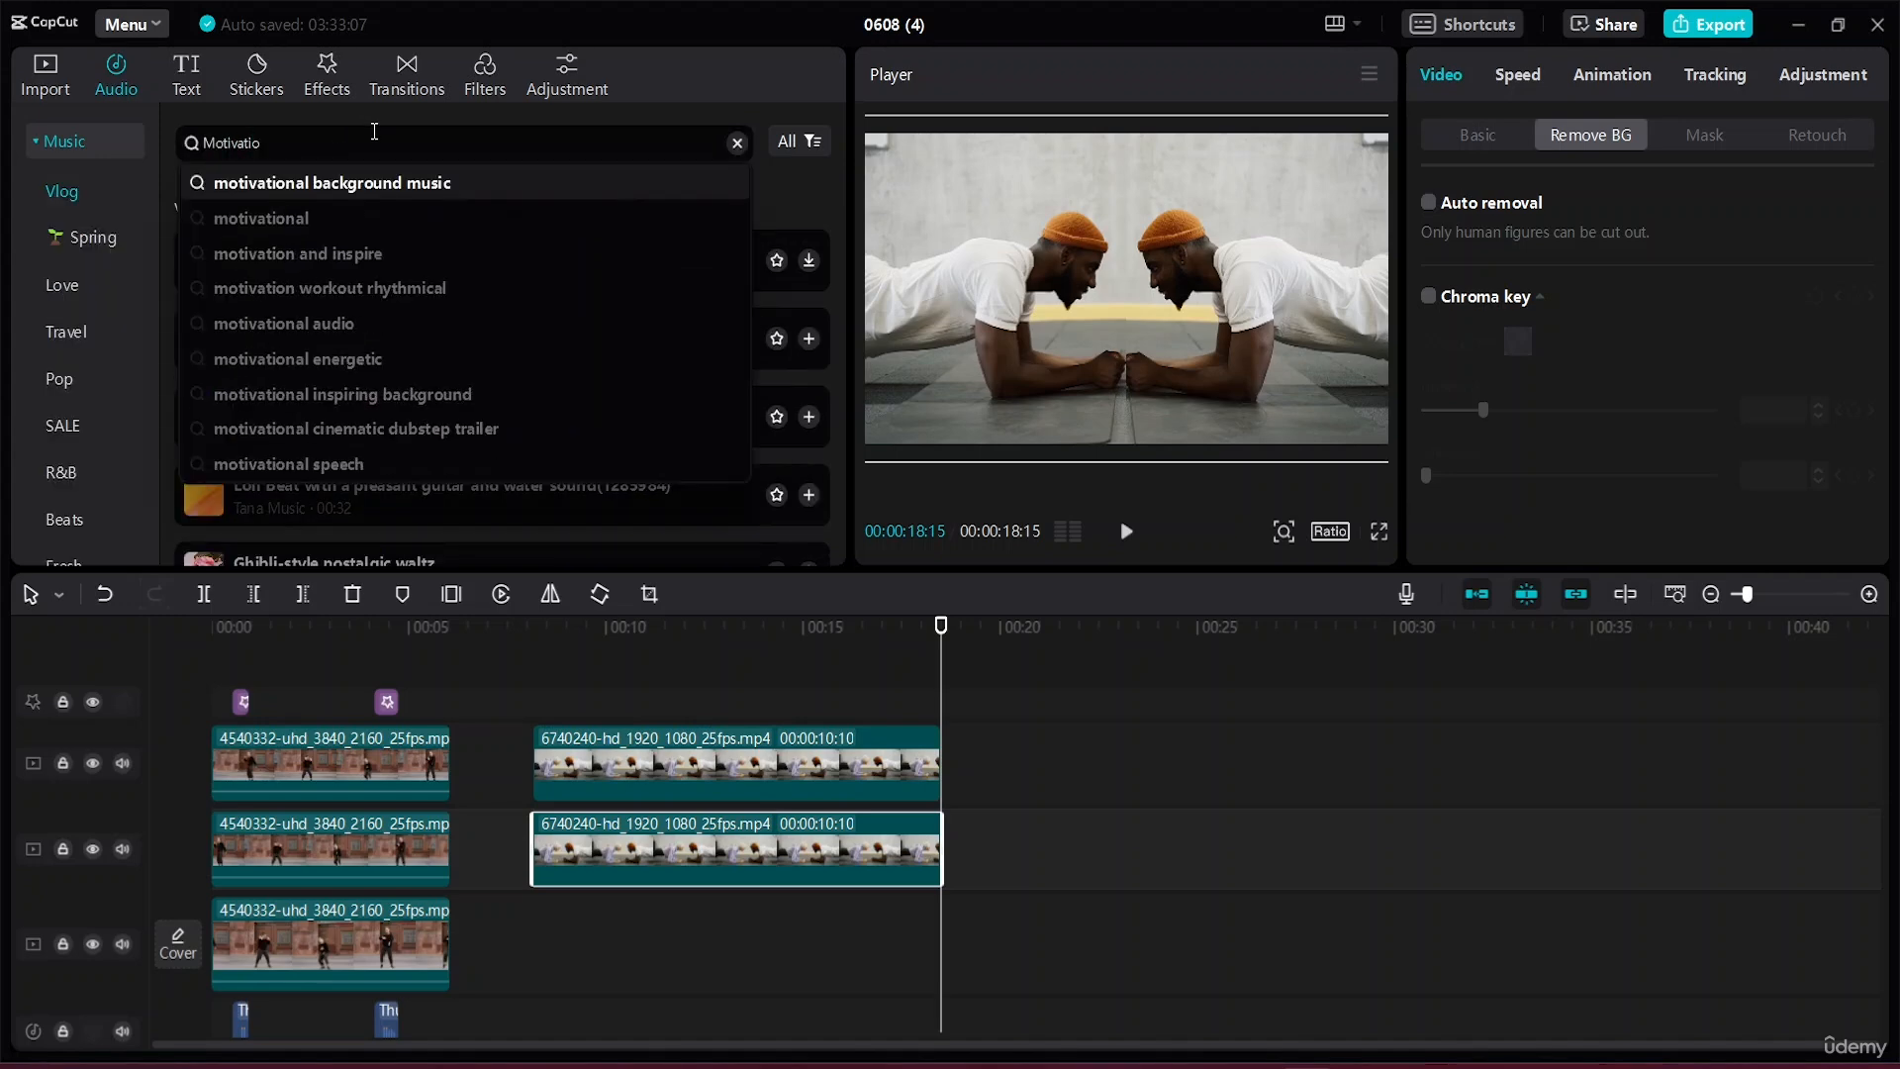
{"action": "type", "text": "n"}
{"action": "key", "text": "Return"}
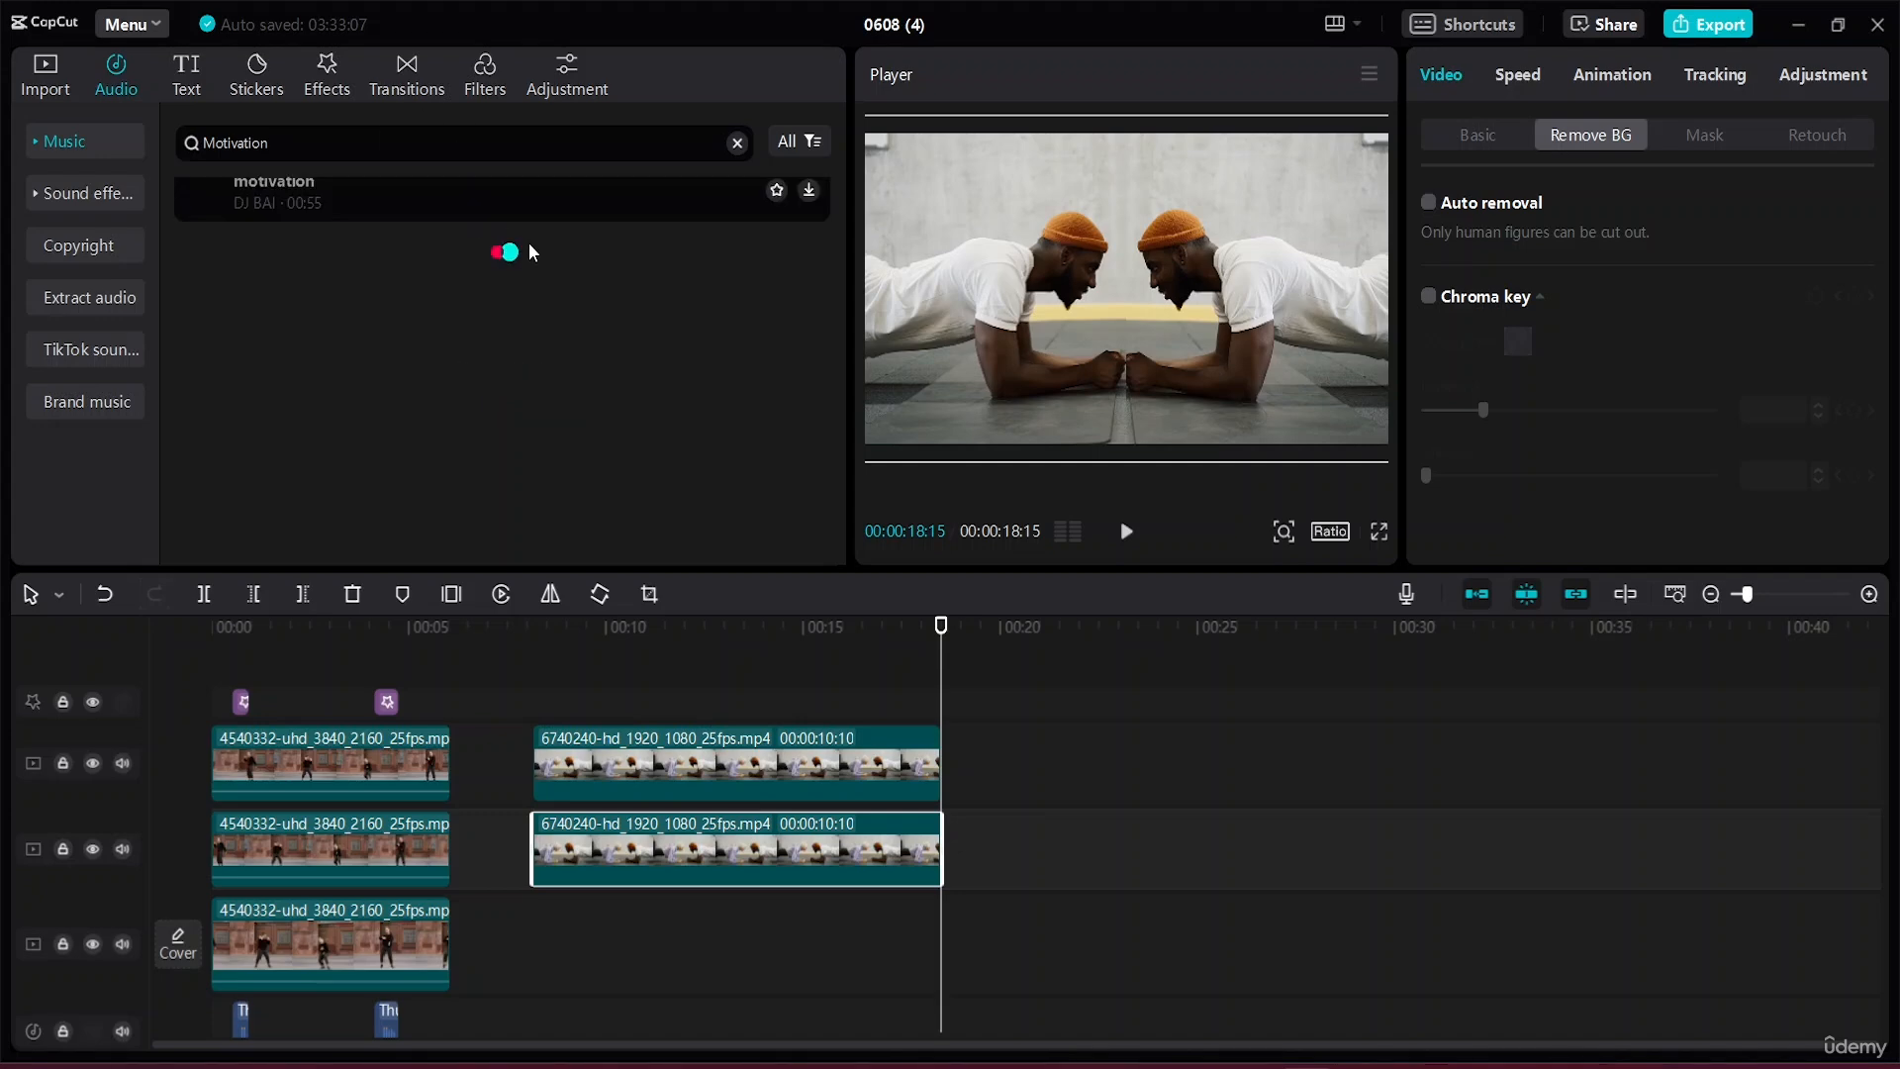
{"action": "left_click", "coordinate": [346, 213]}
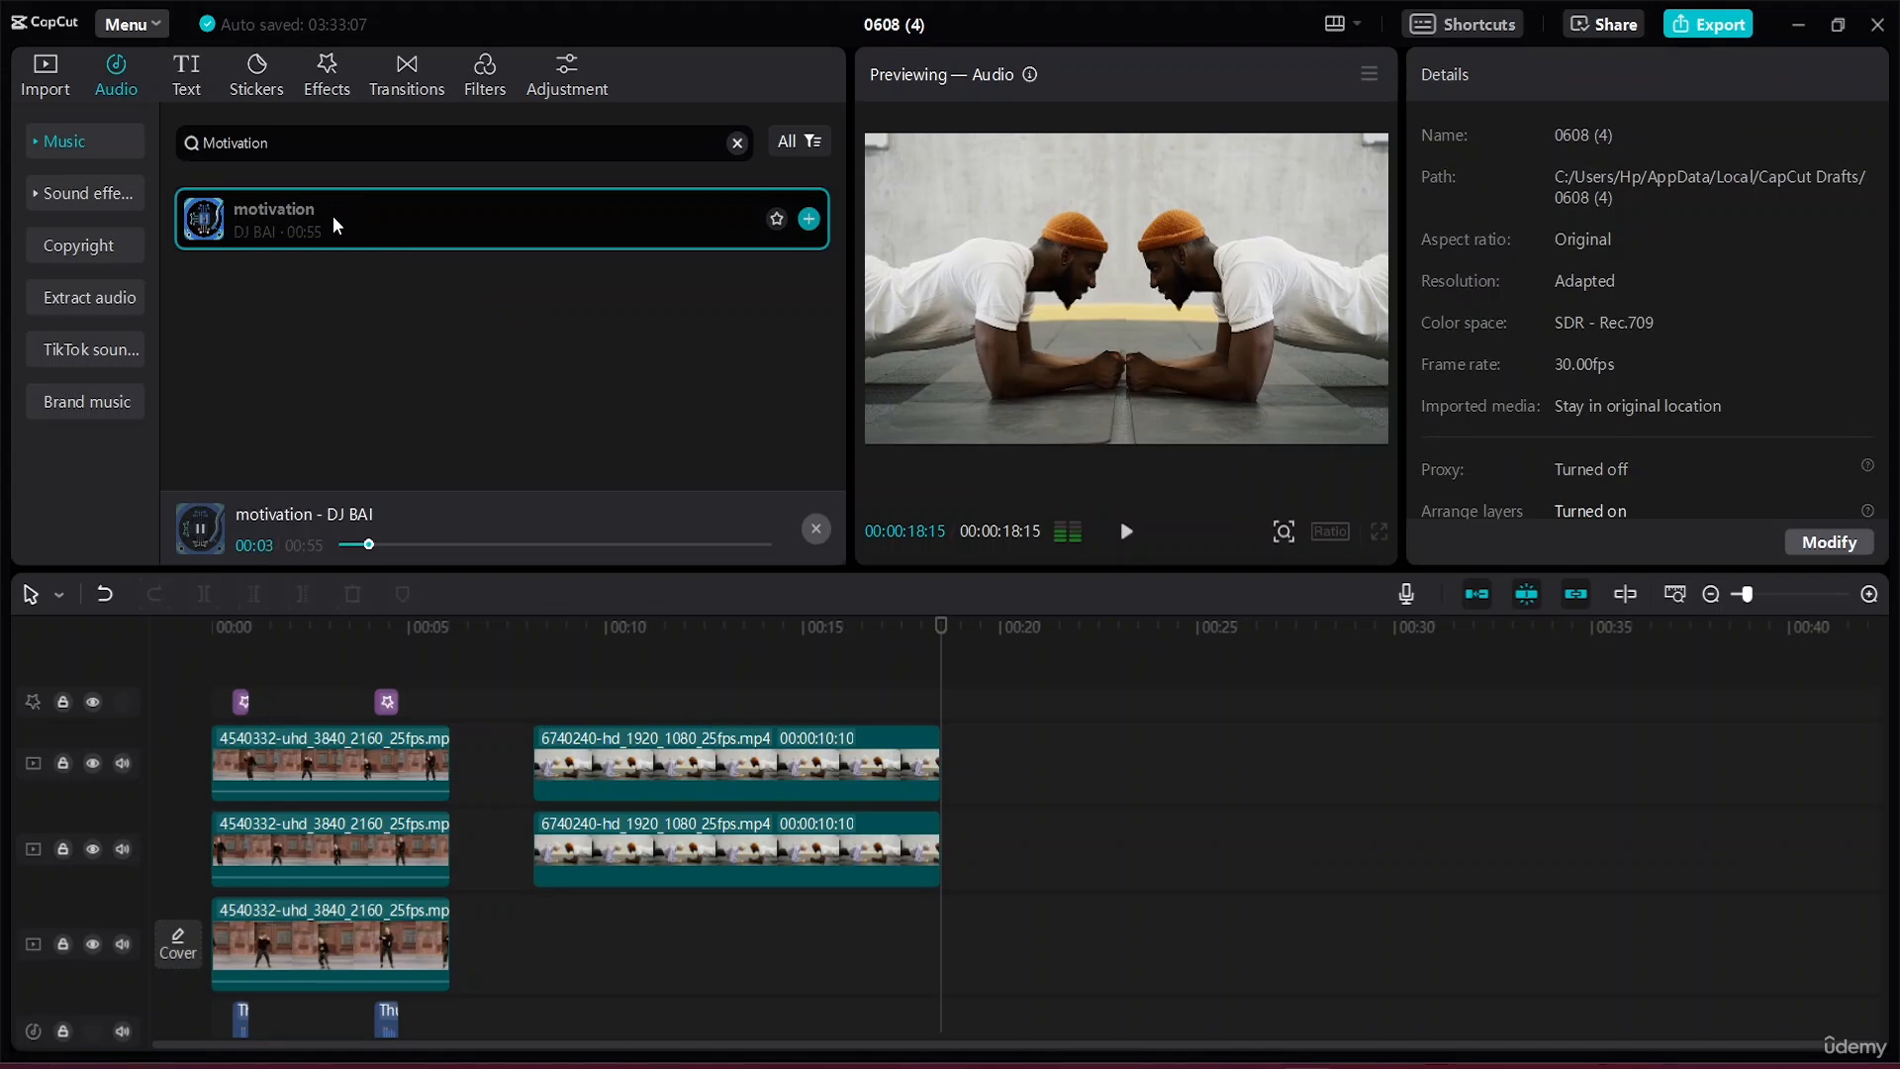
Add the motivation track under the plank clips from their start, and cut off the music beyond their end at 00:00:18:15.
{"action": "left_click_drag", "start_coordinate": [301, 208], "coordinate": [529, 946]}
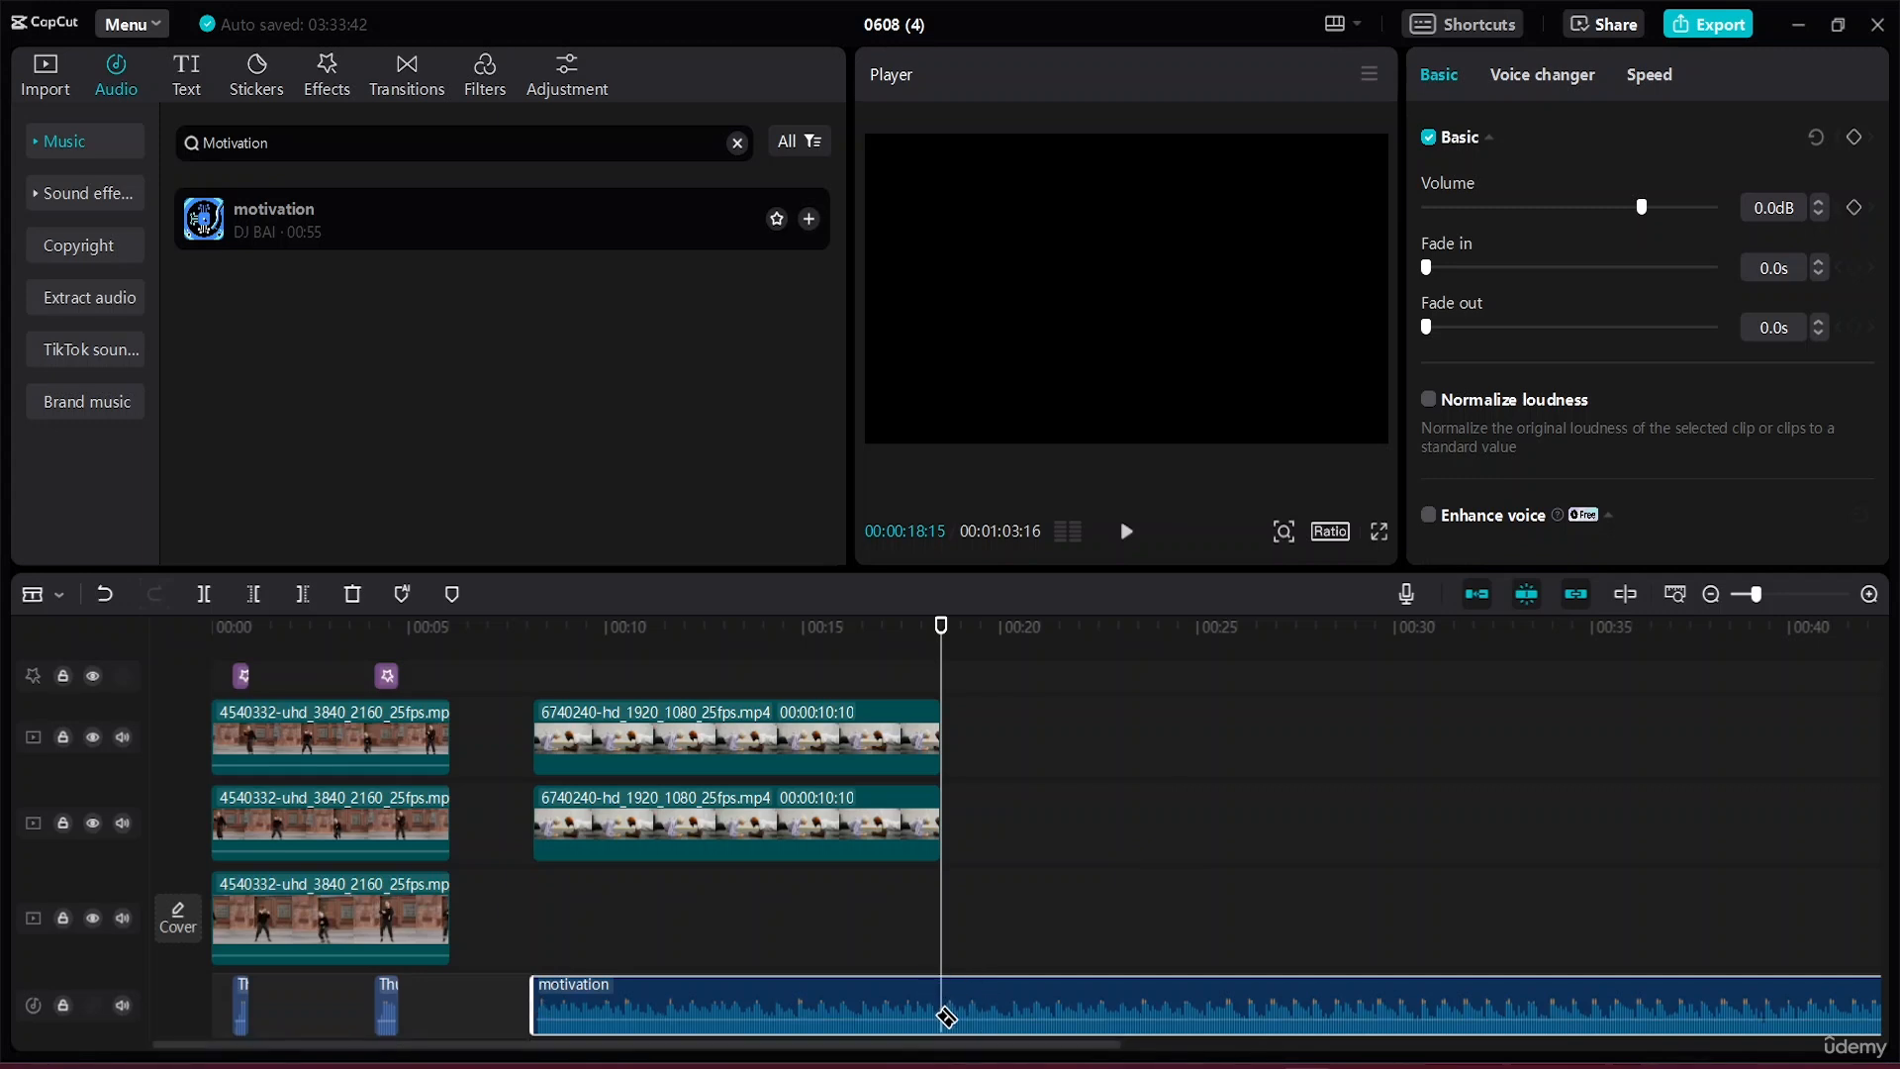
{"action": "key", "text": "ctrl+b"}
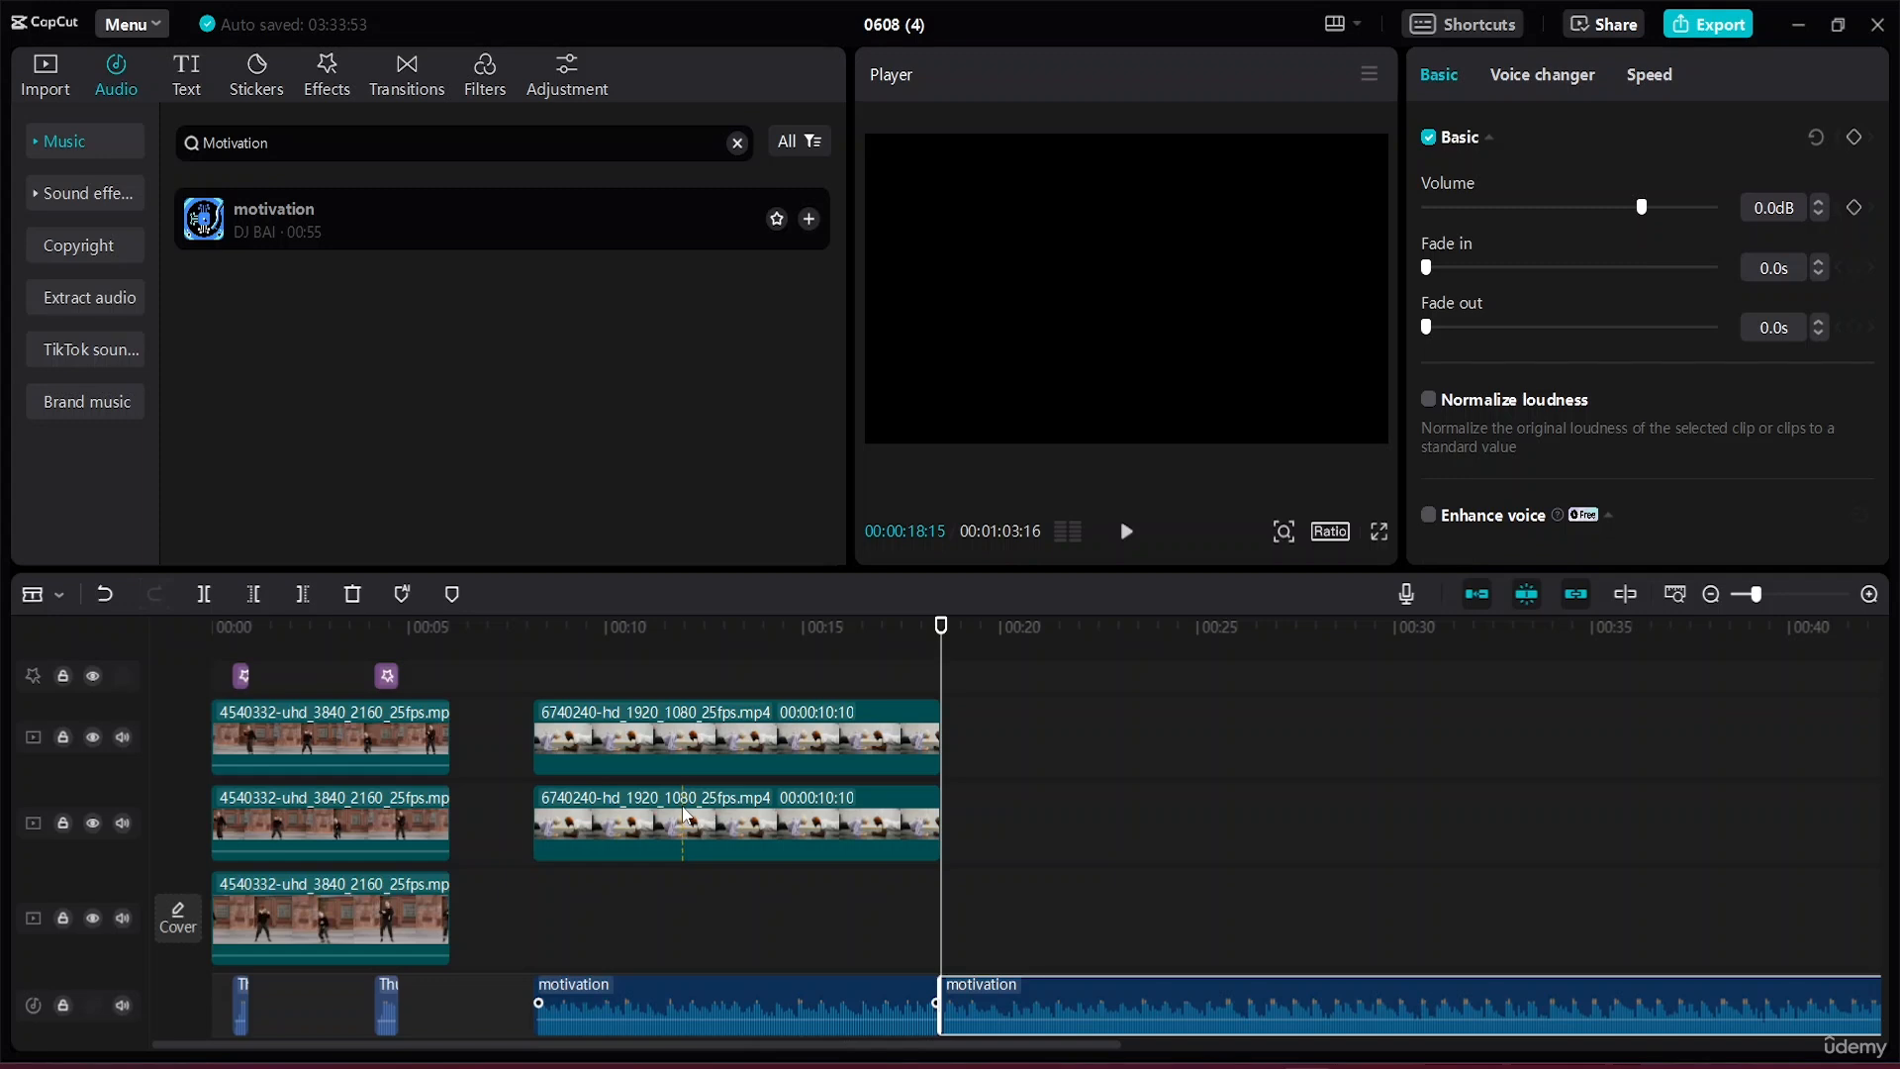
{"action": "key", "text": "a"}
{"action": "key", "text": "Delete"}
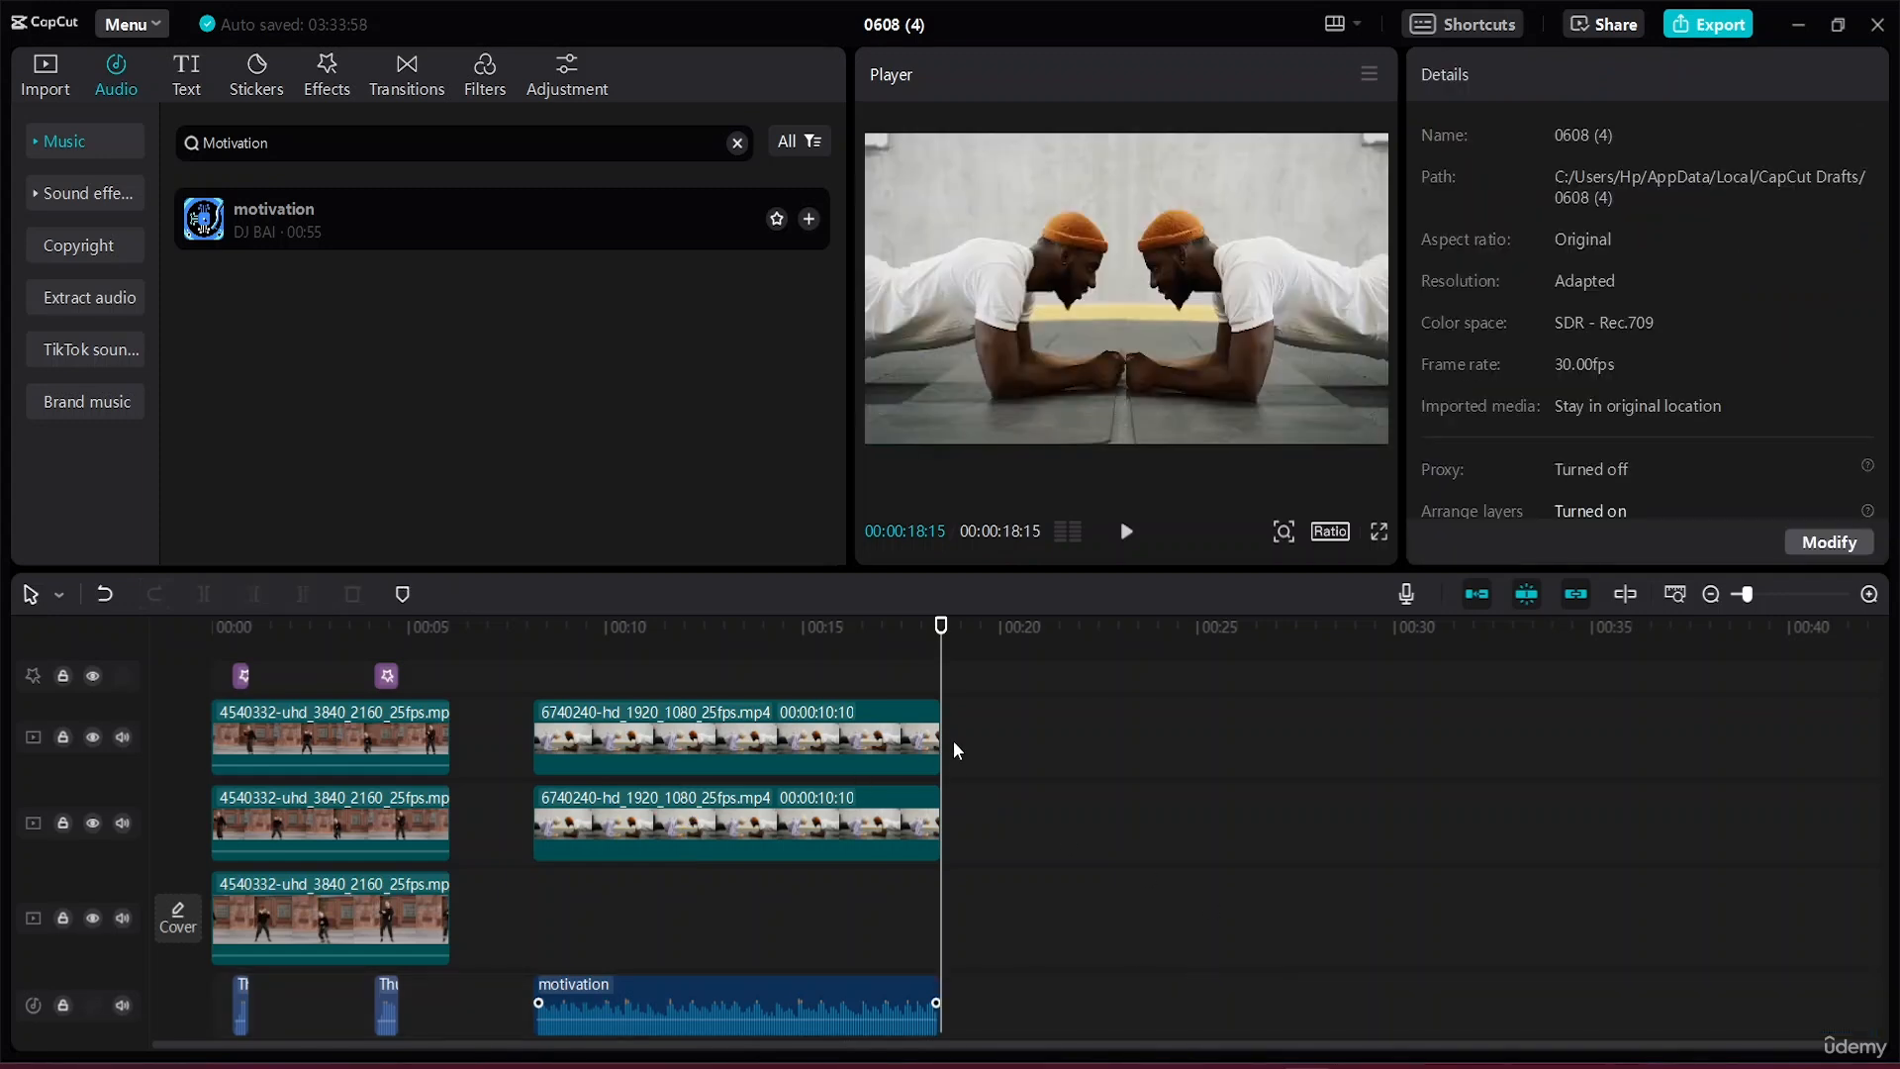
Move both plank clips and the motivation audio together to close the gap directly after the dancer clips.
{"action": "left_click_drag", "start_coordinate": [939, 626], "coordinate": [267, 627]}
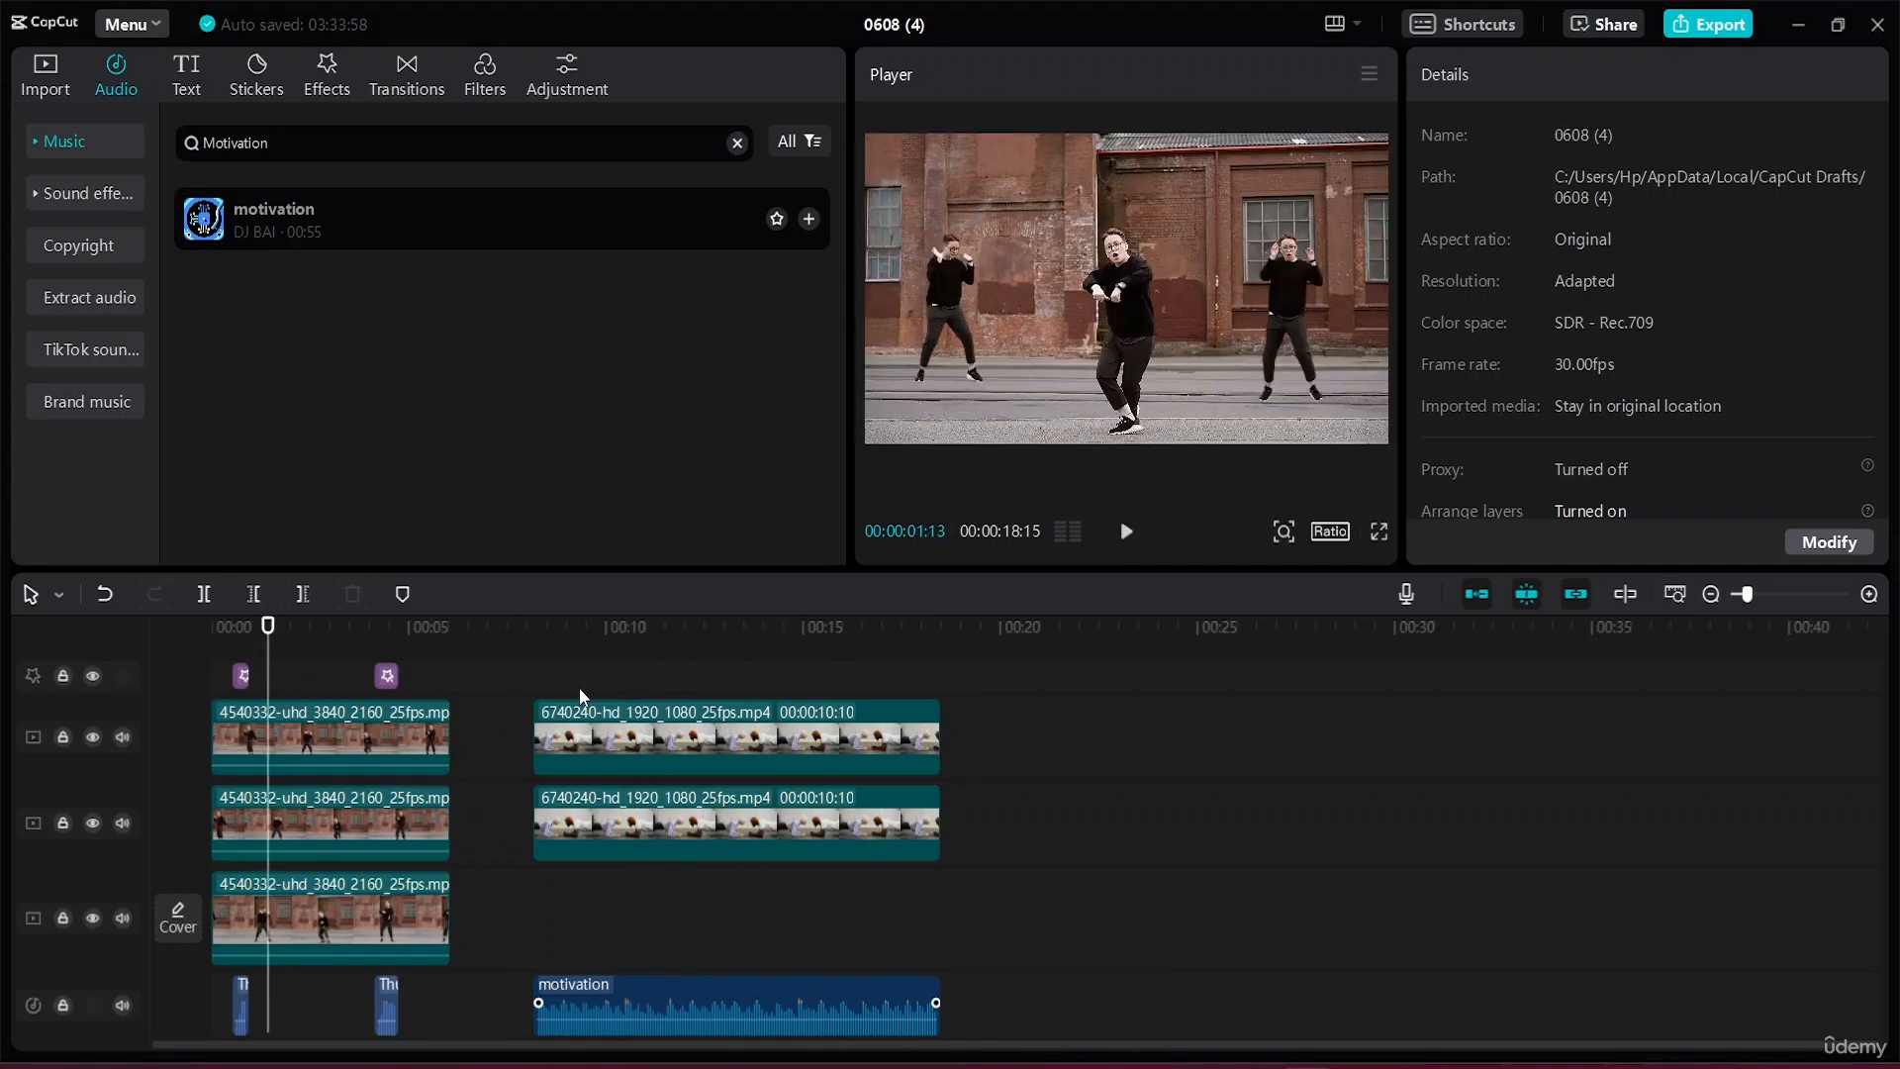
{"action": "left_click_drag", "start_coordinate": [578, 680], "coordinate": [765, 1065]}
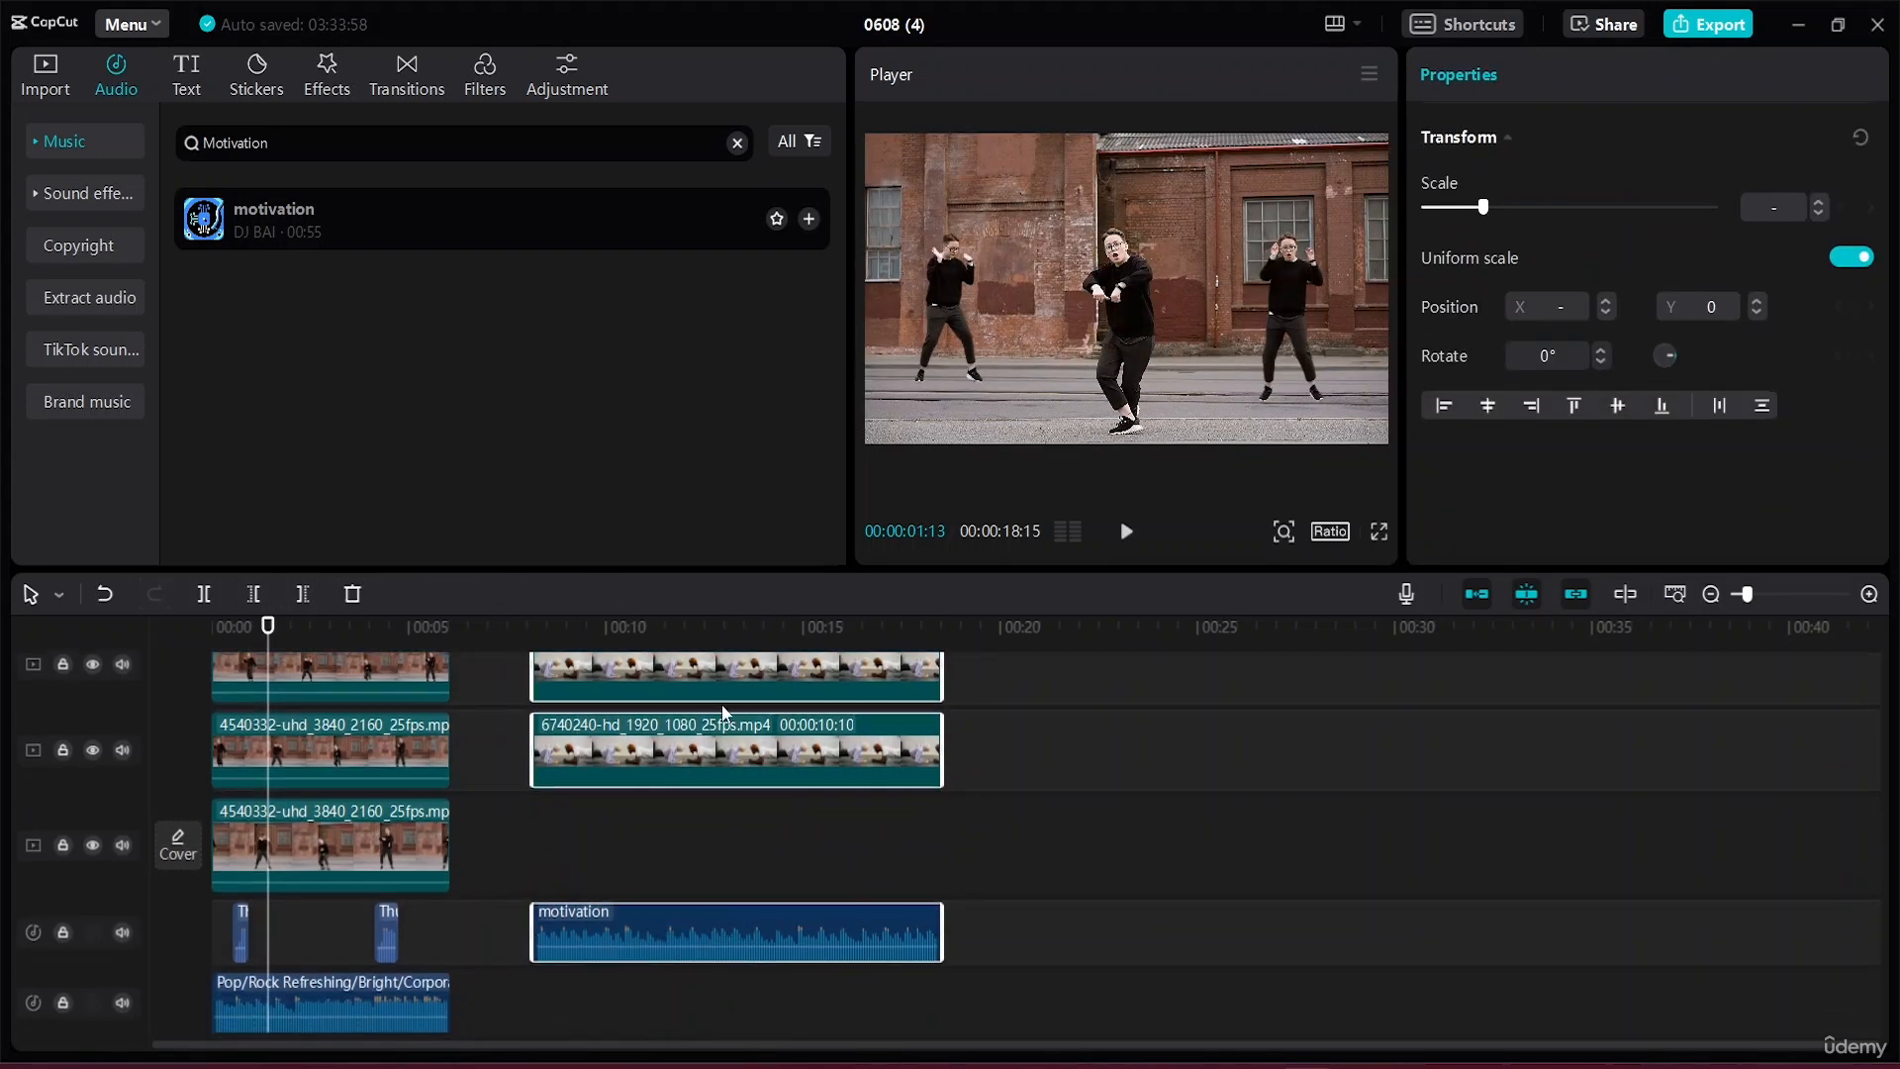
{"action": "left_click_drag", "start_coordinate": [715, 691], "coordinate": [633, 690]}
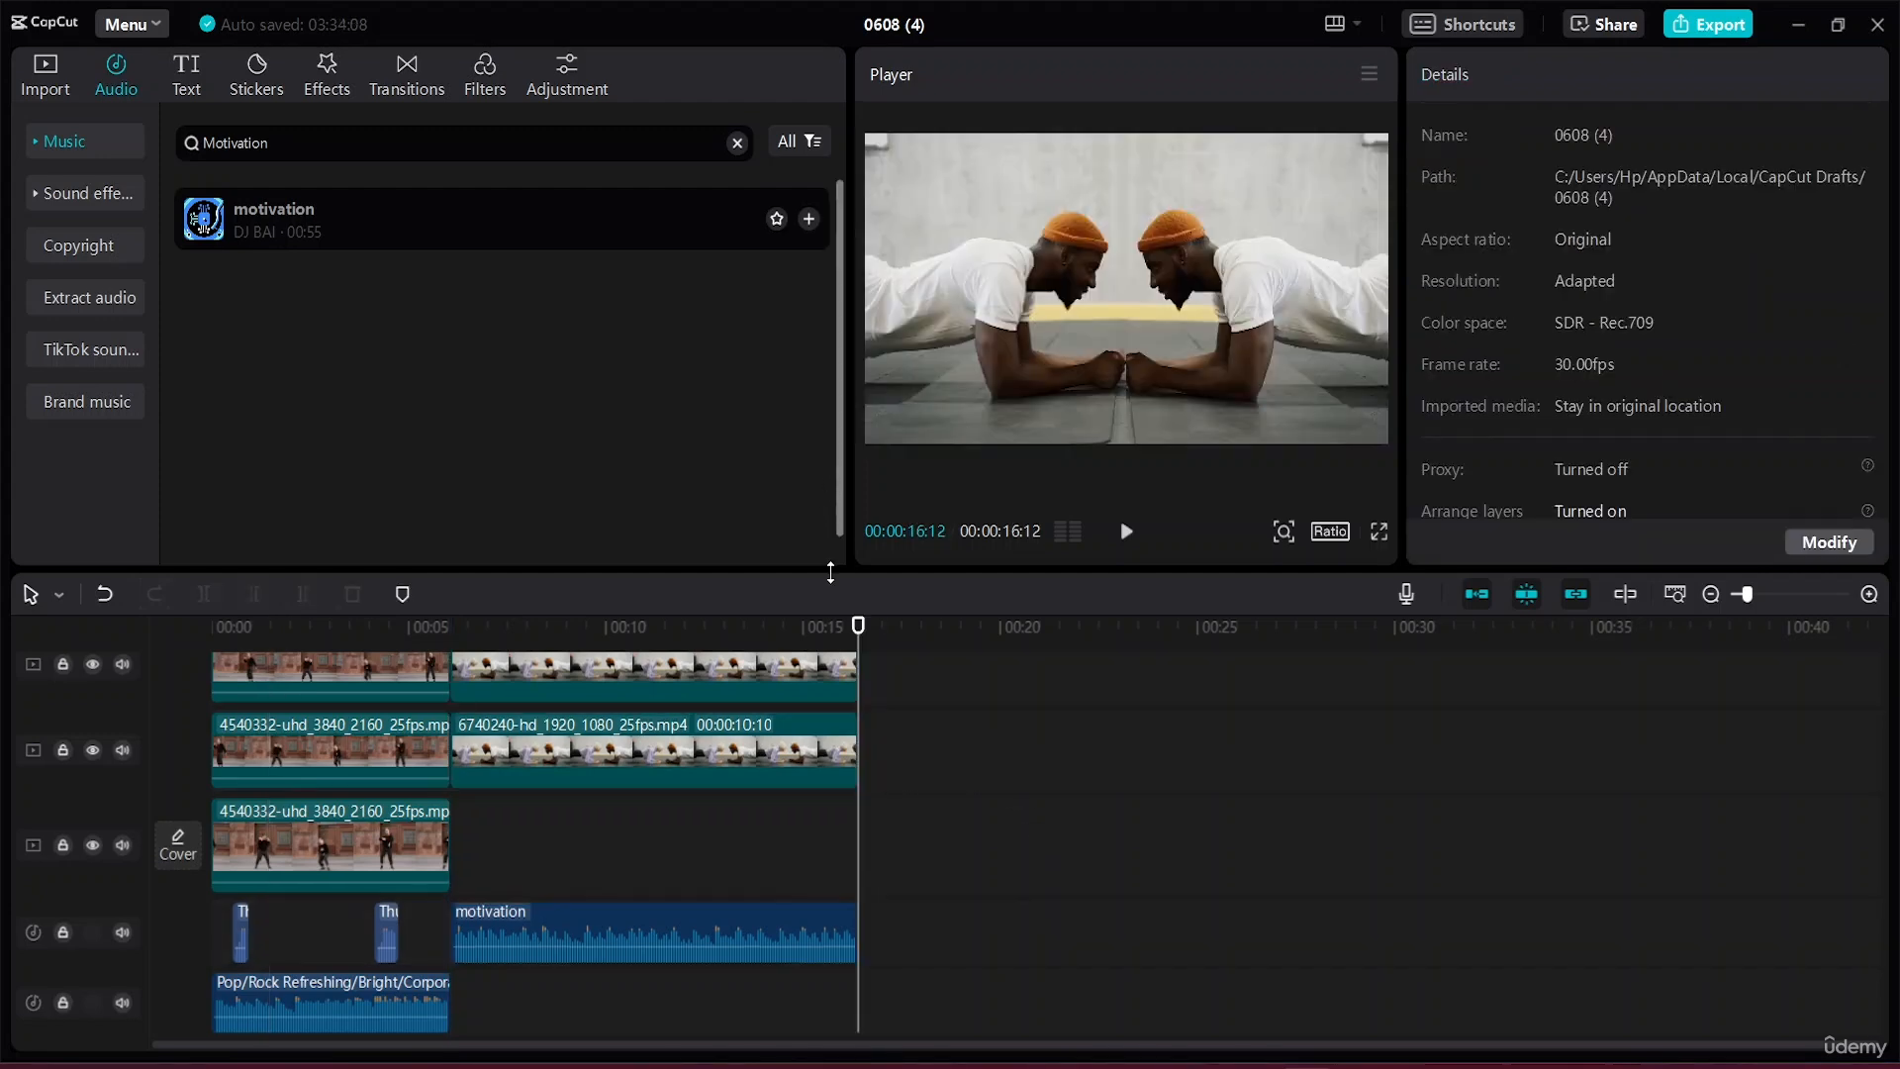
Play the whole sequence from the beginning through the plank section.
{"action": "left_click_drag", "start_coordinate": [858, 626], "coordinate": [3, 606]}
{"action": "key", "text": "space"}
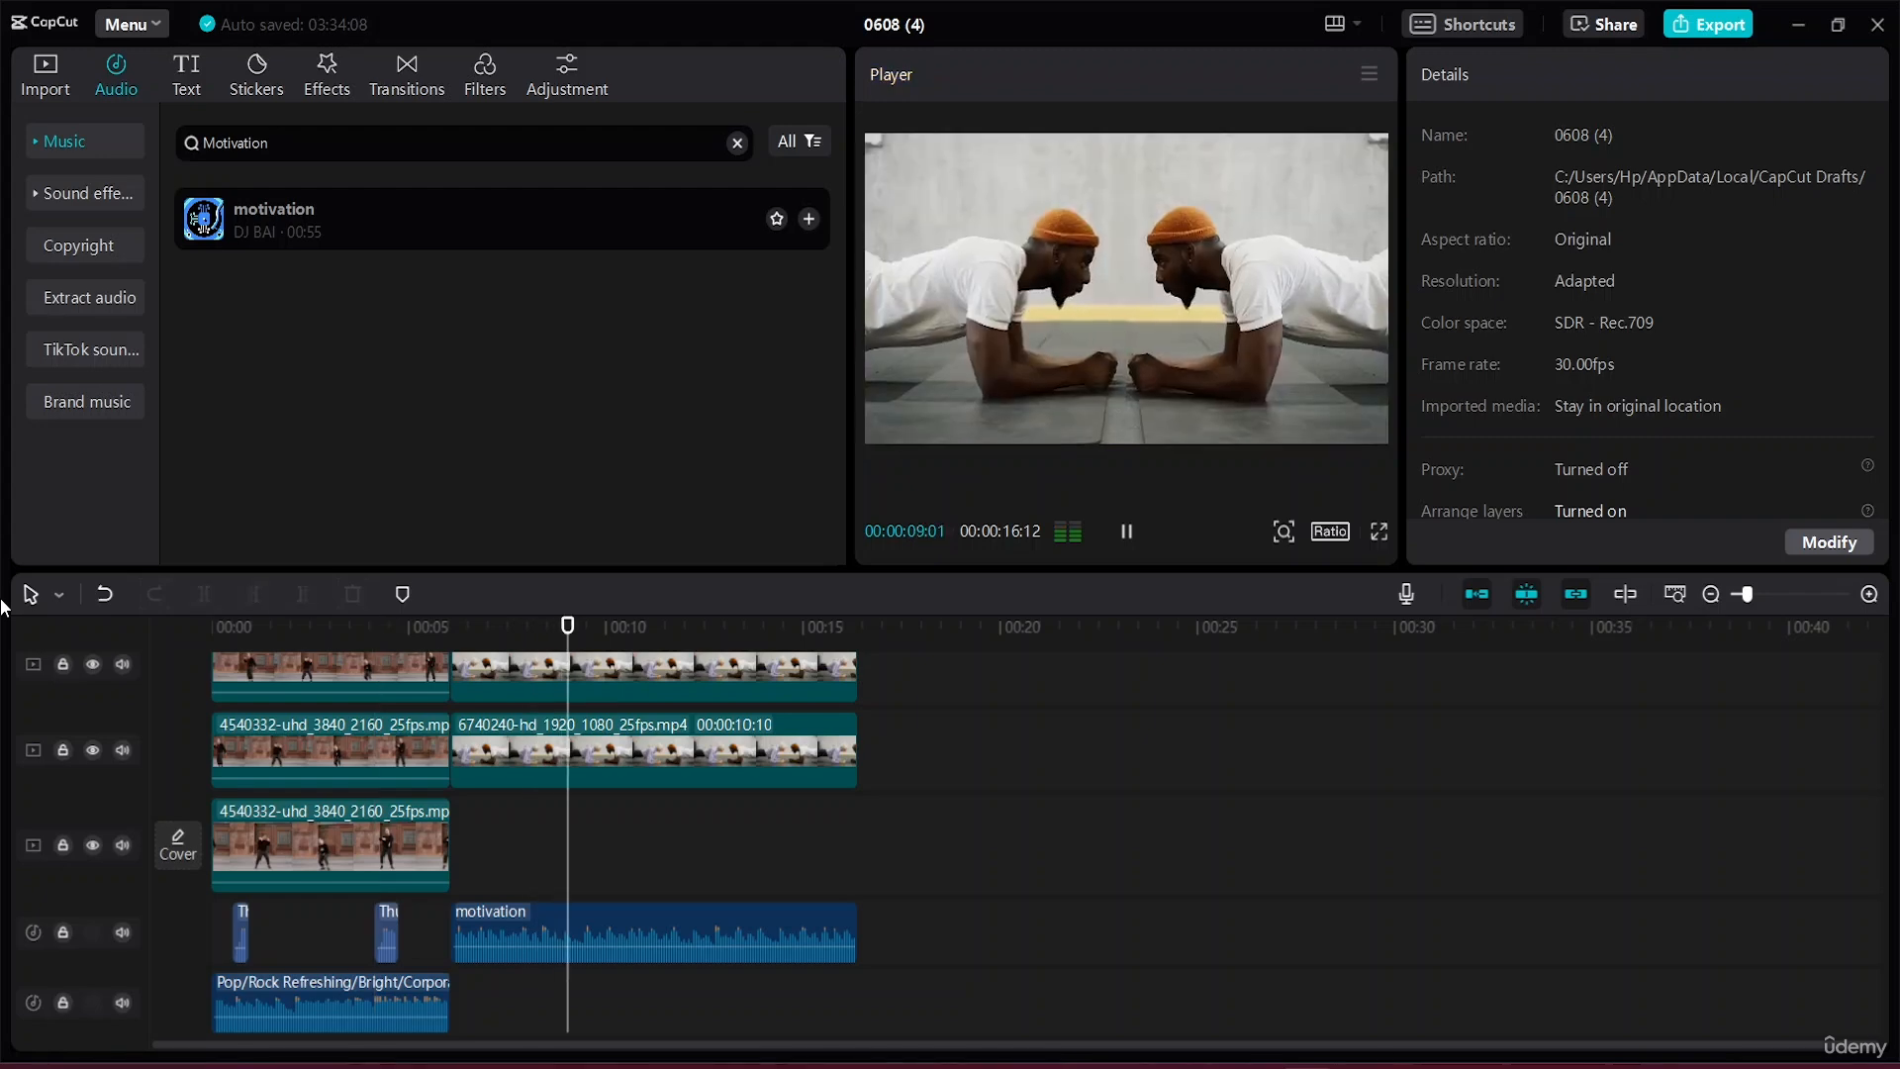
{"action": "key", "text": "space"}
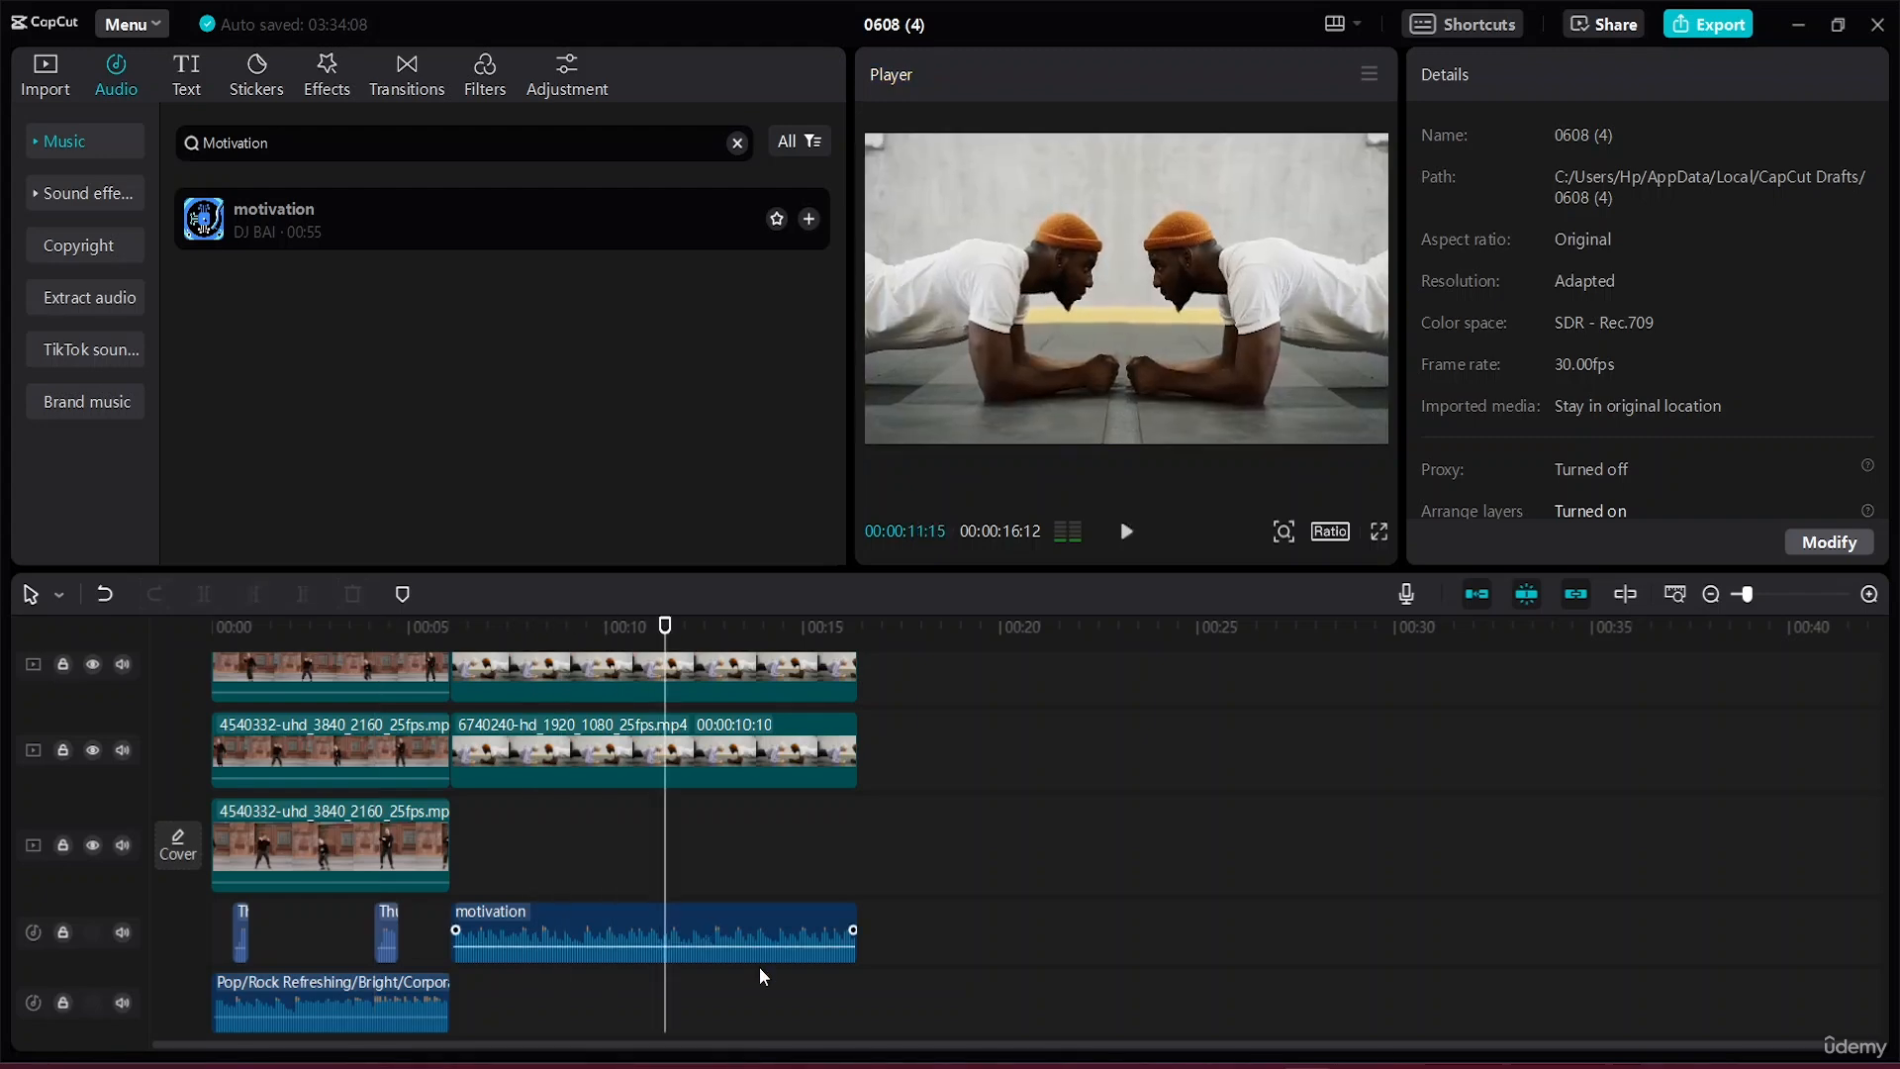
Combine the two mirrored plank clips into one compound clip.
{"action": "scroll", "coordinate": [758, 966], "scroll_direction": "up", "scroll_amount": 2}
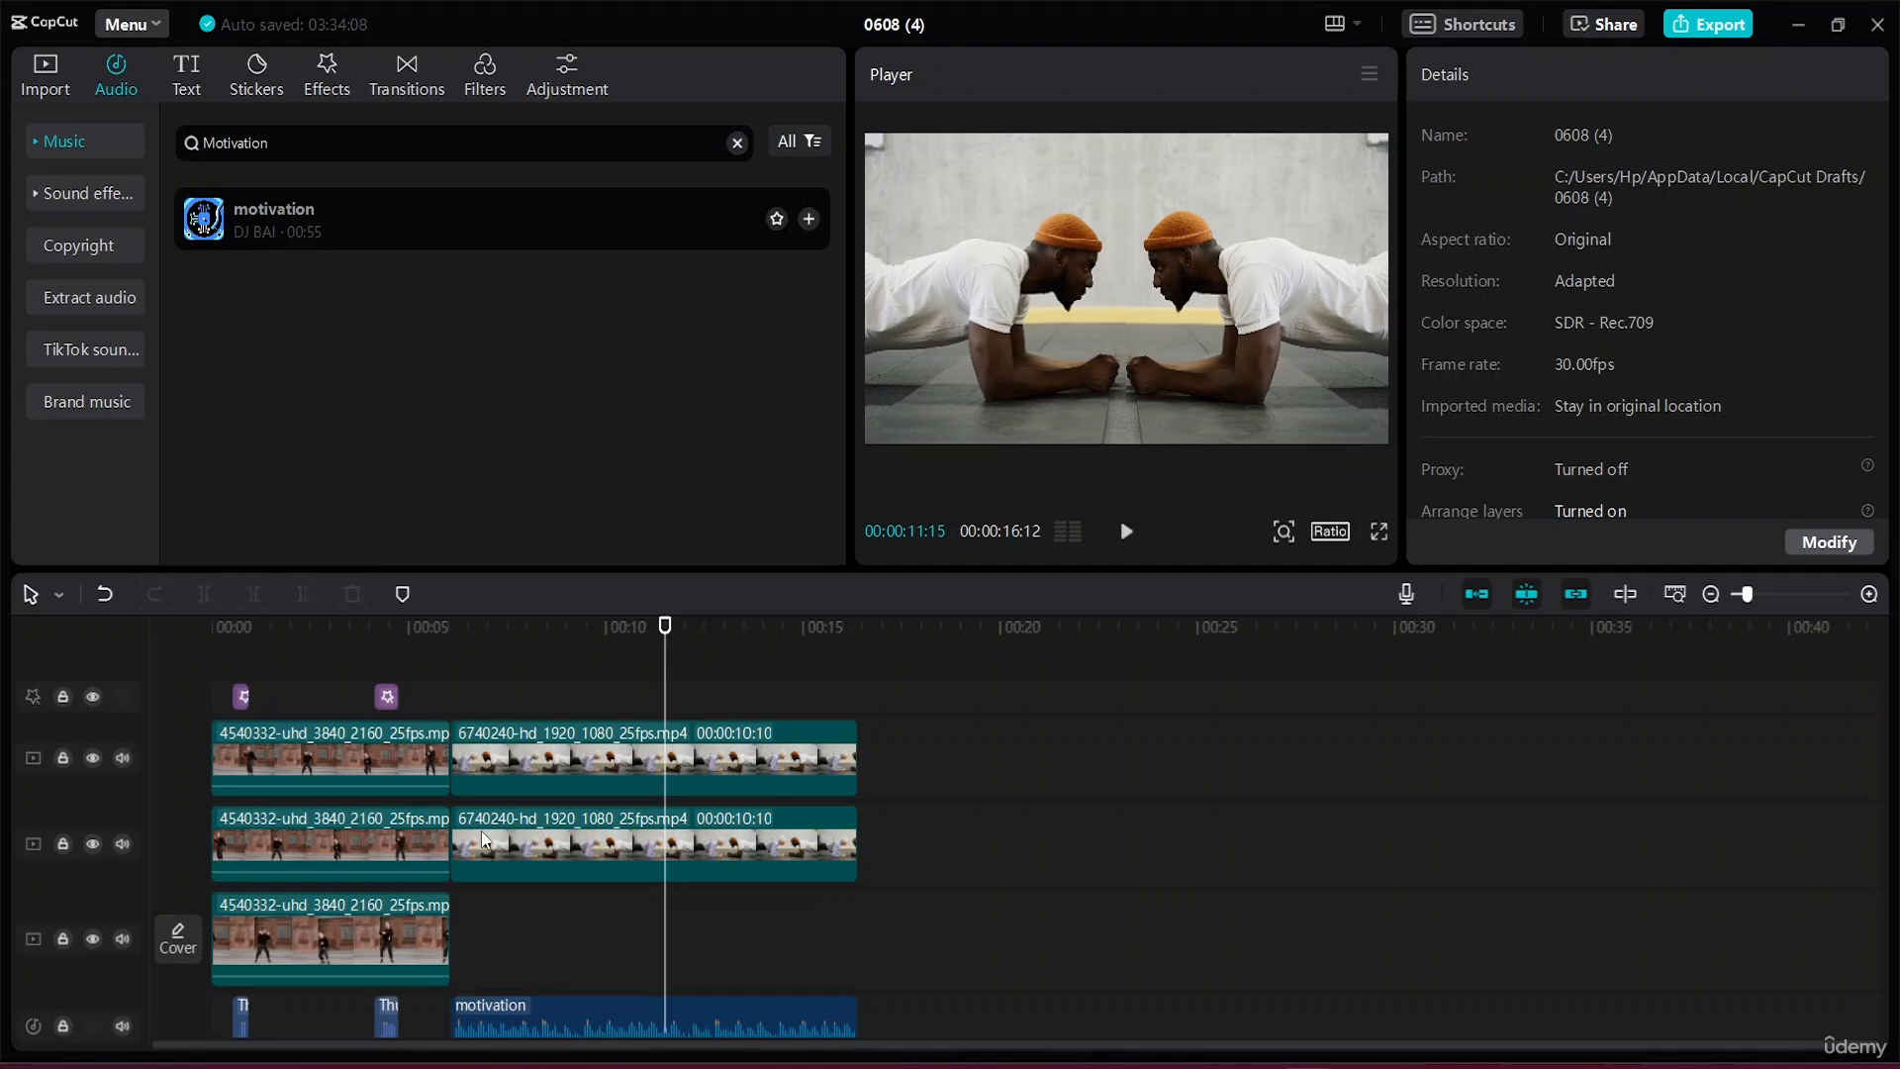
{"action": "left_click", "coordinate": [485, 840]}
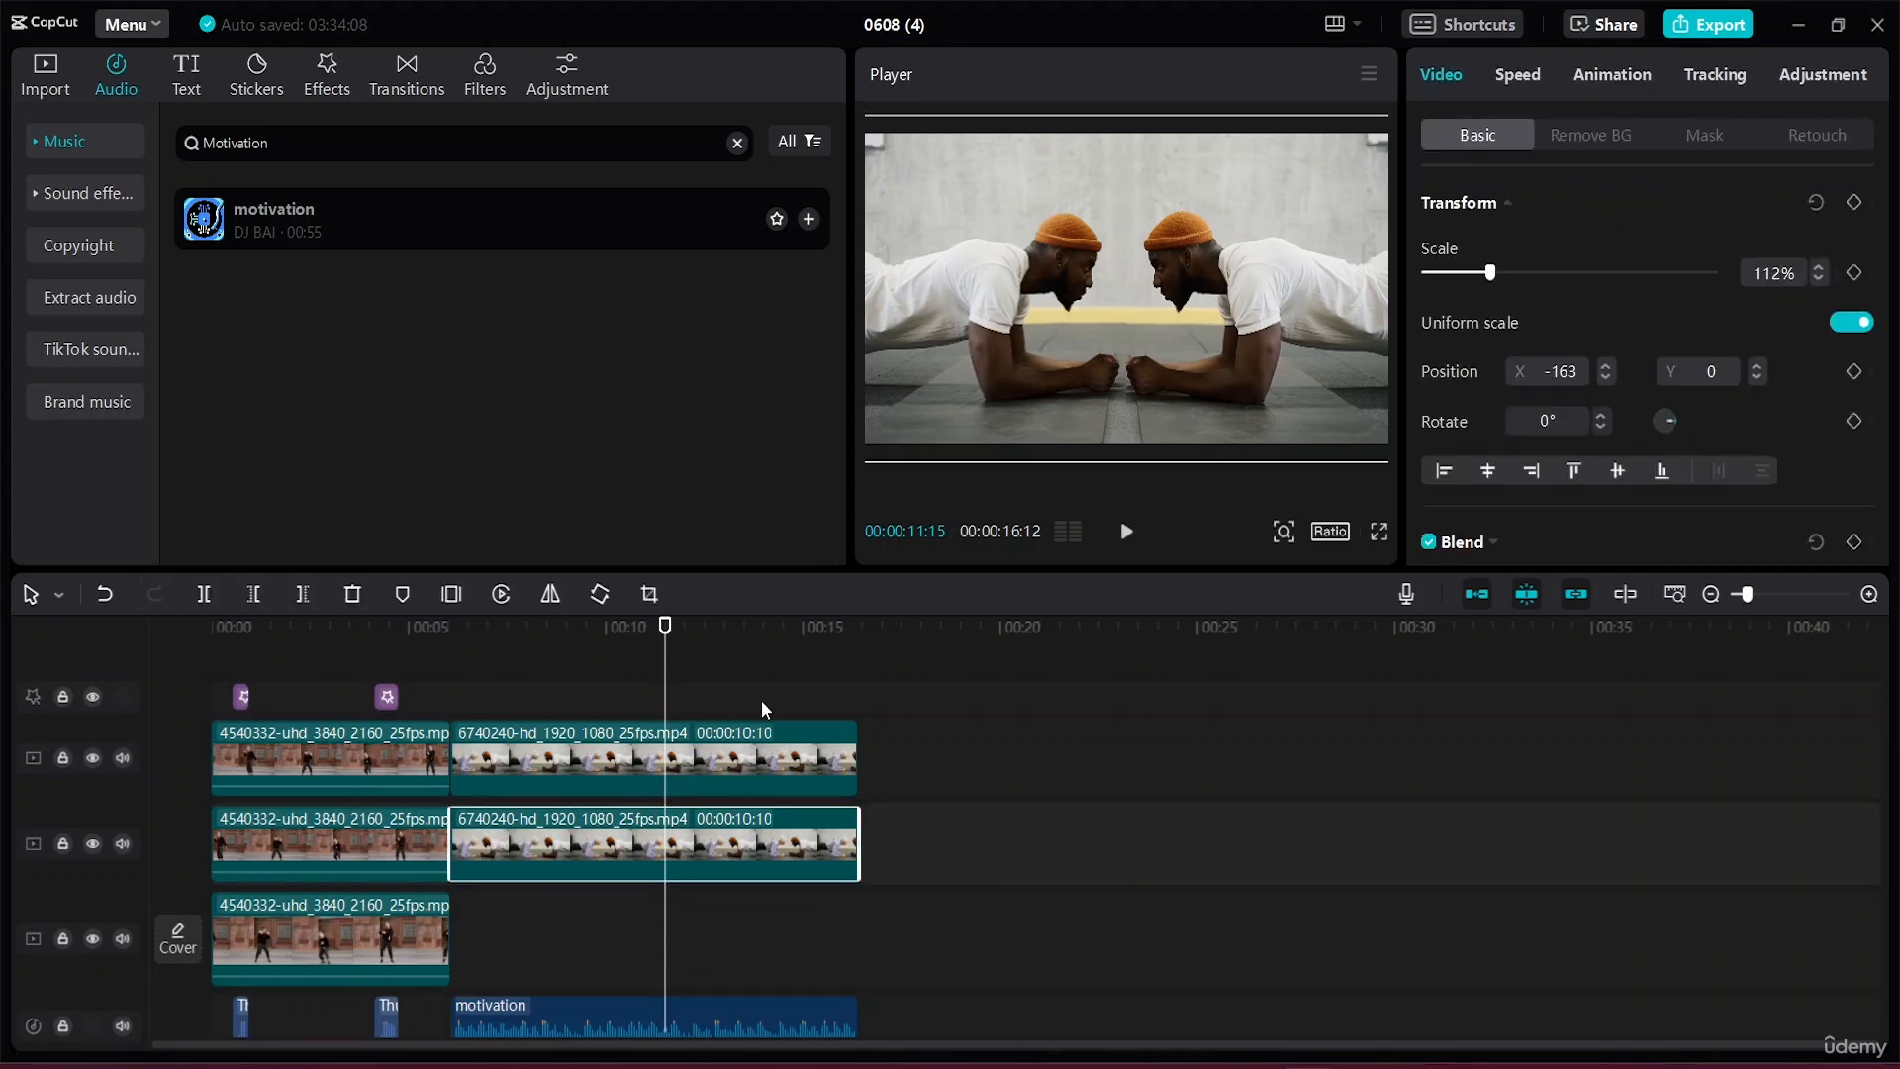
{"action": "left_click_drag", "start_coordinate": [744, 691], "coordinate": [870, 861]}
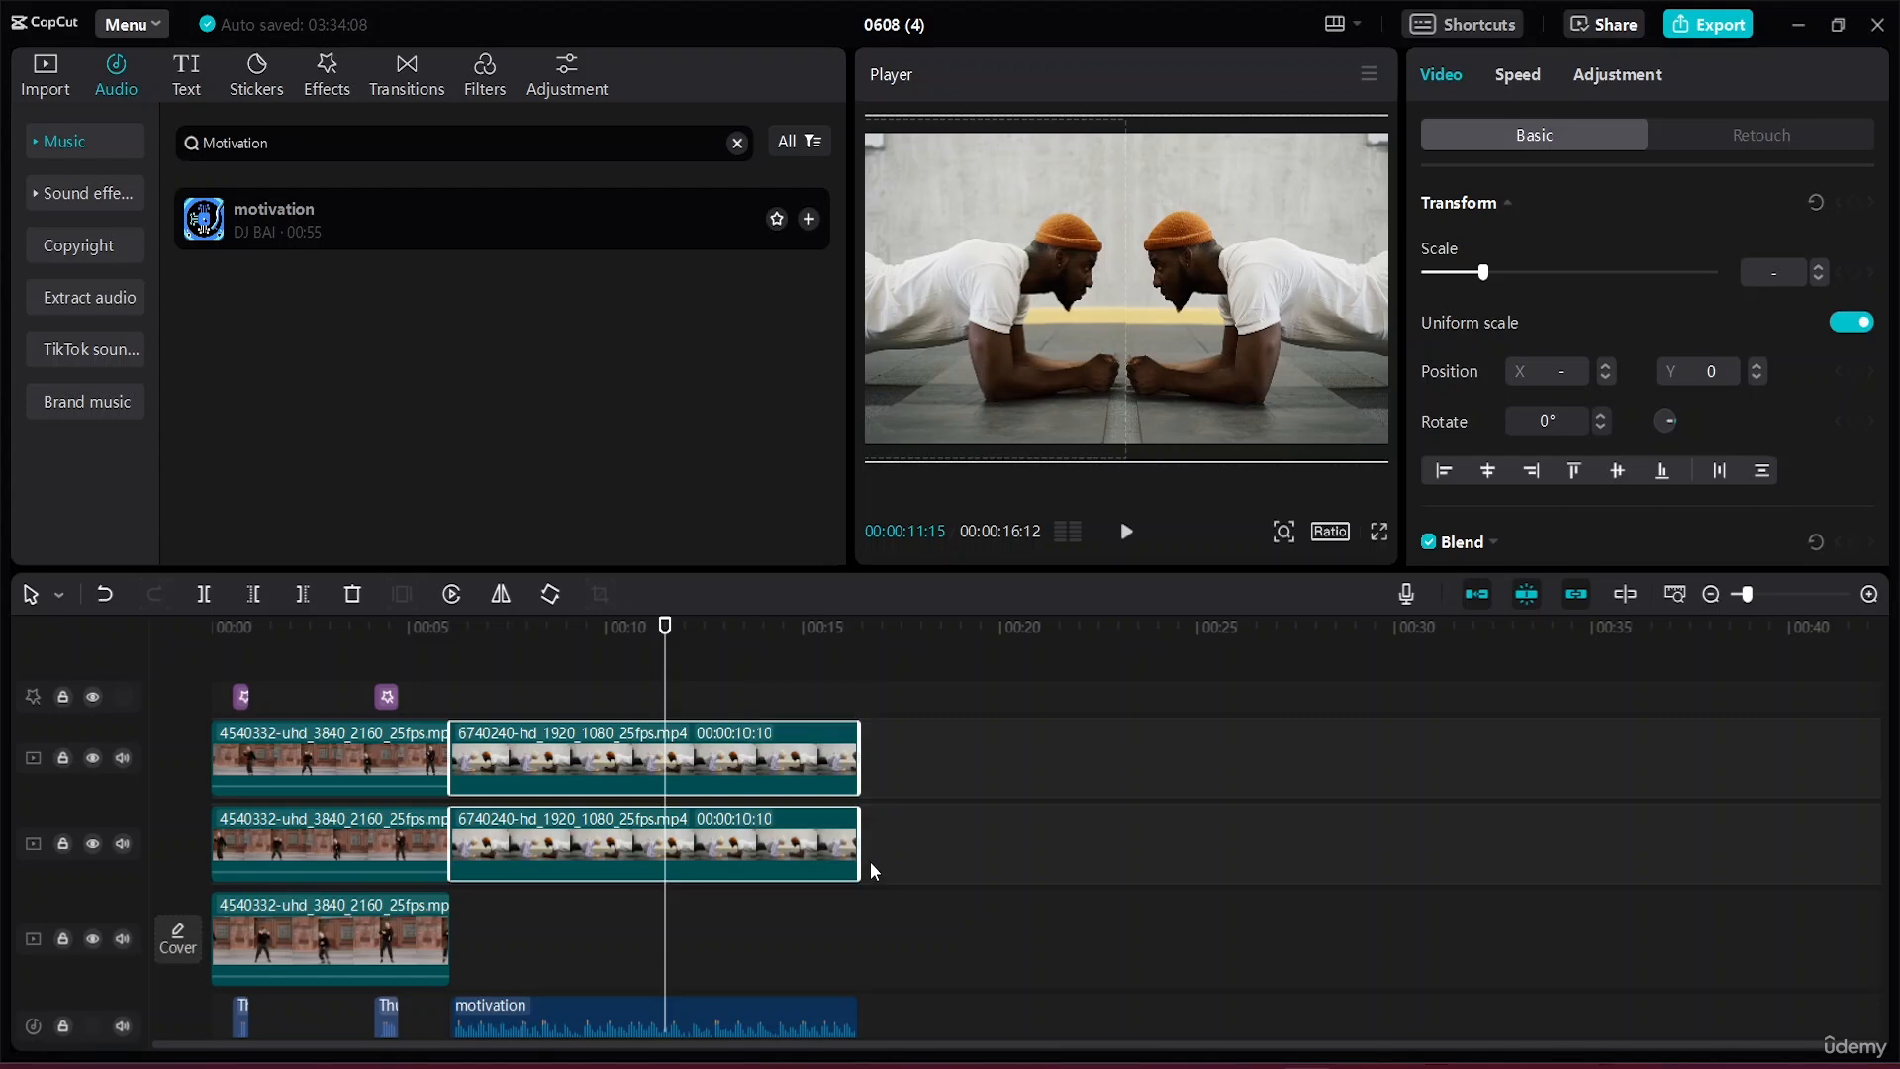
{"action": "right_click", "coordinate": [768, 811]}
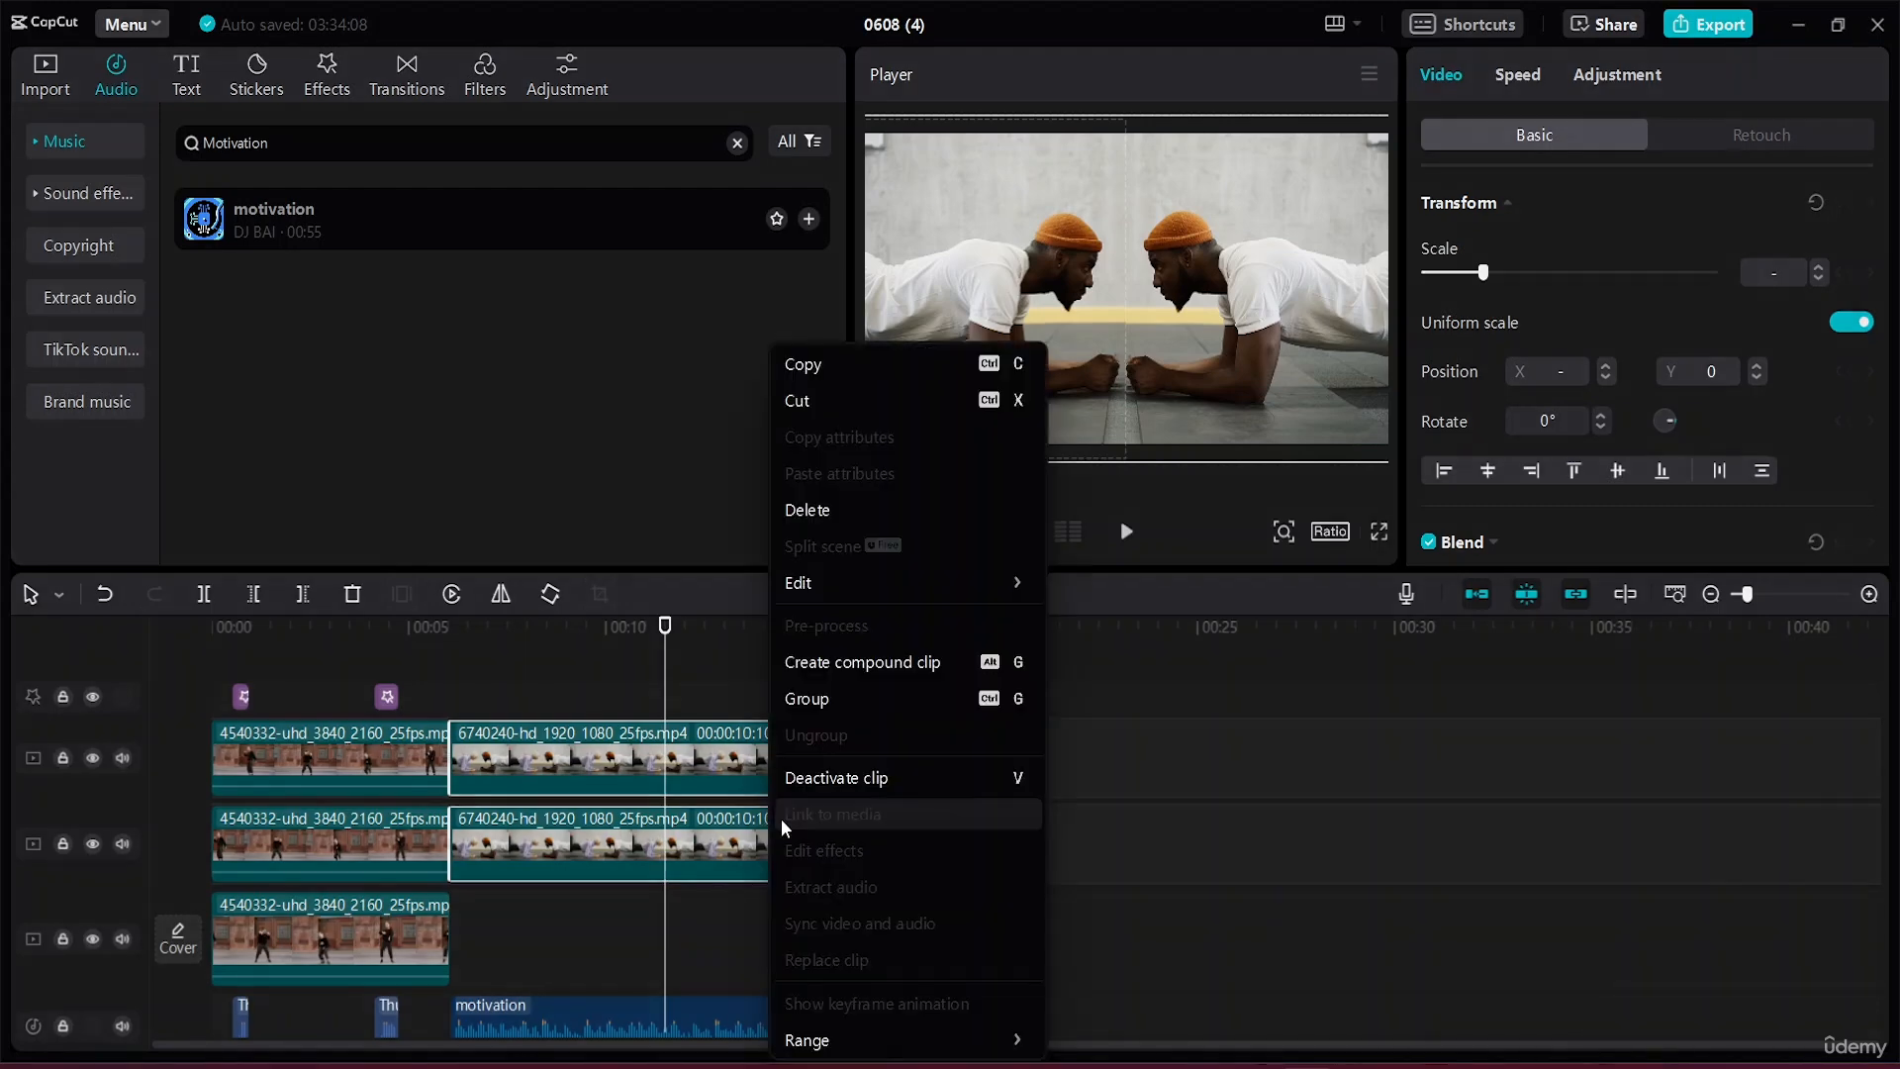
{"action": "left_click", "coordinate": [835, 663]}
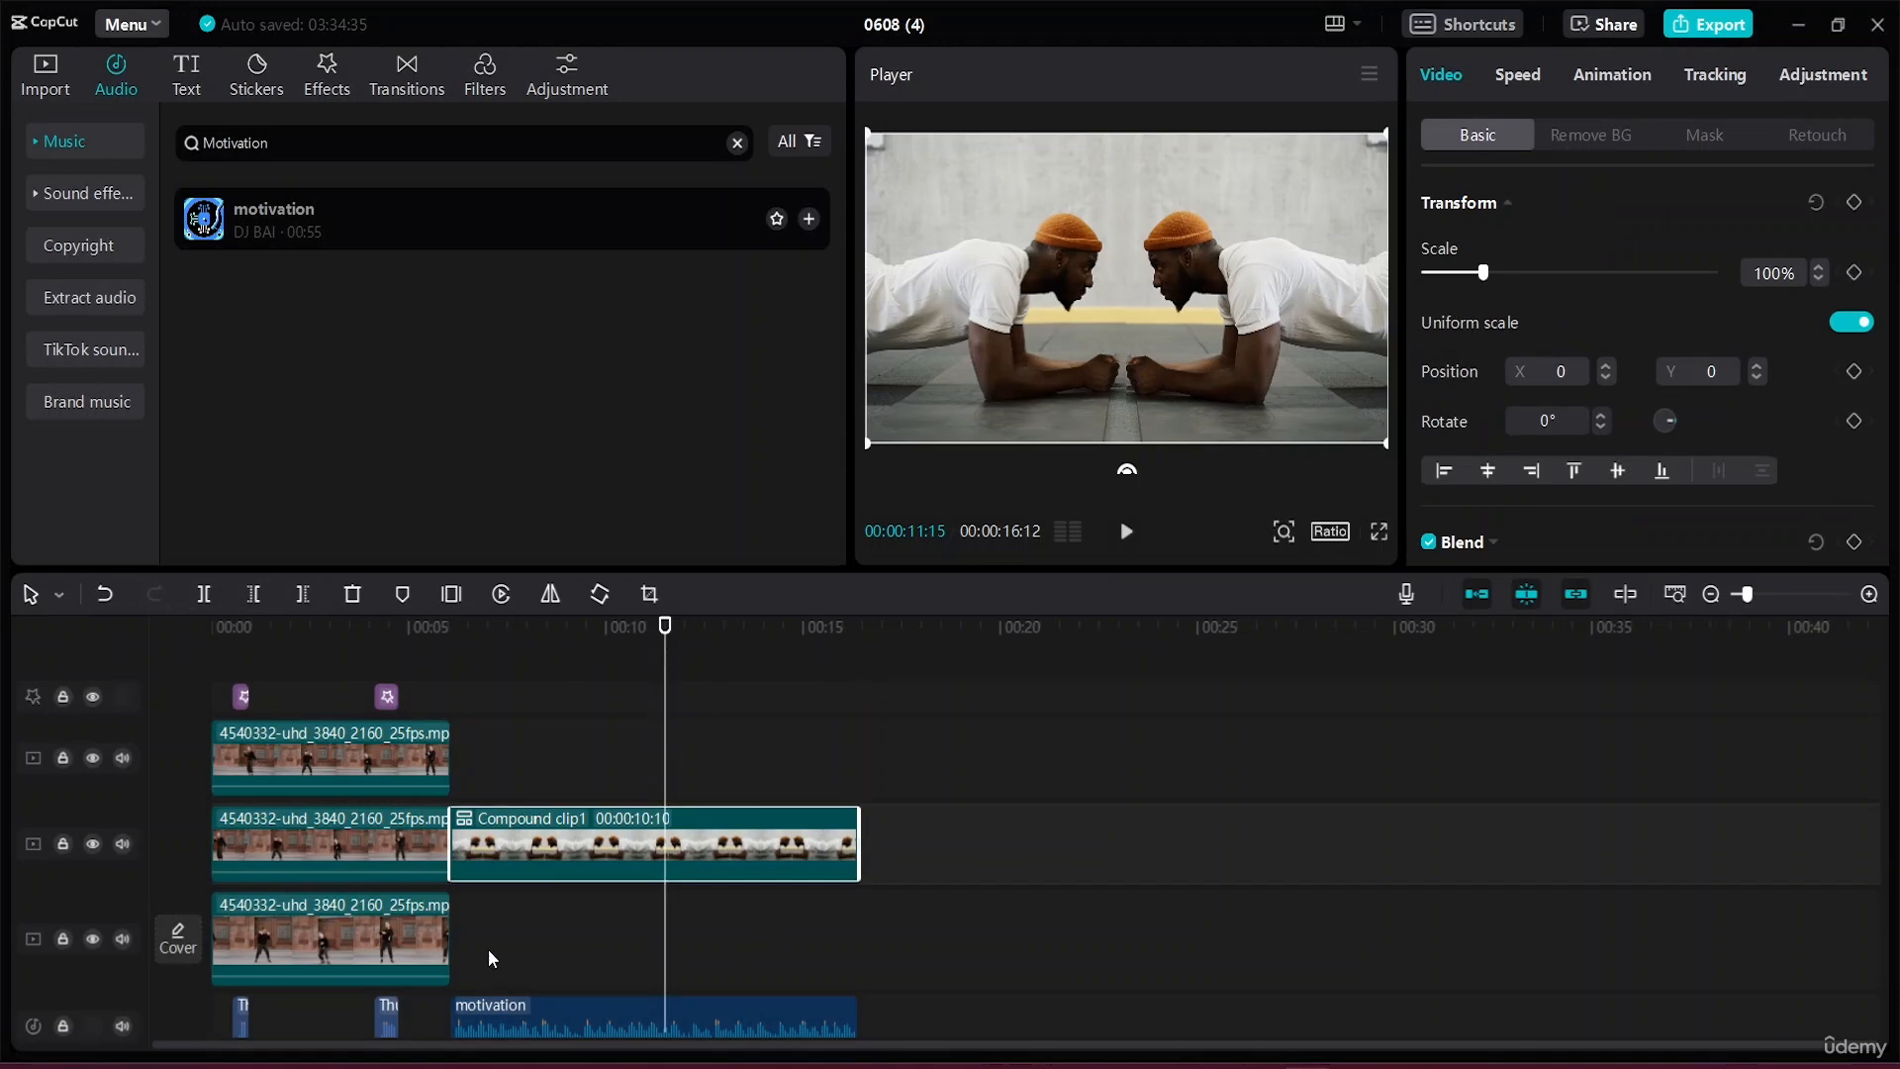
Add the Dissolve transition between the middle dancer clip and the compound plank clip, accepting duplicate frames for it.
{"action": "left_click", "coordinate": [410, 836]}
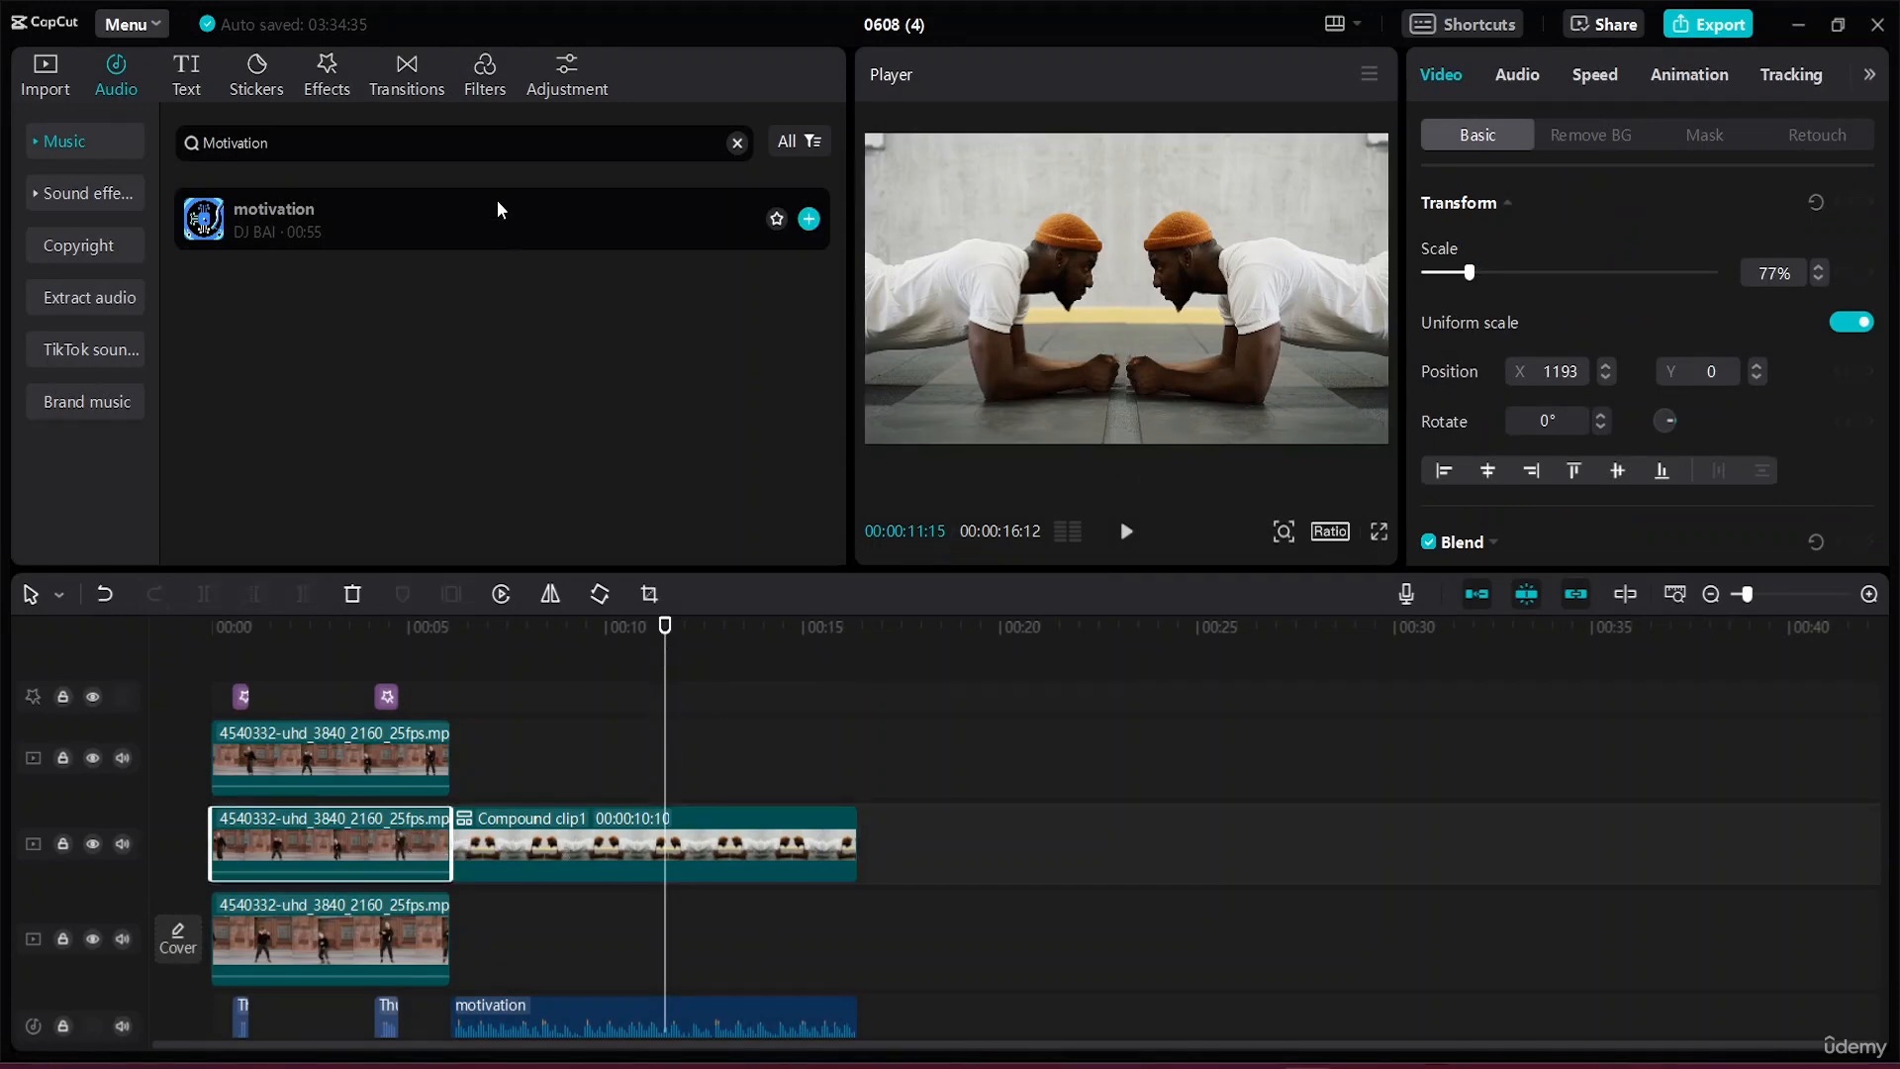
{"action": "left_click", "coordinate": [407, 71]}
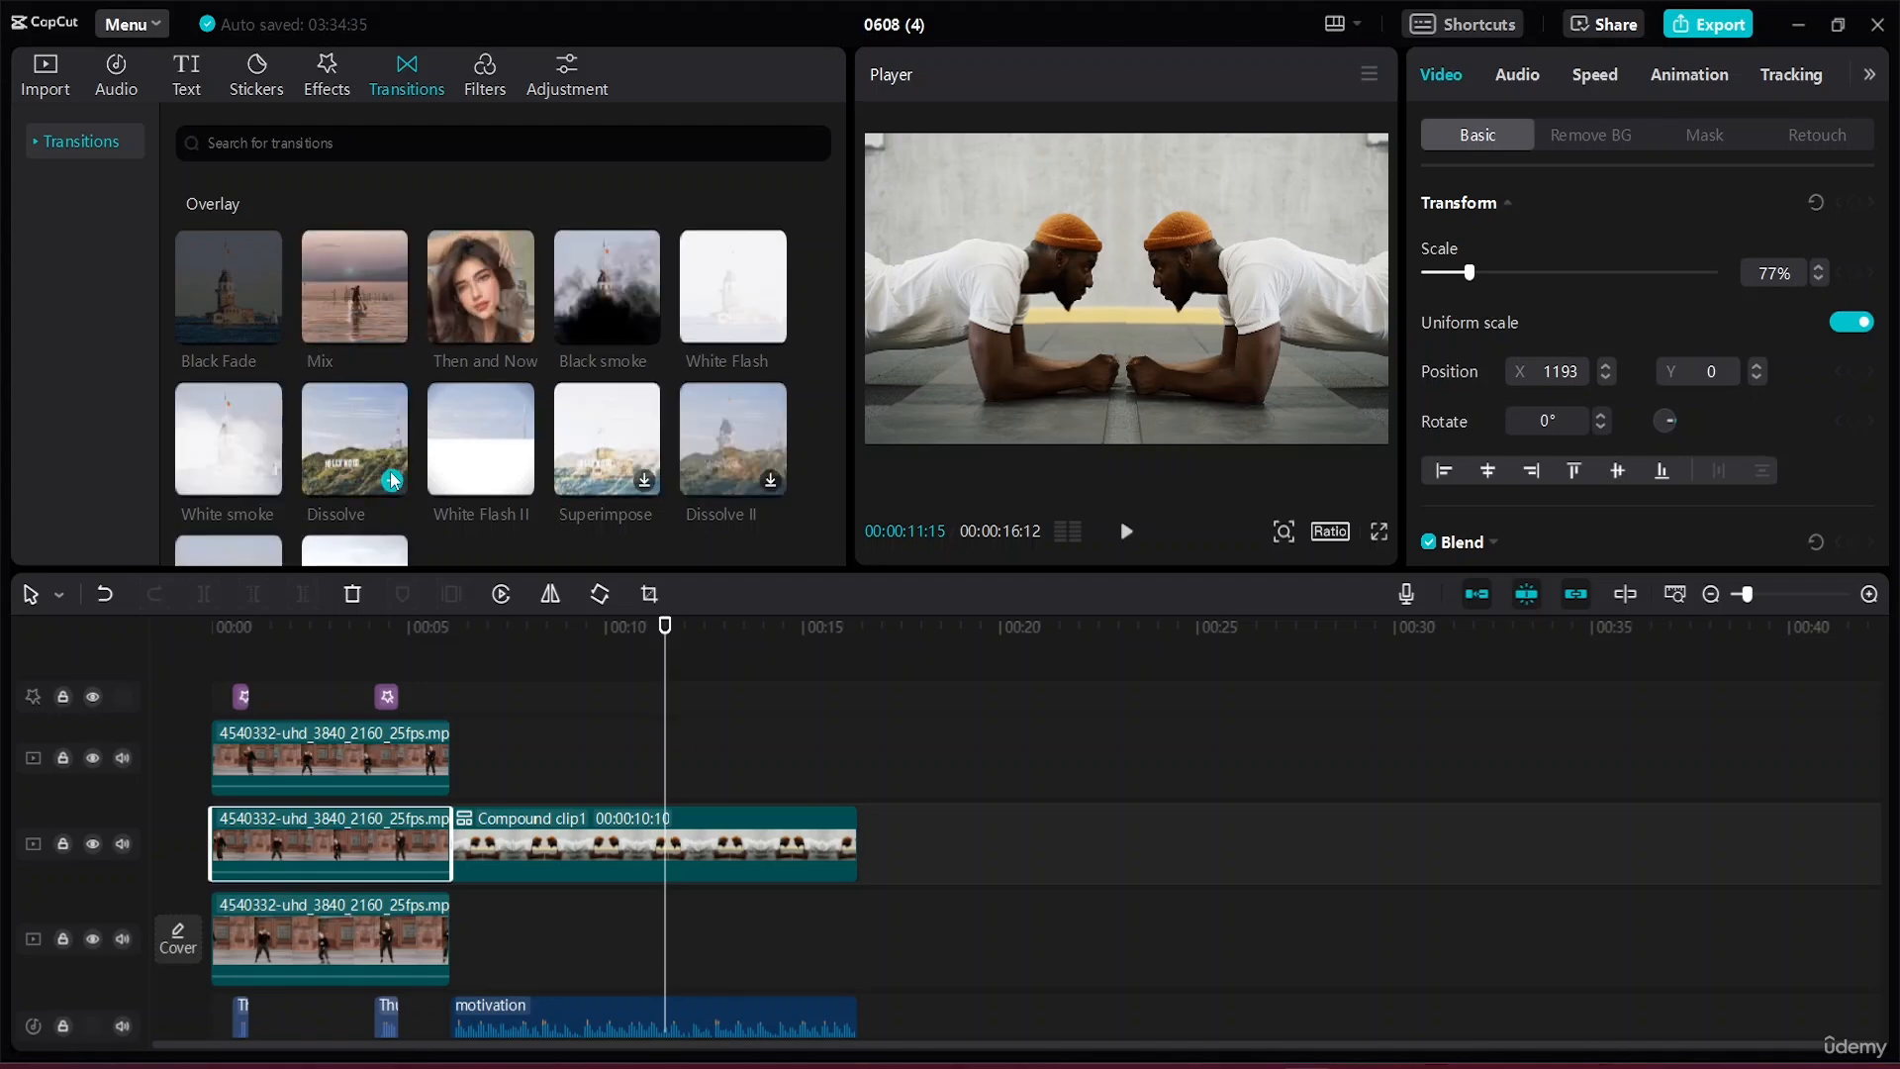
{"action": "left_click", "coordinate": [392, 480]}
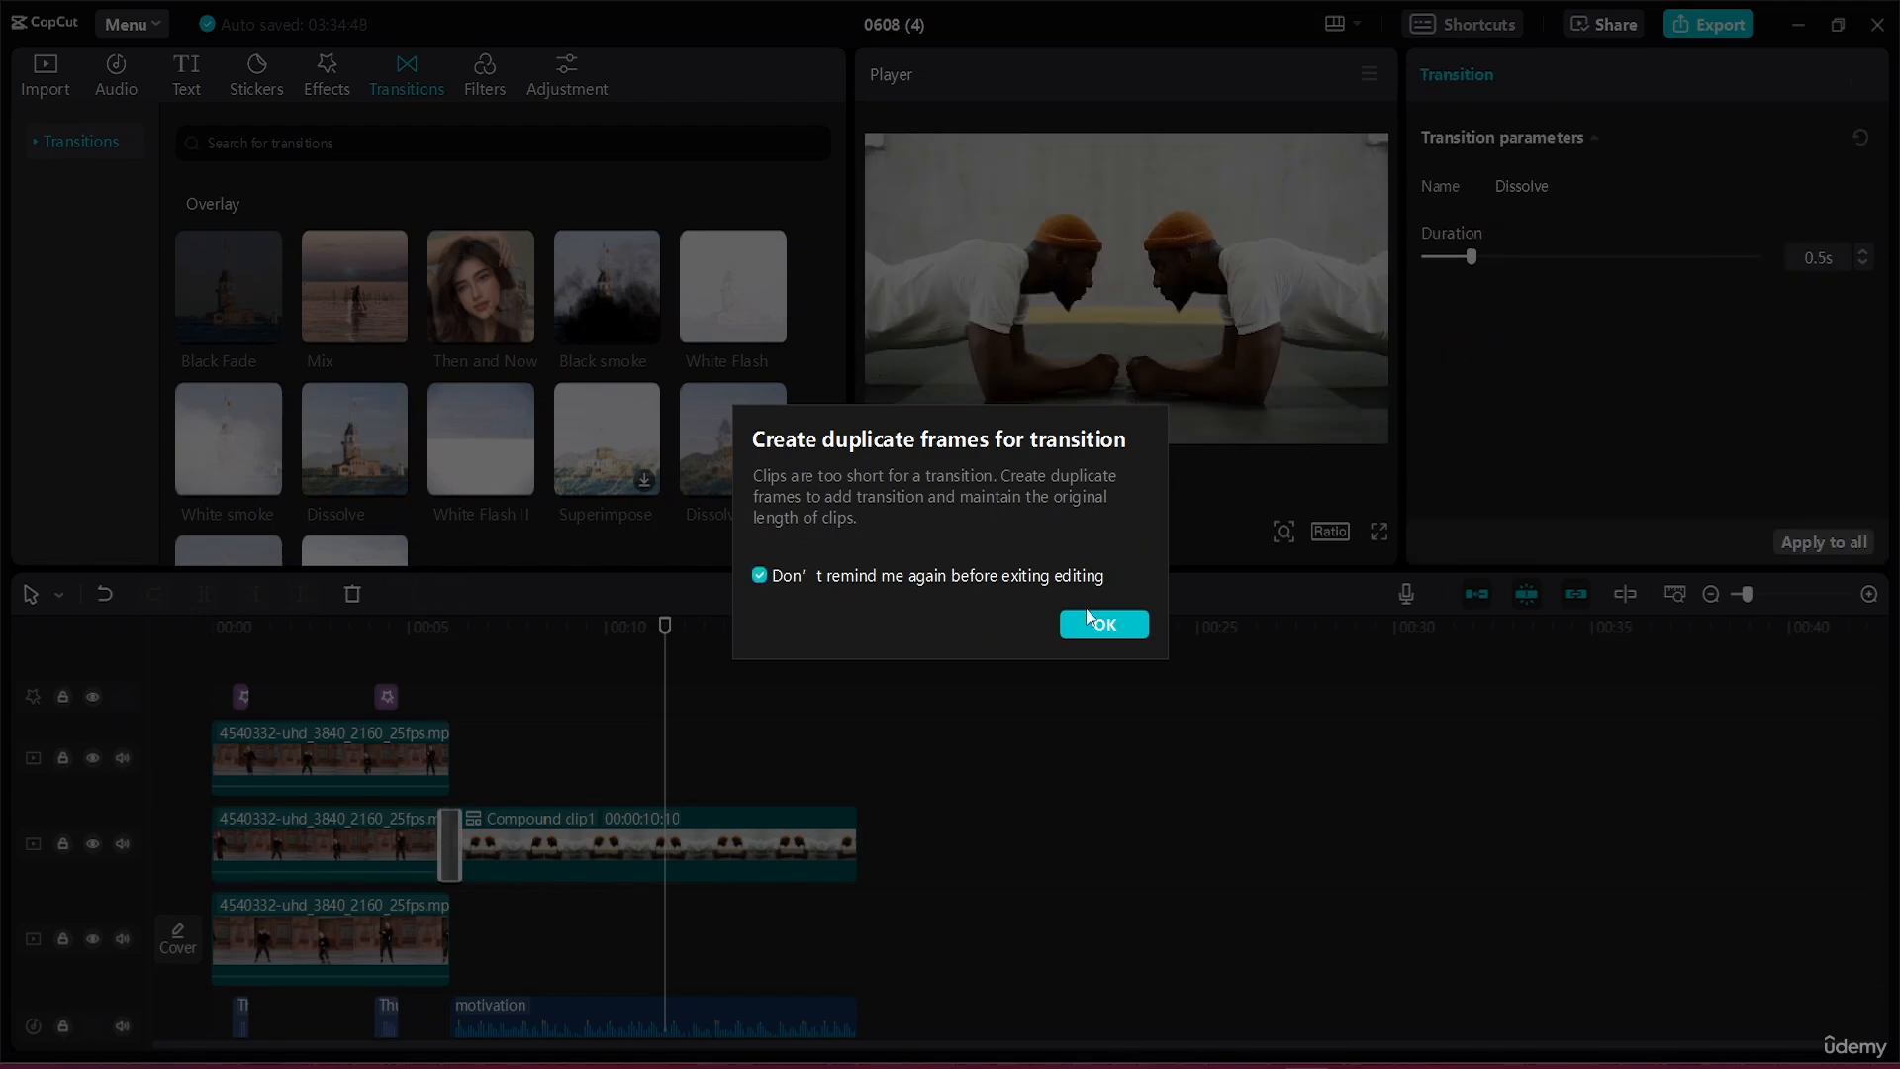
{"action": "left_click", "coordinate": [1140, 625]}
{"action": "left_click_drag", "start_coordinate": [355, 441], "coordinate": [426, 672]}
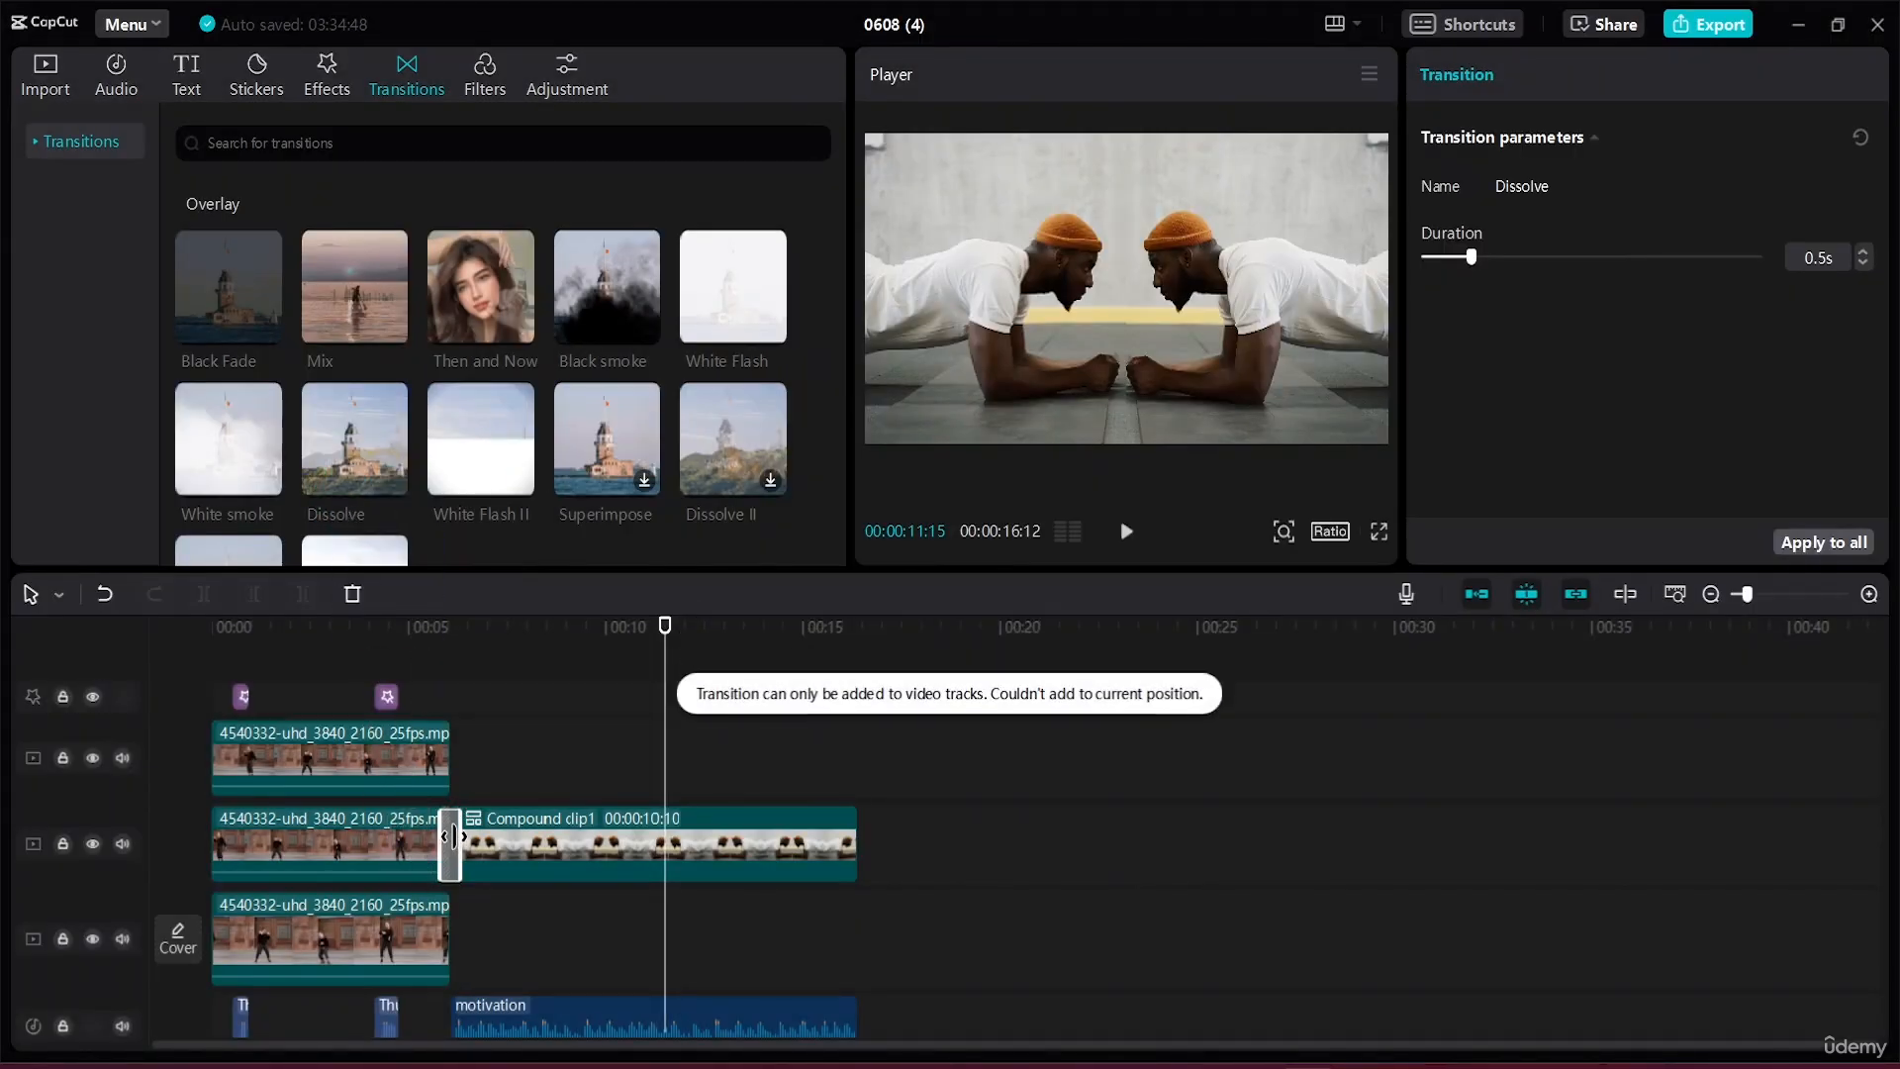
Lengthen the Dissolve transition's duration to 1.0 s.
{"action": "left_click_drag", "start_coordinate": [448, 838], "coordinate": [453, 838]}
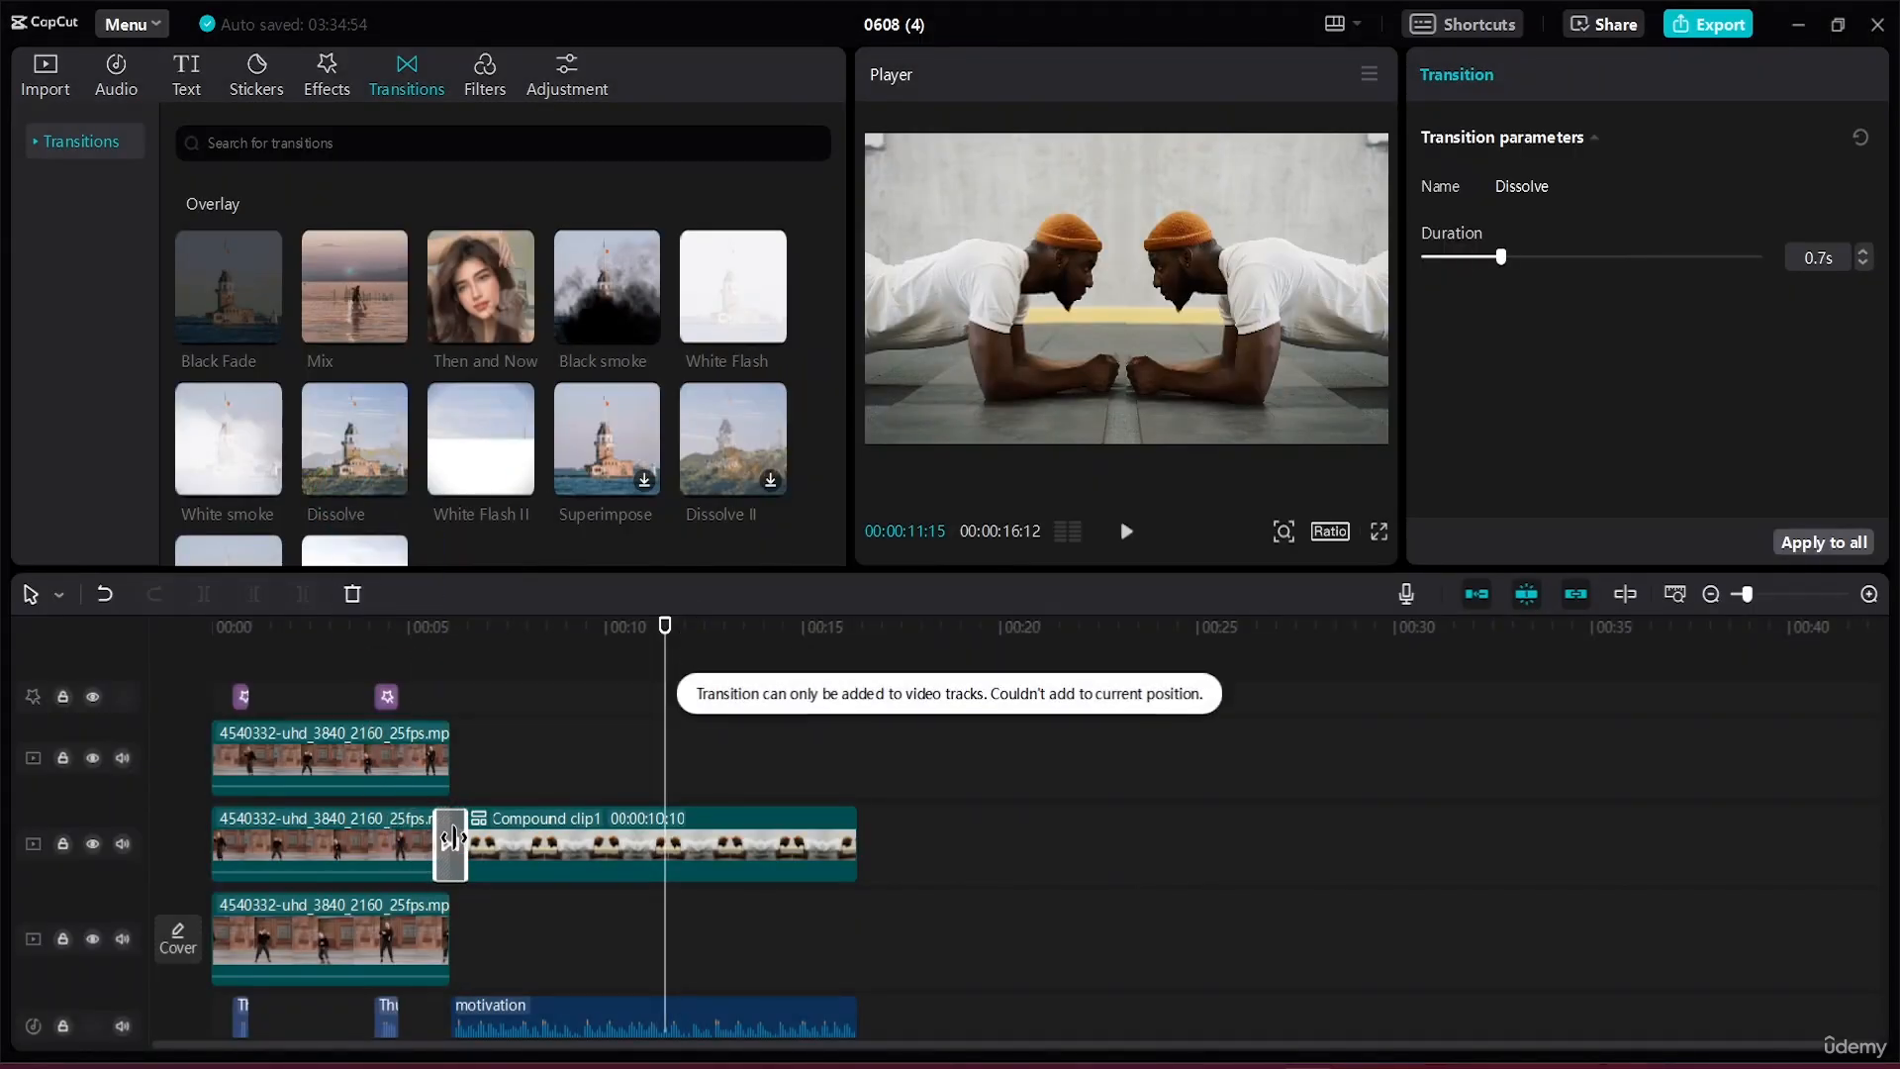
{"action": "left_click", "coordinate": [1865, 252]}
{"action": "left_click", "coordinate": [1864, 252]}
{"action": "left_click", "coordinate": [1864, 252]}
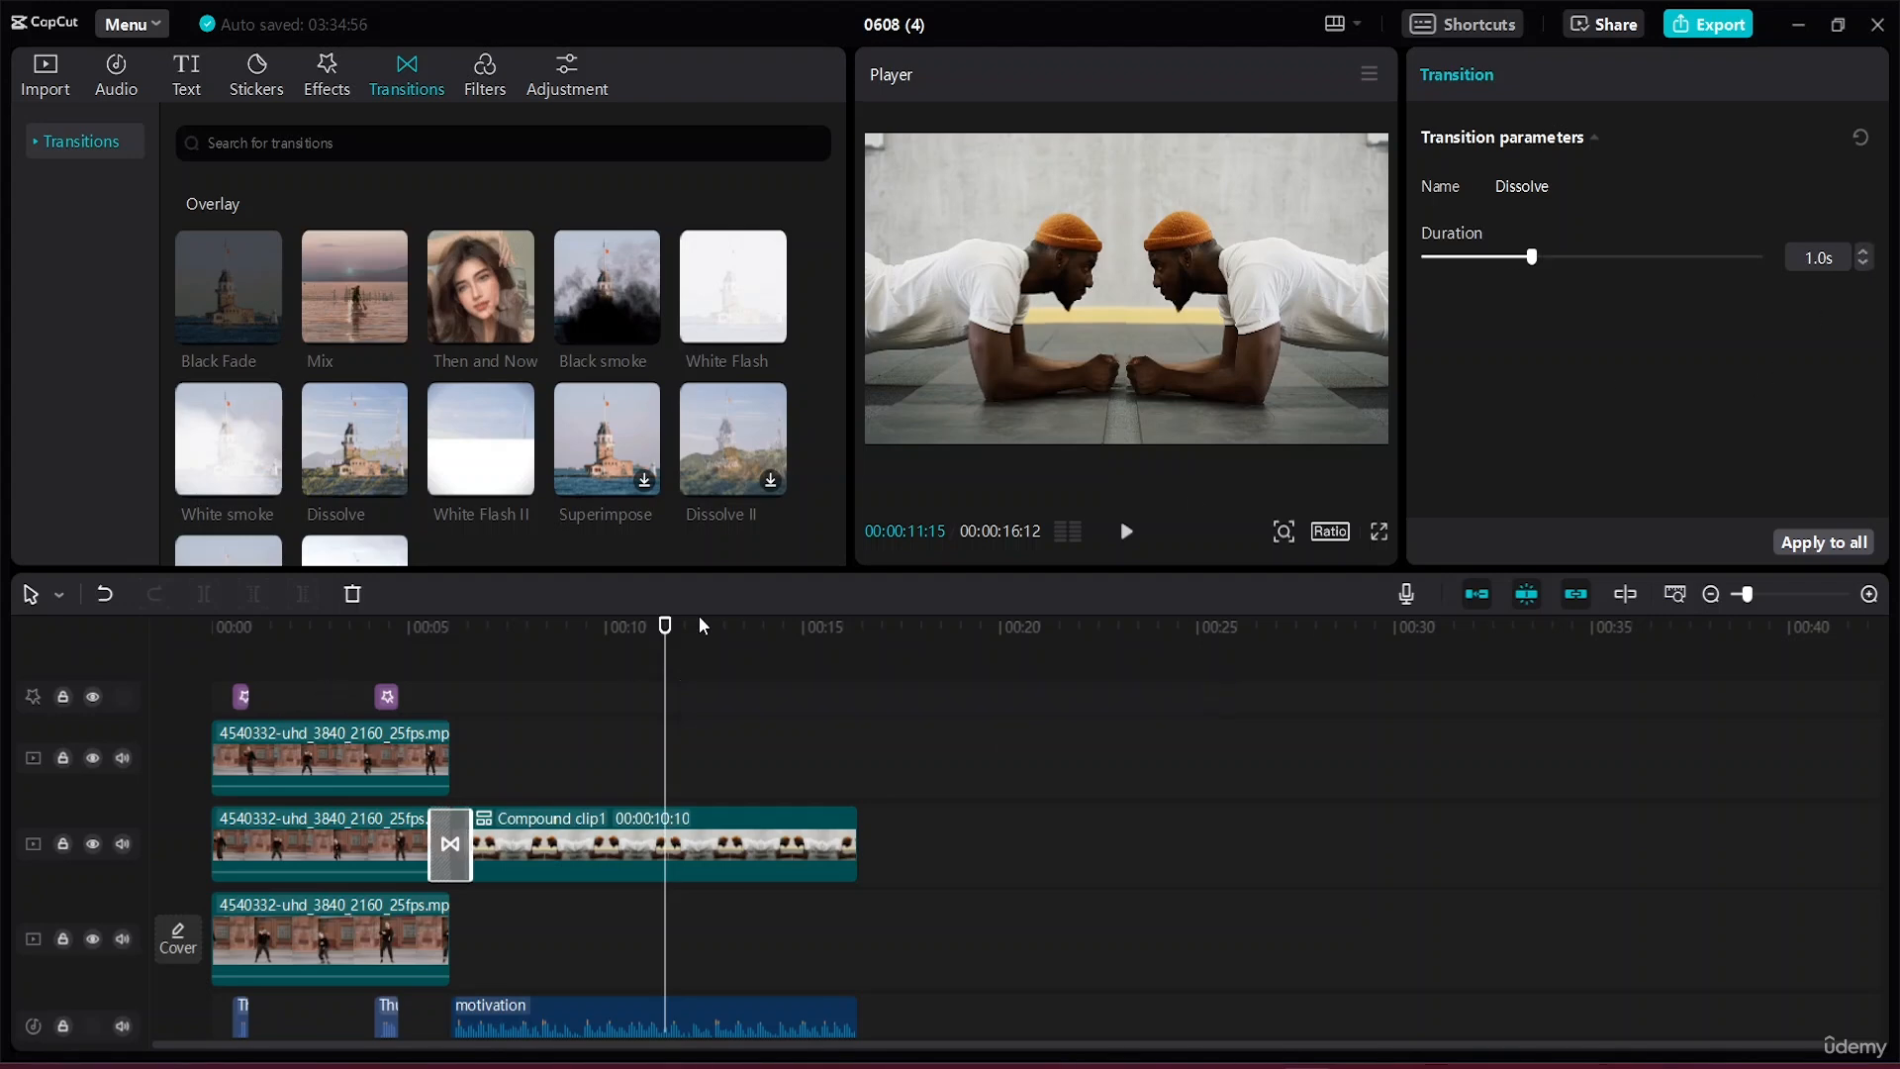
Play the sequence from 00:00:04:04 through the Dissolve transition into the plank section.
{"action": "left_click_drag", "start_coordinate": [658, 633], "coordinate": [379, 656]}
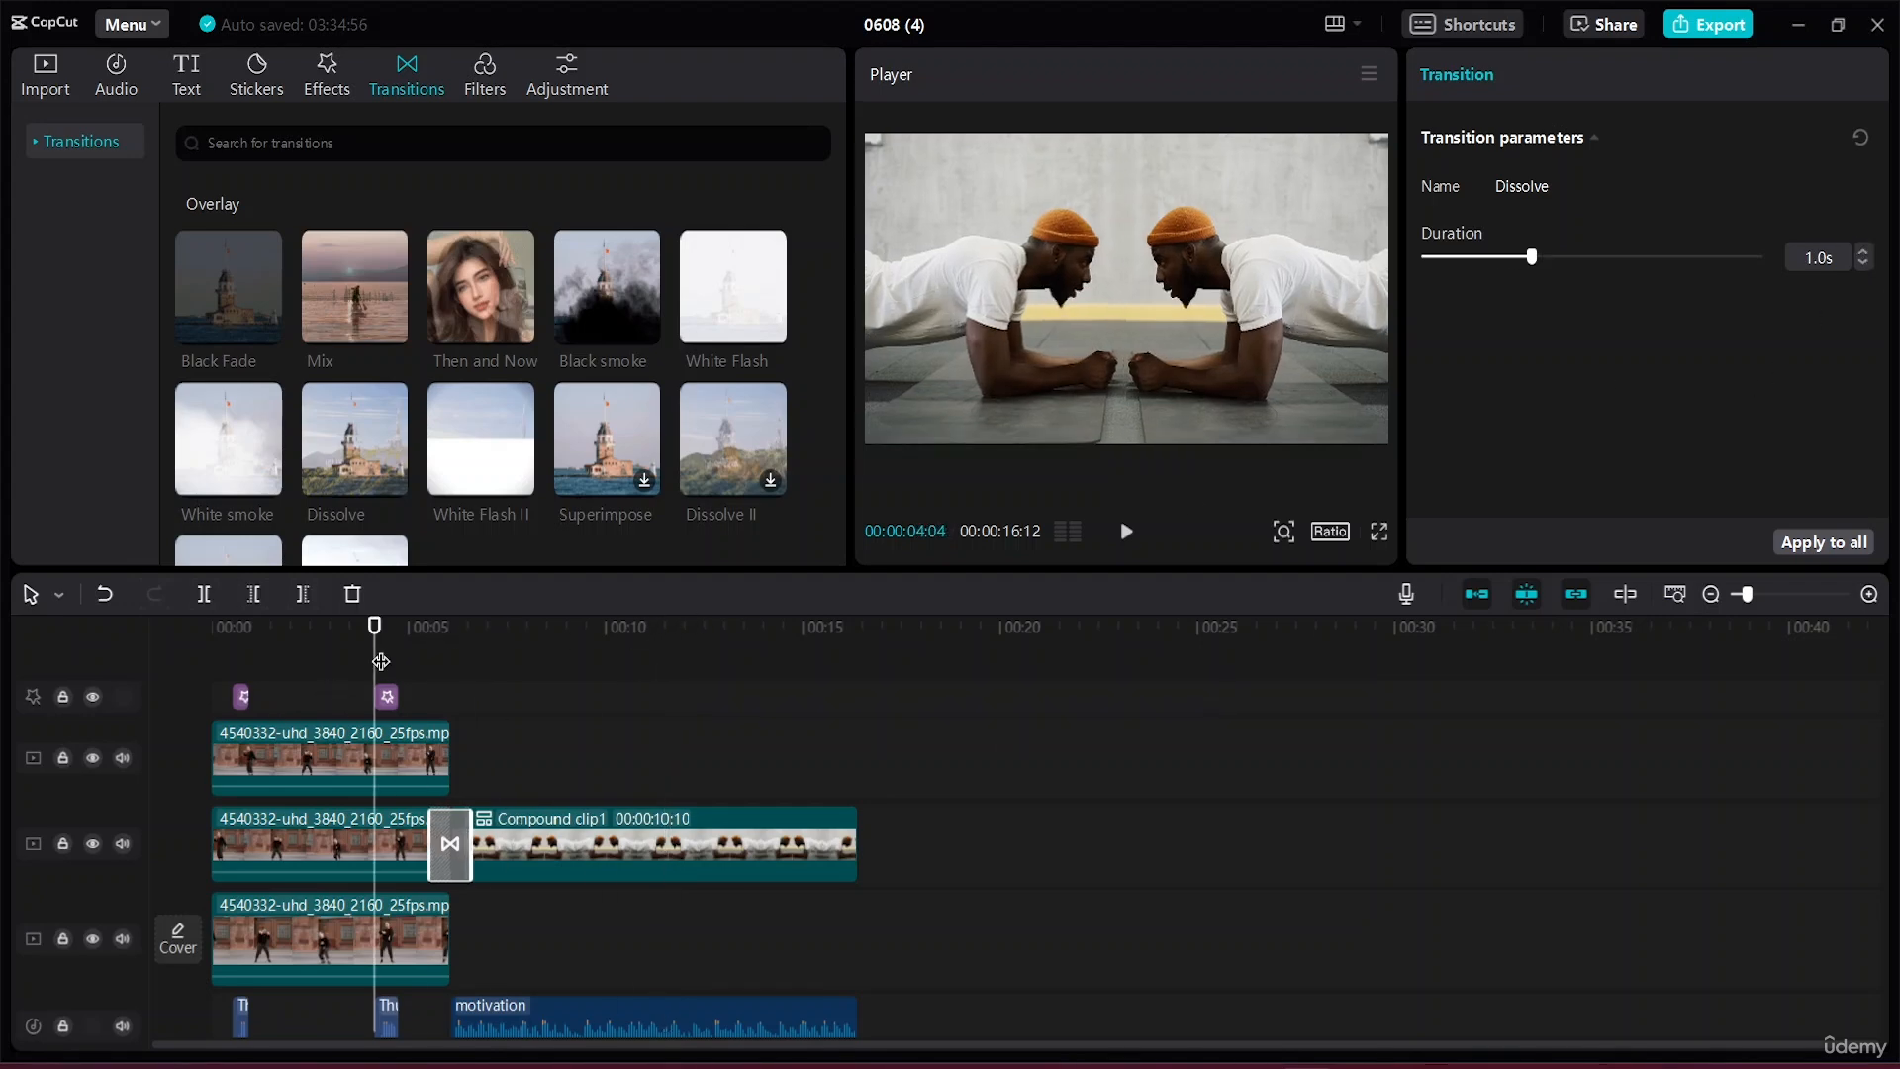
{"action": "key", "text": "space"}
{"action": "key", "text": "space"}
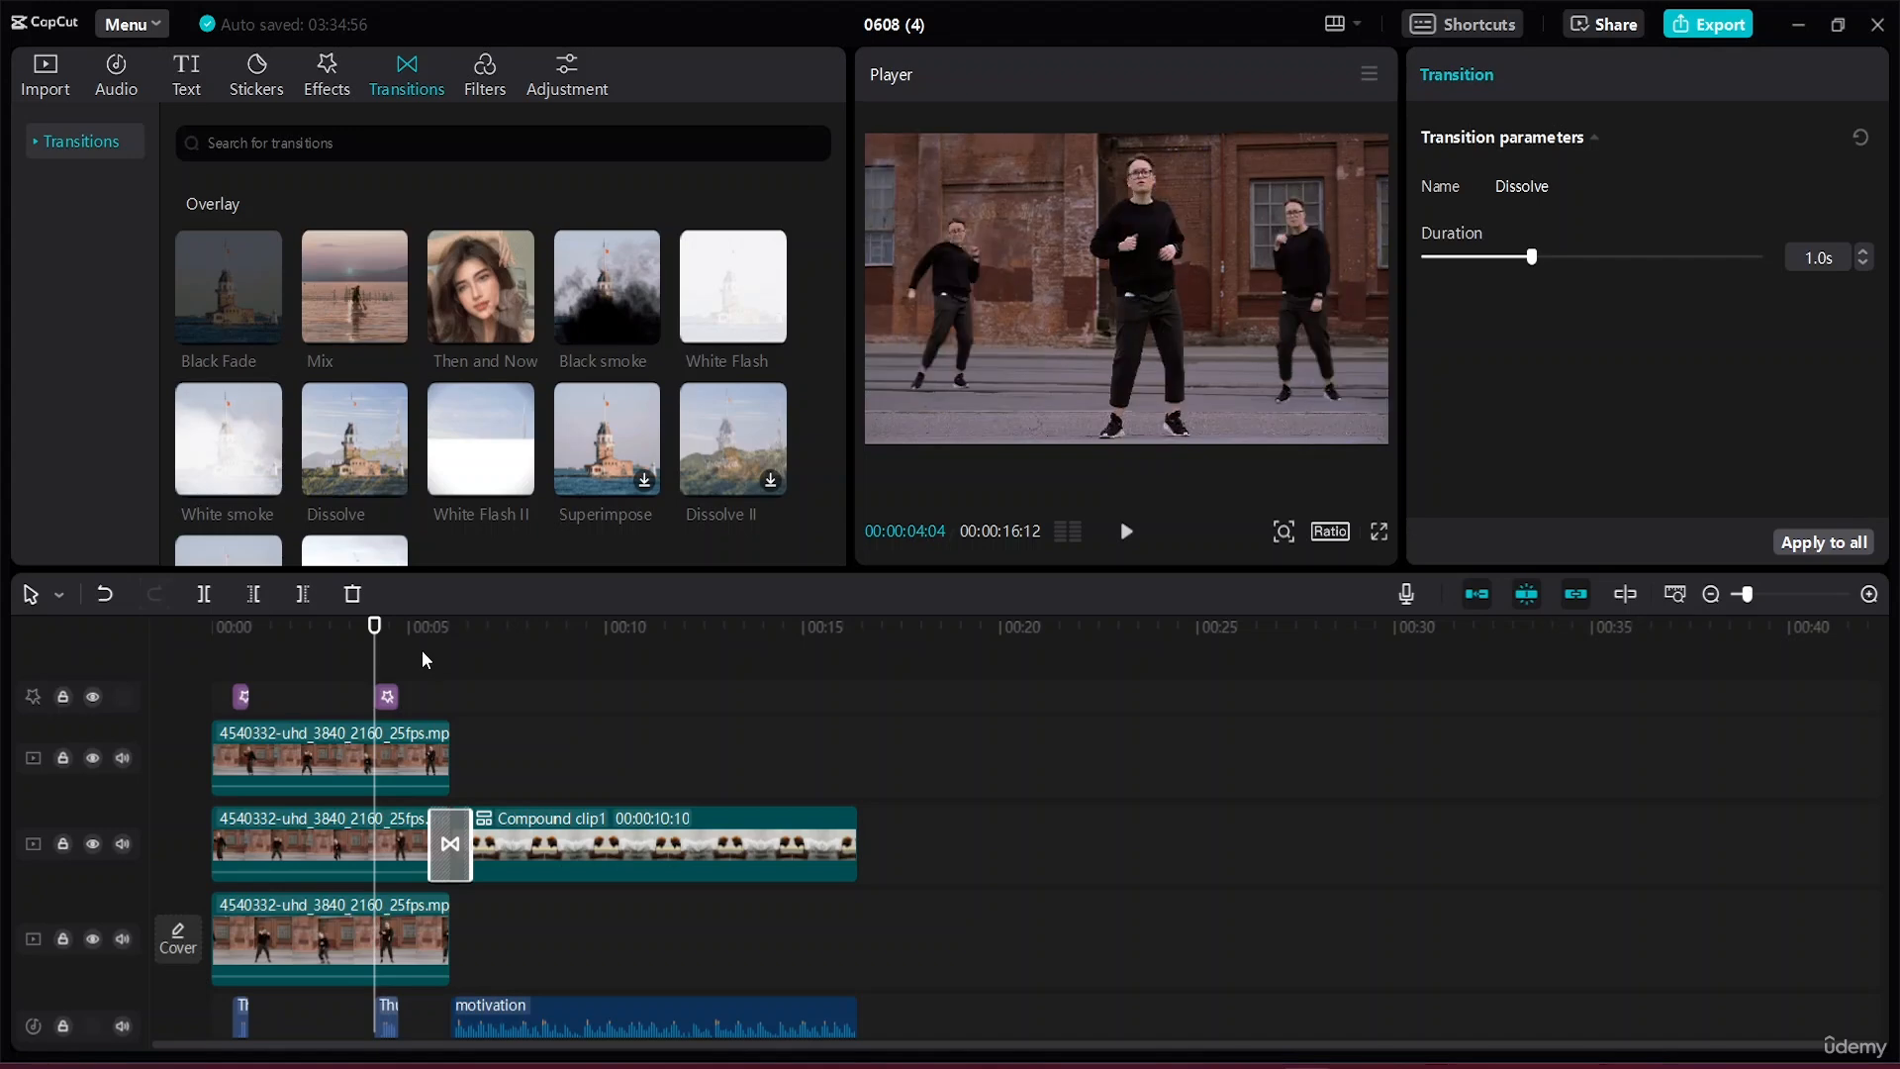
{"action": "key", "text": "space"}
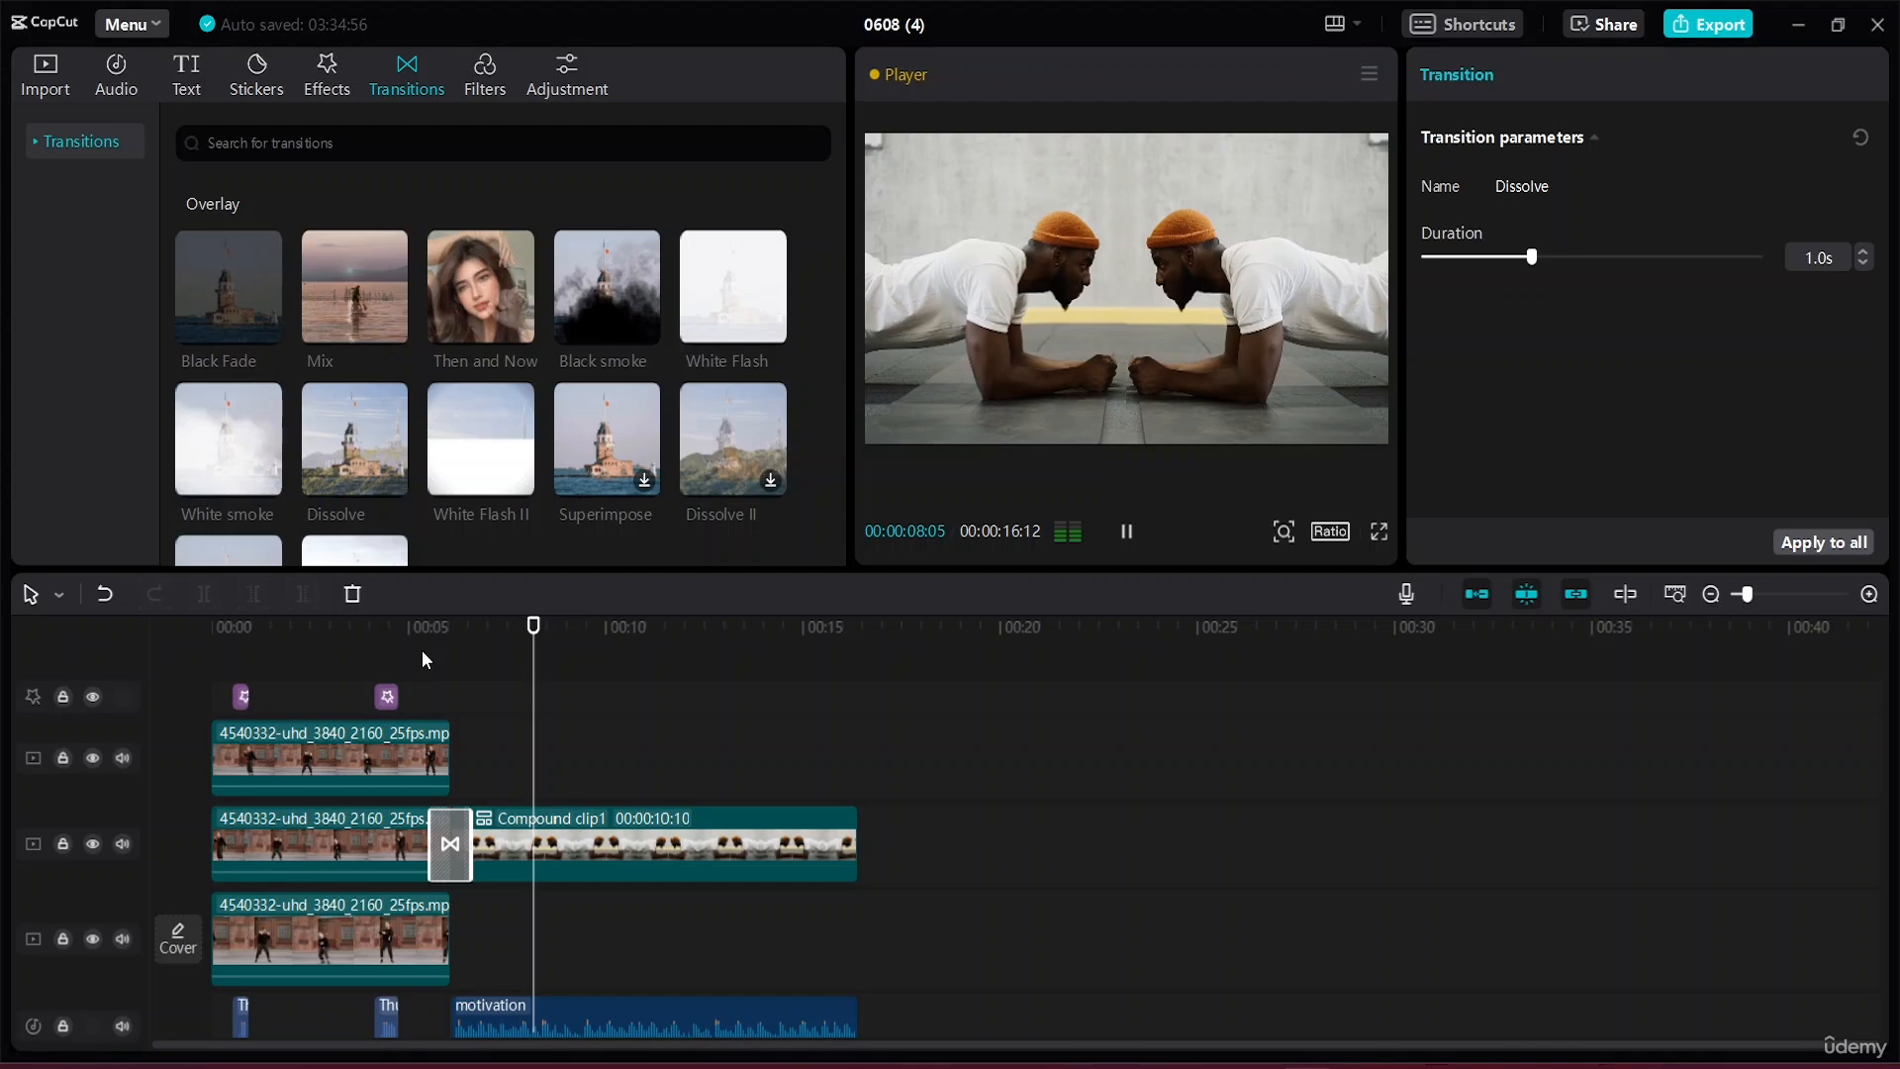
{"action": "key", "text": "space"}
{"action": "left_click", "coordinate": [870, 716]}
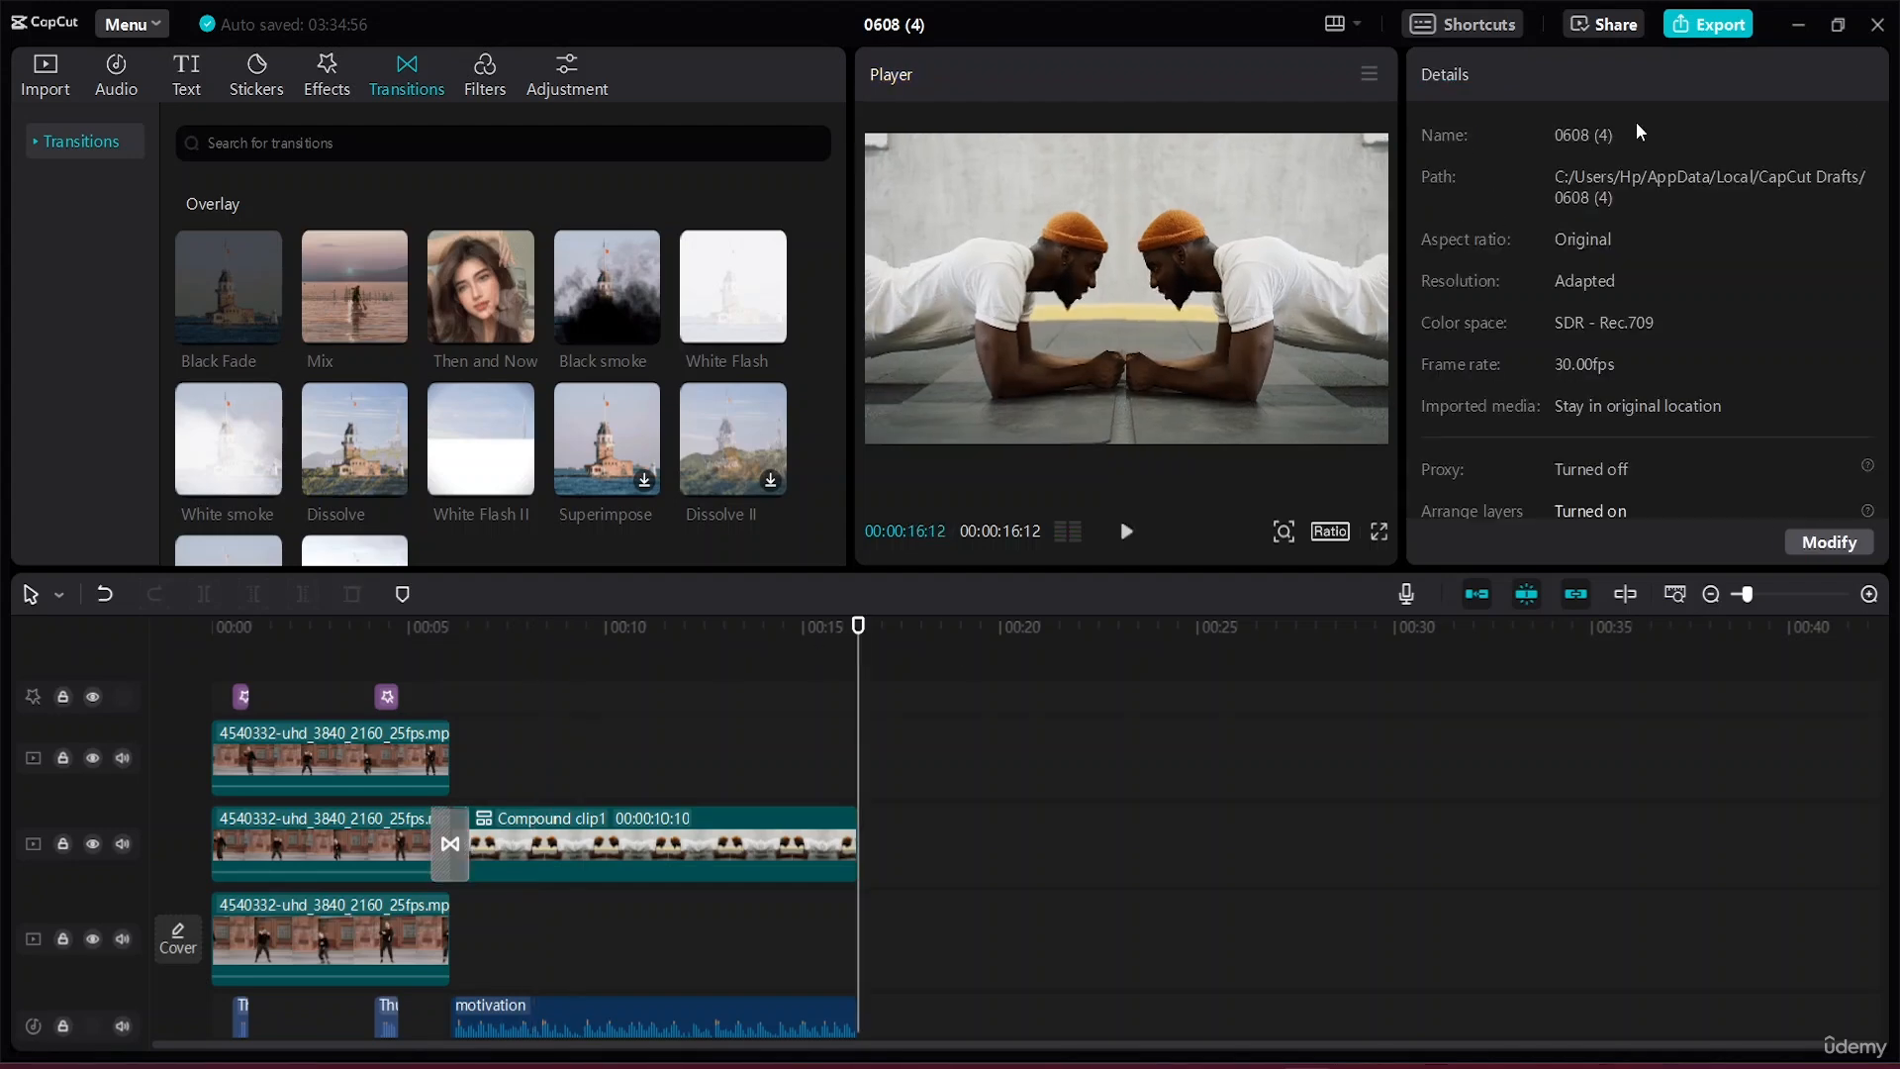
Export the video under the name Clonning at 1080P, mp4, 30fps, and dismiss the sharing options.
{"action": "left_click", "coordinate": [1734, 31]}
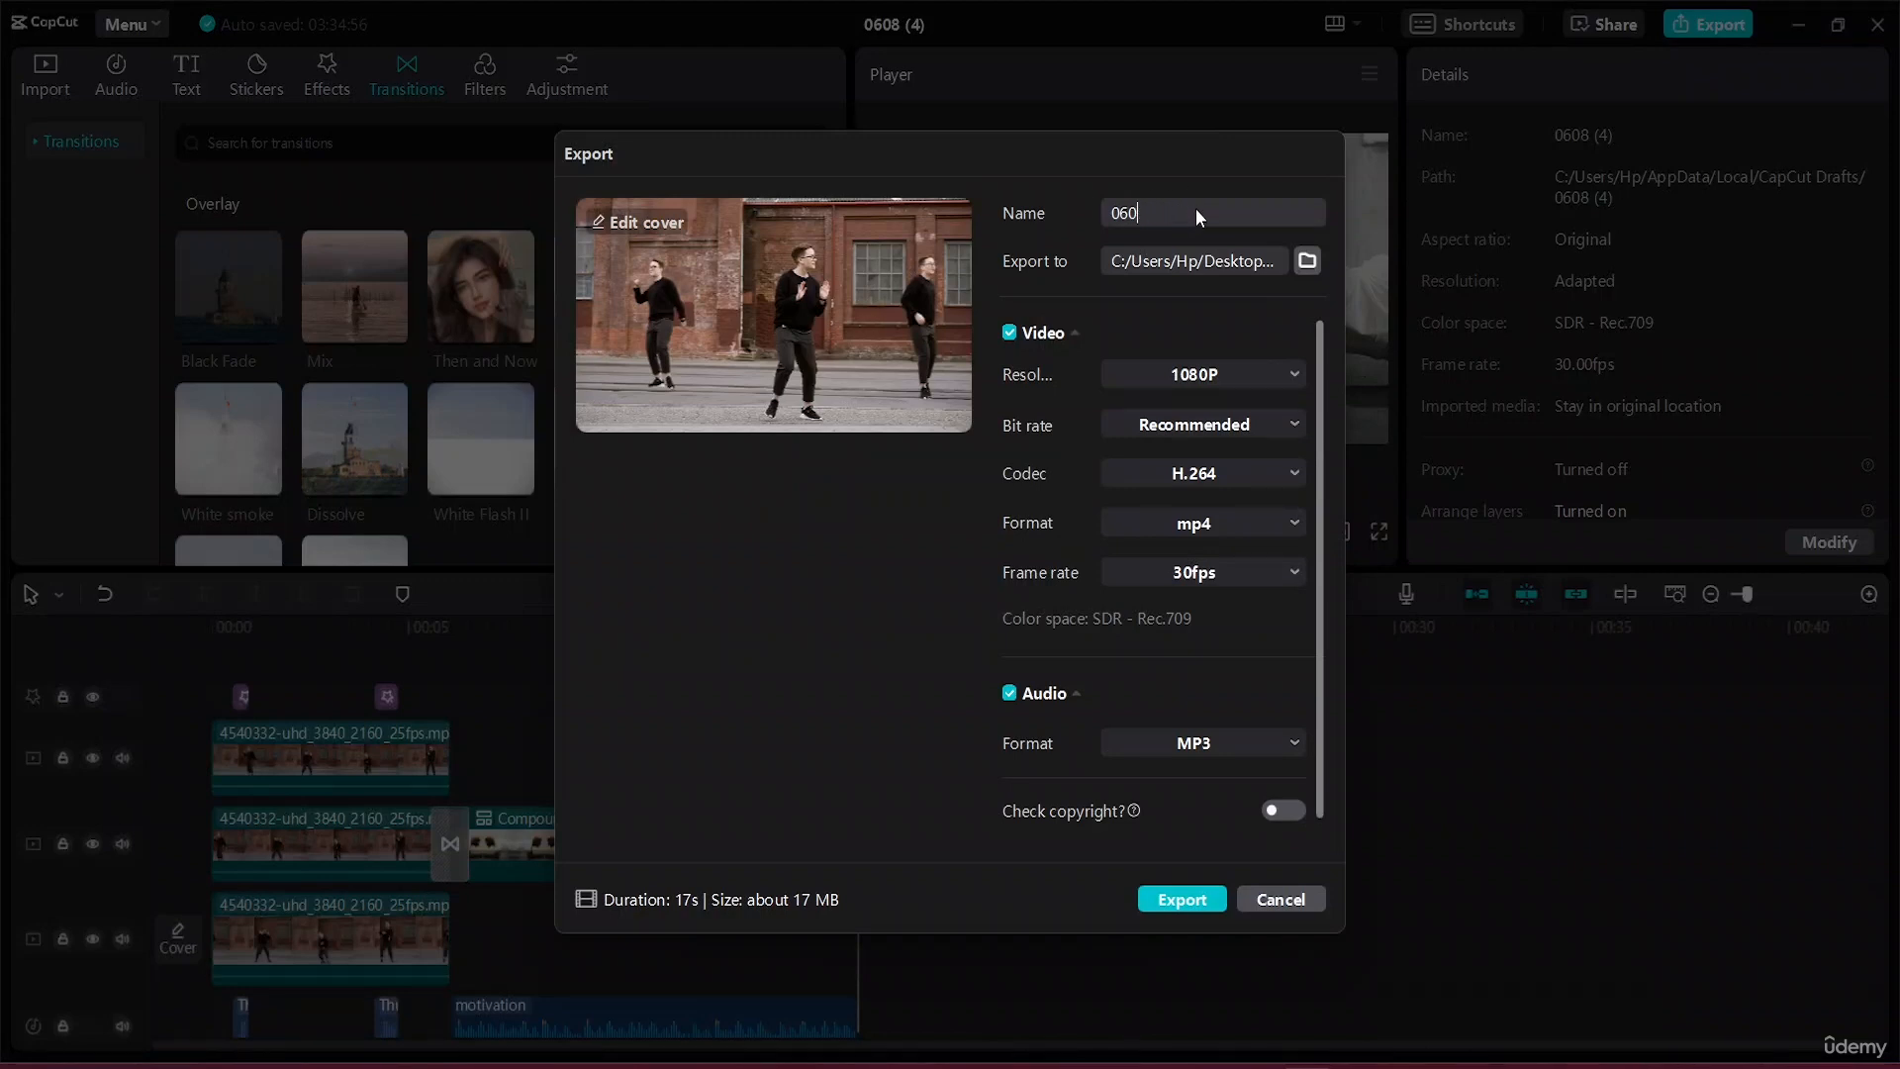
{"action": "key", "text": "BackSpace"}
{"action": "key", "text": "BackSpace"}
{"action": "key", "text": "BackSpace"}
{"action": "type", "text": "Clo"}
{"action": "left_click", "coordinate": [1166, 900]}
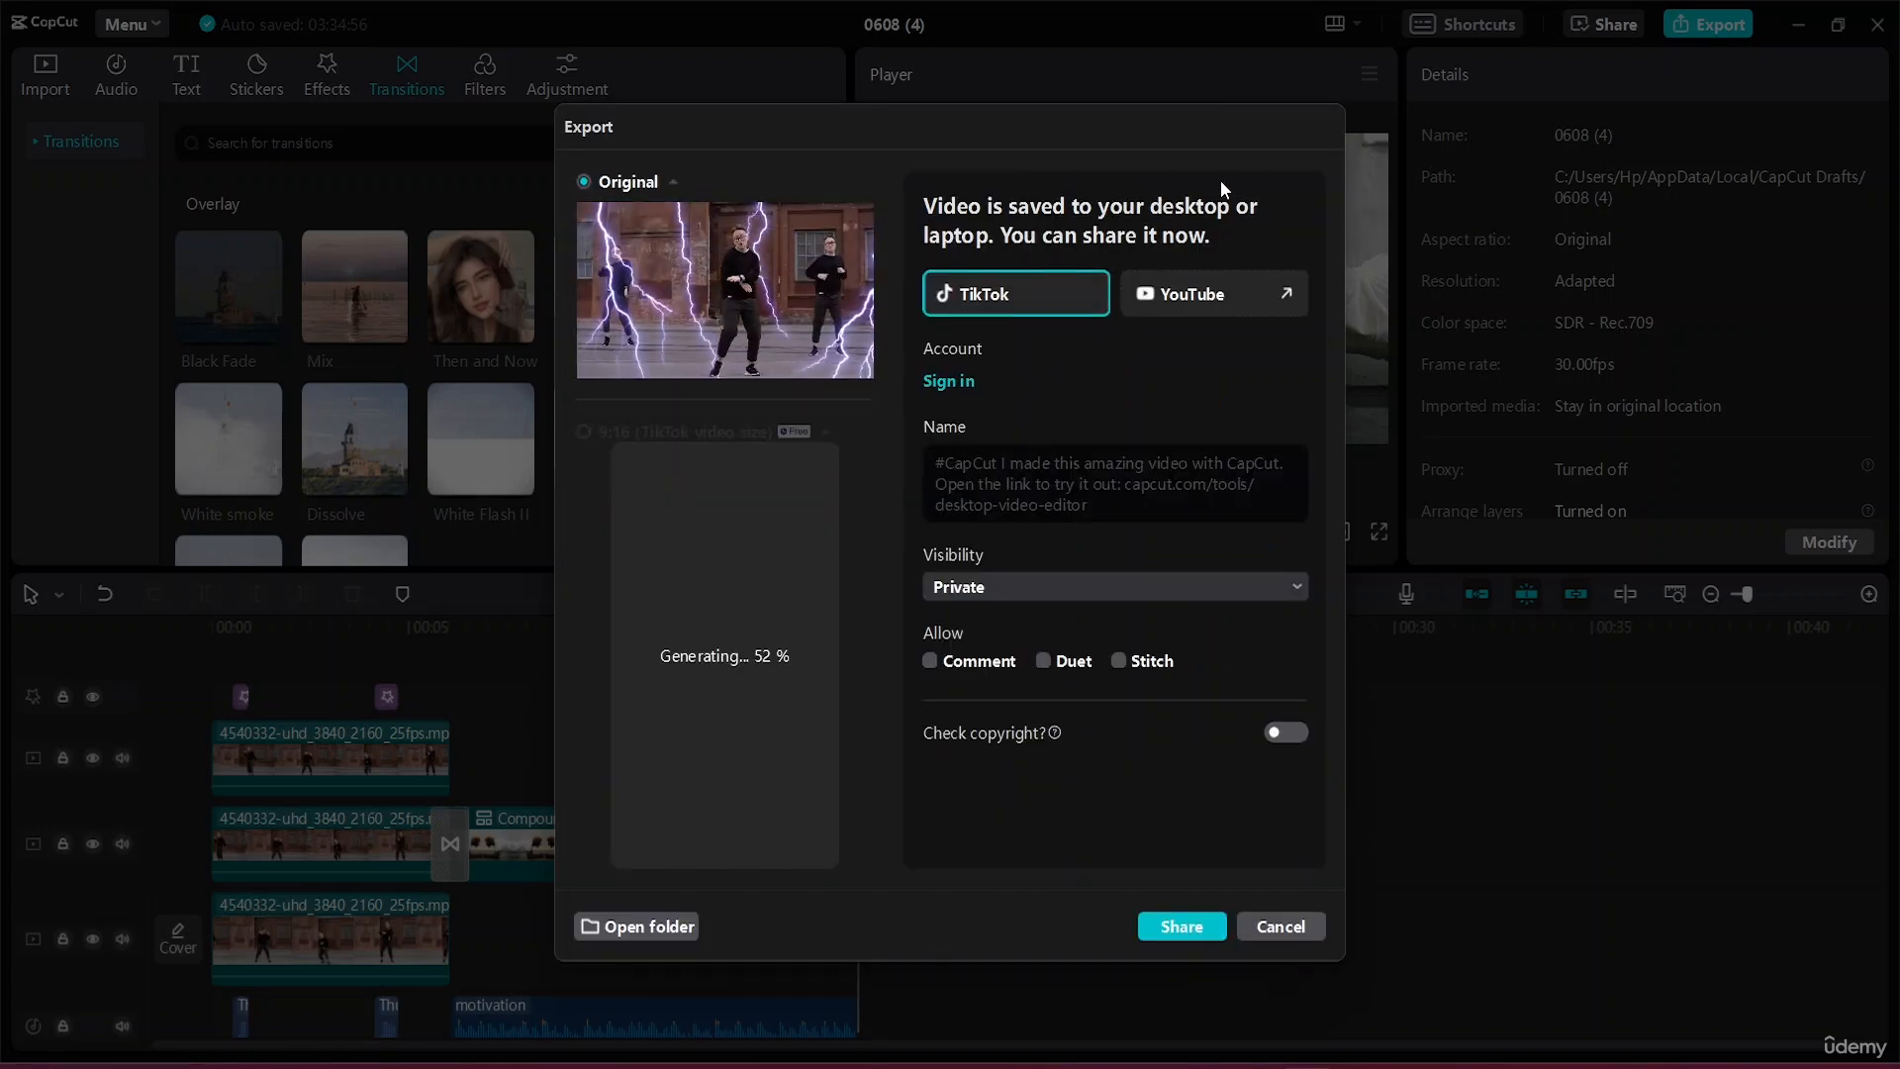
{"action": "left_click", "coordinate": [1297, 929]}
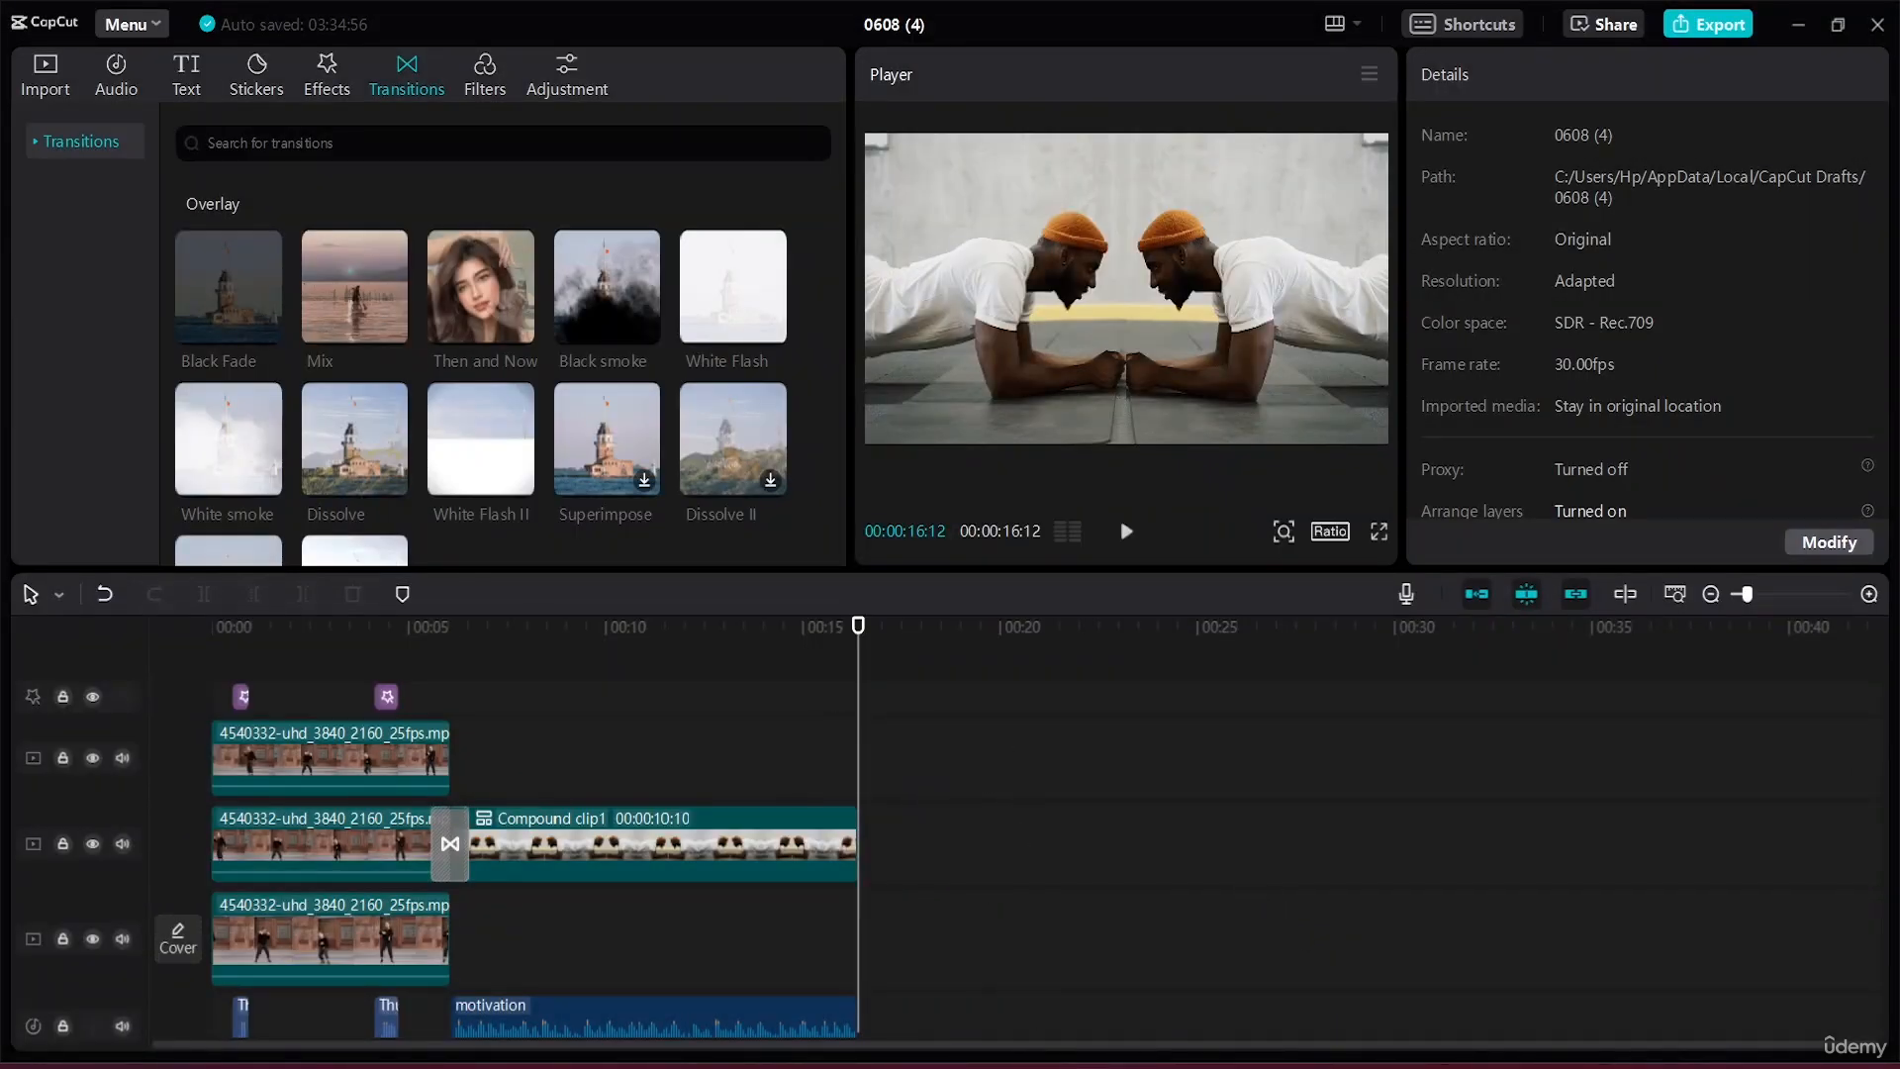
Switch to File Explorer and open the Clonning folder in the Desktop's Advanced Capcut for Video Editing Resource File folder, showing its files as icons.
{"action": "key", "text": "super+e"}
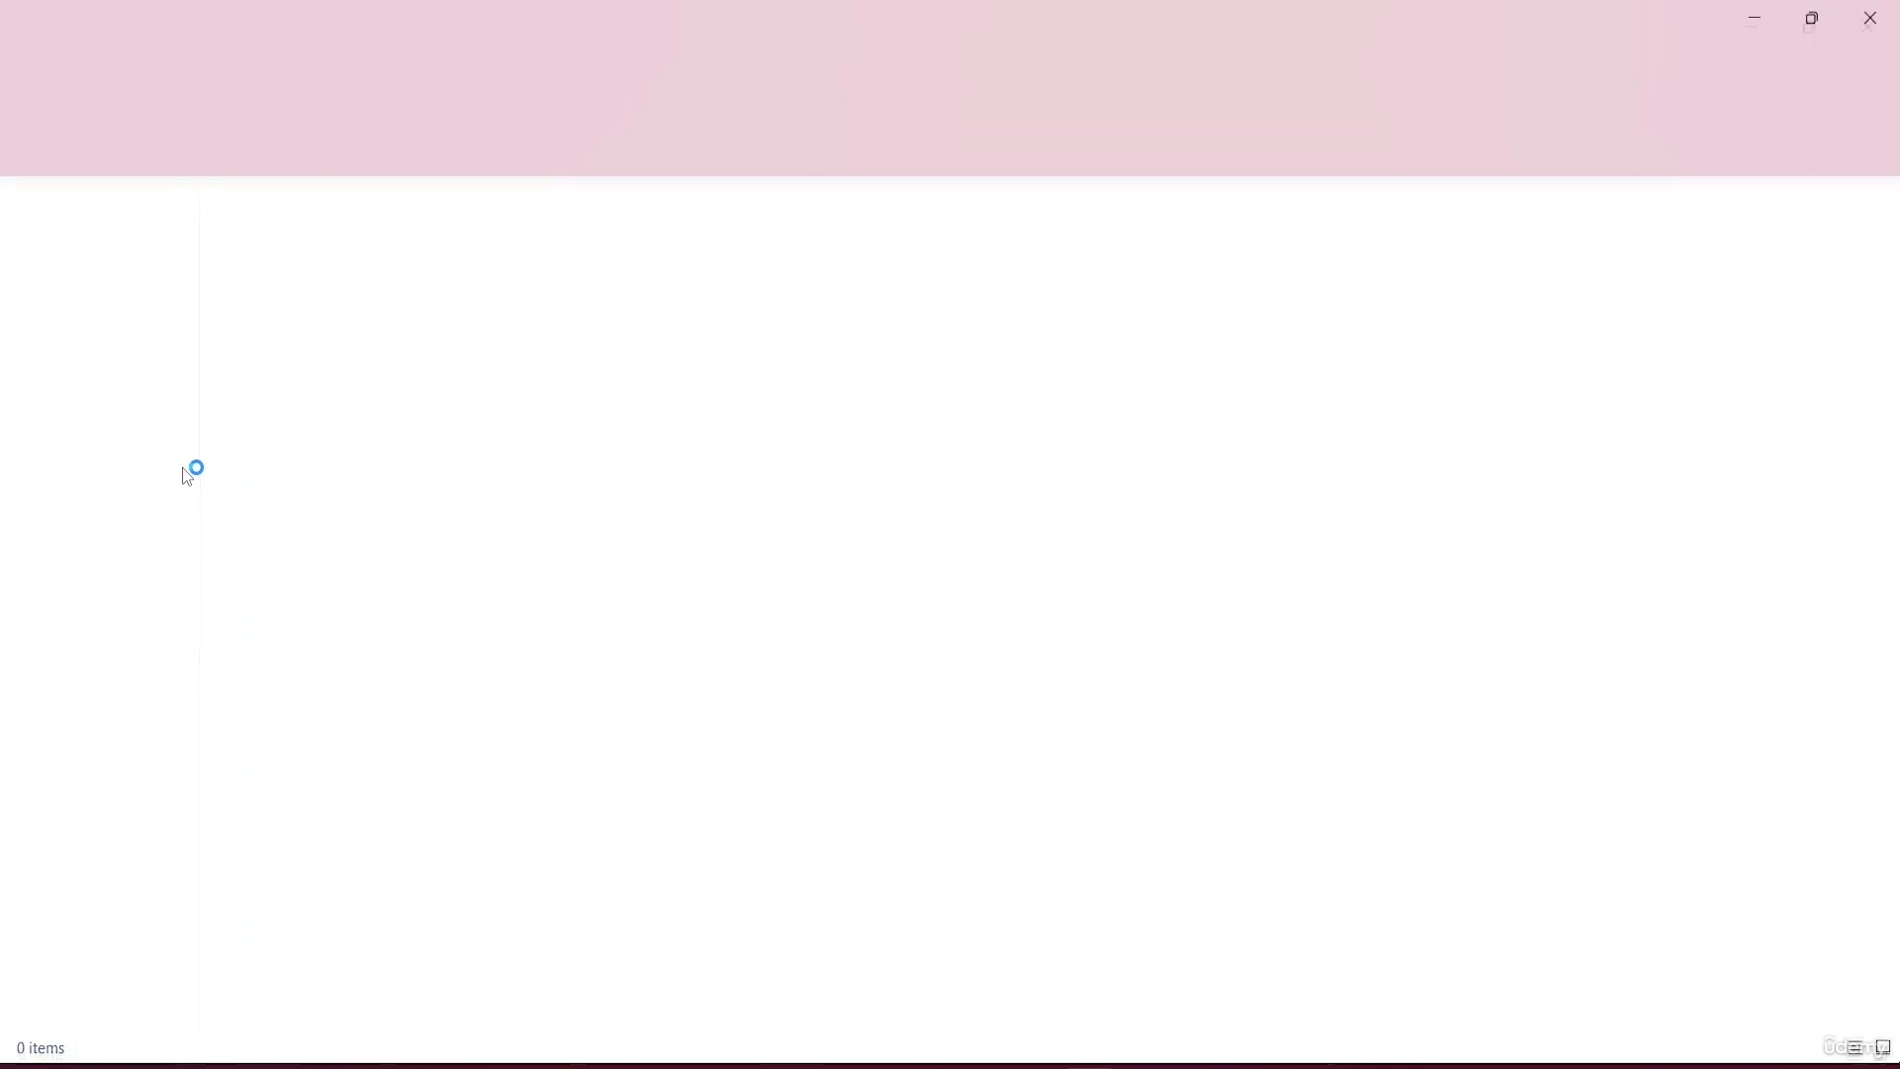
{"action": "left_click", "coordinate": [93, 373]}
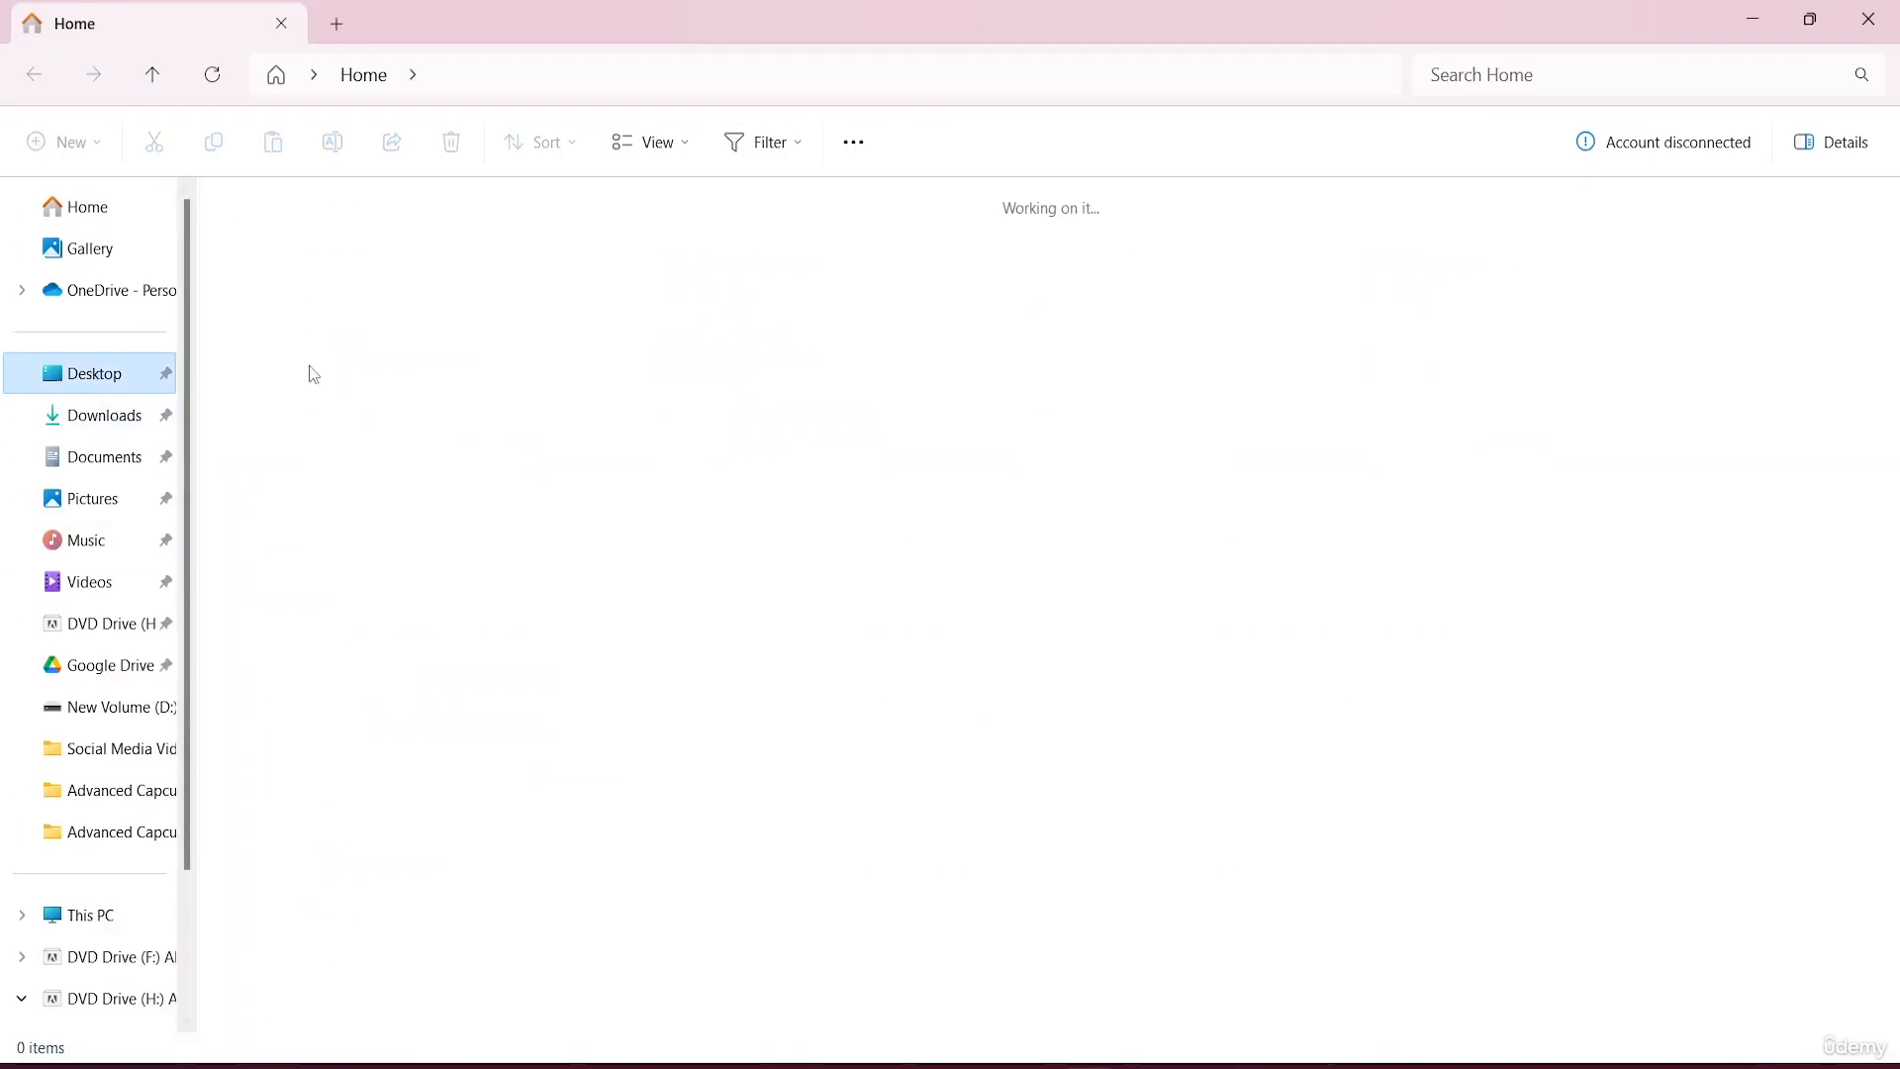
{"action": "double_click", "coordinate": [391, 309]}
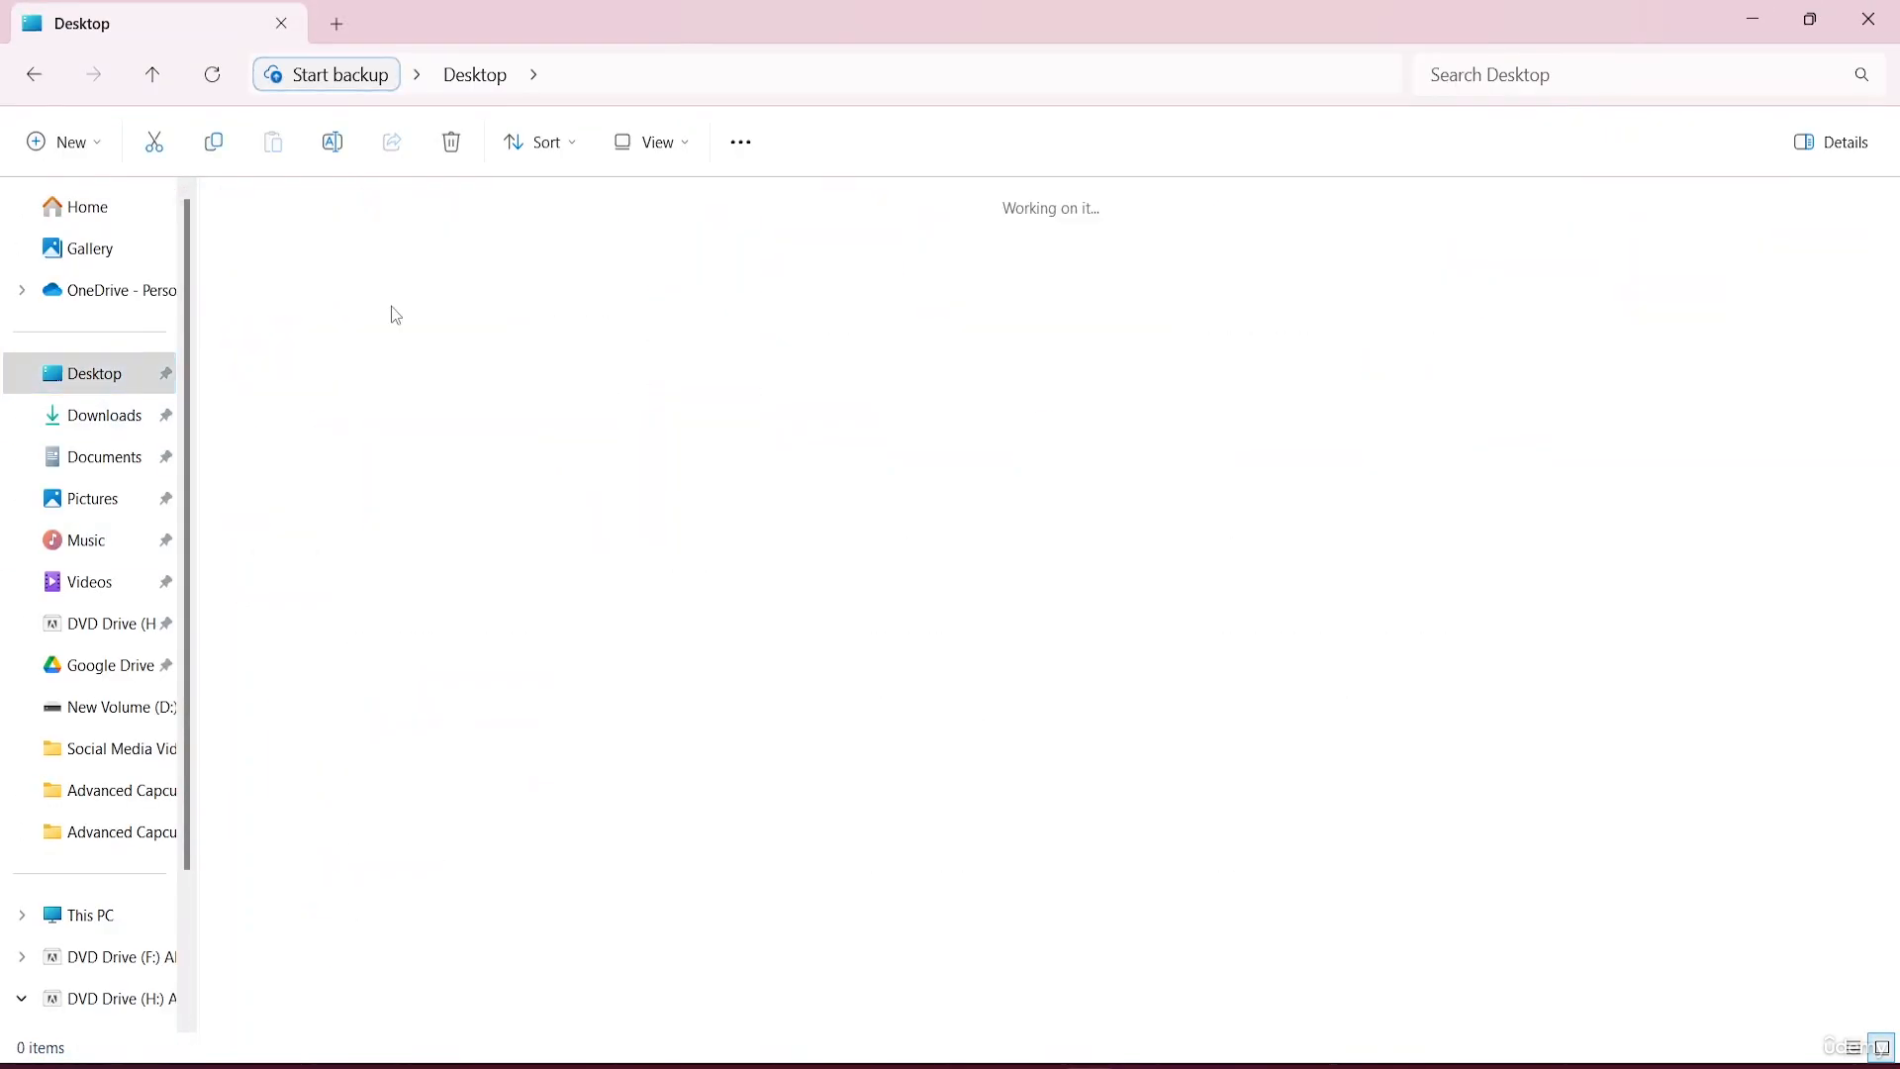
{"action": "double_click", "coordinate": [412, 289]}
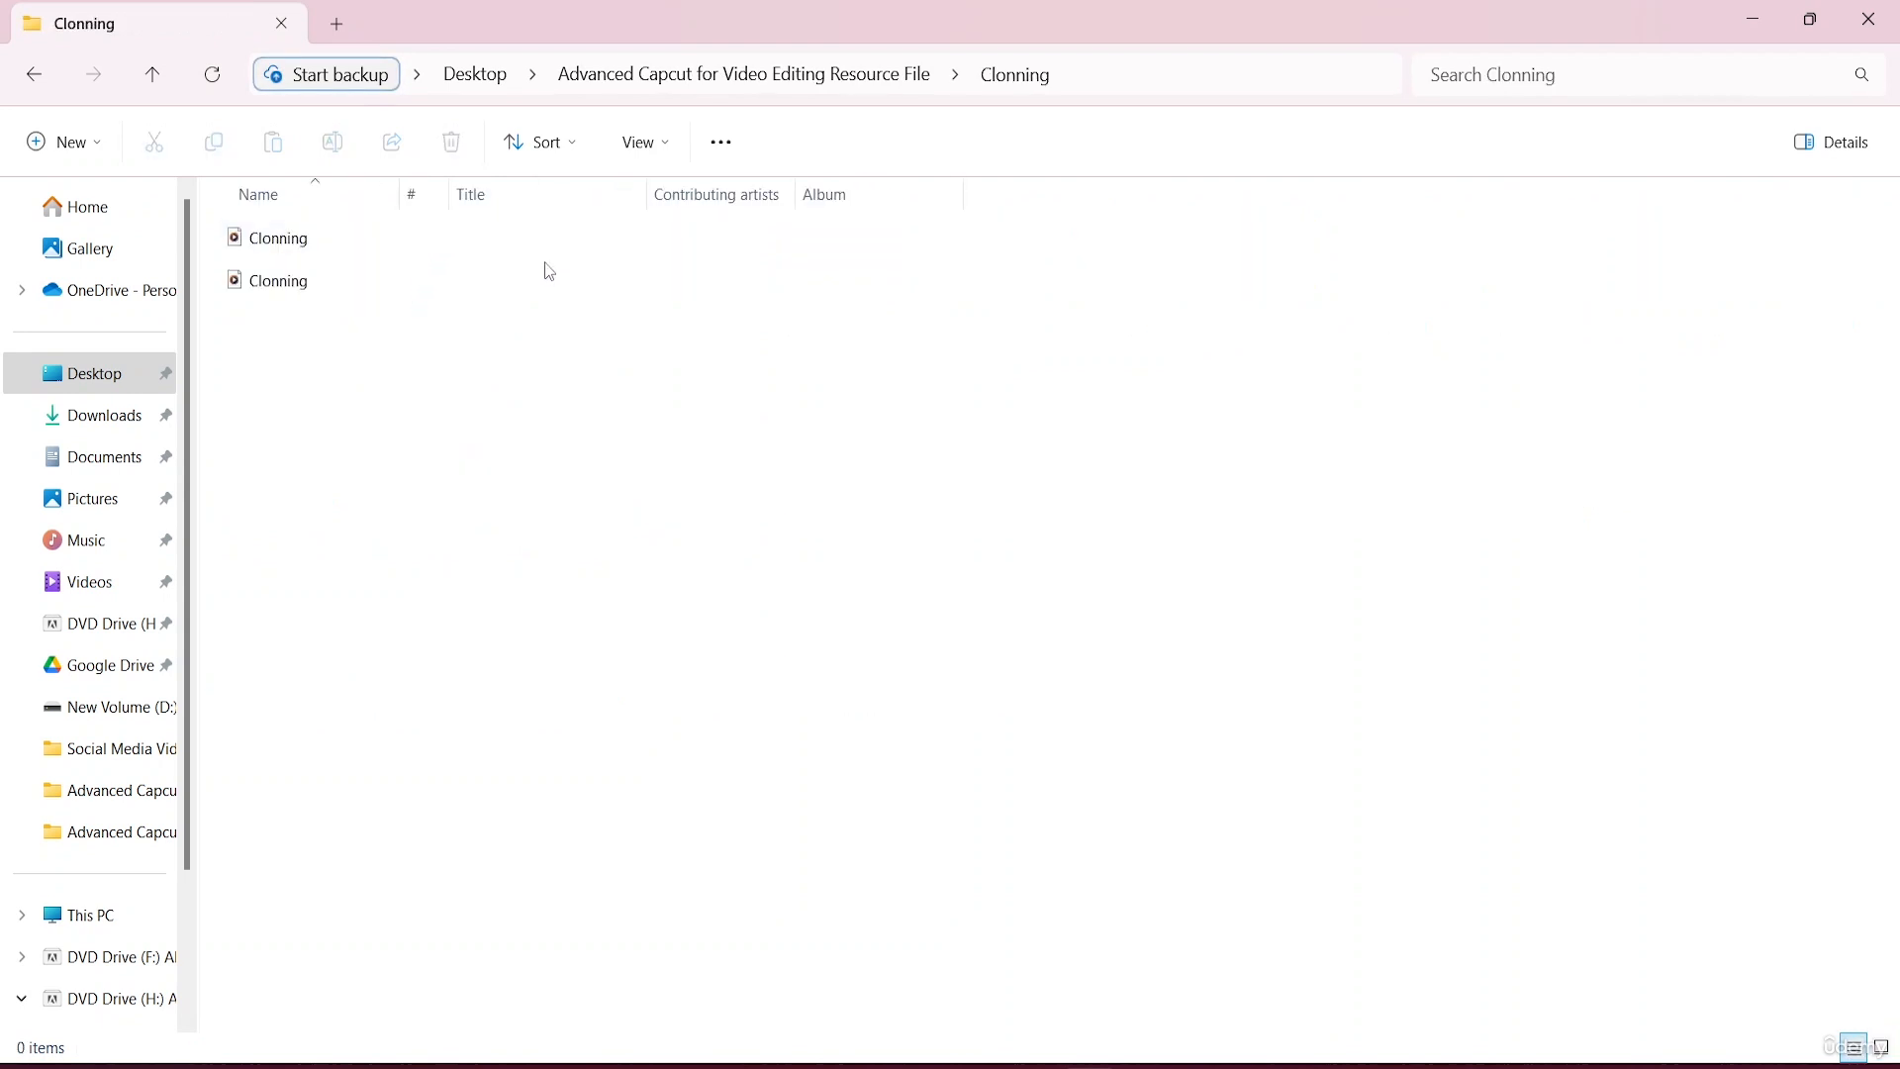
{"action": "left_click", "coordinate": [645, 141]}
{"action": "left_click", "coordinate": [658, 253]}
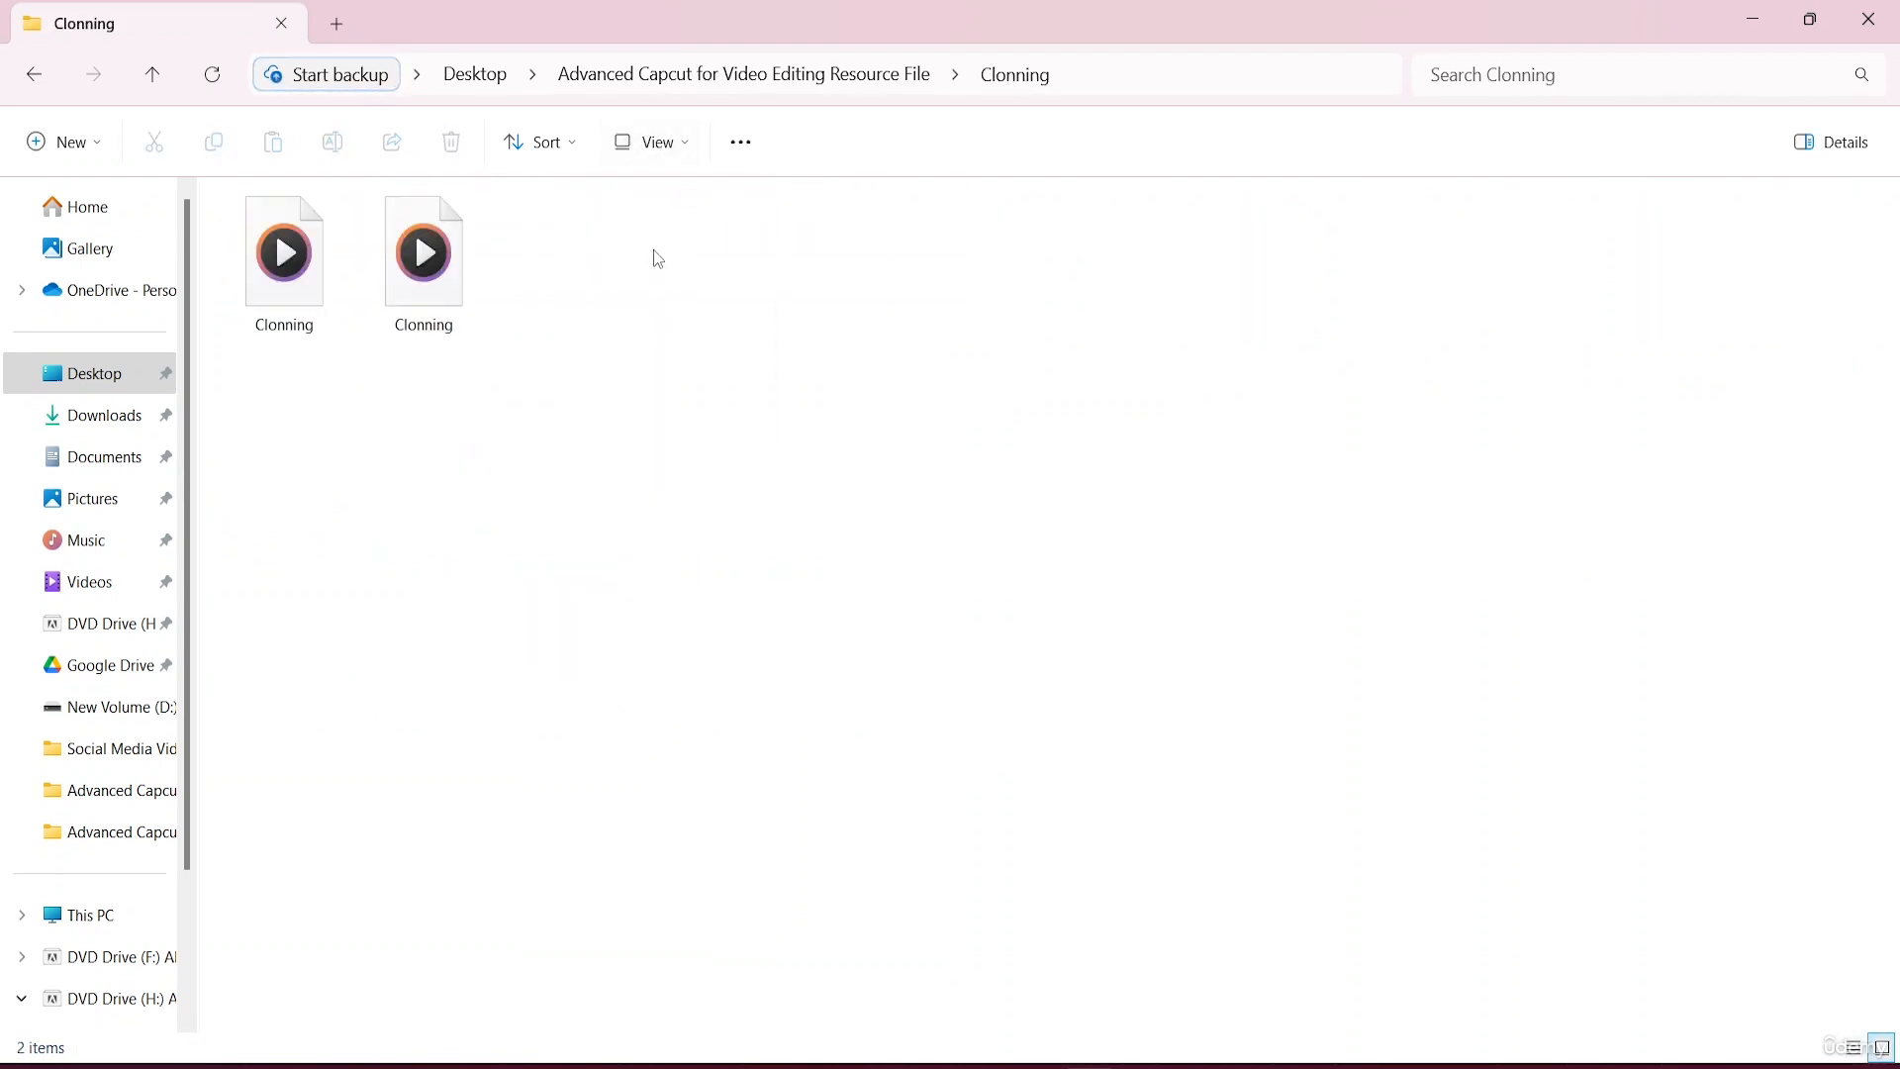
Watch the exported Clonning video in the media player, and return to CapCut with the player and folder closed.
{"action": "left_click", "coordinate": [429, 293]}
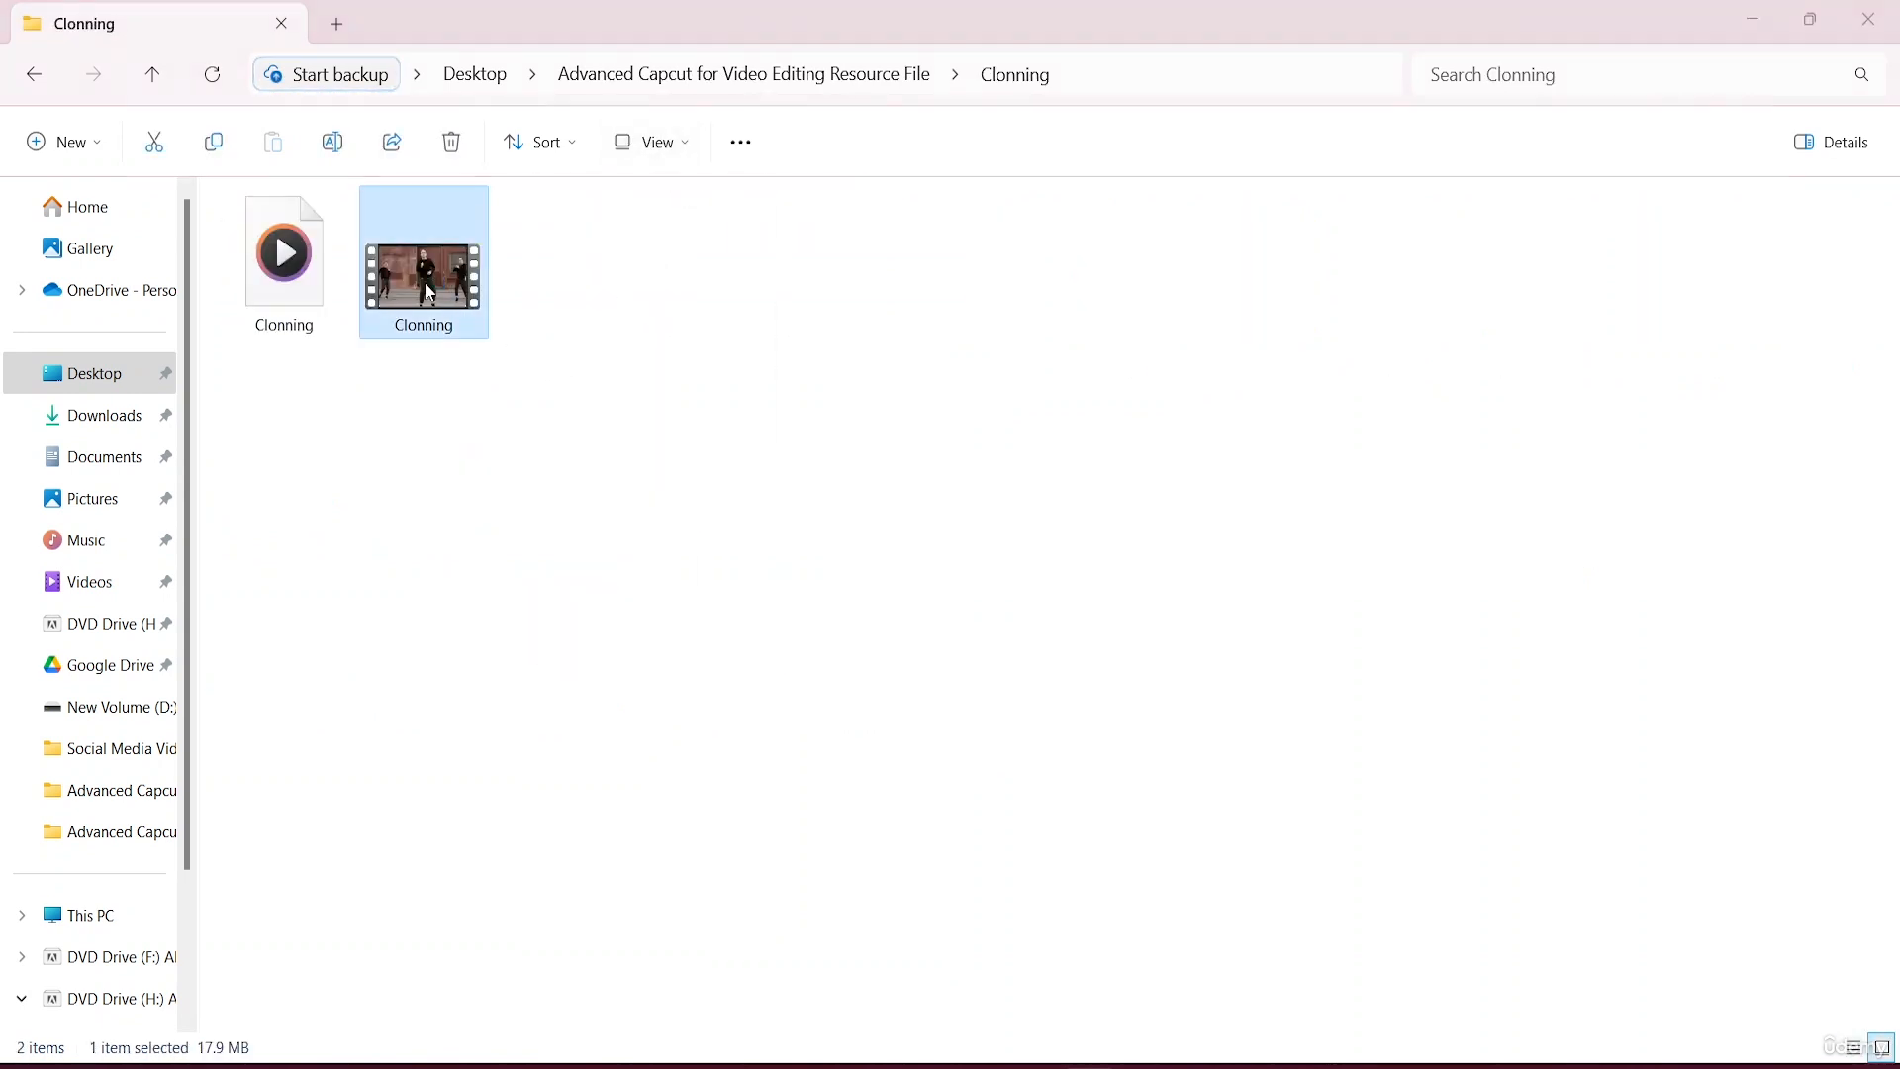
{"action": "double_click", "coordinate": [429, 293]}
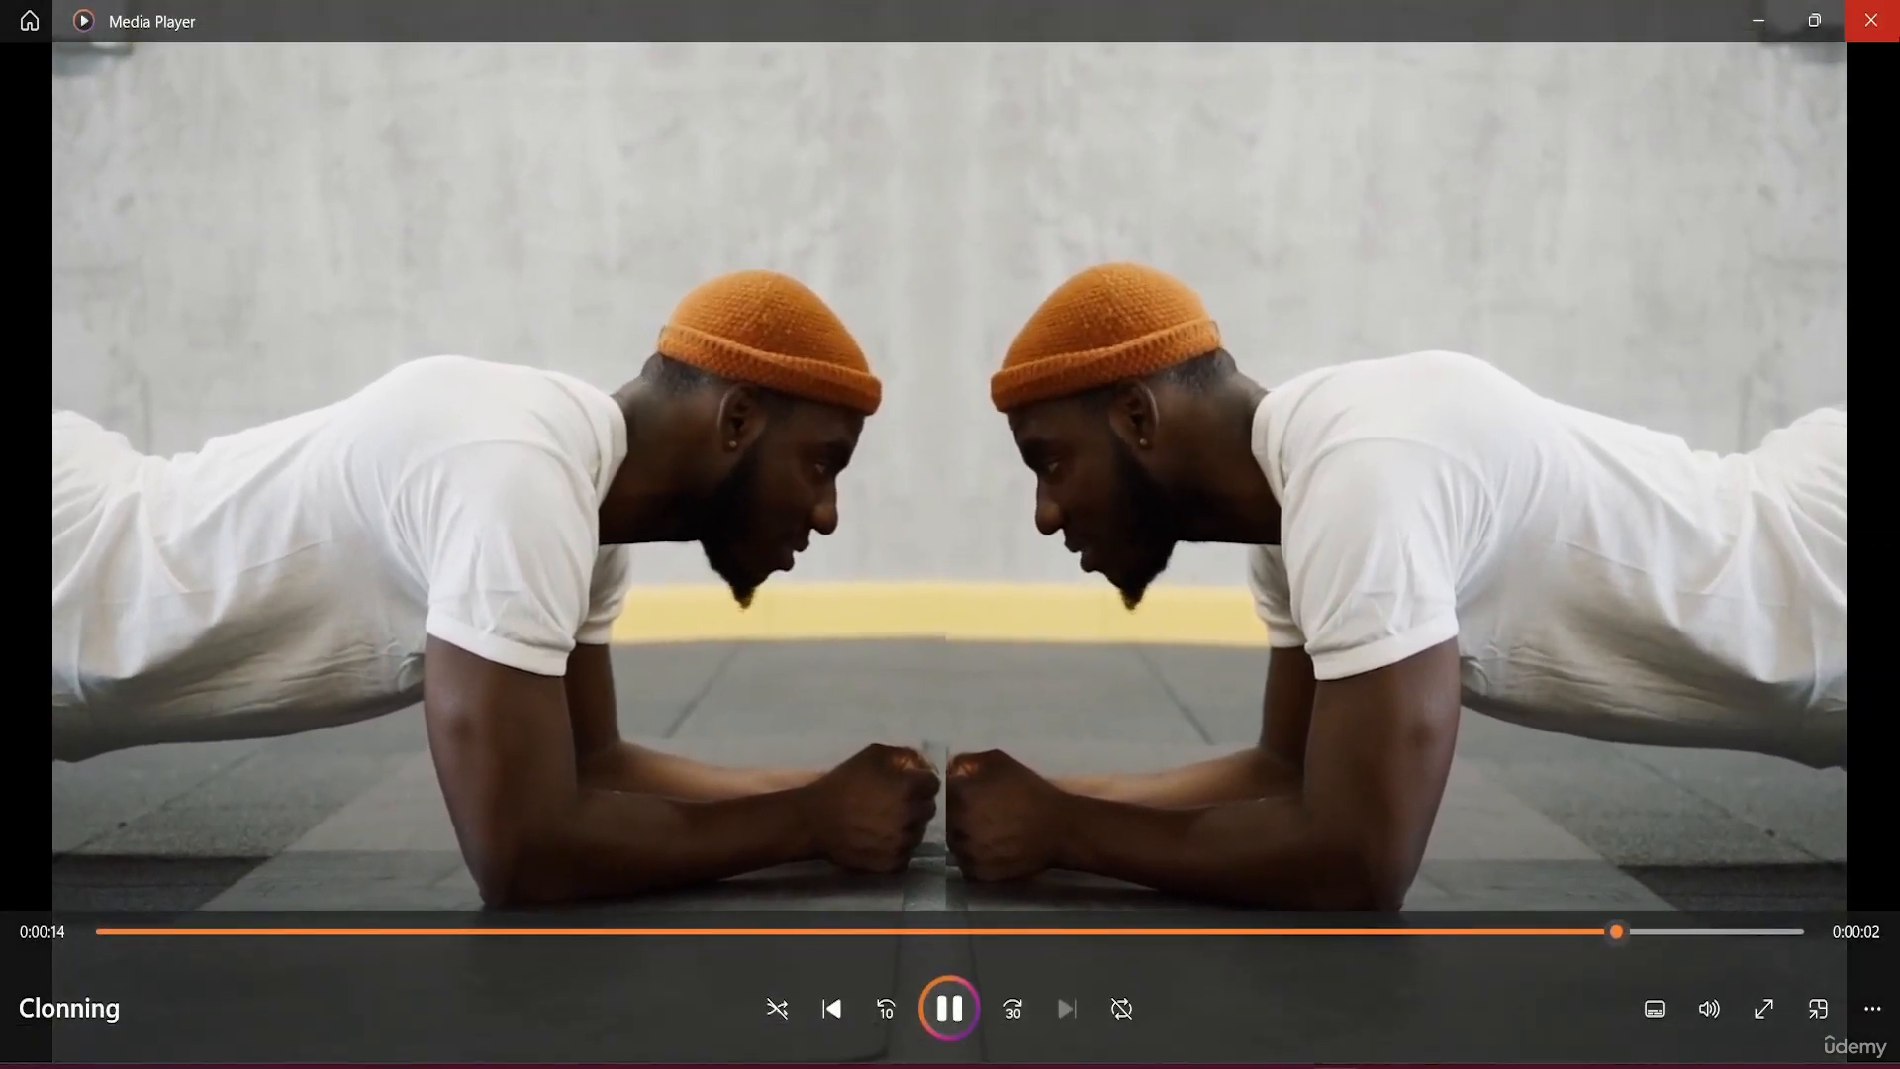
{"action": "left_click", "coordinate": [1867, 20]}
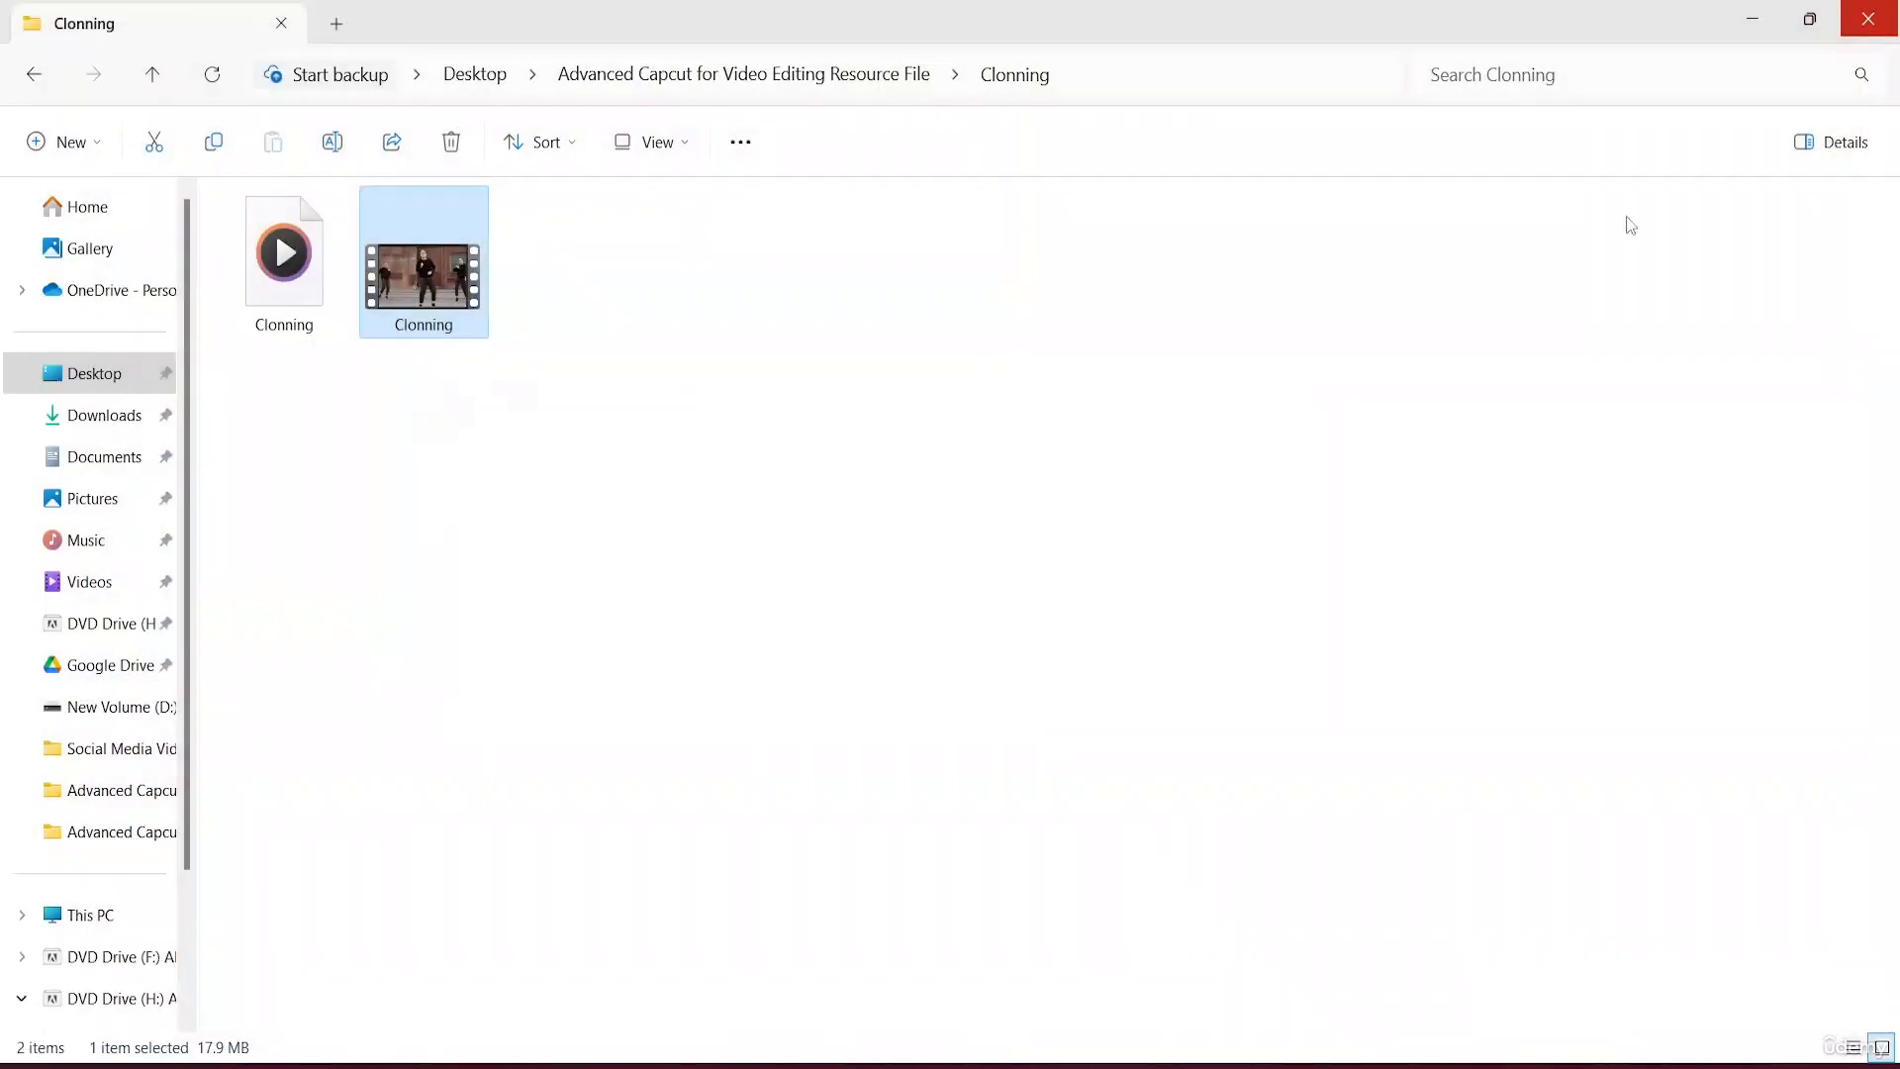
{"action": "left_click", "coordinate": [1869, 19]}
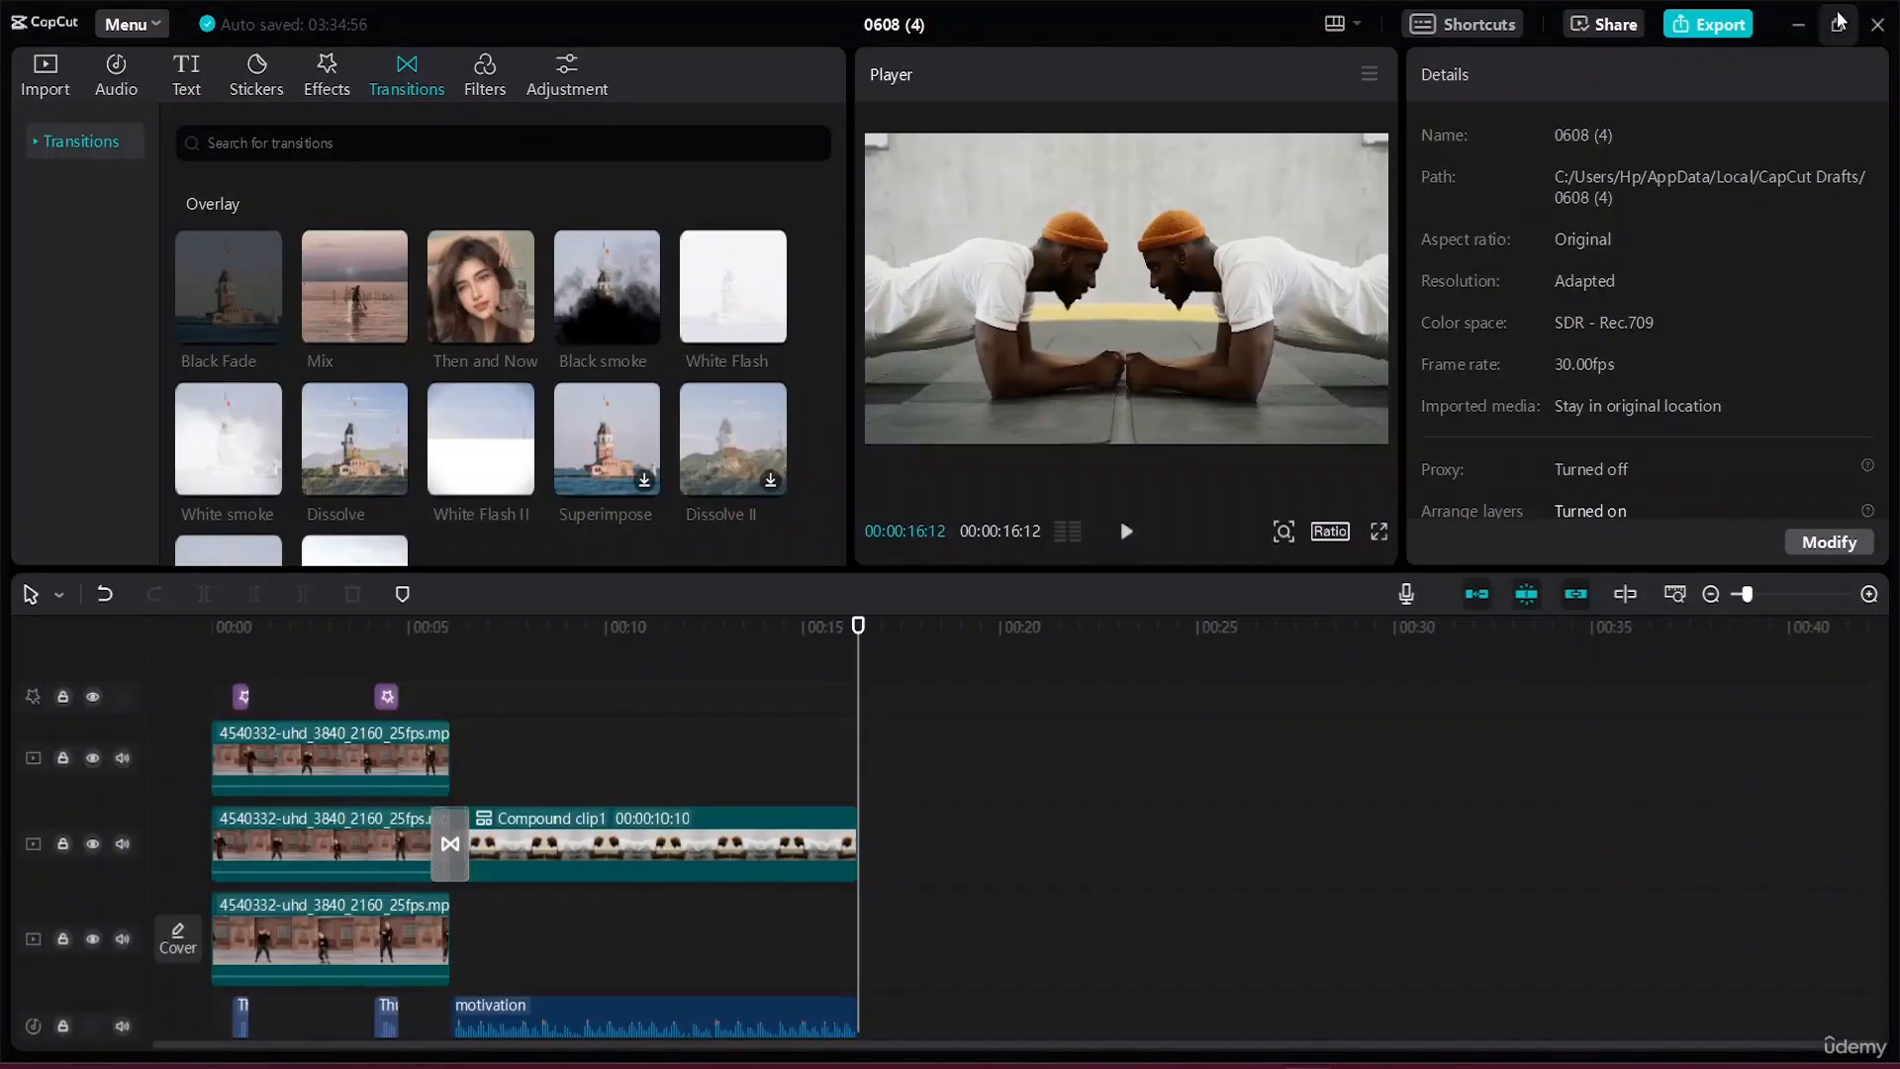